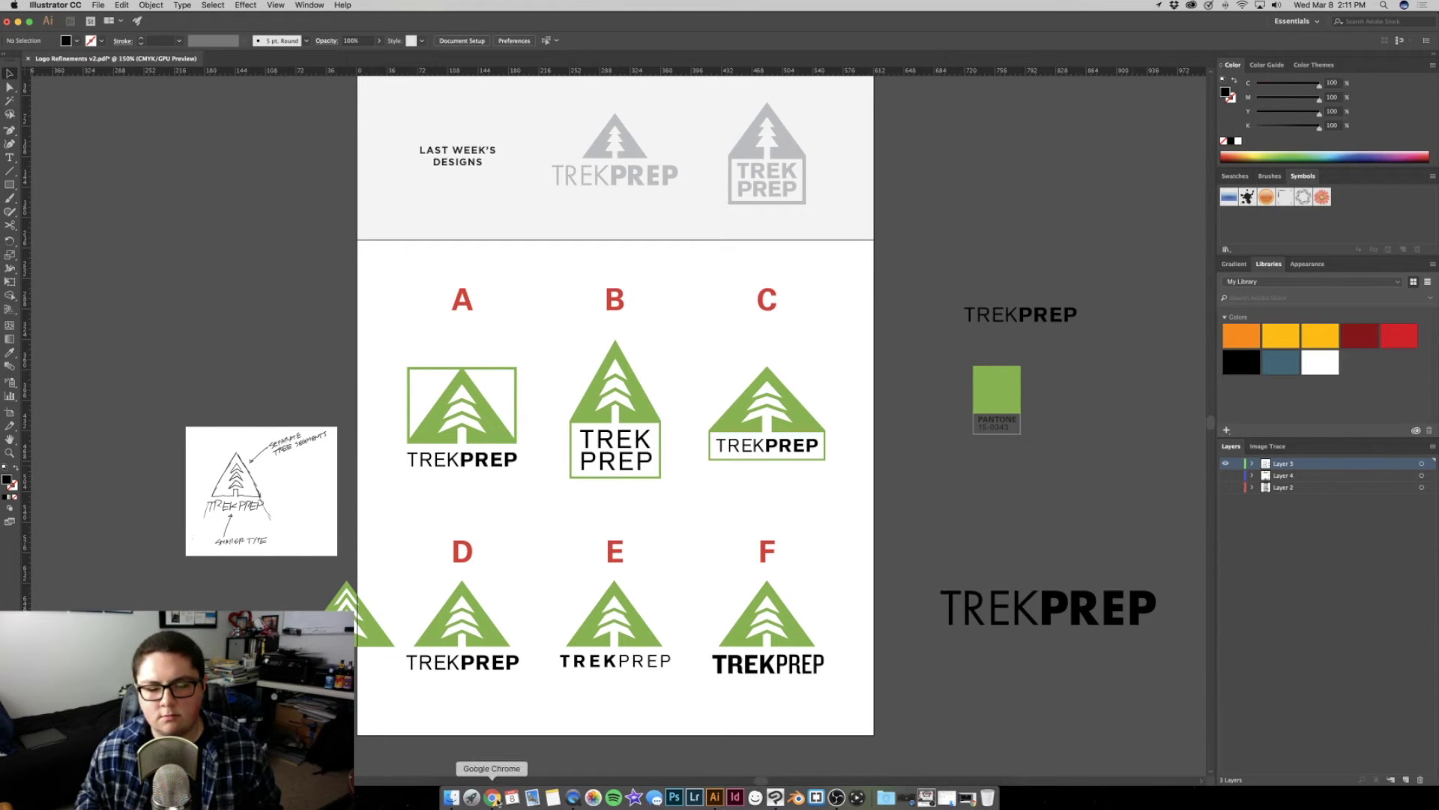
# Glance at the Twitch chat, then zoom the artboard view out slightly
pyautogui.click(492, 797)
pyautogui.moveTo(1348, 525); pyautogui.dragTo(1374, 640)
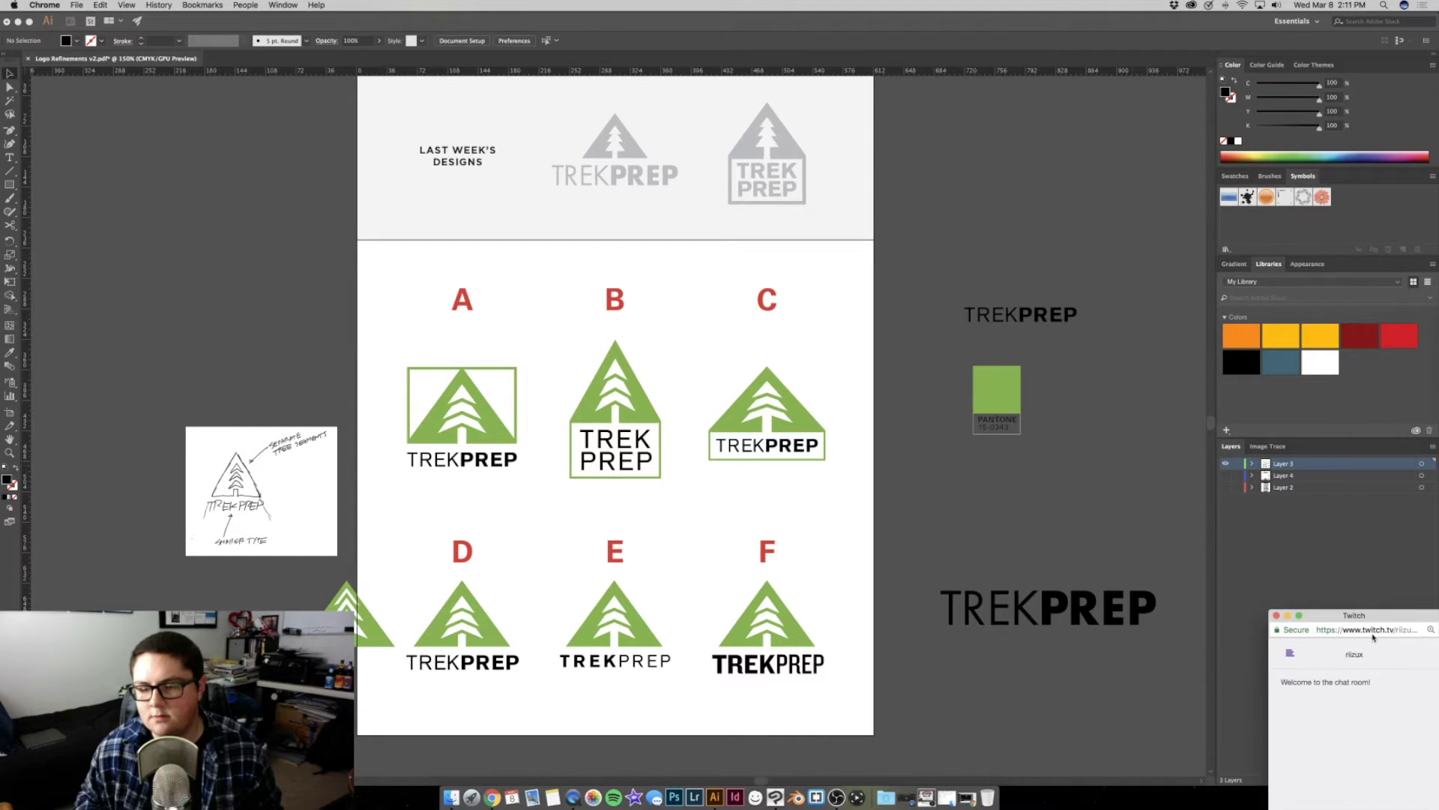
pyautogui.click(1228, 616)
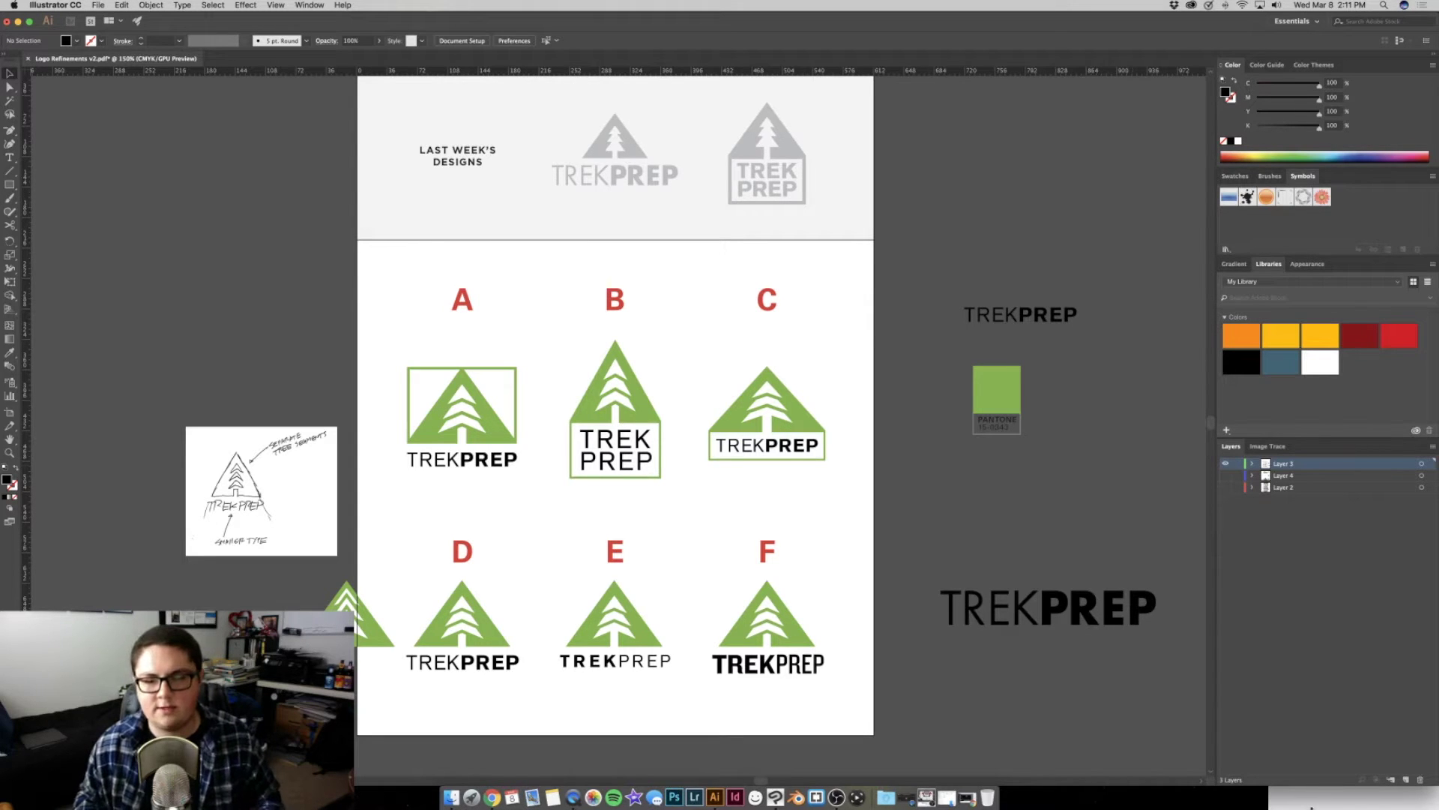
pyautogui.press('z')
pyautogui.moveTo(883, 373)
pyautogui.mouseDown()
pyautogui.moveTo(823, 373)
pyautogui.moveTo(978, 384)
pyautogui.mouseUp()
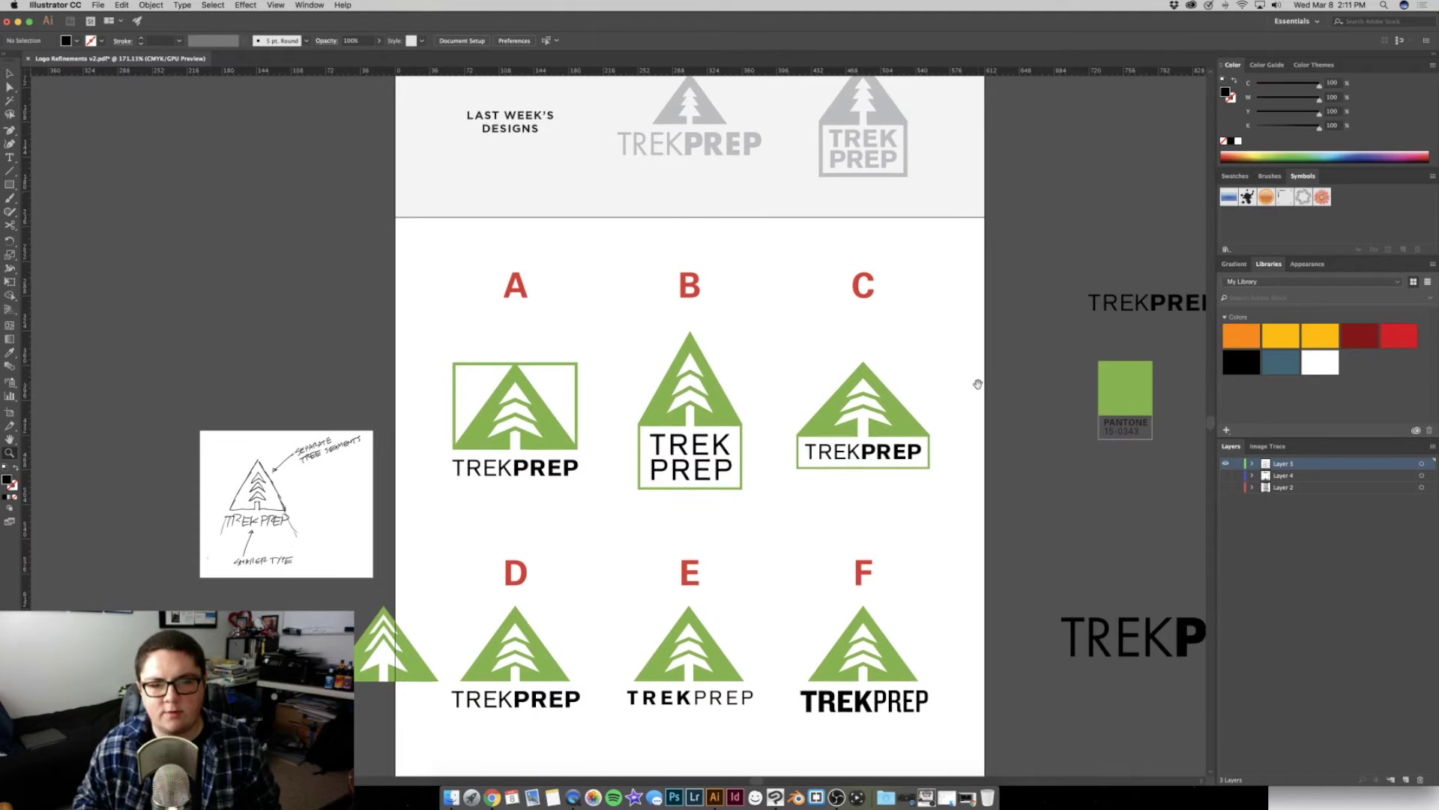
pyautogui.moveTo(977, 383); pyautogui.dragTo(932, 373)
pyautogui.press('v')
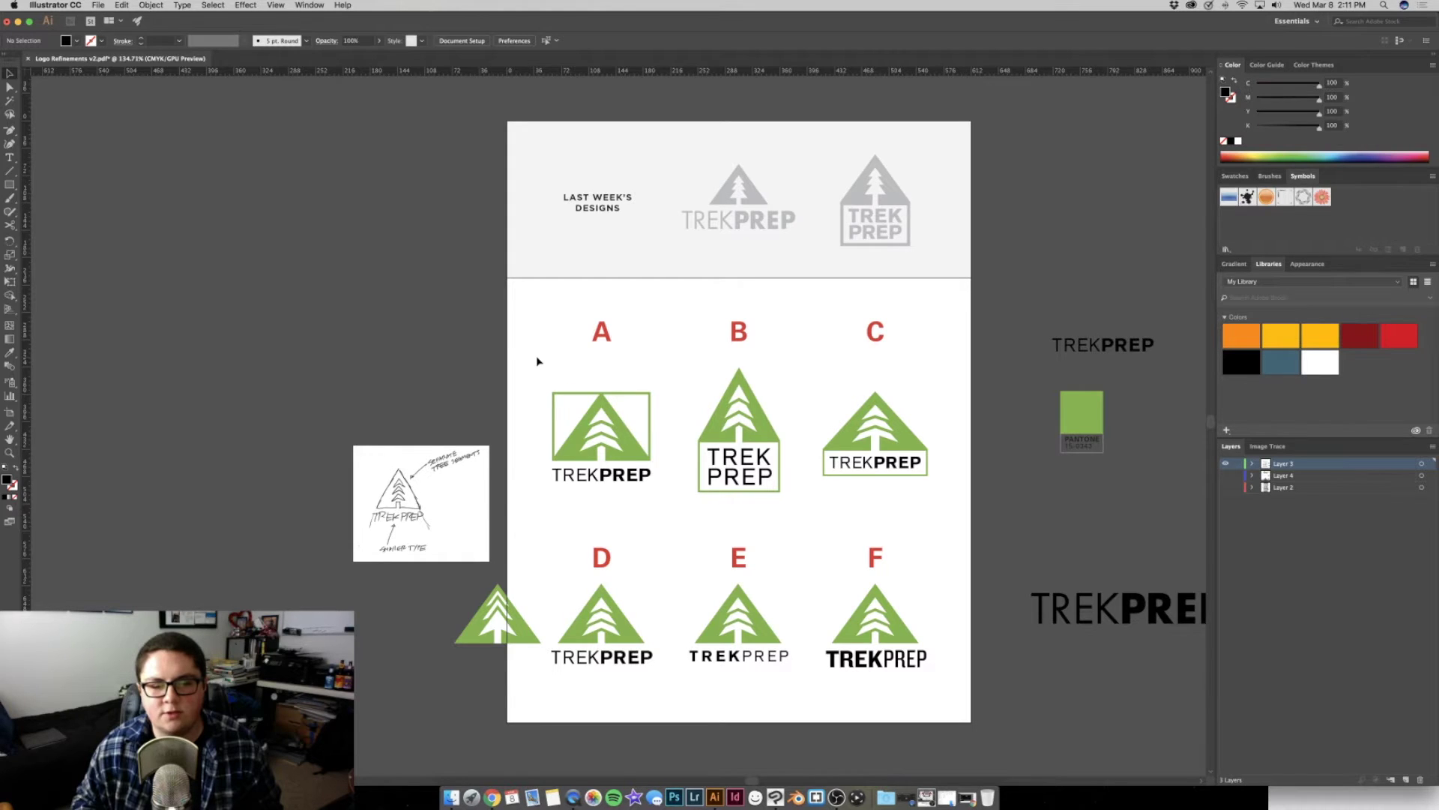
# Drag the sketch and loose tree icon left, then set the sketch beside the artboard
pyautogui.moveTo(537, 361); pyautogui.dragTo(421, 650)
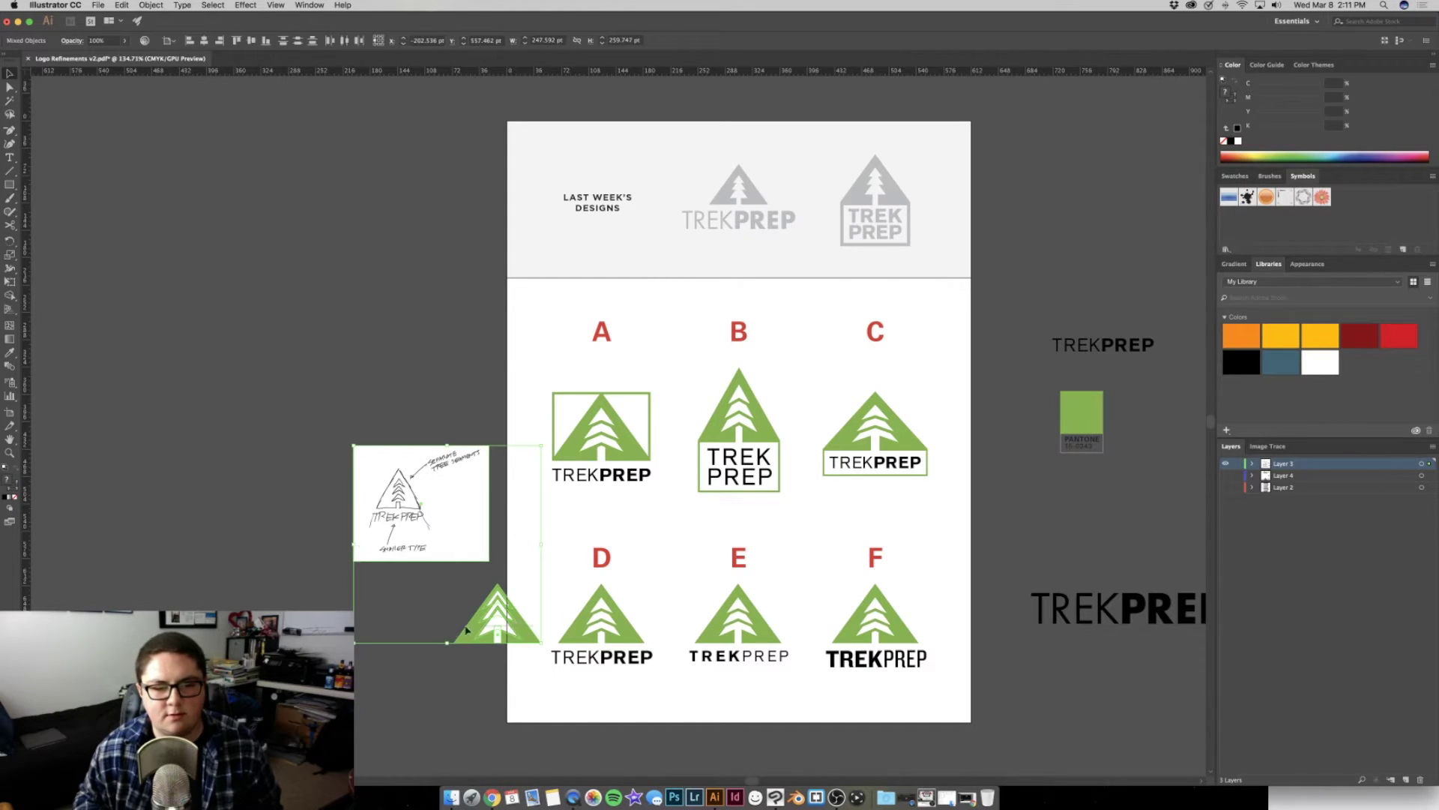
pyautogui.click(519, 637)
pyautogui.click(521, 649)
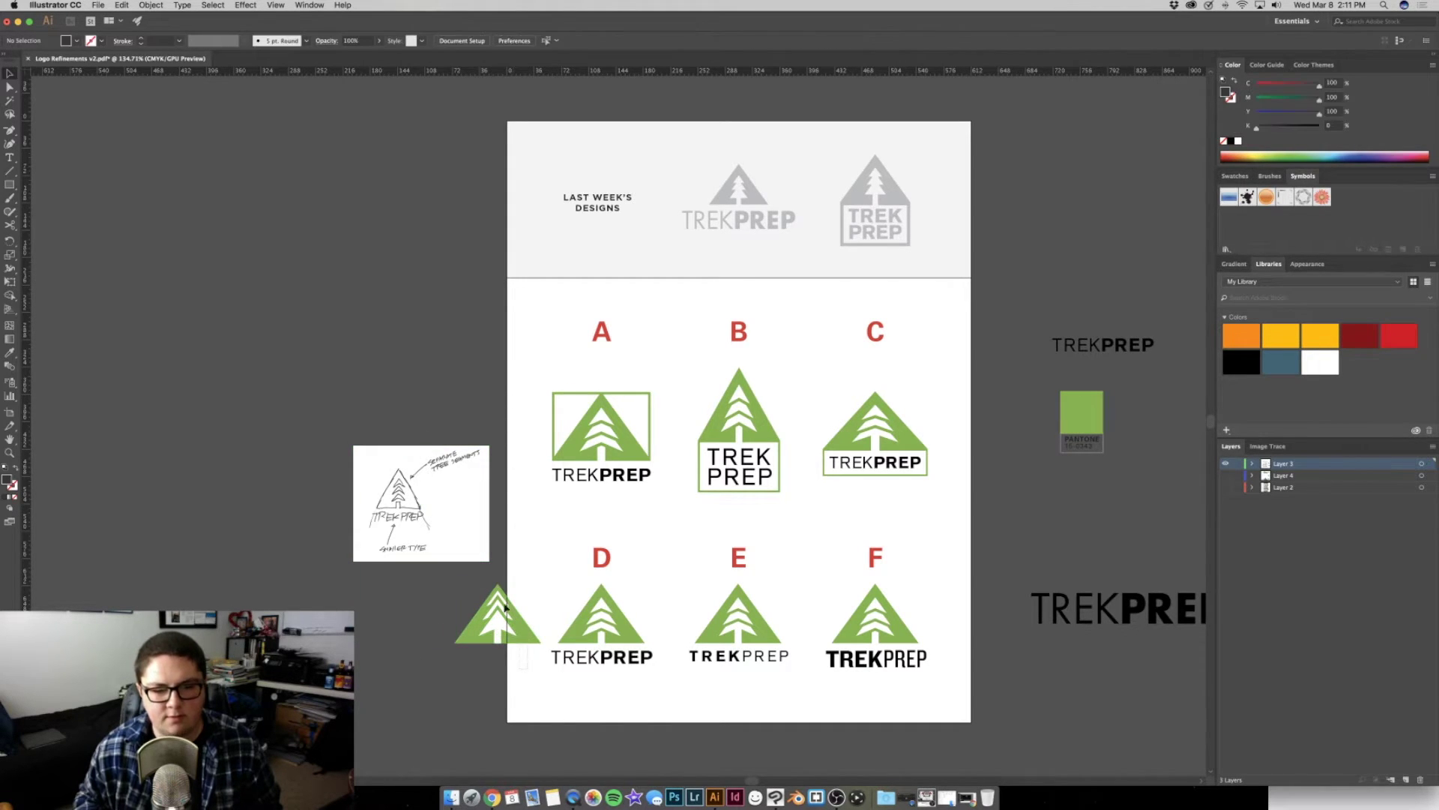
pyautogui.moveTo(521, 649)
pyautogui.mouseDown()
pyautogui.moveTo(411, 470)
pyautogui.moveTo(360, 470)
pyautogui.mouseUp()
pyautogui.click(367, 371)
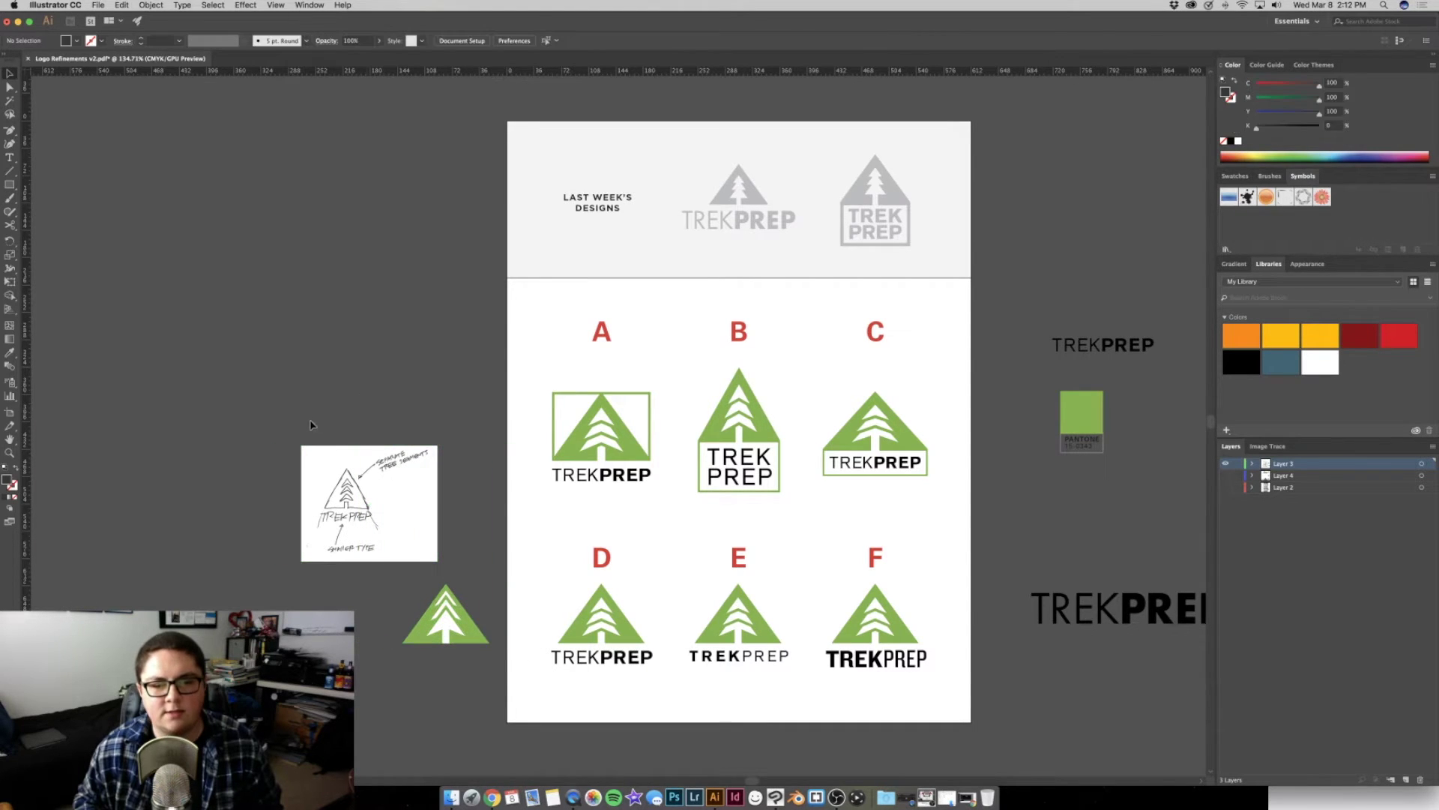
pyautogui.moveTo(412, 511); pyautogui.dragTo(464, 511)
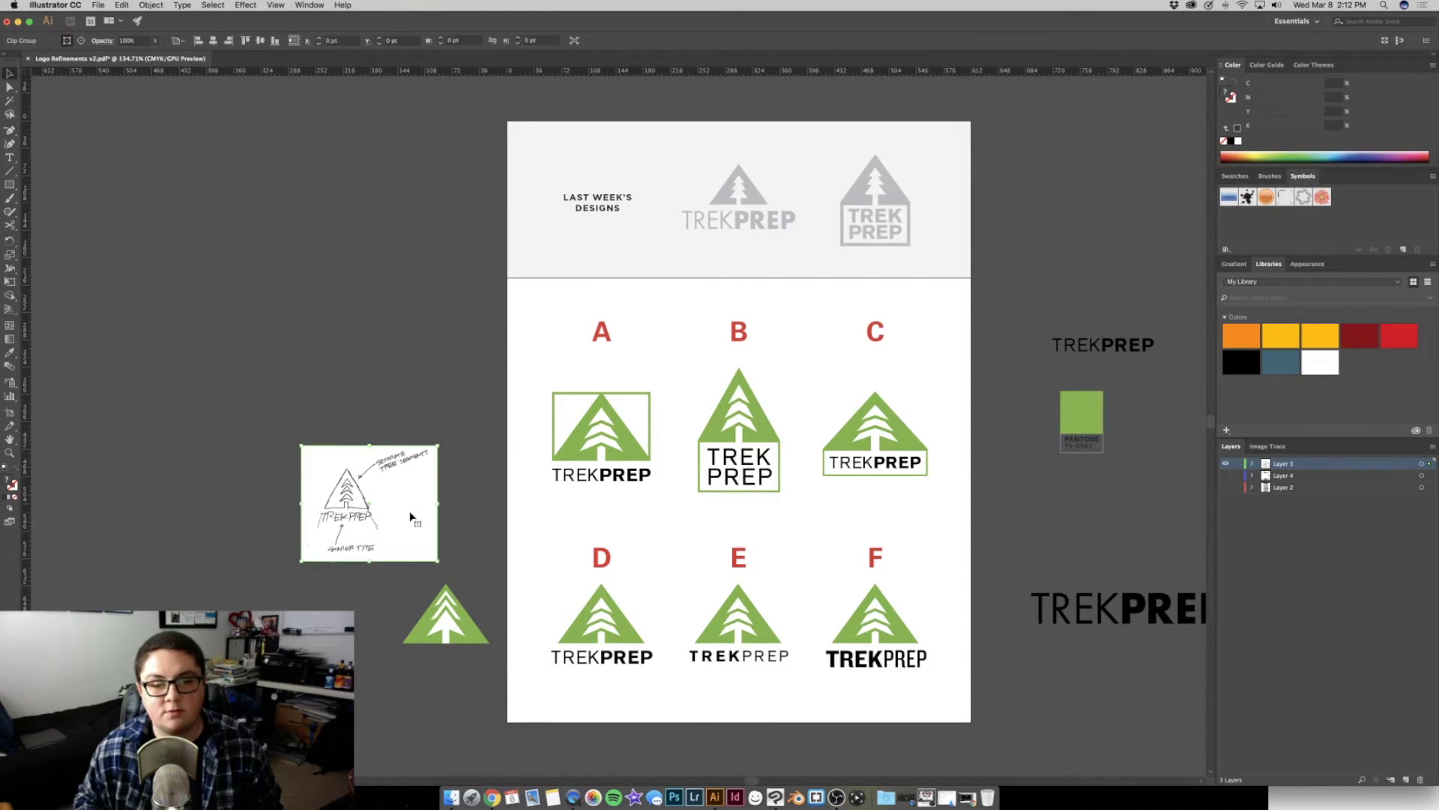
pyautogui.click(412, 406)
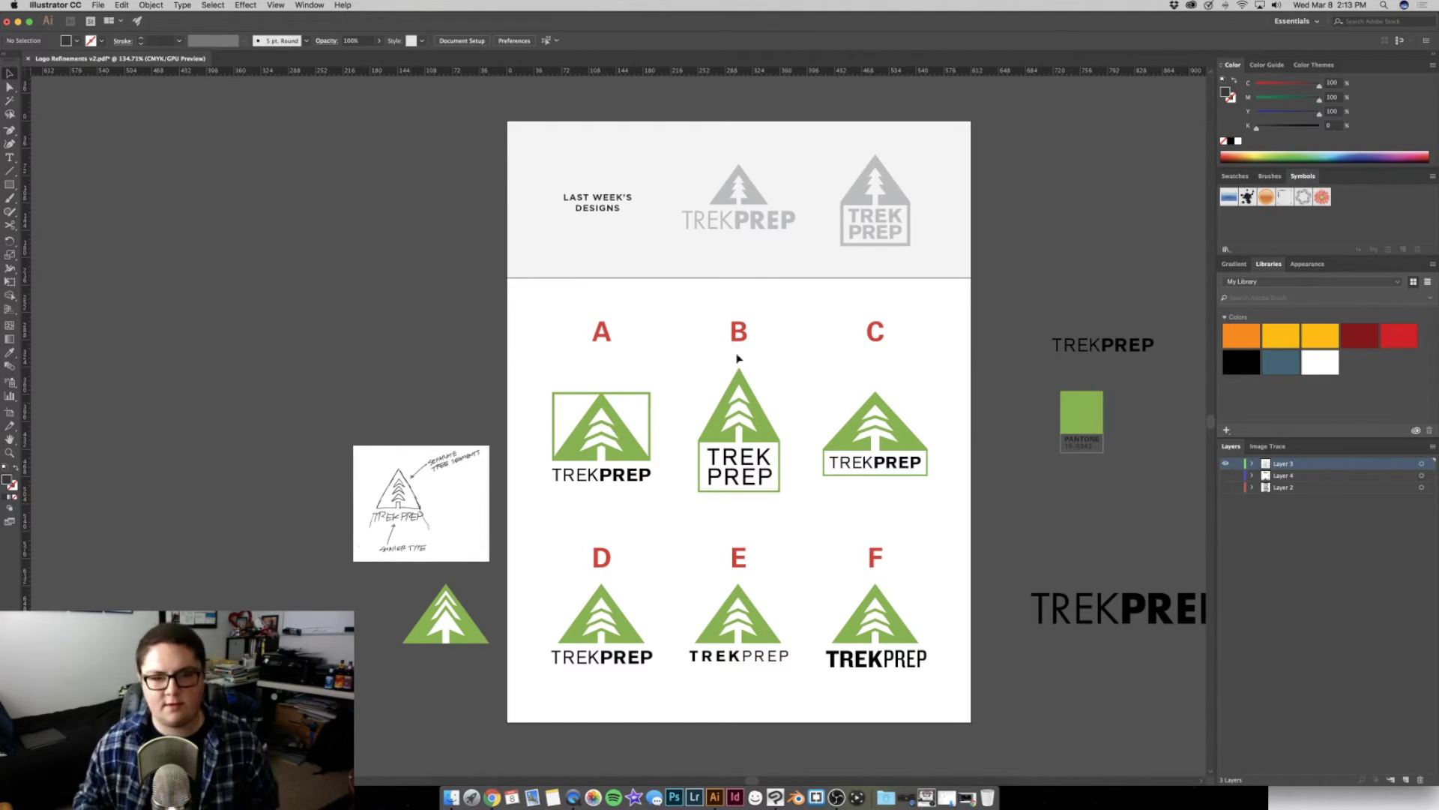
pyautogui.press('z')
# Zoom in on the top-row logos and marquee-select options A, B and C together
pyautogui.moveTo(552, 421)
pyautogui.mouseDown()
pyautogui.moveTo(584, 427)
pyautogui.moveTo(585, 331)
pyautogui.mouseUp()
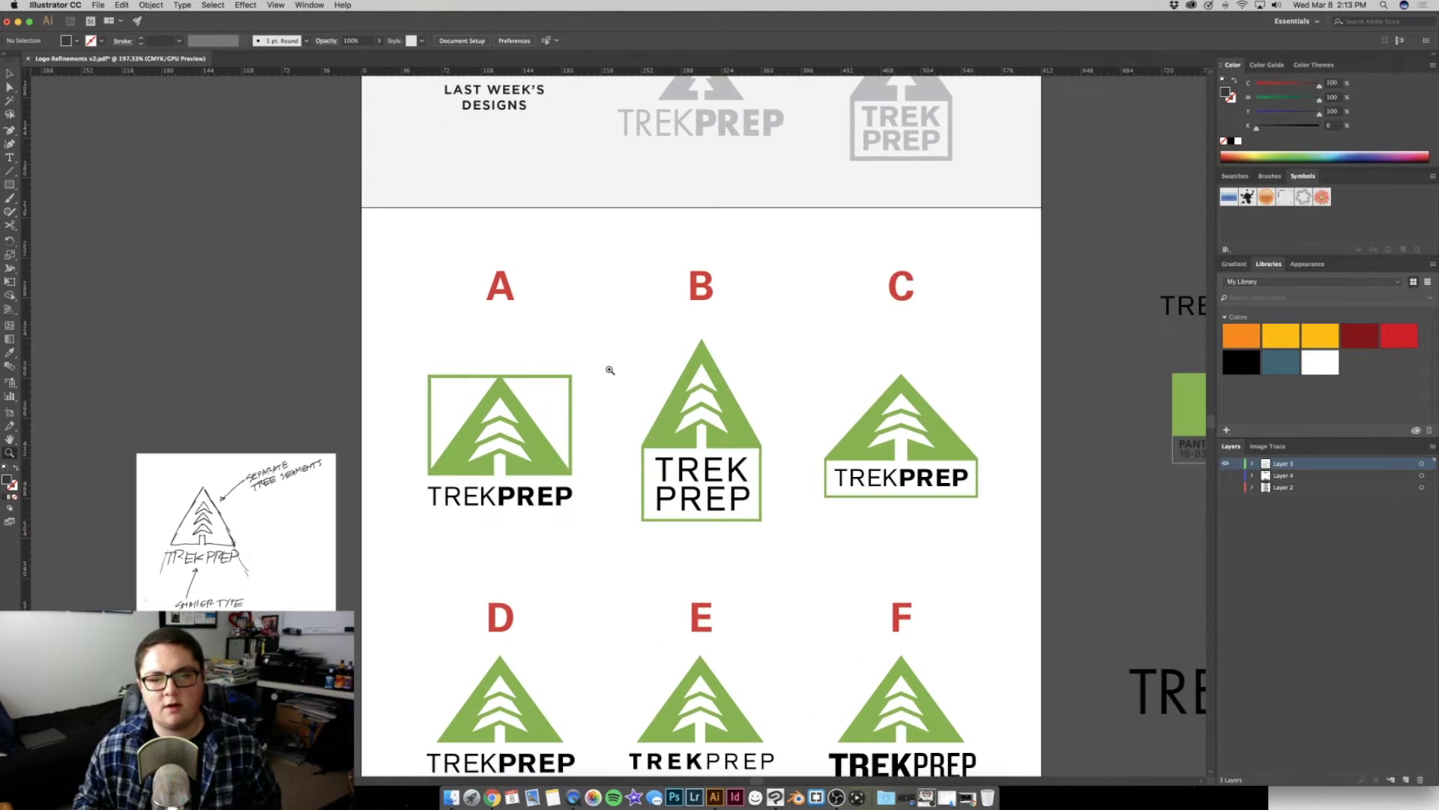
pyautogui.press('v')
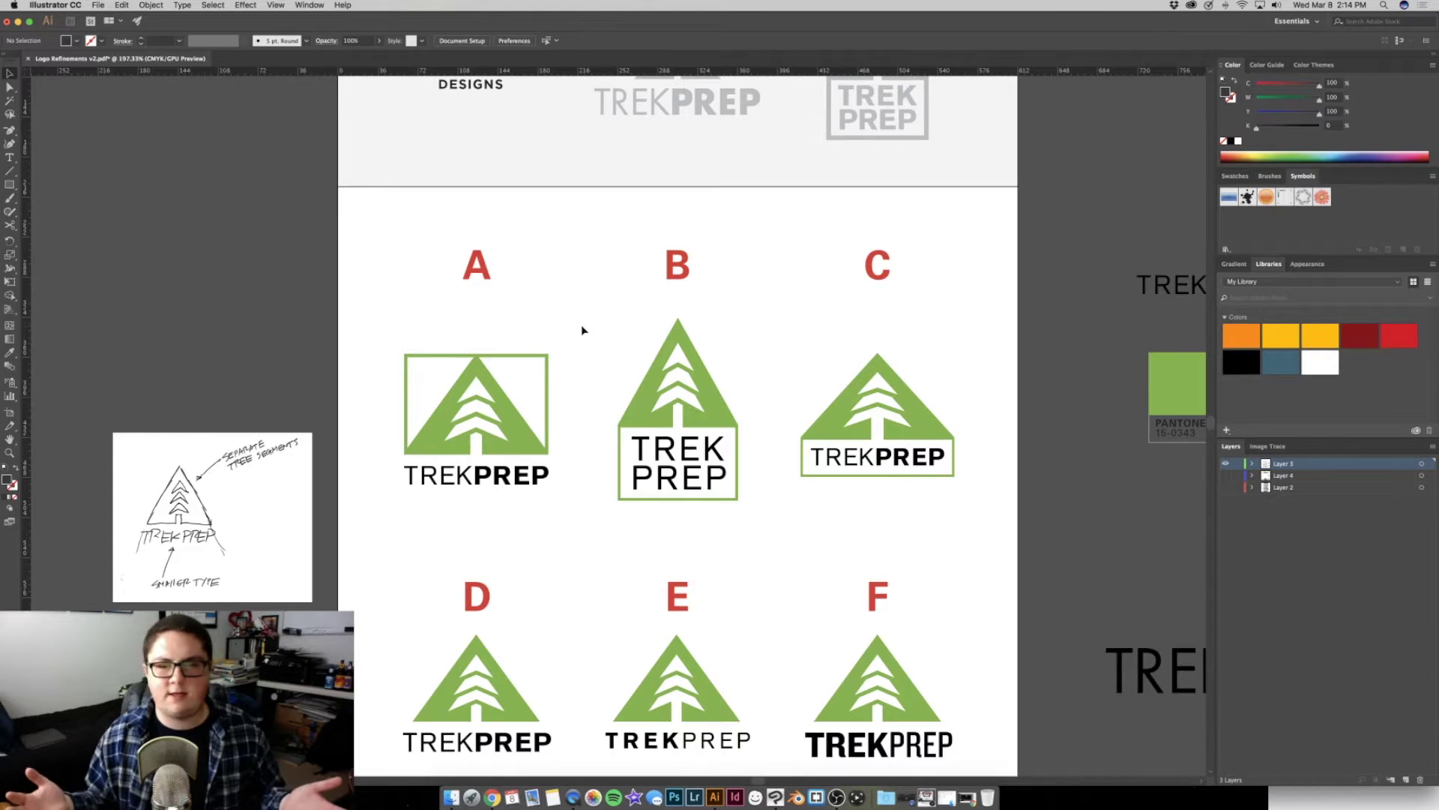
pyautogui.press('z')
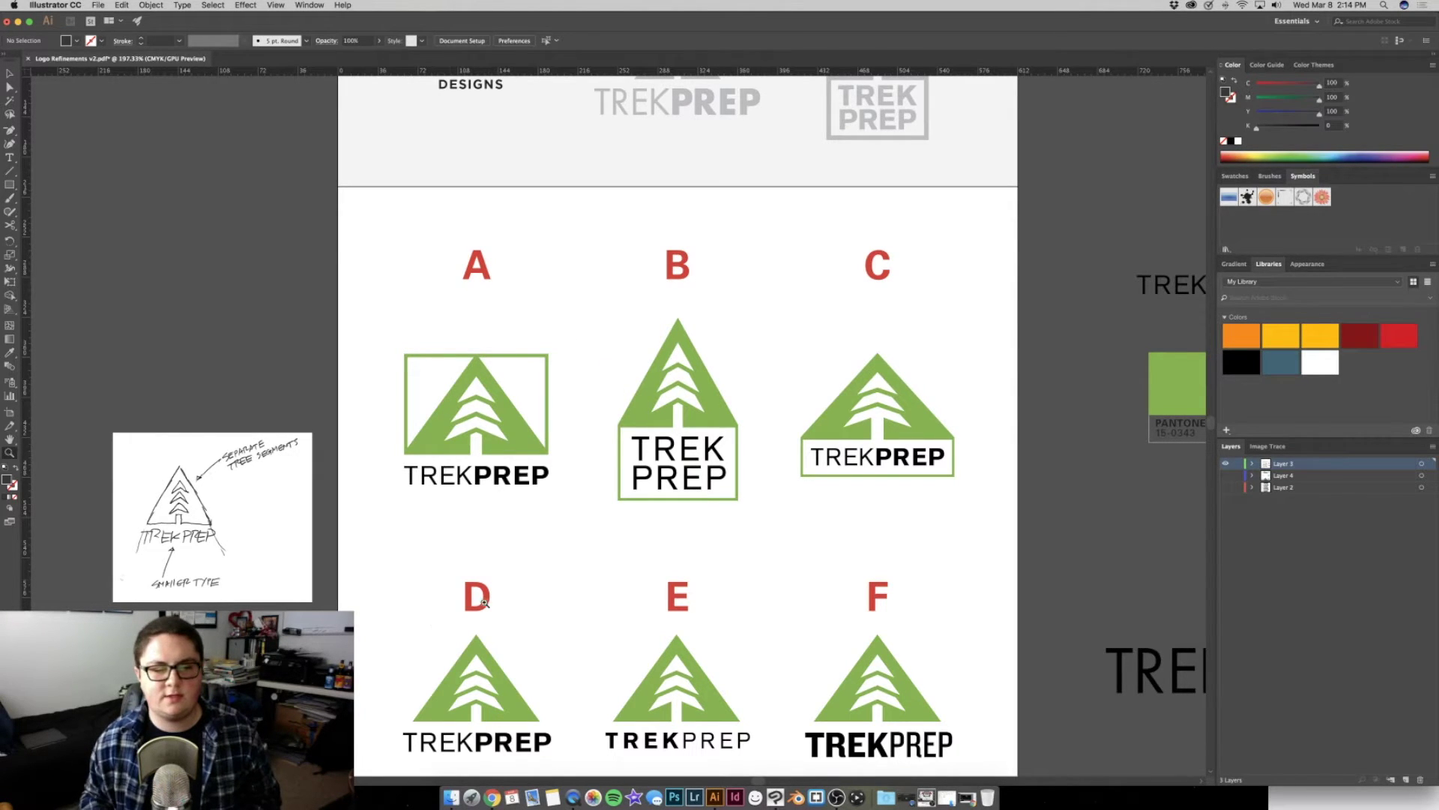
pyautogui.press('v')
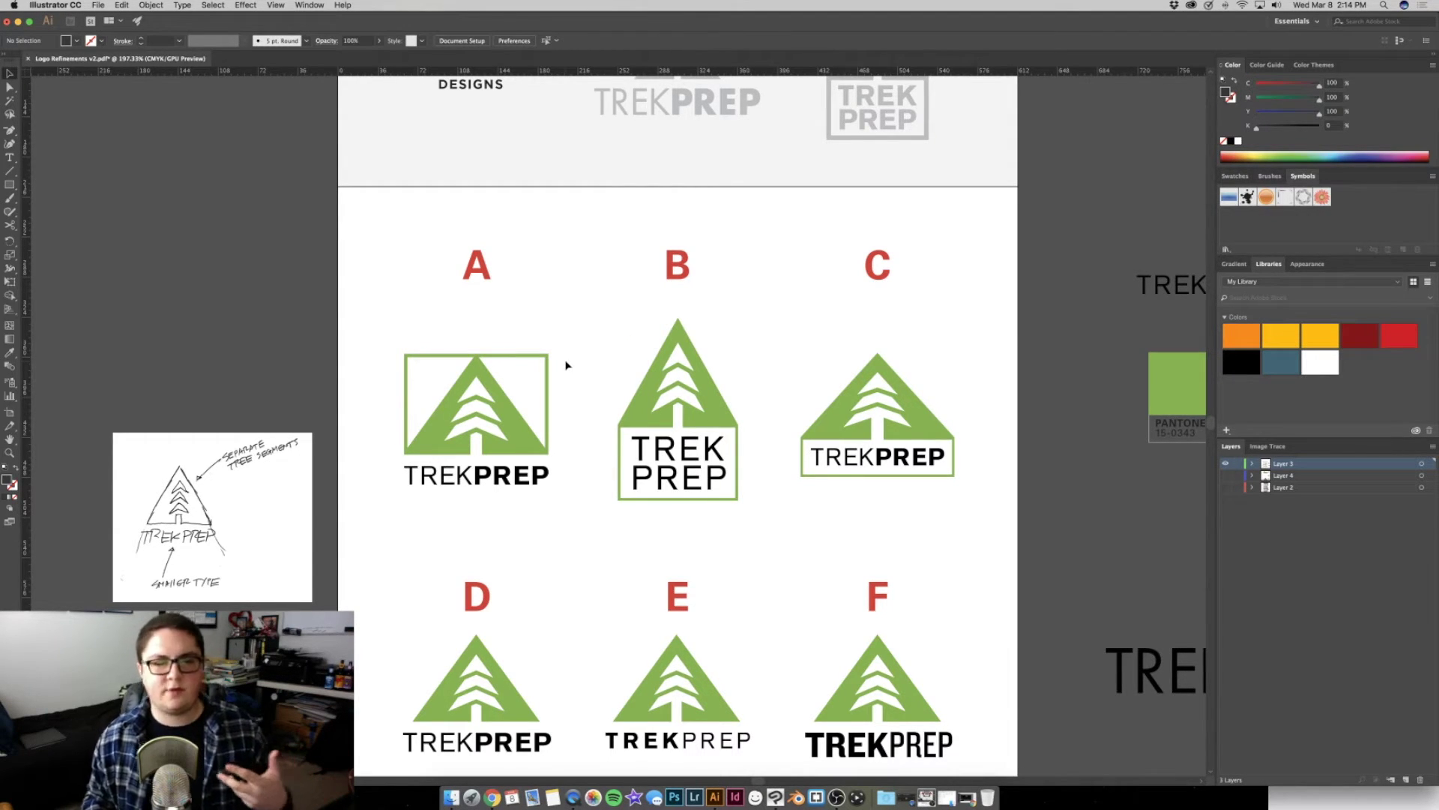
pyautogui.scroll(2, 604, 424)
pyautogui.moveTo(604, 424)
pyautogui.mouseDown()
pyautogui.moveTo(609, 348)
pyautogui.moveTo(585, 313)
pyautogui.mouseUp()
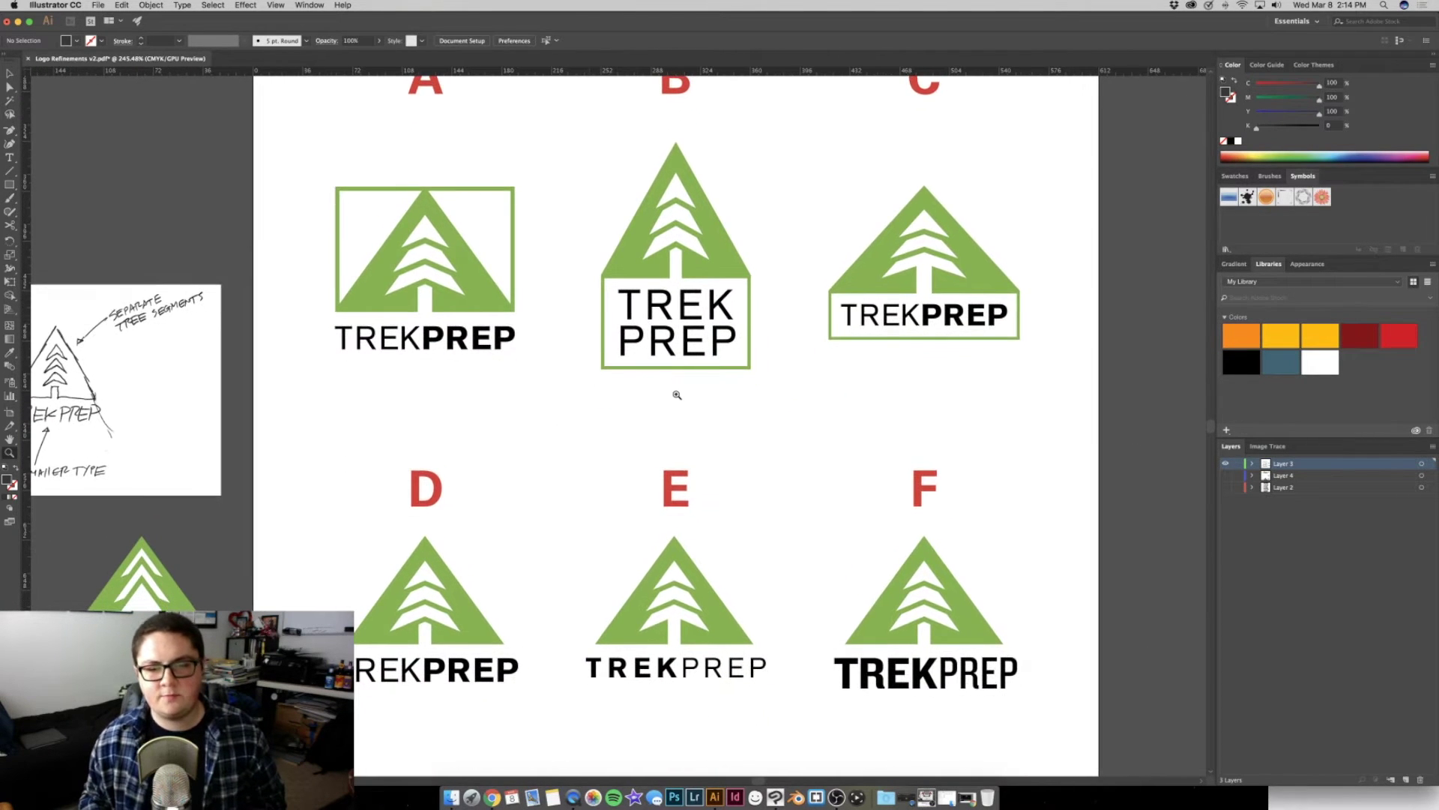
pyautogui.scroll(-1, 671, 397)
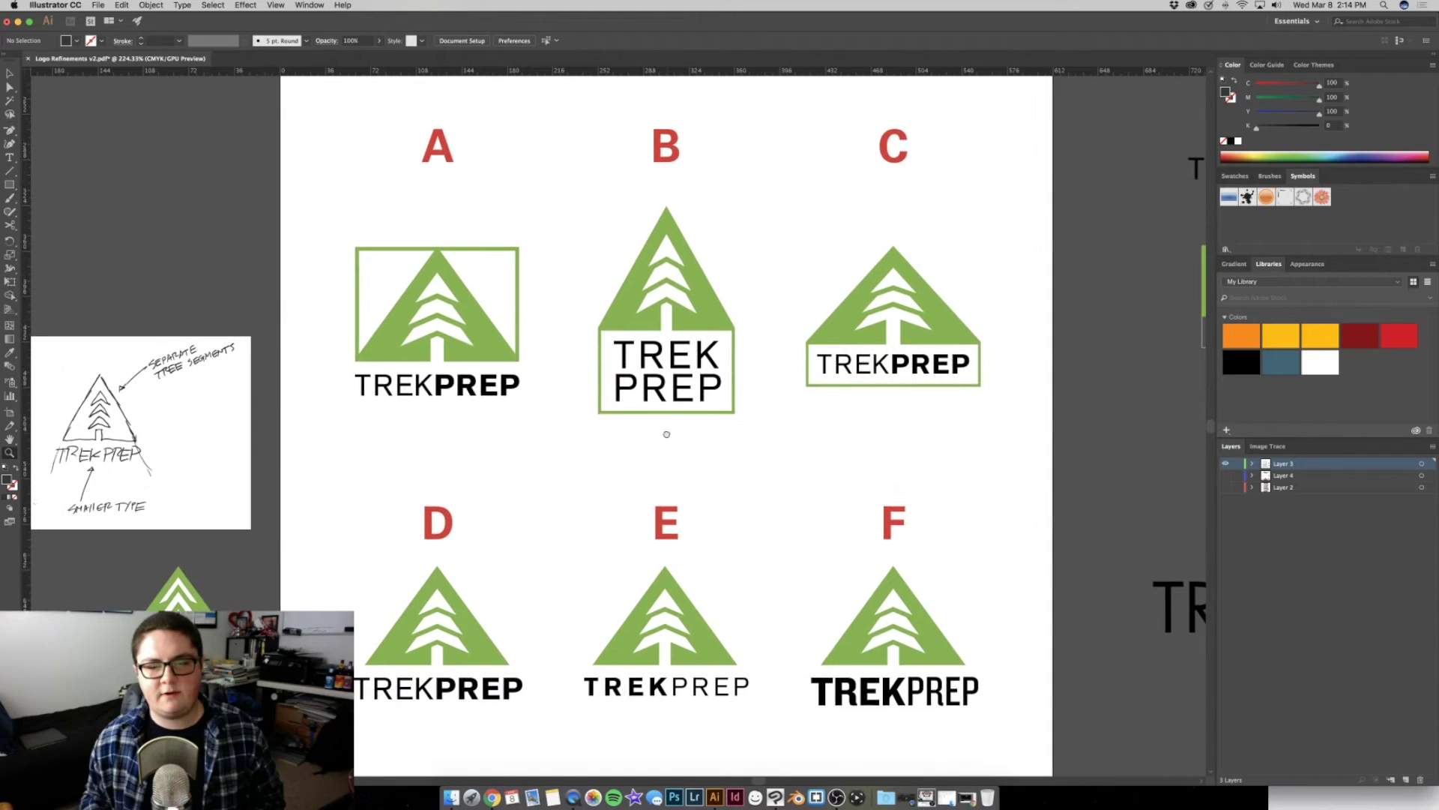
pyautogui.scroll(-1, 709, 441)
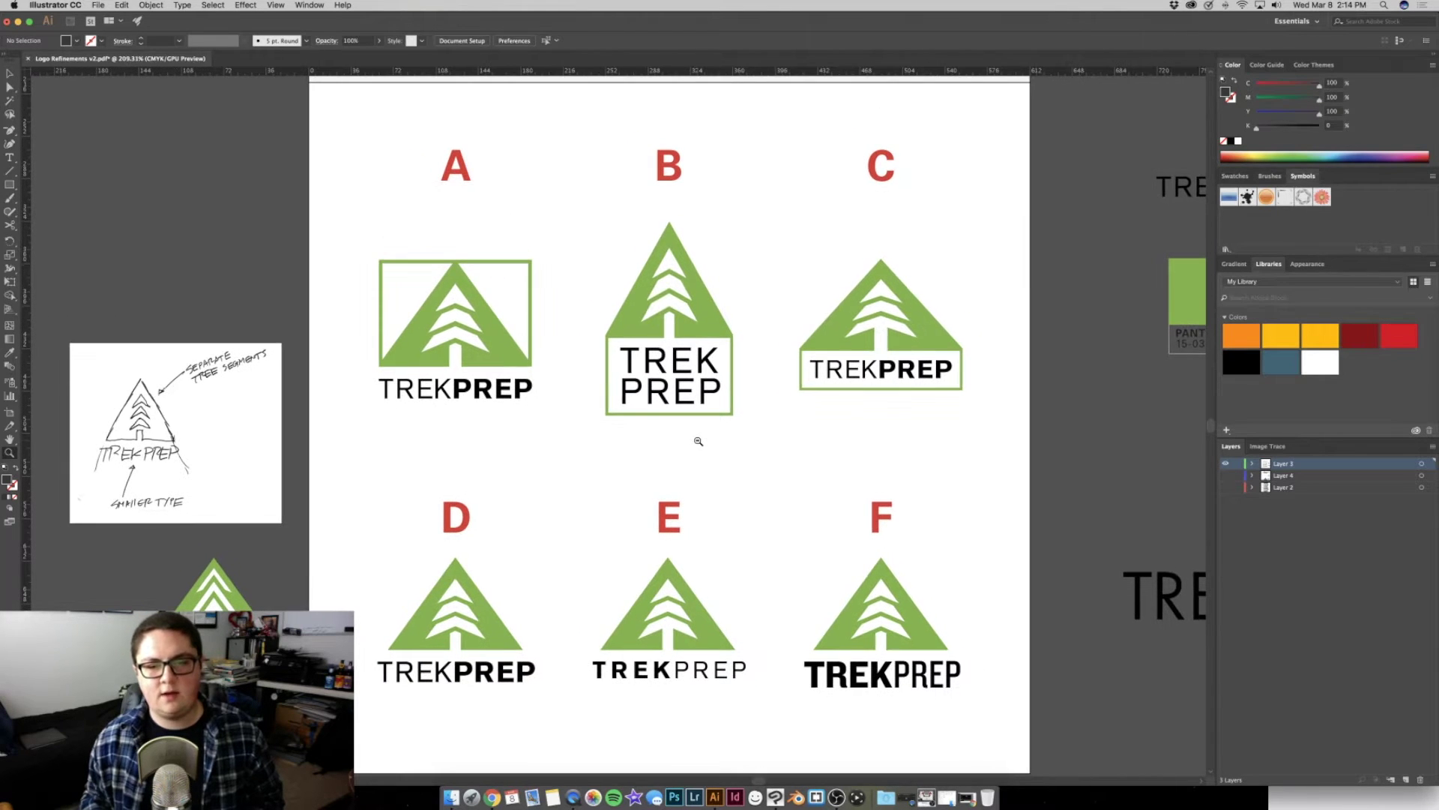
pyautogui.press('v')
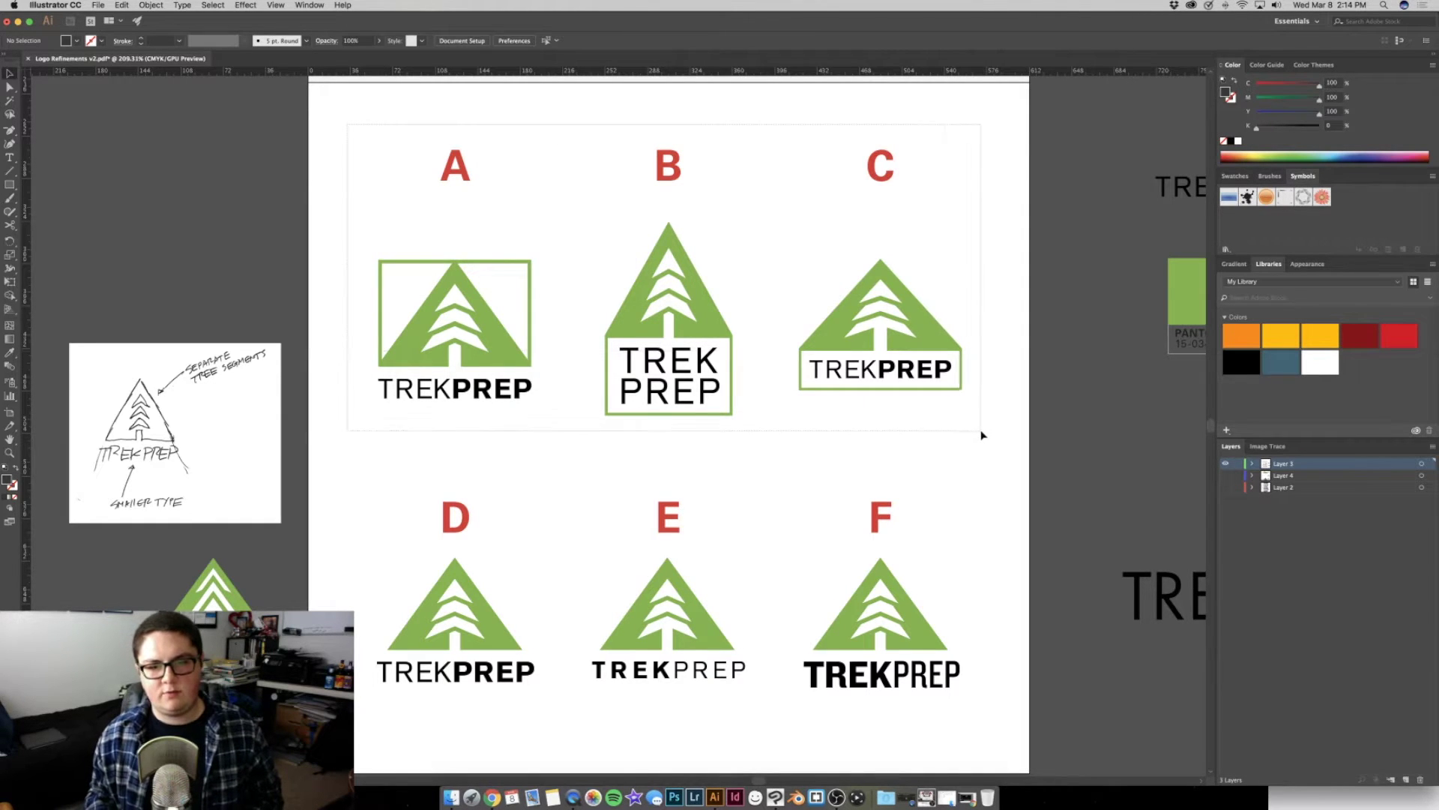
pyautogui.moveTo(696, 331); pyautogui.dragTo(984, 442)
pyautogui.hscroll(15, 984, 443)
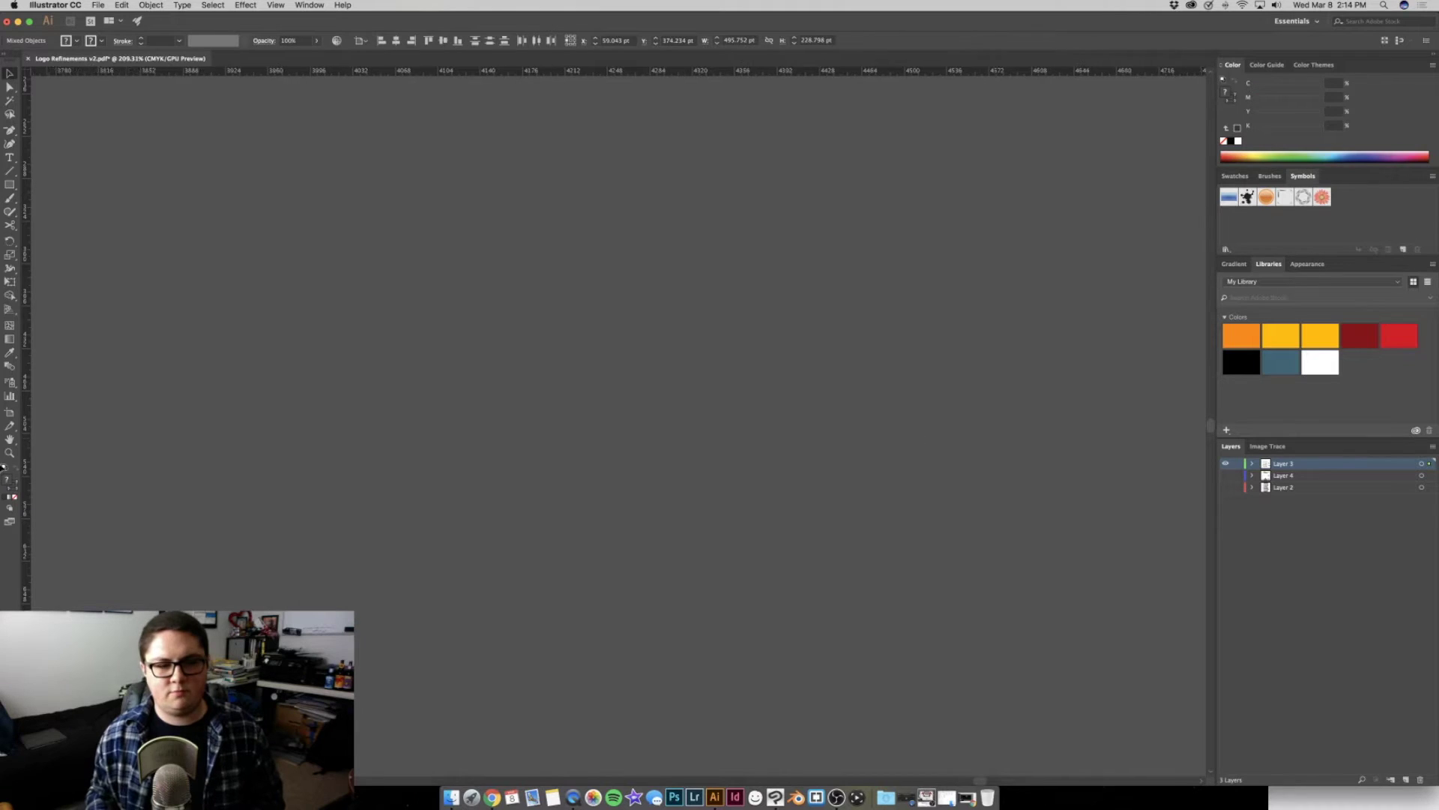
# Fit the artboard in view, then zoom in close on logos A, B and C
pyautogui.doubleClick(11, 441)
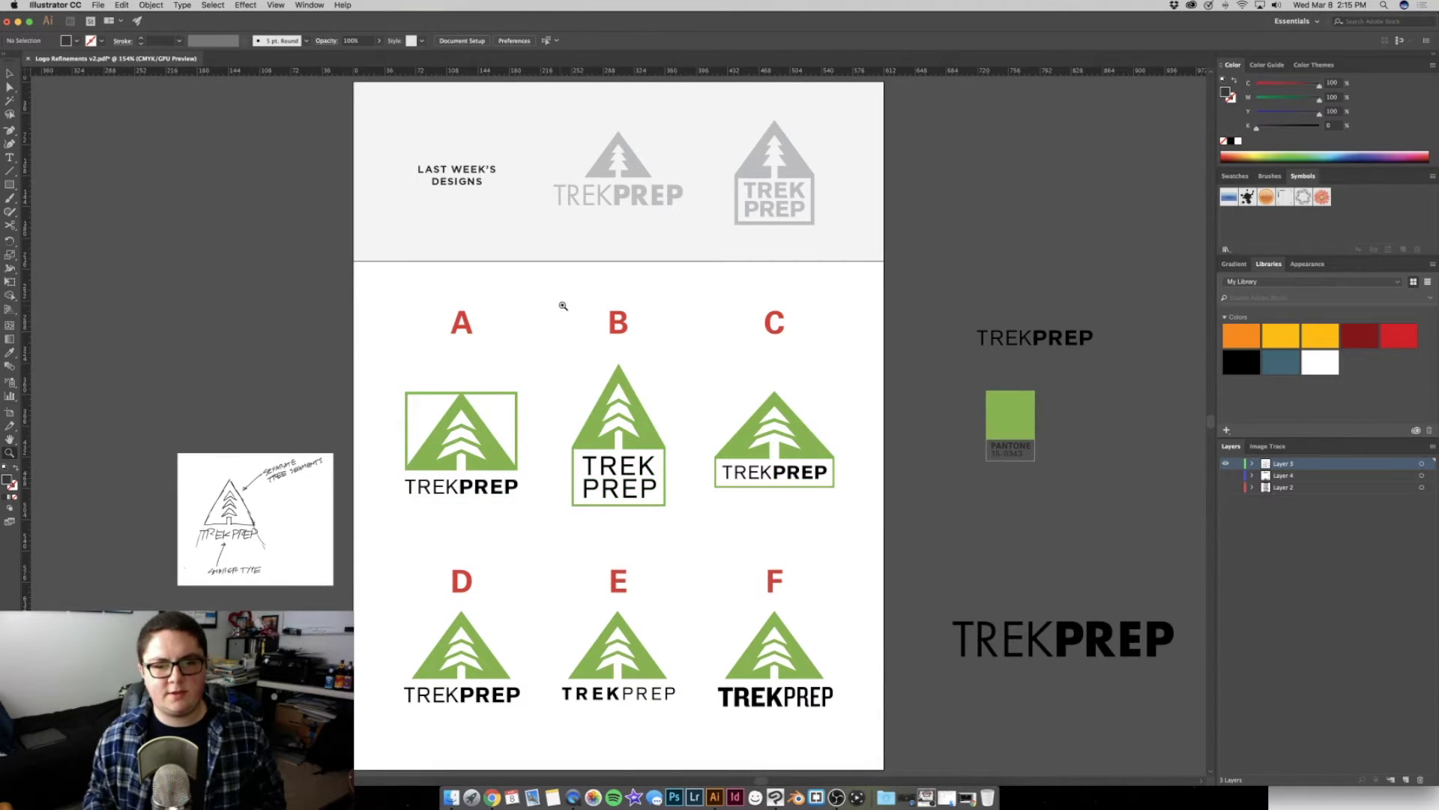
pyautogui.moveTo(563, 306); pyautogui.dragTo(631, 253)
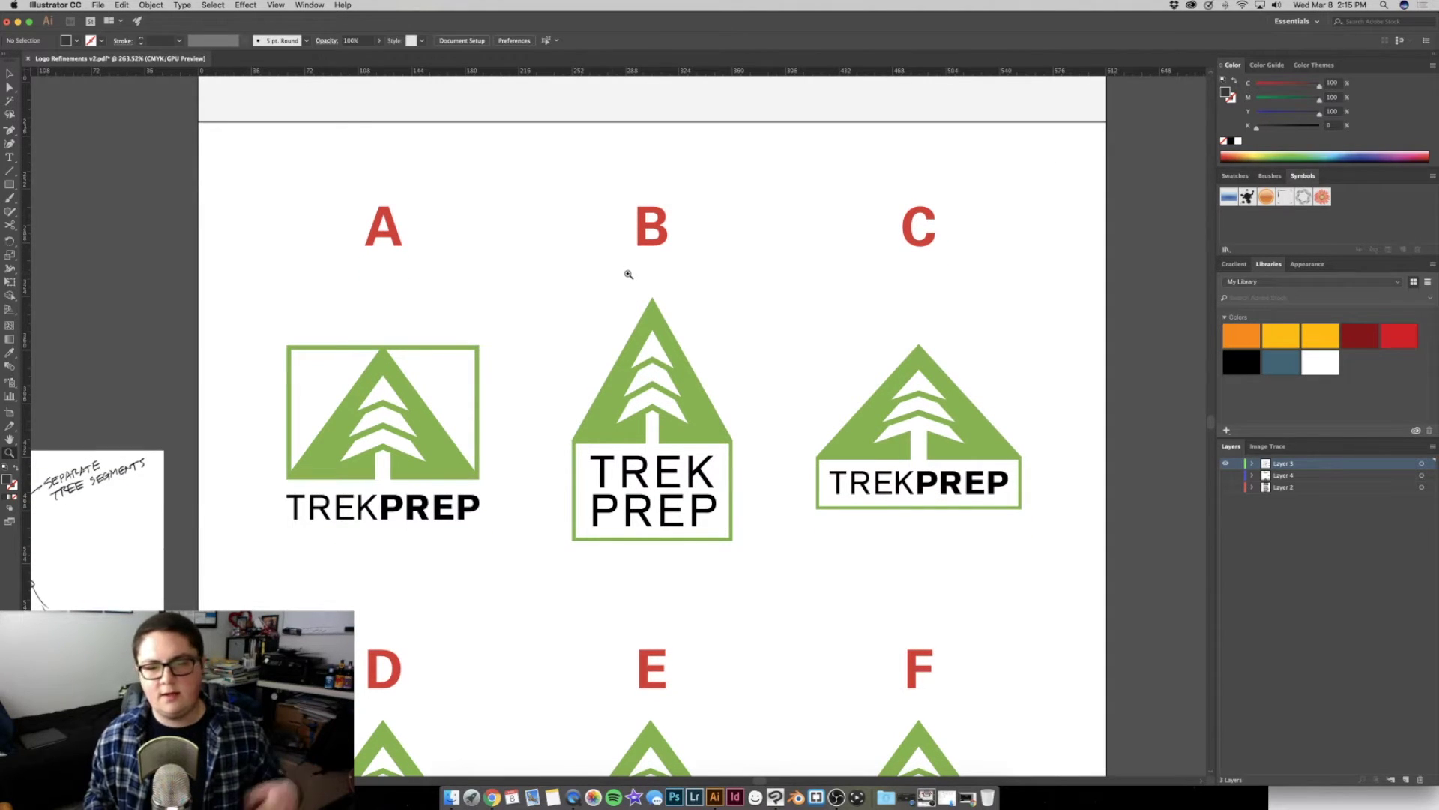
pyautogui.press('v')
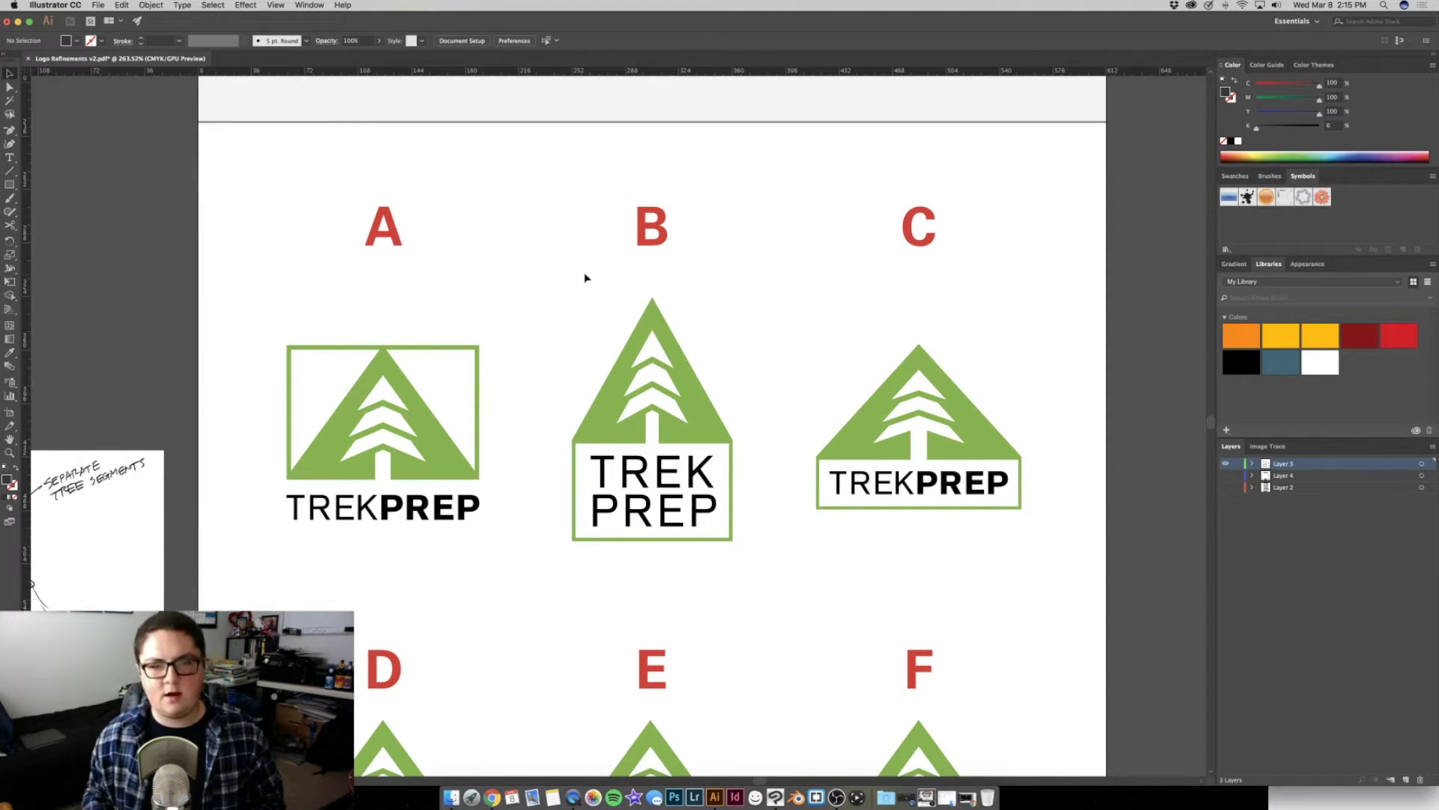
pyautogui.moveTo(614, 270); pyautogui.dragTo(637, 282)
pyautogui.scroll(2, 643, 282)
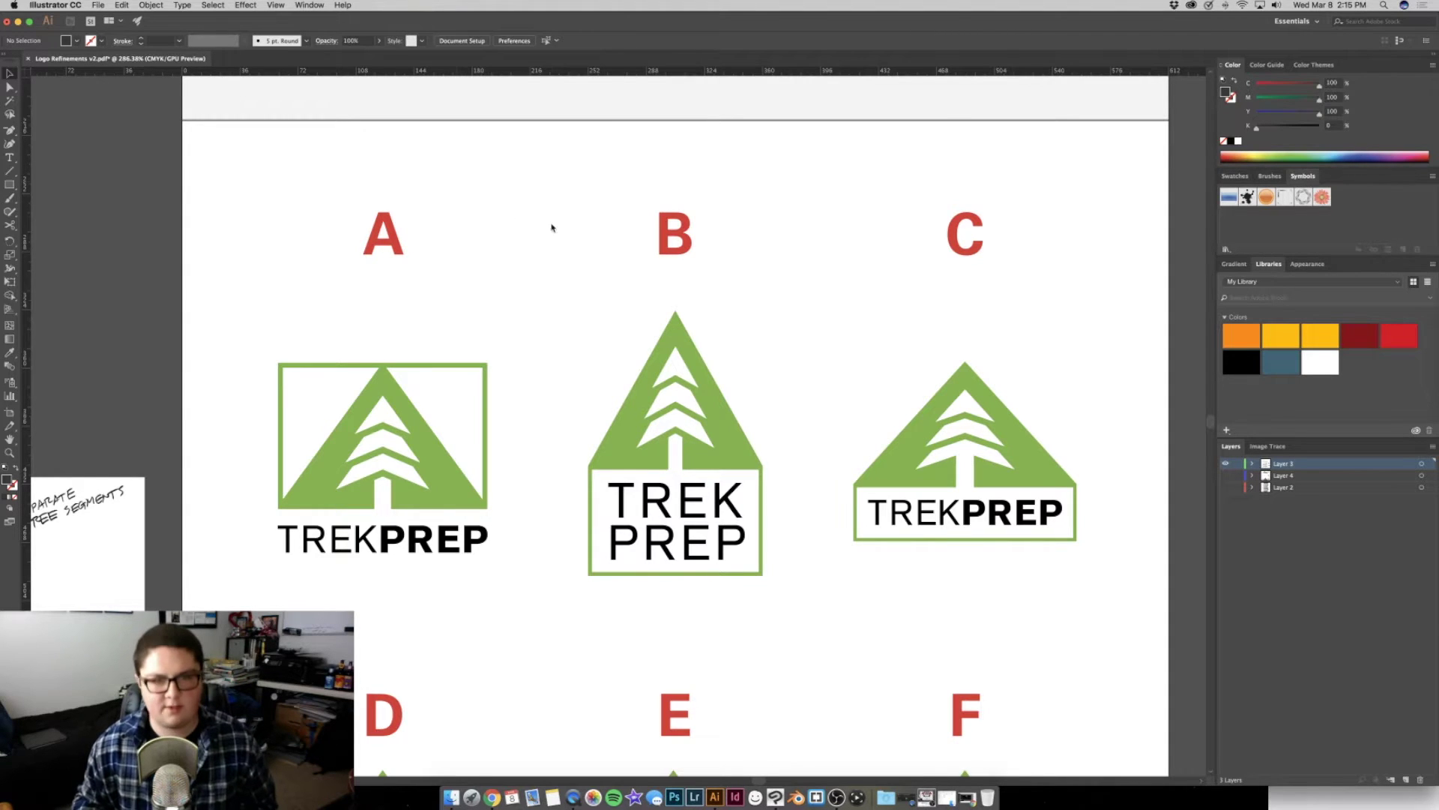
pyautogui.press('super+shift+s')
# Save the document as 'Logo Refinements v3.ai' in Adobe Illustrator (ai) format
pyautogui.click(720, 44)
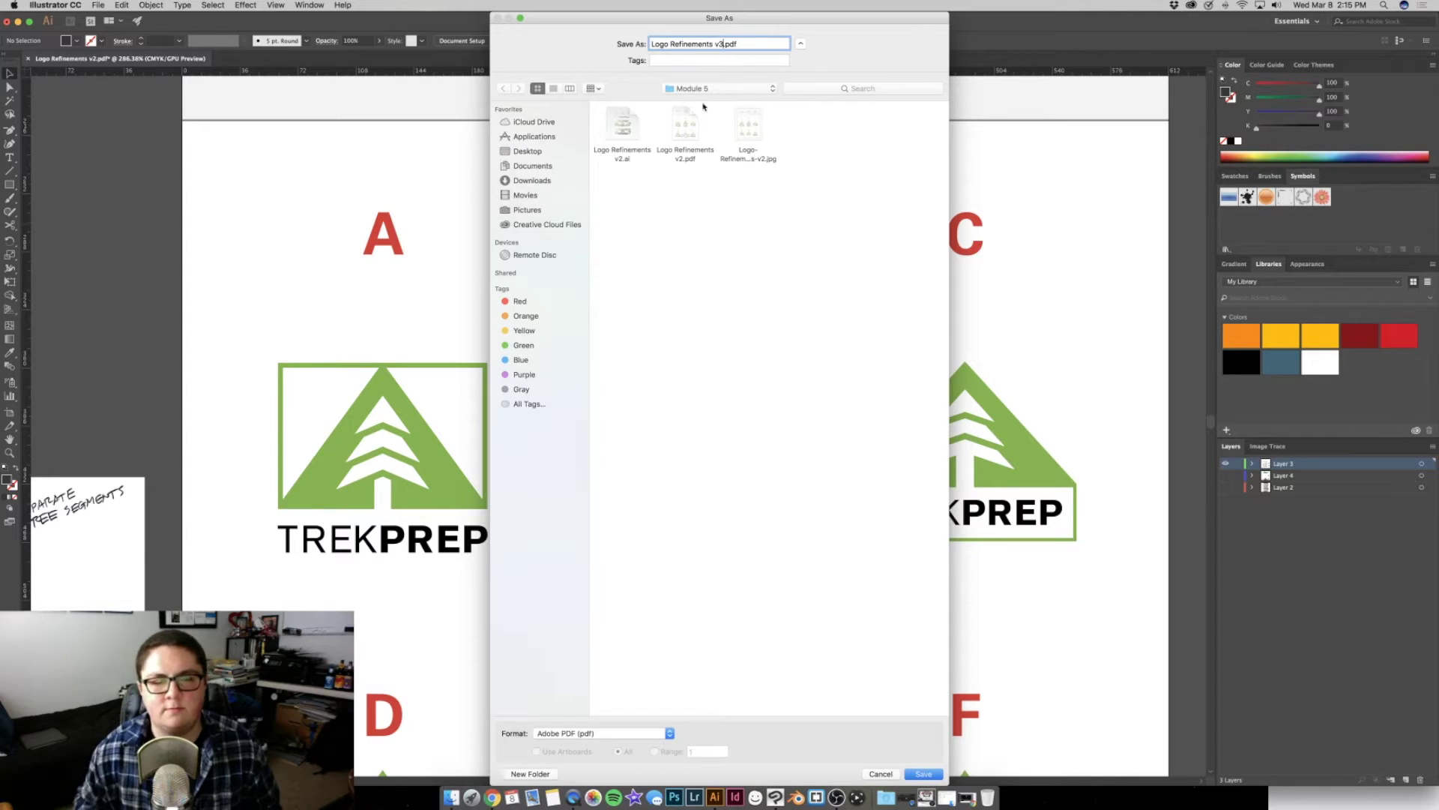
pyautogui.click(600, 733)
pyautogui.click(592, 699)
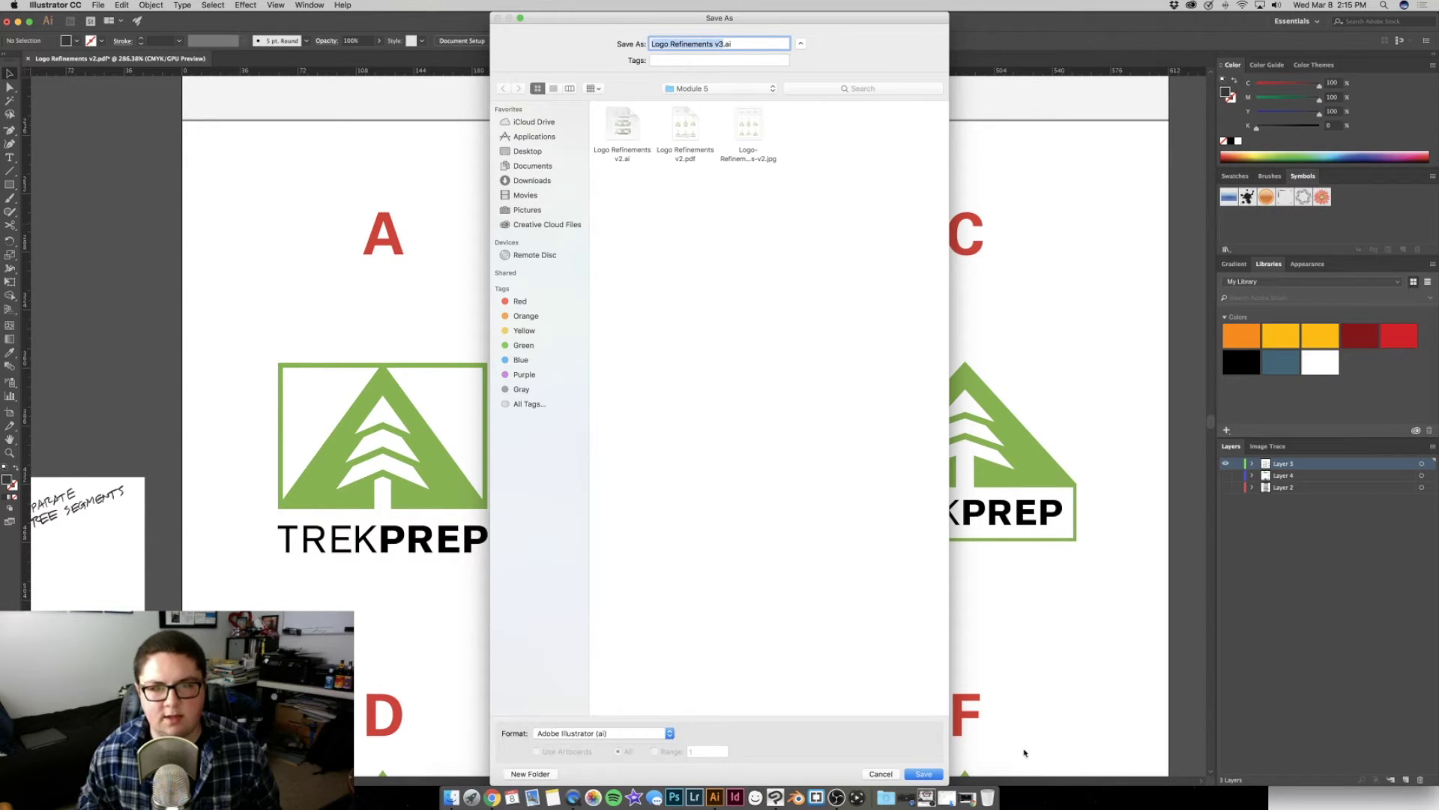
pyautogui.click(924, 773)
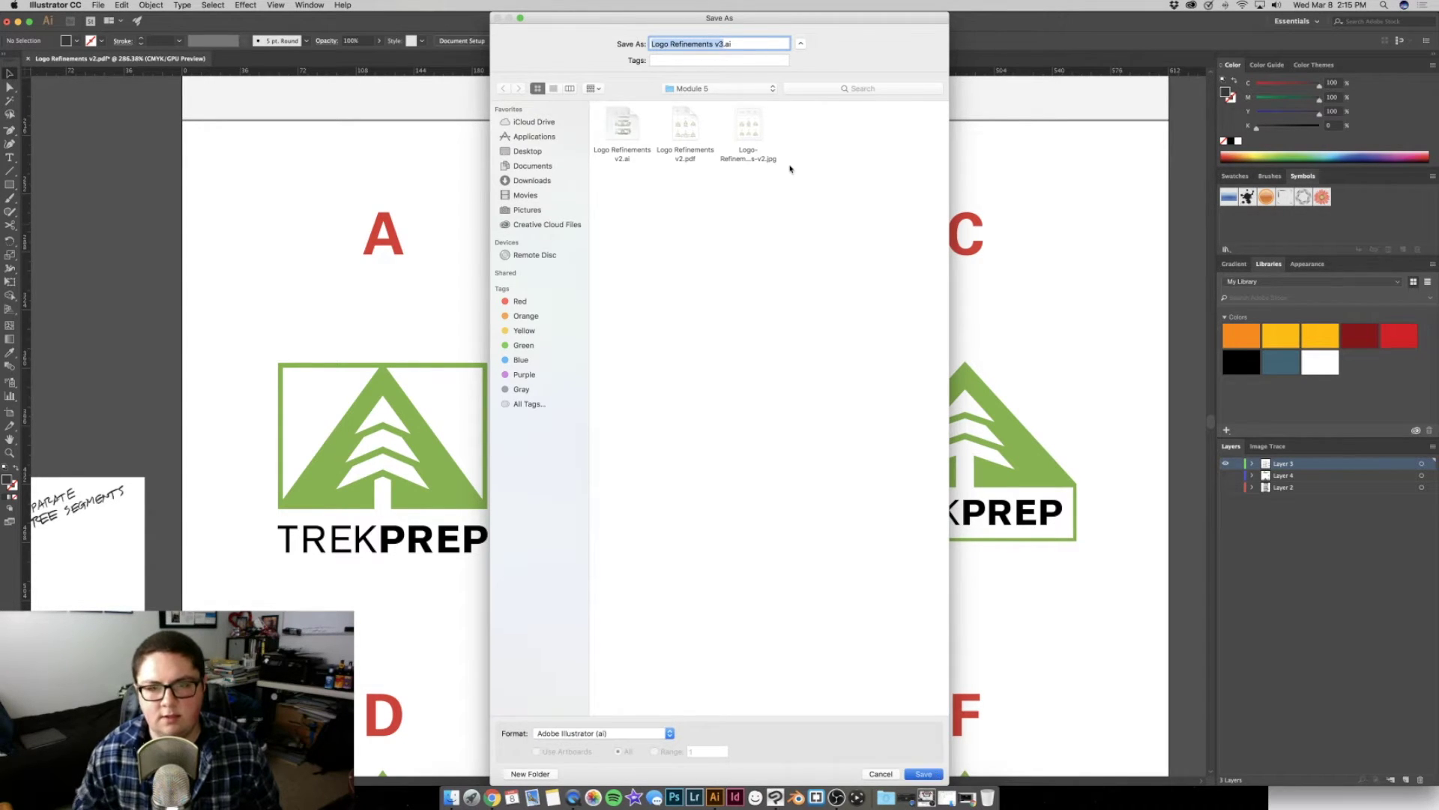
pyautogui.click(858, 575)
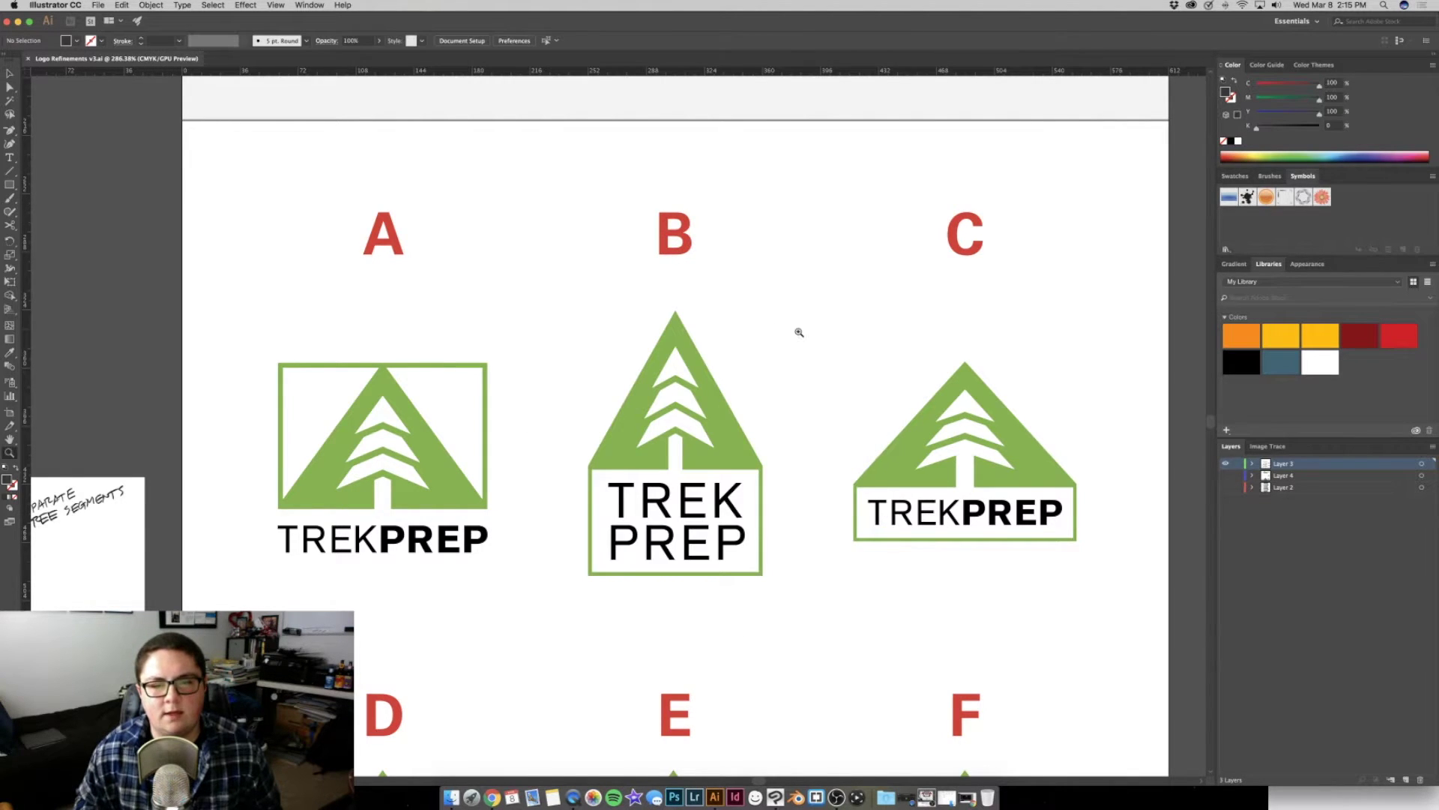
# Delete logos A, B and C with their letters, then the E logo option
pyautogui.scroll(-2, 799, 336)
pyautogui.moveTo(327, 219); pyautogui.dragTo(1119, 601)
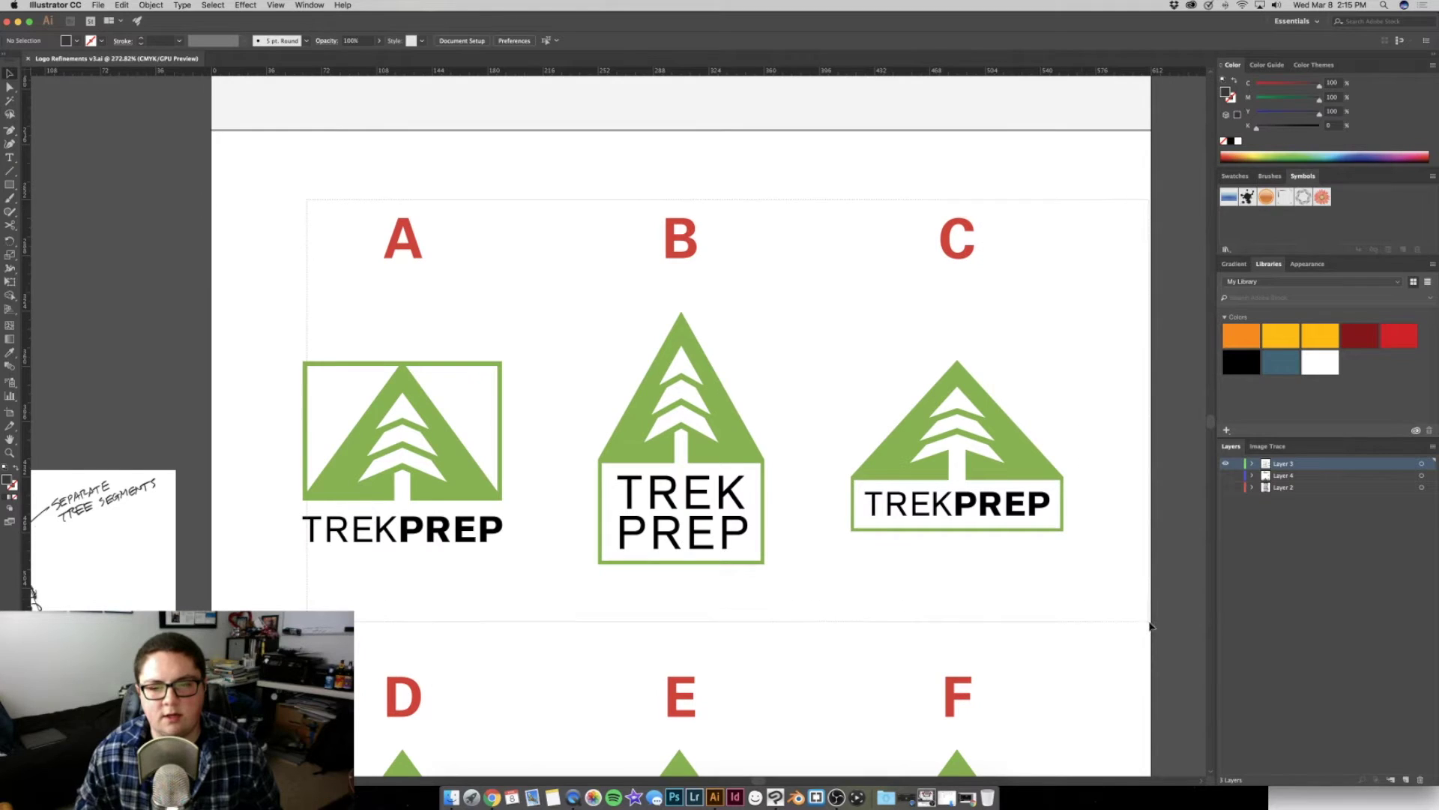
pyautogui.press('Delete')
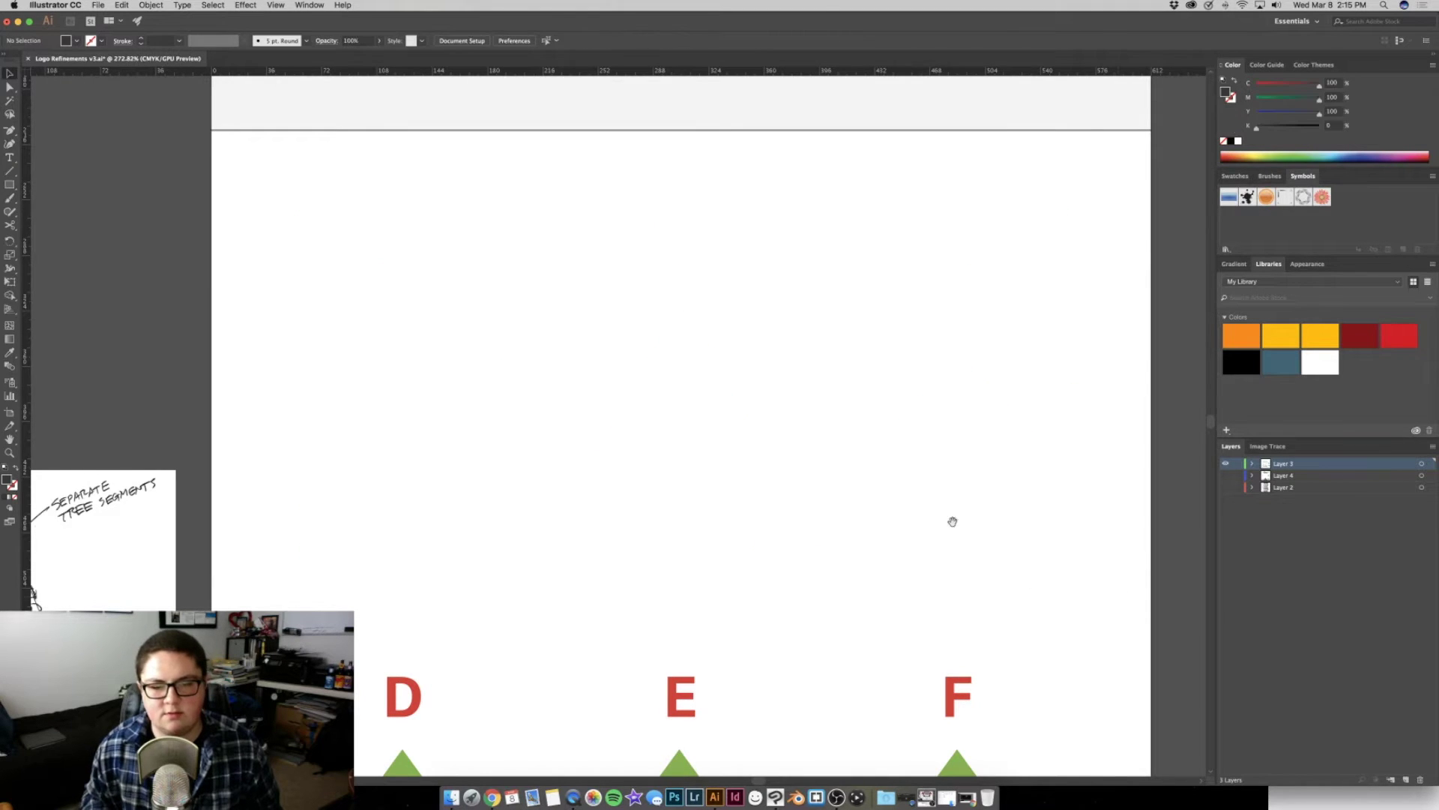
pyautogui.moveTo(956, 563); pyautogui.dragTo(969, 272)
pyautogui.moveTo(533, 320); pyautogui.dragTo(798, 700)
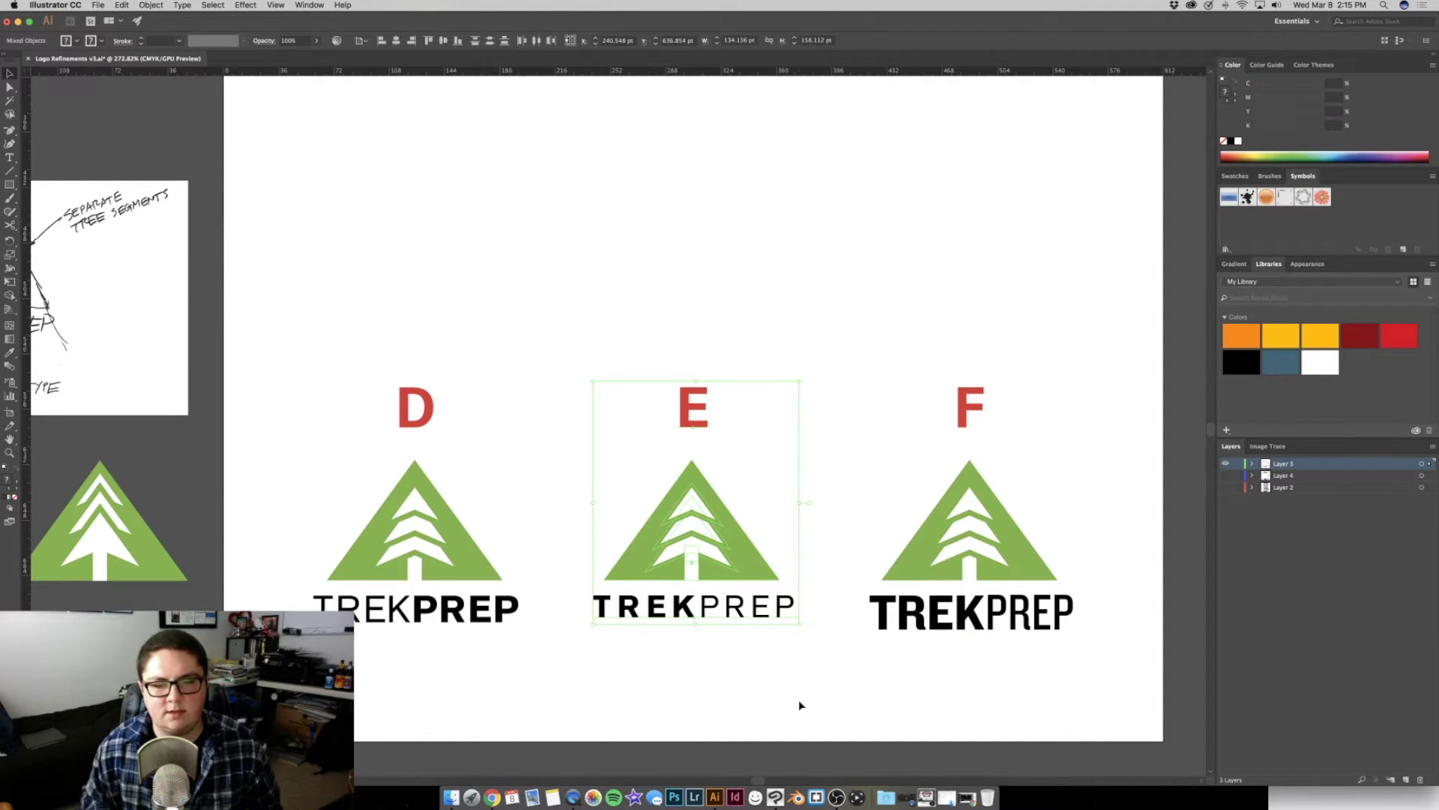
pyautogui.press('Delete')
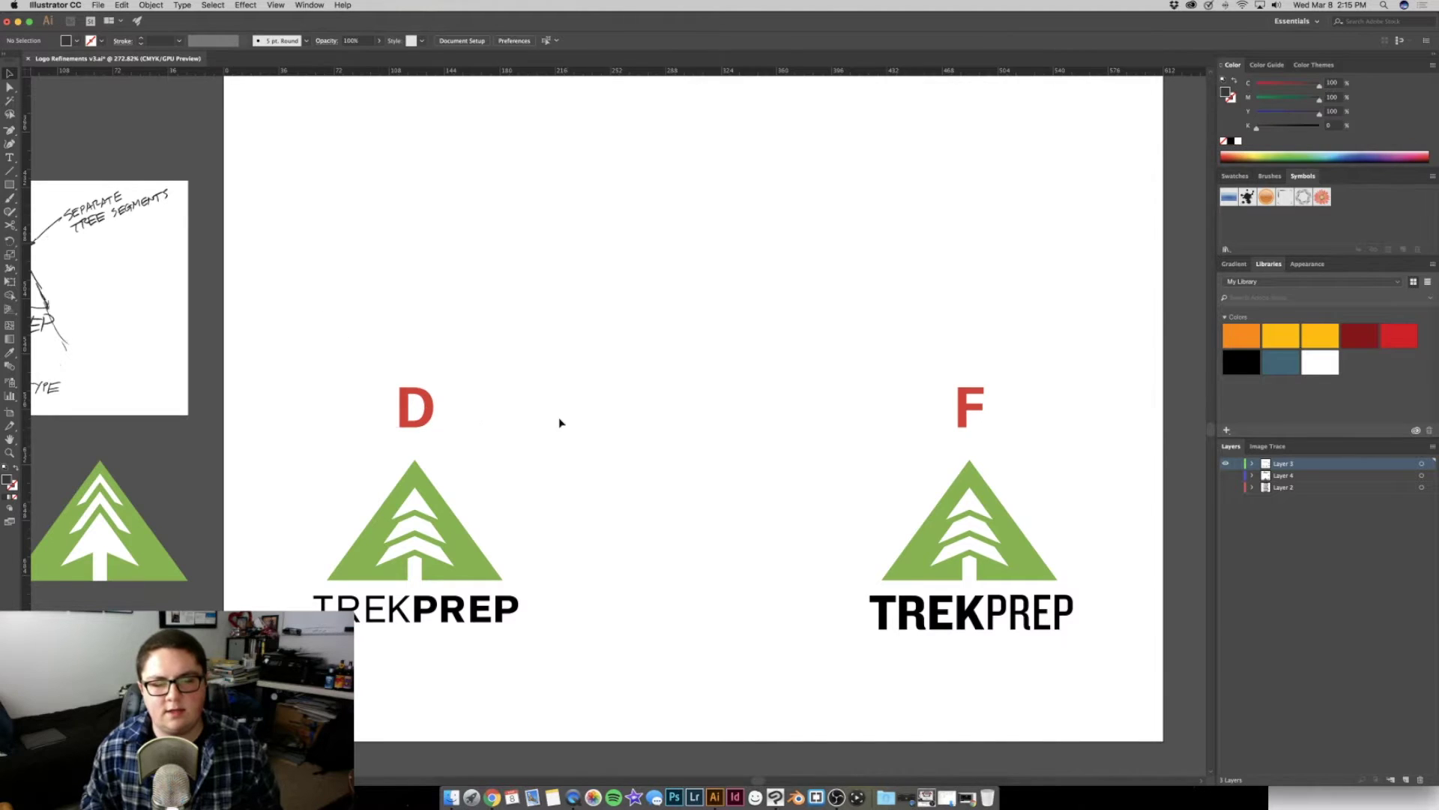
# Zoom in on logos D and F and delete the whole F option
pyautogui.scroll(-5, 560, 422)
pyautogui.scroll(2, 591, 395)
pyautogui.scroll(1, 550, 447)
pyautogui.moveTo(367, 408); pyautogui.dragTo(827, 465)
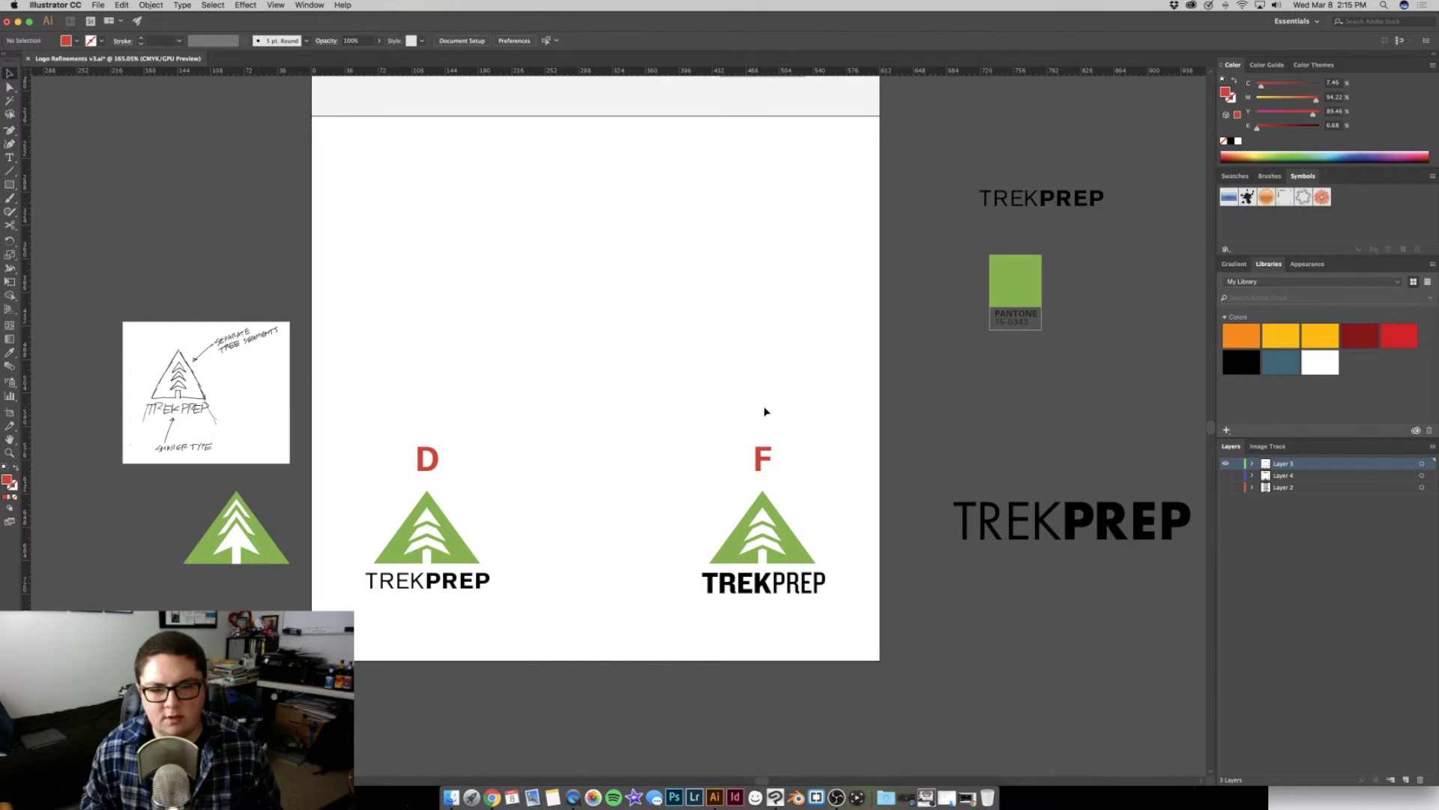
pyautogui.keyDown('super'); pyautogui.click(722, 453); pyautogui.keyUp('super')
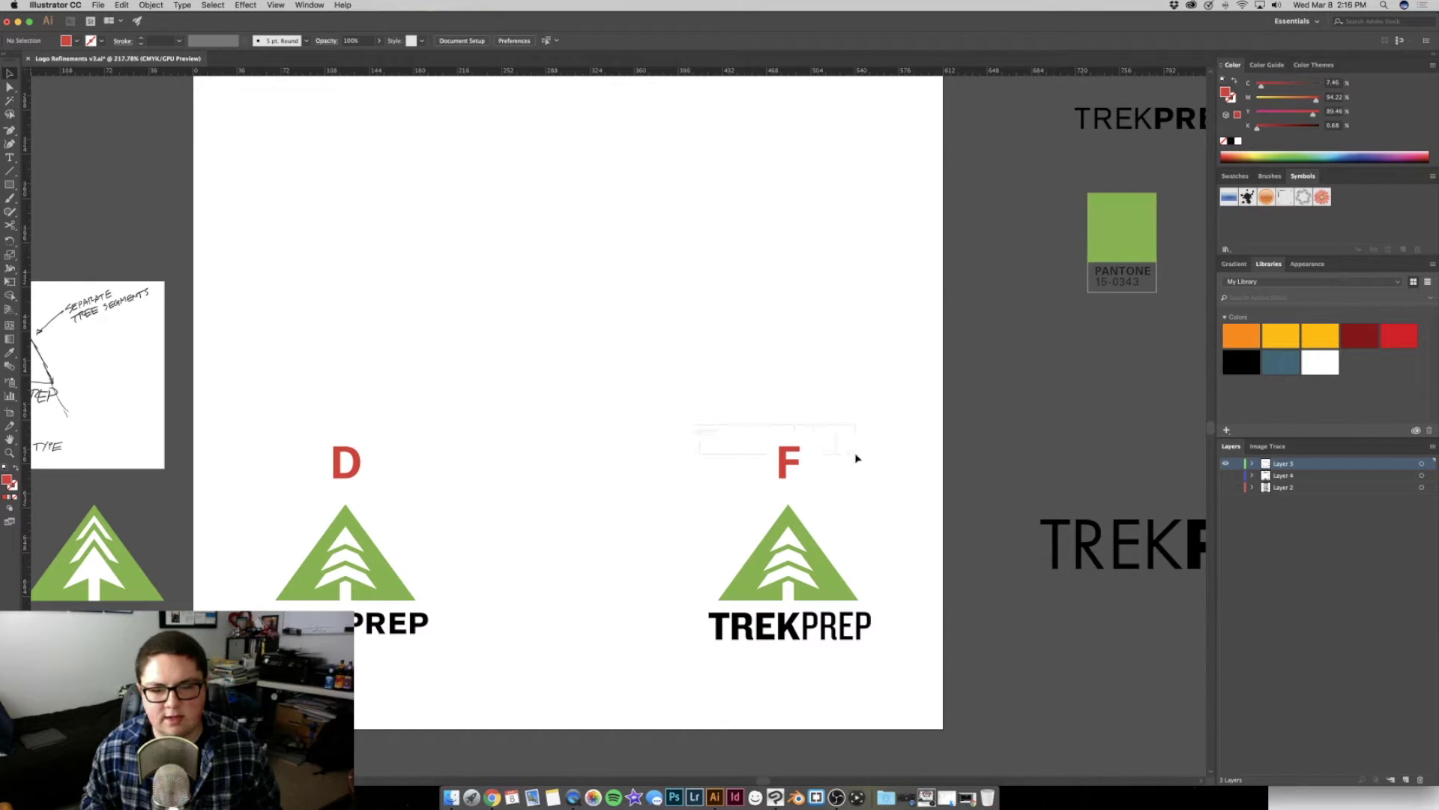
pyautogui.moveTo(856, 457); pyautogui.dragTo(737, 457)
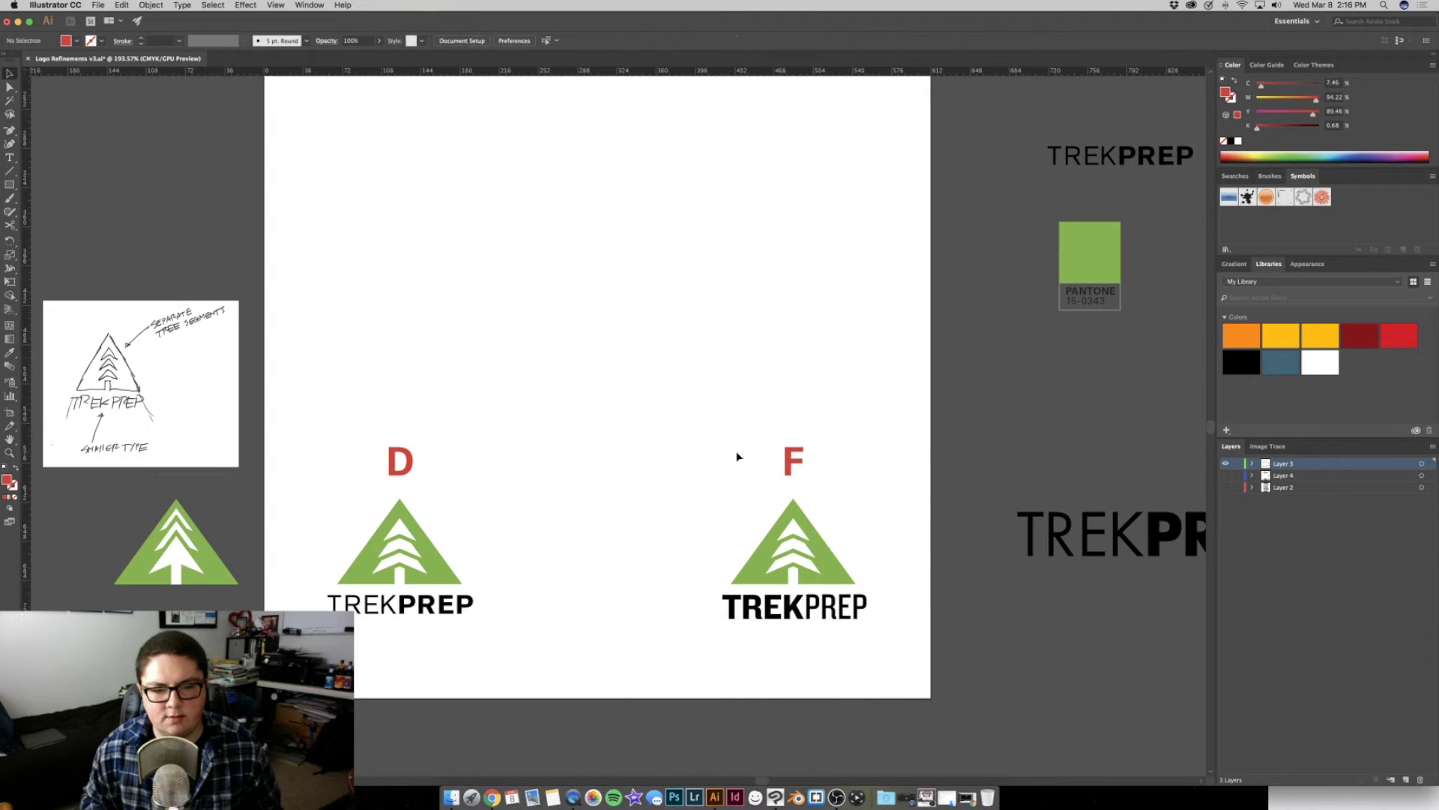
pyautogui.moveTo(547, 417); pyautogui.dragTo(969, 646)
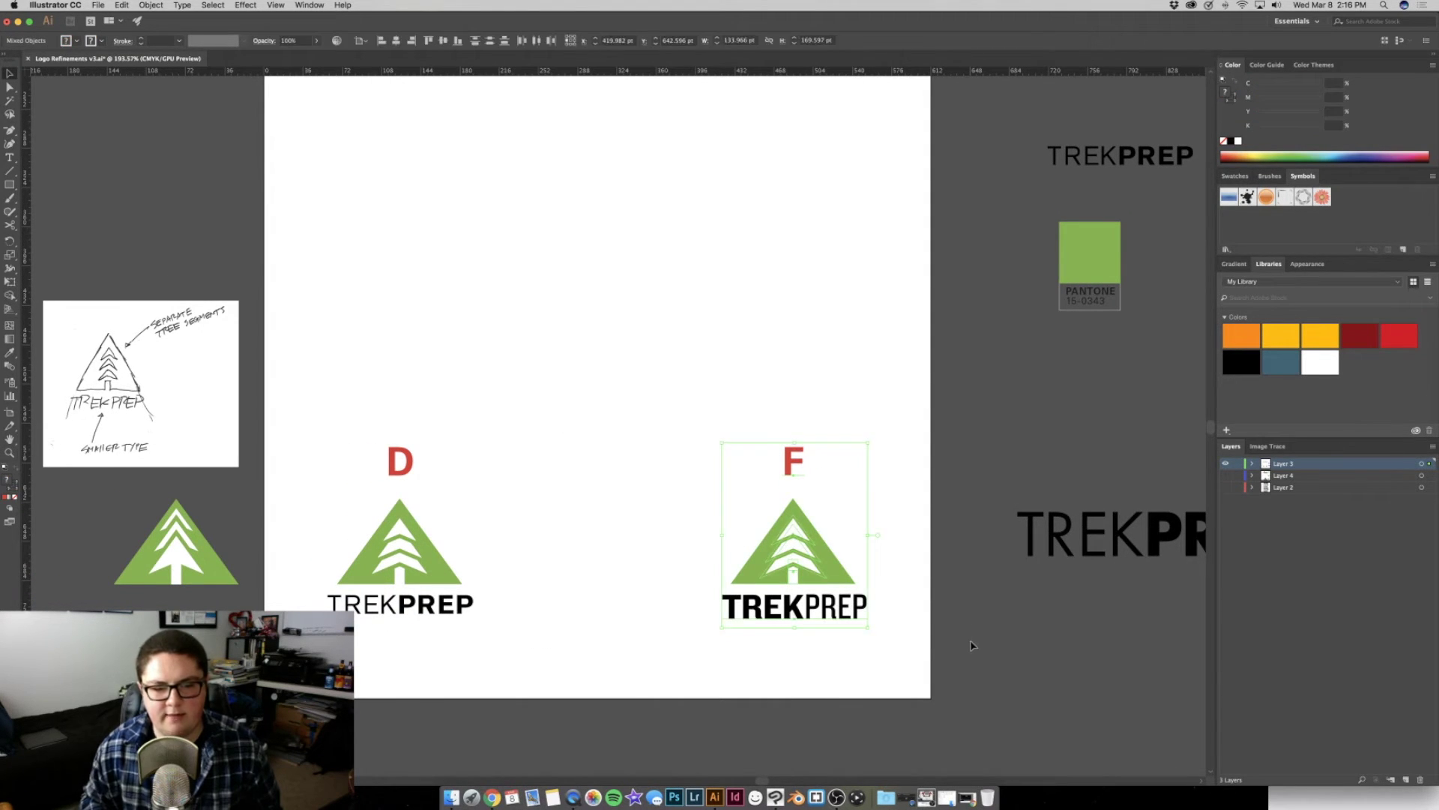
pyautogui.press('Delete')
# Delete the red D label, leaving the tree-and-TREKPREP group selected
pyautogui.moveTo(560, 352); pyautogui.dragTo(335, 602)
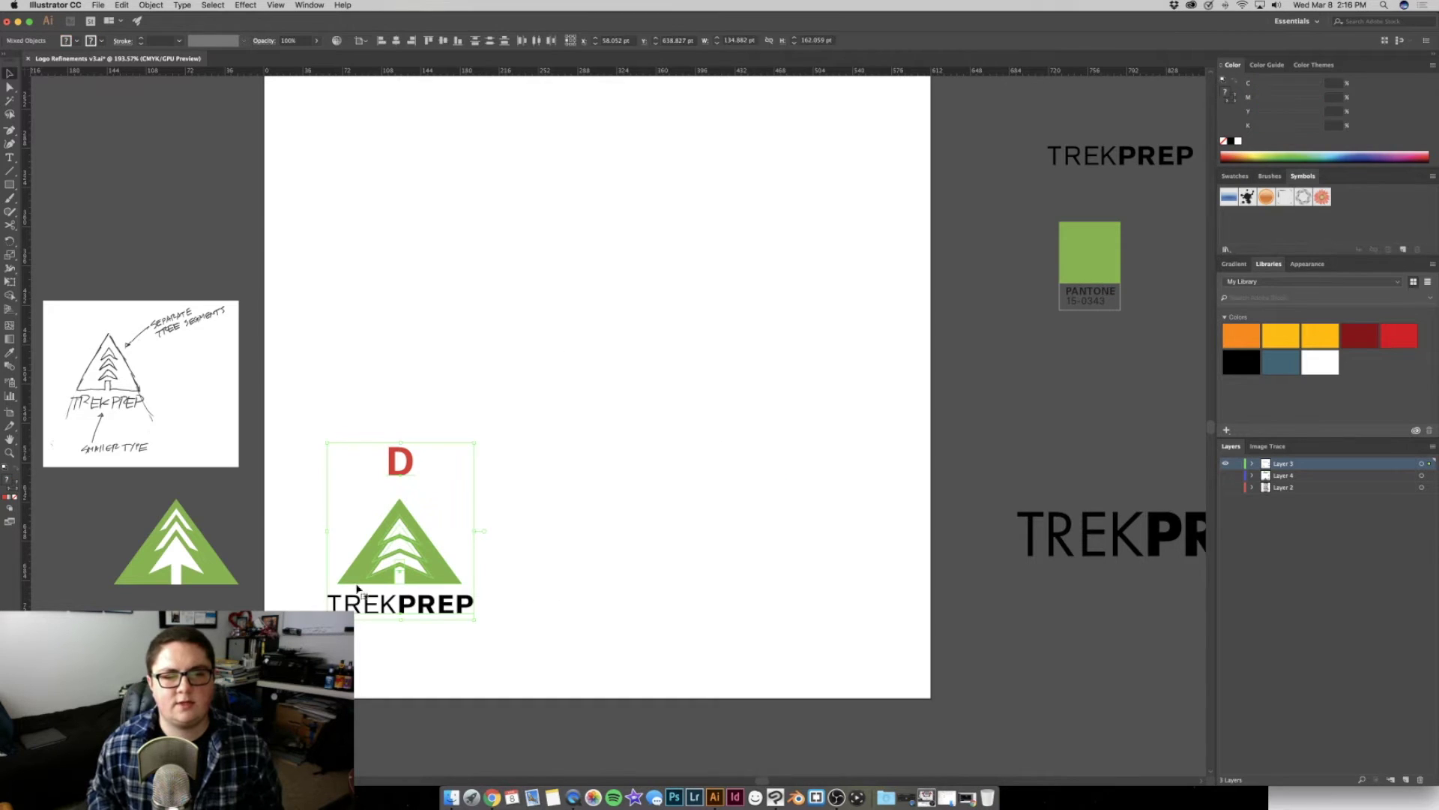
pyautogui.moveTo(528, 517); pyautogui.dragTo(324, 568)
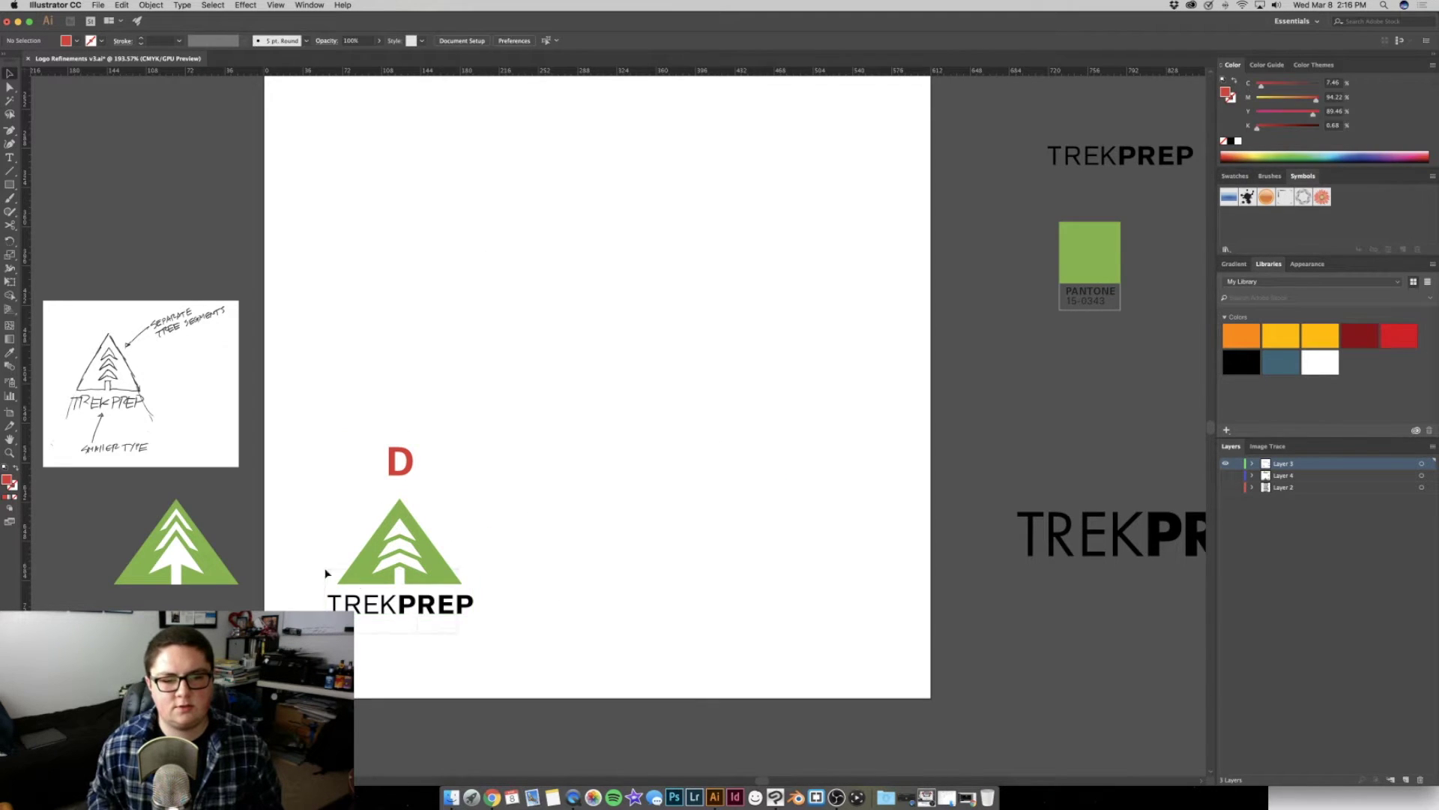
pyautogui.press('Delete')
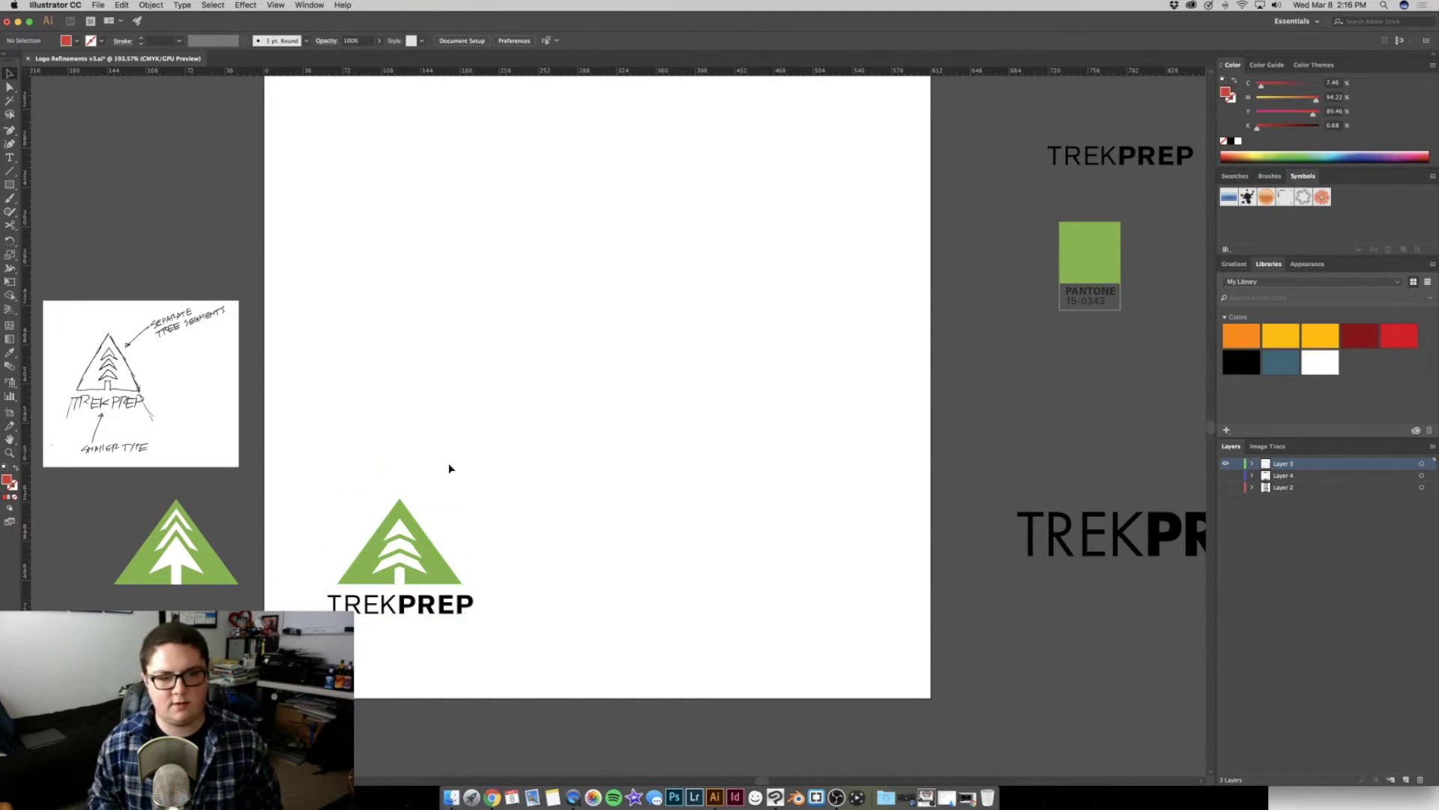
pyautogui.moveTo(311, 540); pyautogui.dragTo(420, 569)
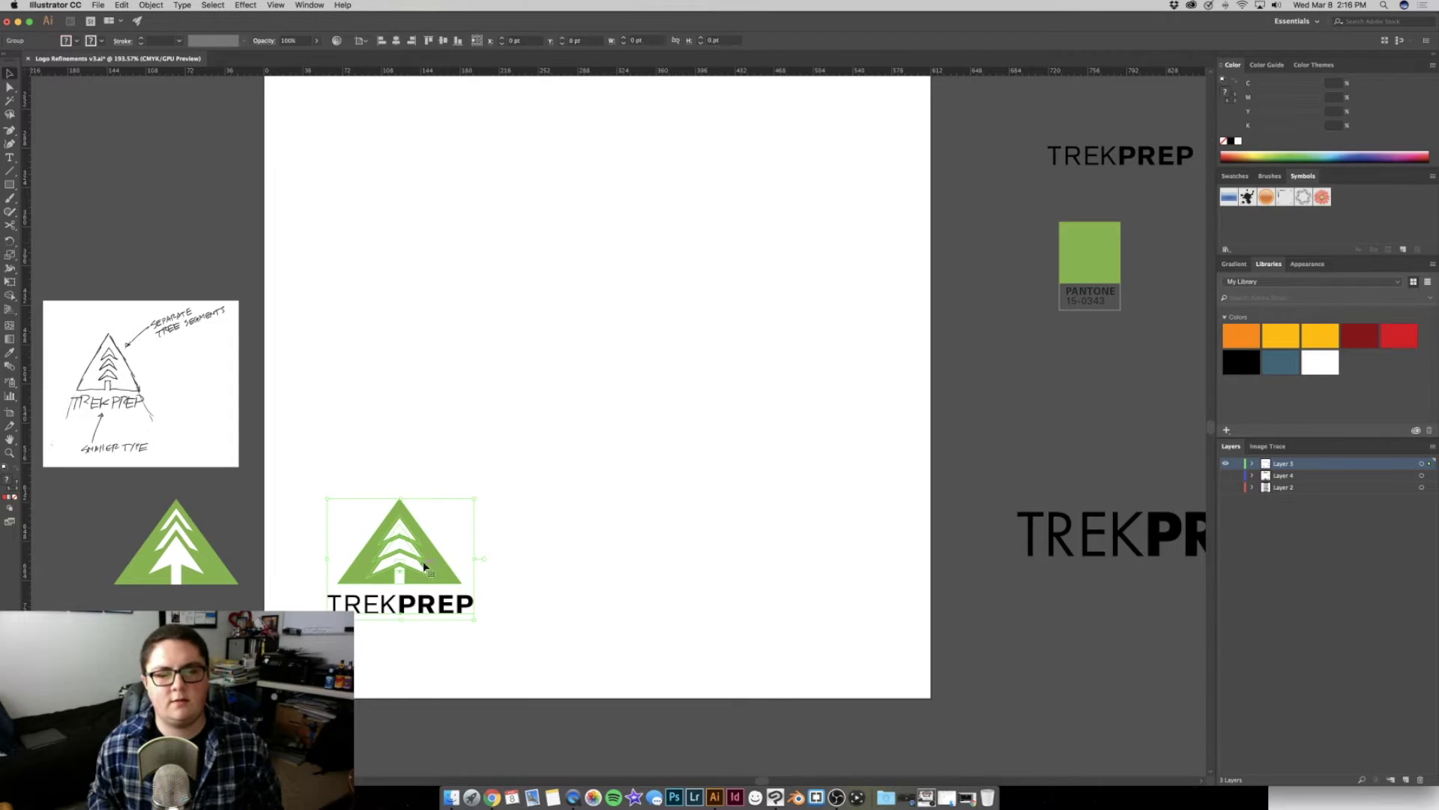
# Centre the logo horizontally, move it up the artboard, and scale it larger
pyautogui.click(396, 41)
pyautogui.moveTo(667, 607)
pyautogui.mouseDown()
pyautogui.moveTo(675, 315)
pyautogui.moveTo(806, 442)
pyautogui.mouseUp()
pyautogui.scroll(1, 688, 320)
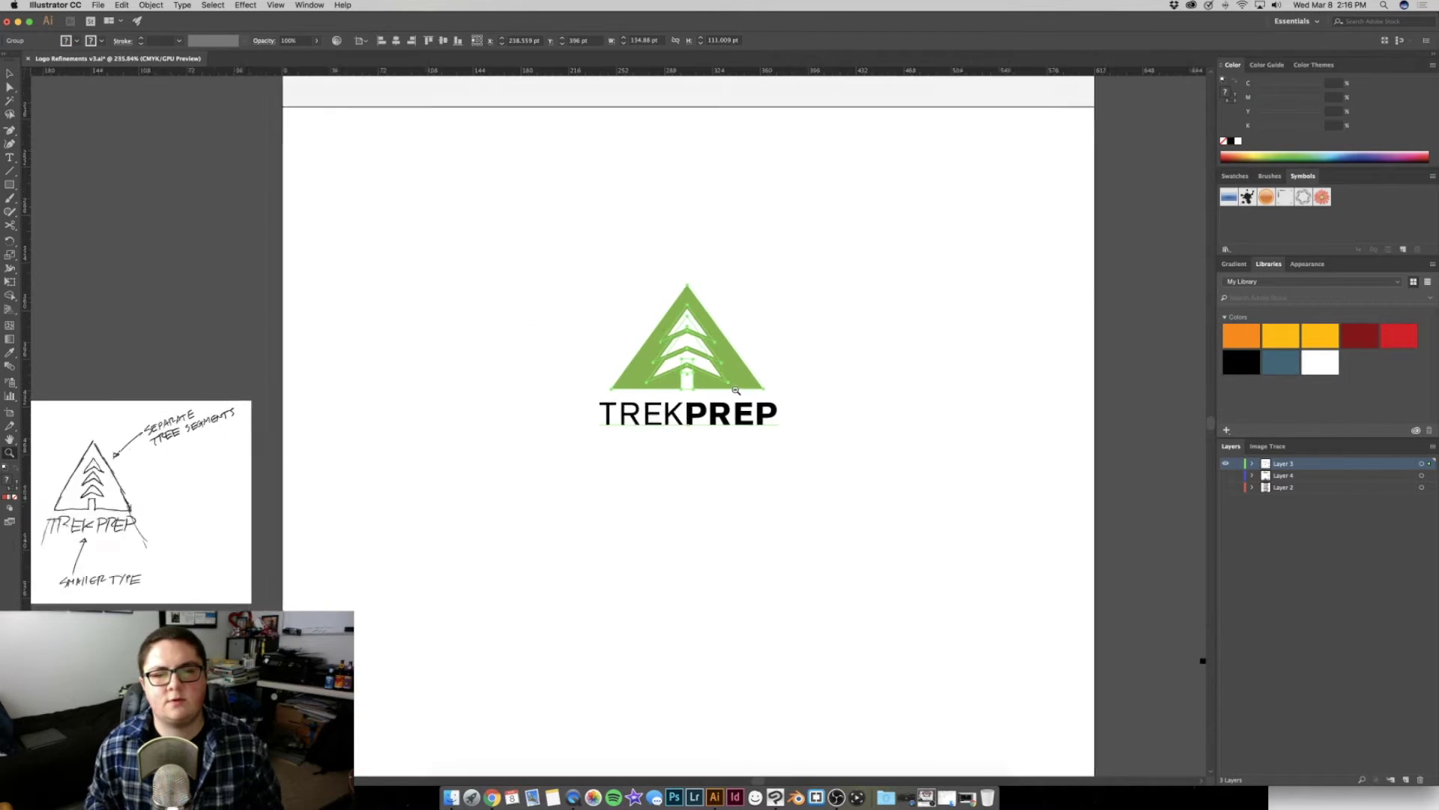
pyautogui.scroll(-1, 719, 416)
pyautogui.scroll(-2, 737, 387)
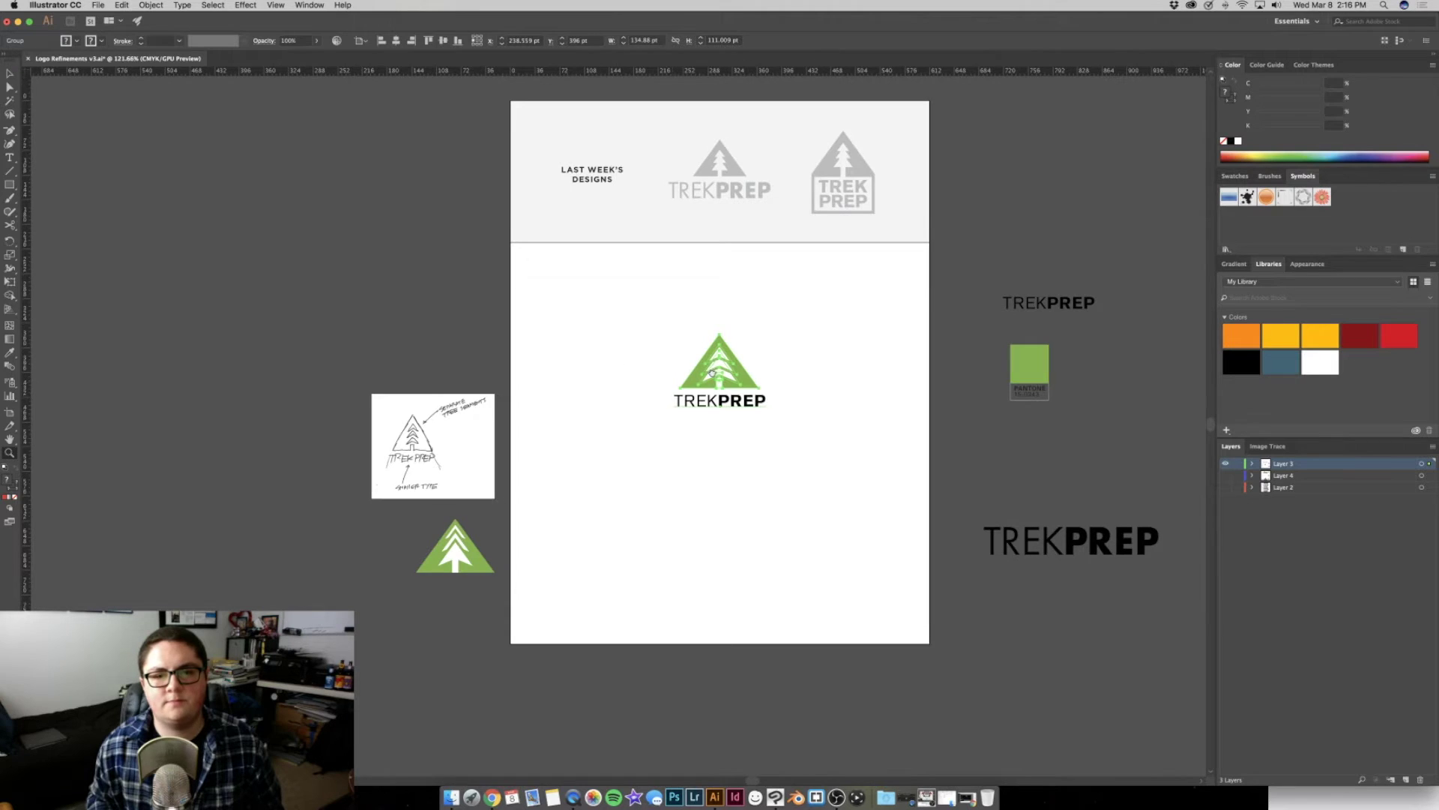
pyautogui.moveTo(717, 410); pyautogui.dragTo(733, 525)
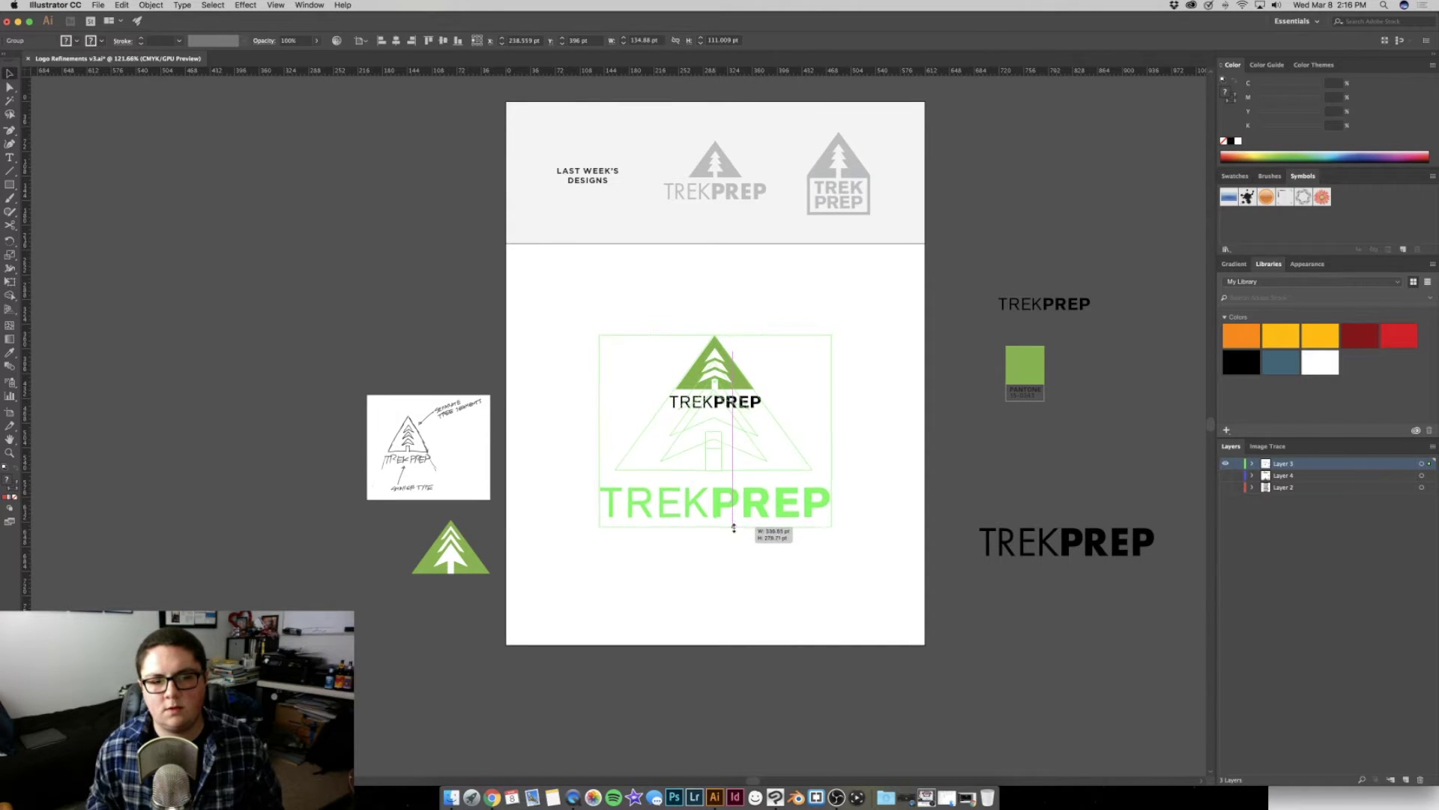
pyautogui.click(685, 337)
# Zoom in so the logo fills the window and bring the Twitch chat alongside
pyautogui.press('z')
pyautogui.moveTo(686, 337)
pyautogui.mouseDown()
pyautogui.moveTo(698, 297)
pyautogui.moveTo(774, 325)
pyautogui.moveTo(824, 317)
pyautogui.mouseUp()
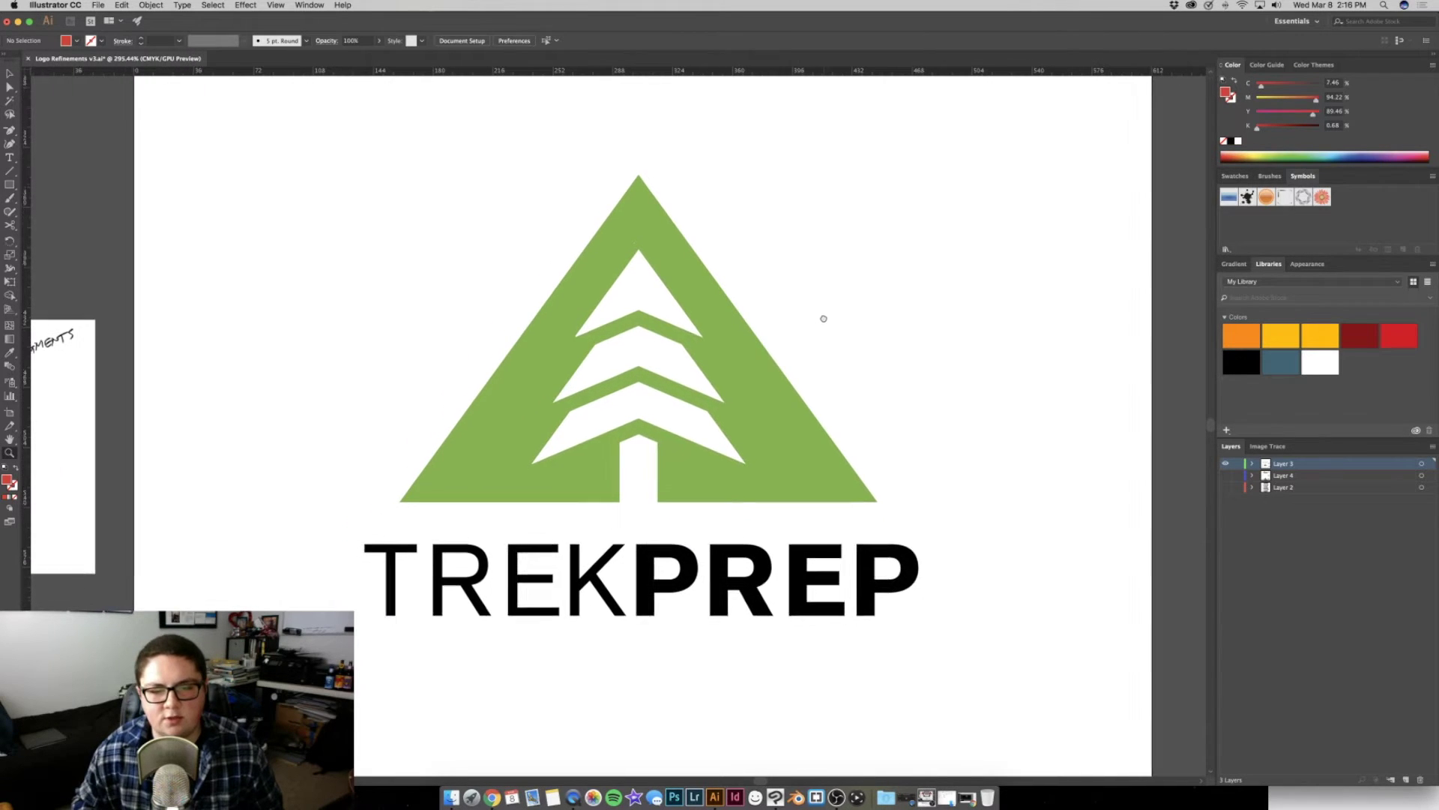
pyautogui.click(1311, 792)
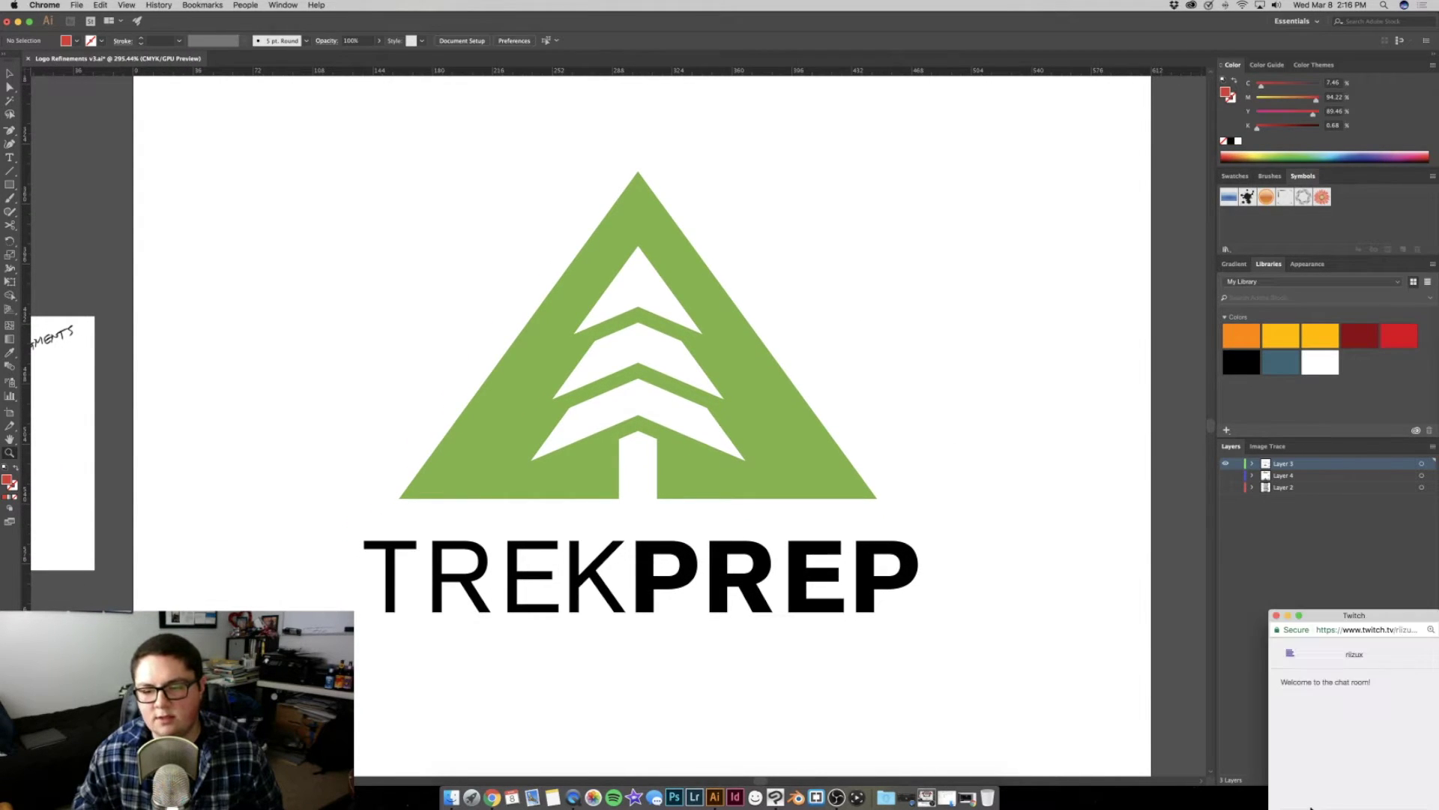
pyautogui.moveTo(1334, 621); pyautogui.dragTo(1339, 622)
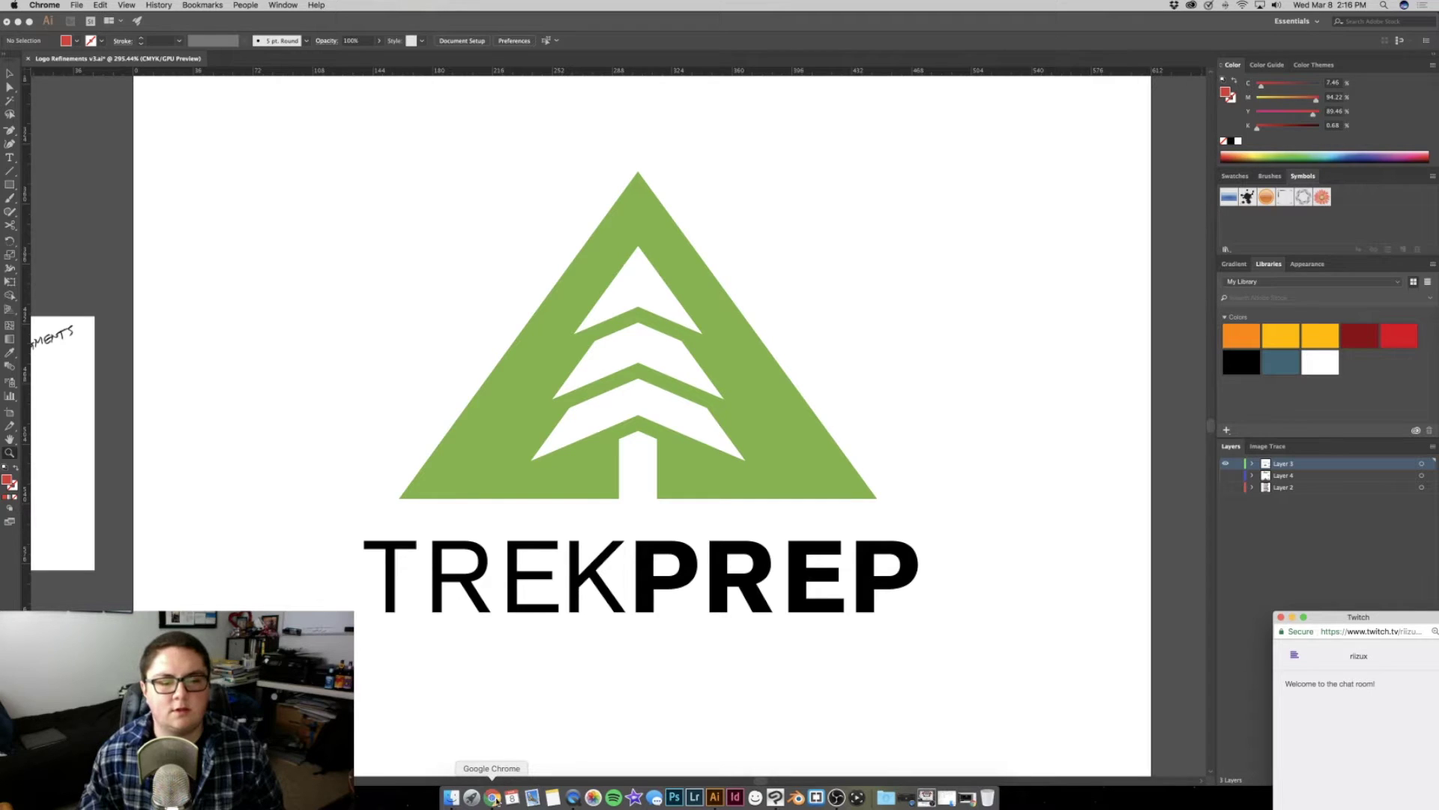
# Check the Twitch channel's live preview of the logo, then minimize the browser
pyautogui.click(967, 797)
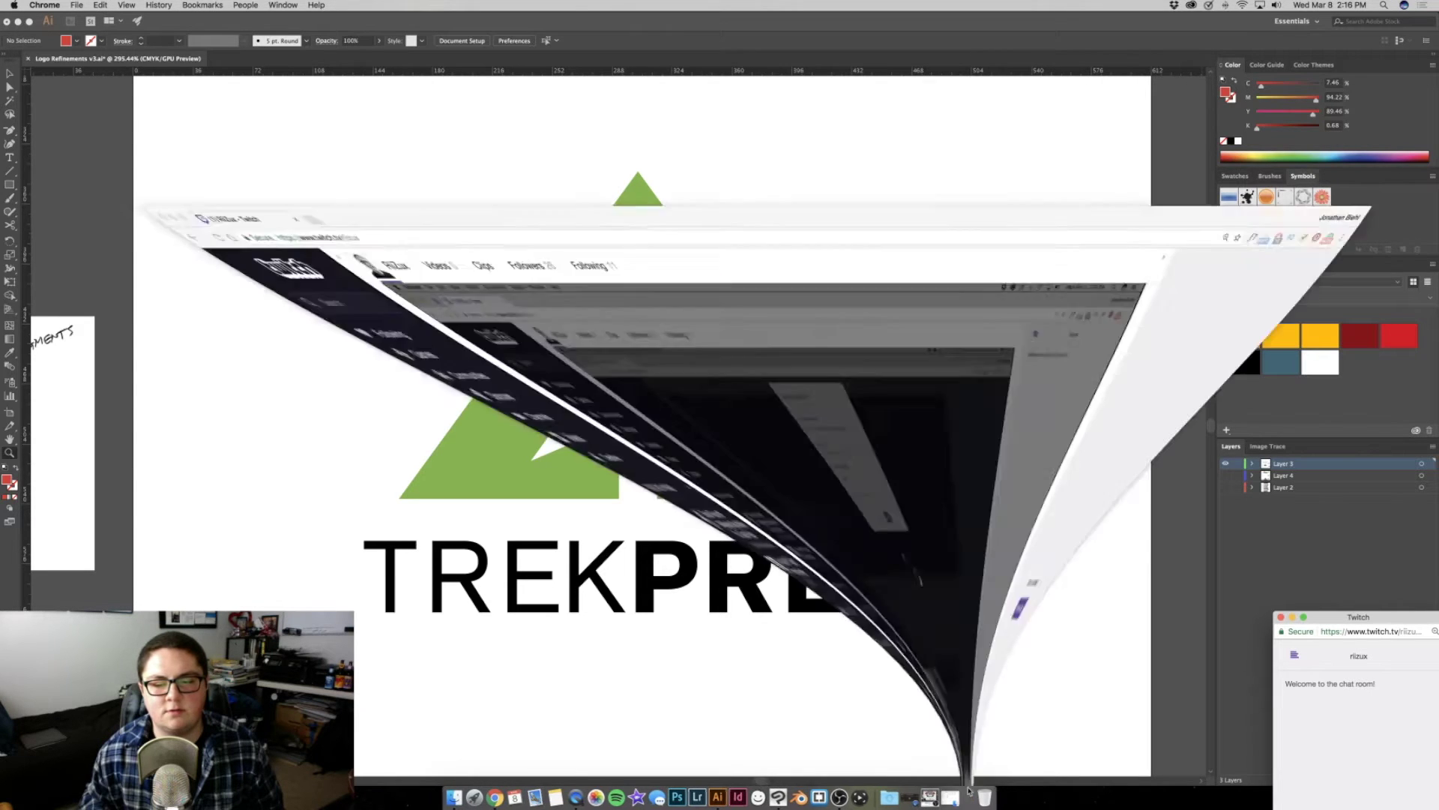
pyautogui.scroll(-3, 899, 337)
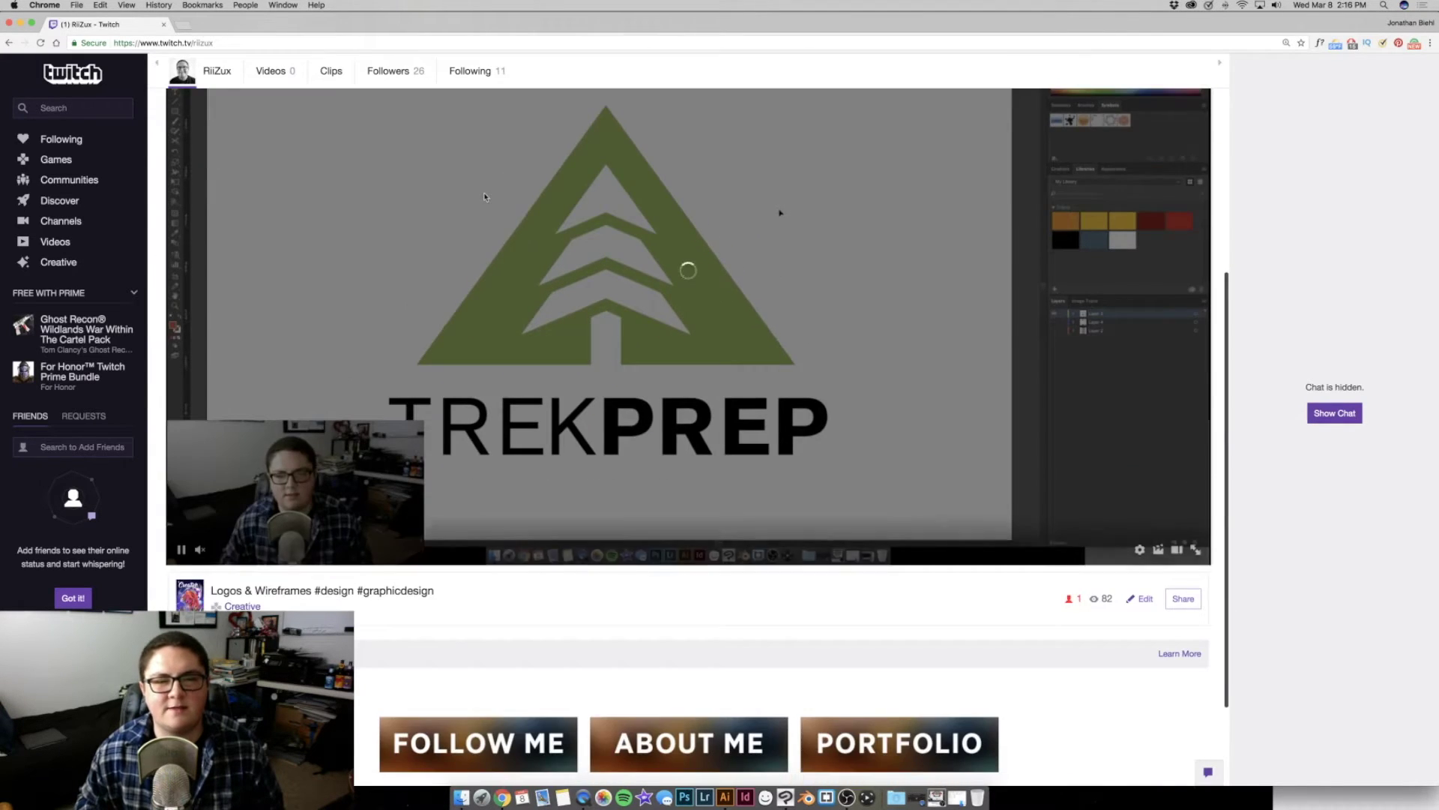
pyautogui.click(19, 24)
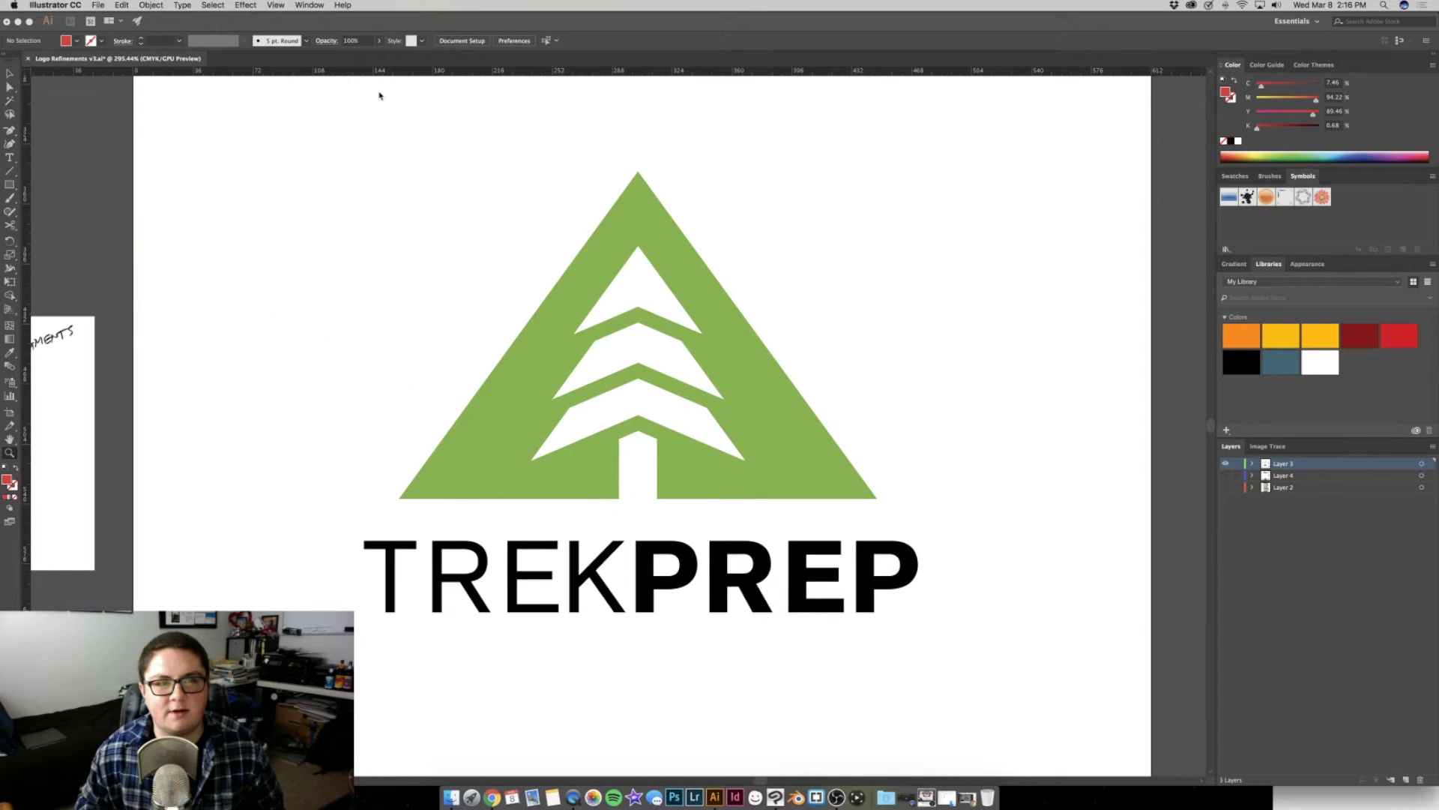
pyautogui.moveTo(473, 265); pyautogui.dragTo(518, 303)
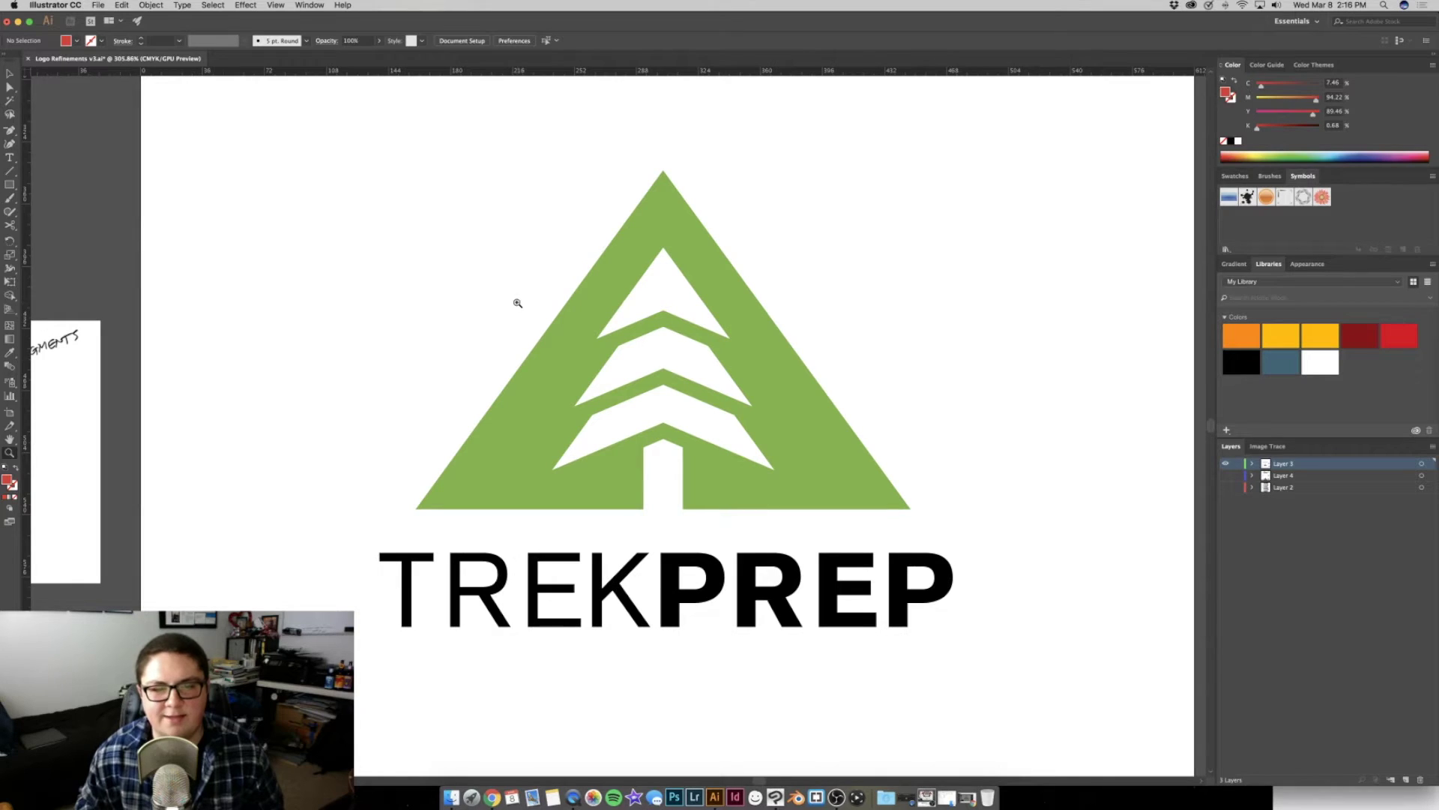
pyautogui.moveTo(492, 278)
pyautogui.mouseDown()
pyautogui.moveTo(533, 267)
pyautogui.moveTo(520, 280)
pyautogui.mouseUp()
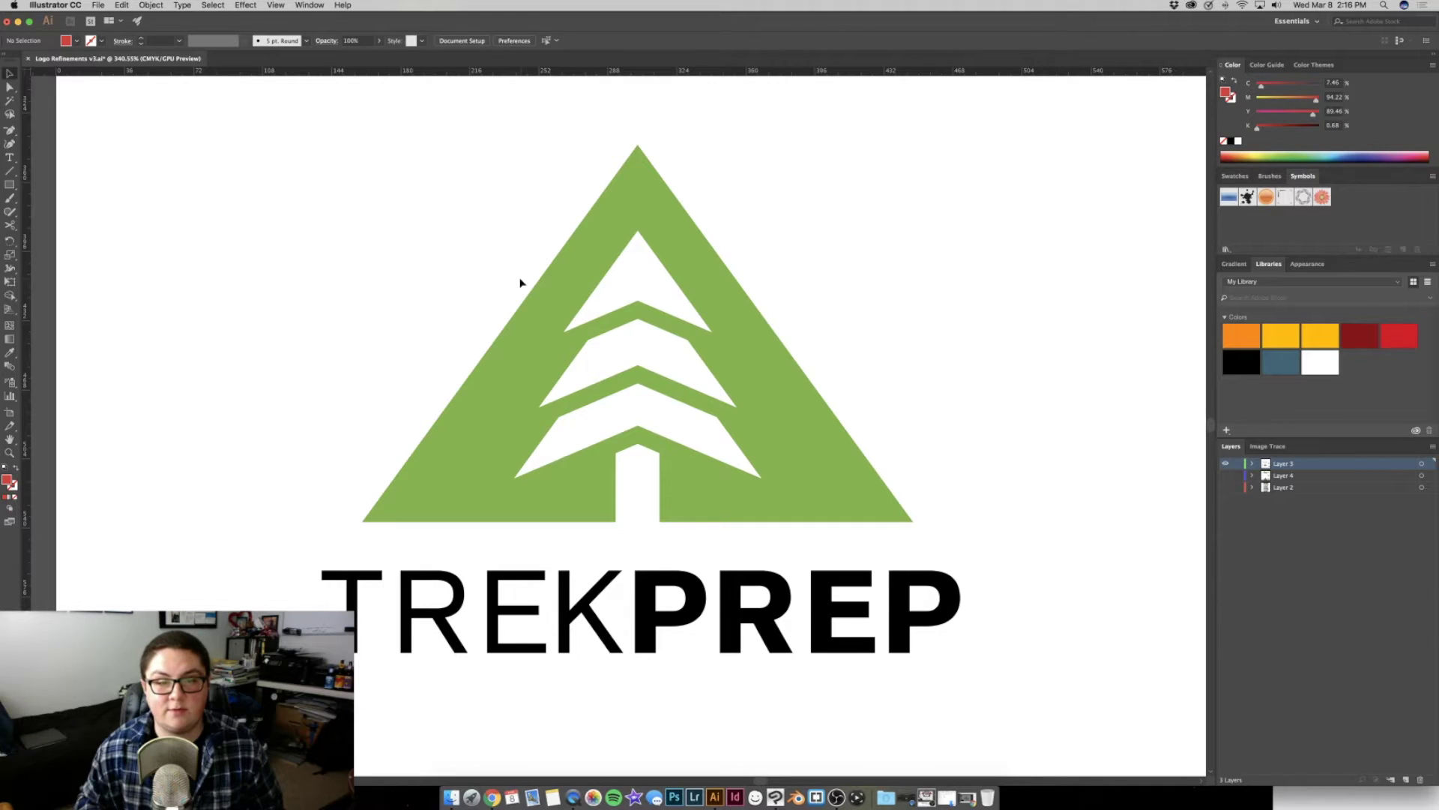
pyautogui.moveTo(524, 282); pyautogui.dragTo(495, 279)
pyautogui.press('v')
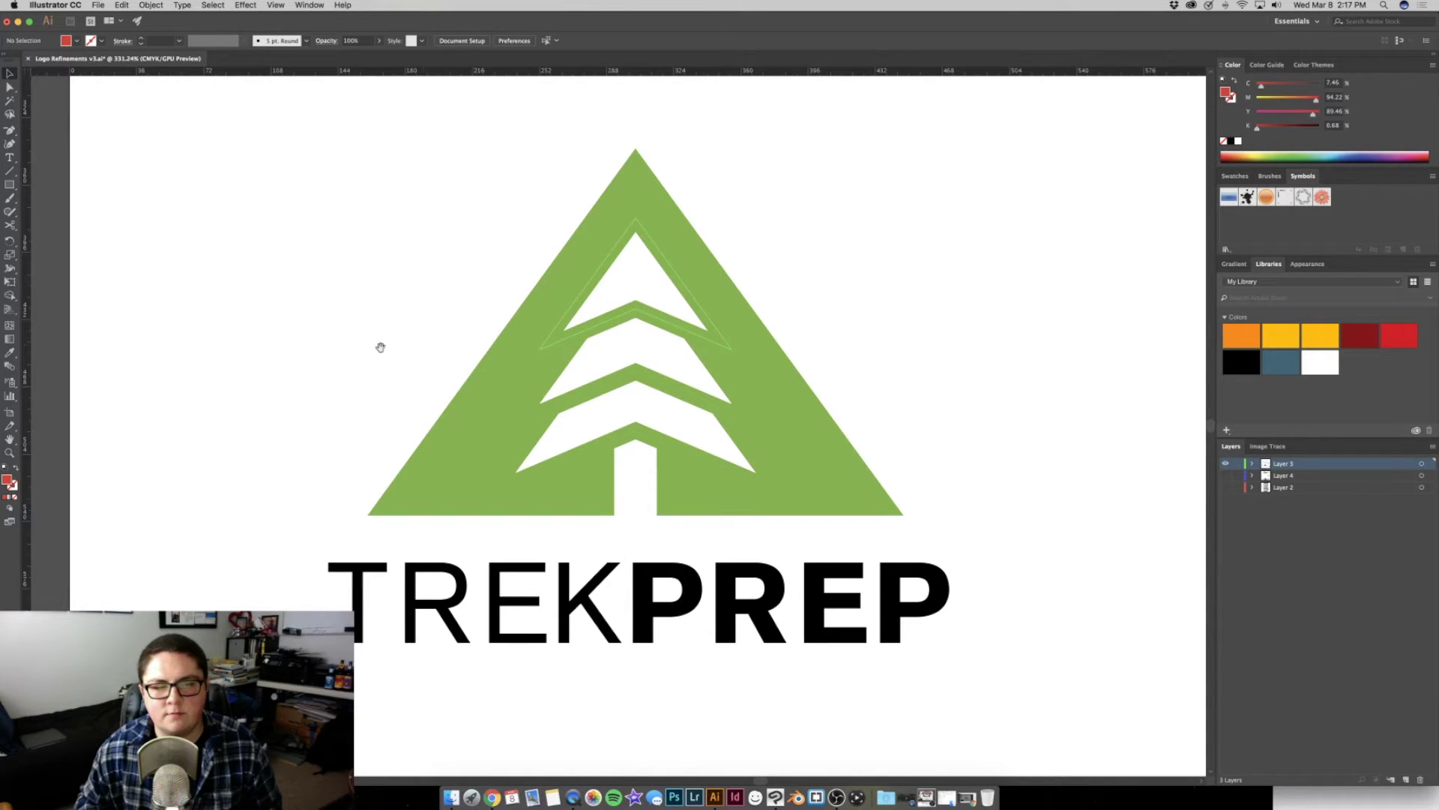
pyautogui.press('super+minus')
pyautogui.moveTo(258, 209); pyautogui.dragTo(697, 652)
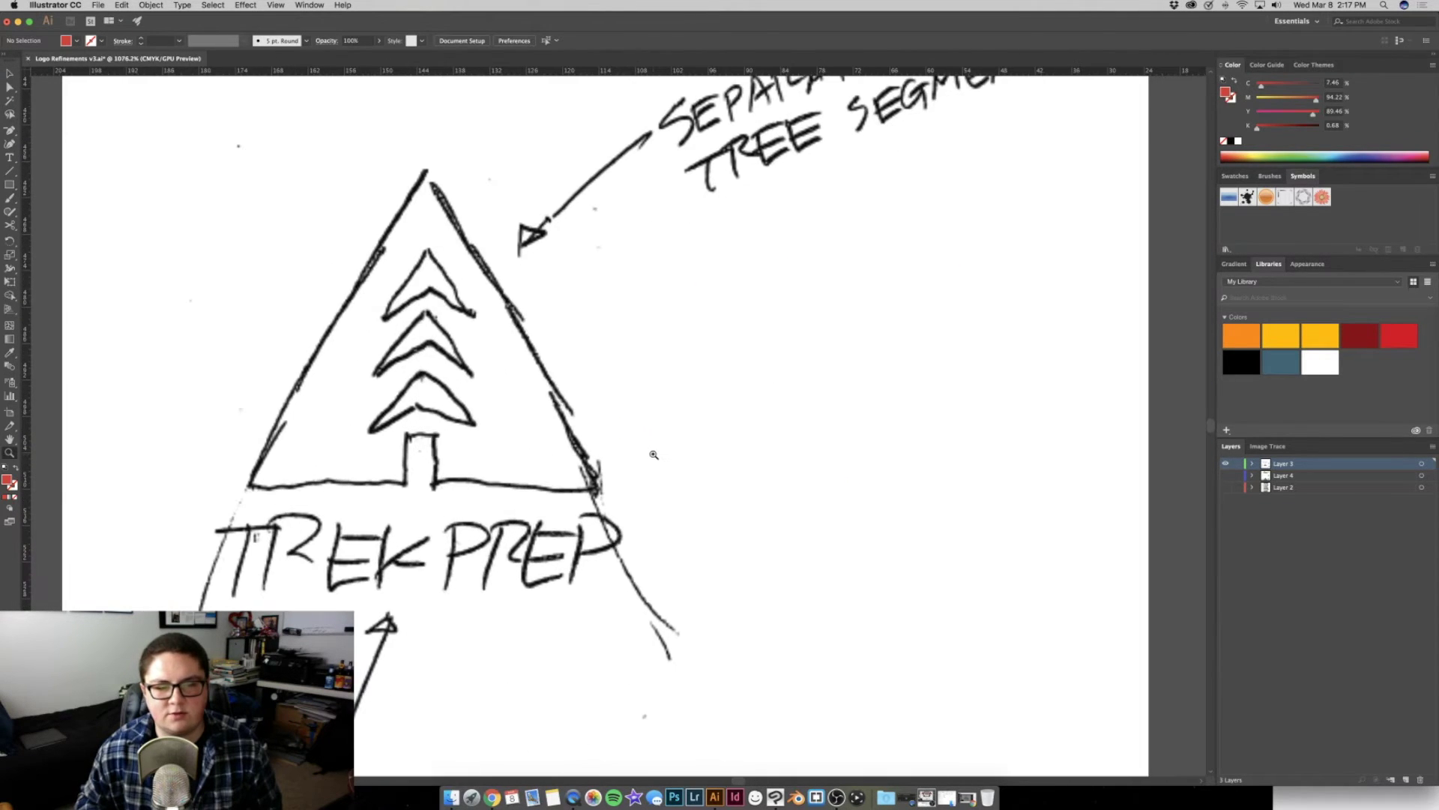
# Set a small red brush and trace trial strokes over the sketch's top chevron and triangle
pyautogui.scroll(-2, 564, 405)
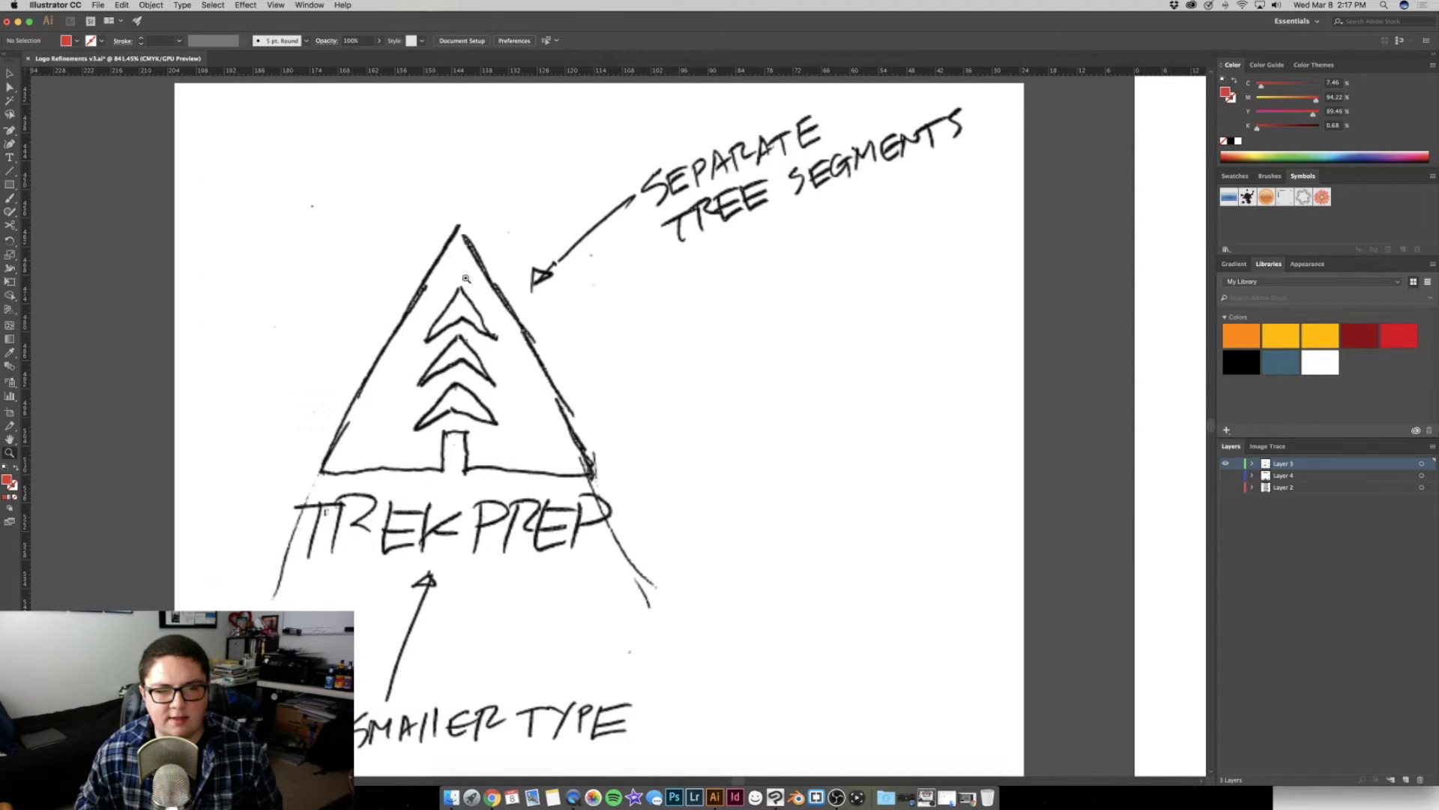
pyautogui.press('v')
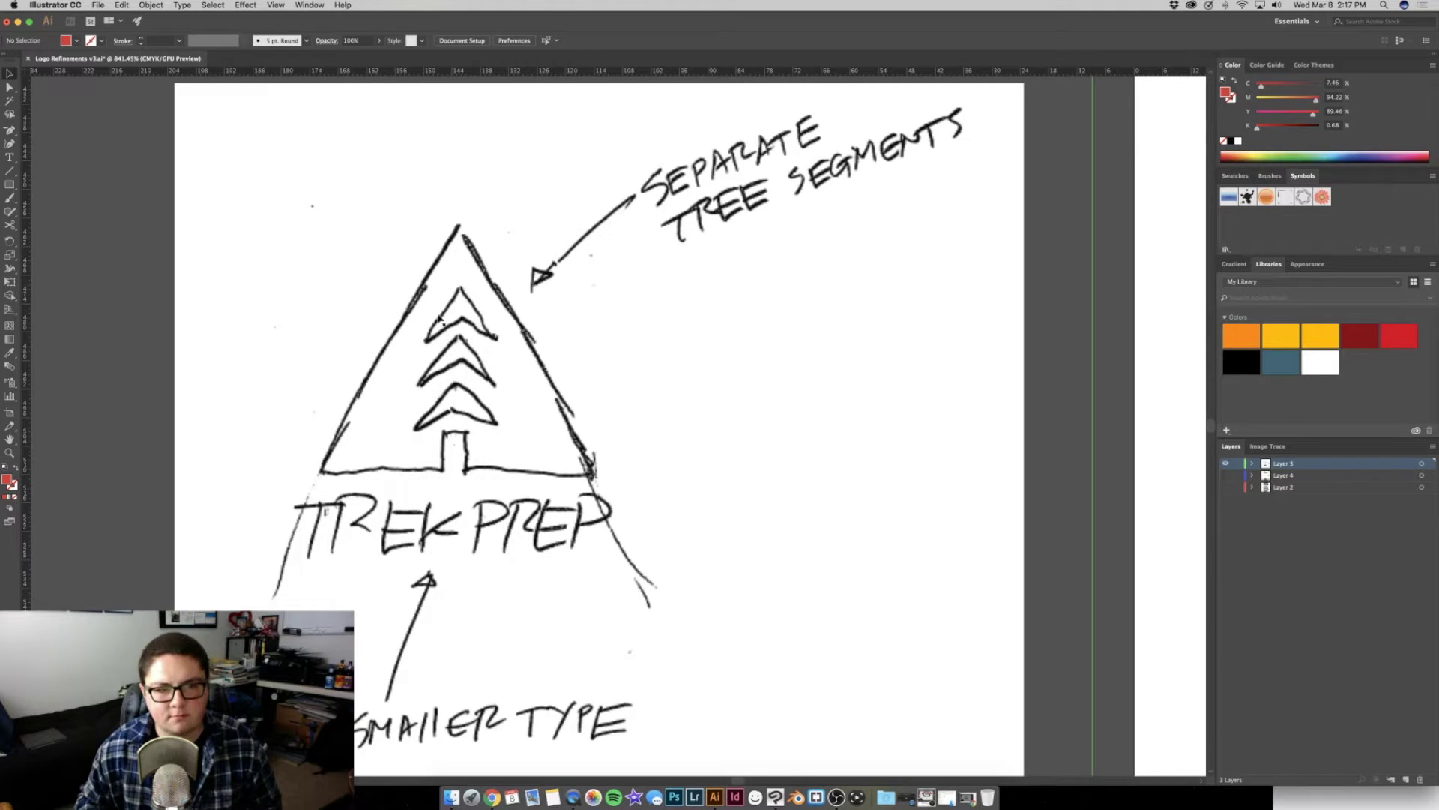
pyautogui.hotkey('shift', 'b')
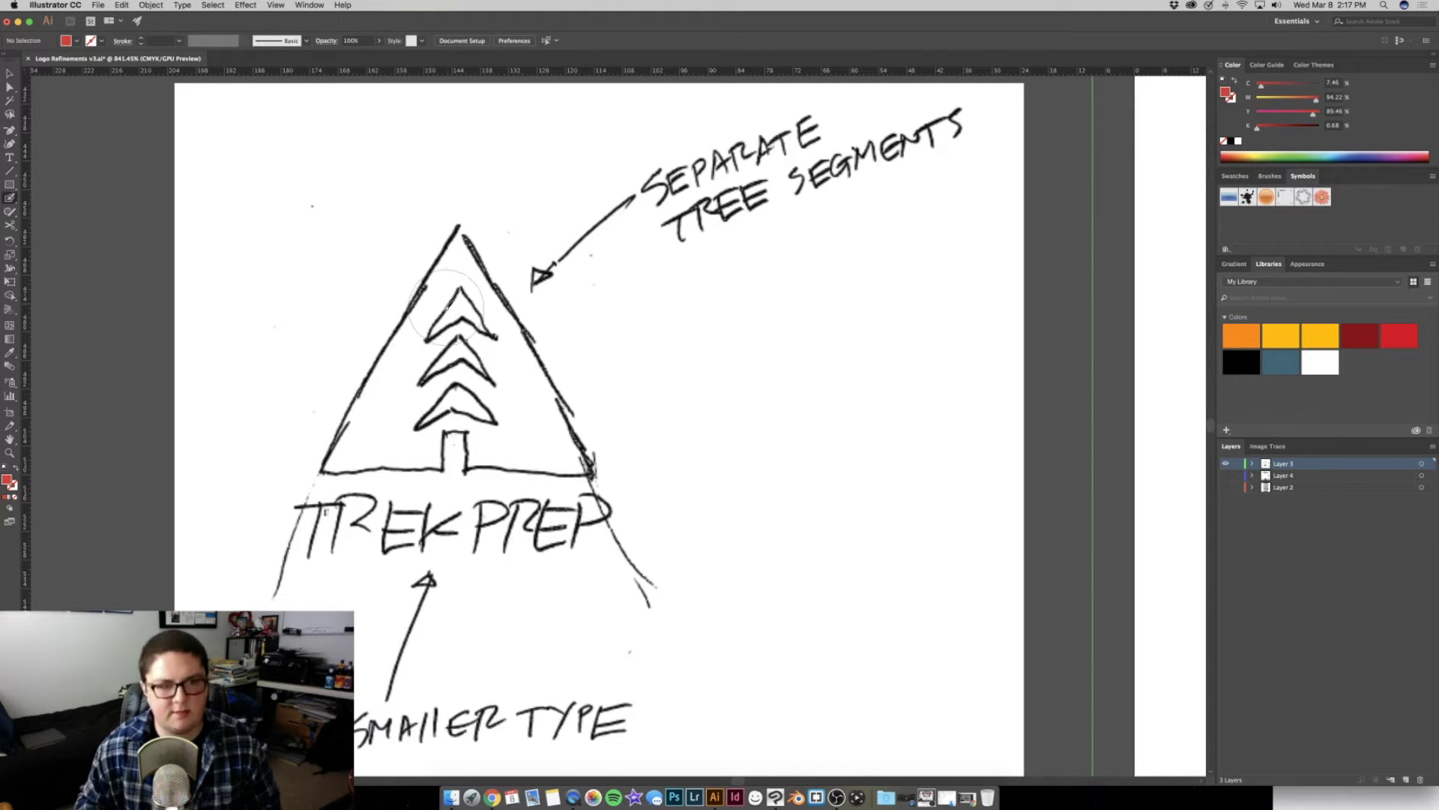
pyautogui.press('[')
pyautogui.press('[')
pyautogui.press('[')
pyautogui.moveTo(422, 348); pyautogui.dragTo(452, 317)
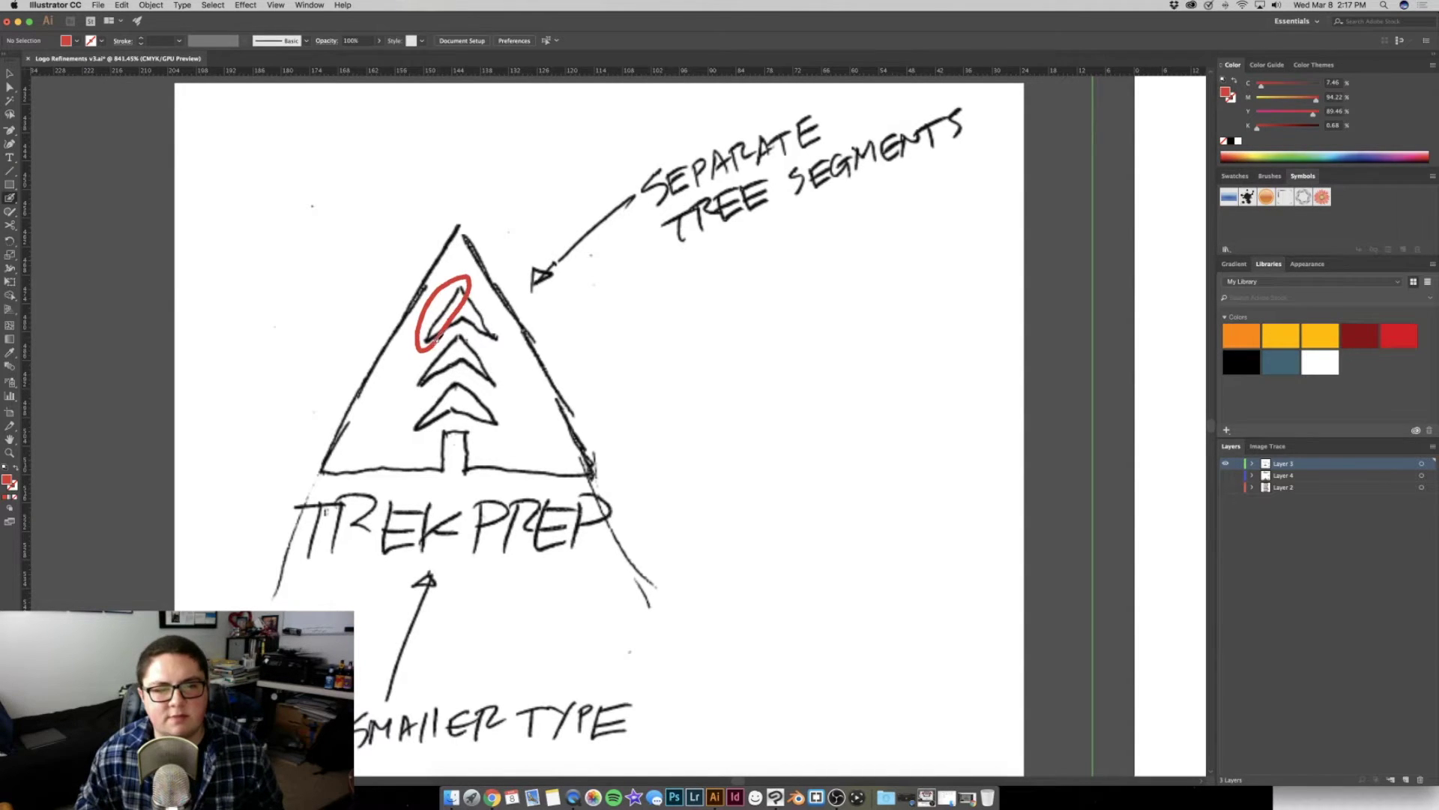
pyautogui.press('b')
pyautogui.moveTo(452, 229); pyautogui.dragTo(320, 473)
pyautogui.hotkey('ctrl', 'z')
pyautogui.hotkey('ctrl', 'z')
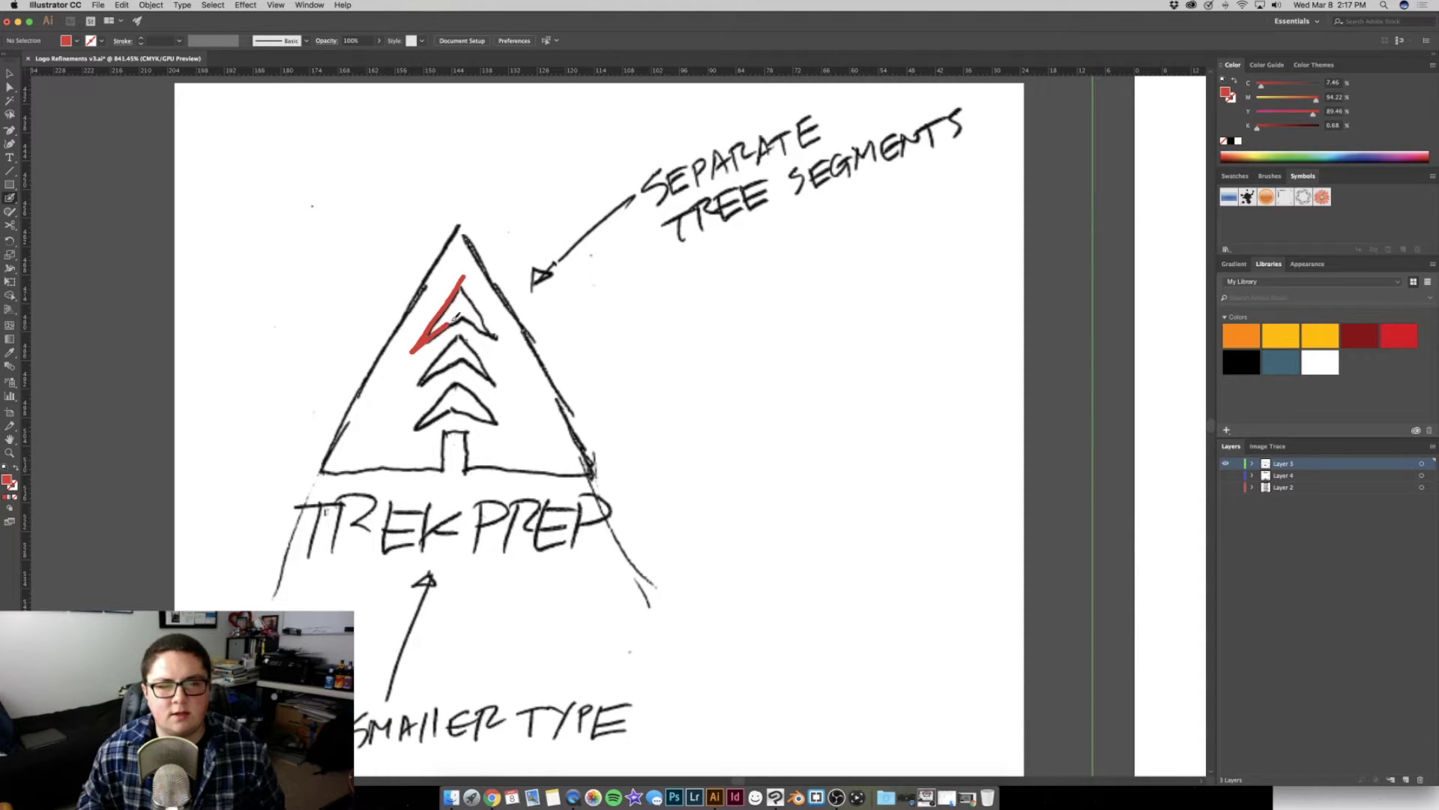
pyautogui.moveTo(502, 347); pyautogui.dragTo(462, 279)
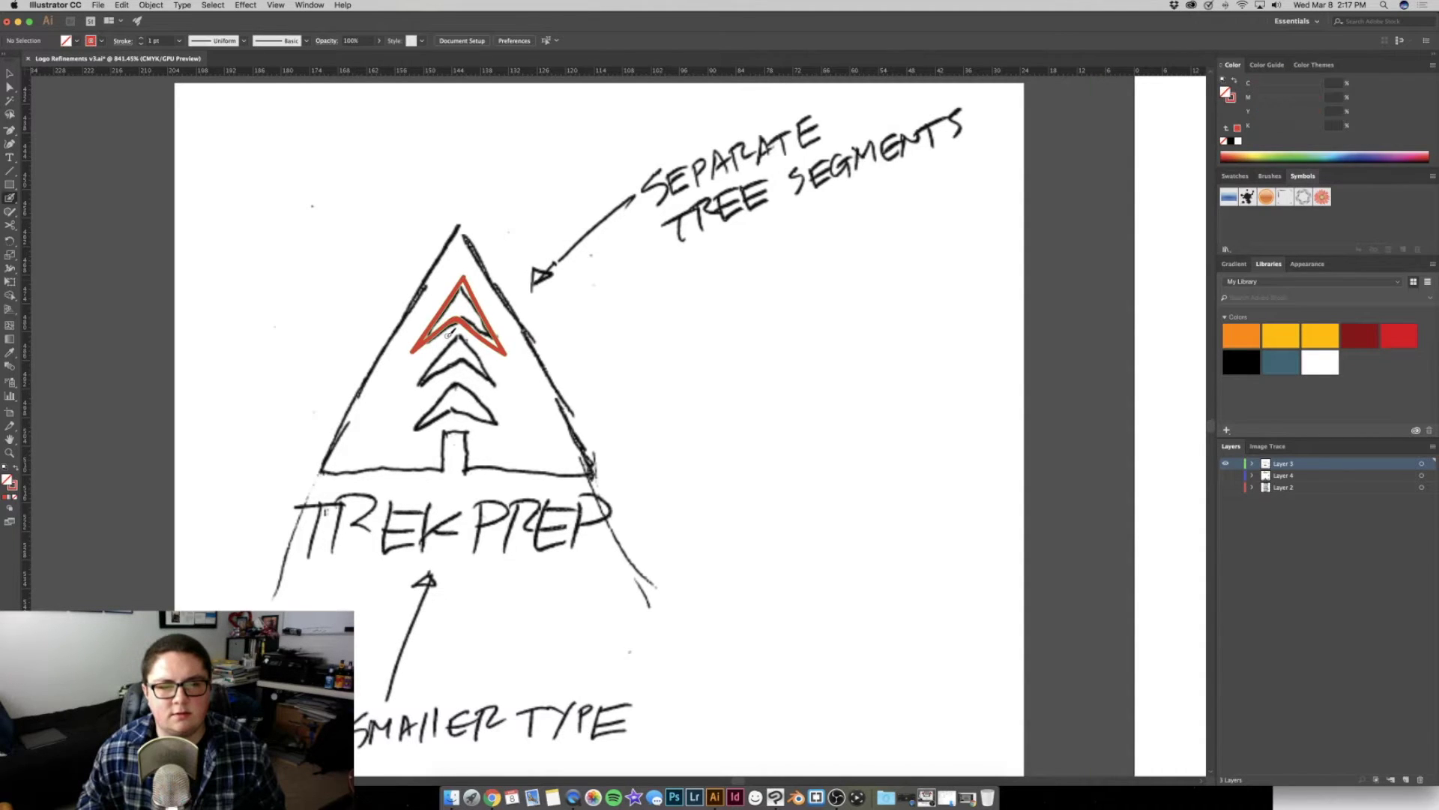
pyautogui.moveTo(444, 344); pyautogui.dragTo(390, 403)
pyautogui.hotkey('ctrl', 'z')
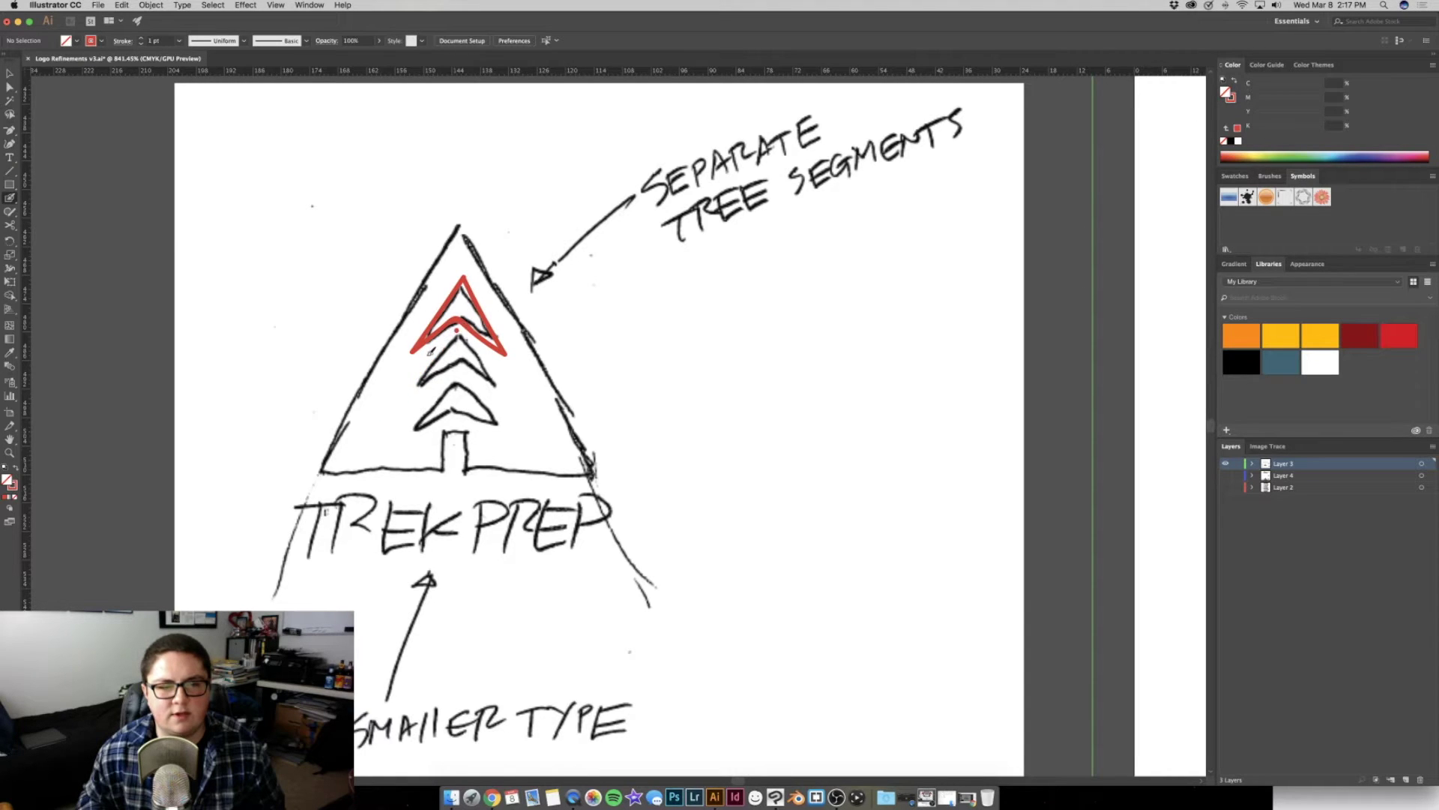
# Sketch more red strokes along the tree's chevron arms, then undo them all
pyautogui.moveTo(419, 364); pyautogui.dragTo(460, 334)
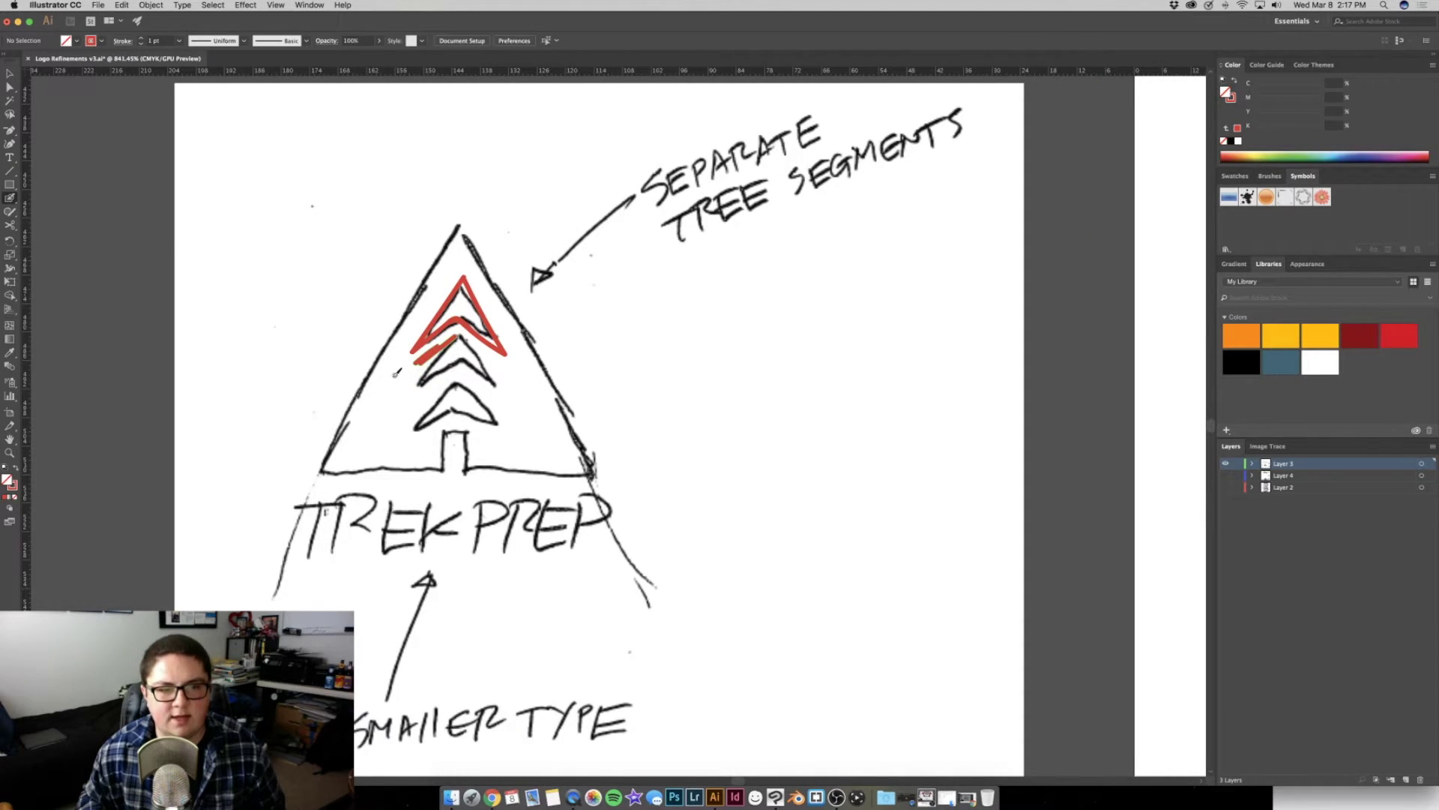
pyautogui.moveTo(363, 404); pyautogui.dragTo(422, 293)
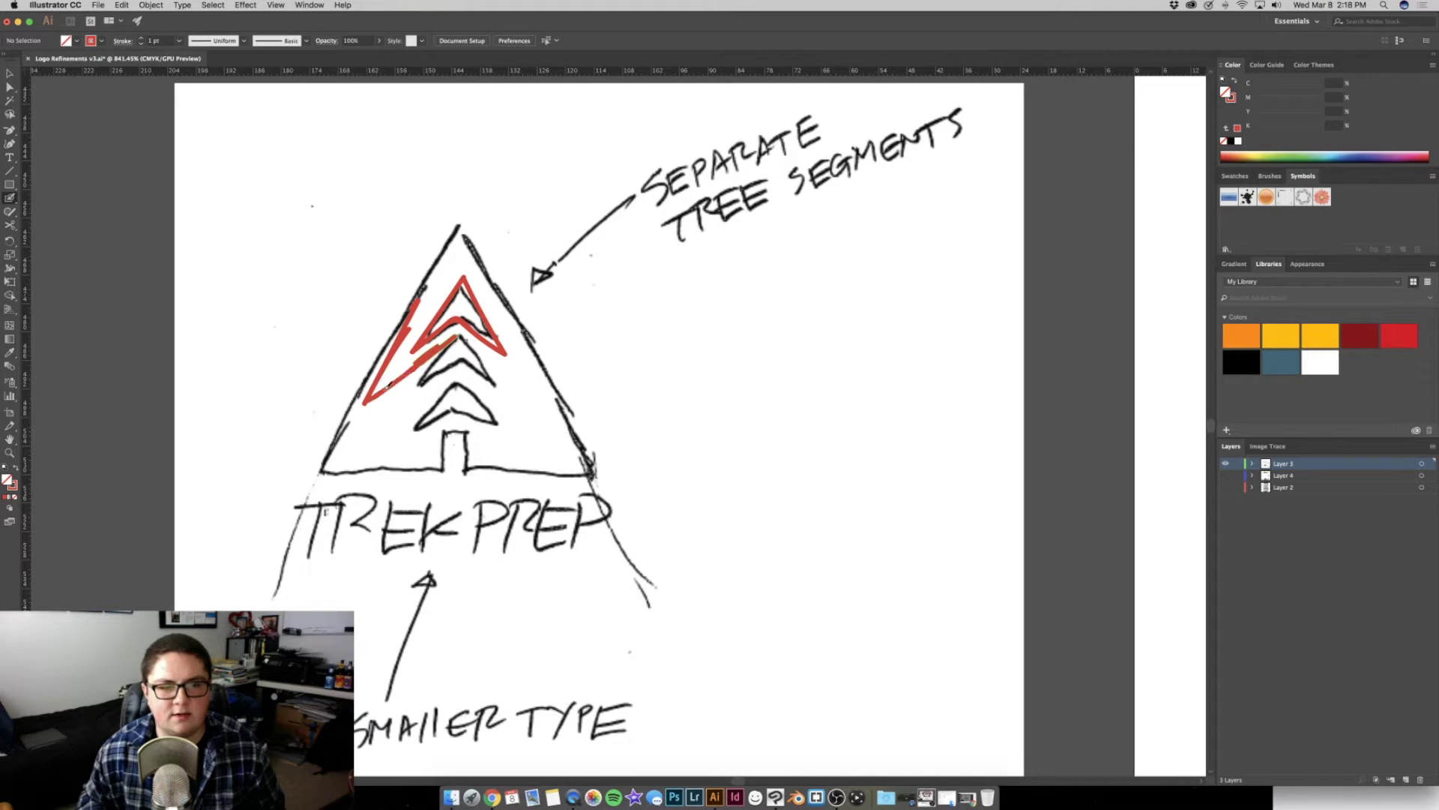
pyautogui.moveTo(366, 401)
pyautogui.mouseDown()
pyautogui.moveTo(449, 338)
pyautogui.moveTo(386, 405)
pyautogui.mouseUp()
pyautogui.hotkey('ctrl', 'z')
pyautogui.hotkey('ctrl', 'z')
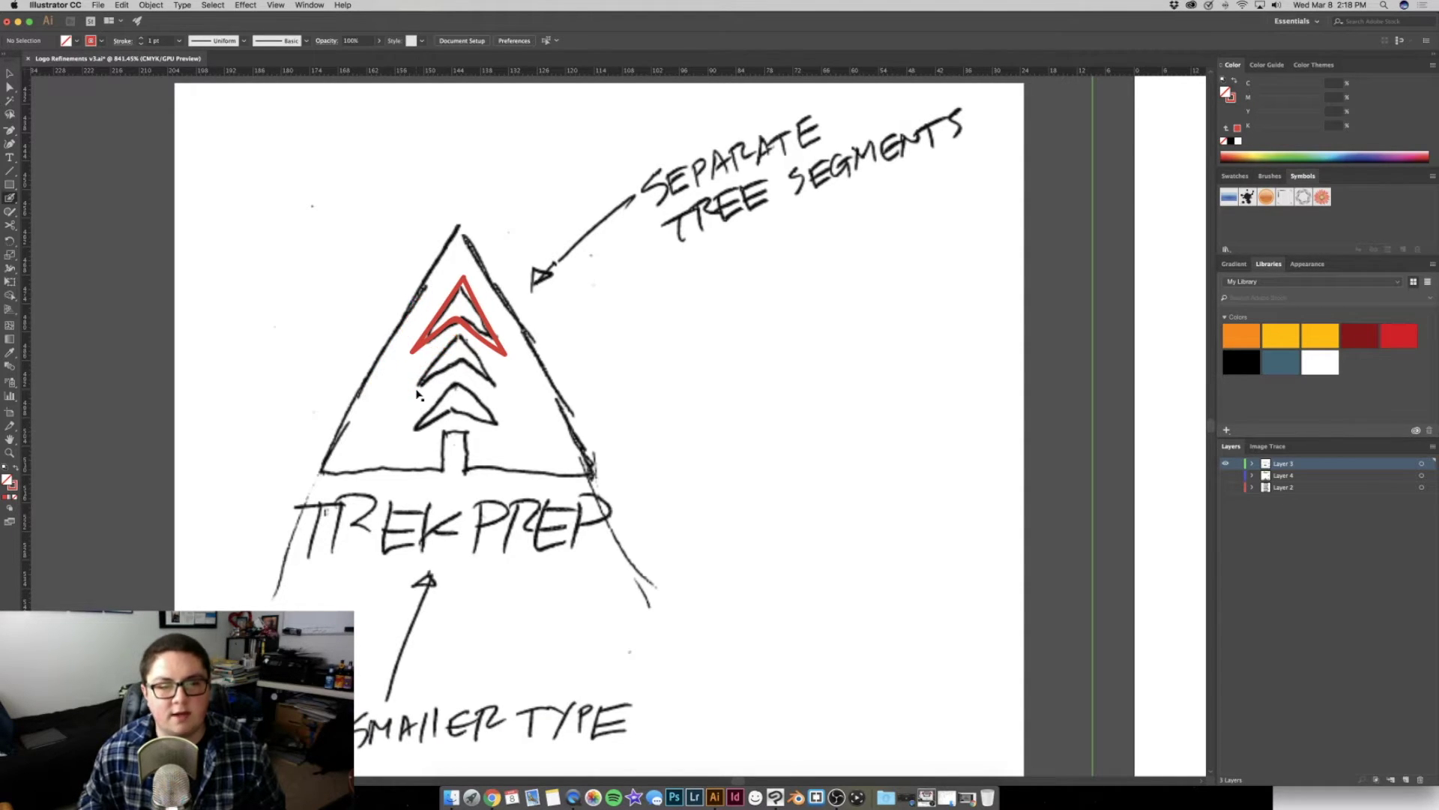
pyautogui.moveTo(453, 335)
pyautogui.mouseDown()
pyautogui.moveTo(392, 414)
pyautogui.moveTo(451, 373)
pyautogui.moveTo(522, 427)
pyautogui.mouseUp()
pyautogui.moveTo(454, 394)
pyautogui.mouseDown()
pyautogui.moveTo(367, 468)
pyautogui.moveTo(439, 419)
pyautogui.mouseUp()
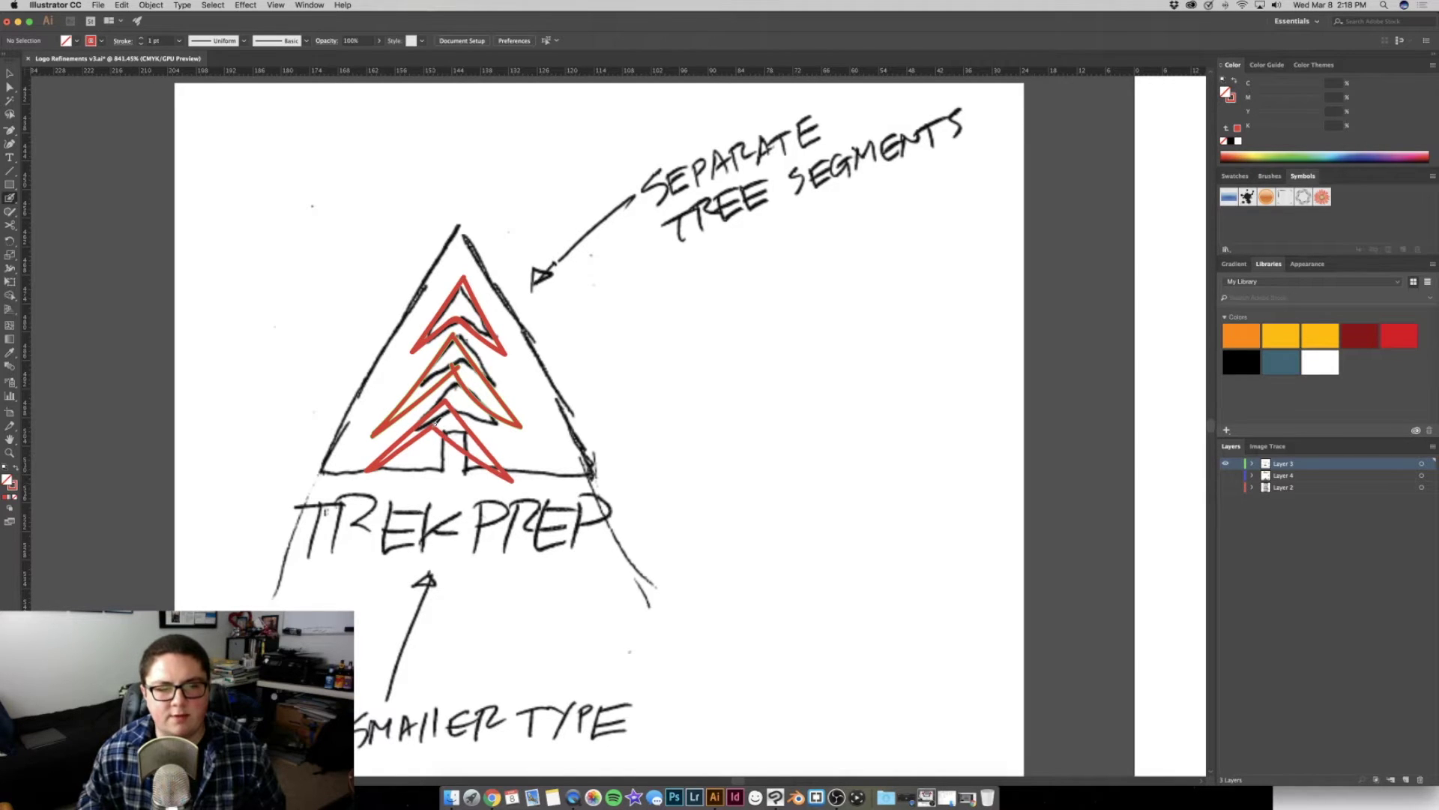
pyautogui.hscroll(1, 442, 424)
pyautogui.press('super+z')
pyautogui.press('super+z')
pyautogui.press('super+z')
pyautogui.press('super+z')
pyautogui.press('super+z')
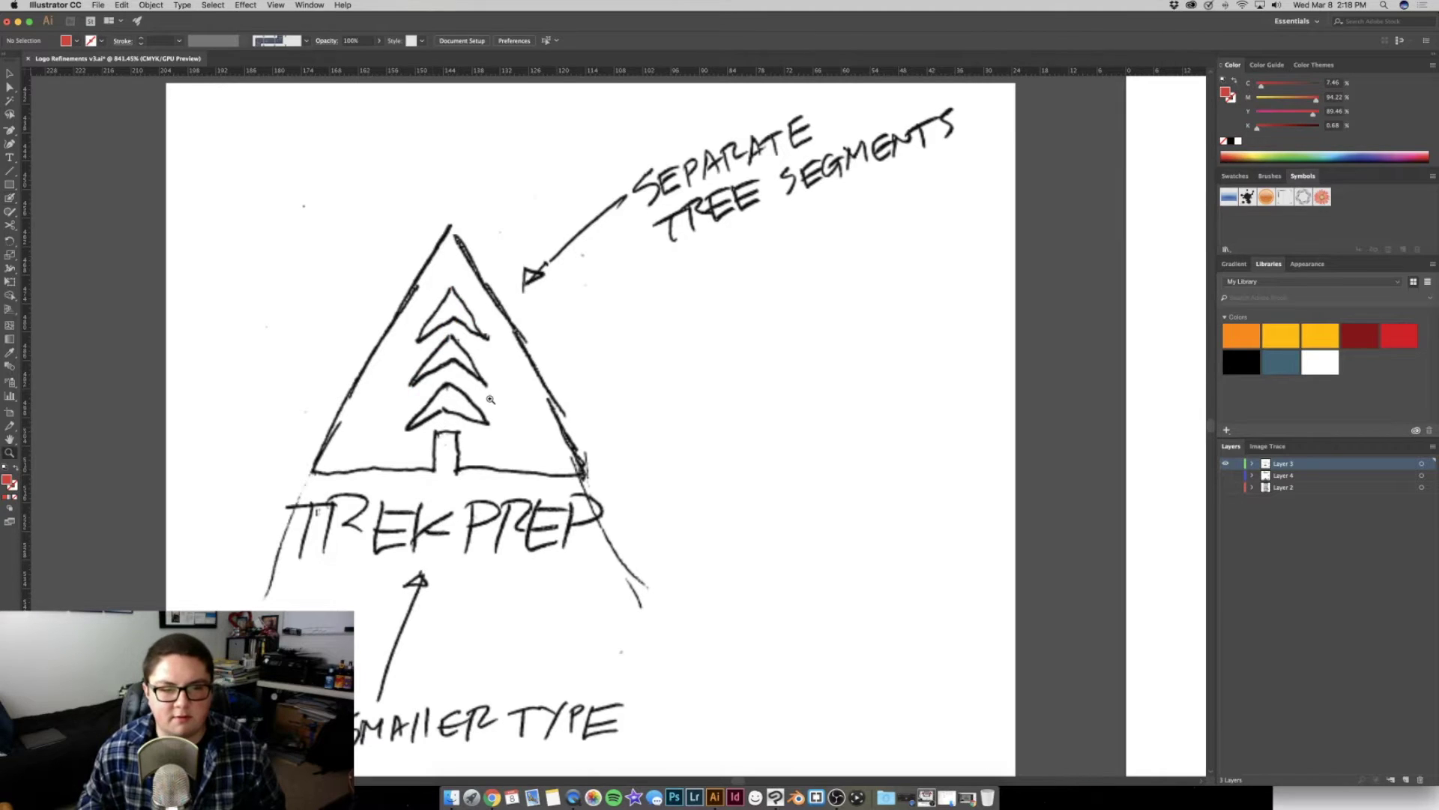
# Scroll the view to bring the finished vector TREKPREP tree logo into view
pyautogui.scroll(-2, 530, 405)
pyautogui.scroll(-2, 480, 393)
pyautogui.scroll(3, 158, 351)
pyautogui.hscroll(5, 109, 331)
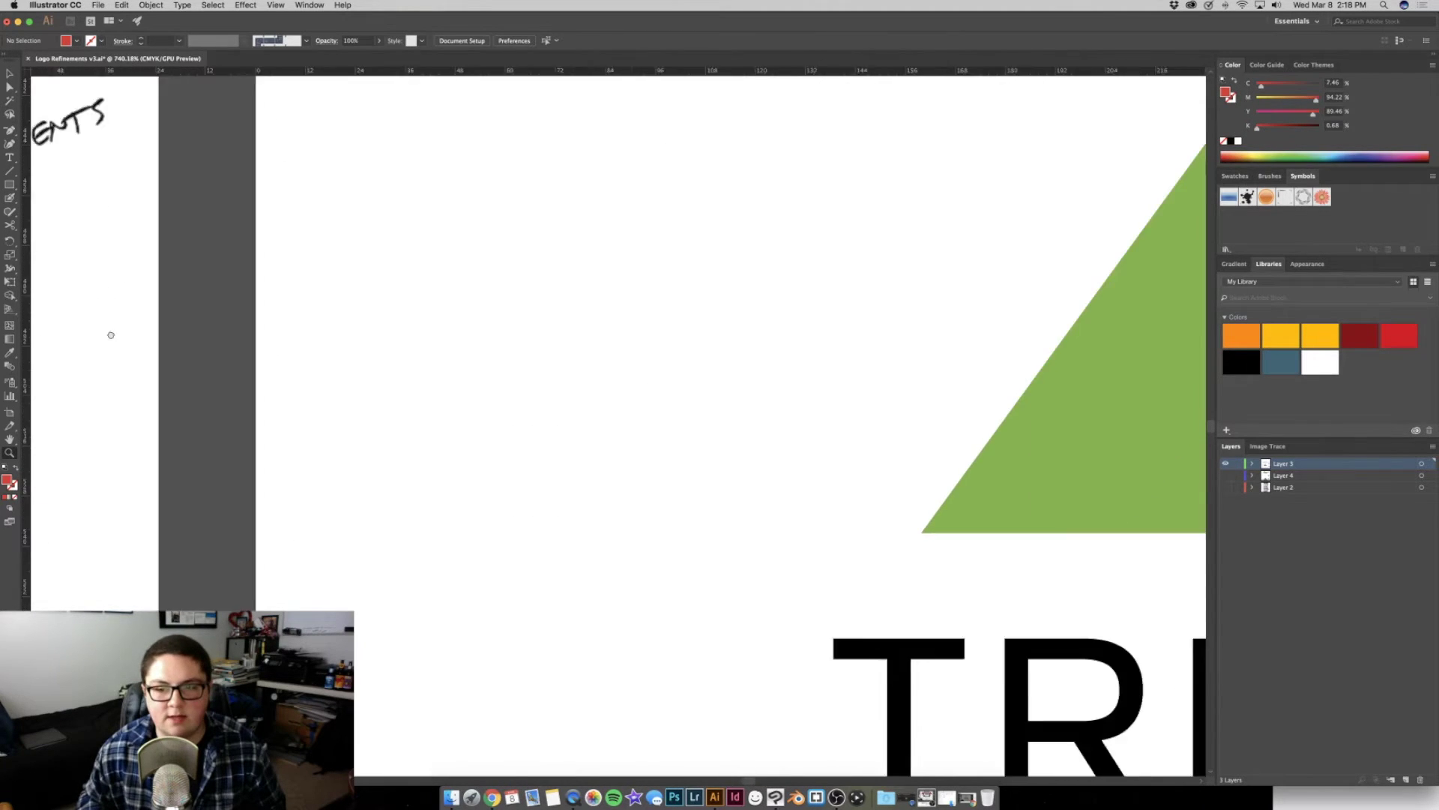
pyautogui.hscroll(5, 395, 363)
pyautogui.hscroll(3, 525, 353)
pyautogui.scroll(-1, 632, 343)
pyautogui.scroll(-2, 632, 344)
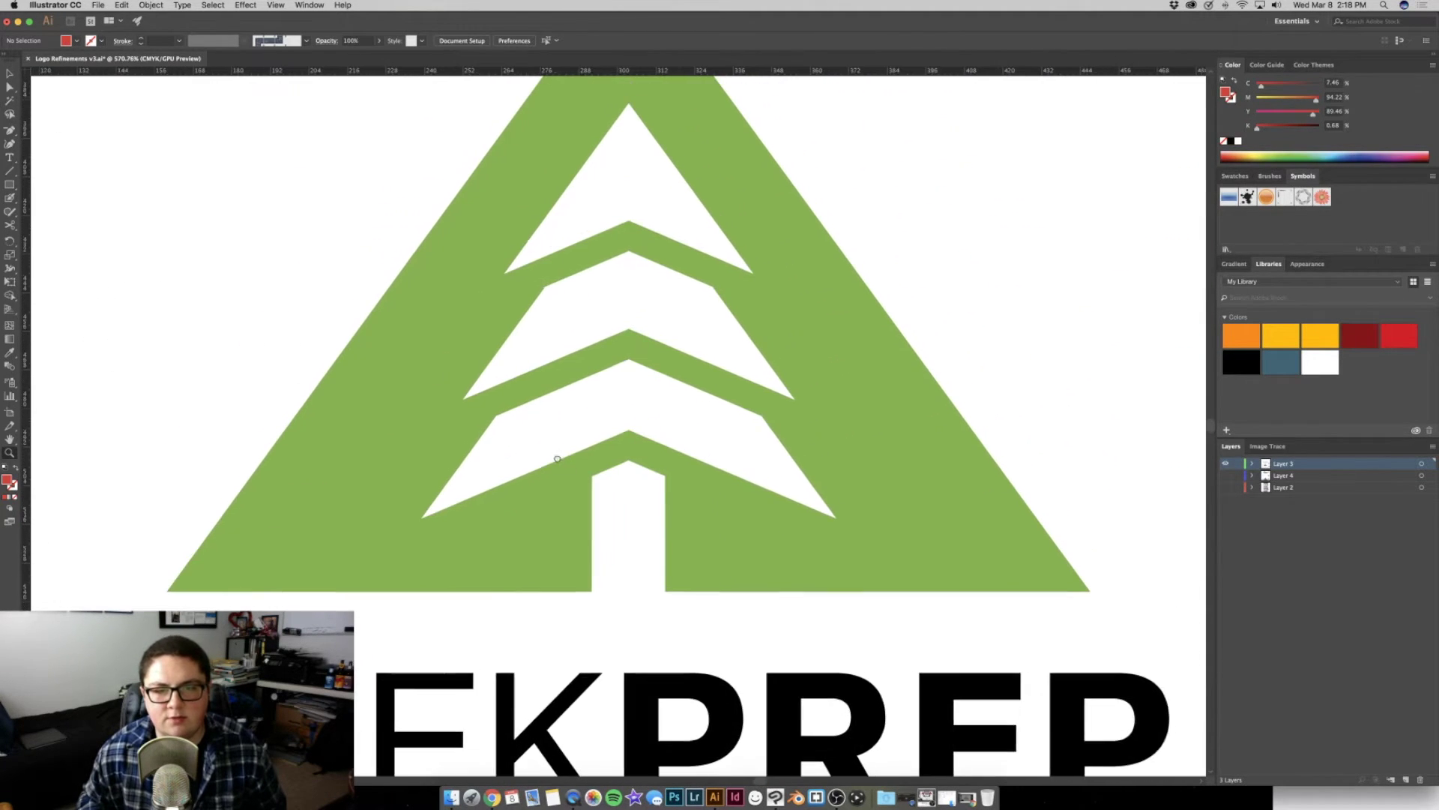
pyautogui.scroll(-2, 578, 456)
pyautogui.scroll(2, 600, 420)
pyautogui.scroll(2, 598, 502)
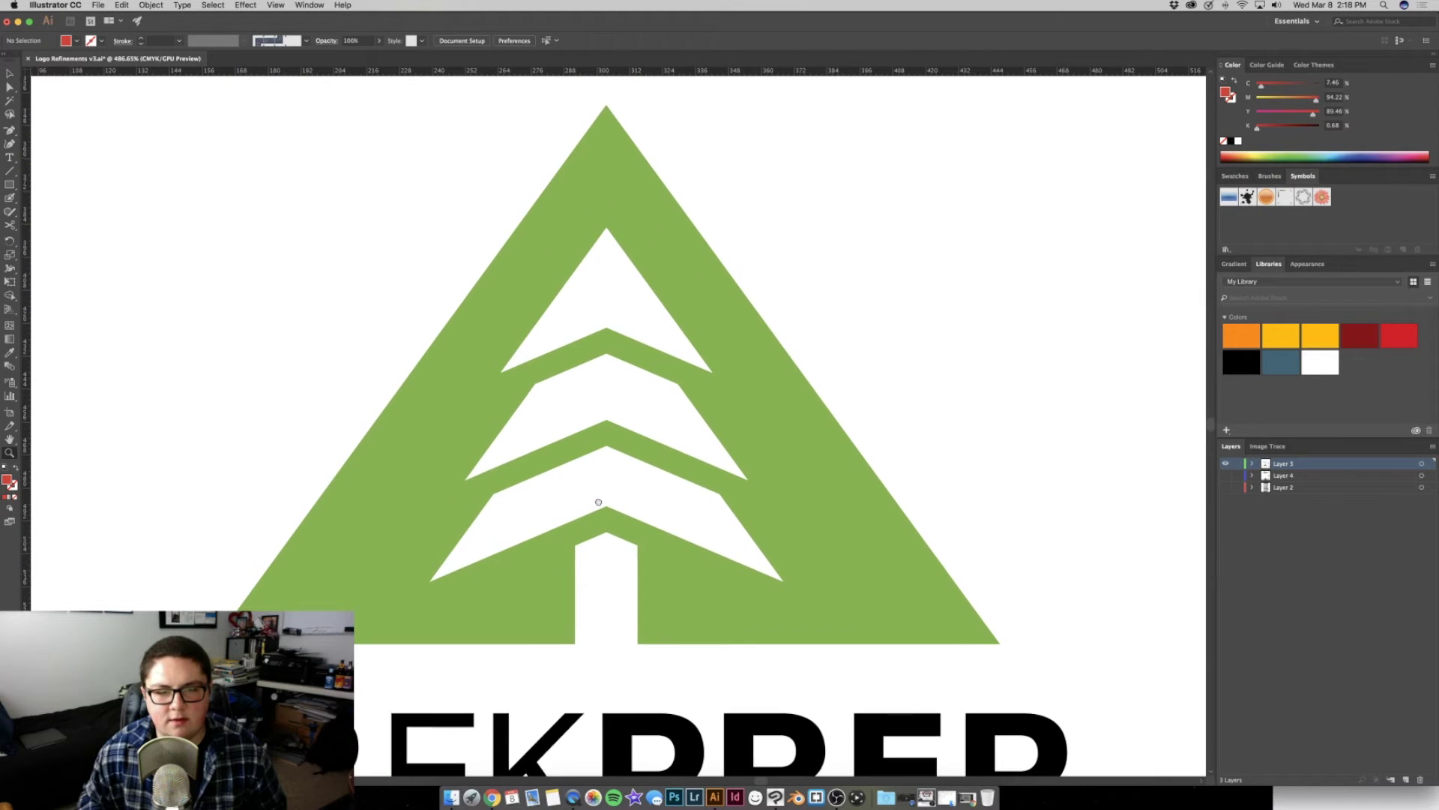
pyautogui.scroll(-2, 665, 381)
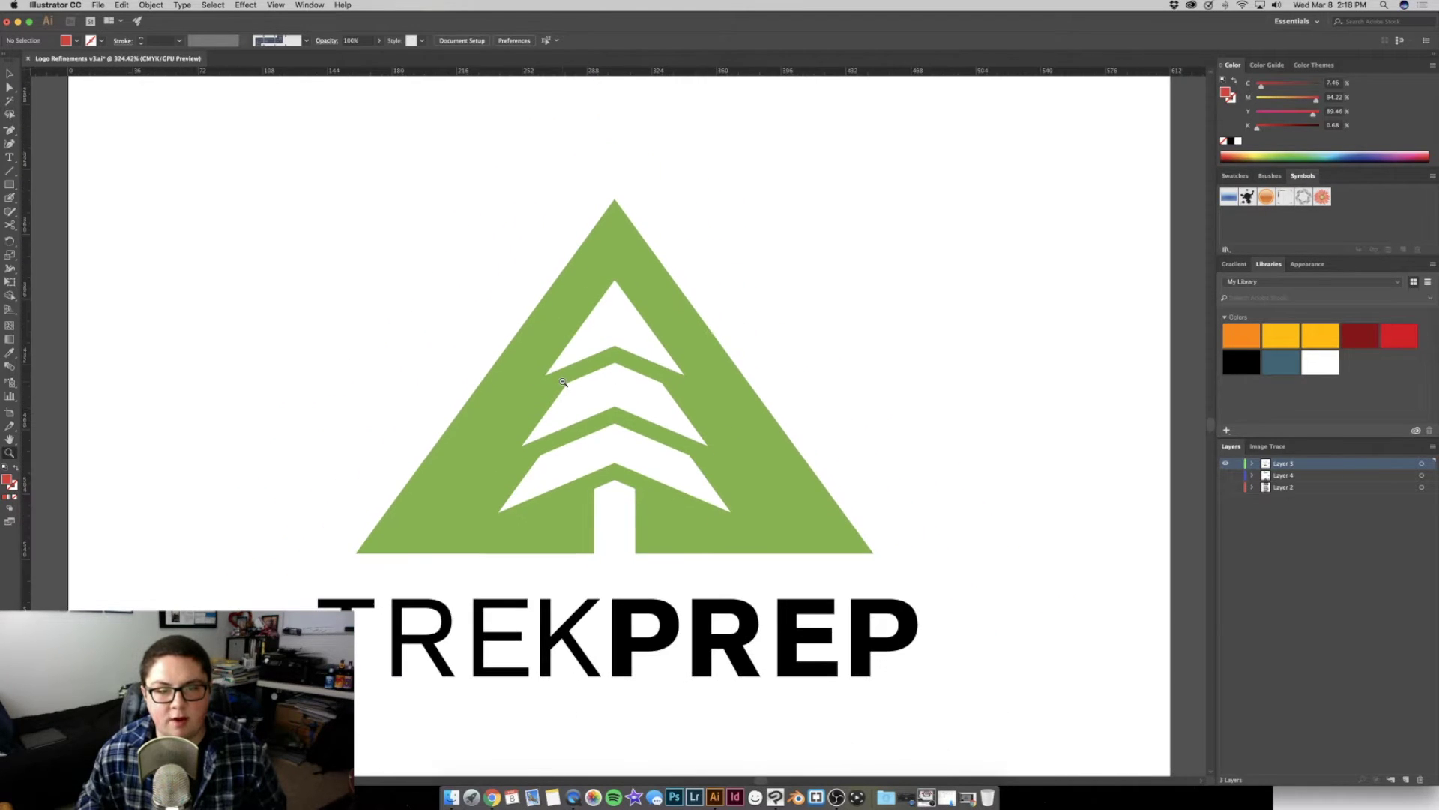
pyautogui.scroll(-1, 653, 341)
pyautogui.scroll(3, 653, 337)
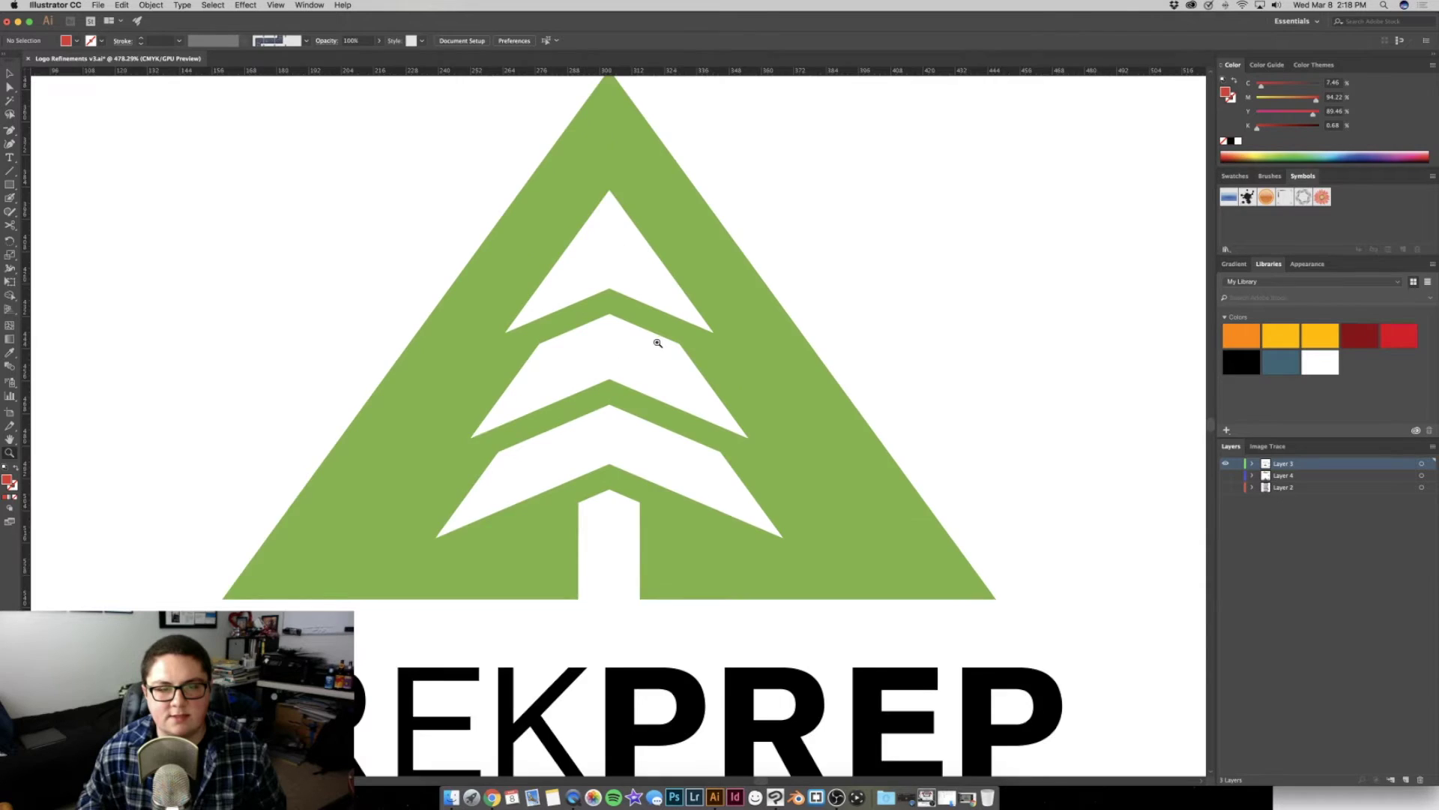
pyautogui.scroll(-1, 629, 349)
pyautogui.scroll(1, 607, 366)
pyautogui.scroll(-1, 621, 369)
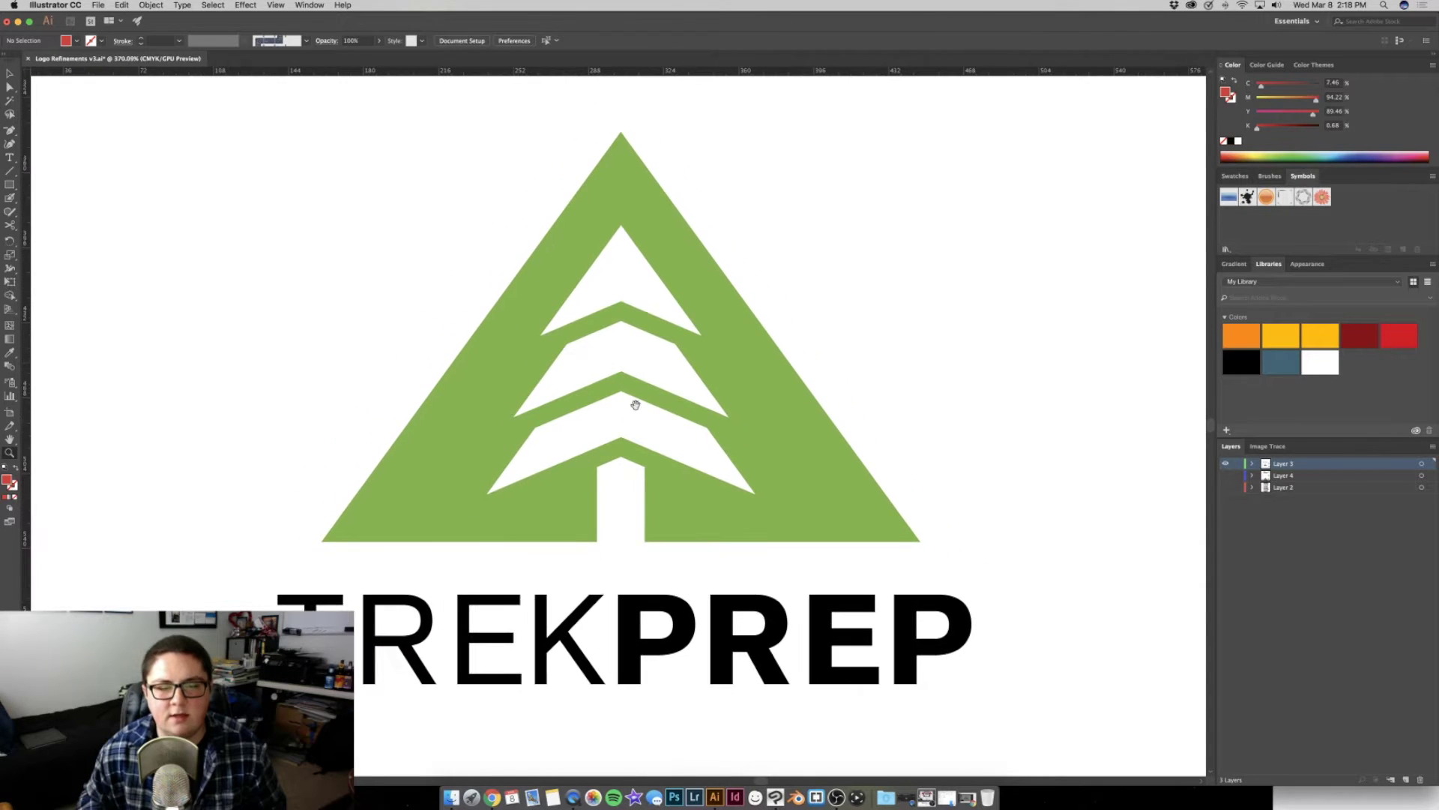
pyautogui.scroll(1, 633, 401)
pyautogui.scroll(-1, 647, 430)
pyautogui.scroll(-1, 609, 495)
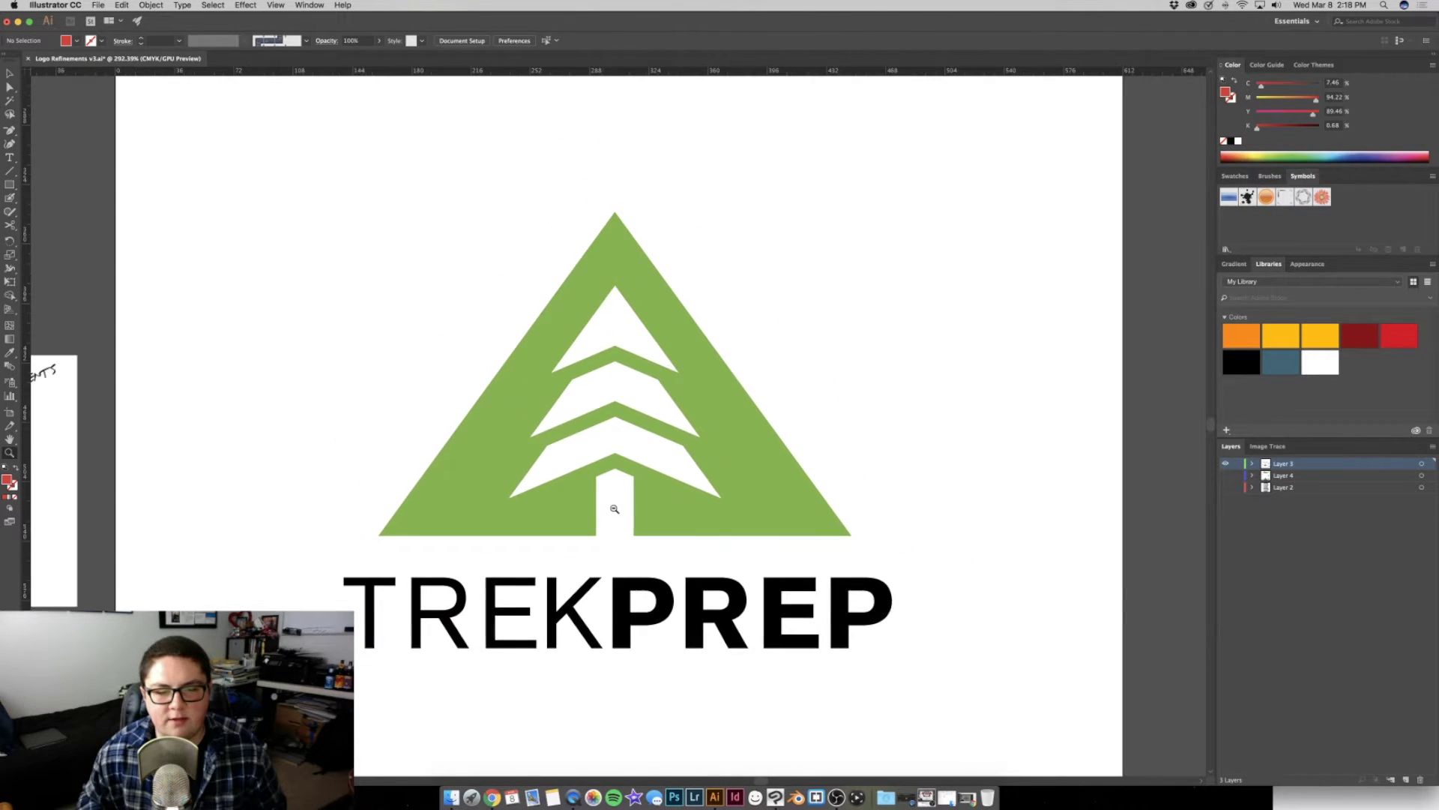
pyautogui.scroll(1, 613, 402)
# Add a new empty layer for guide lines and lock Layer 3 holding the logo
pyautogui.press('v')
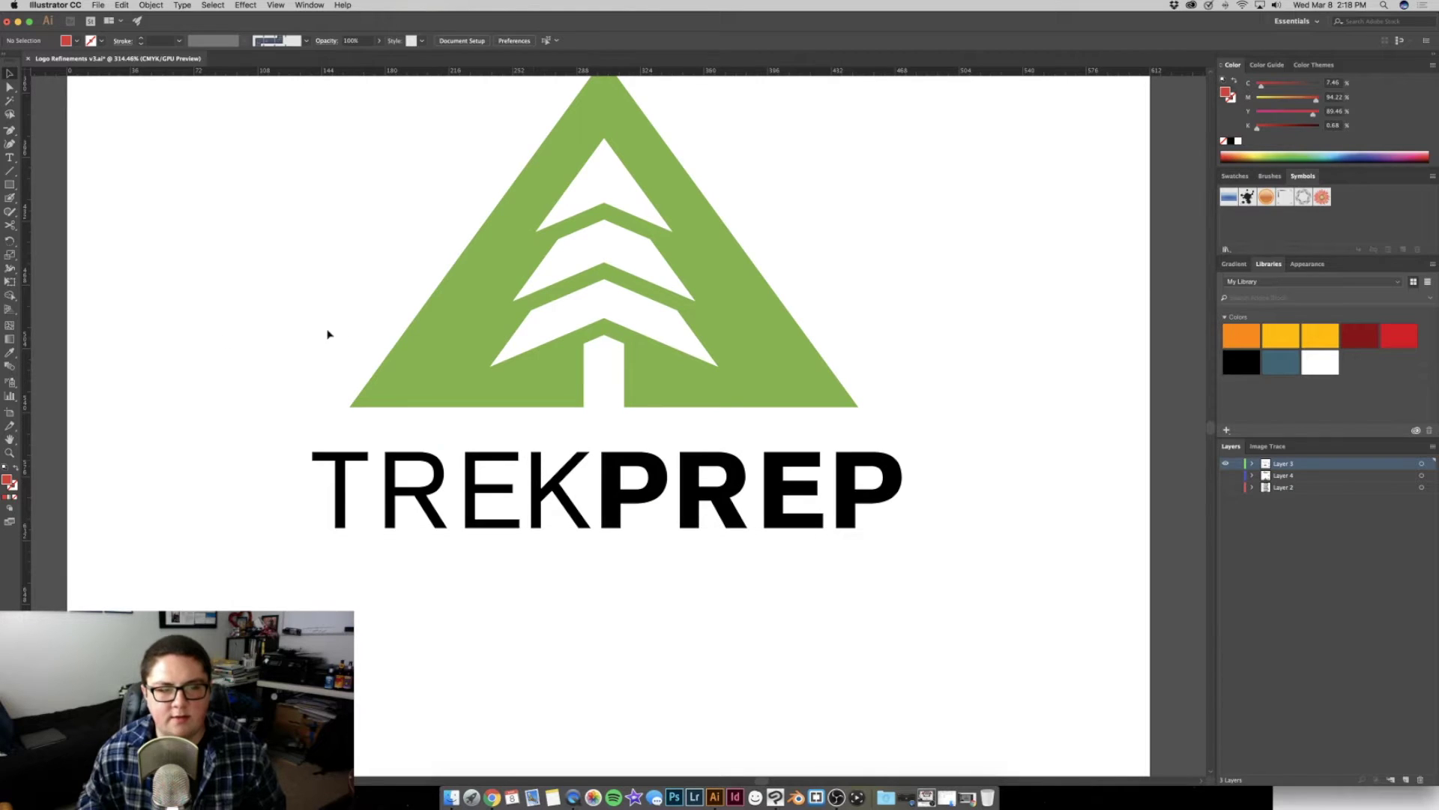
pyautogui.click(1407, 781)
pyautogui.scroll(-1, 678, 270)
pyautogui.scroll(-1, 618, 313)
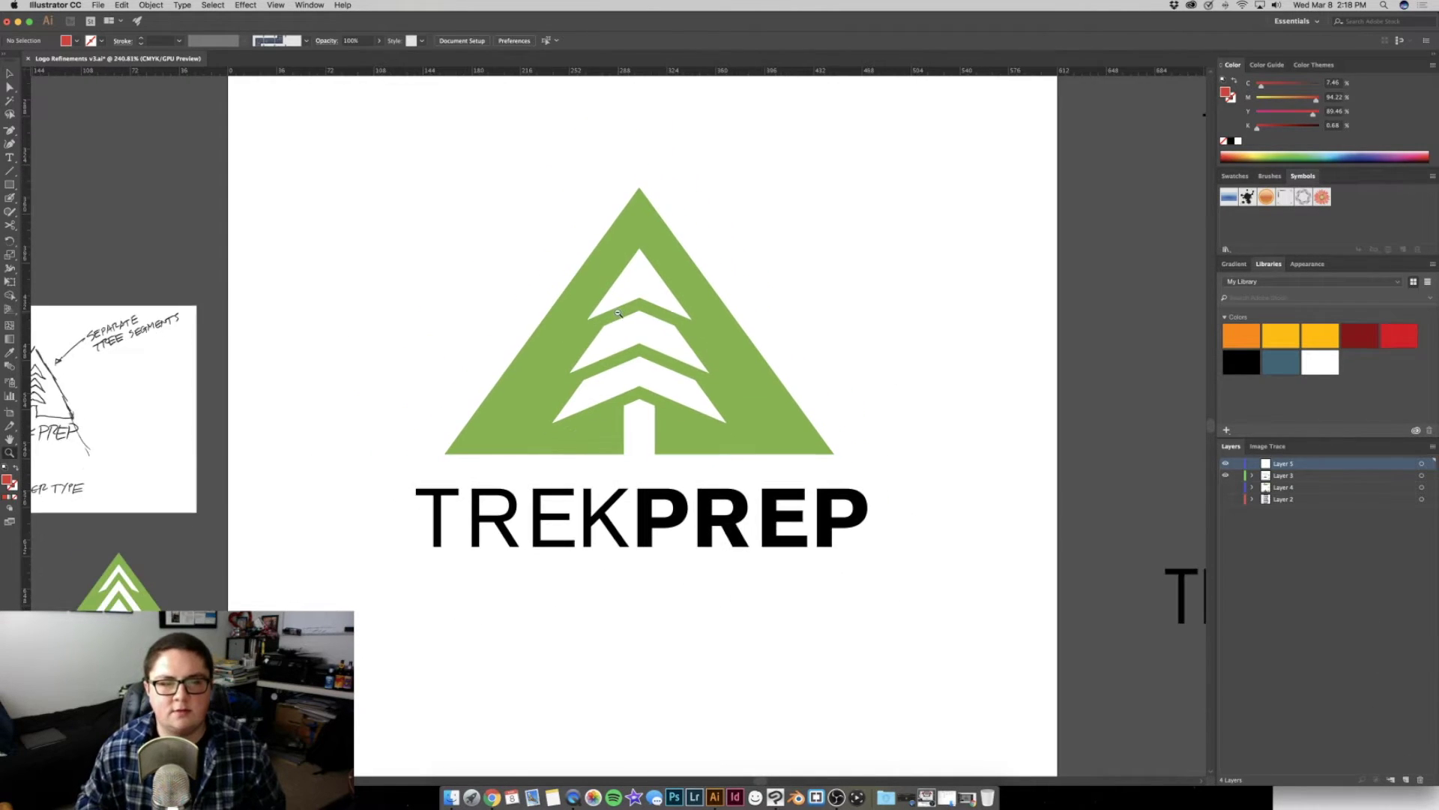
pyautogui.click(1237, 475)
pyautogui.press('p')
# Draw a diagonal guide from the triangle's apex down past the wordmark, stroked red with no fill
pyautogui.click(639, 188)
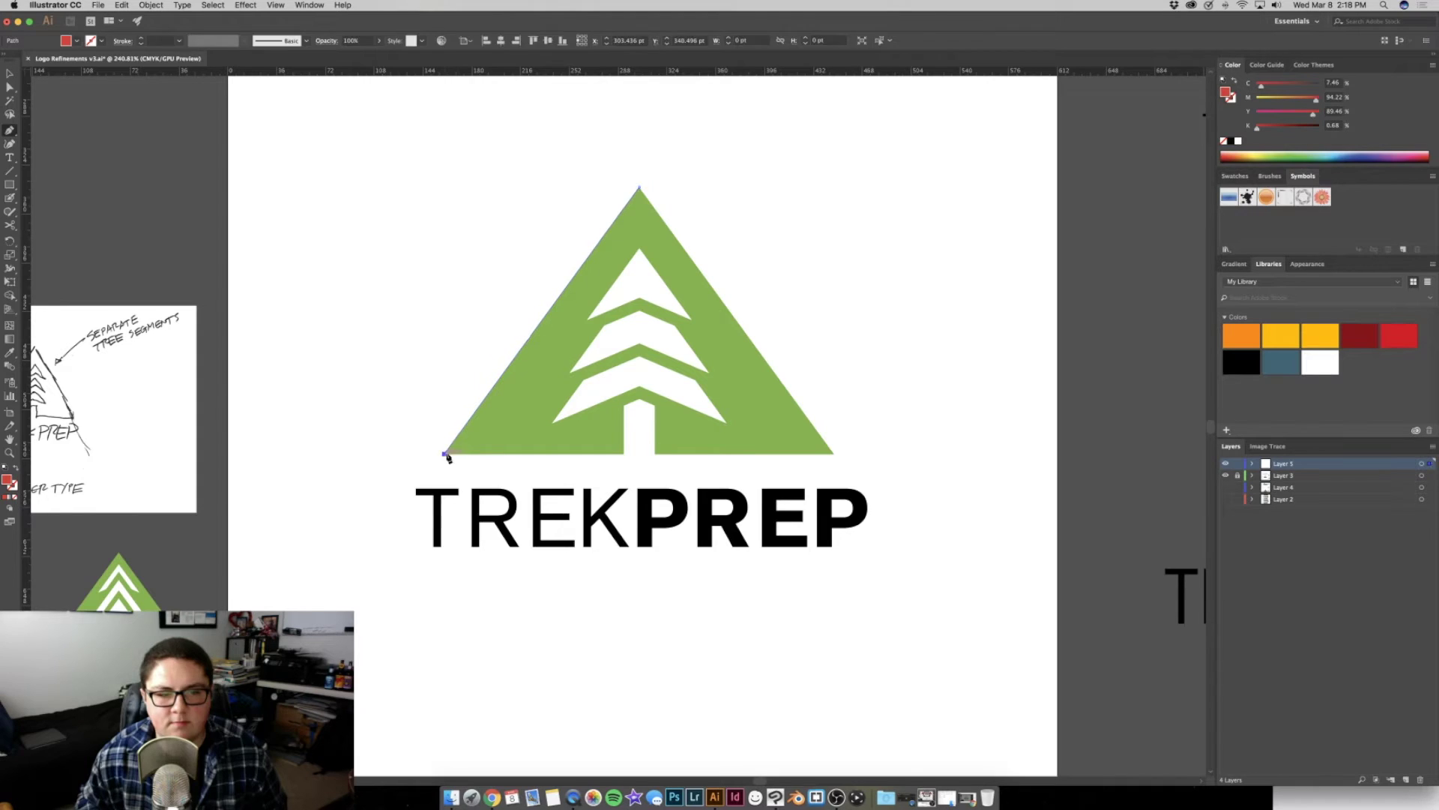
pyautogui.click(445, 455)
pyautogui.click(639, 453)
pyautogui.click(639, 188)
pyautogui.moveTo(444, 453); pyautogui.dragTo(330, 611)
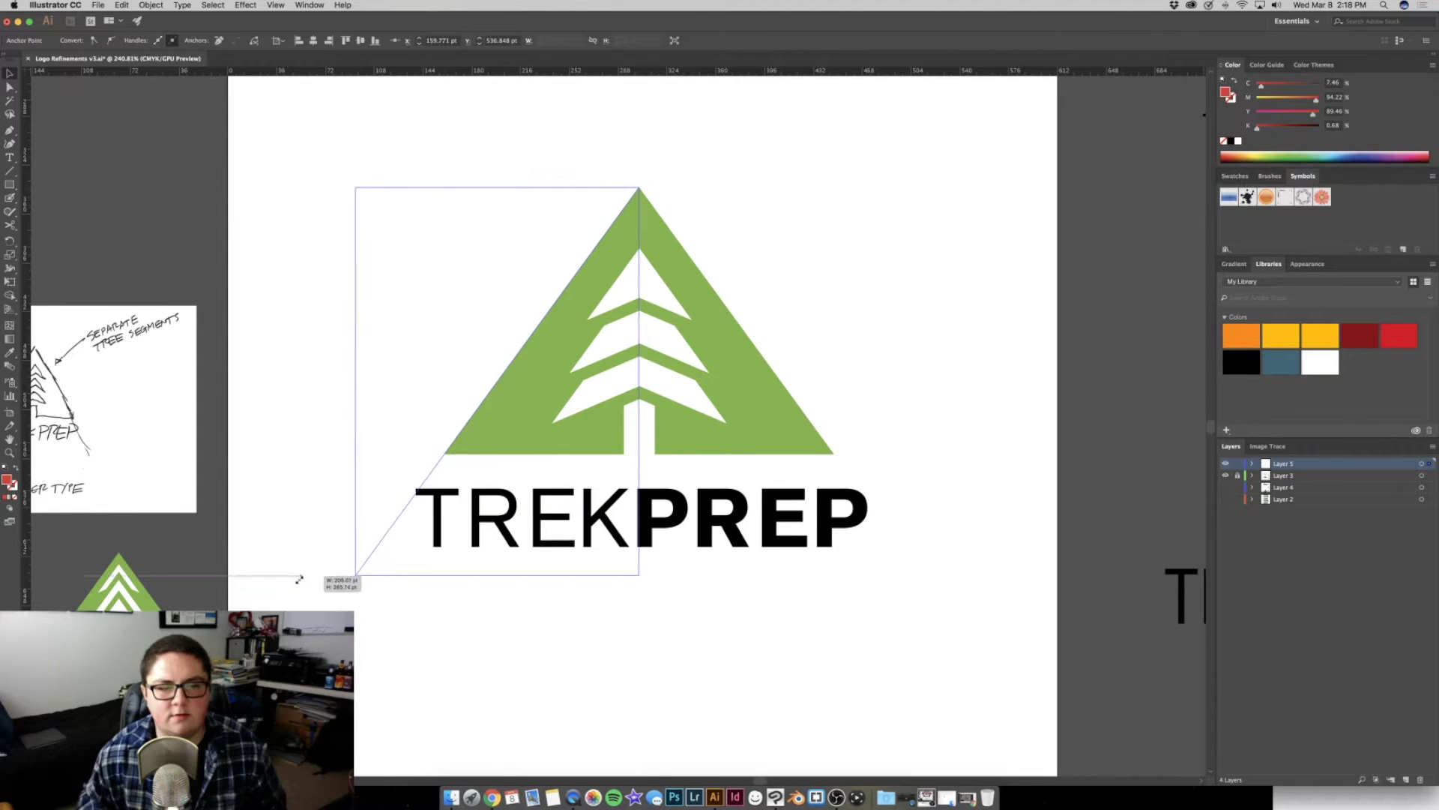
pyautogui.click(350, 496)
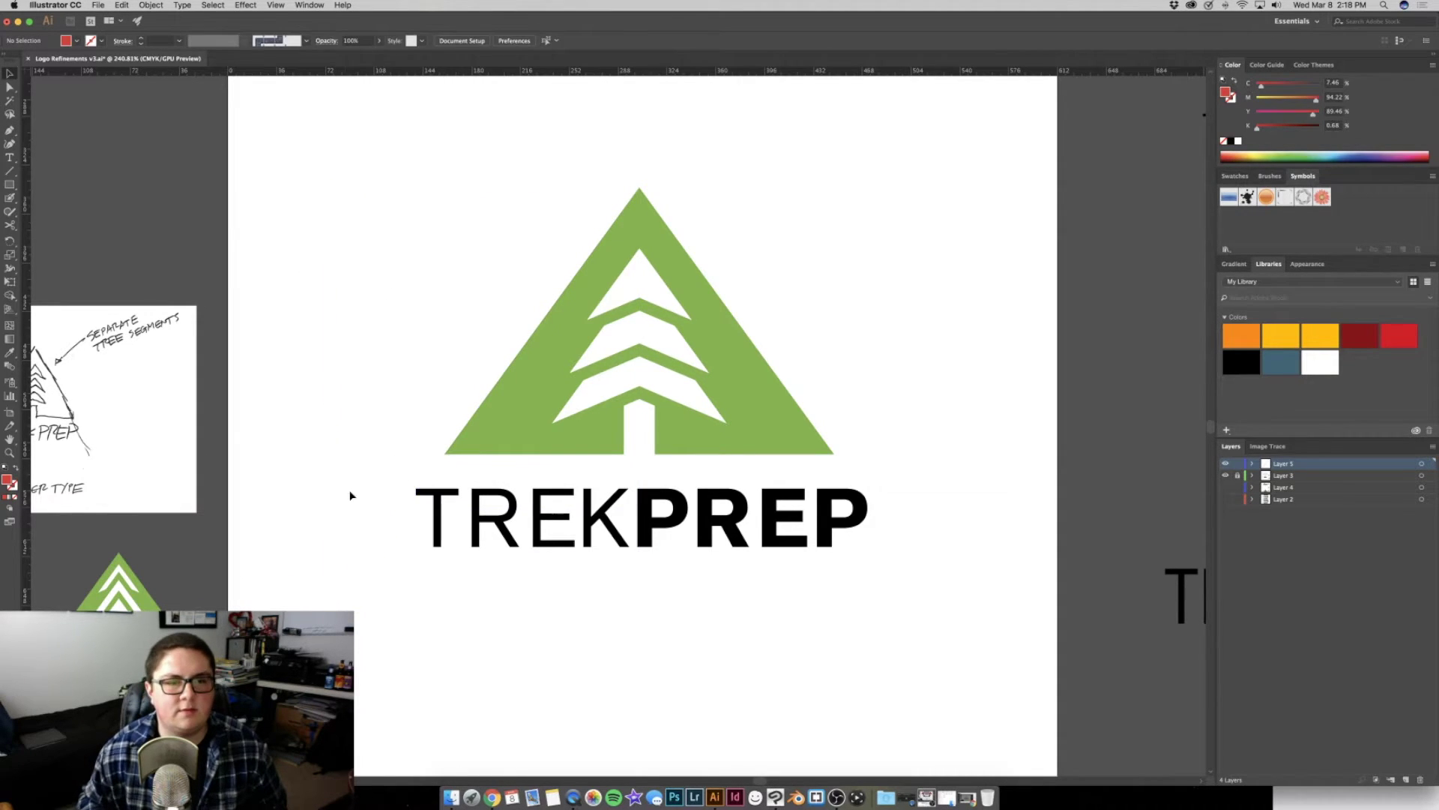
pyautogui.moveTo(408, 572); pyautogui.dragTo(250, 231)
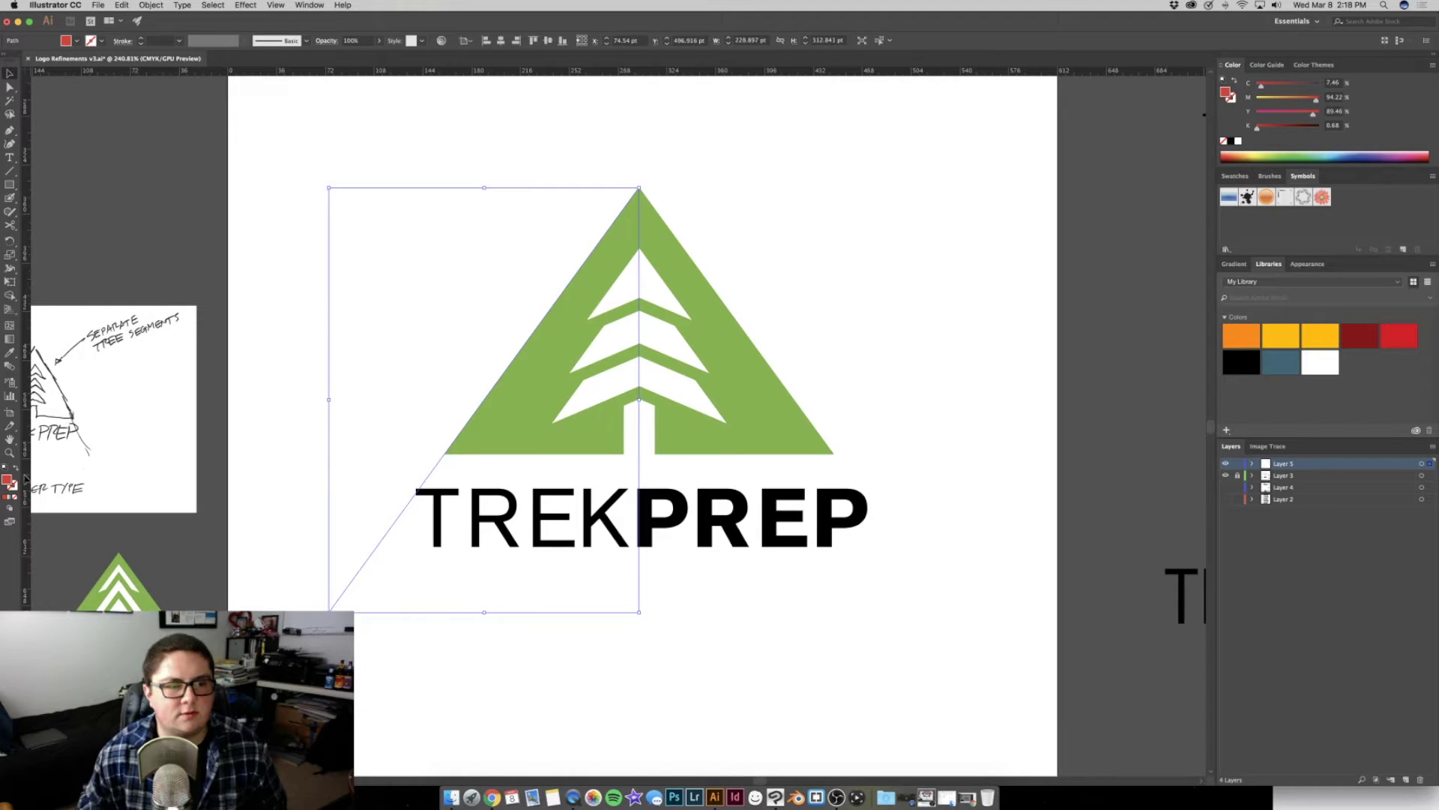
pyautogui.click(23, 472)
pyautogui.click(245, 313)
pyautogui.click(377, 584)
pyautogui.press('a')
pyautogui.press('v')
# Reflect a copy of the red diagonal vertically and align its top to the apex
pyautogui.click(150, 5)
pyautogui.moveTo(164, 18)
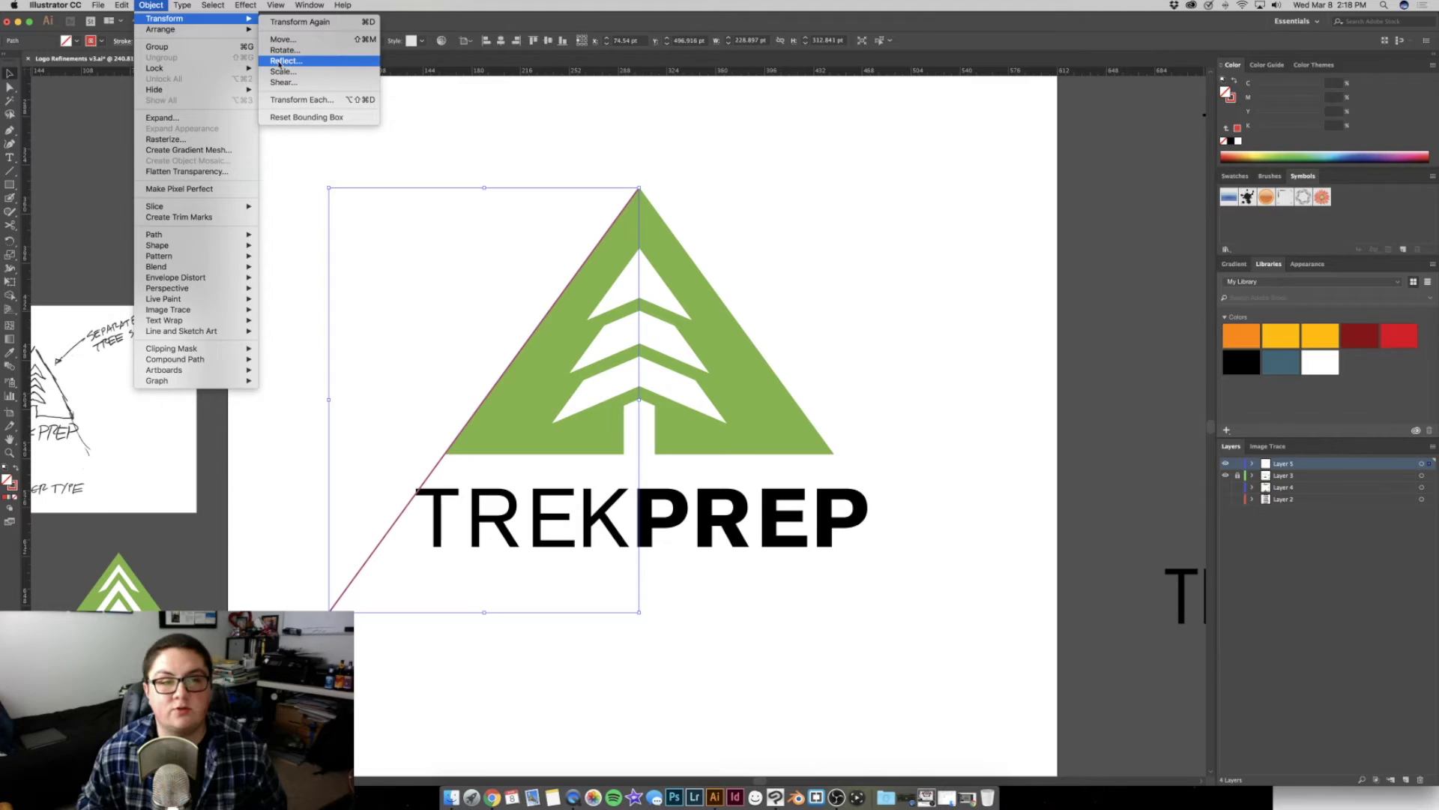
pyautogui.click(279, 60)
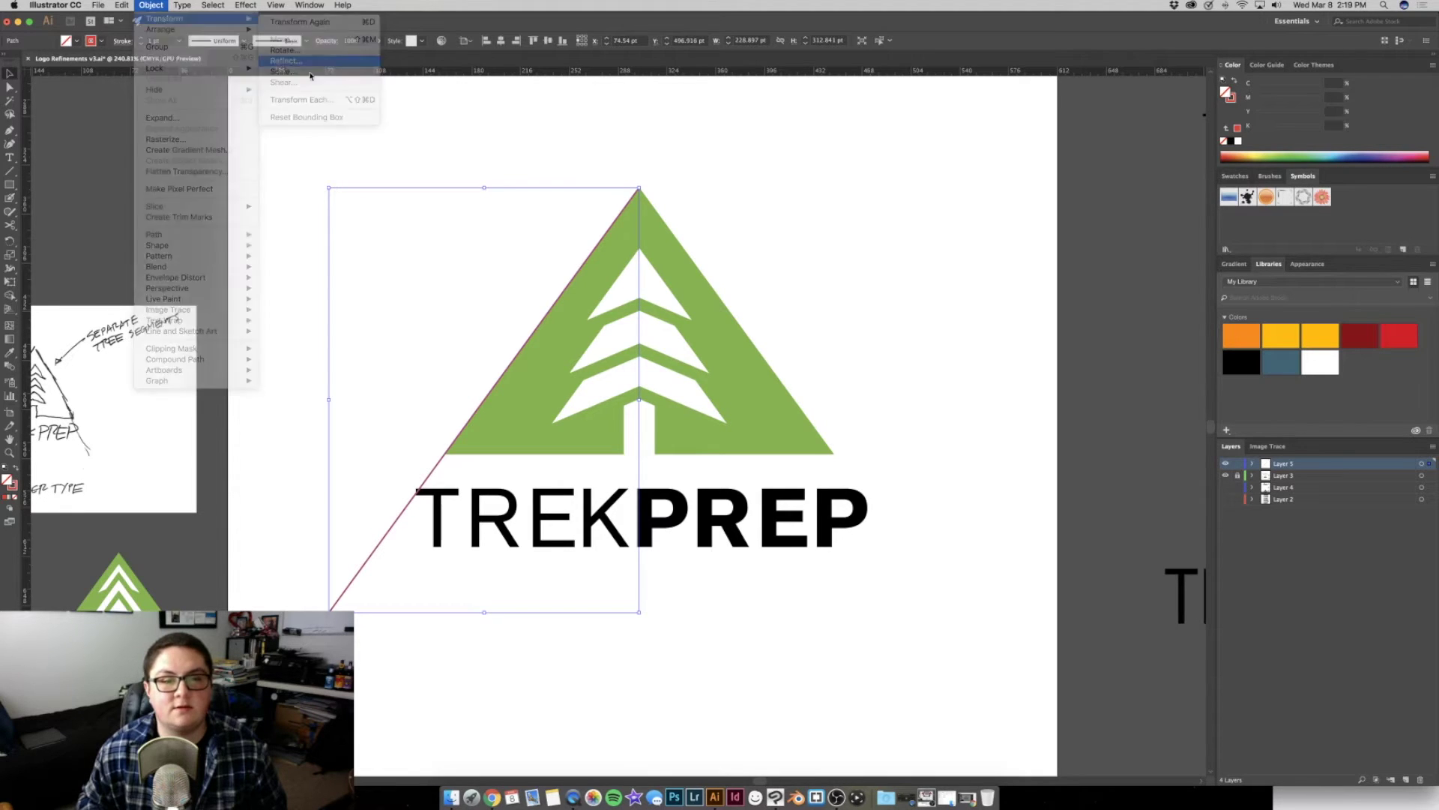
pyautogui.click(762, 477)
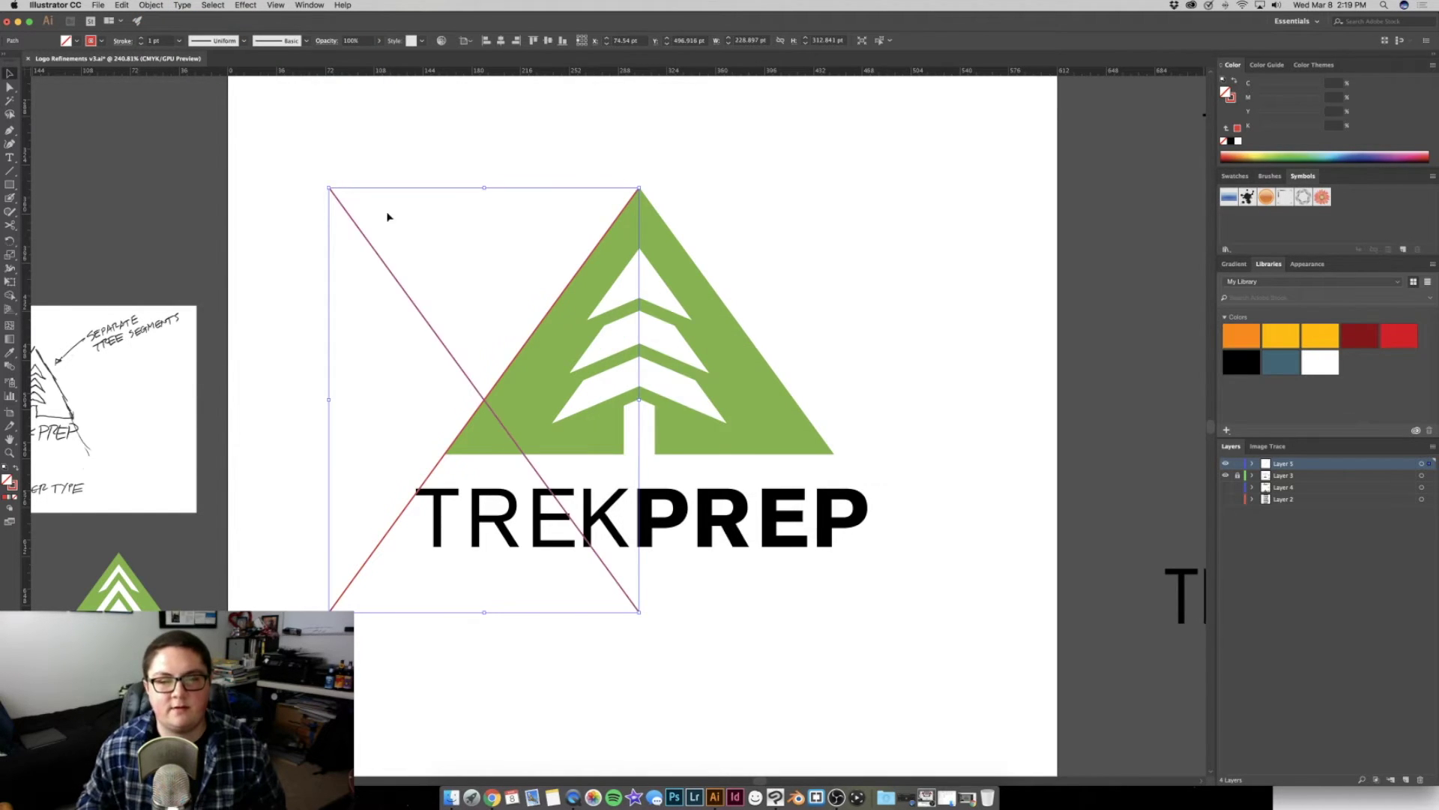
pyautogui.click(300, 186)
pyautogui.moveTo(341, 208); pyautogui.dragTo(651, 209)
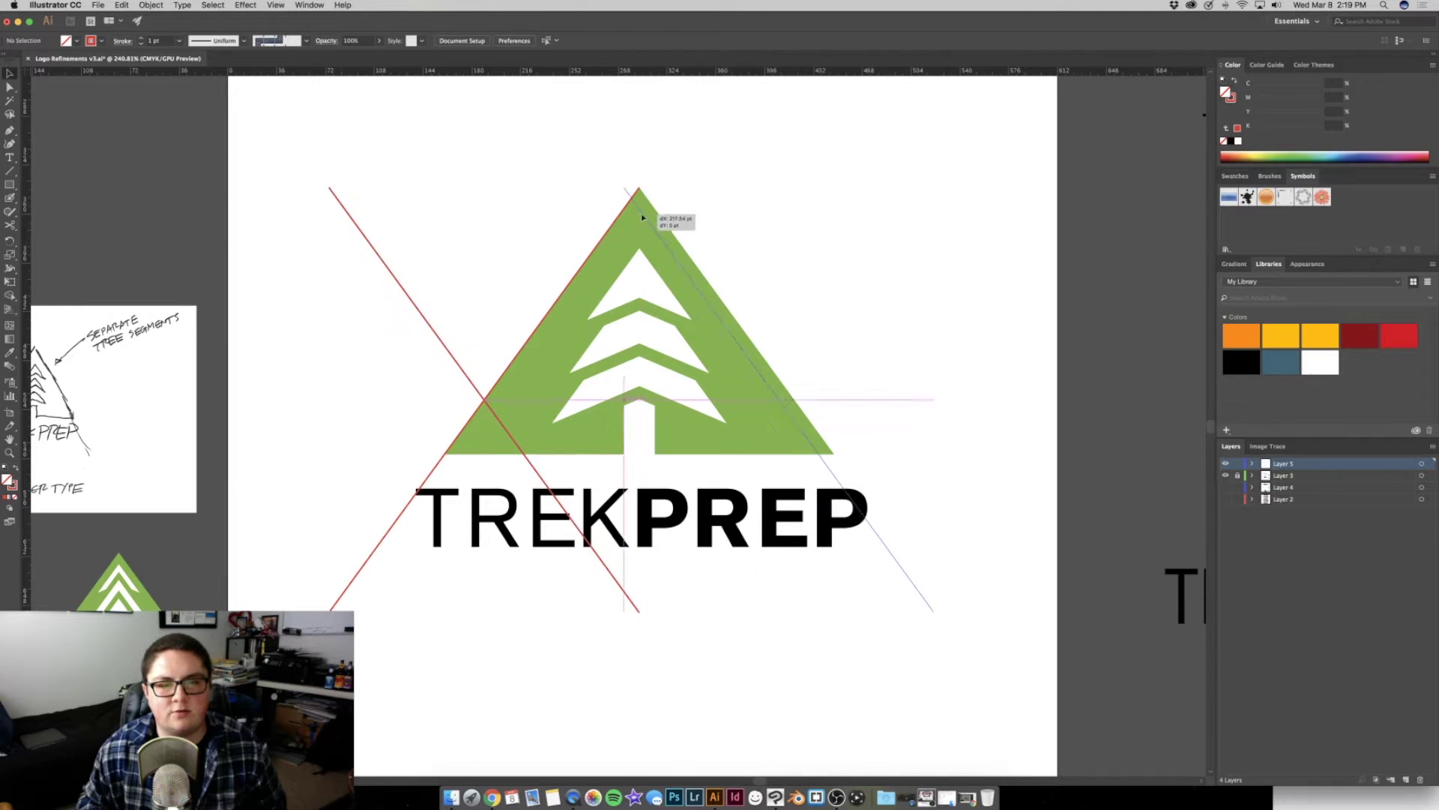
pyautogui.click(928, 419)
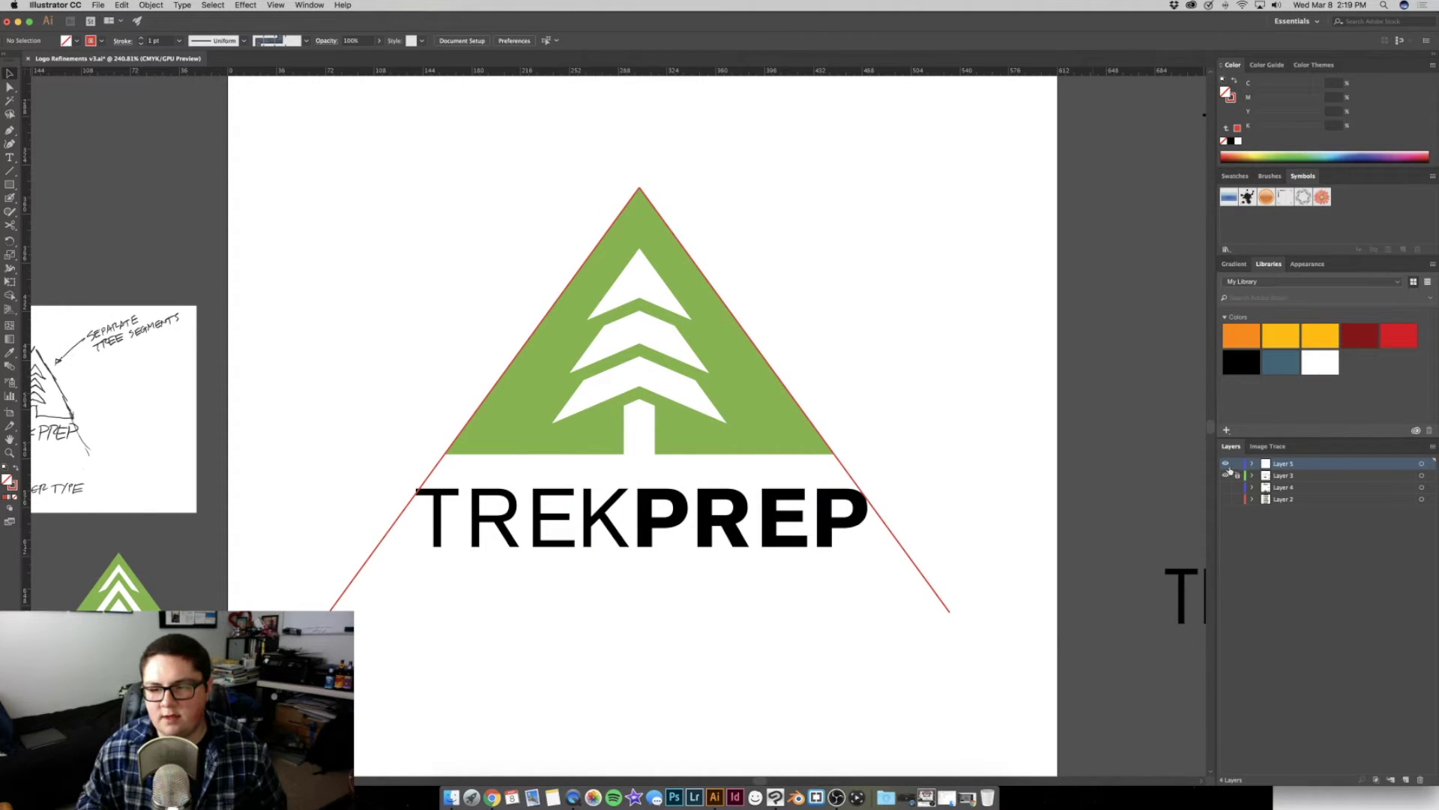
# Move the TREKPREP wordmark lower beneath the tree, between the guide lines
pyautogui.scroll(2, 487, 419)
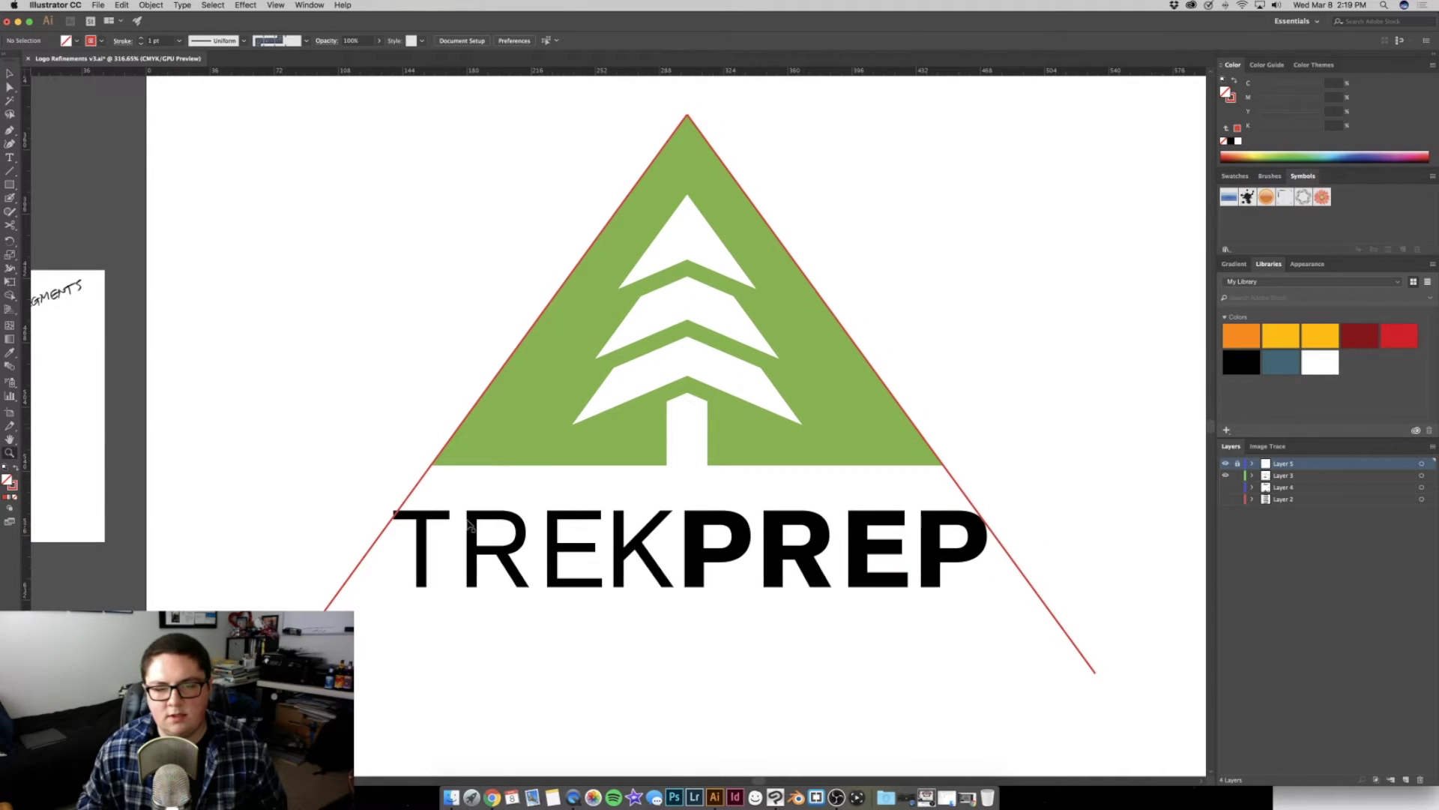
pyautogui.click(499, 527)
pyautogui.hotkey('ctrl', 'z')
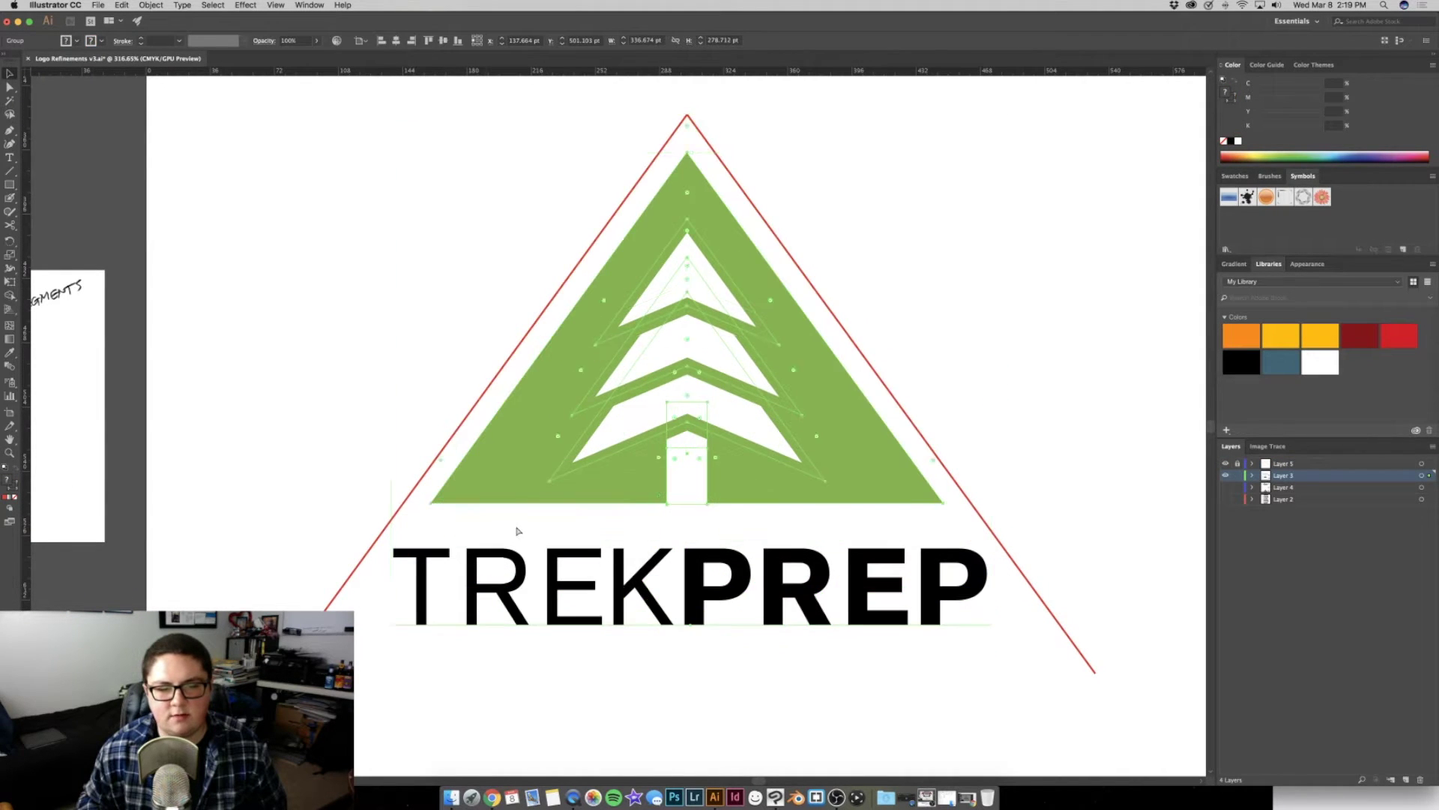
pyautogui.hotkey('ctrl', 'shift', 'z')
pyautogui.moveTo(515, 531)
pyautogui.mouseDown()
pyautogui.moveTo(558, 630)
pyautogui.moveTo(658, 546)
pyautogui.mouseUp()
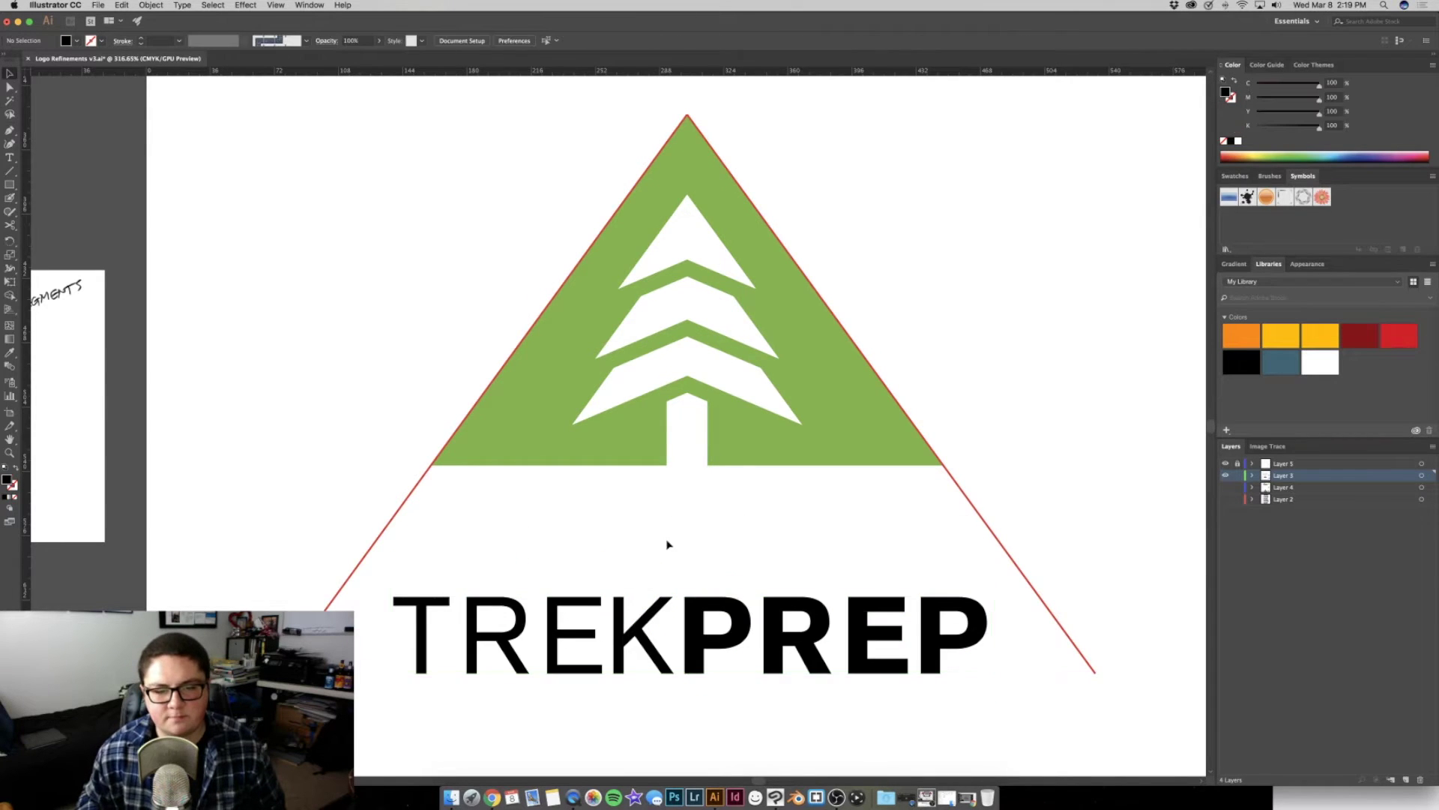
# Select the TREKPREP wordmark and briefly hide, then re-show, the red guide lines
pyautogui.scroll(-3, 581, 508)
pyautogui.scroll(1, 581, 508)
pyautogui.click(570, 528)
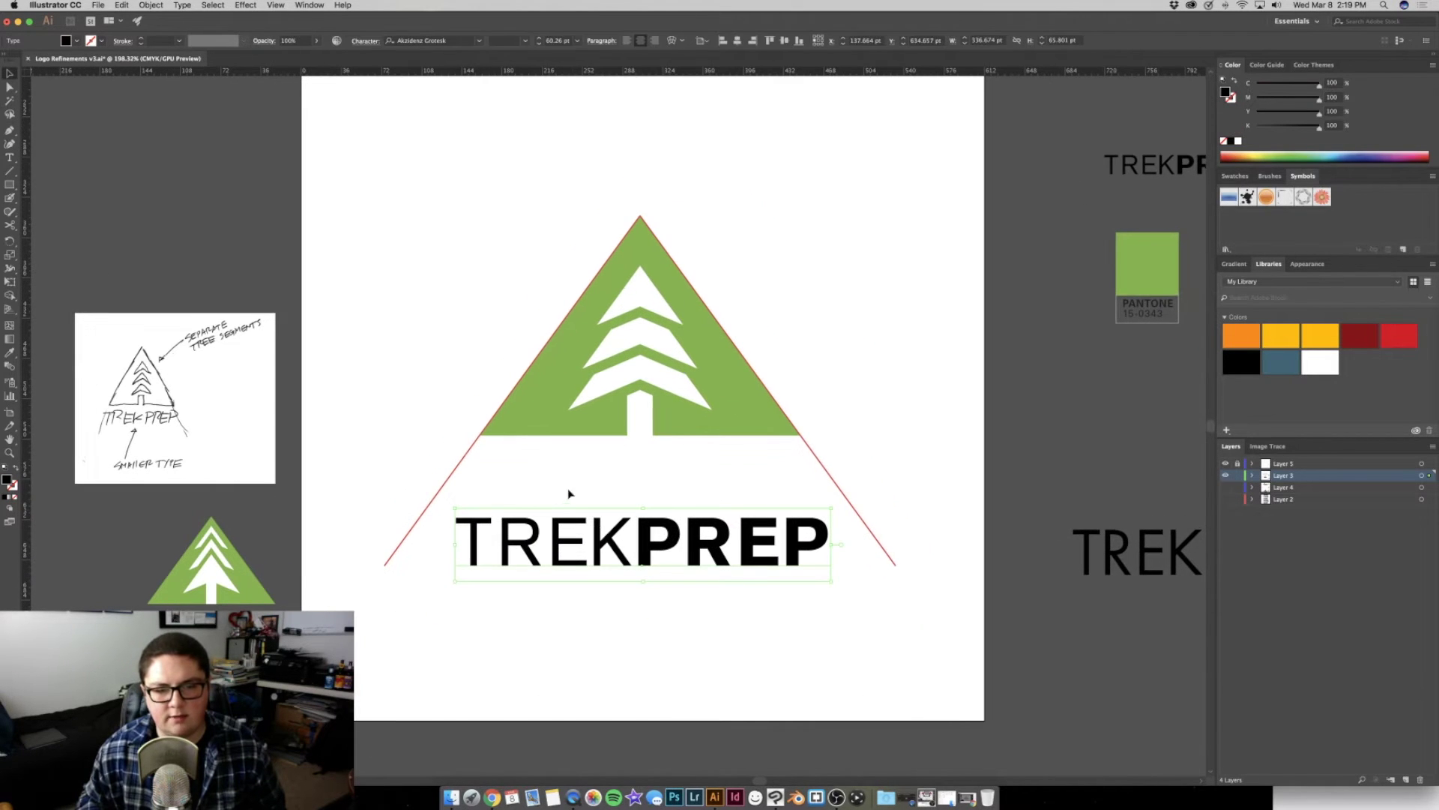
pyautogui.click(1225, 464)
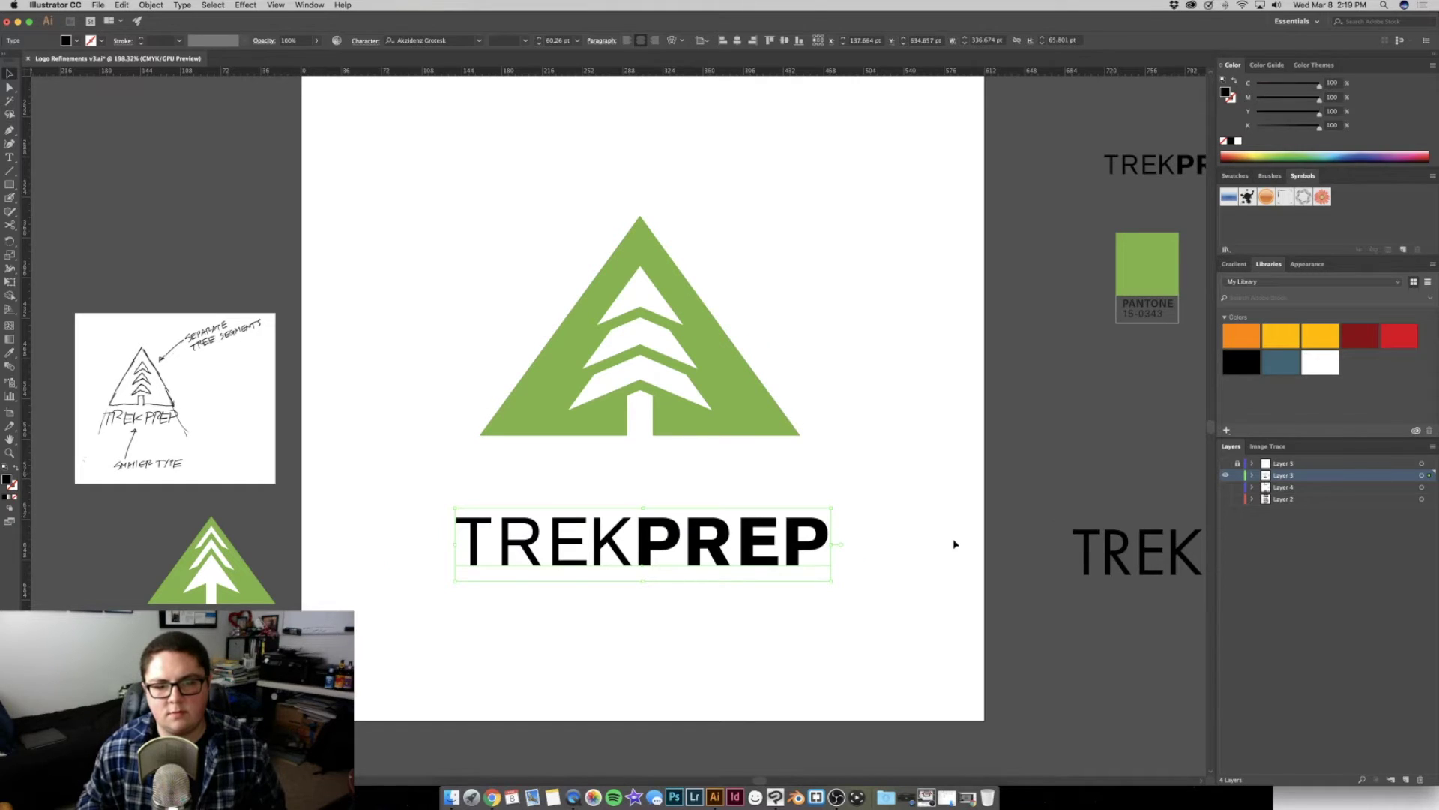
pyautogui.click(1200, 450)
pyautogui.click(1225, 464)
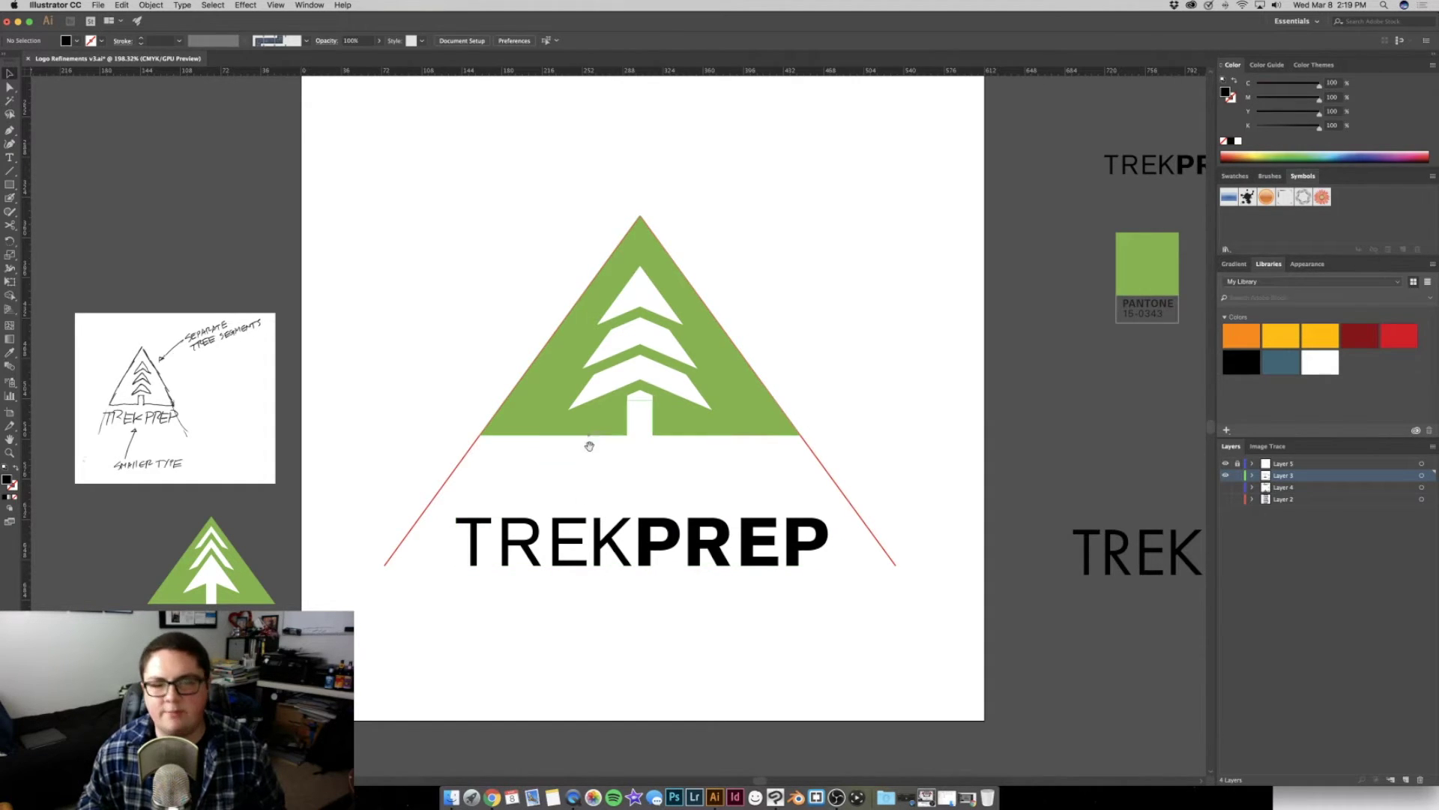
# Scale TREKPREP up until its ends reach the red guide lines, then deselect
pyautogui.click(638, 514)
pyautogui.moveTo(642, 510); pyautogui.dragTo(644, 498)
pyautogui.click(677, 465)
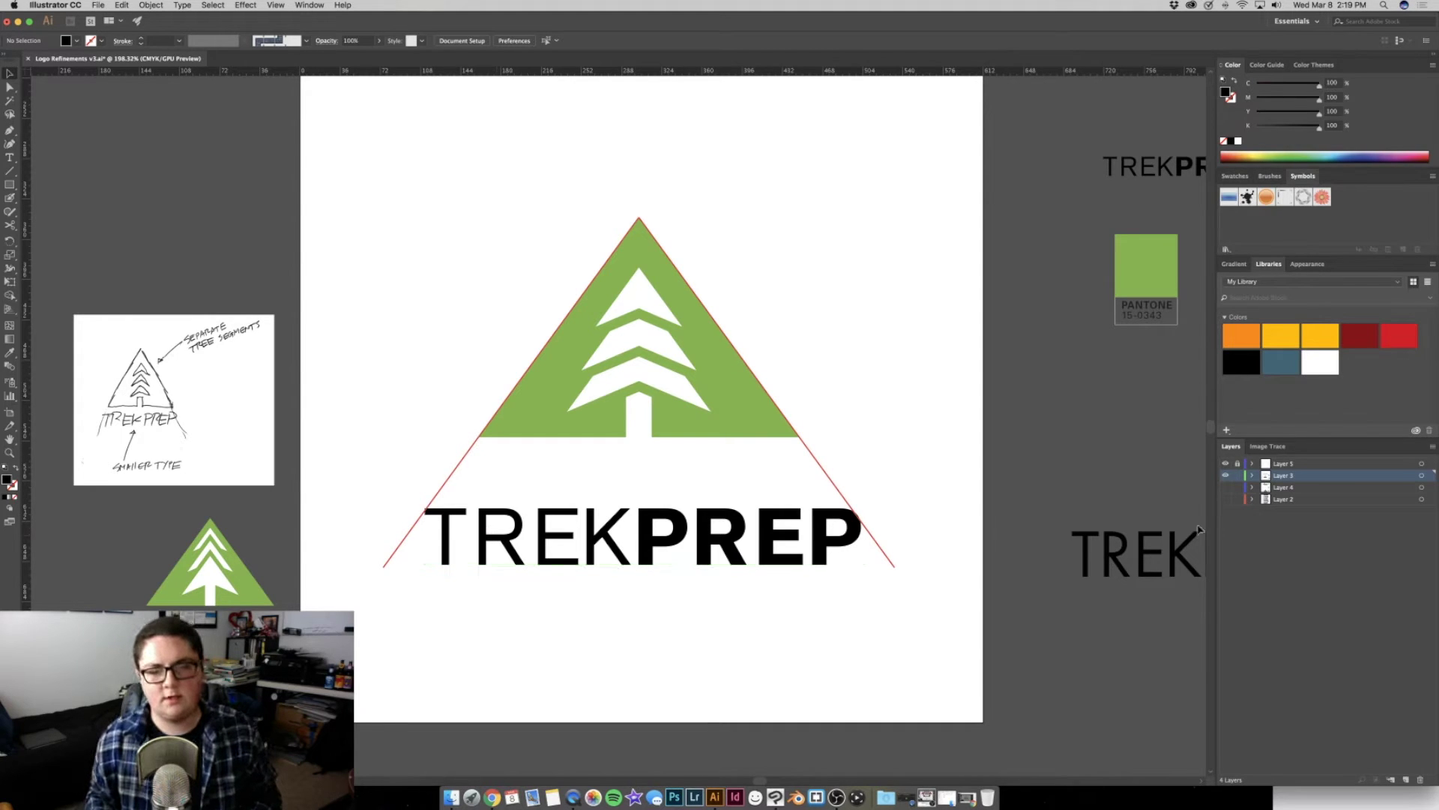
pyautogui.click(633, 571)
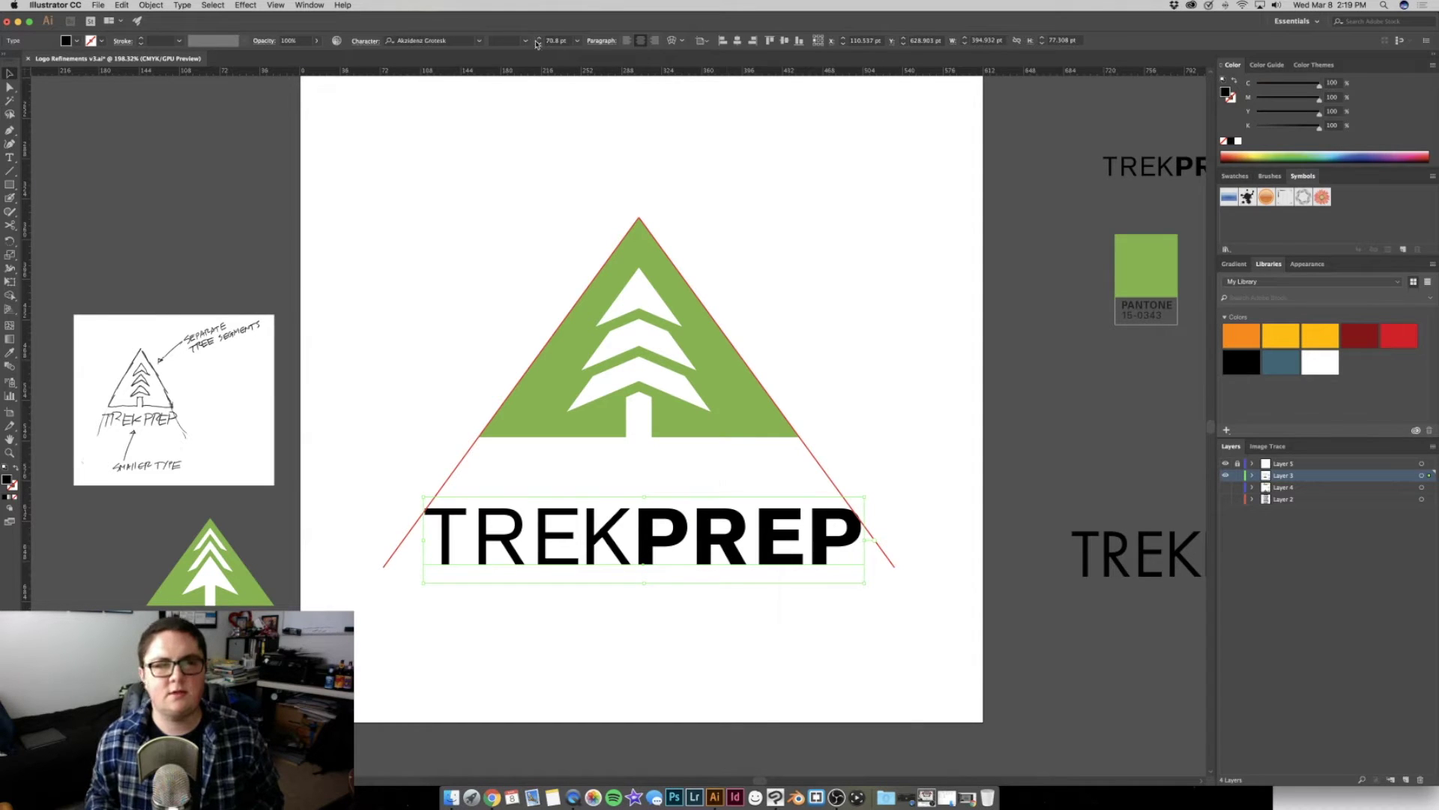
pyautogui.click(525, 41)
pyautogui.click(480, 41)
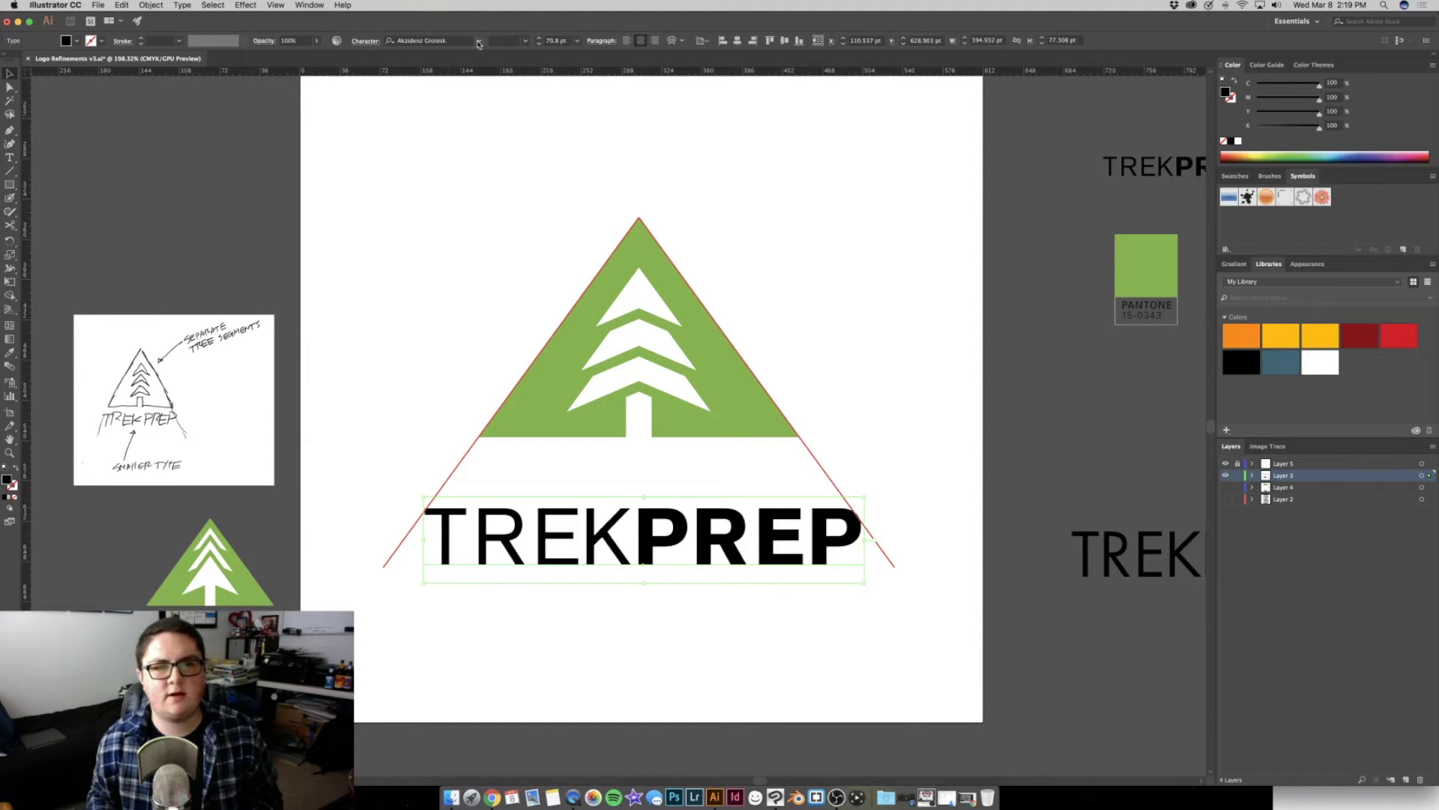
pyautogui.click(483, 44)
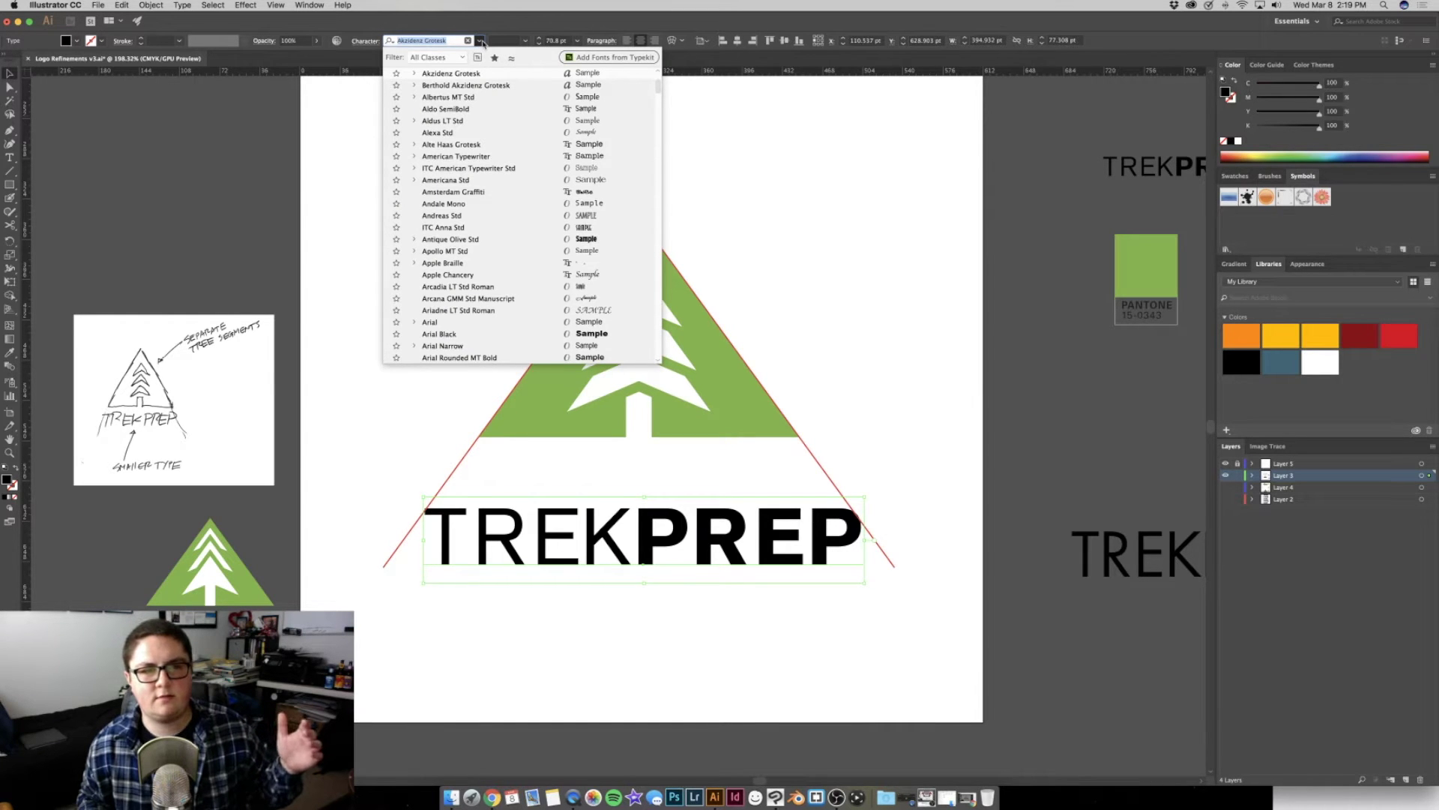
pyautogui.click(453, 41)
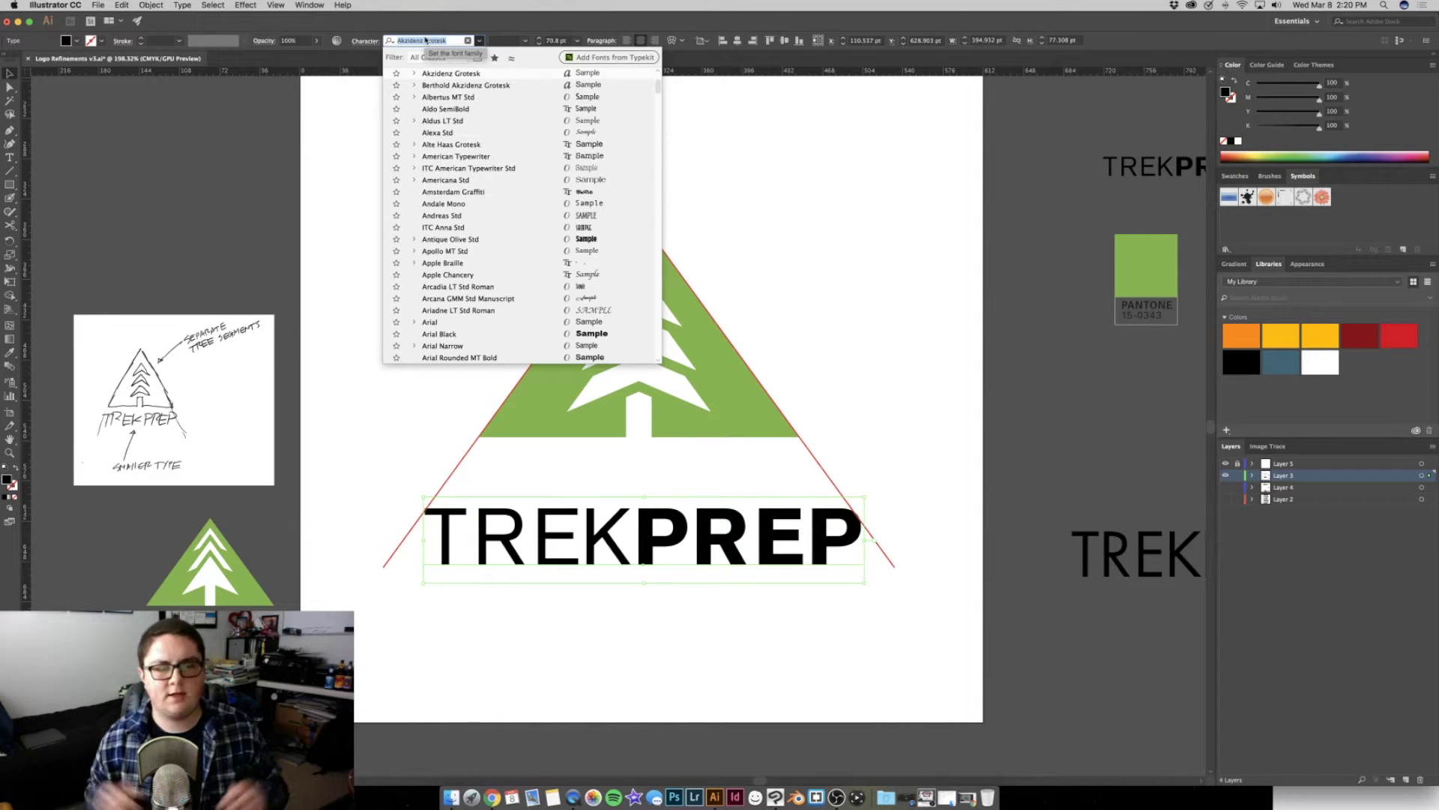
pyautogui.click(340, 116)
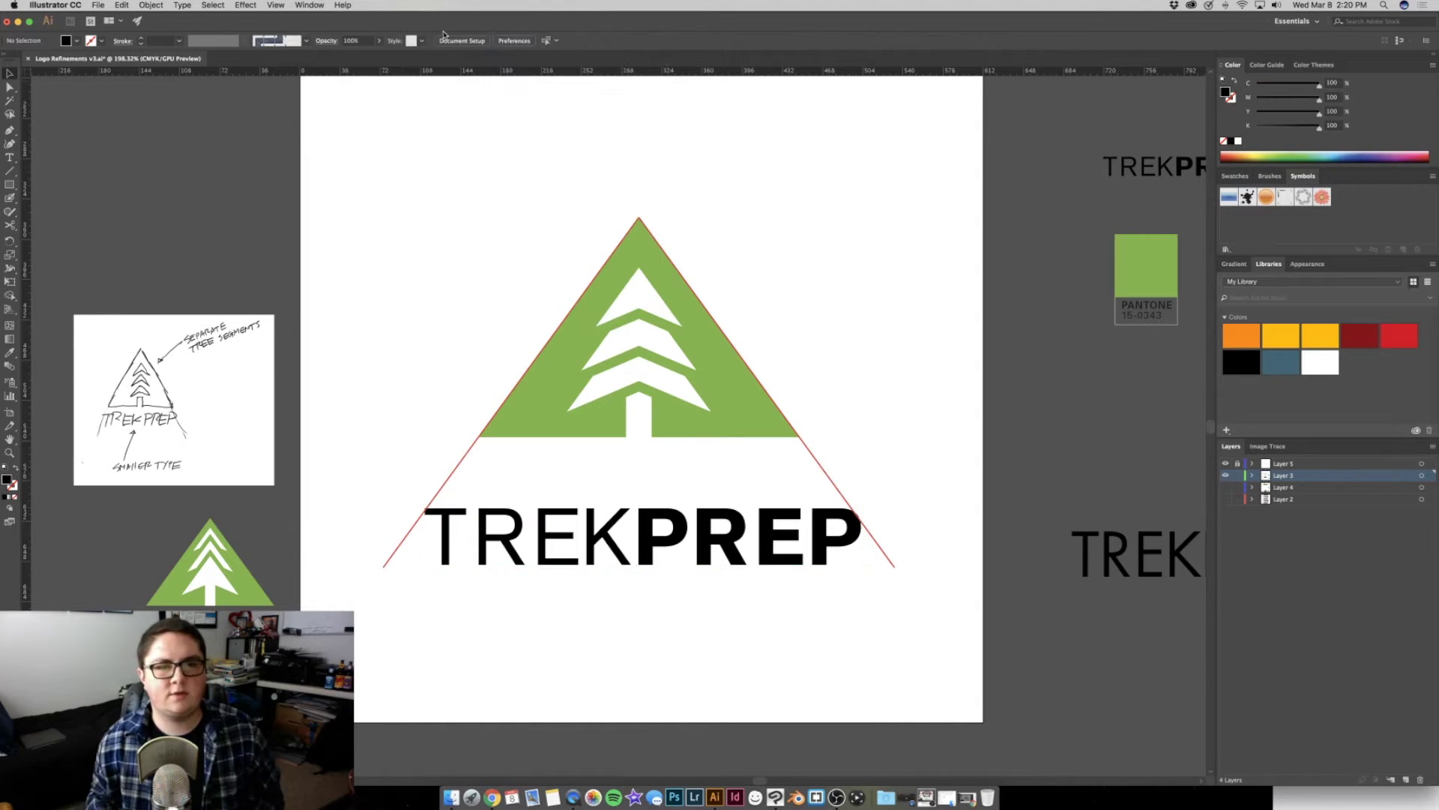
pyautogui.click(573, 555)
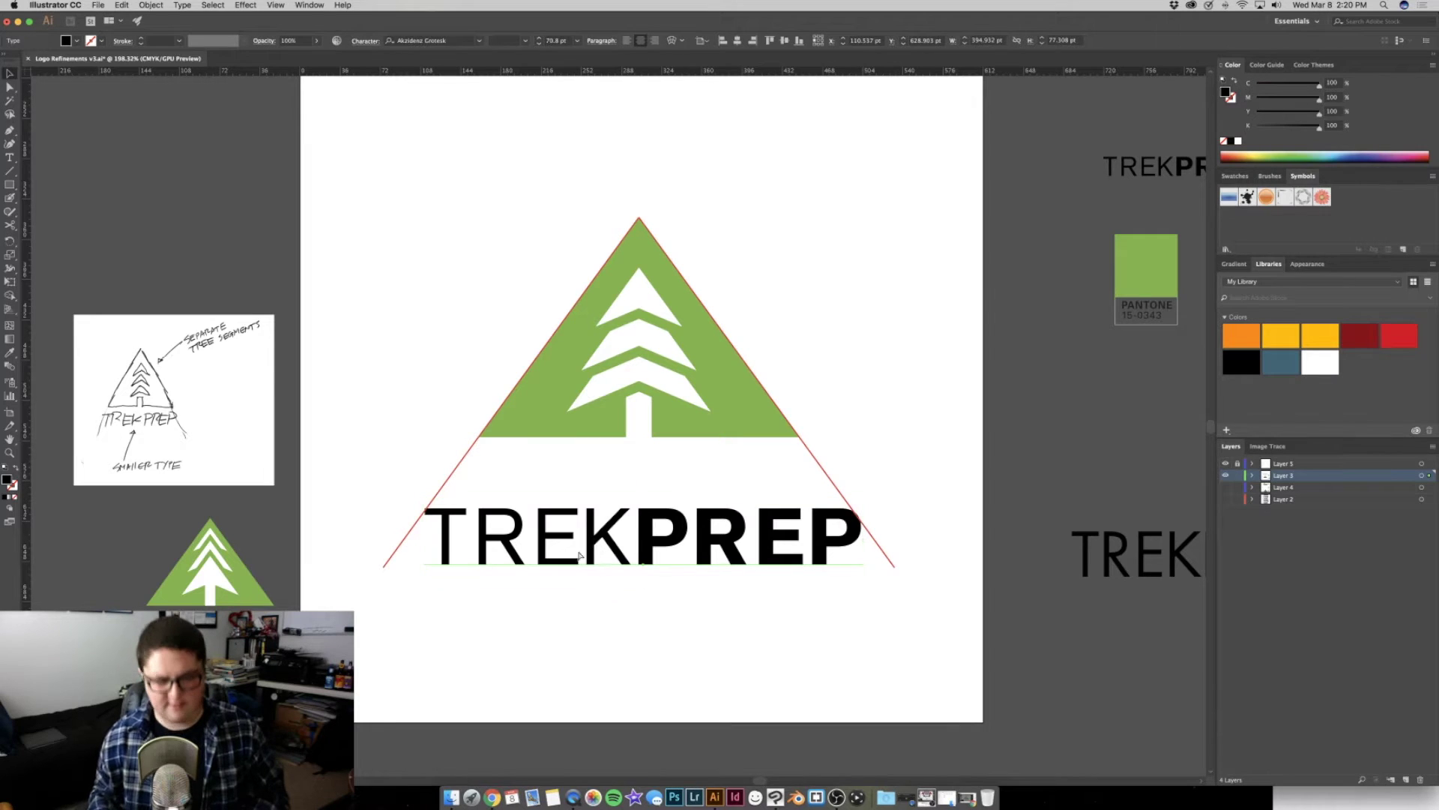
pyautogui.moveTo(589, 566); pyautogui.dragTo(589, 191)
# Set the top TREKPREP copy in Univers LT Std 57 Condensed
pyautogui.scroll(2, 607, 252)
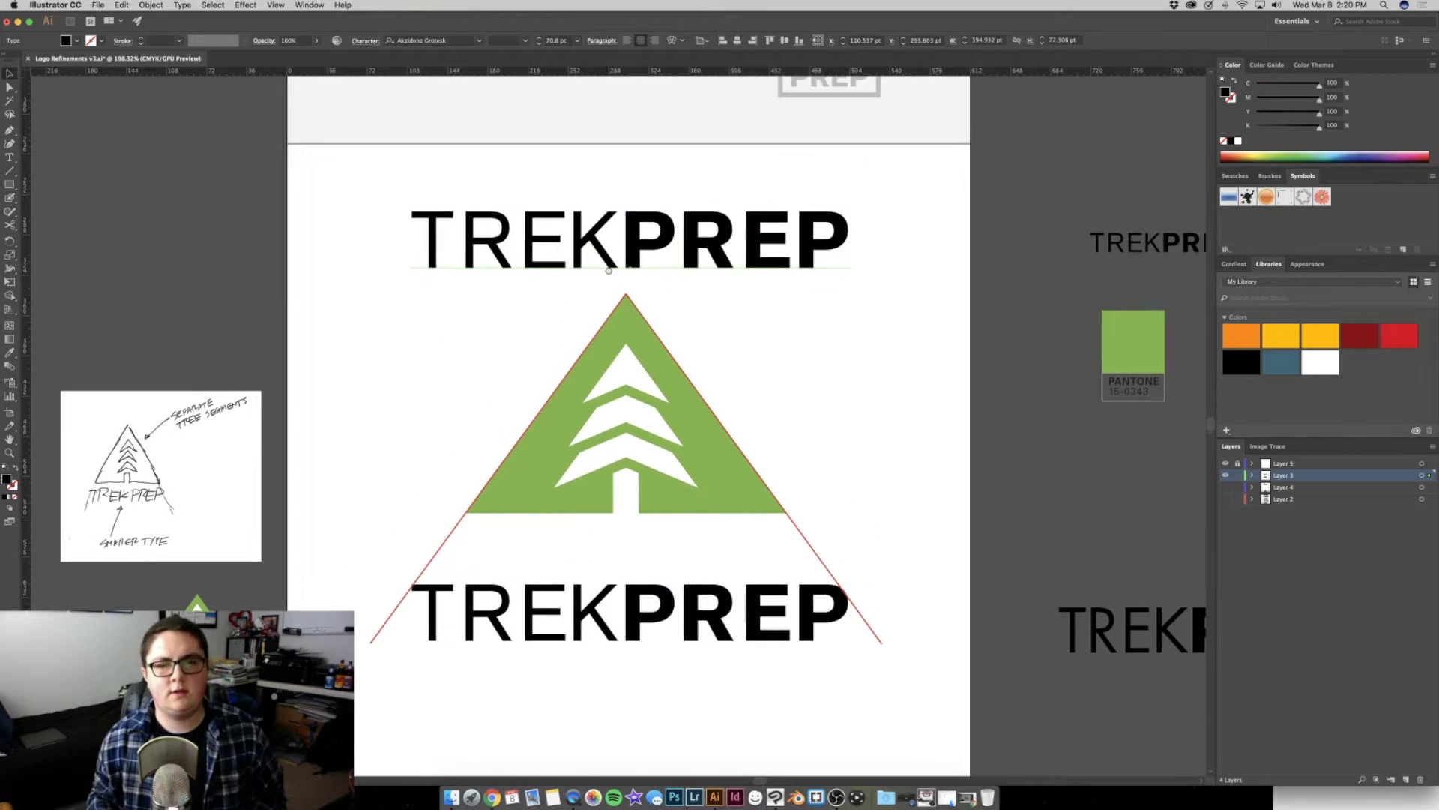
pyautogui.click(450, 42)
pyautogui.write('unive')
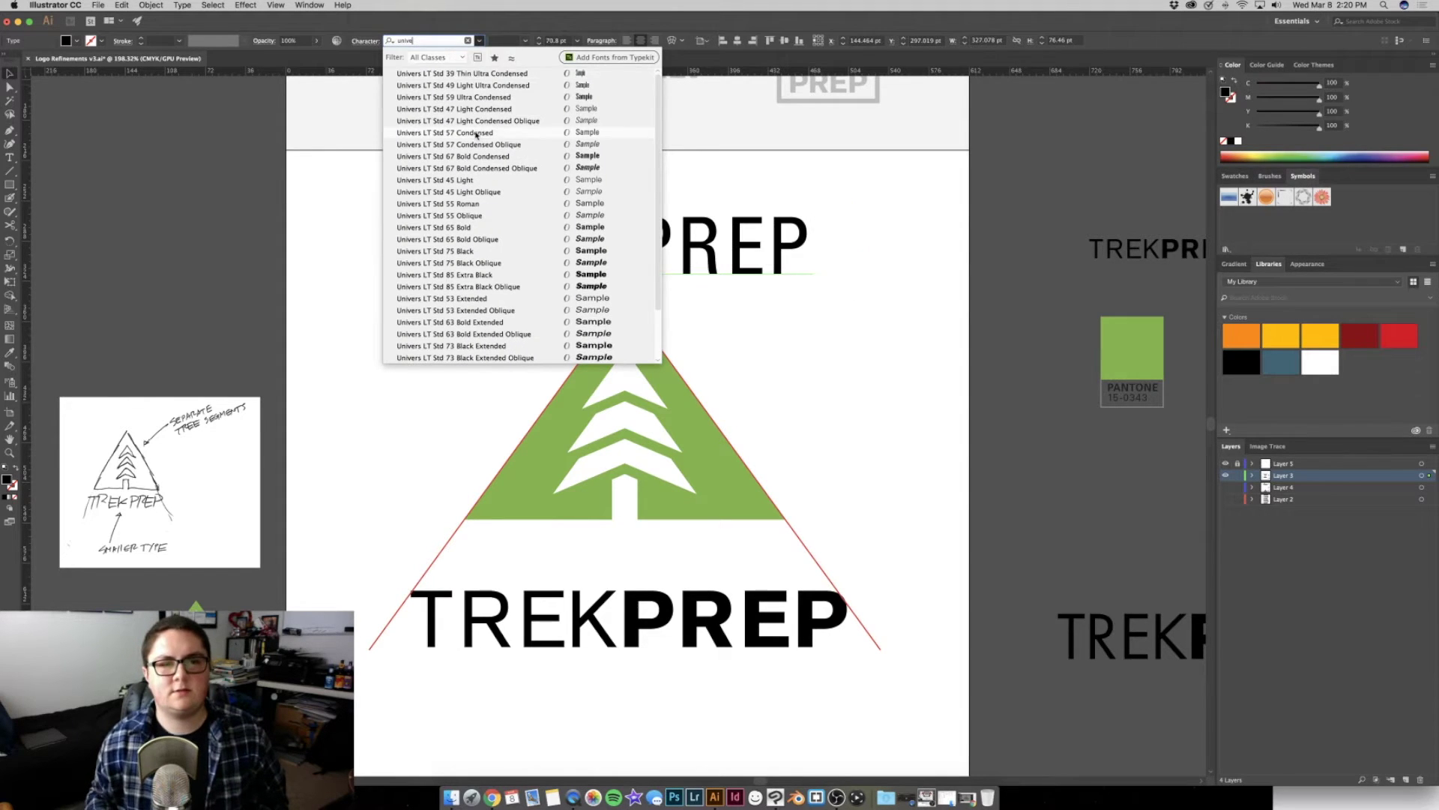
pyautogui.click(457, 132)
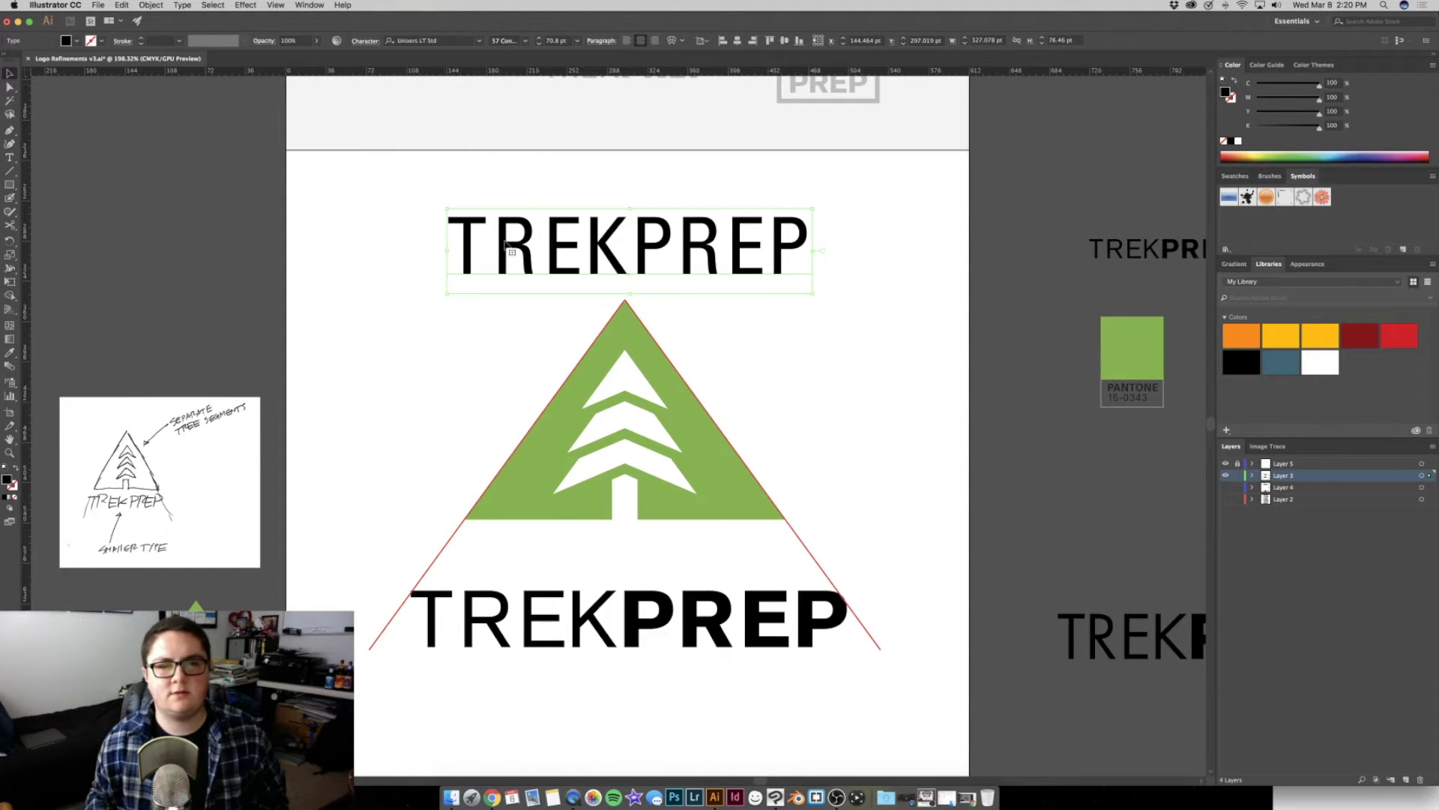
pyautogui.click(627, 201)
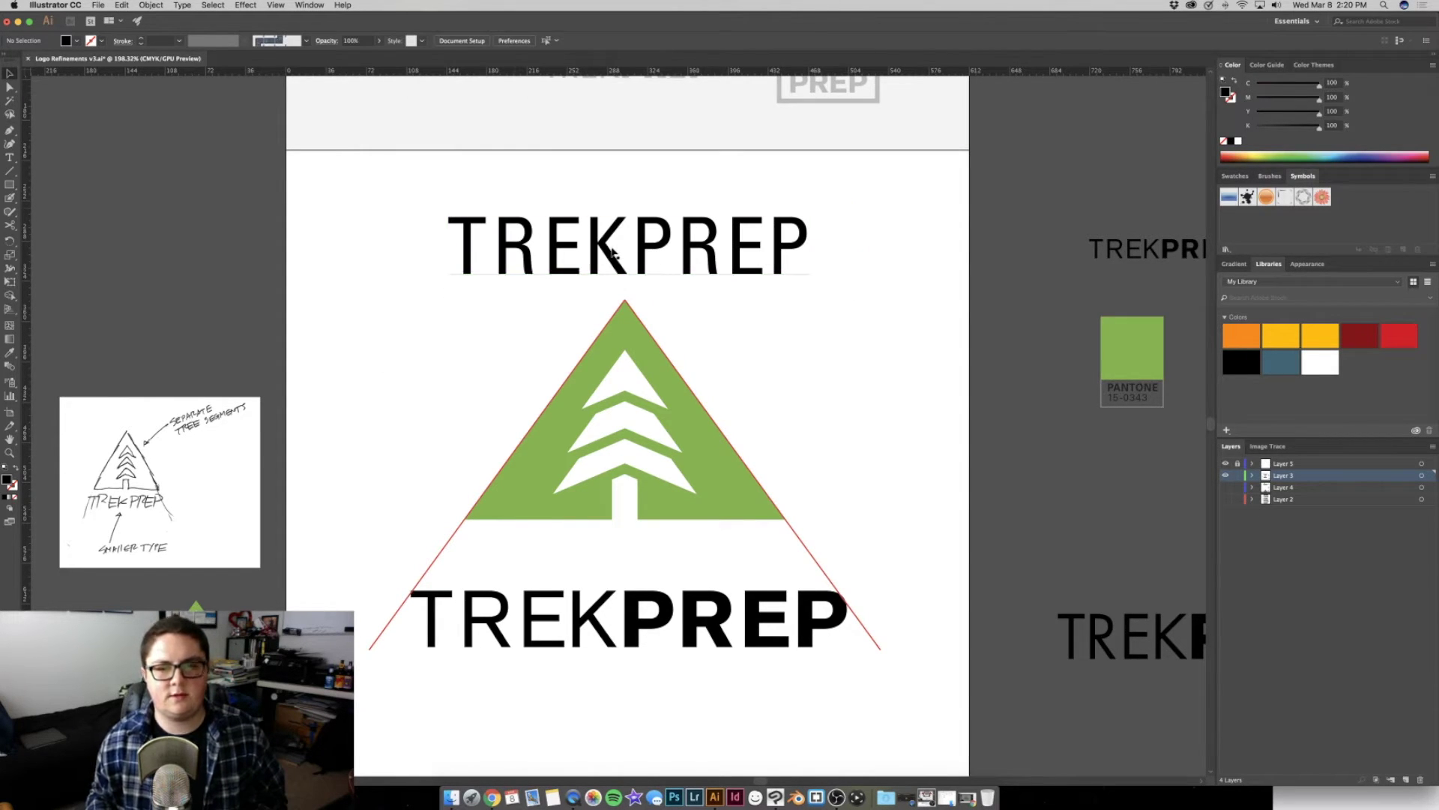
# Try the copy beside the bold wordmark, undo the move, and reselect the upper copy
pyautogui.moveTo(649, 244); pyautogui.dragTo(653, 563)
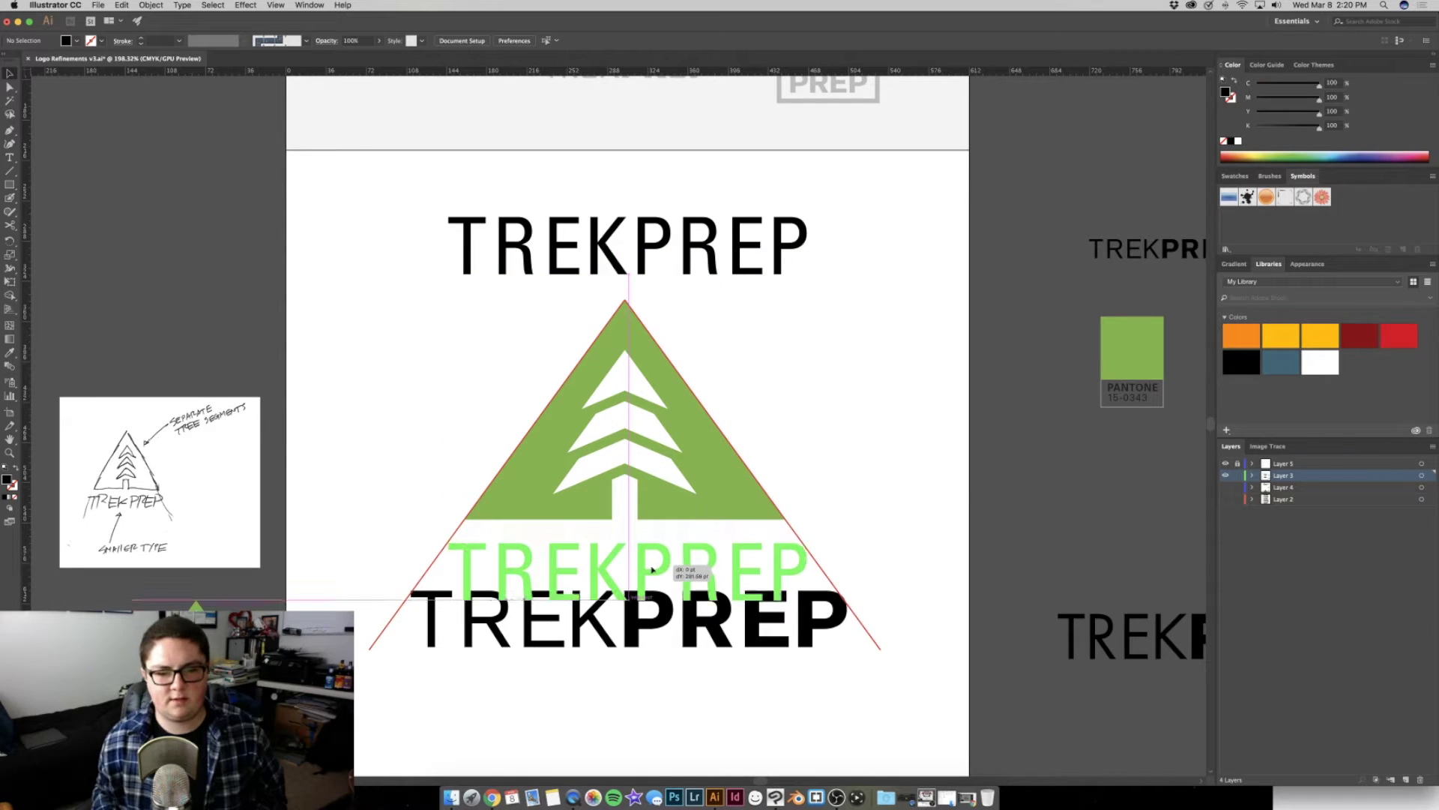
pyautogui.moveTo(653, 563); pyautogui.dragTo(629, 559)
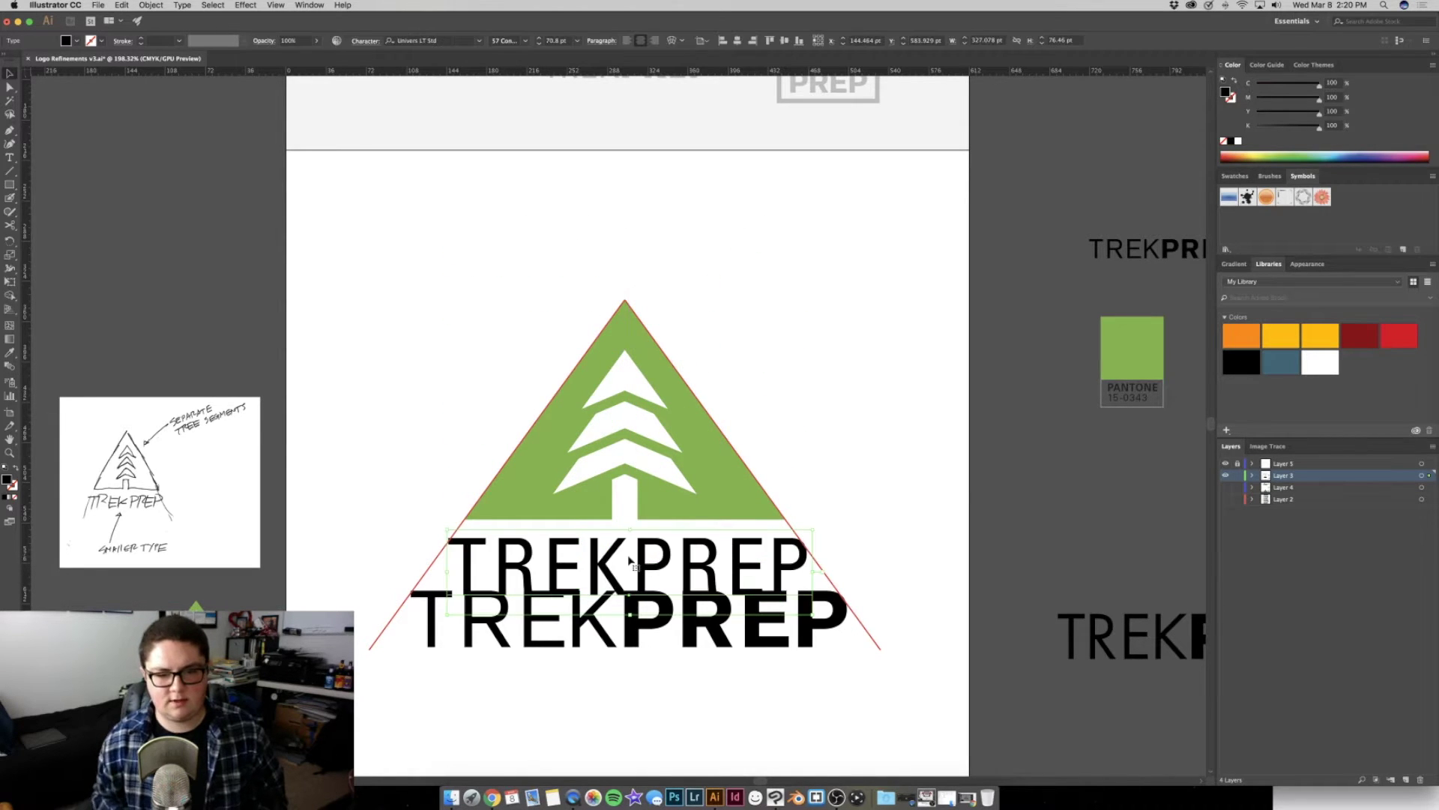
pyautogui.hotkey('ctrl', 'z')
pyautogui.click(533, 199)
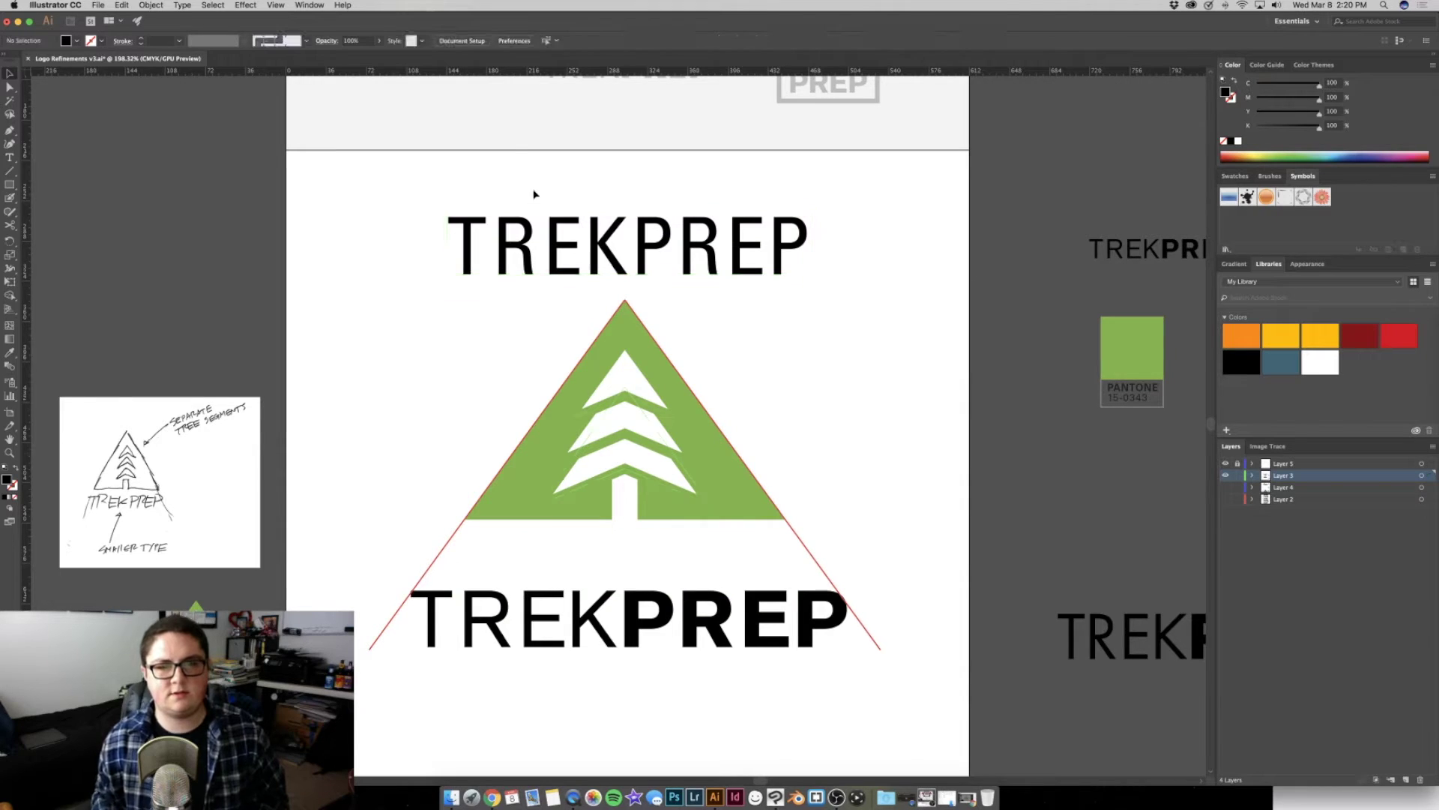
pyautogui.click(477, 248)
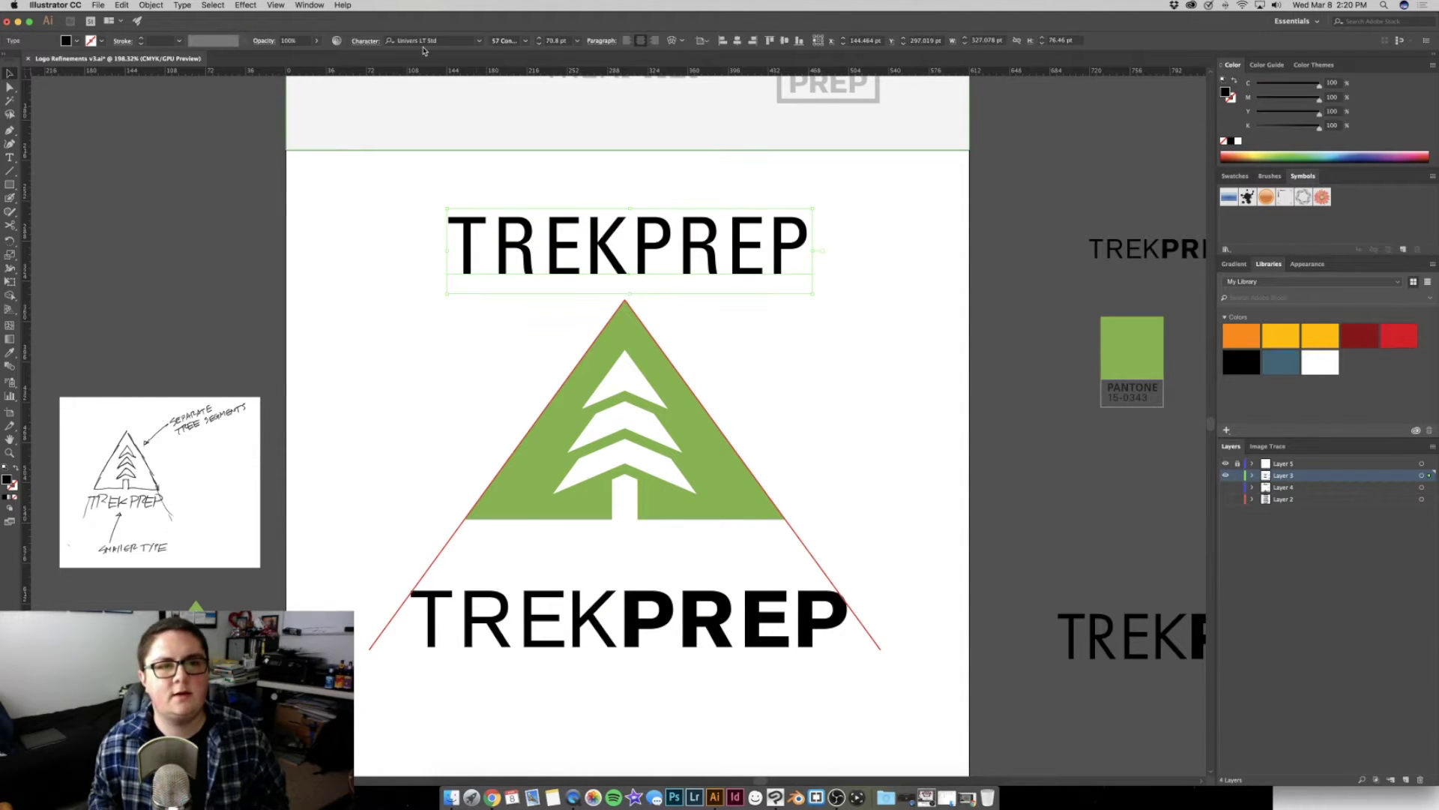
pyautogui.moveTo(428, 40)
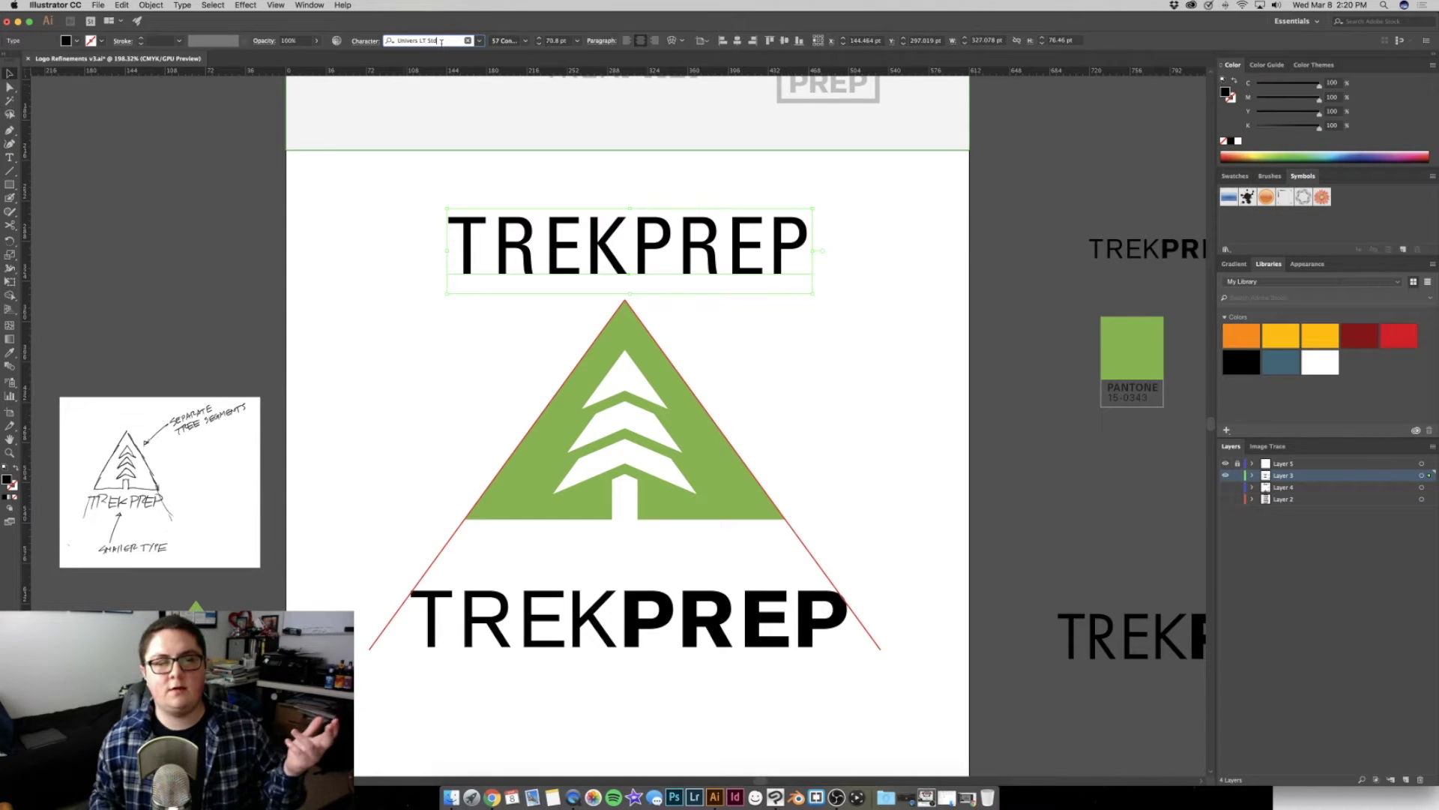
# Search fonts for 'He' and apply Helvetica CE 55 Roman to the upper TREKPREP copy
pyautogui.click(617, 167)
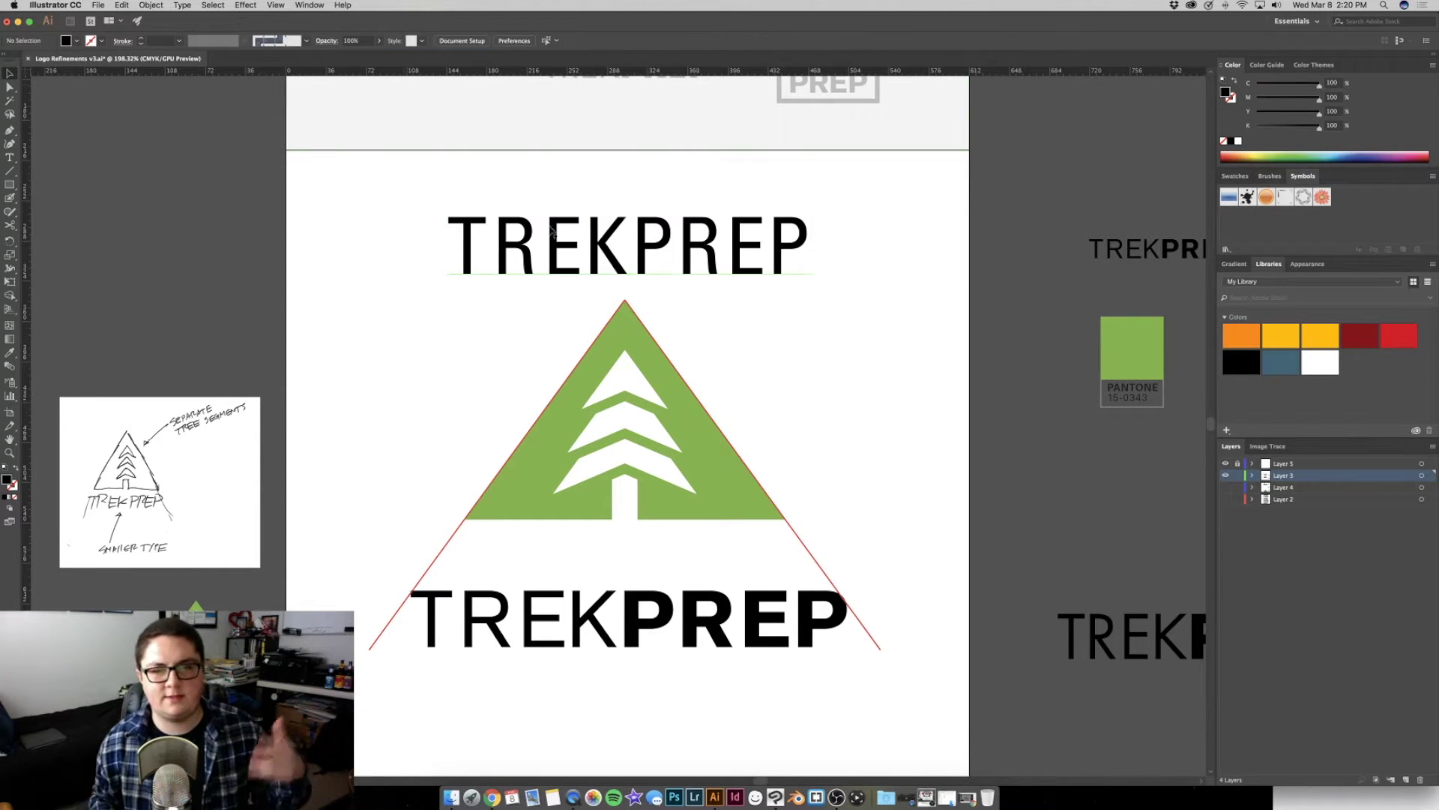
pyautogui.click(530, 255)
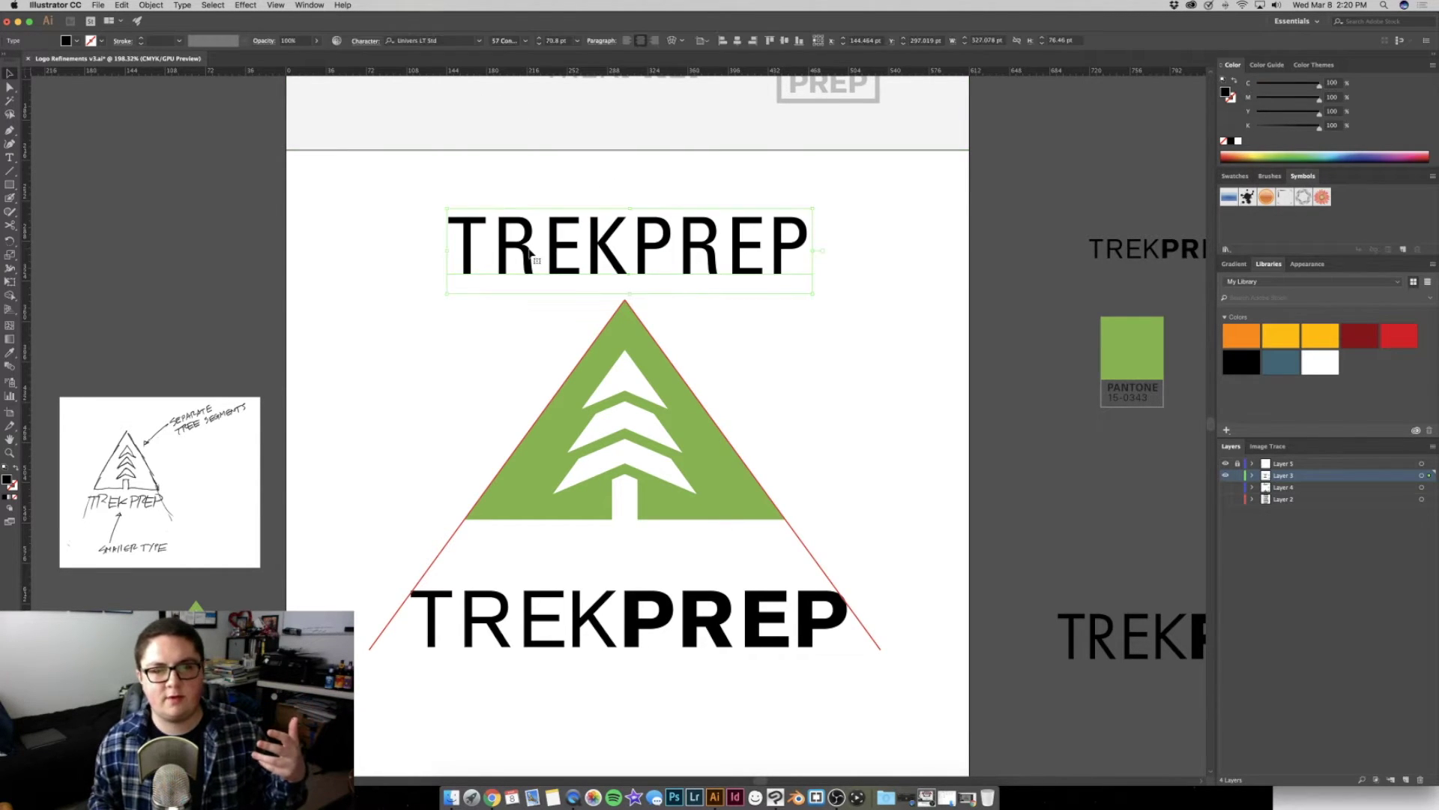
pyautogui.click(443, 42)
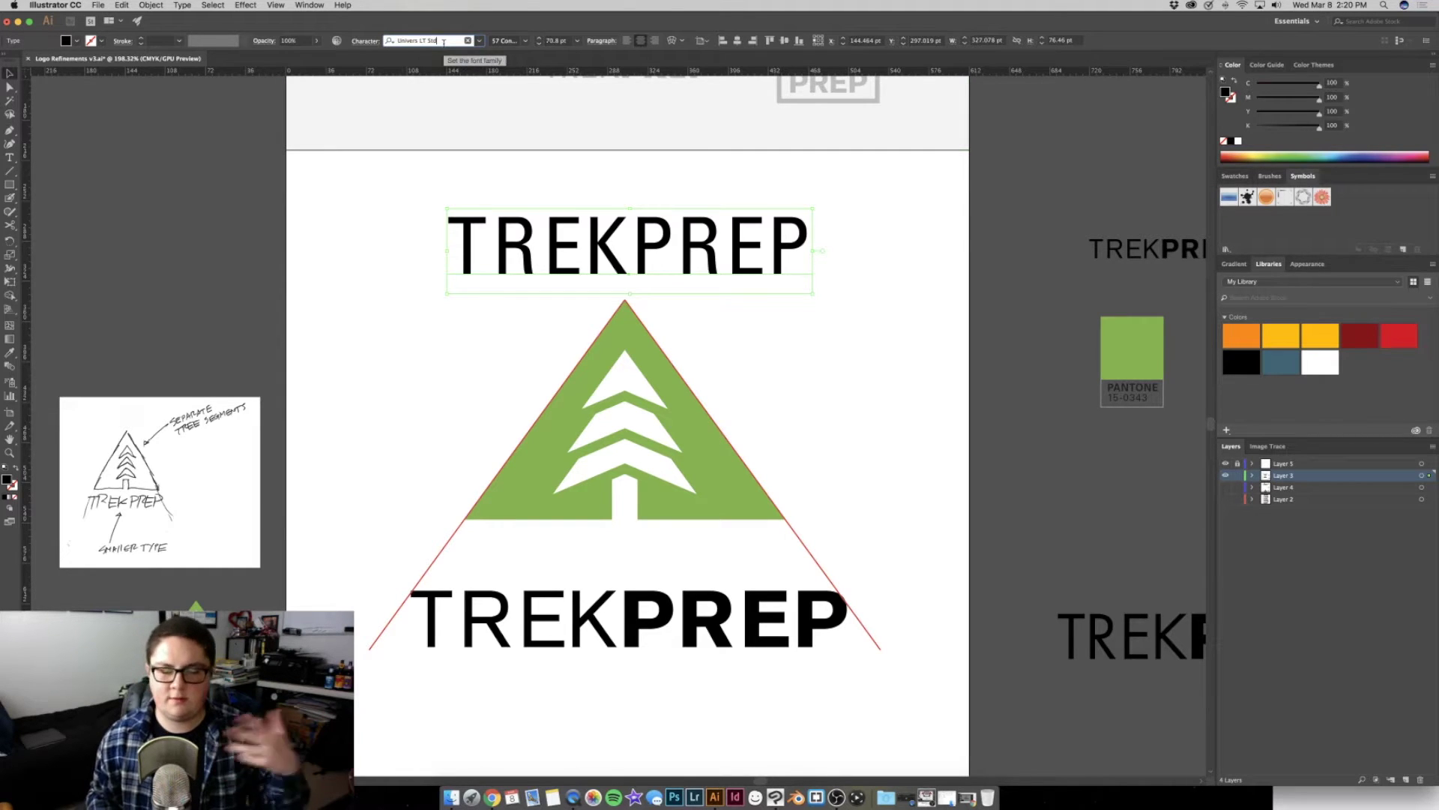
pyautogui.click(443, 42)
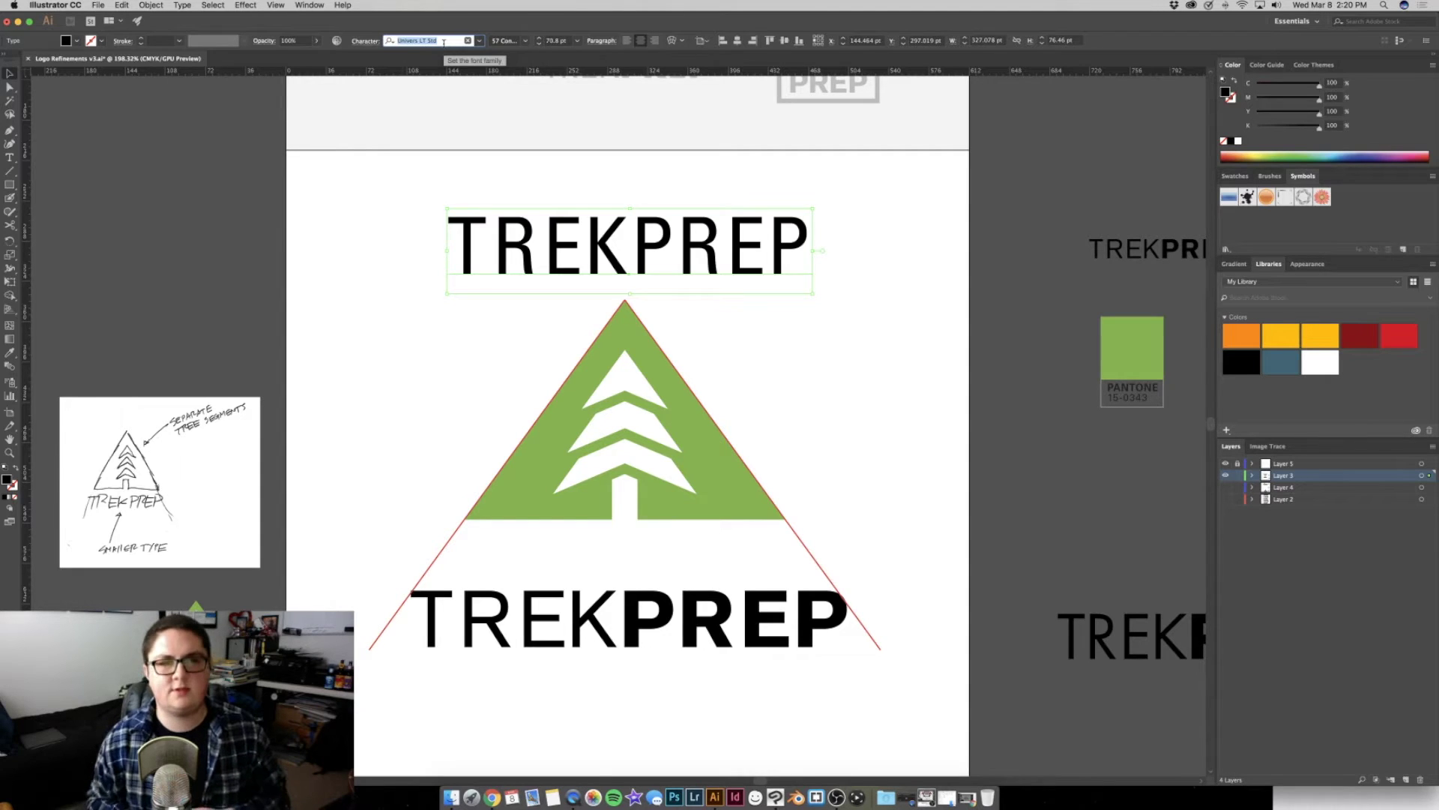
pyautogui.click(611, 258)
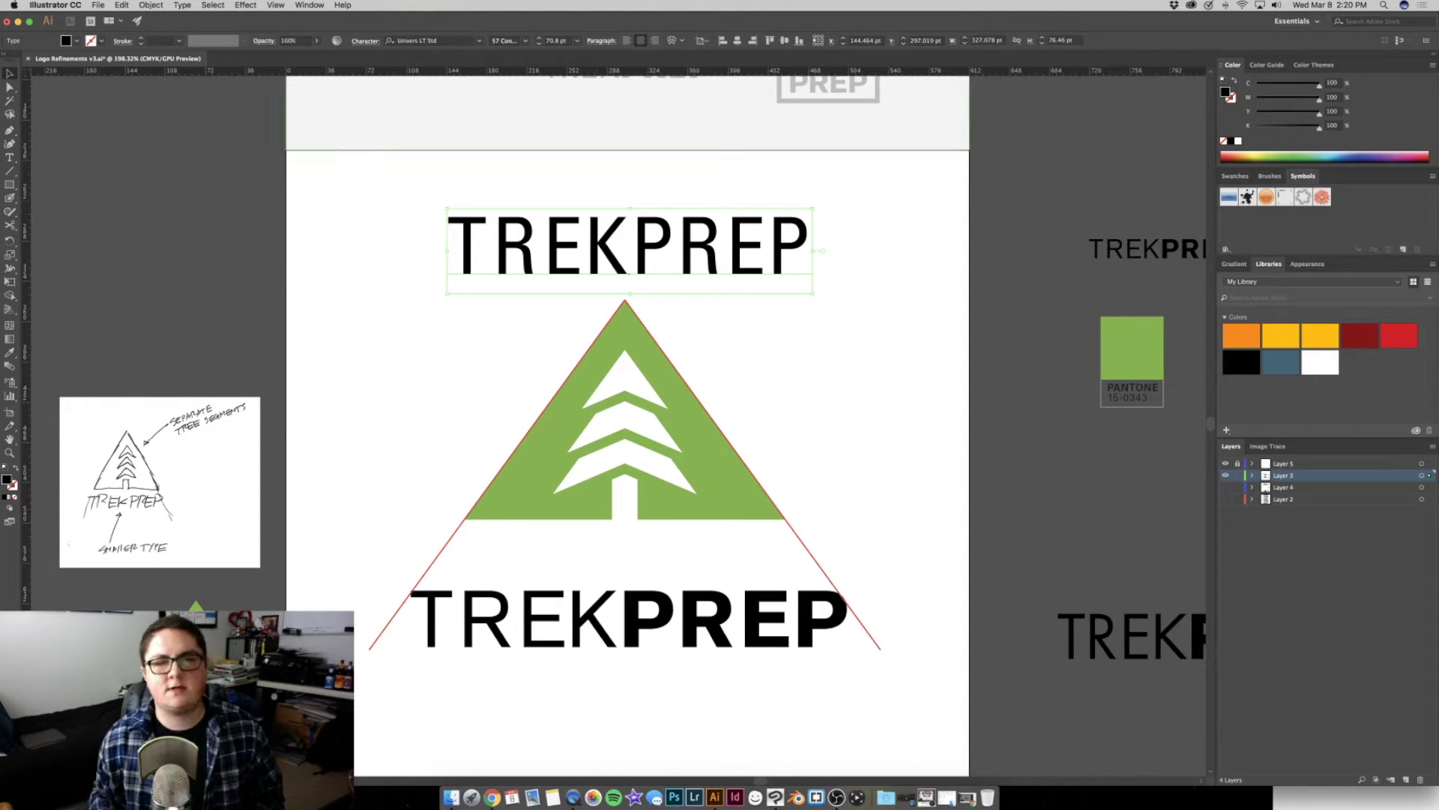
pyautogui.click(431, 41)
pyautogui.write('Hel')
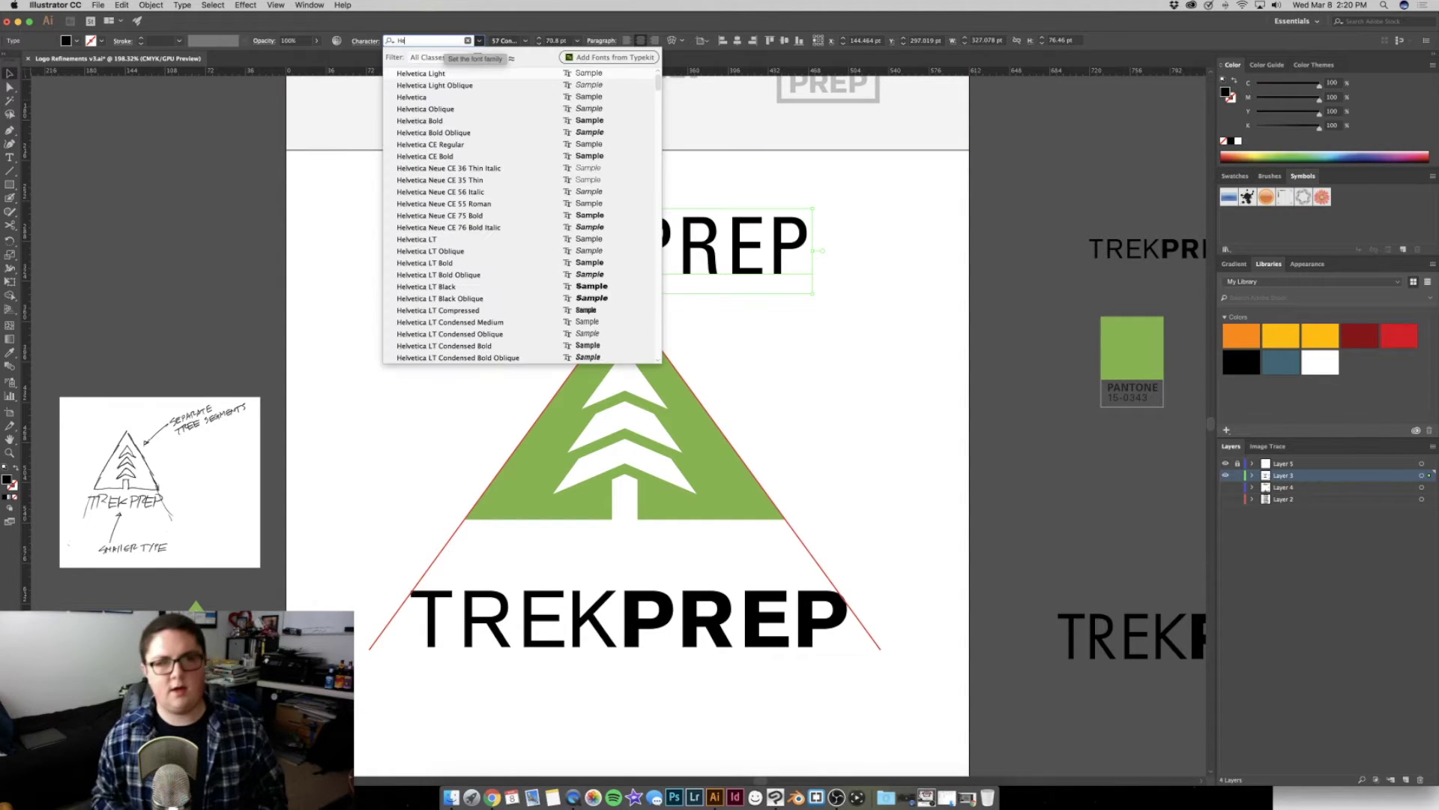
pyautogui.click(467, 205)
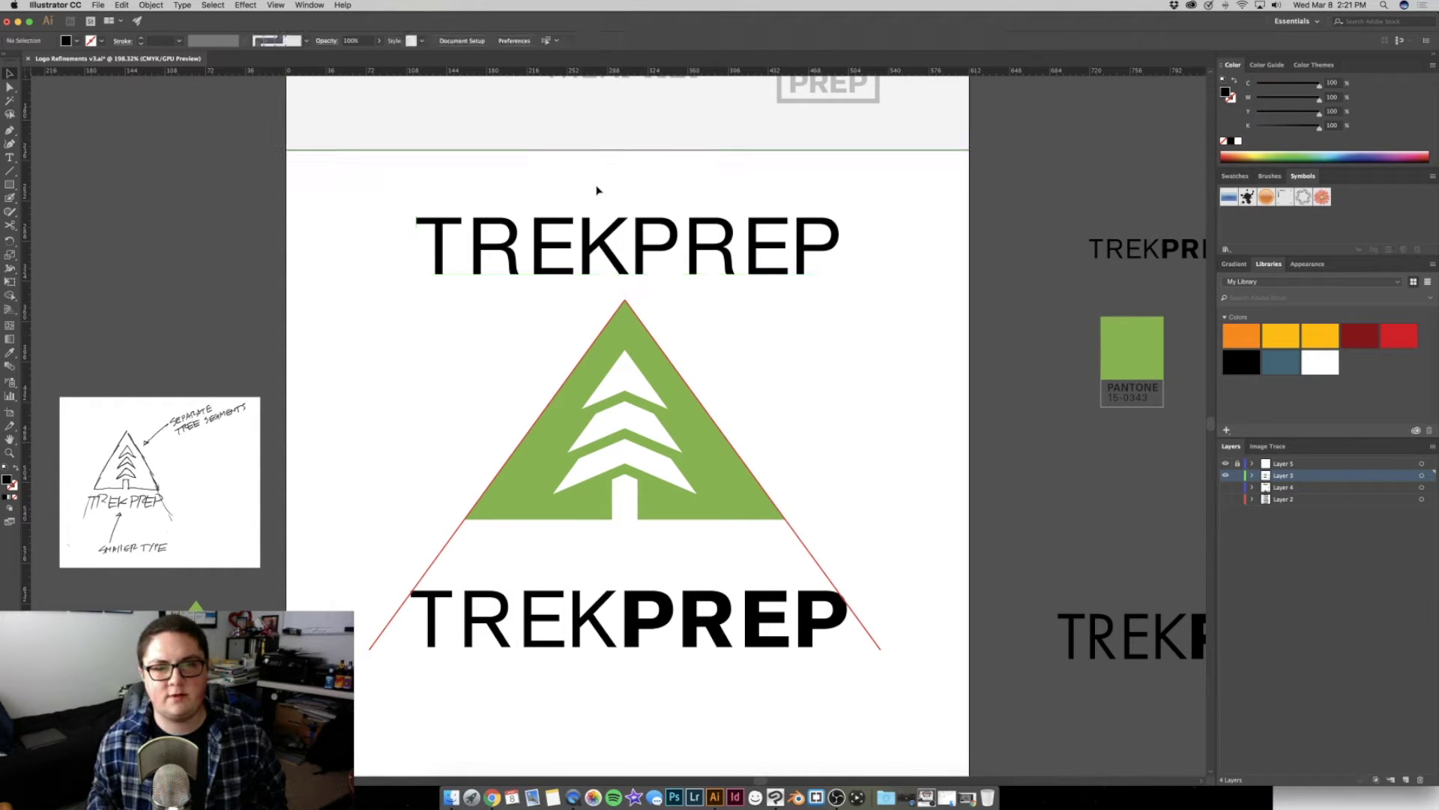
pyautogui.click(479, 40)
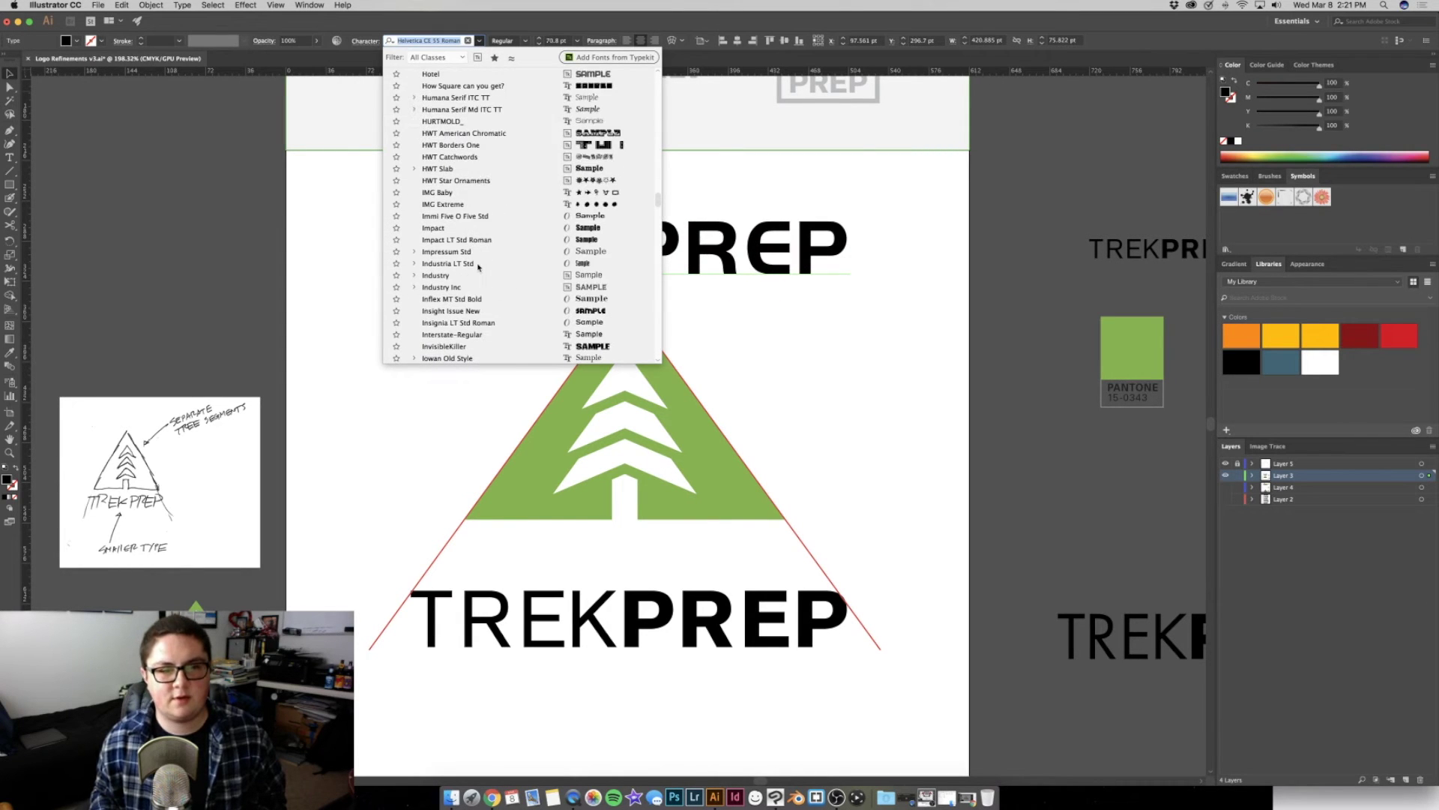
# Filter the font list with 'cond' to show condensed typefaces for the upper TREKPREP copy
pyautogui.doubleClick(450, 42)
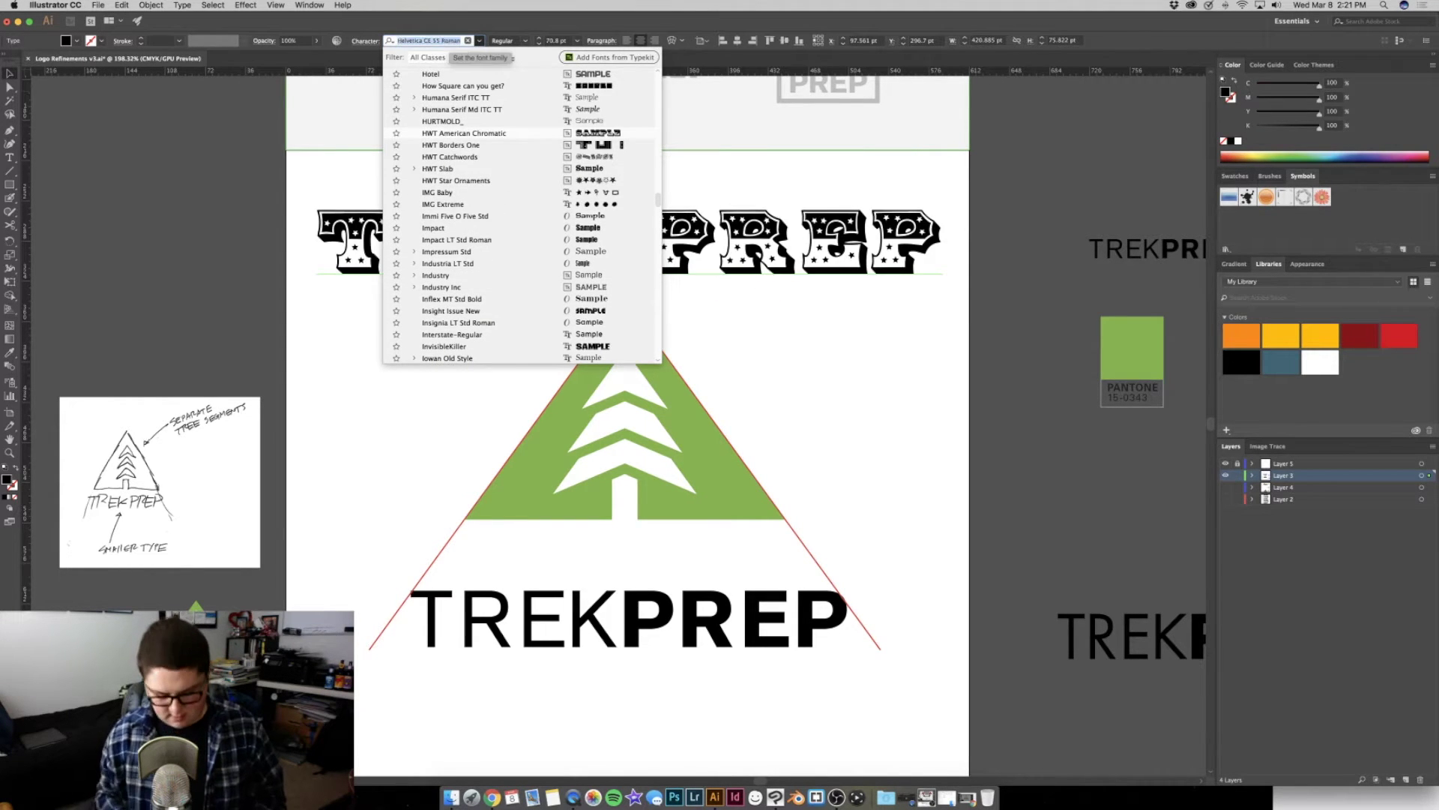
pyautogui.write('condens')
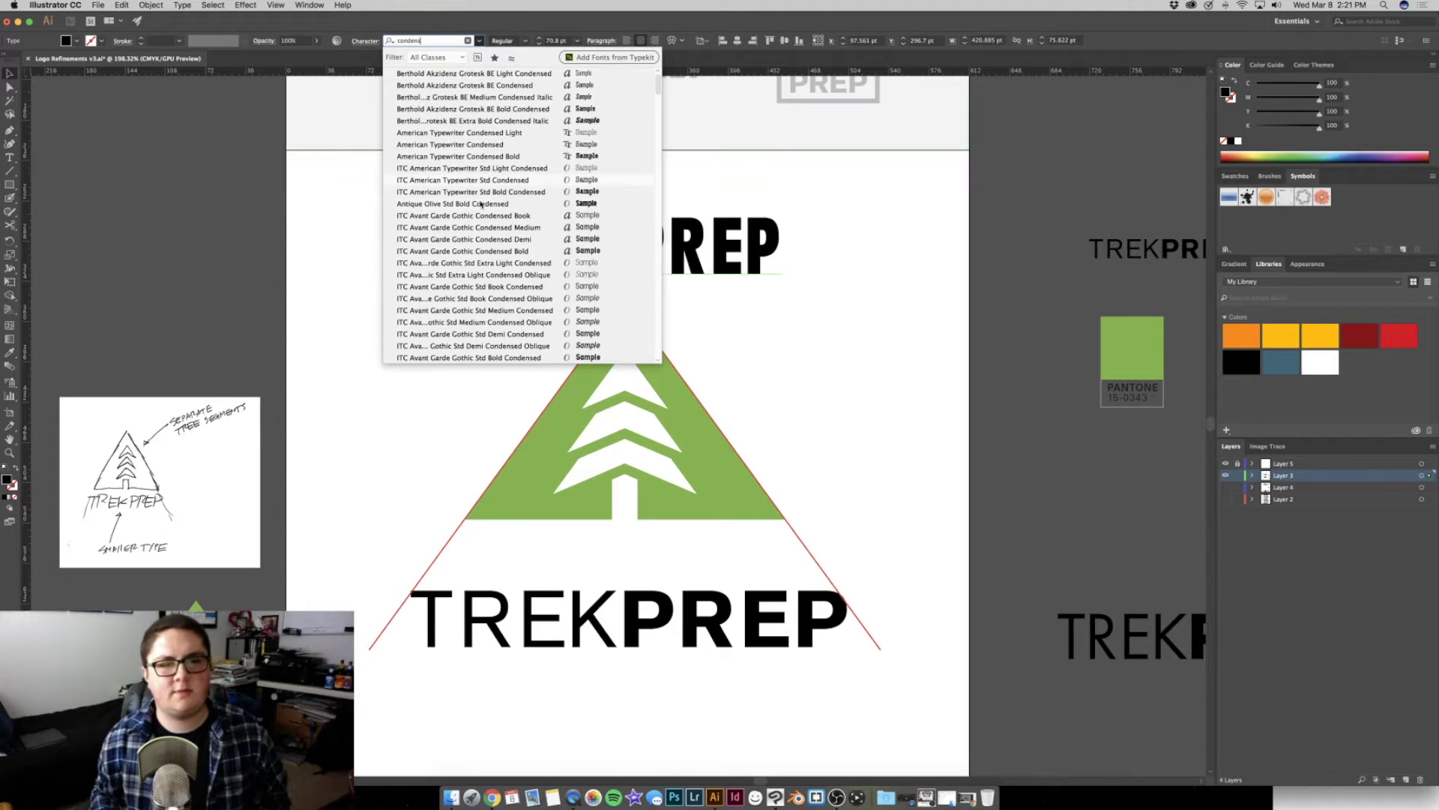
pyautogui.click(749, 161)
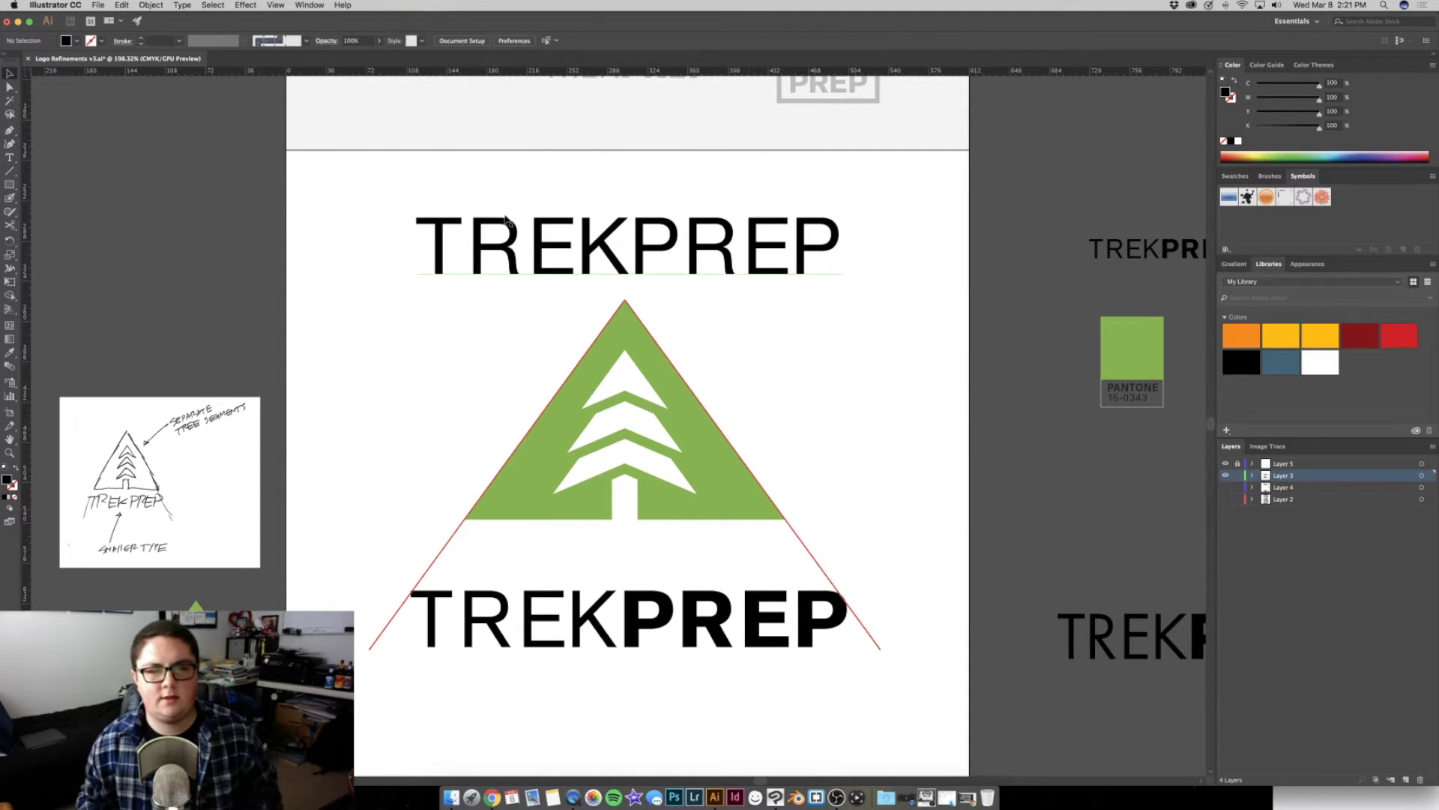
pyautogui.scroll(10, 600, 375)
pyautogui.click(491, 550)
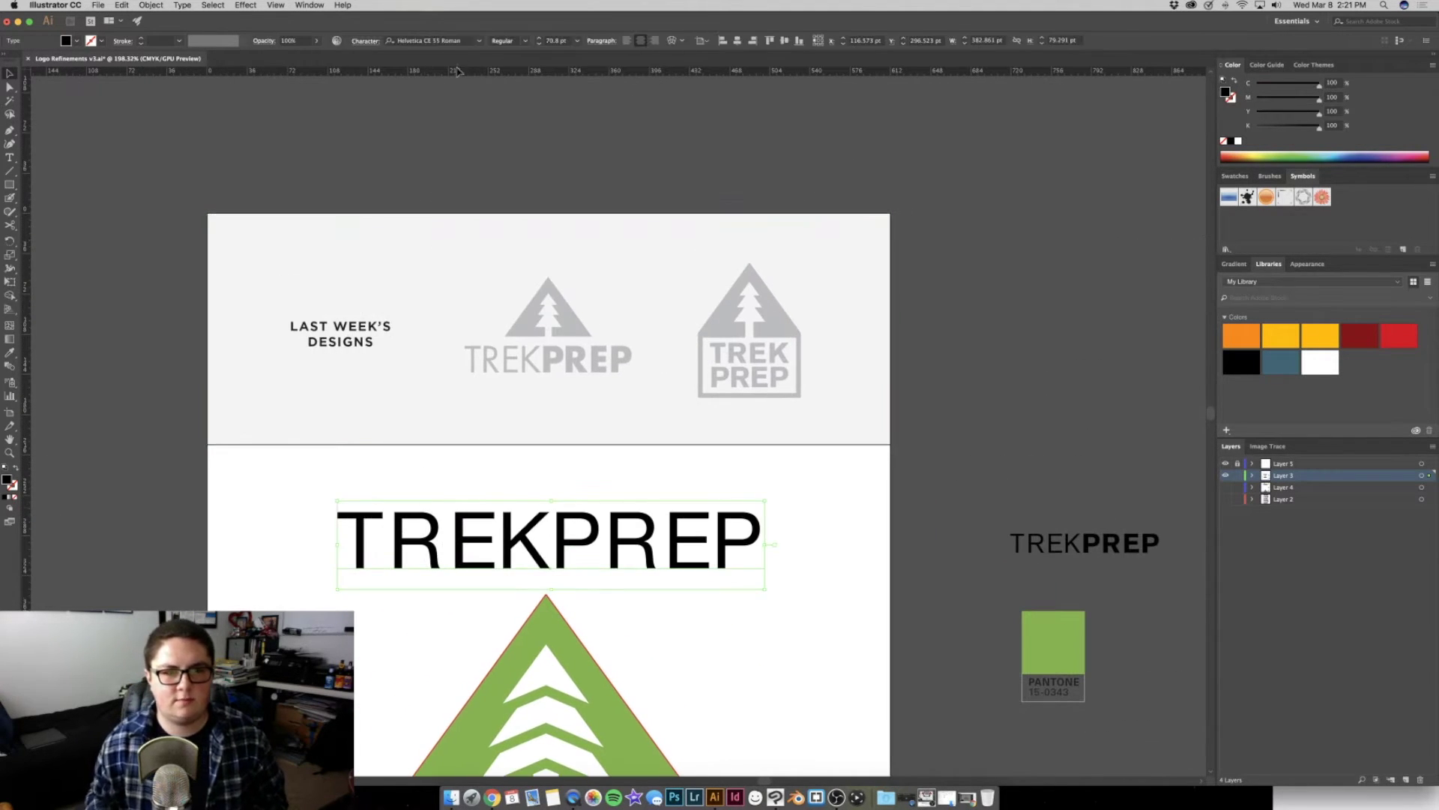
pyautogui.click(479, 40)
pyautogui.write('cod')
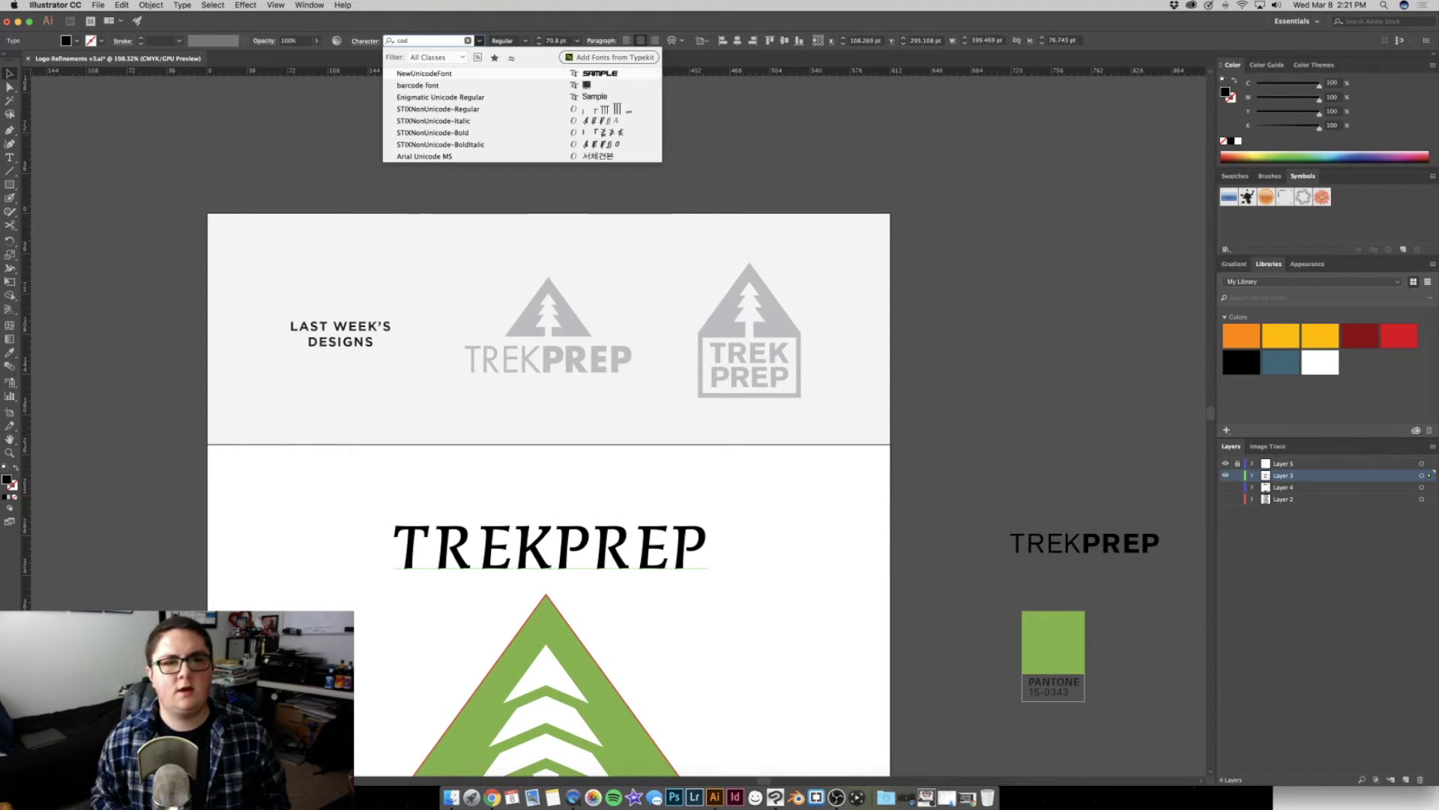
pyautogui.press('BackSpace')
pyautogui.write('ndensed')
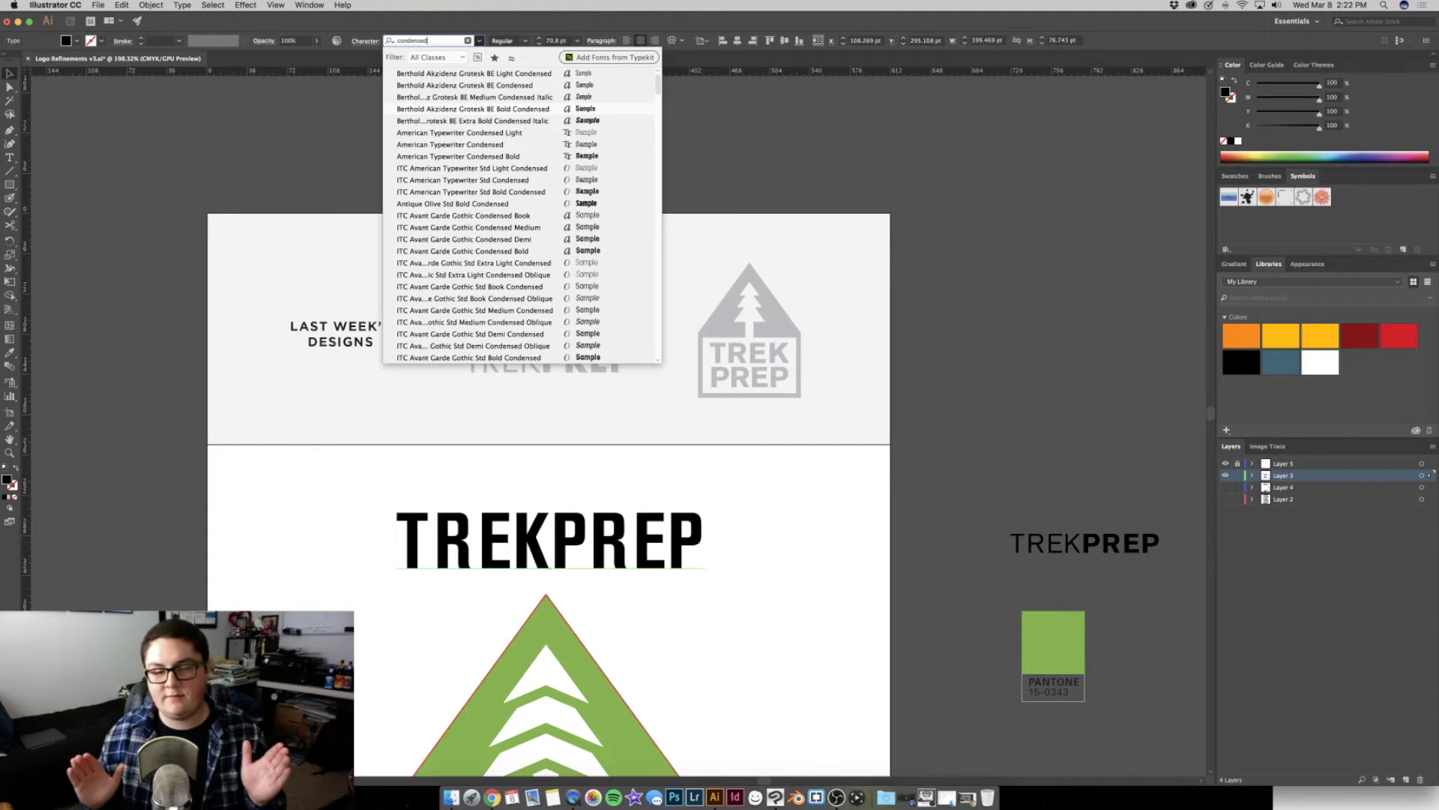
pyautogui.press('Down')
pyautogui.press('Down')
pyautogui.press('Down')
pyautogui.press('Down')
pyautogui.press('Down')
pyautogui.press('Down')
pyautogui.press('Down')
pyautogui.press('Down')
pyautogui.press('Down')
pyautogui.press('Down')
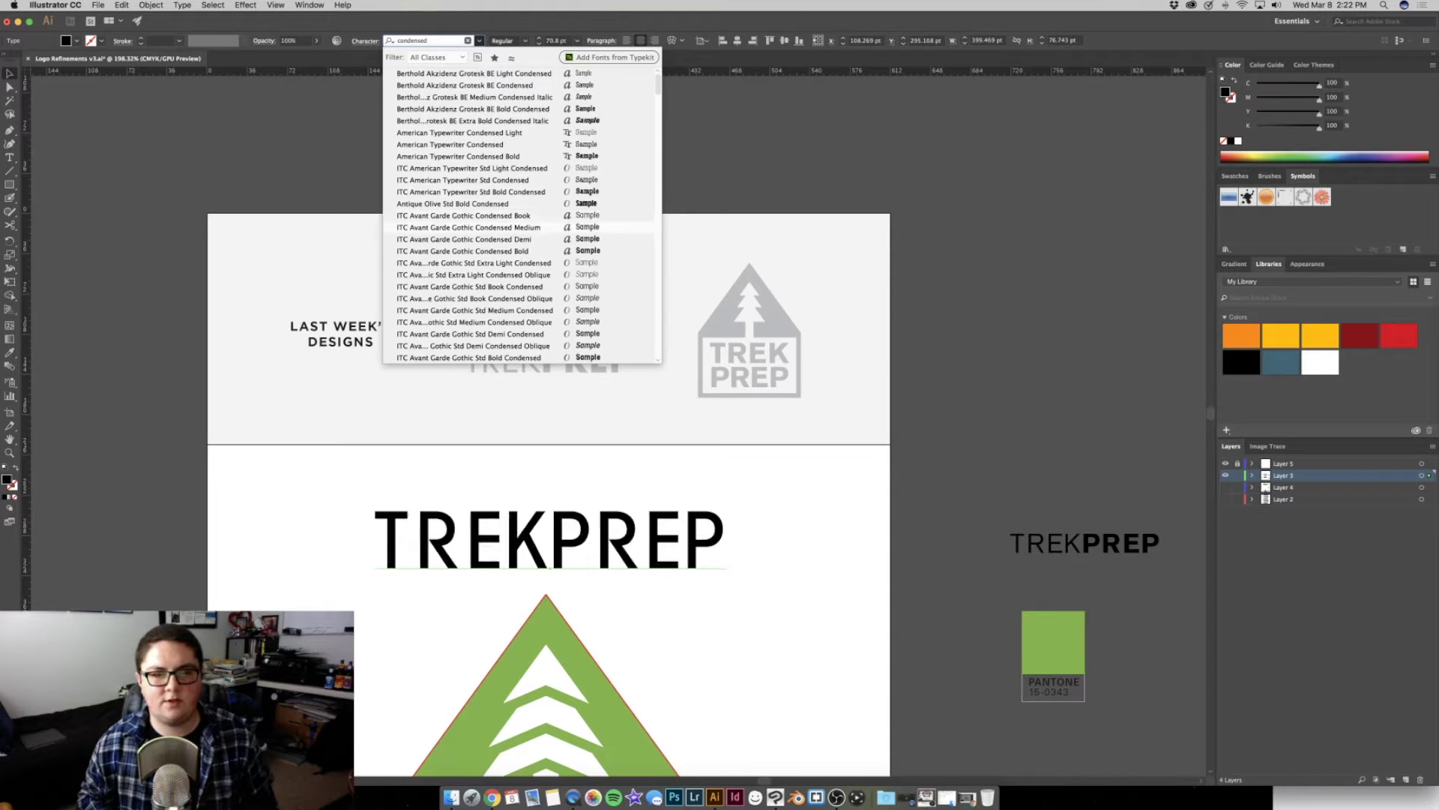
pyautogui.press('Down')
pyautogui.press('Down')
pyautogui.press('Down')
pyautogui.press('Down')
pyautogui.press('Down')
pyautogui.press('Down')
pyautogui.press('Down')
pyautogui.press('Down')
pyautogui.press('Down')
pyautogui.press('Down')
pyautogui.press('Down')
pyautogui.press('Down')
pyautogui.press('Down')
pyautogui.press('Down')
pyautogui.press('Down')
pyautogui.press('Down')
pyautogui.press('Down')
pyautogui.press('Down')
pyautogui.press('Down')
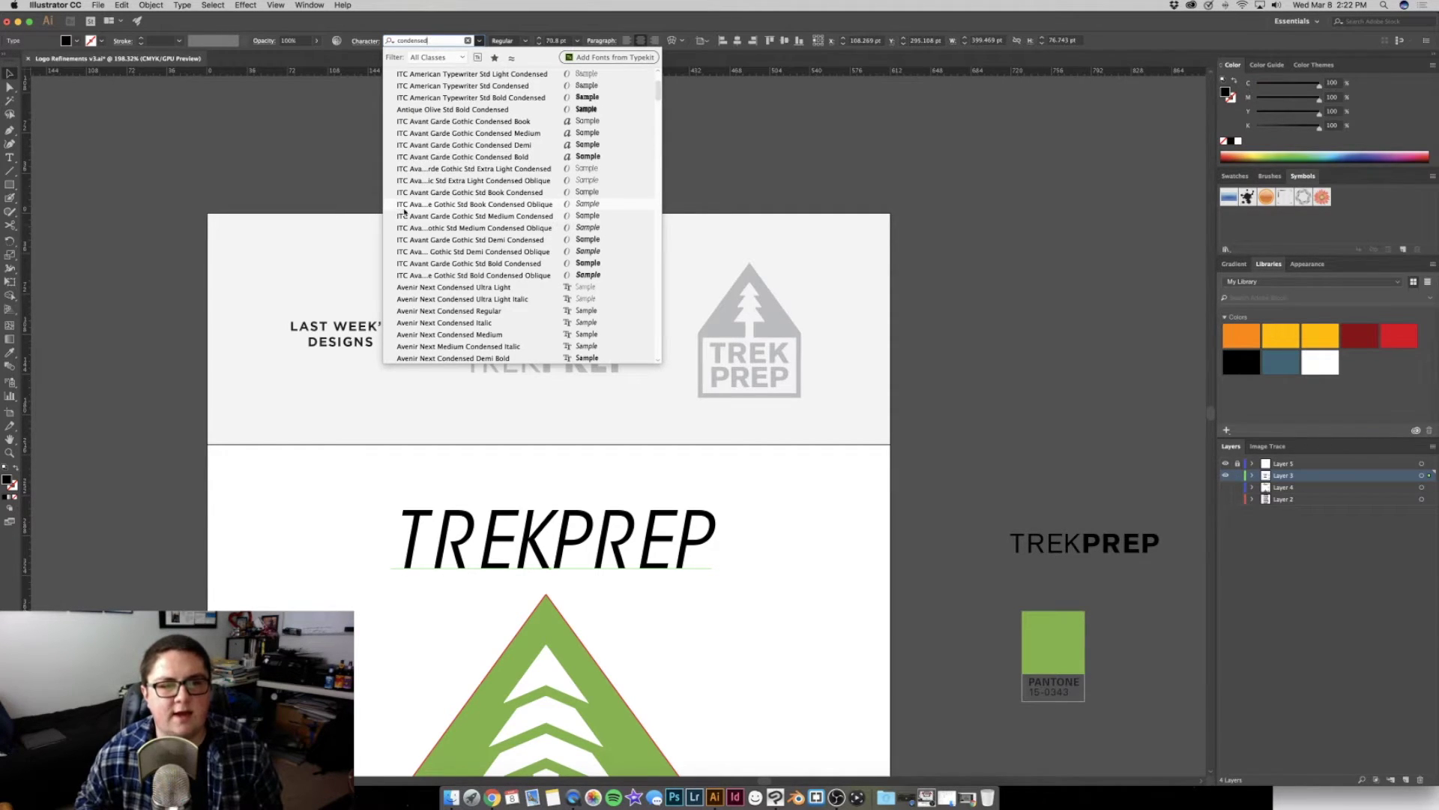
pyautogui.scroll(-2, 405, 212)
pyautogui.press('Down')
pyautogui.press('Down')
pyautogui.press('Down')
pyautogui.press('Down')
pyautogui.press('Down')
pyautogui.press('Down')
pyautogui.press('Down')
pyautogui.press('Down')
pyautogui.press('Down')
pyautogui.press('Down')
pyautogui.press('Down')
pyautogui.press('Down')
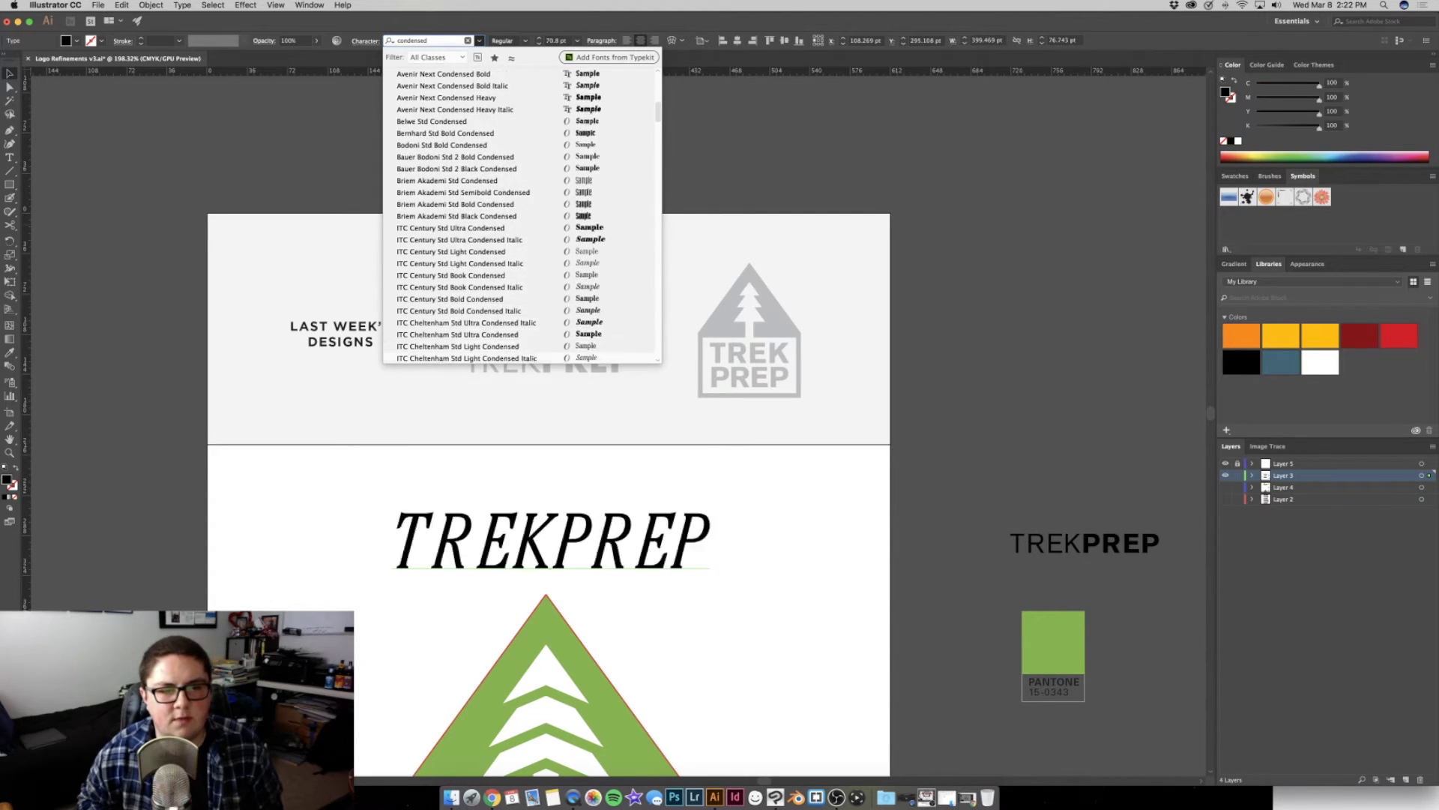
pyautogui.scroll(5, 433, 230)
pyautogui.scroll(-5, 433, 230)
pyautogui.scroll(-5, 433, 230)
pyautogui.scroll(-2, 433, 230)
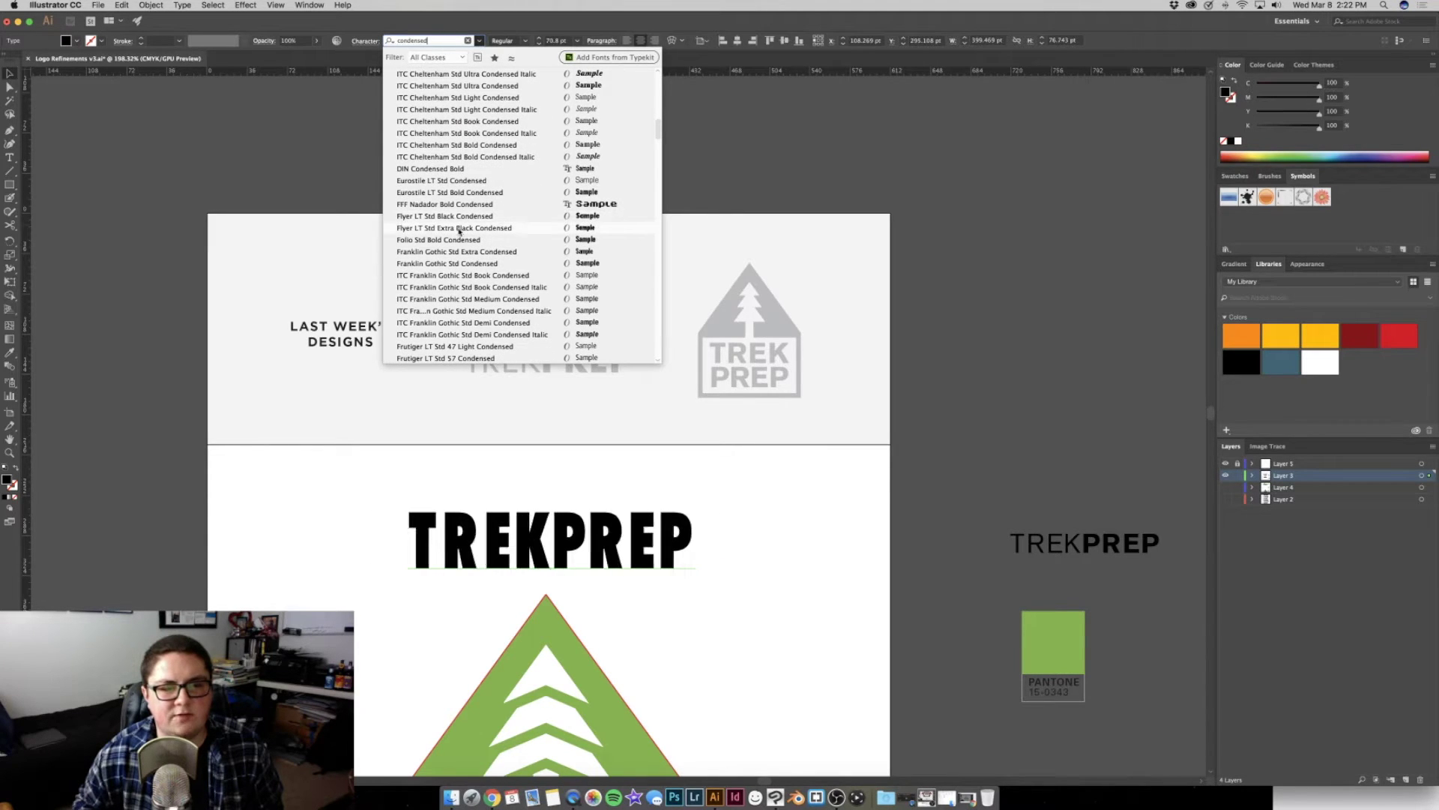
pyautogui.scroll(3, 479, 187)
pyautogui.scroll(3, 495, 153)
pyautogui.scroll(4, 495, 153)
pyautogui.scroll(-5, 487, 194)
pyautogui.scroll(-5, 486, 194)
pyautogui.scroll(-5, 486, 194)
pyautogui.scroll(-5, 487, 193)
pyautogui.scroll(-5, 486, 194)
pyautogui.scroll(-5, 487, 194)
pyautogui.scroll(-5, 486, 193)
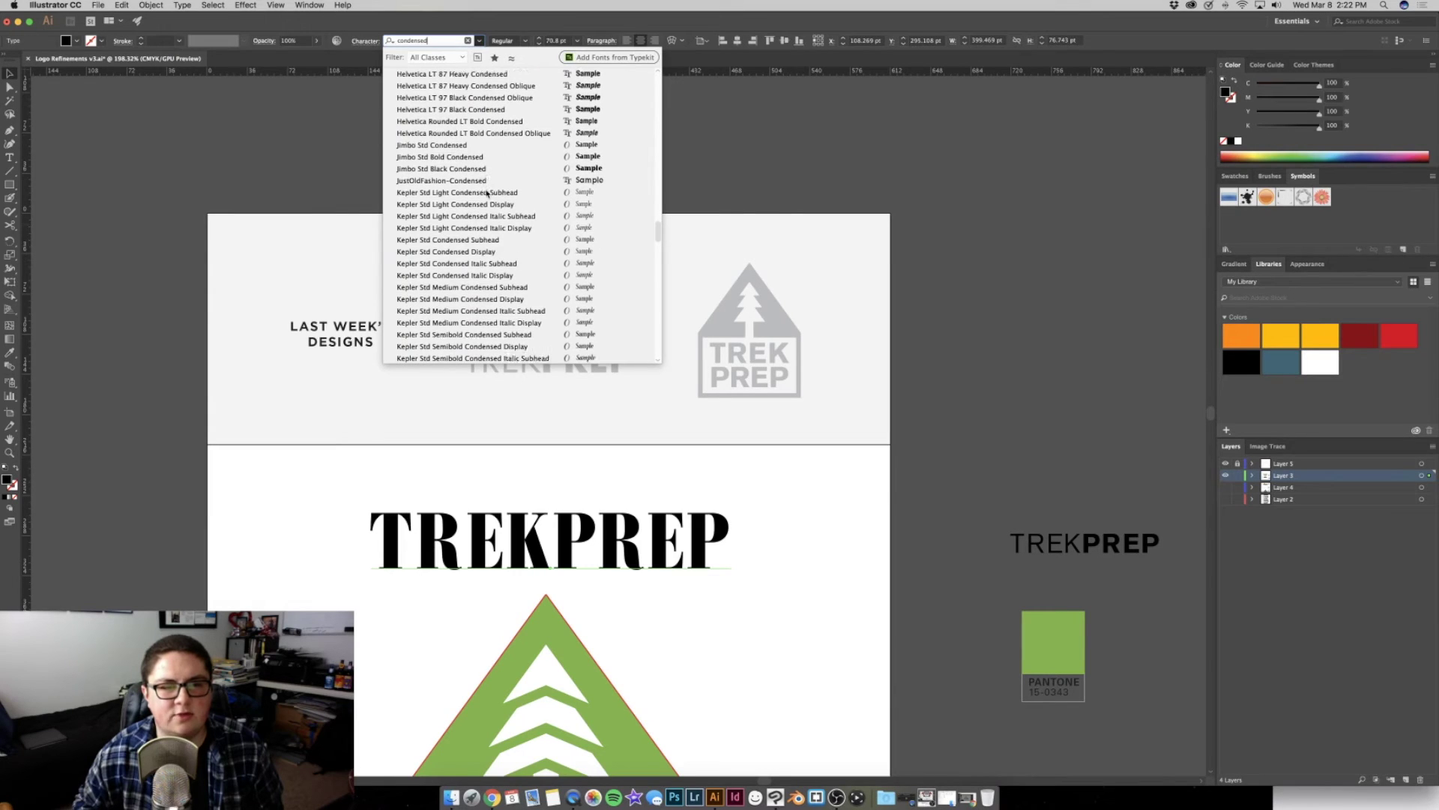
pyautogui.scroll(-5, 487, 193)
pyautogui.scroll(-5, 486, 193)
pyautogui.scroll(-5, 486, 193)
pyautogui.scroll(-5, 486, 194)
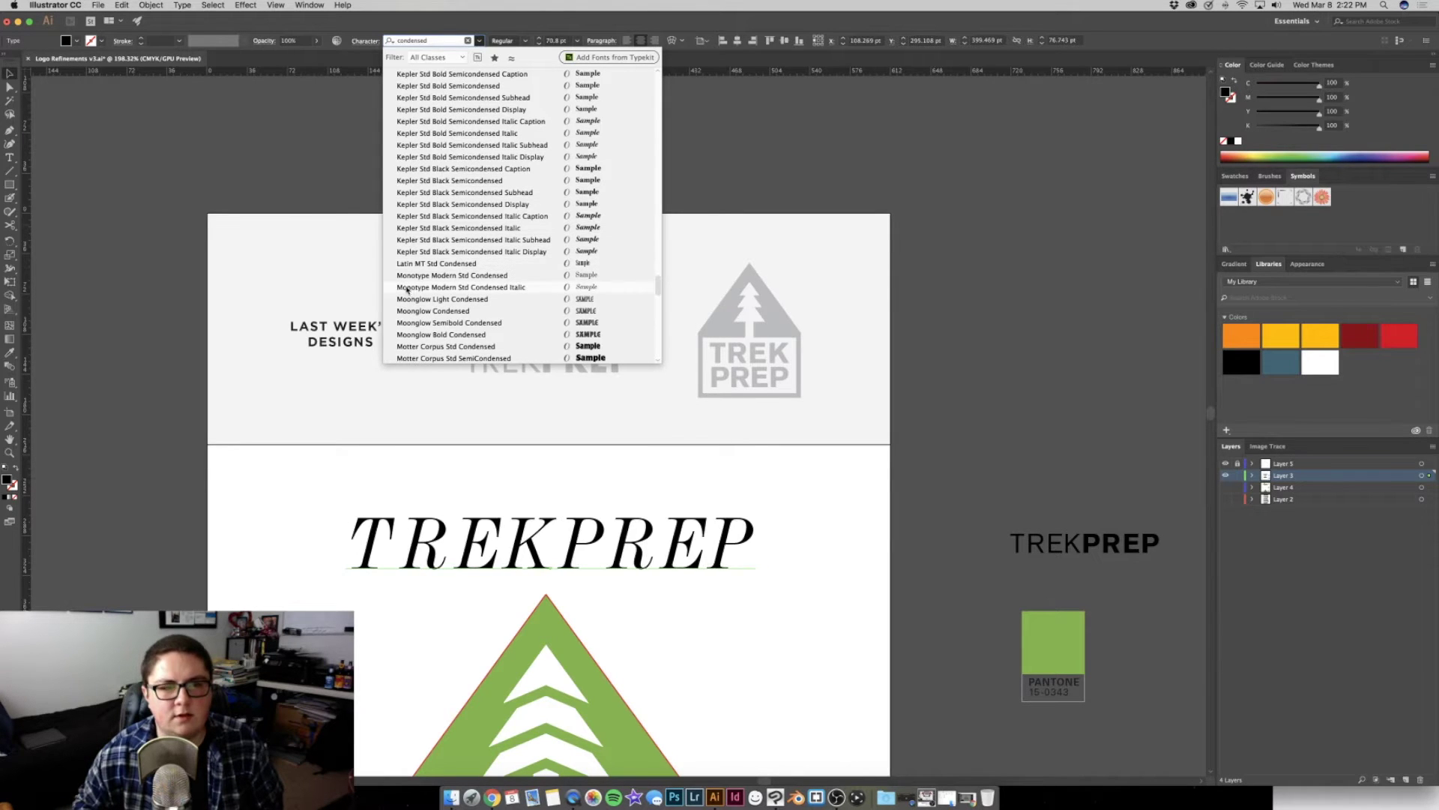
pyautogui.scroll(-5, 420, 277)
pyautogui.scroll(-5, 465, 209)
pyautogui.scroll(-5, 494, 165)
pyautogui.scroll(-5, 508, 145)
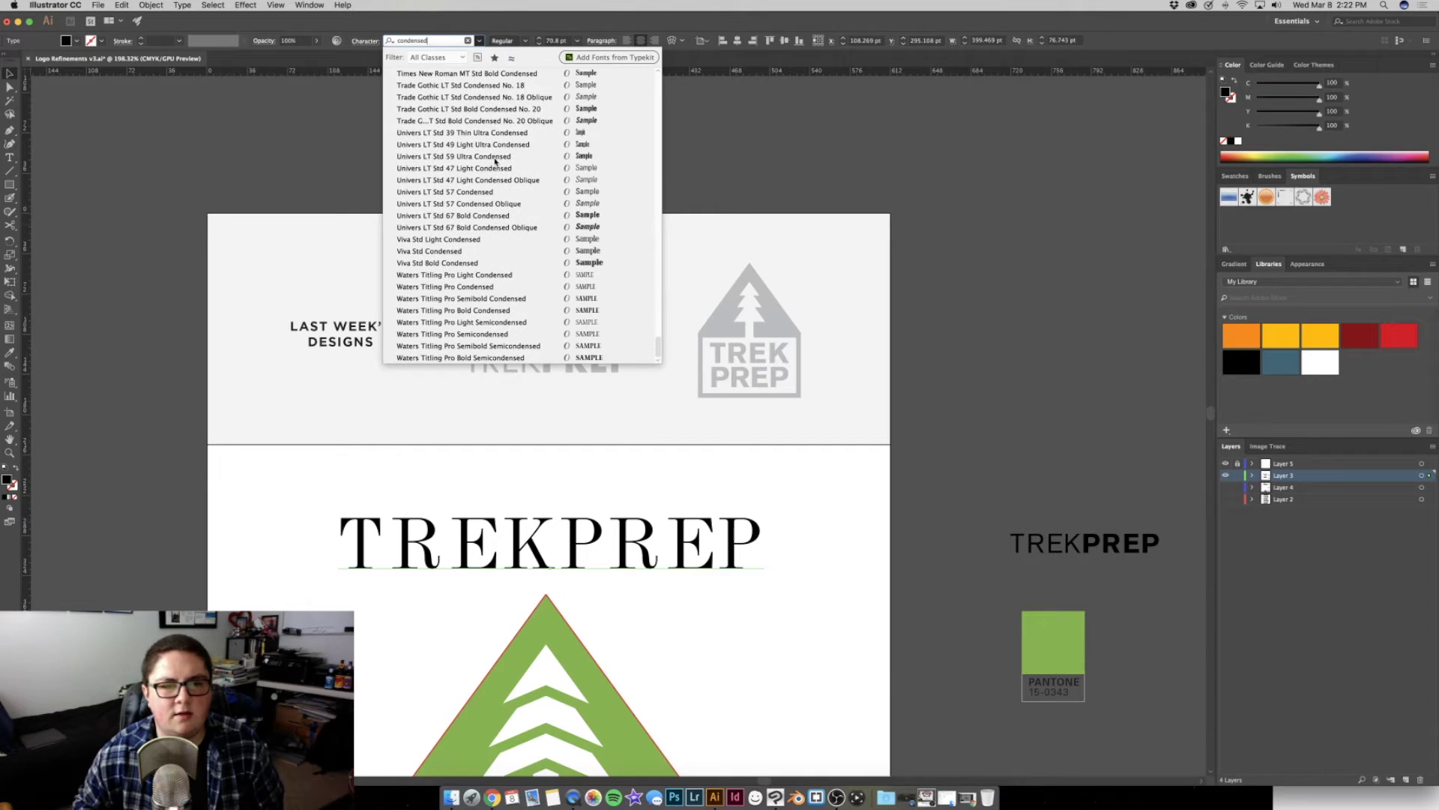
pyautogui.scroll(5, 501, 166)
pyautogui.scroll(3, 506, 172)
pyautogui.scroll(-10, 506, 172)
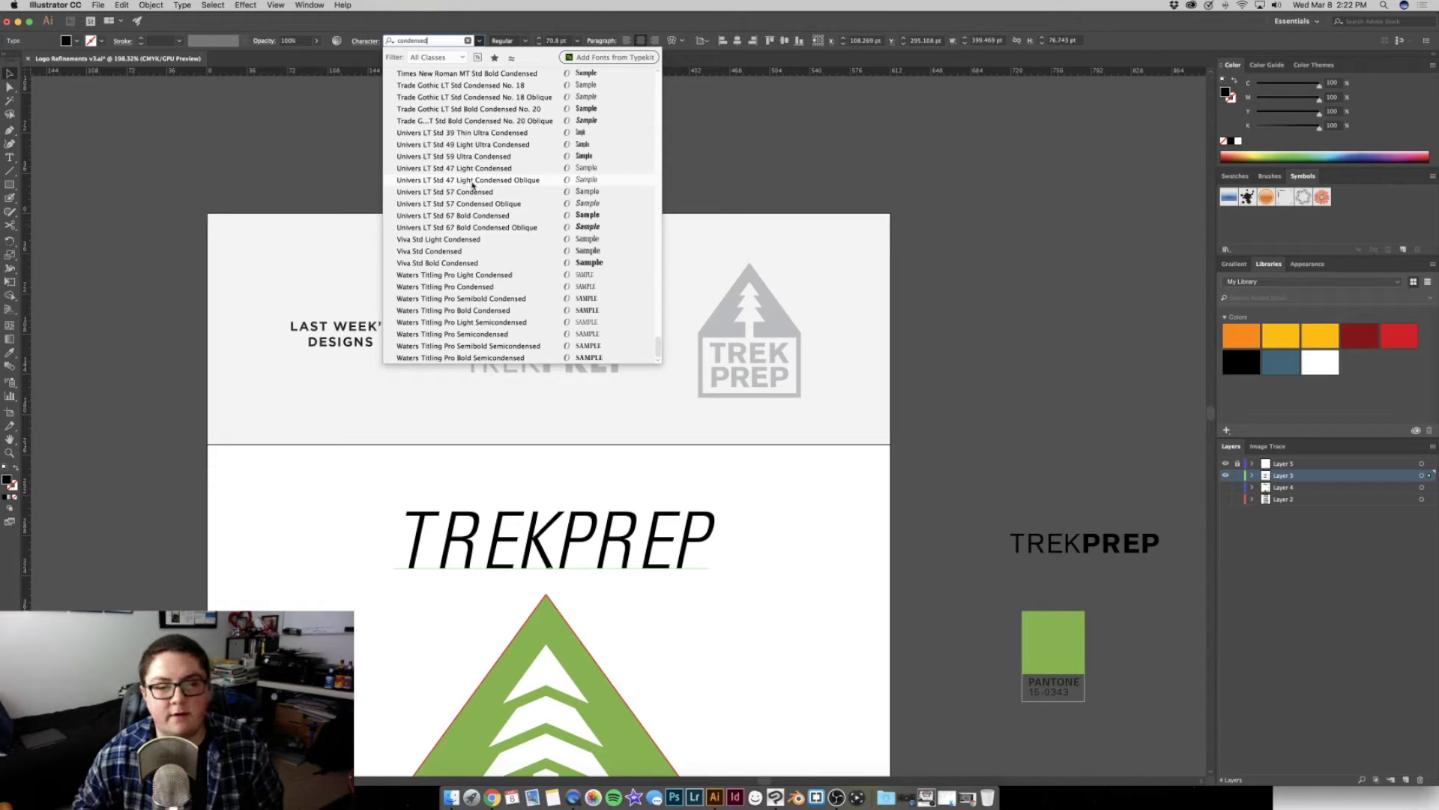
# Browse the condensed font list and apply Avenir Next Condensed Medium to TREKPREP
pyautogui.scroll(5, 476, 189)
pyautogui.scroll(5, 481, 199)
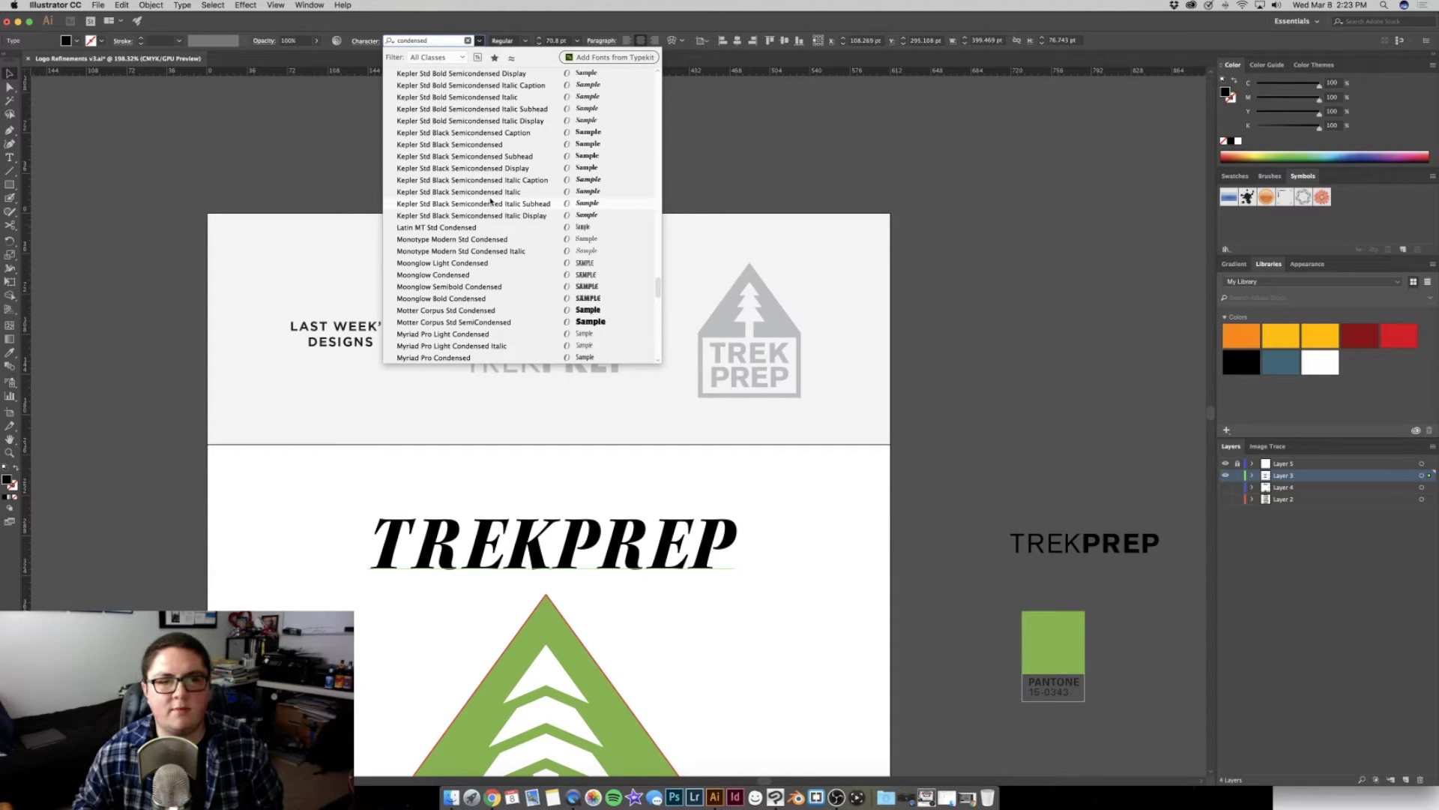
pyautogui.scroll(5, 494, 198)
pyautogui.scroll(5, 498, 191)
pyautogui.scroll(5, 503, 185)
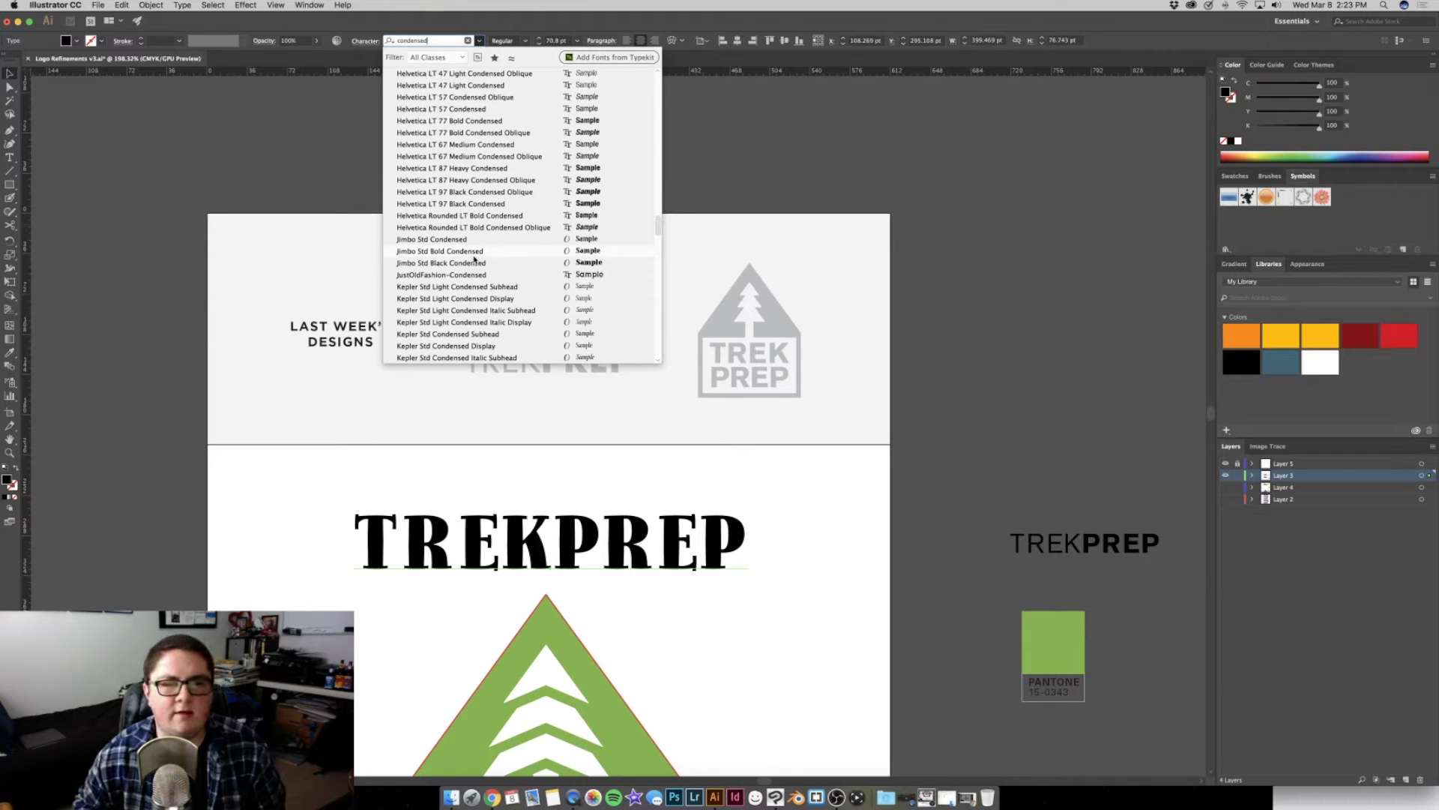
pyautogui.scroll(3, 477, 258)
pyautogui.scroll(5, 477, 257)
pyautogui.scroll(3, 477, 258)
pyautogui.scroll(5, 477, 258)
pyautogui.scroll(5, 477, 257)
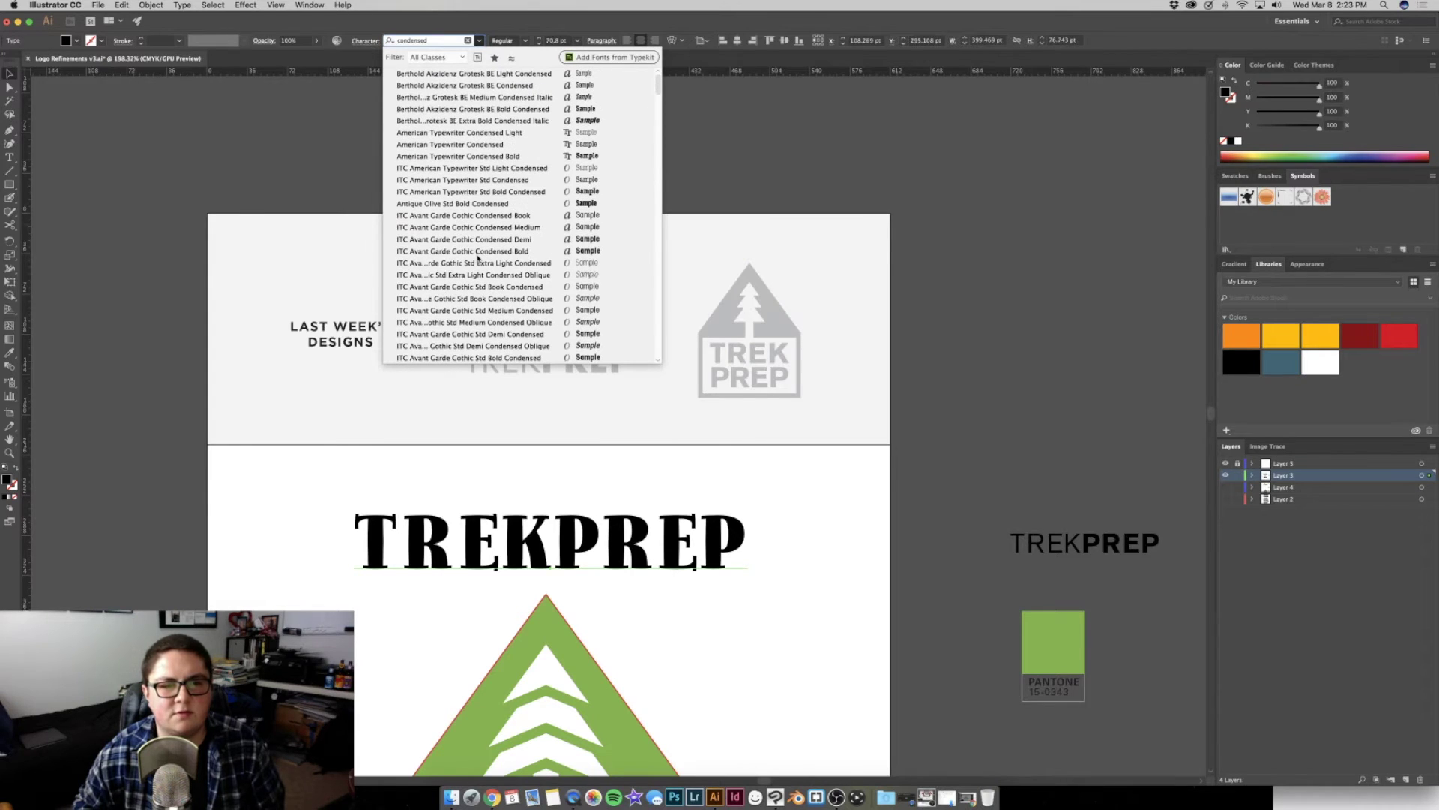
pyautogui.scroll(-5, 478, 257)
pyautogui.scroll(-5, 478, 257)
pyautogui.scroll(-5, 478, 257)
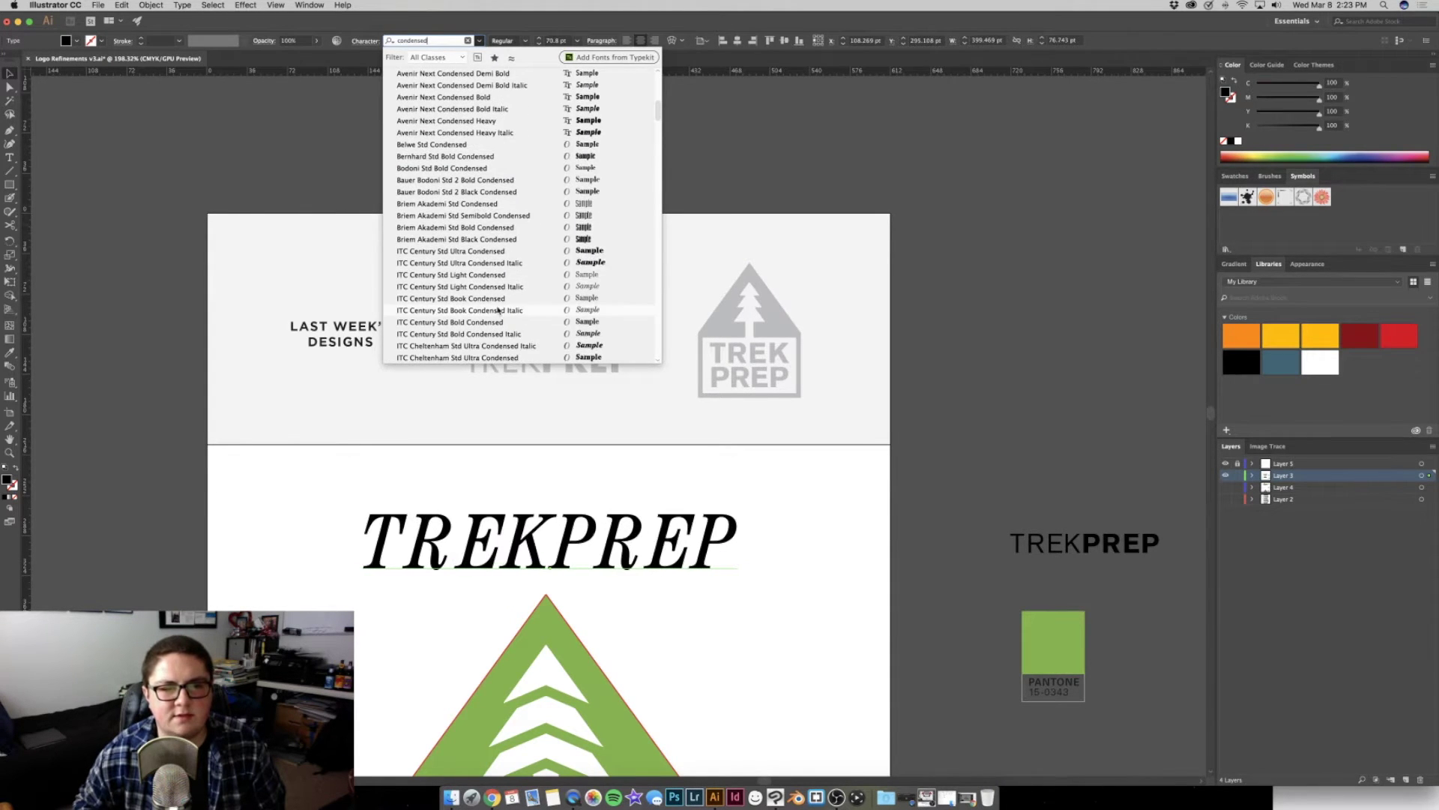
pyautogui.scroll(-3, 502, 322)
pyautogui.scroll(-3, 506, 321)
pyautogui.scroll(-3, 518, 316)
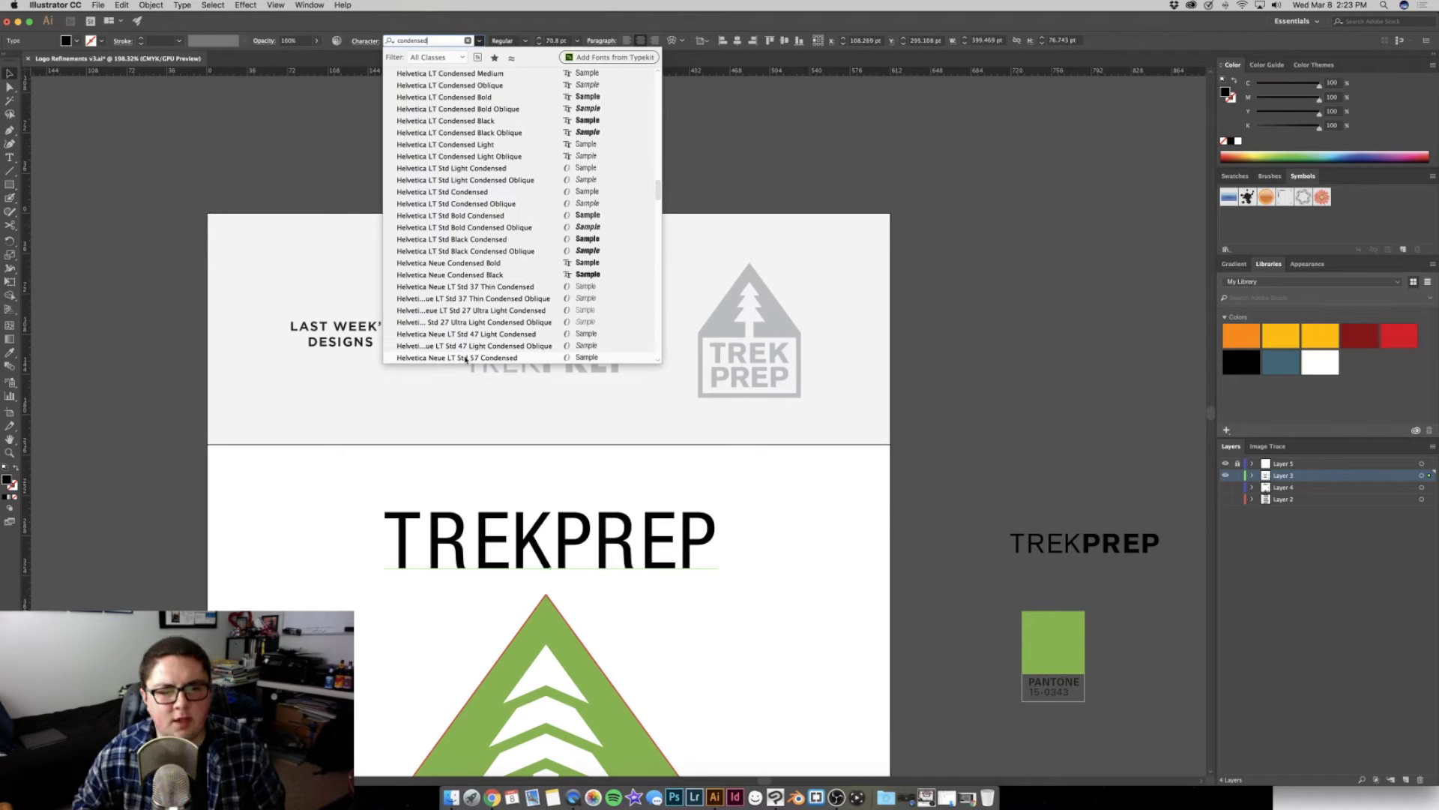
pyautogui.scroll(-5, 480, 354)
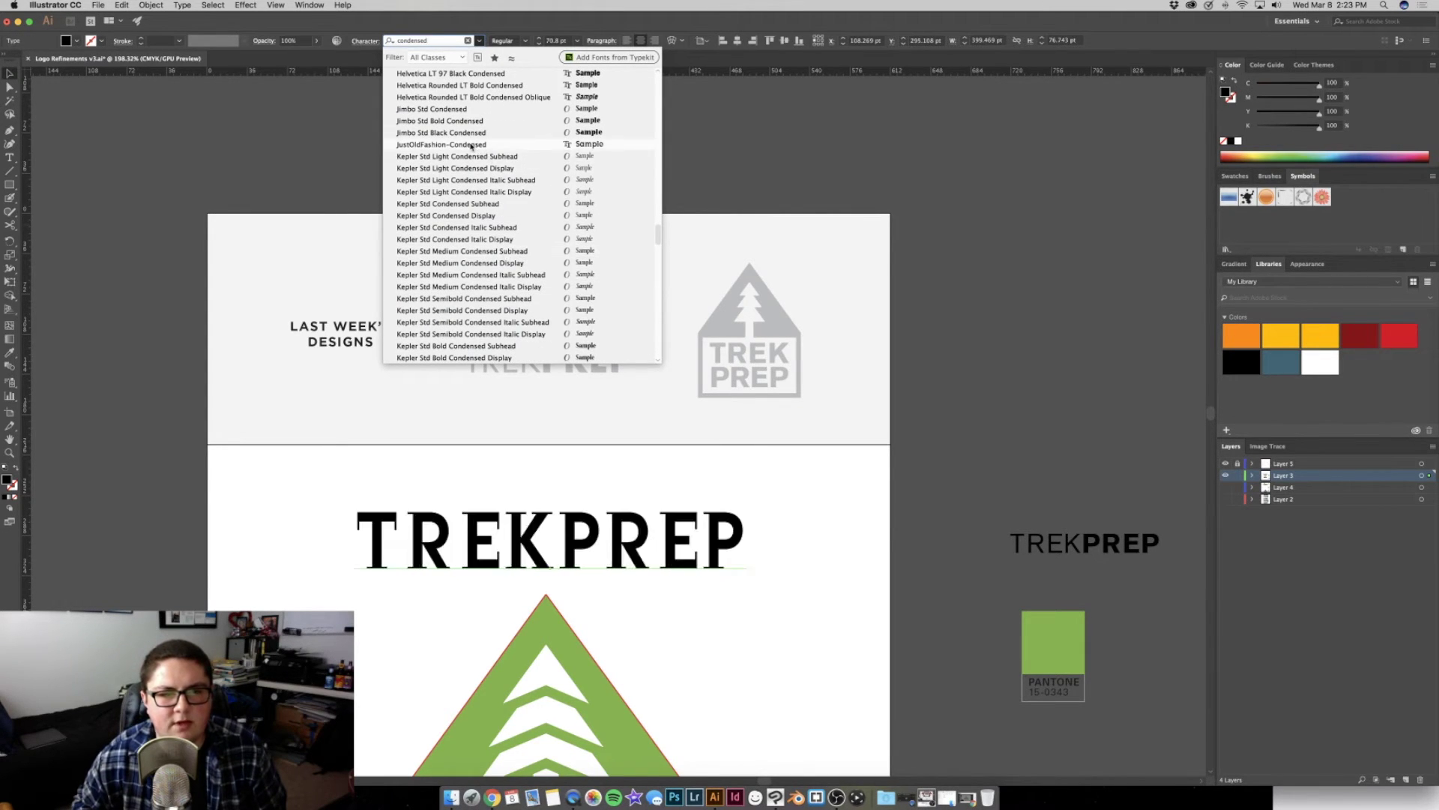
pyautogui.scroll(-5, 513, 254)
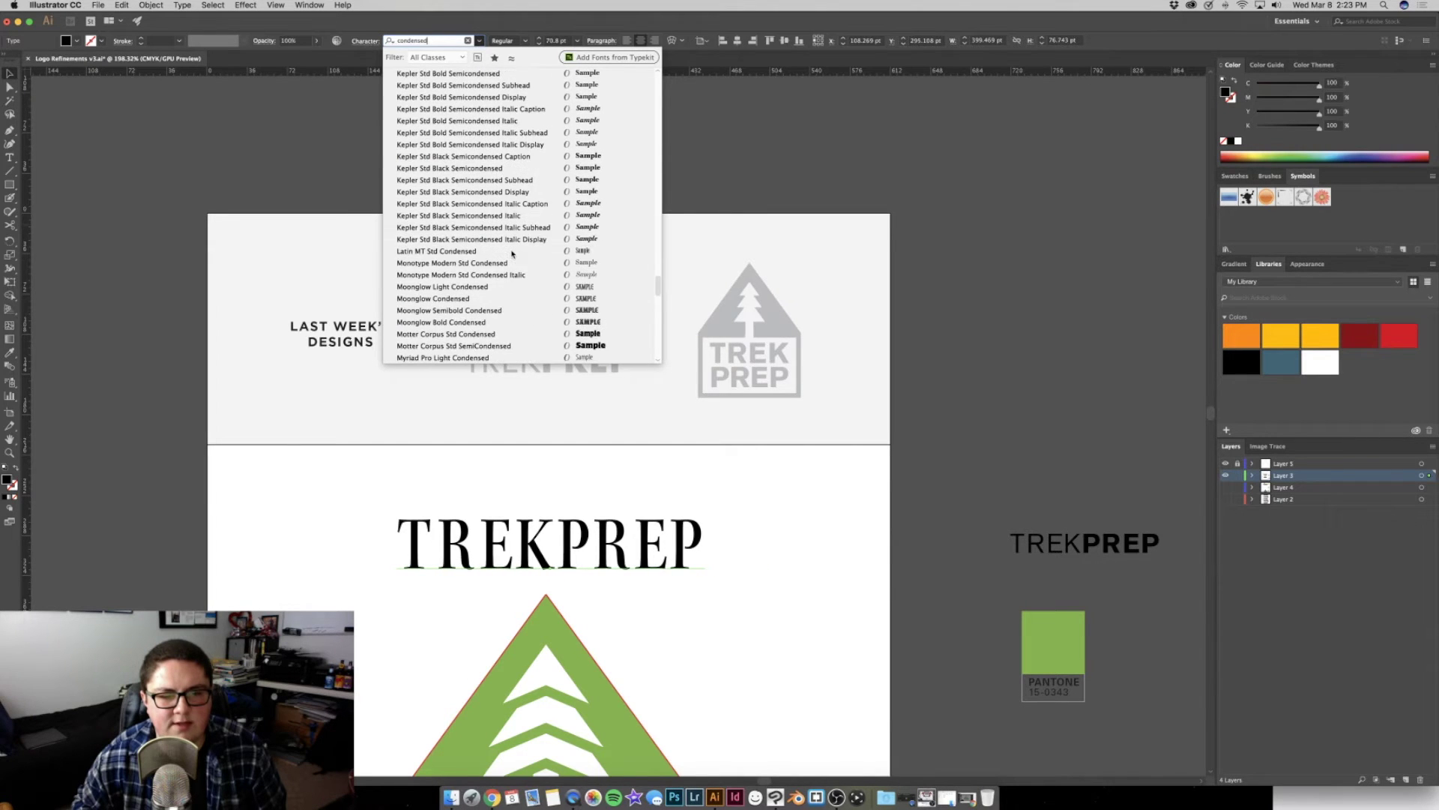
pyautogui.scroll(-8, 495, 273)
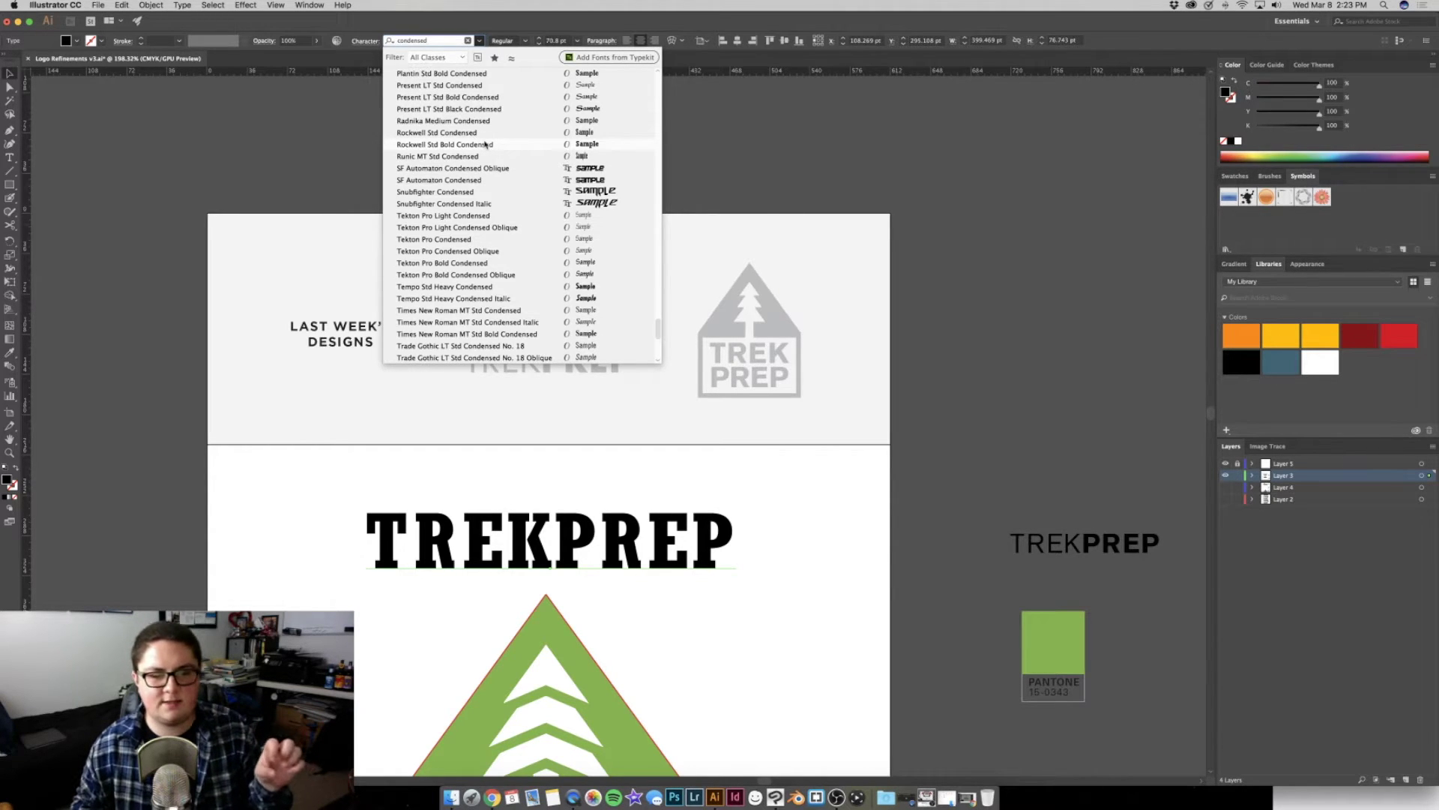
pyautogui.scroll(2, 485, 143)
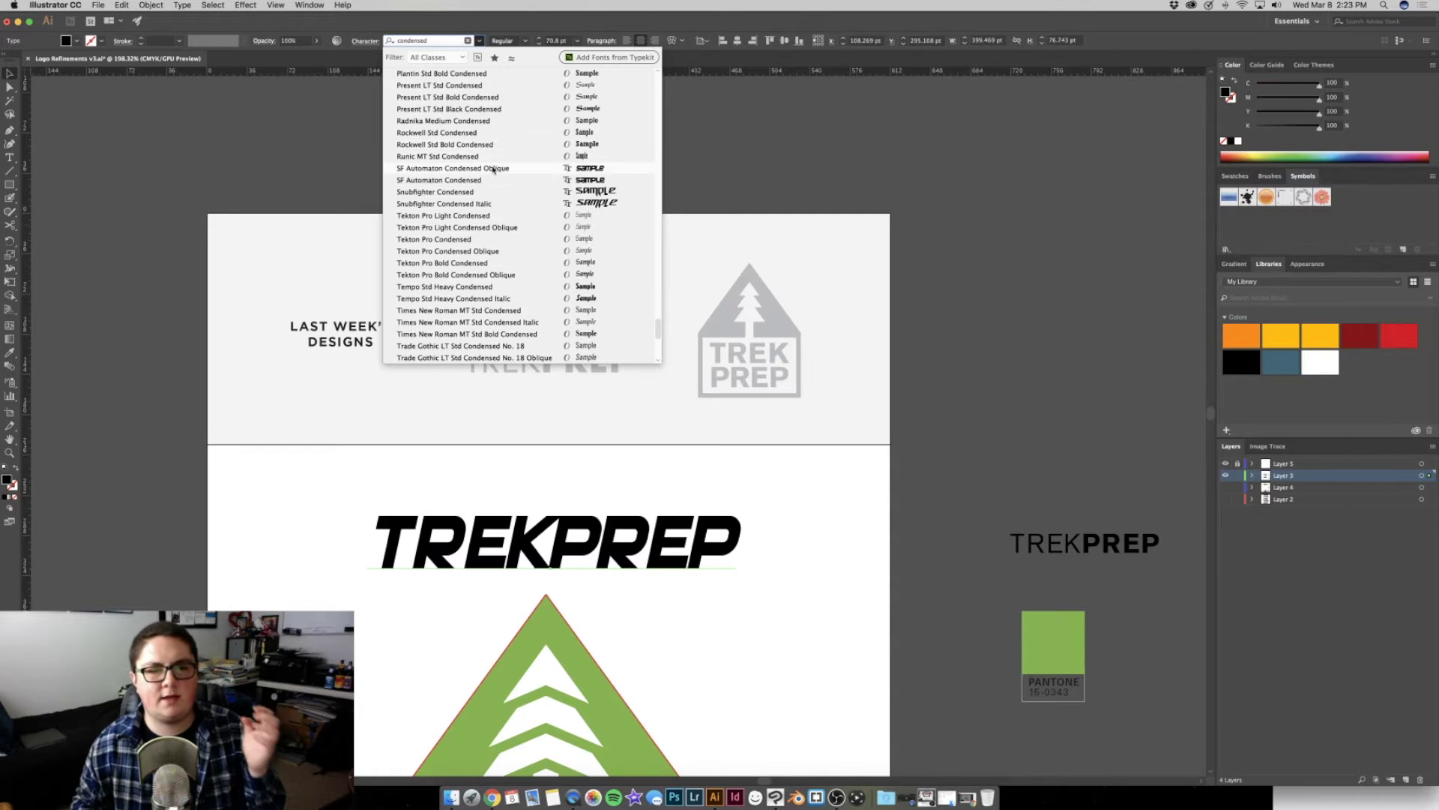
pyautogui.scroll(5, 493, 170)
pyautogui.scroll(3, 494, 169)
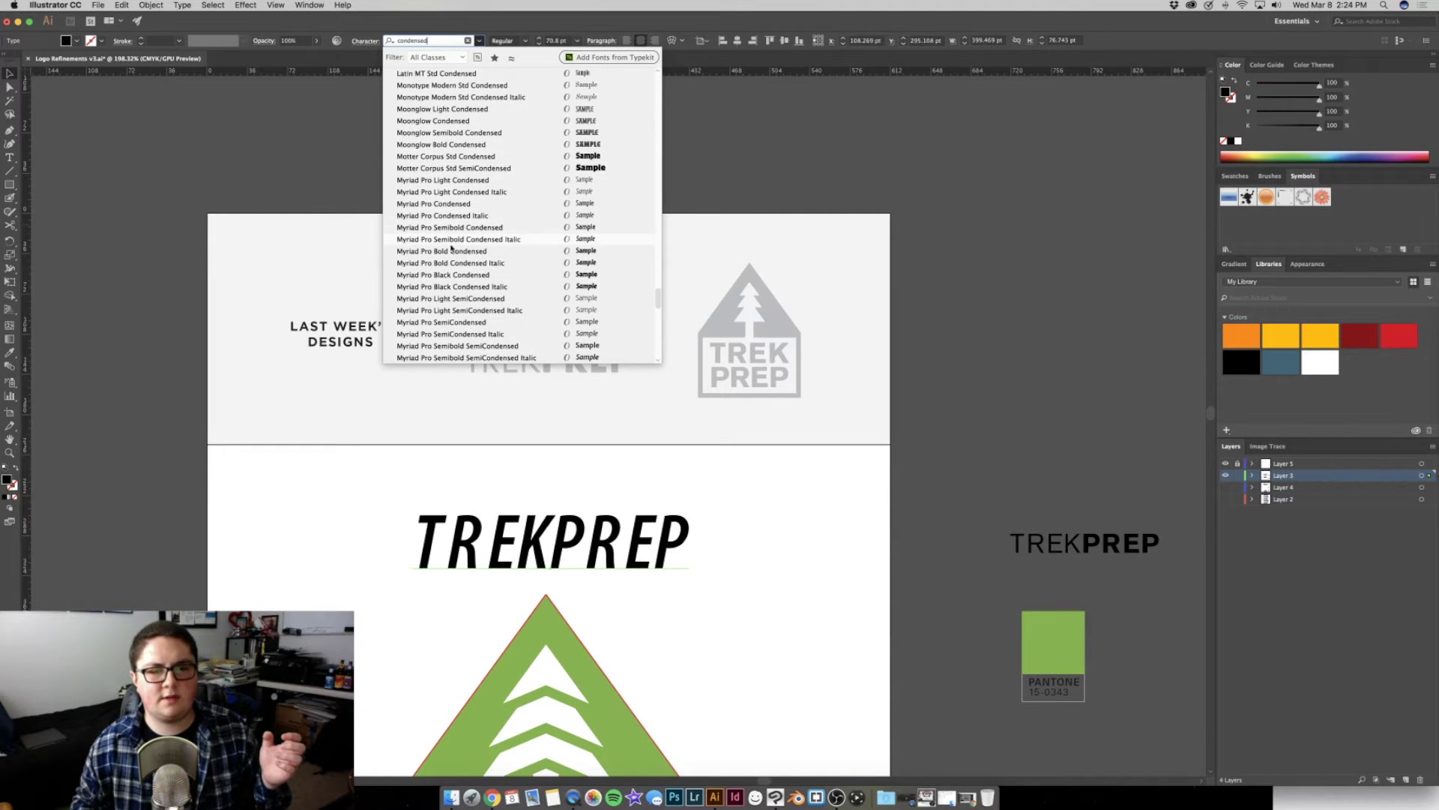
pyautogui.scroll(1, 473, 215)
pyautogui.scroll(5, 472, 213)
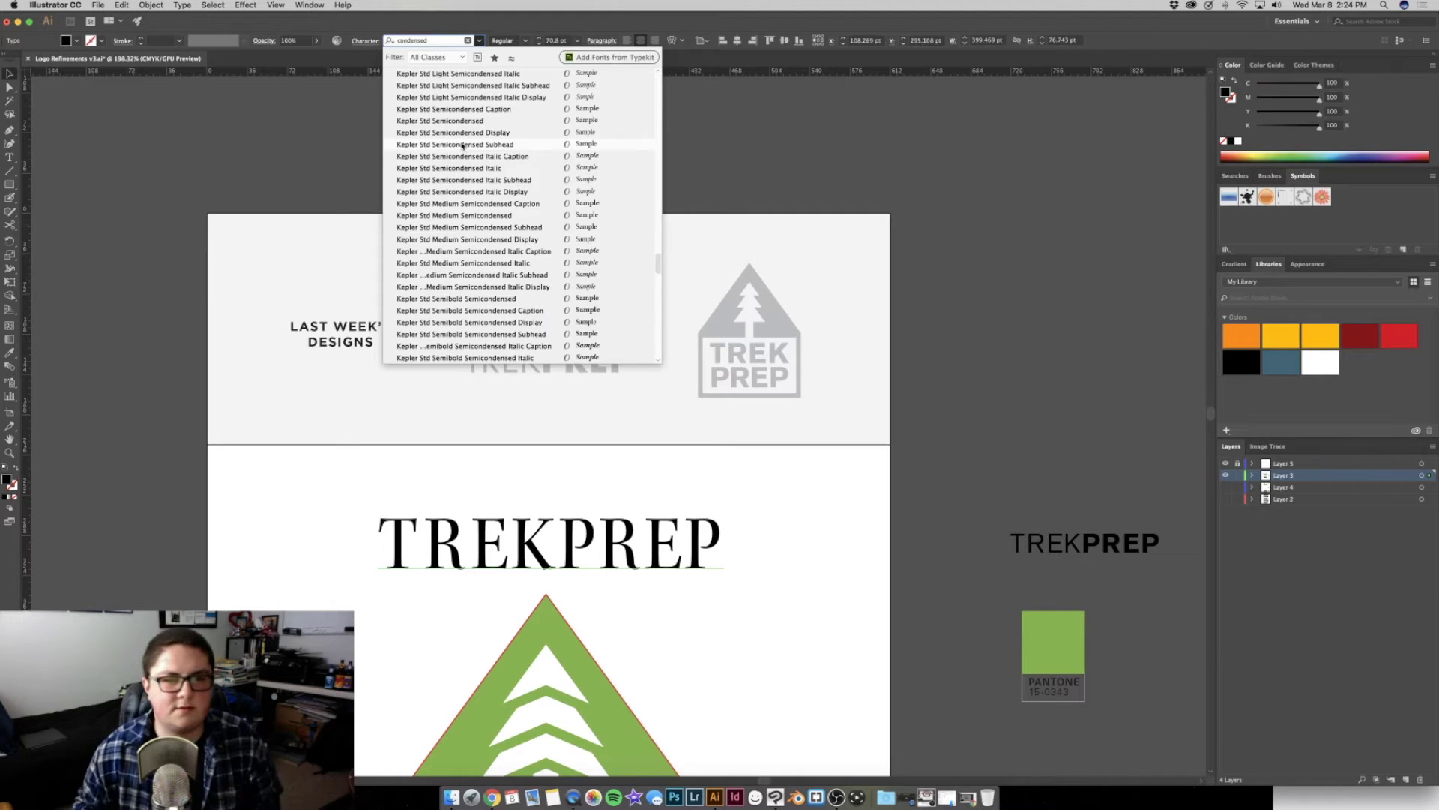
pyautogui.scroll(-10, 475, 193)
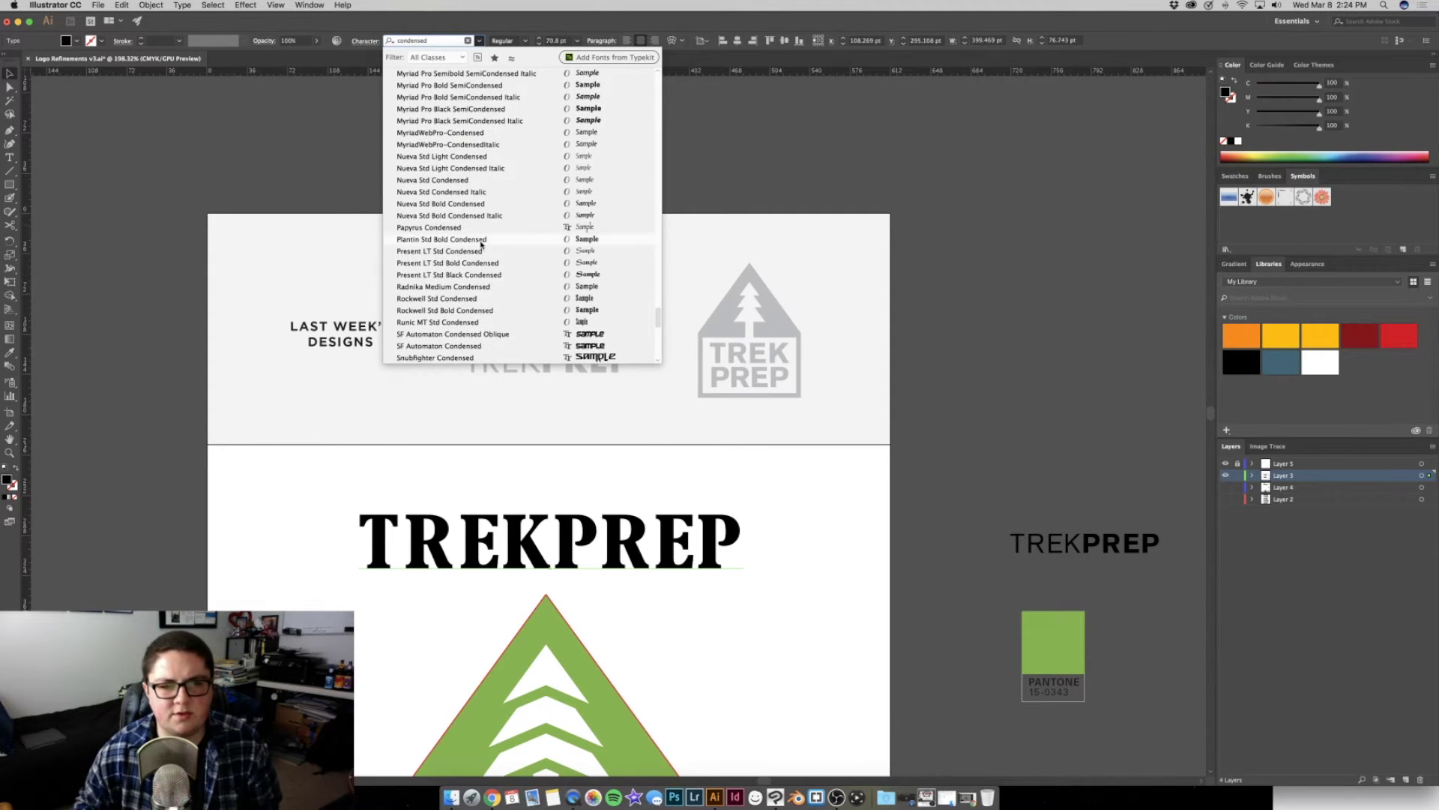
pyautogui.scroll(-10, 482, 243)
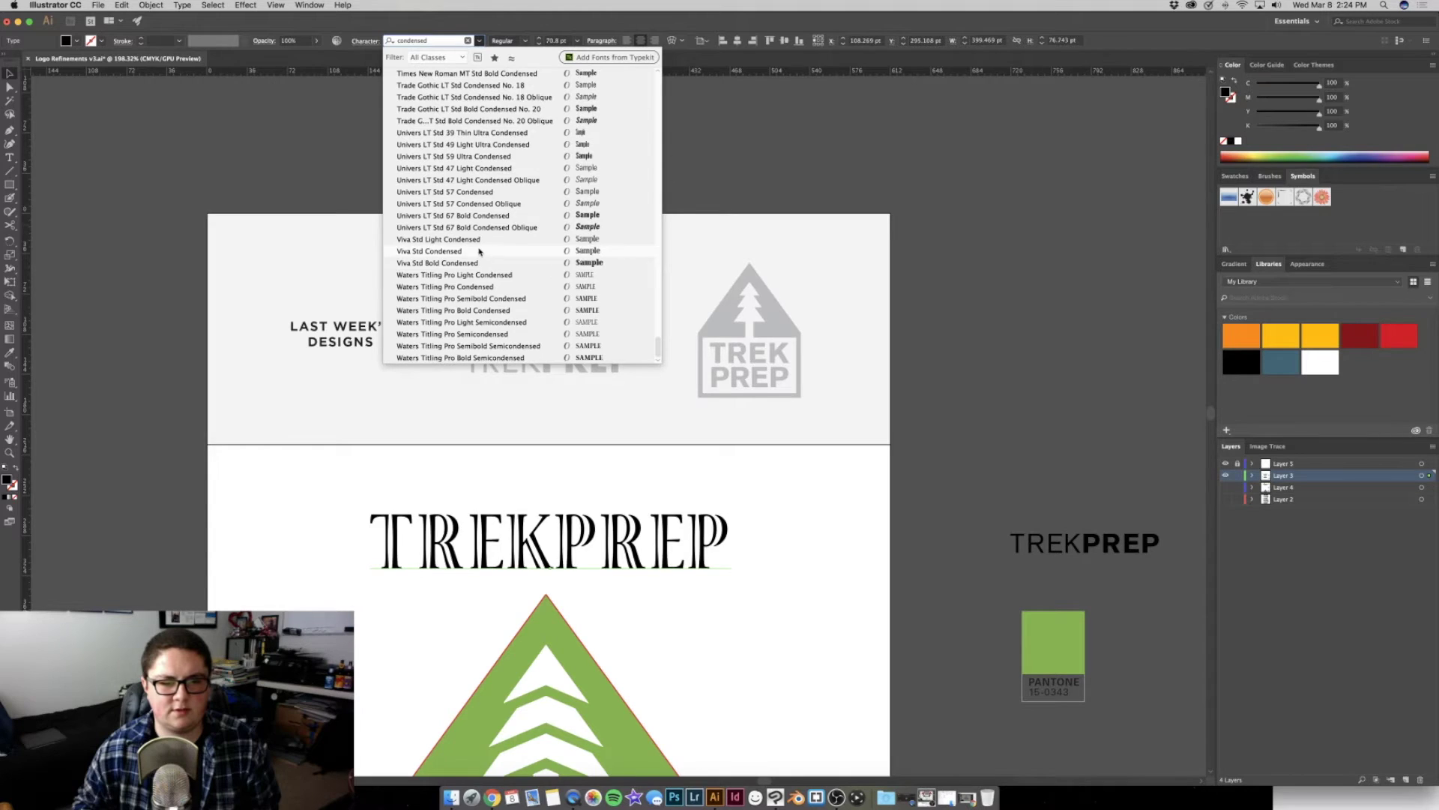
pyautogui.scroll(5, 487, 292)
pyautogui.scroll(5, 499, 303)
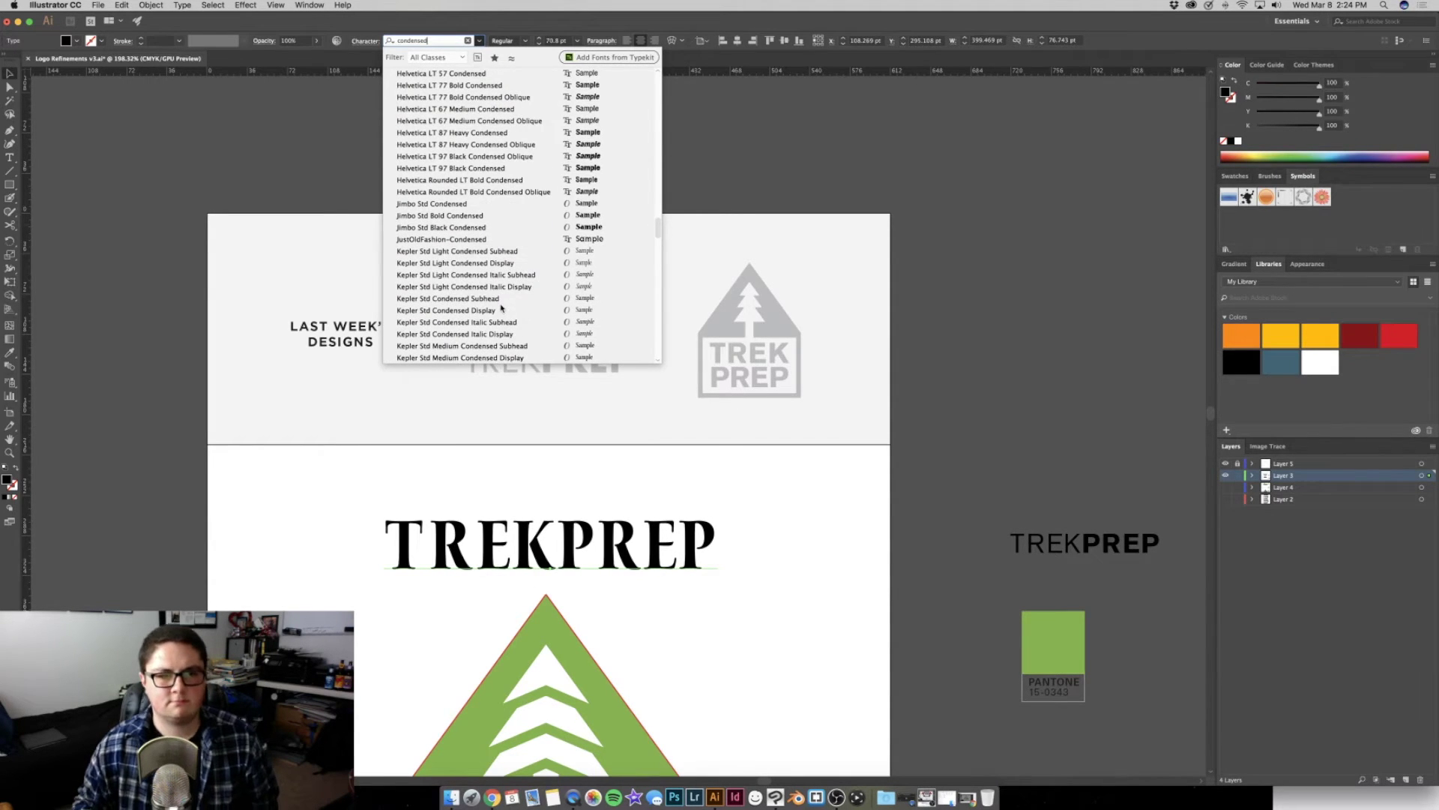
pyautogui.scroll(3, 502, 307)
pyautogui.scroll(5, 502, 306)
pyautogui.scroll(5, 502, 304)
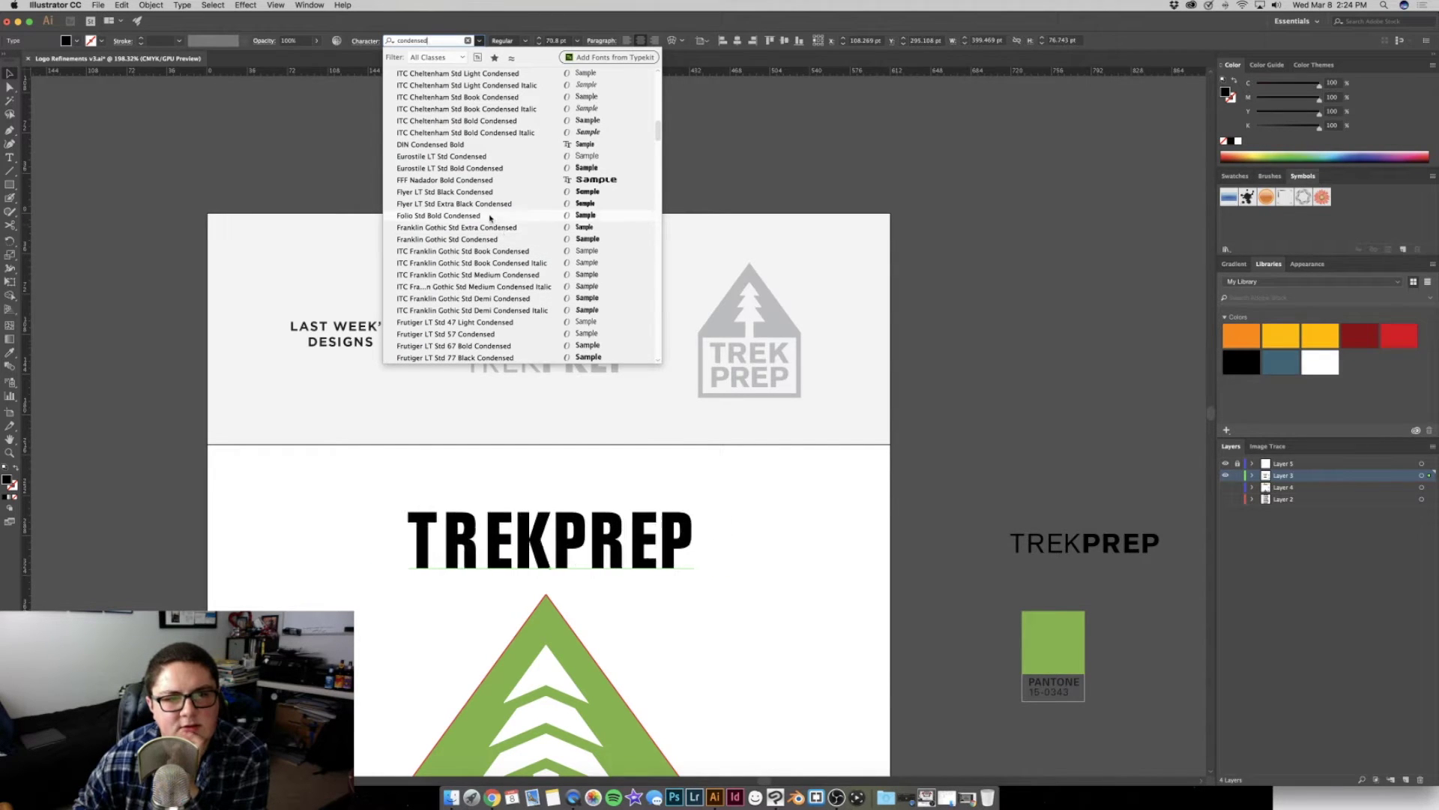
pyautogui.scroll(5, 491, 218)
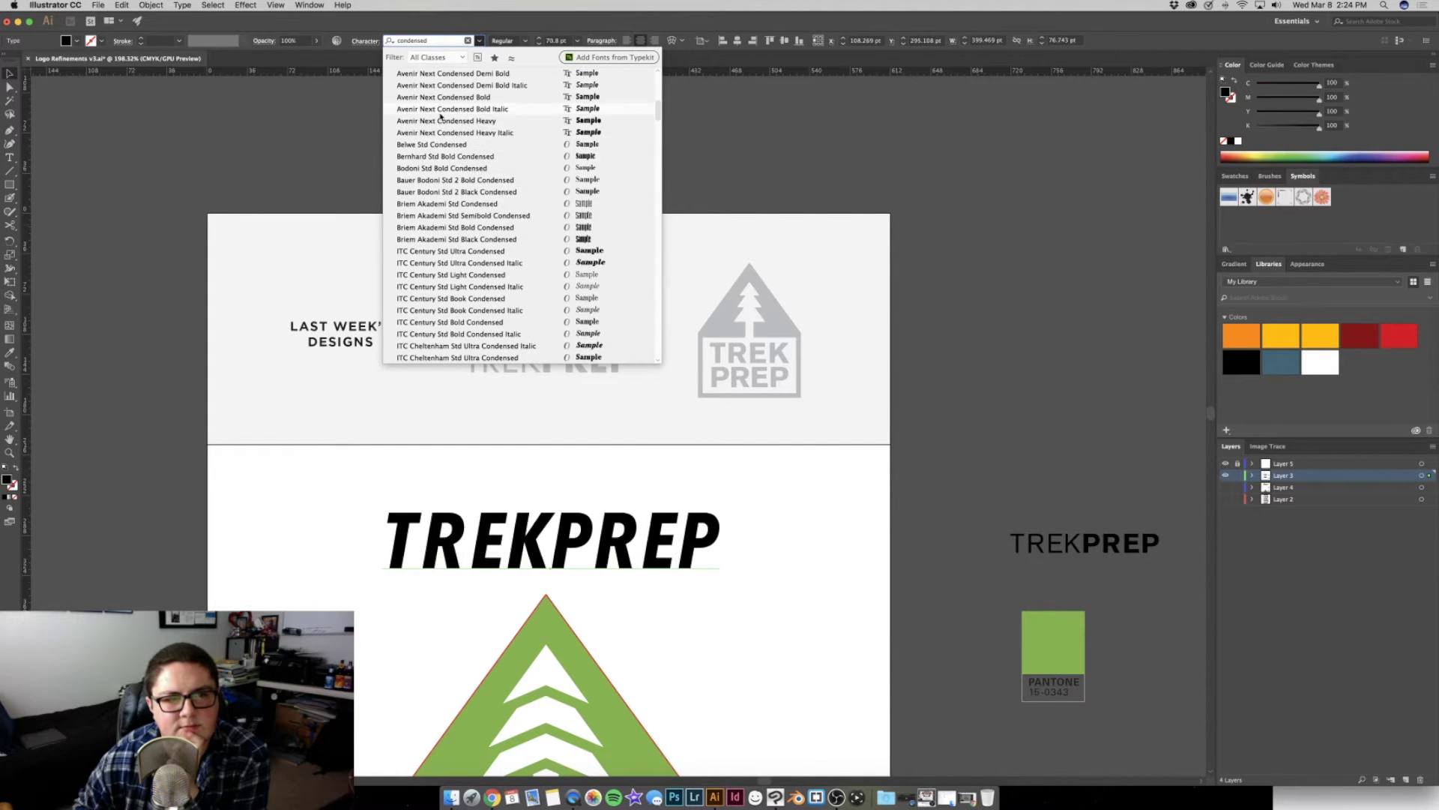
pyautogui.scroll(3, 440, 122)
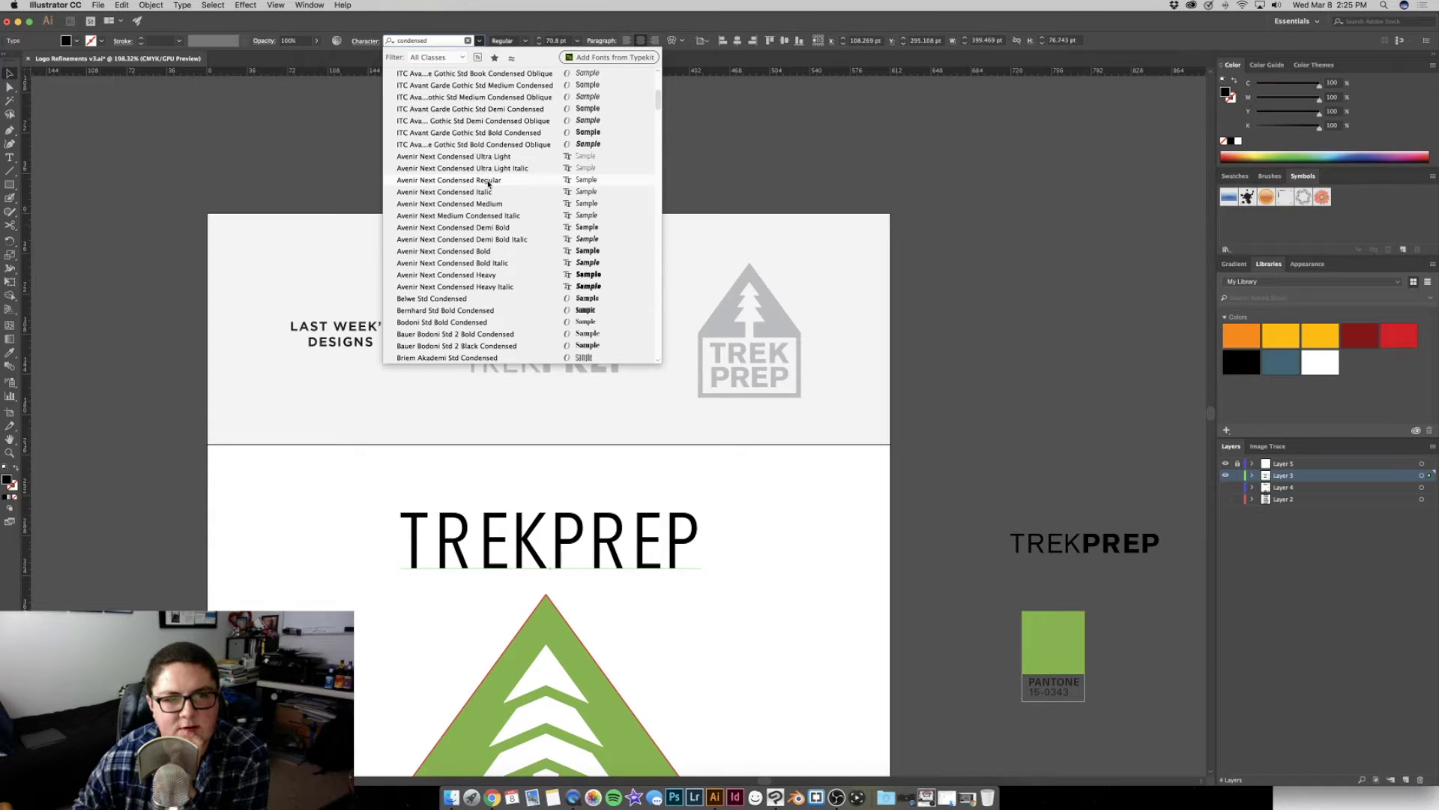
pyautogui.scroll(5, 488, 184)
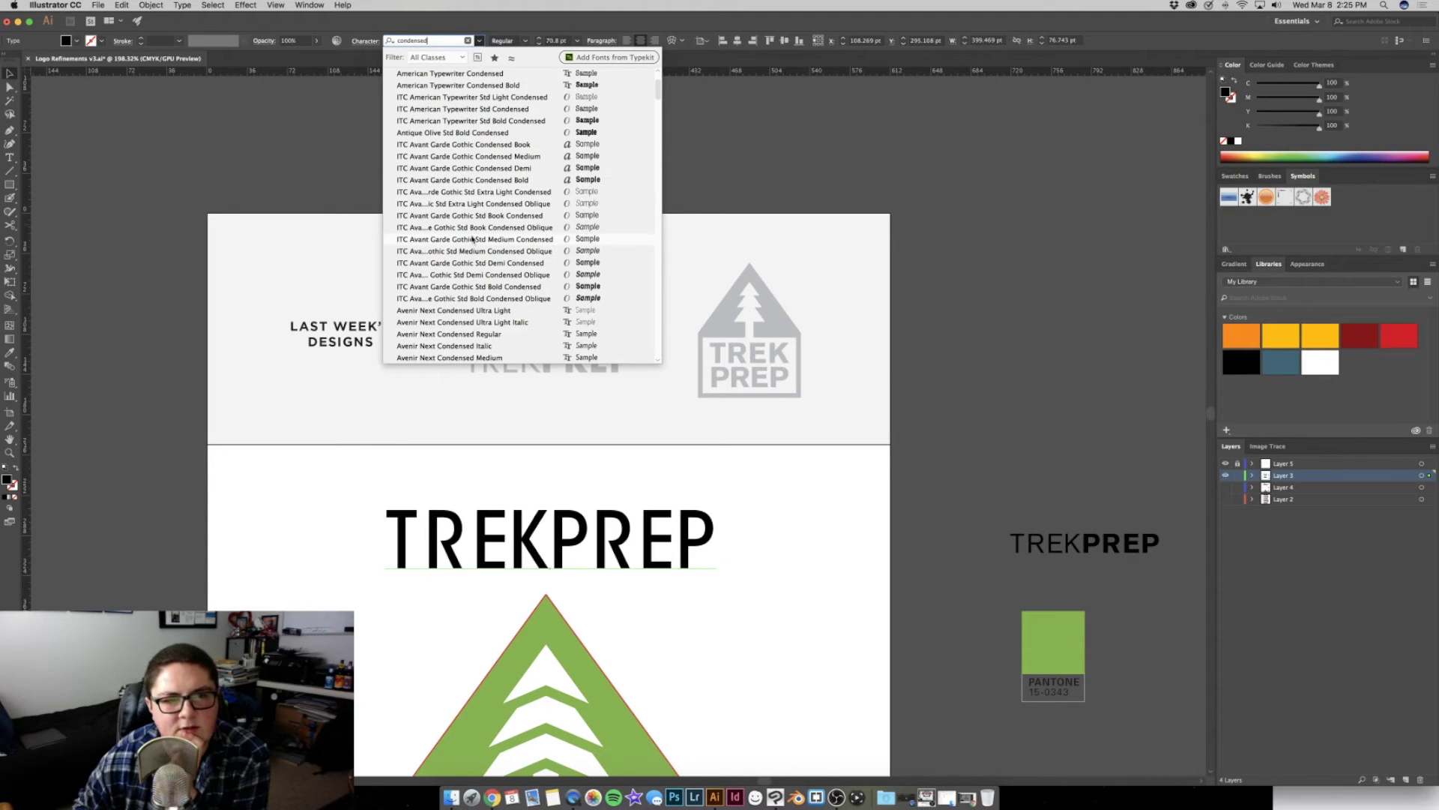
pyautogui.scroll(-3, 486, 178)
pyautogui.scroll(-3, 487, 177)
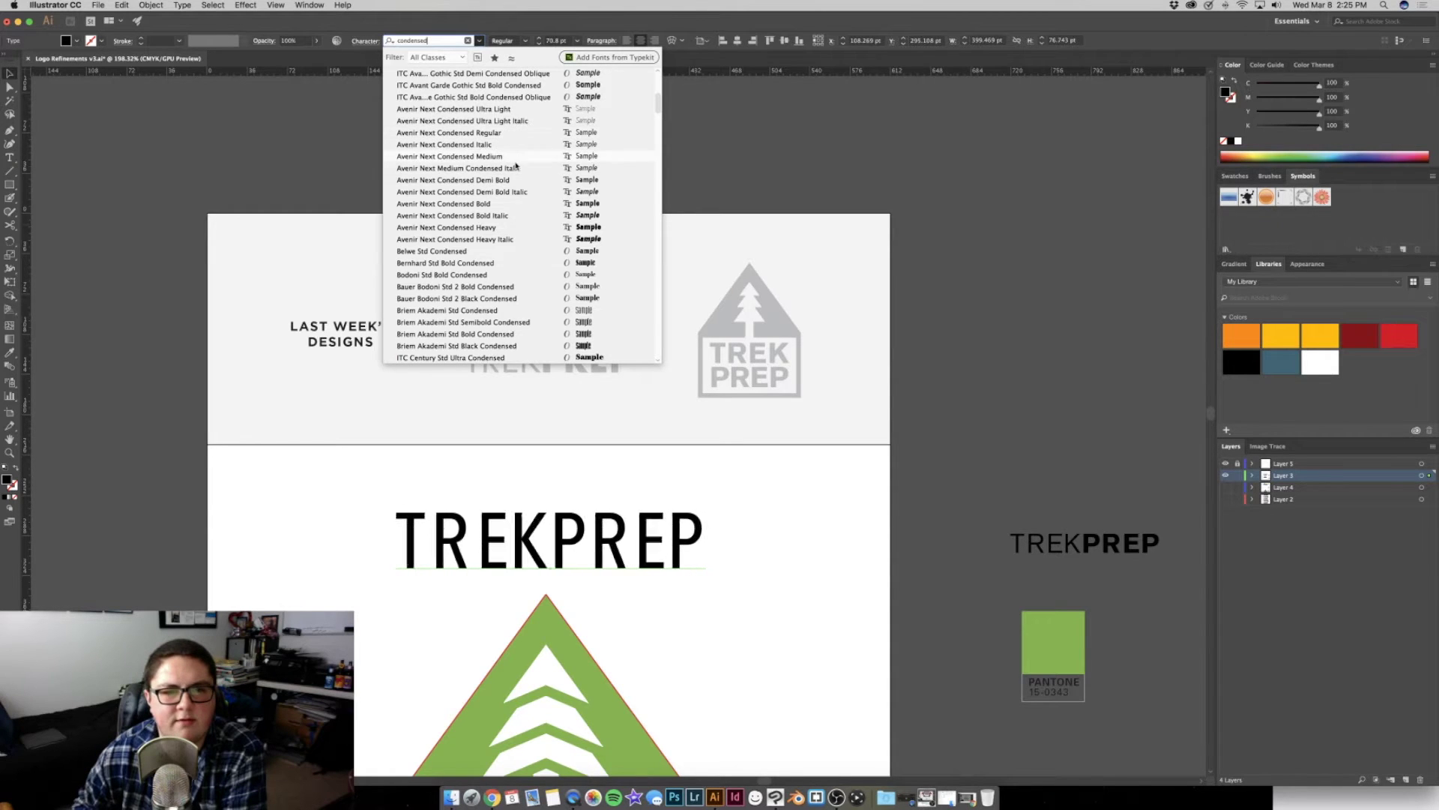
pyautogui.scroll(-1, 516, 173)
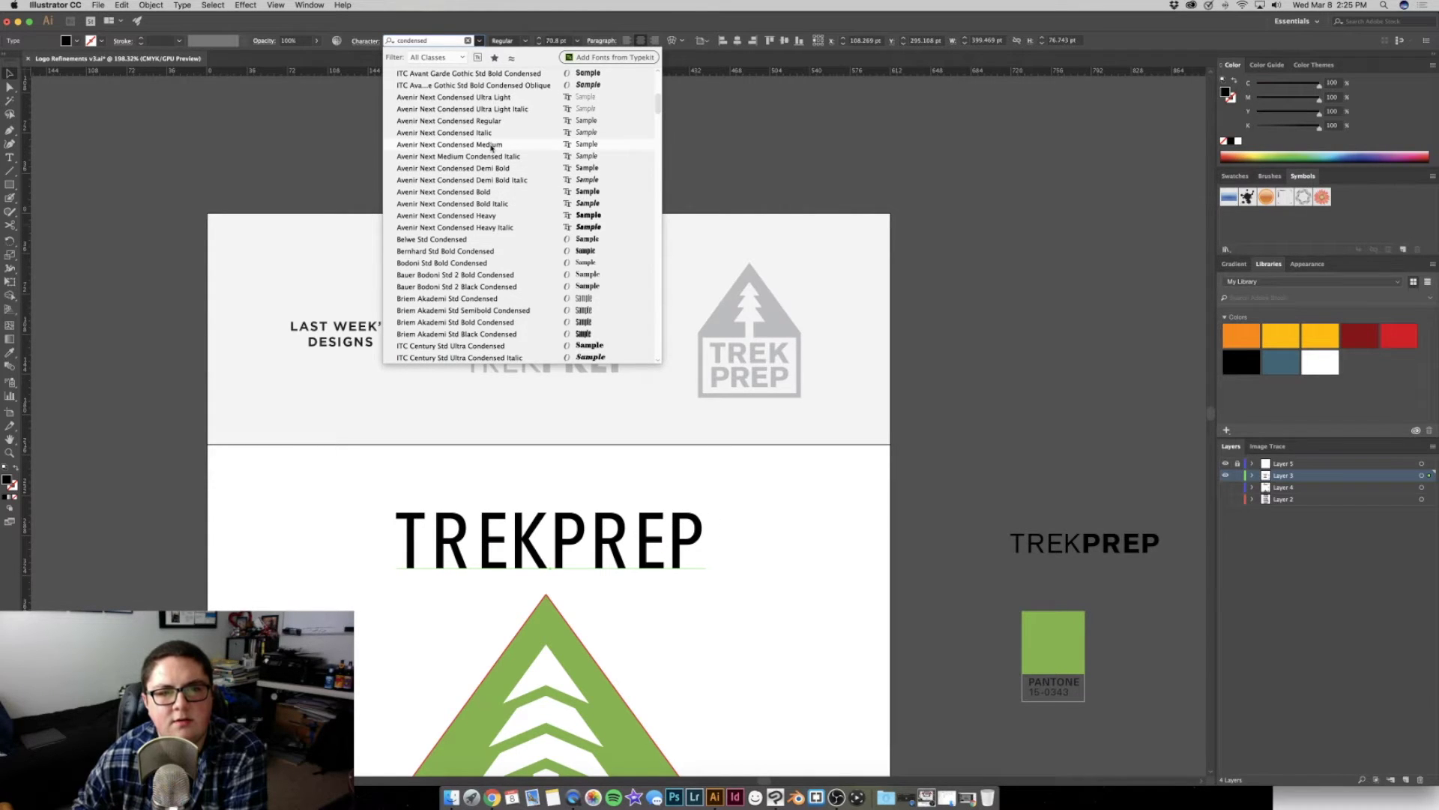
pyautogui.click(470, 145)
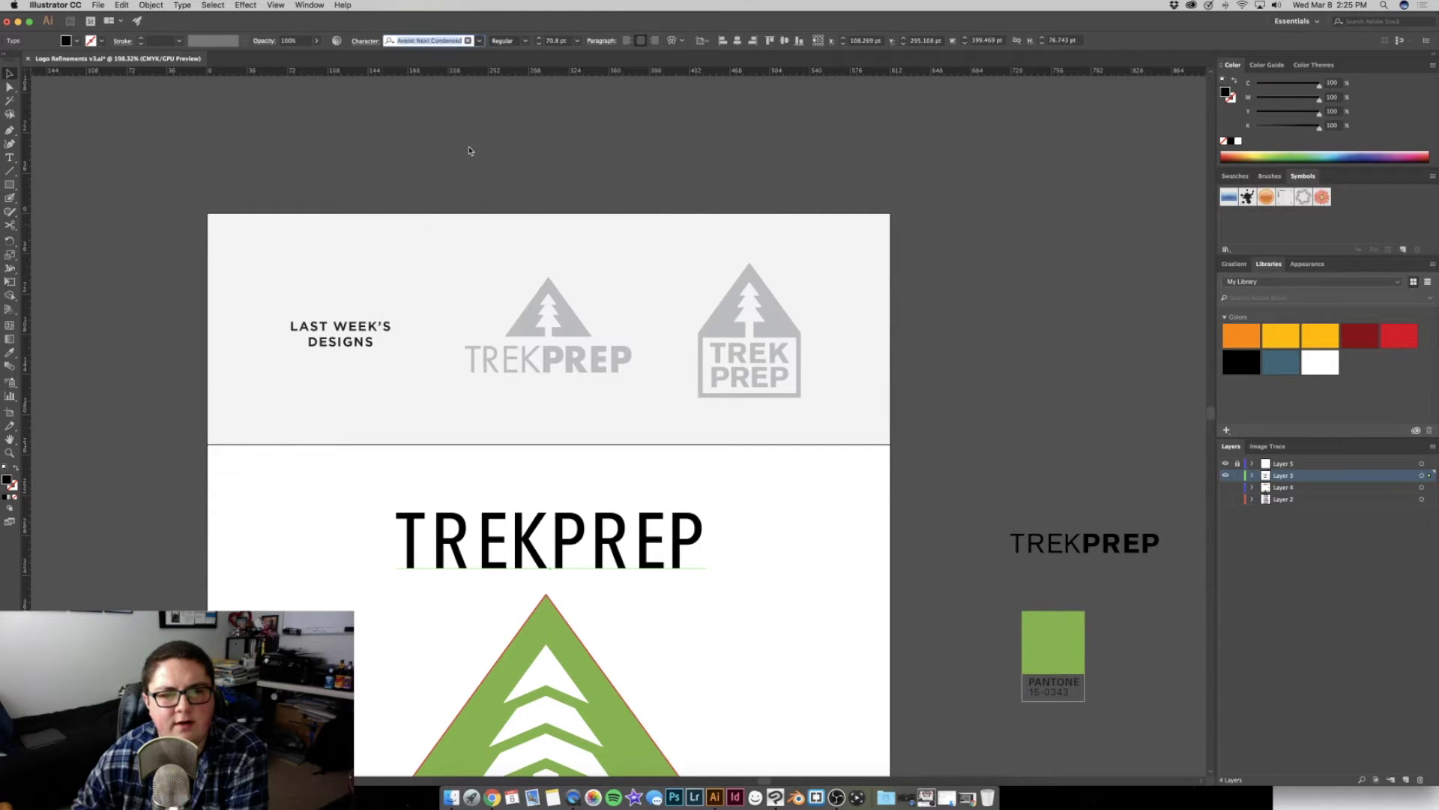
# Filter fonts for 'ave', preview Avenir weights, and keep Avenir Next Condensed Medium on TREKPREP
pyautogui.click(479, 41)
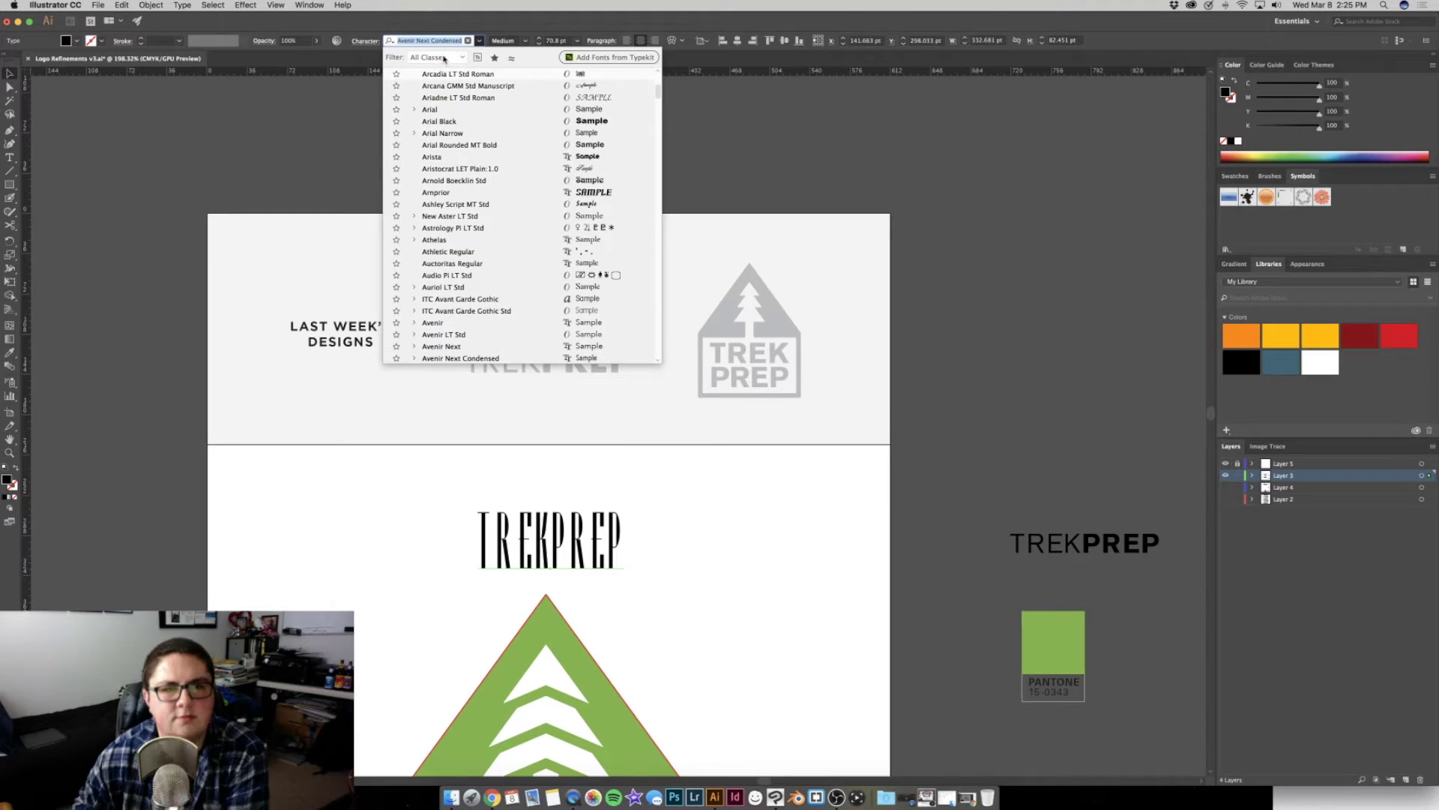
pyautogui.write('av')
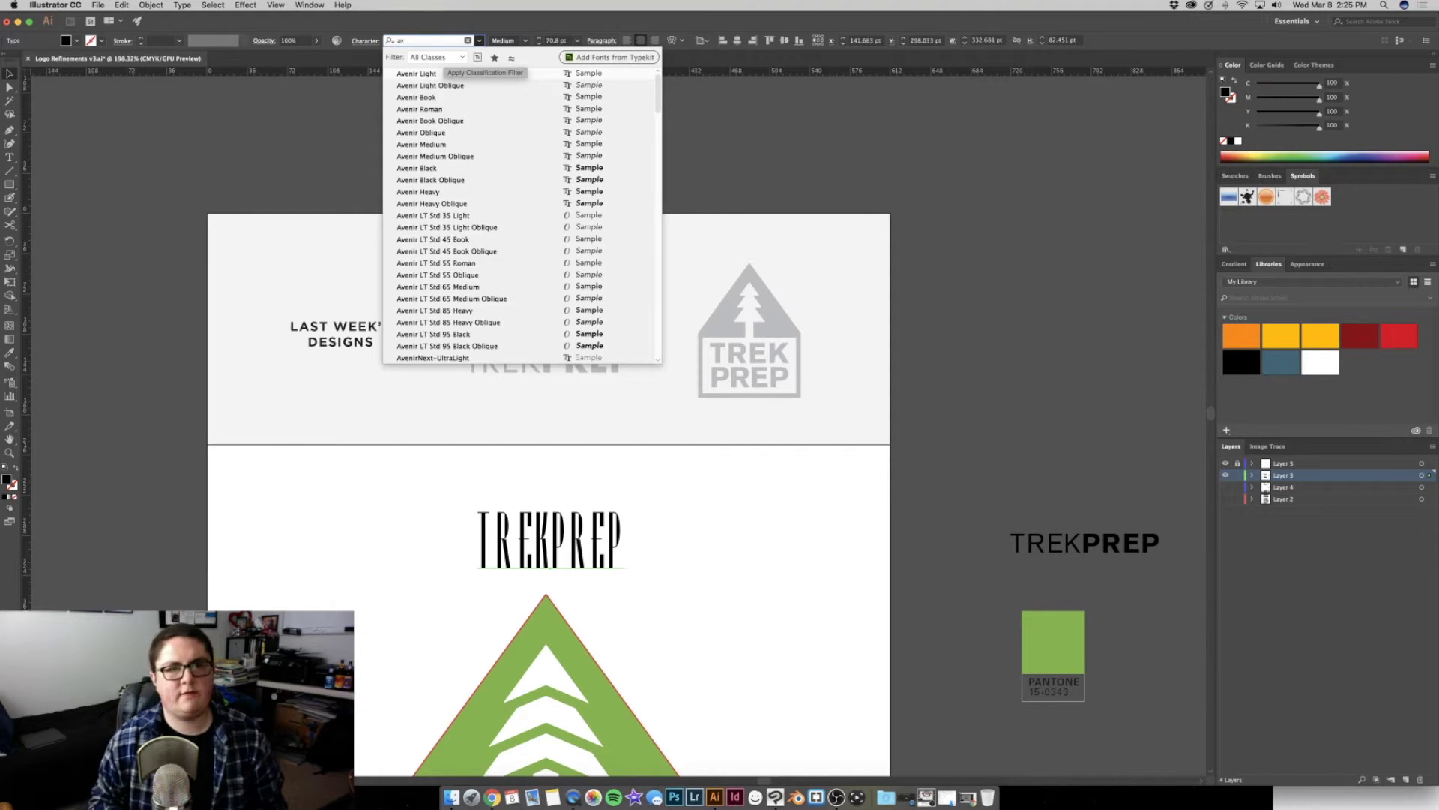
pyautogui.write('enir')
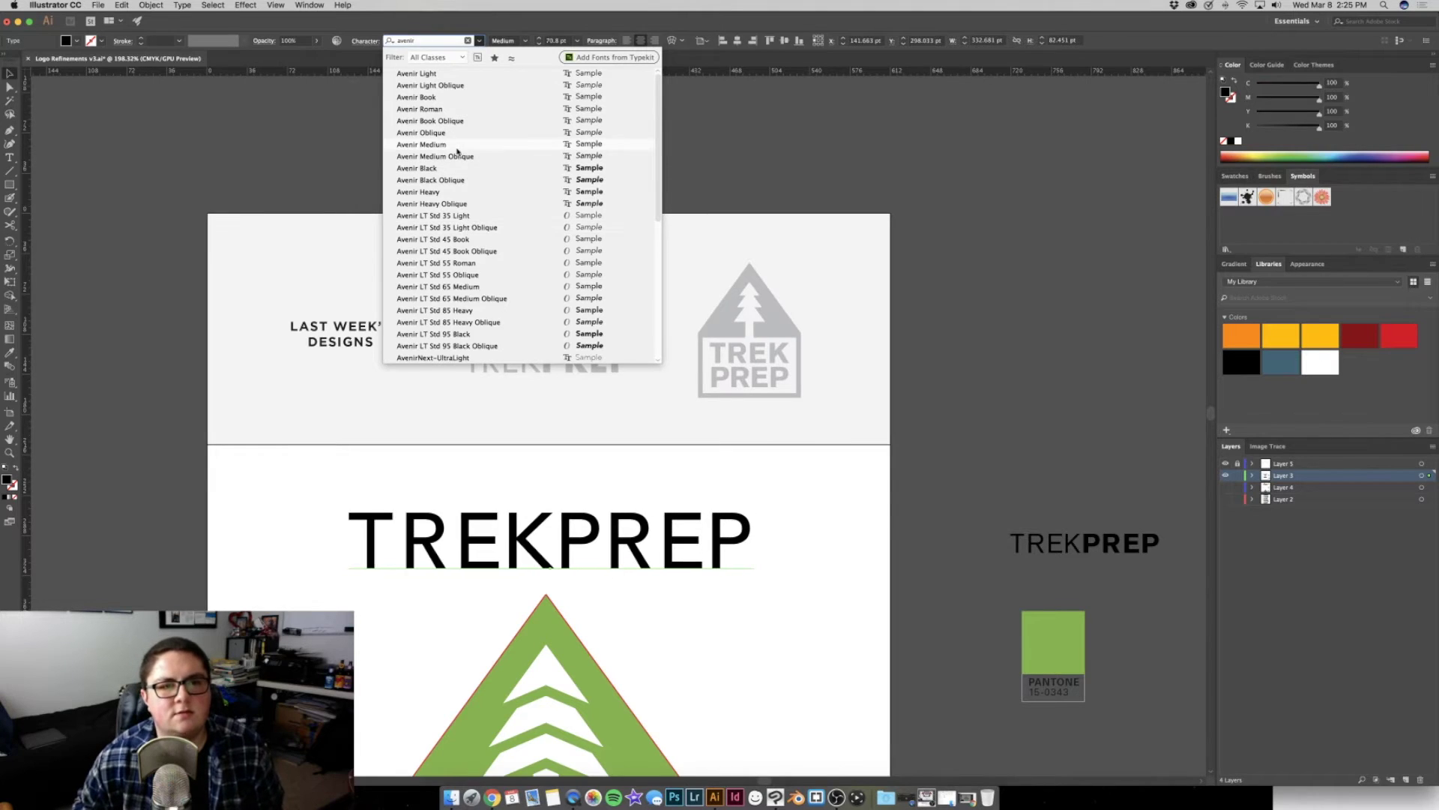
pyautogui.scroll(-5, 459, 162)
pyautogui.scroll(5, 464, 183)
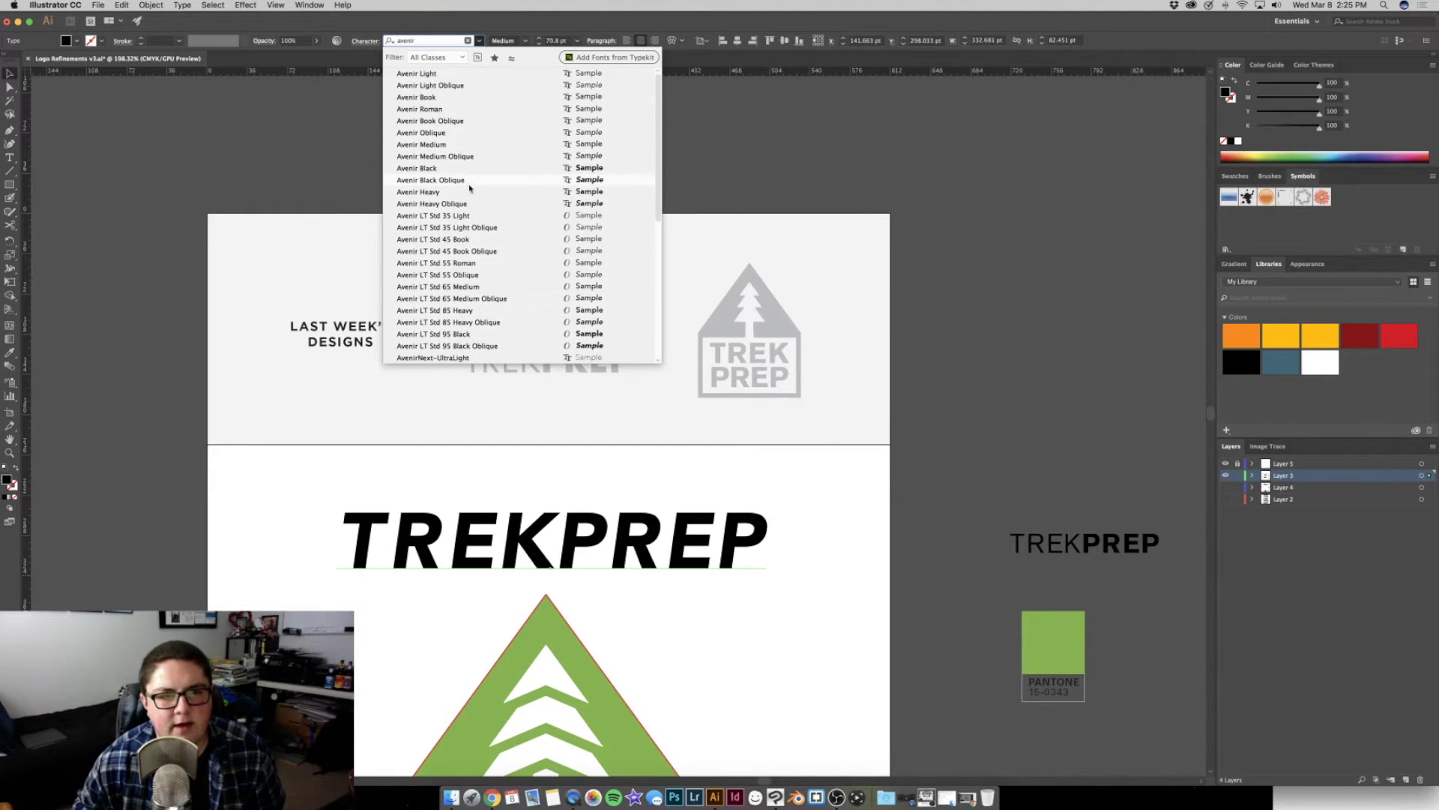
pyautogui.scroll(-5, 537, 324)
pyautogui.scroll(-3, 537, 324)
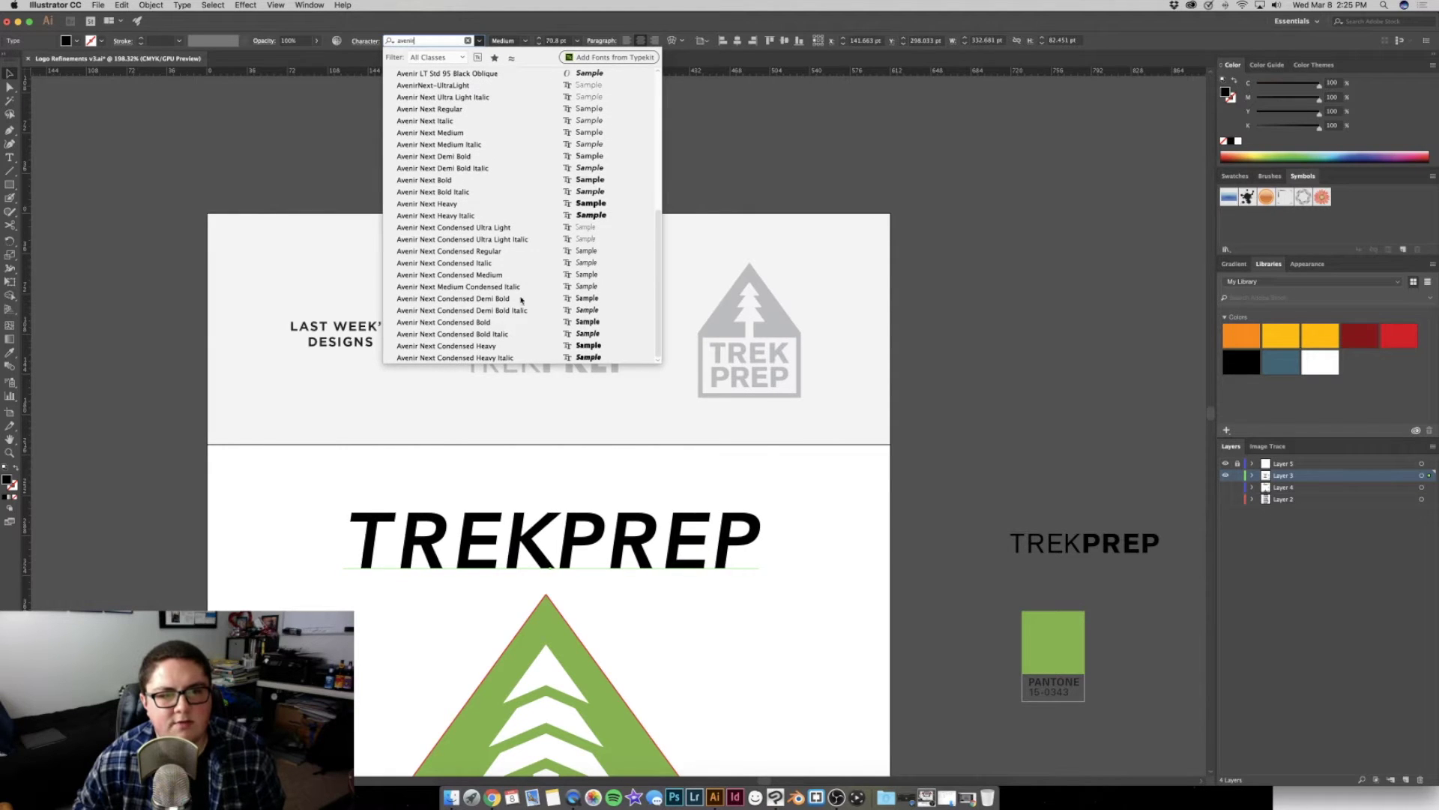
pyautogui.click(488, 275)
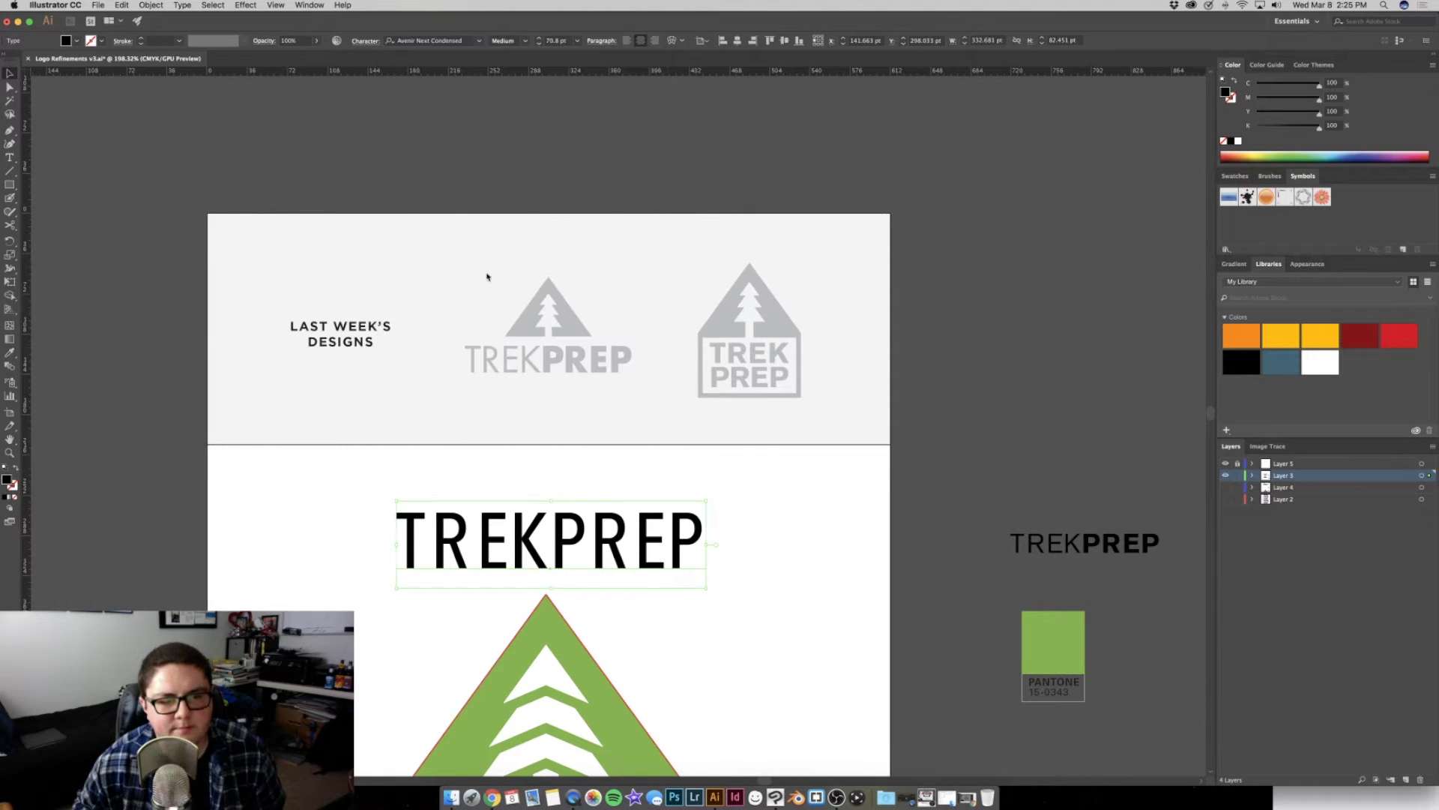
pyautogui.click(710, 539)
pyautogui.scroll(-3, 551, 449)
pyautogui.click(550, 449)
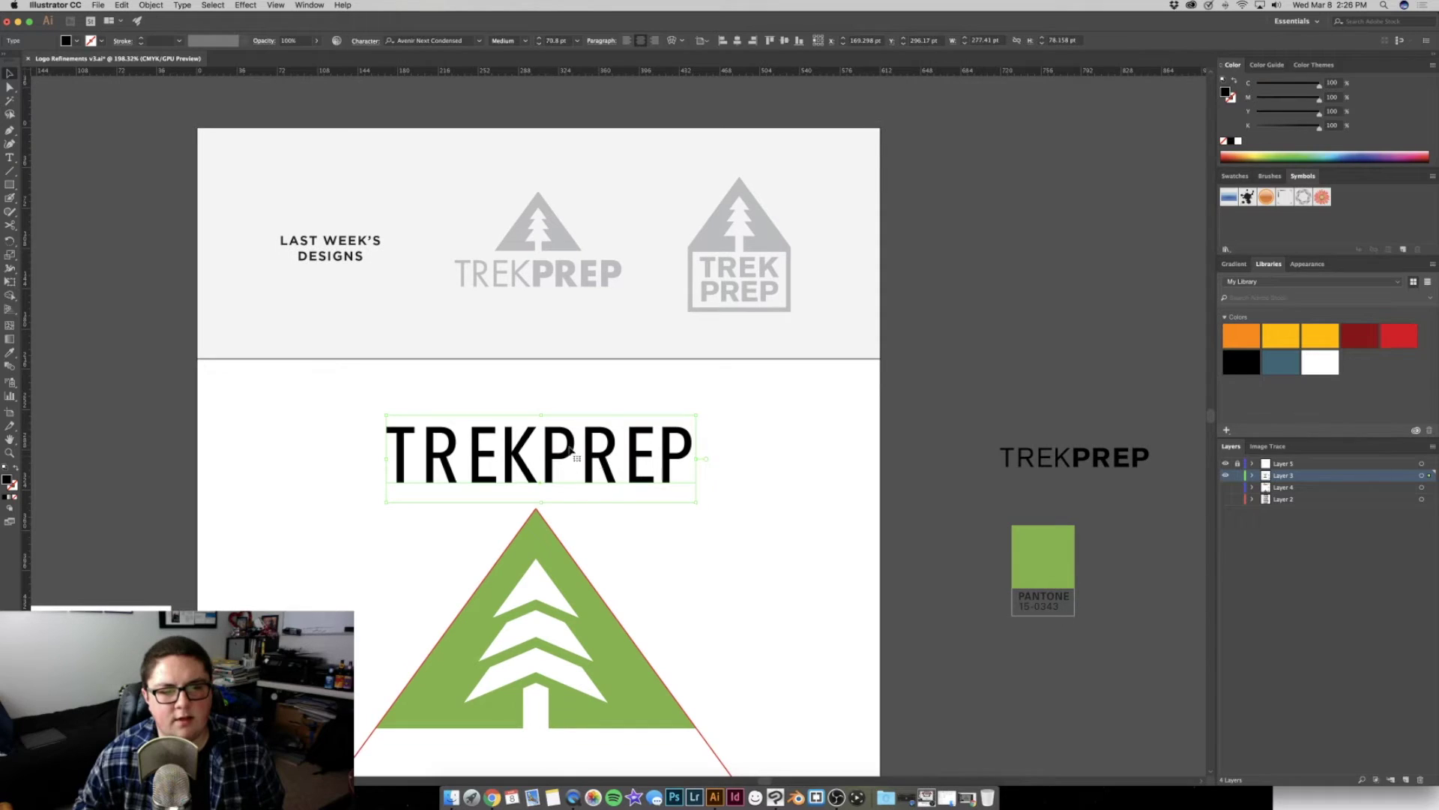
# Set the wordmark's kerning to Optical and adjust its tracking
pyautogui.click(365, 41)
pyautogui.click(308, 124)
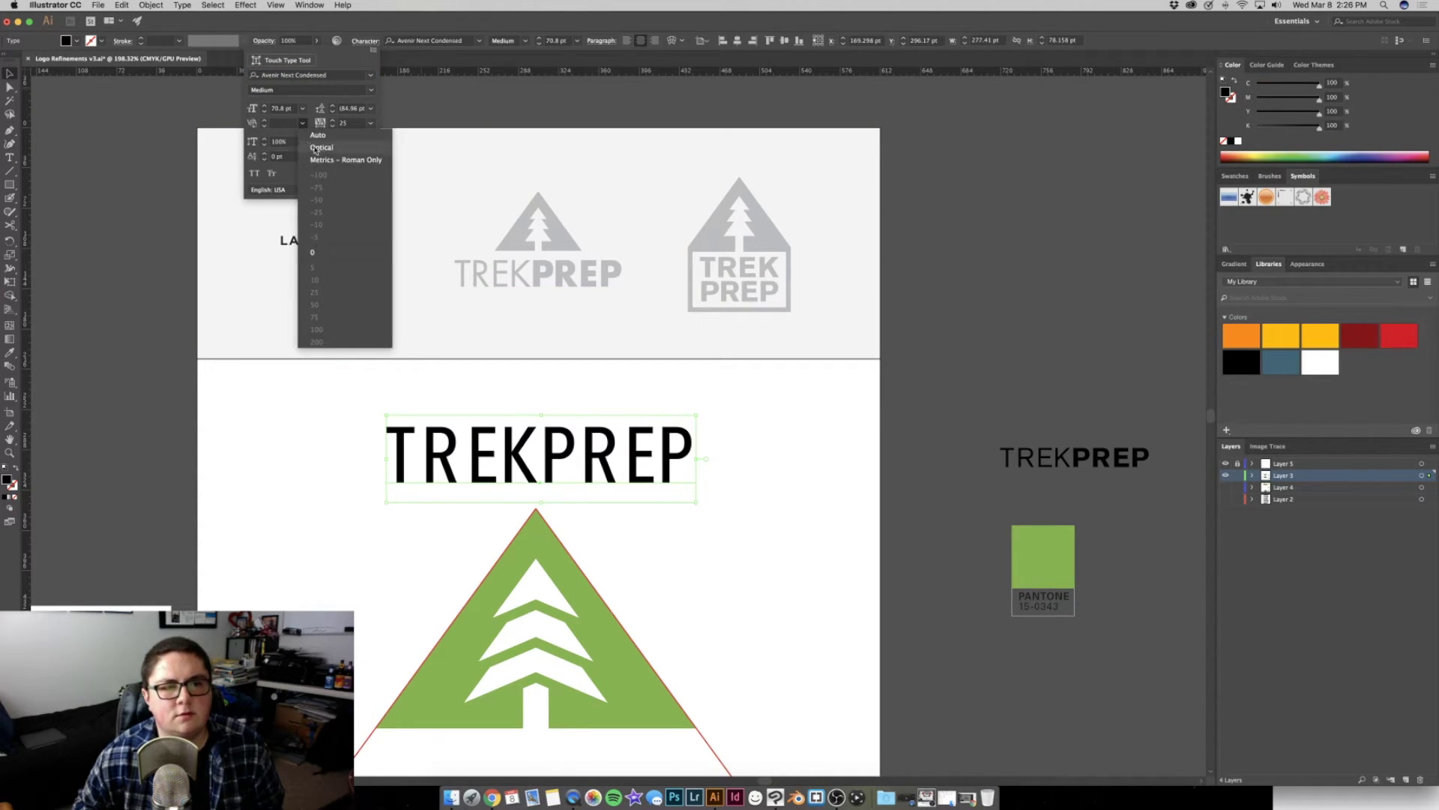
pyautogui.click(316, 148)
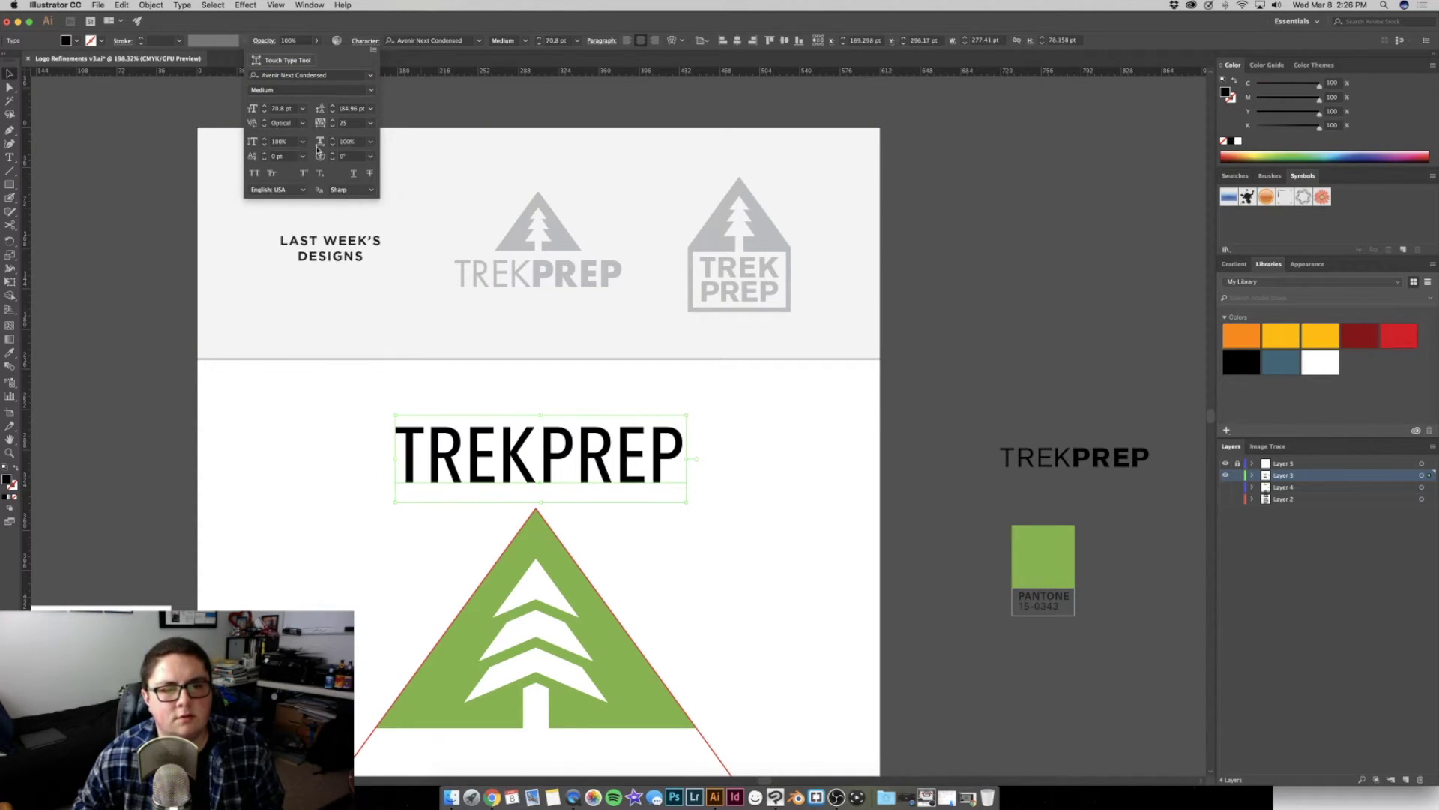
pyautogui.click(555, 371)
pyautogui.hotkey('alt', 'Right')
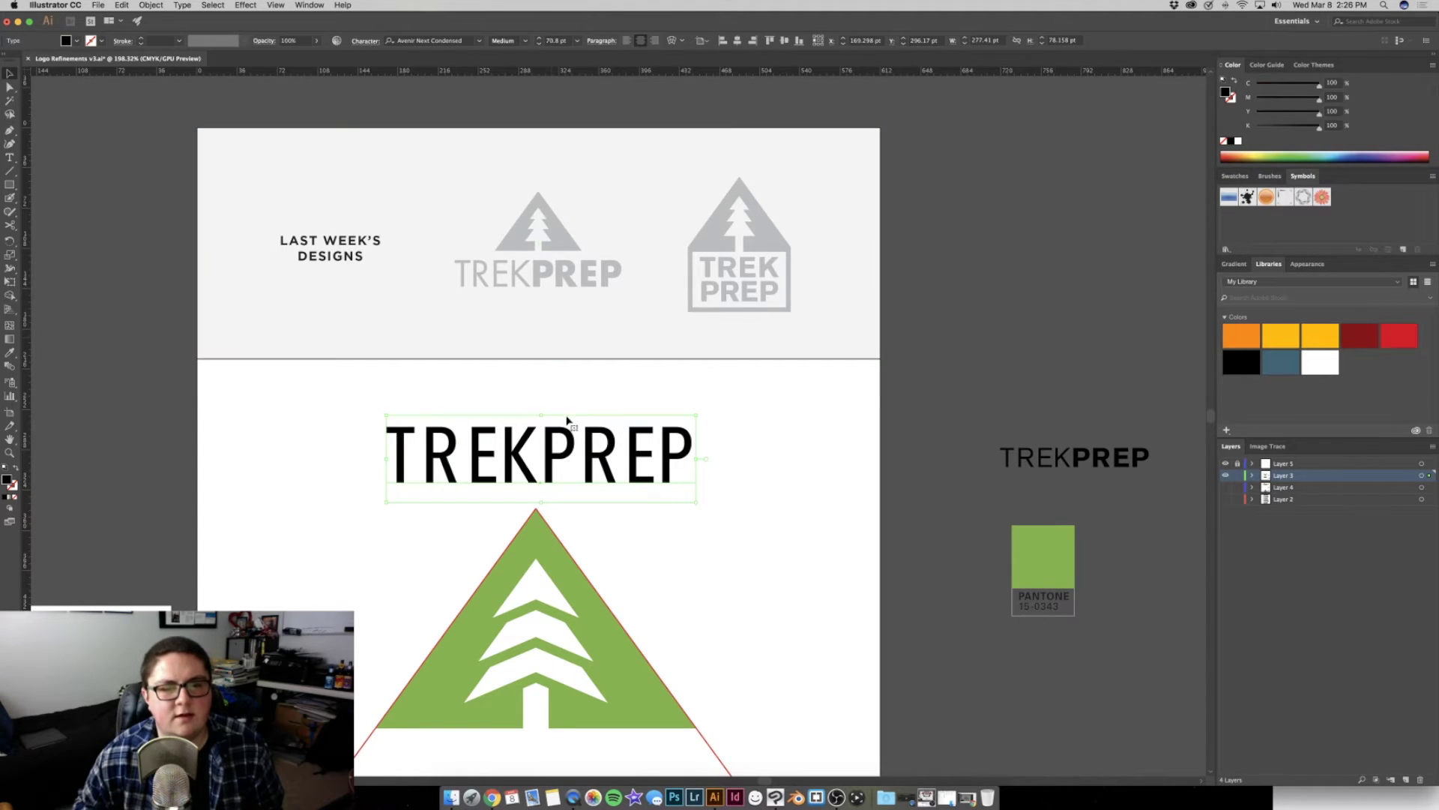
pyautogui.scroll(-3, 592, 360)
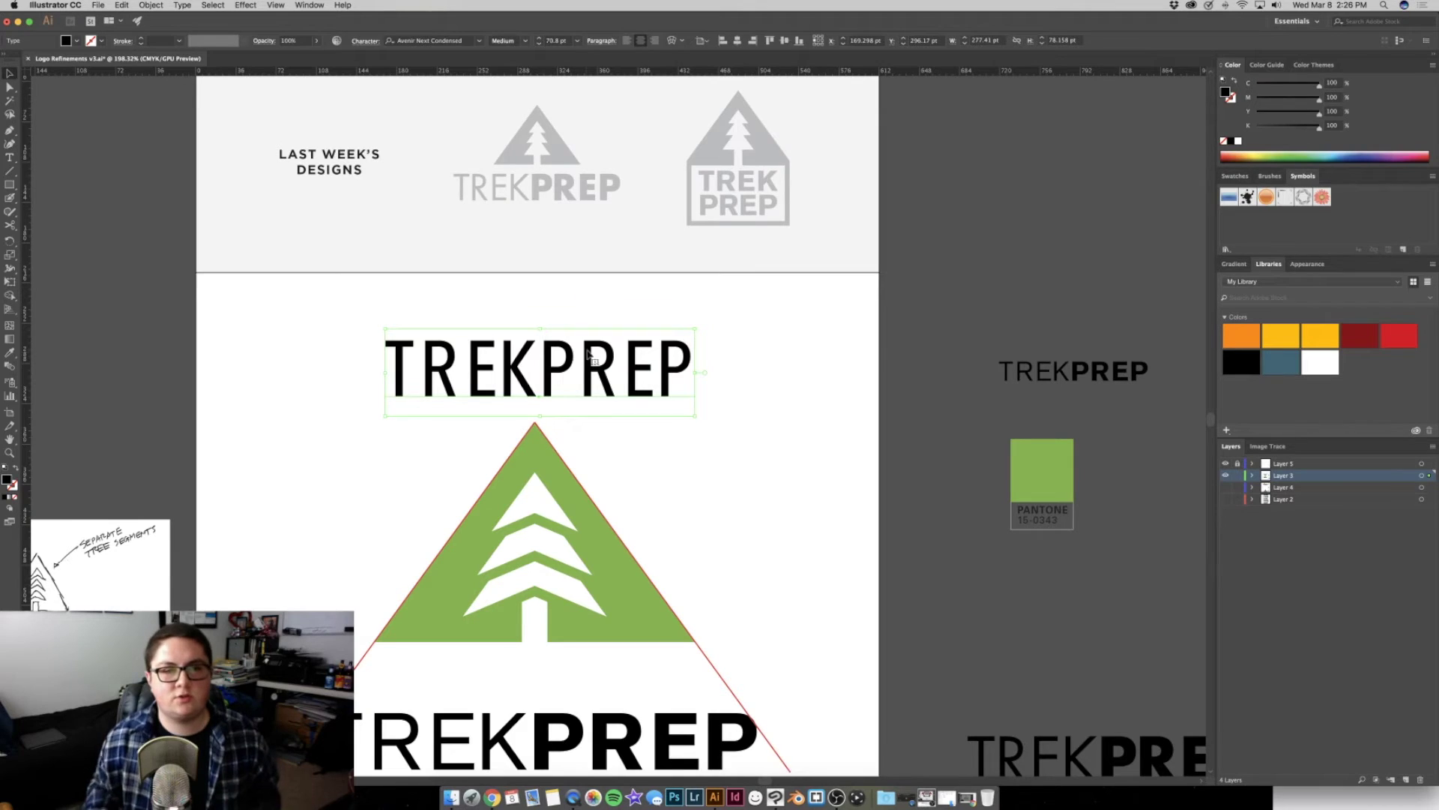
# Reconfirm Optical kerning on TREKPREP and close the character settings
pyautogui.click(372, 42)
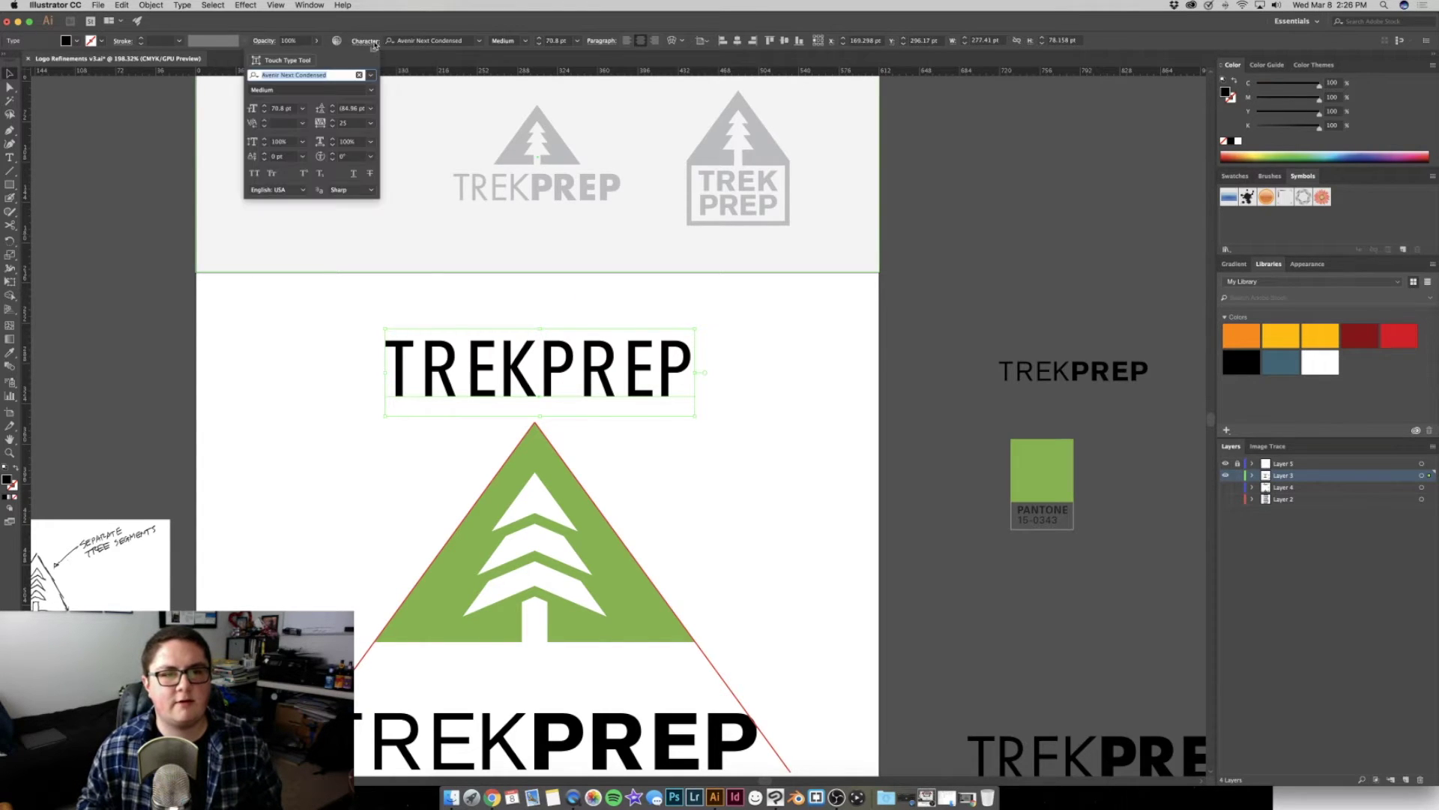
pyautogui.click(304, 124)
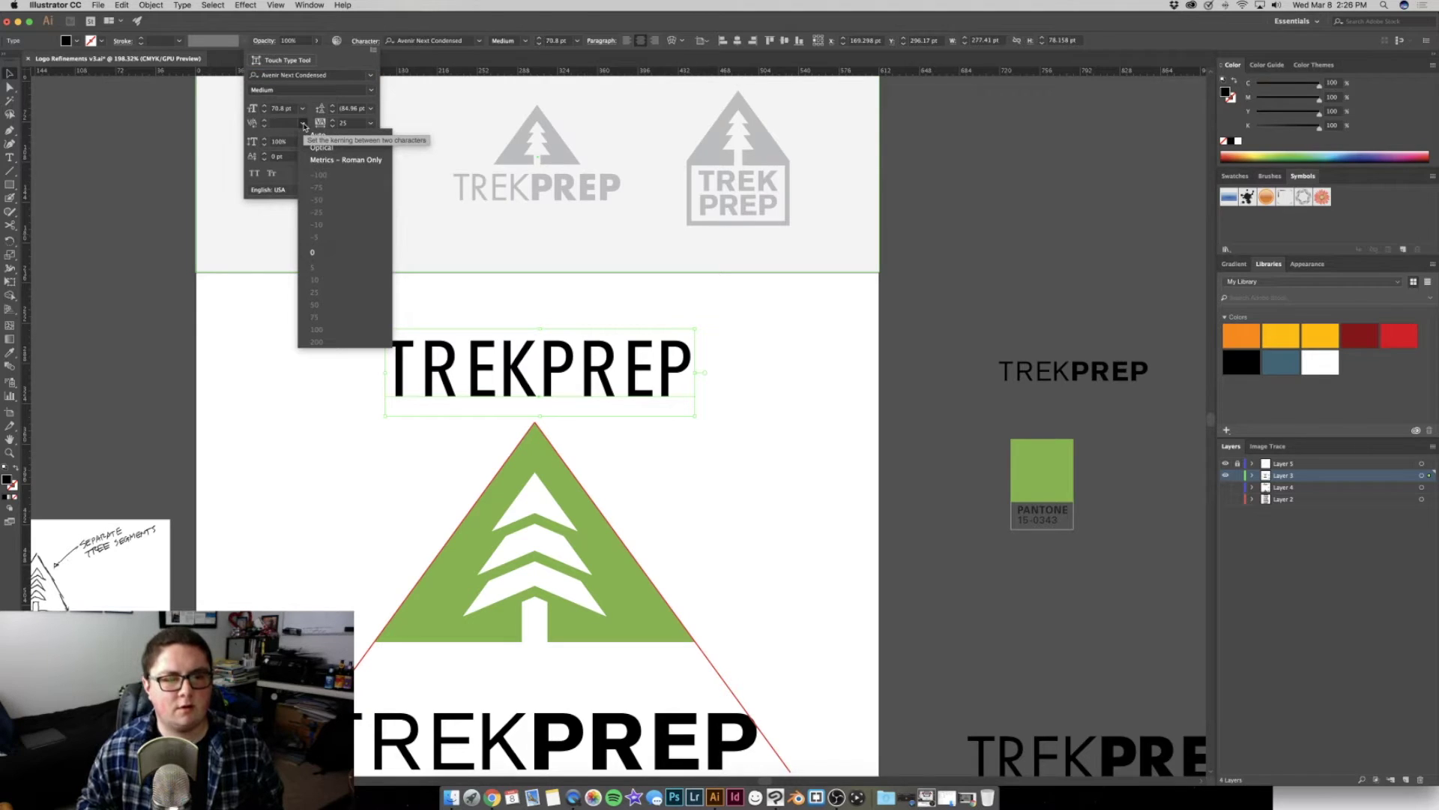
pyautogui.click(304, 124)
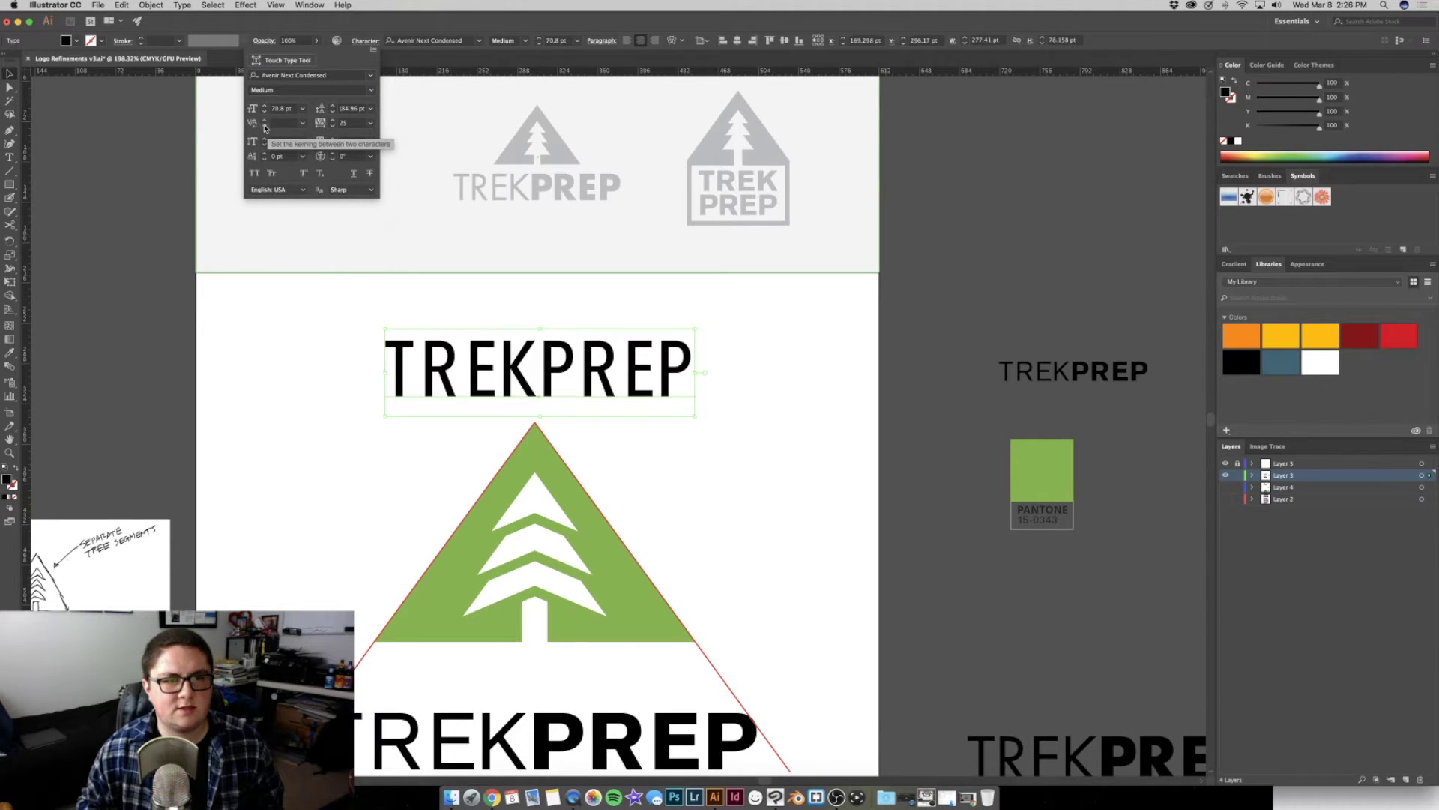
pyautogui.click(302, 122)
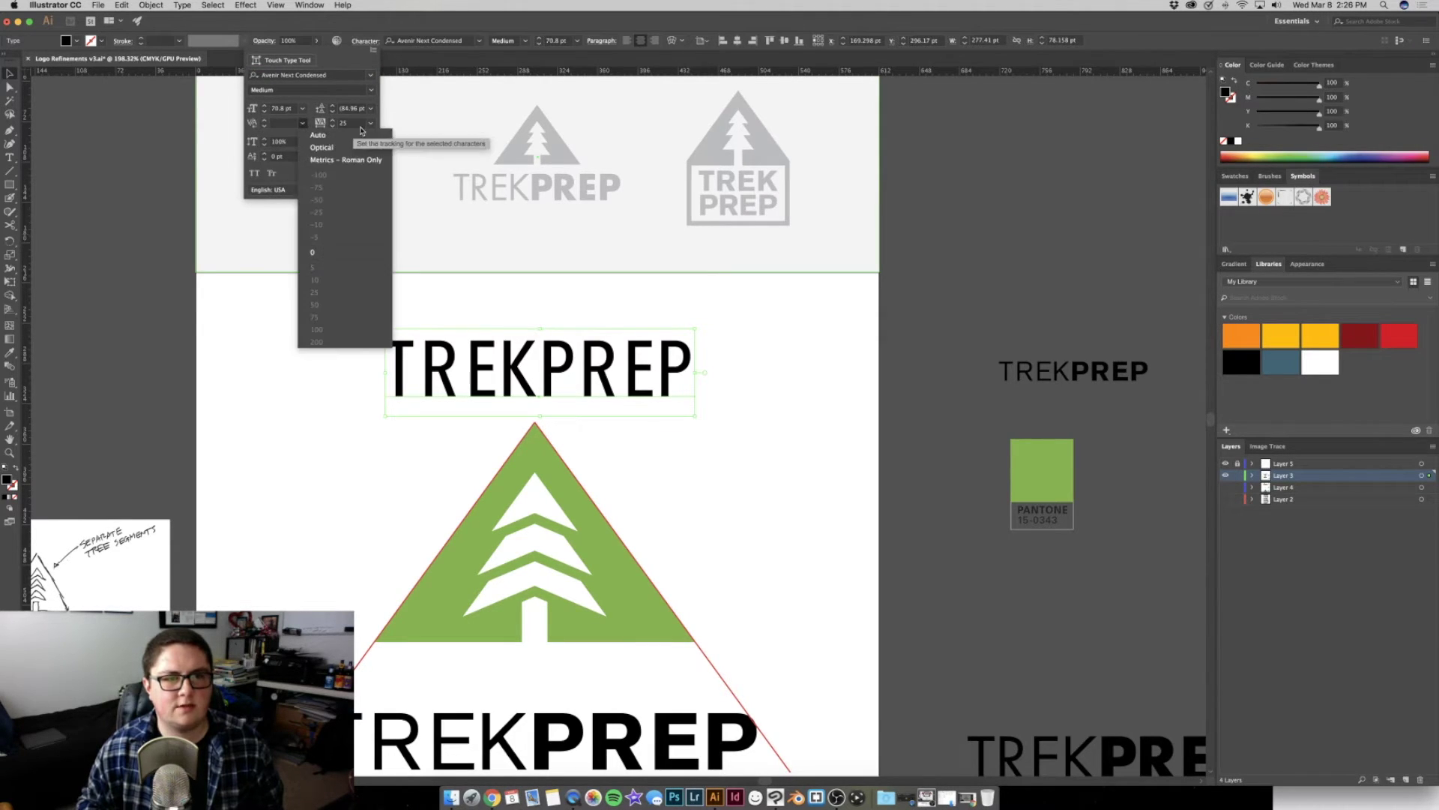
pyautogui.click(369, 123)
pyautogui.click(303, 125)
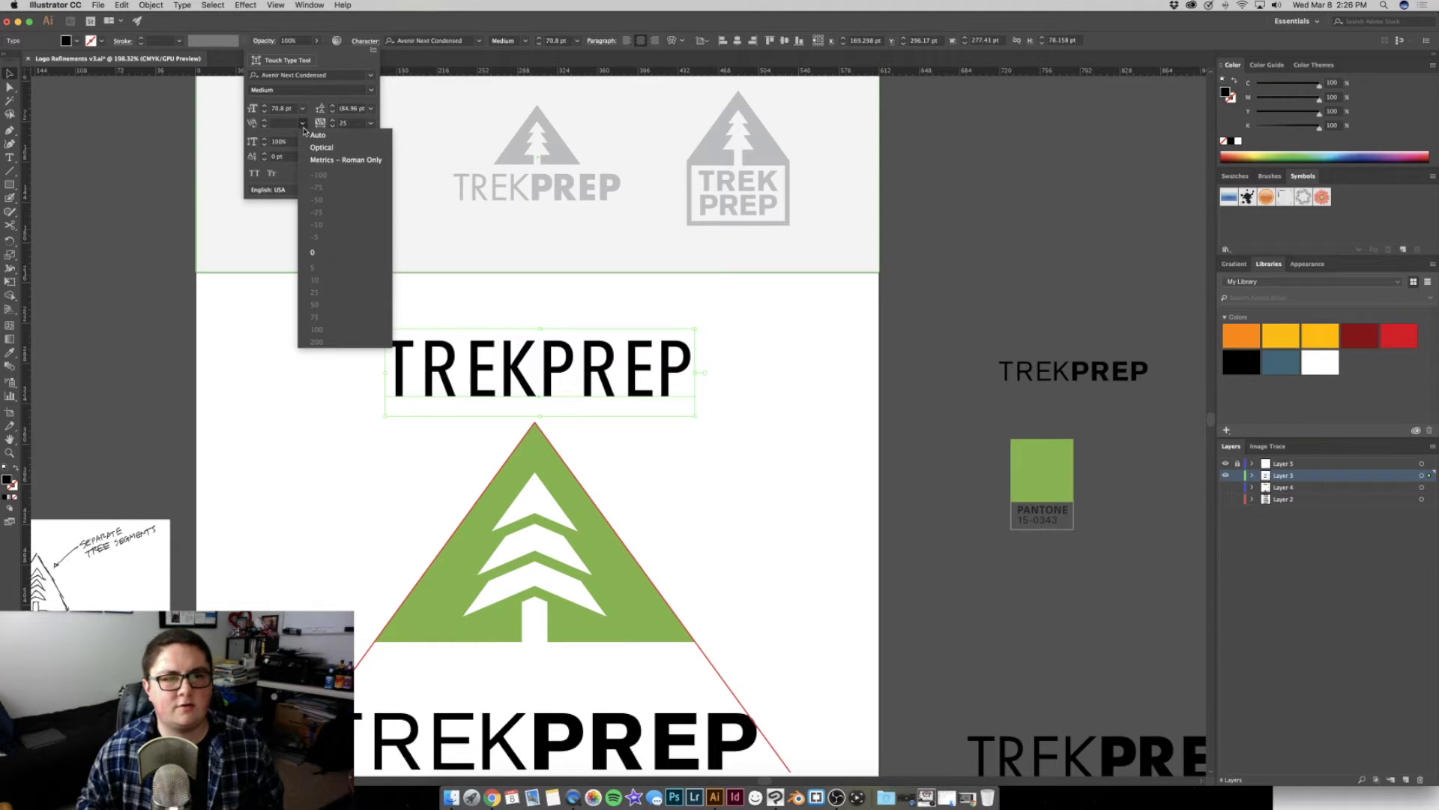
pyautogui.click(335, 146)
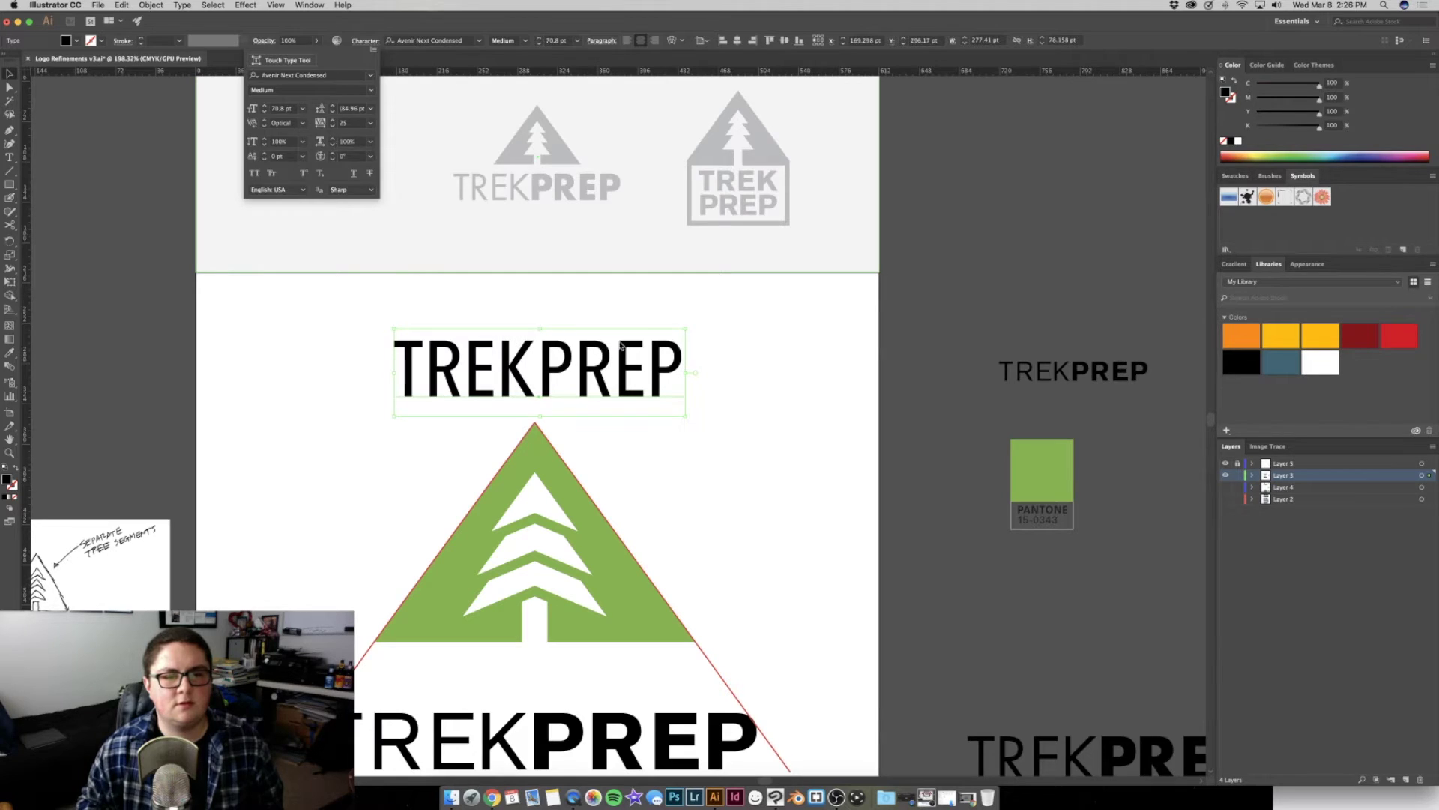
pyautogui.click(592, 305)
pyautogui.scroll(-3, 571, 306)
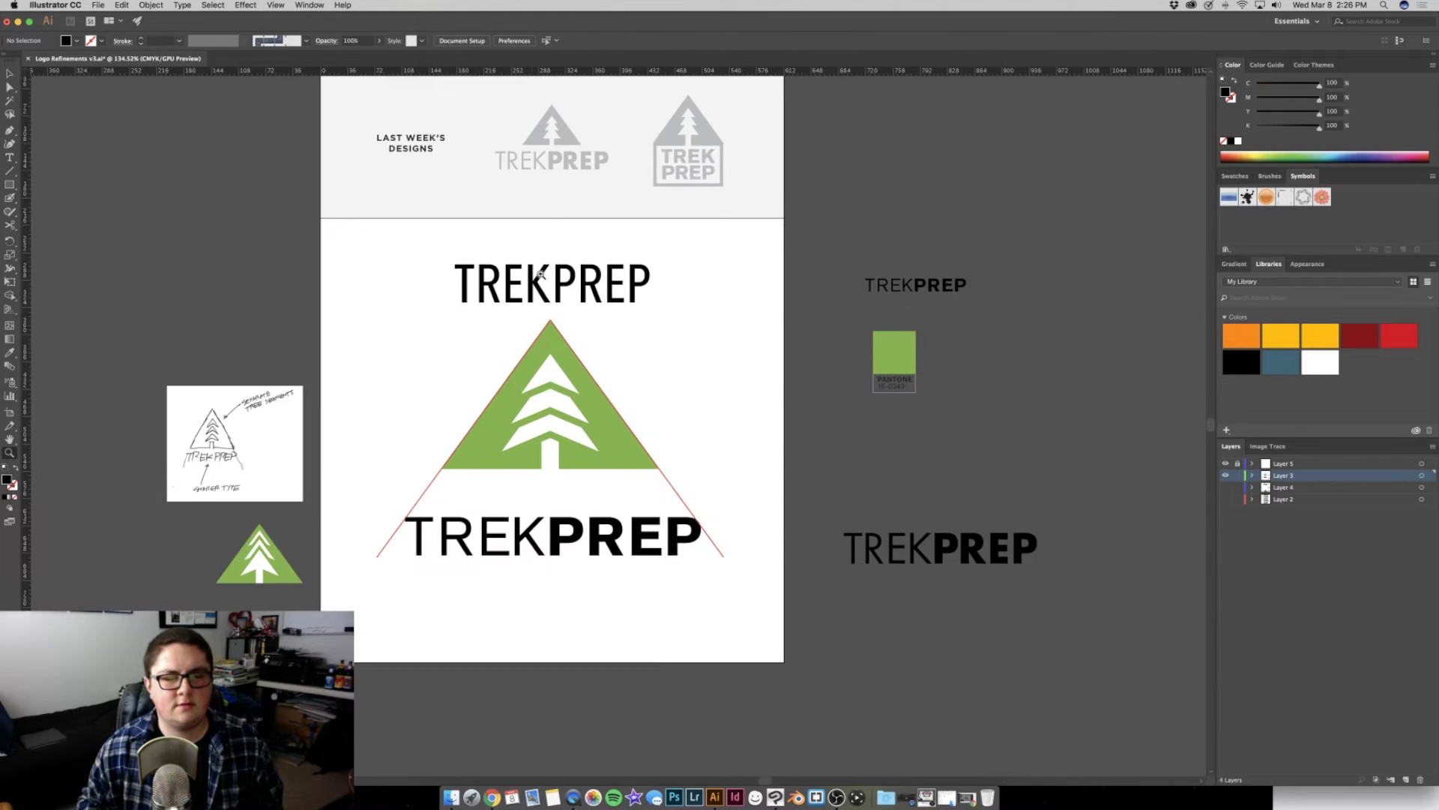
# Enlarge the condensed TREKPREP wordmark and delete the lower bold TREKPREP copy
pyautogui.scroll(2, 541, 274)
pyautogui.click(560, 309)
pyautogui.moveTo(559, 323); pyautogui.dragTo(547, 576)
pyautogui.click(547, 576)
pyautogui.press('Delete')
# Move the wordmark beneath the green triangle and shrink it to span the guide lines
pyautogui.moveTo(545, 519); pyautogui.dragTo(559, 631)
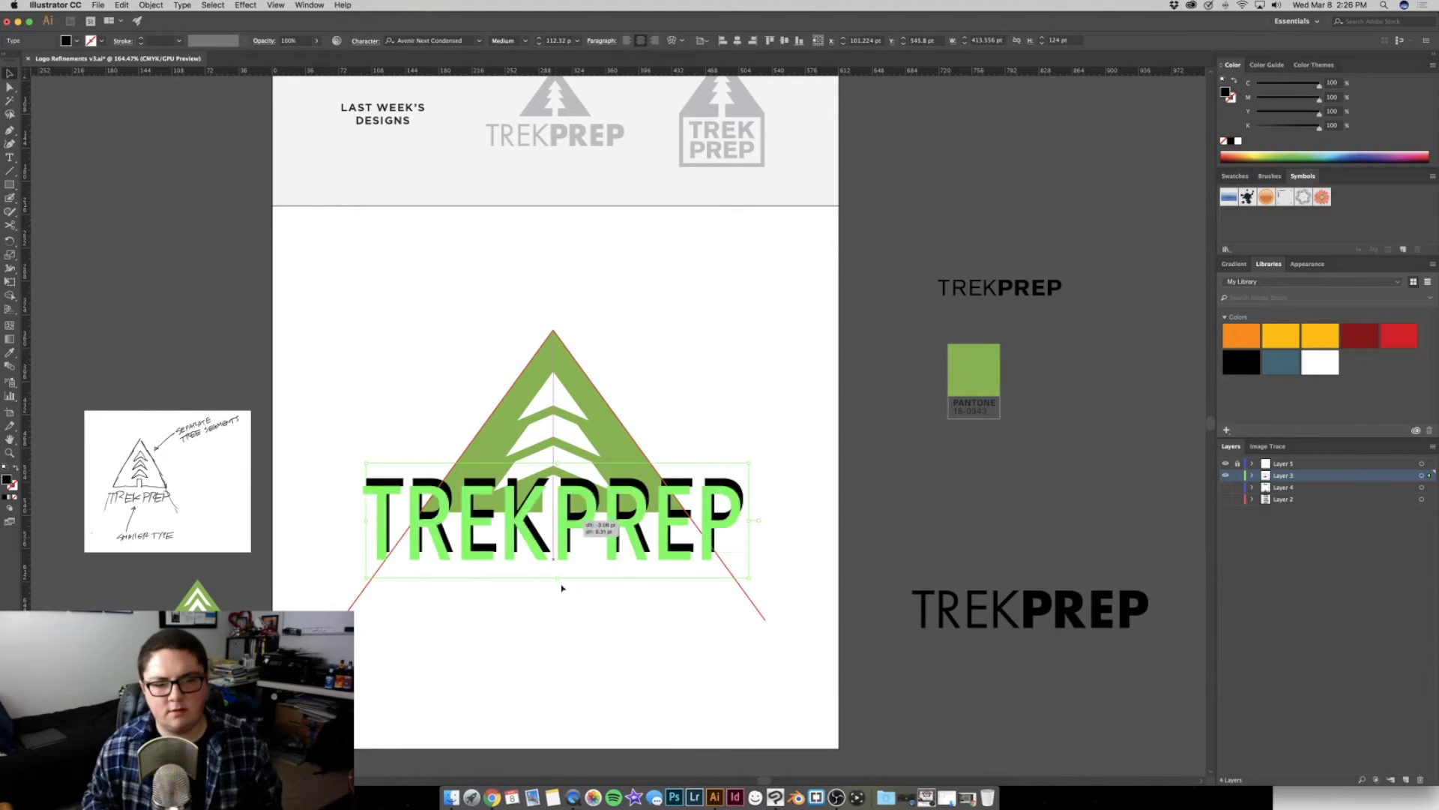
pyautogui.moveTo(561, 655); pyautogui.dragTo(559, 636)
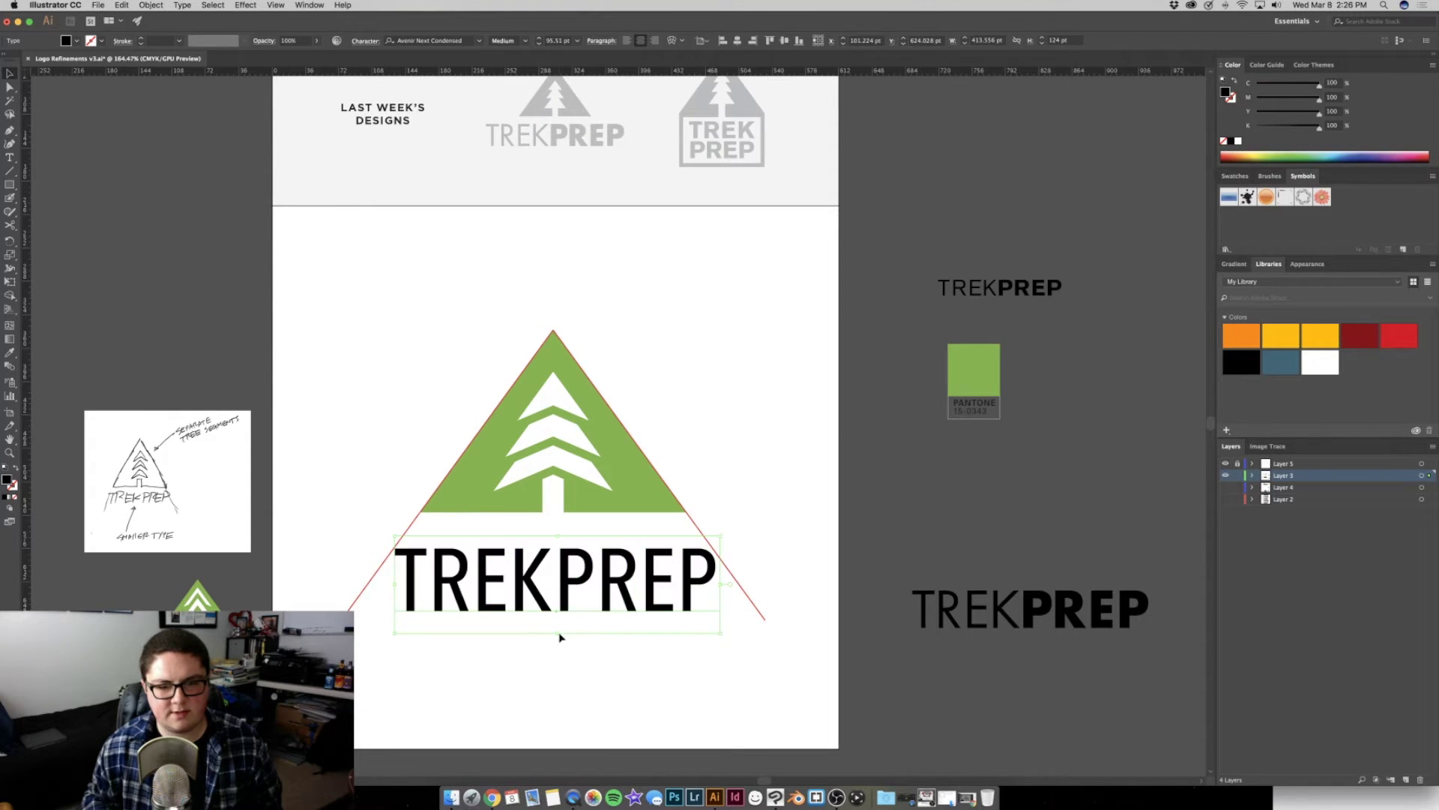
pyautogui.hscroll(3, 599, 585)
pyautogui.scroll(-2, 649, 531)
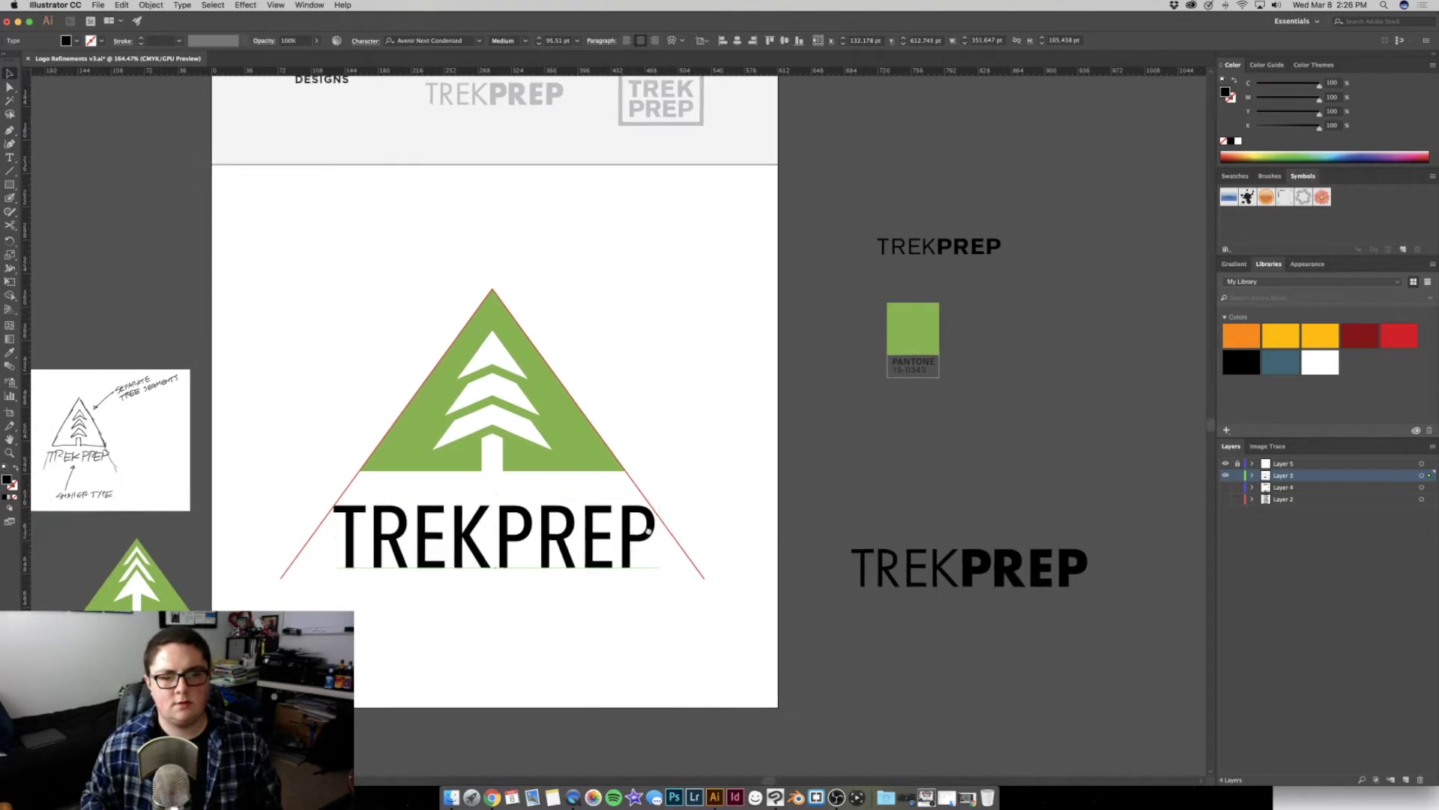
pyautogui.scroll(2, 558, 488)
pyautogui.click(571, 479)
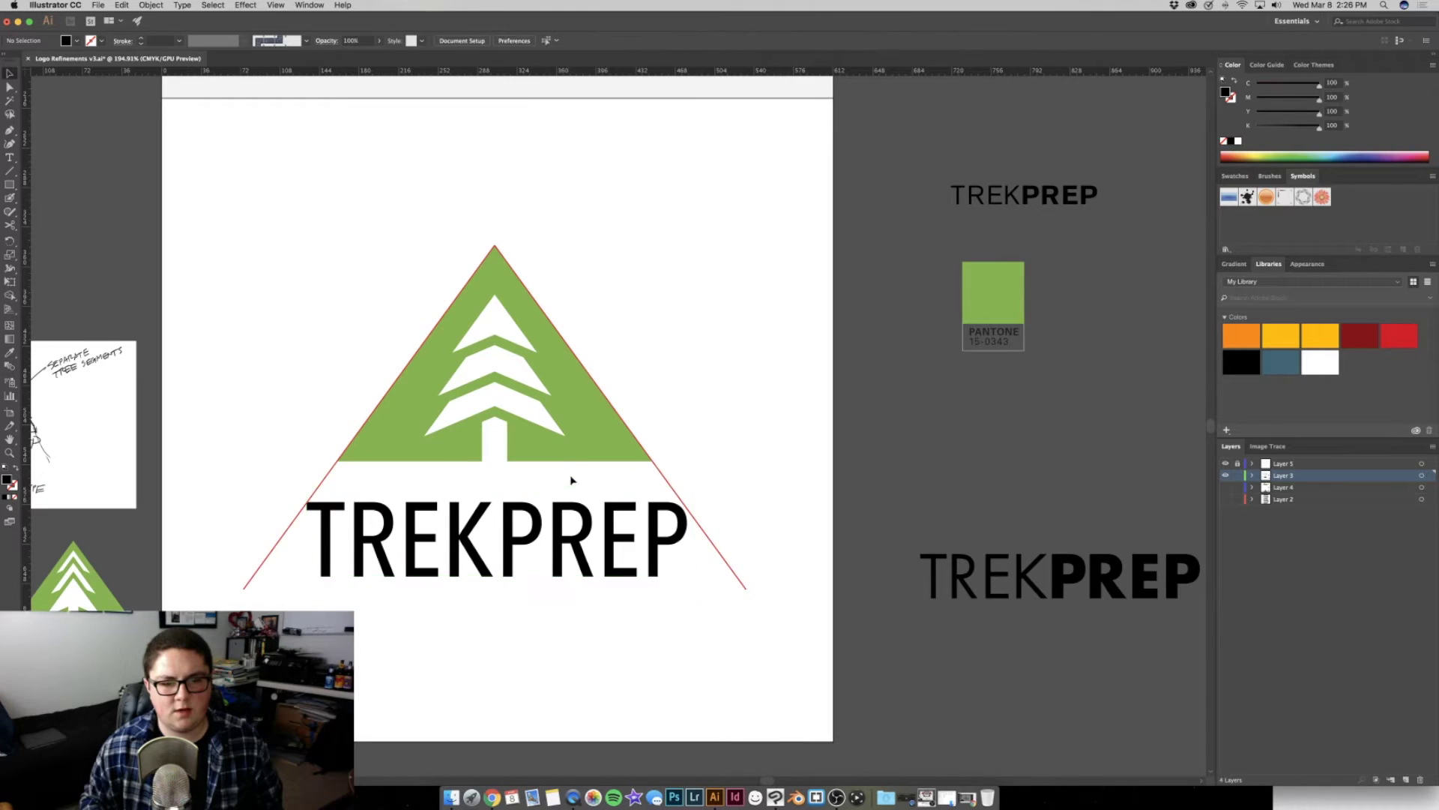
pyautogui.scroll(-2, 572, 479)
pyautogui.click(509, 525)
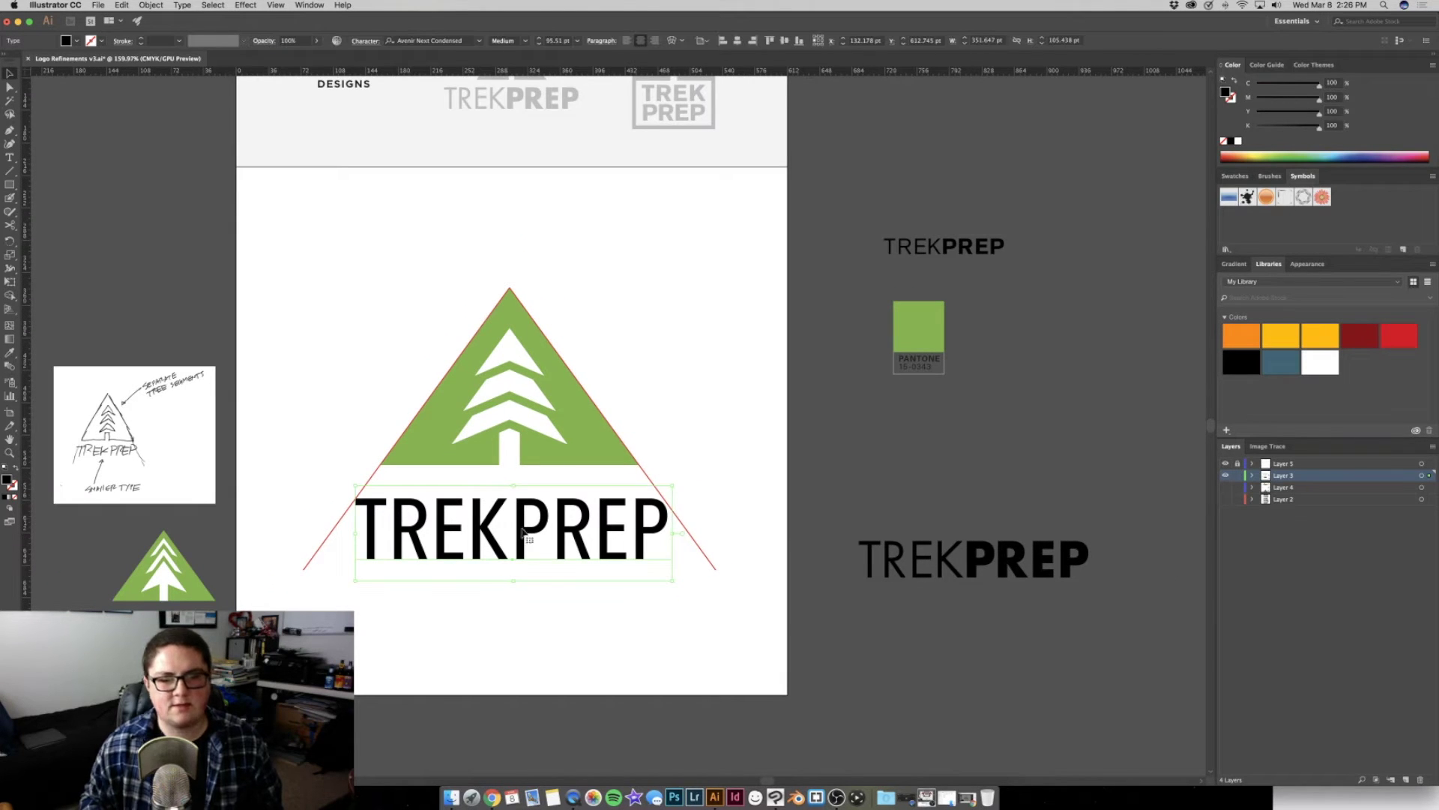
pyautogui.click(582, 622)
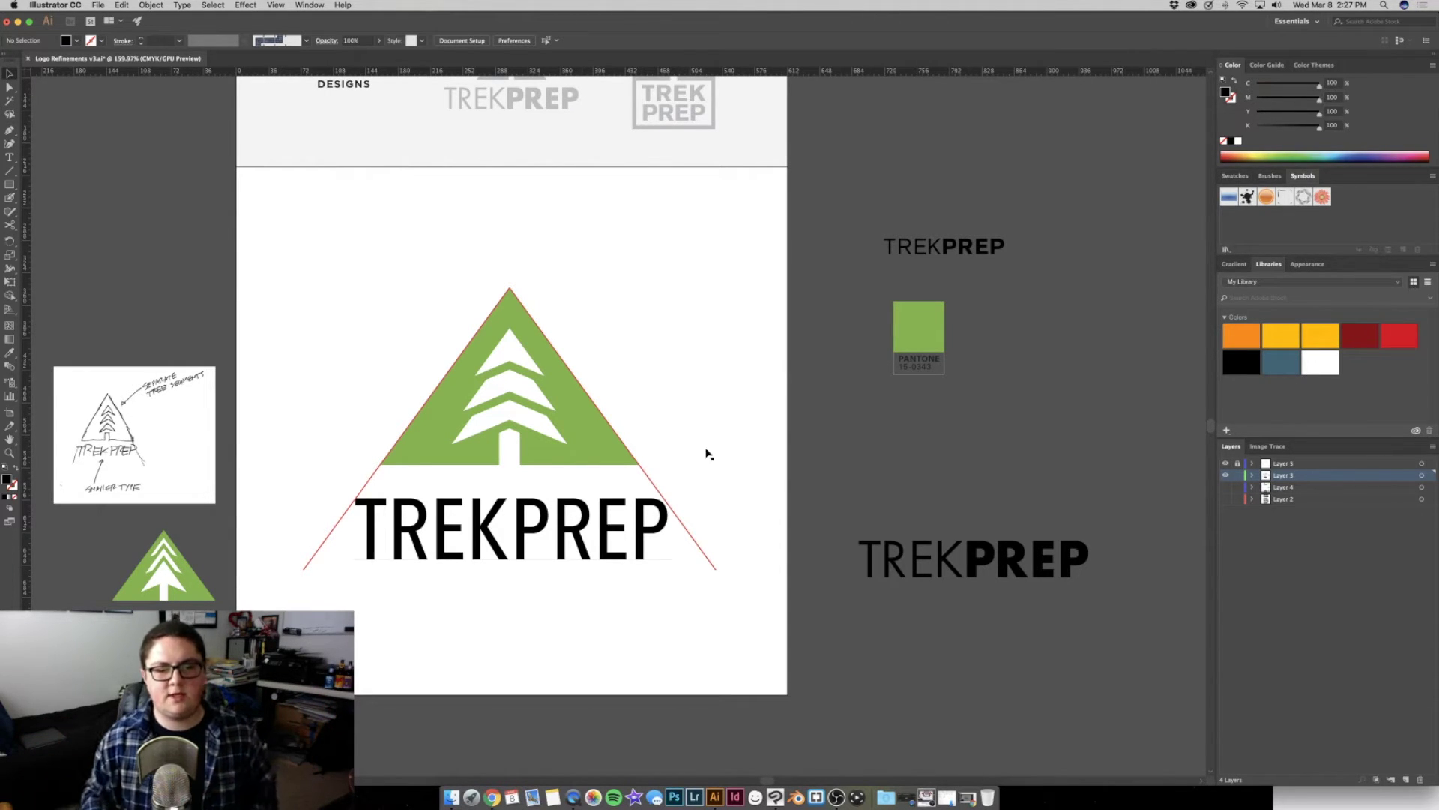
# Nudge the TREKPREP wordmark one step up and one step right
pyautogui.scroll(-3, 712, 420)
pyautogui.hscroll(-1, 712, 420)
pyautogui.click(677, 430)
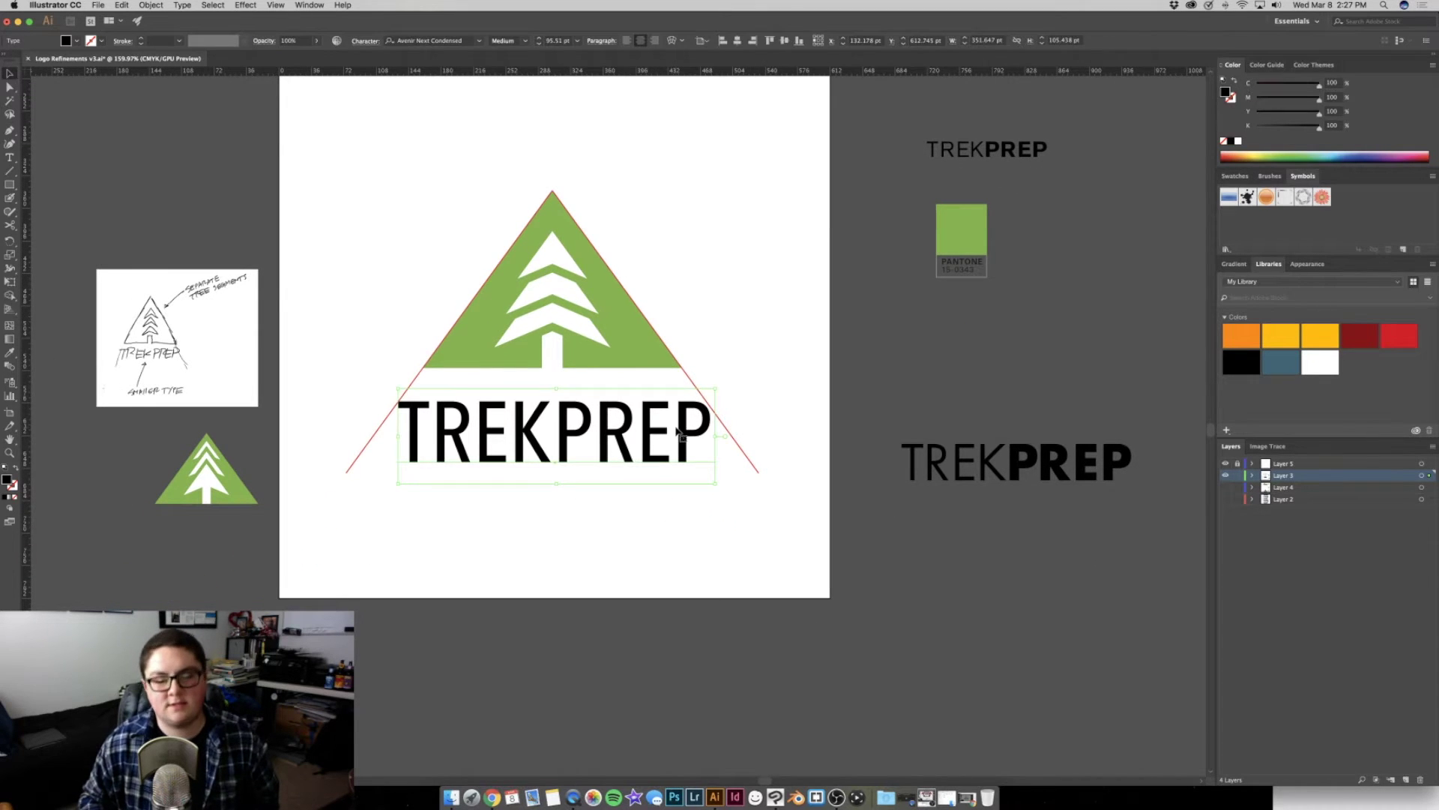
pyautogui.press('Right')
pyautogui.press('Right')
pyautogui.press('Up')
pyautogui.press('Up')
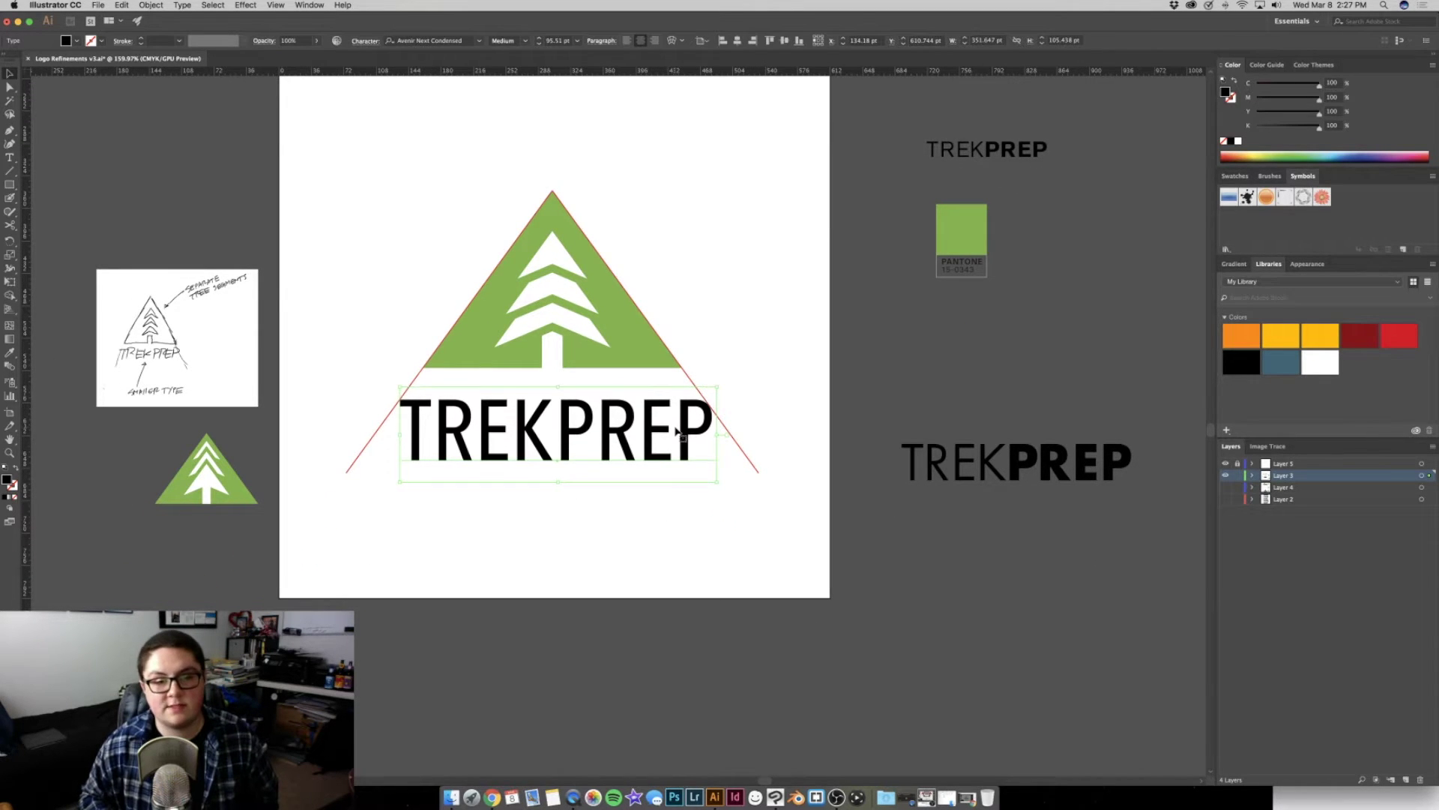
pyautogui.click(802, 364)
# Recentre the view on the logo and hide the red triangle guide lines
pyautogui.scroll(3, 691, 362)
pyautogui.scroll(2, 711, 449)
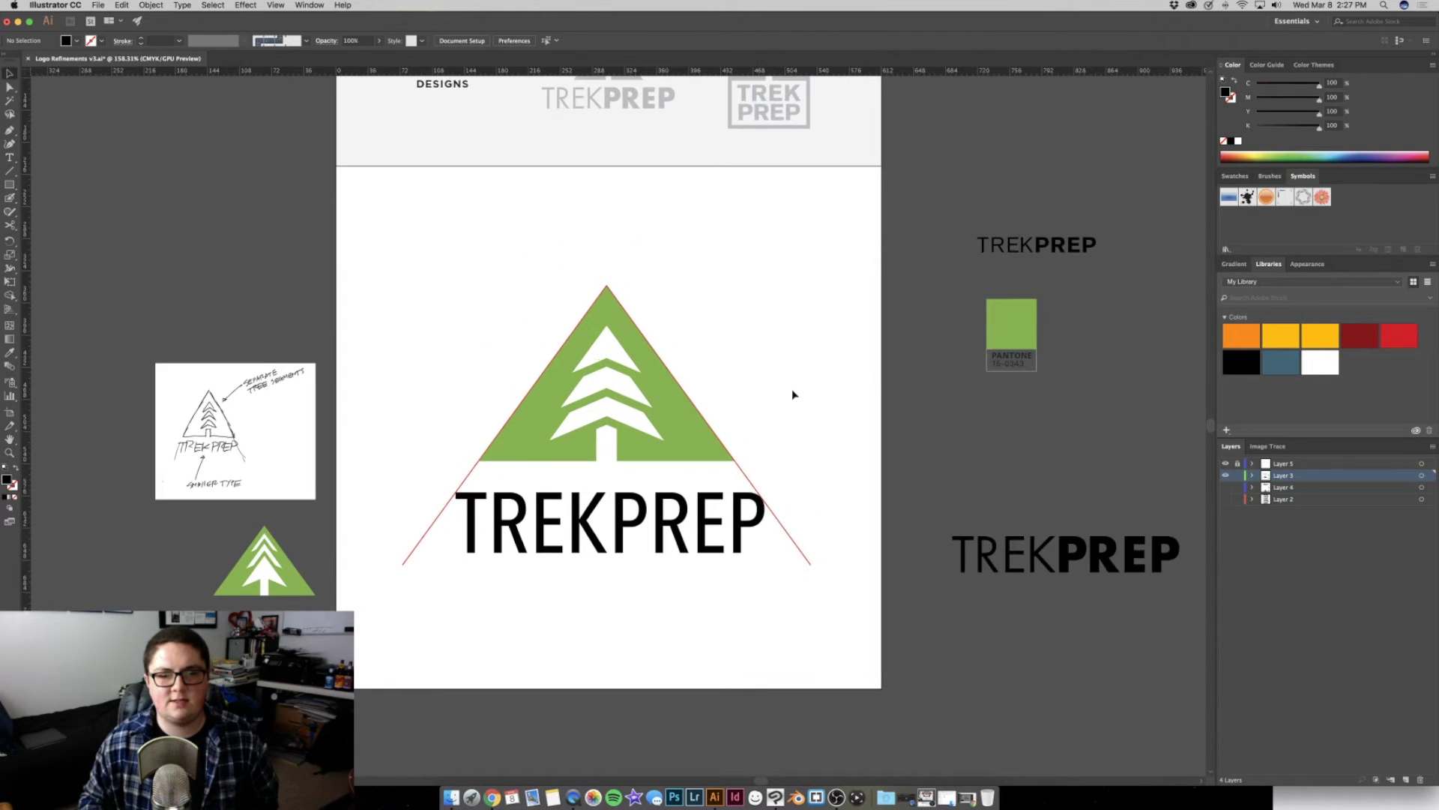
pyautogui.scroll(-2, 724, 427)
pyautogui.moveTo(703, 427); pyautogui.dragTo(620, 426)
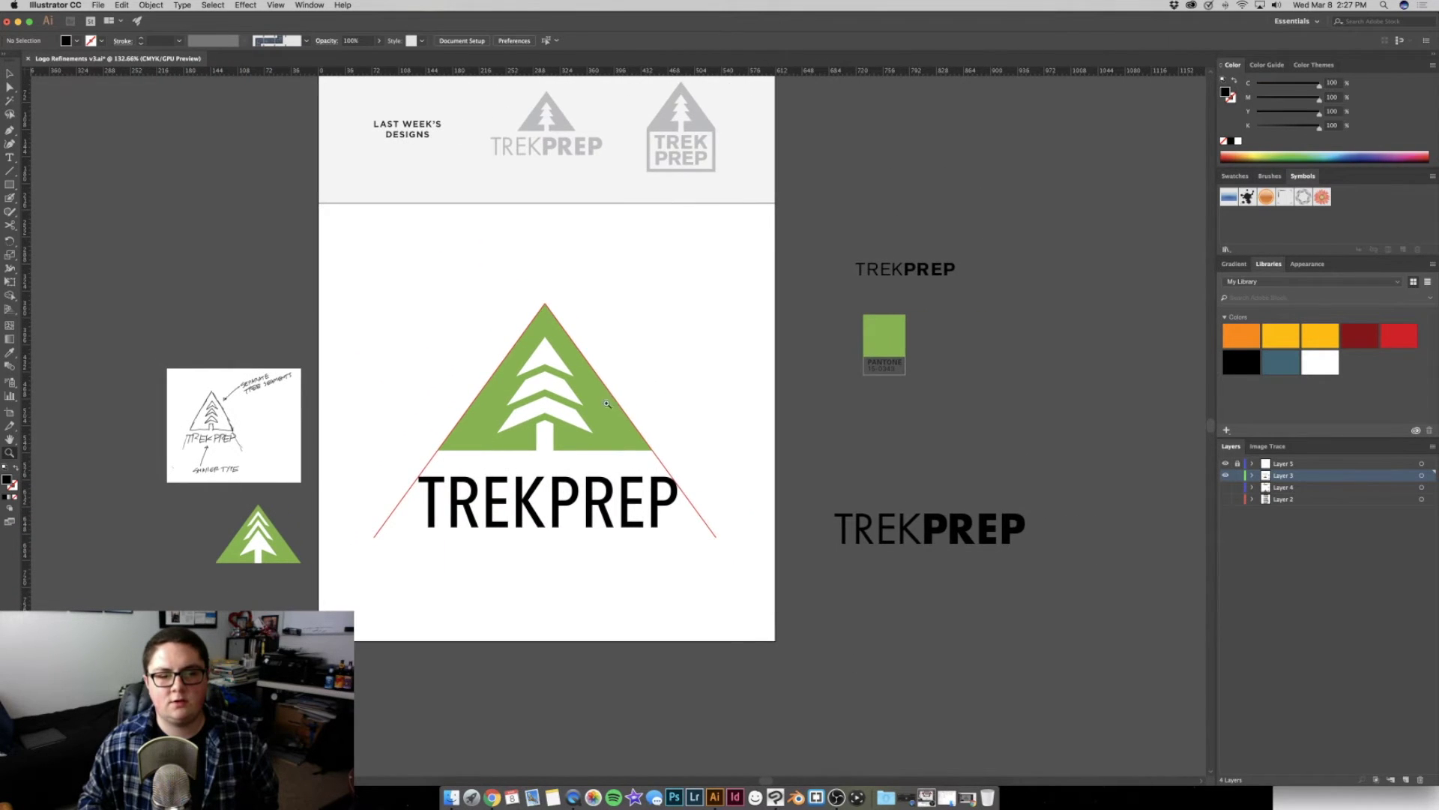
pyautogui.scroll(2, 606, 403)
pyautogui.scroll(2, 593, 465)
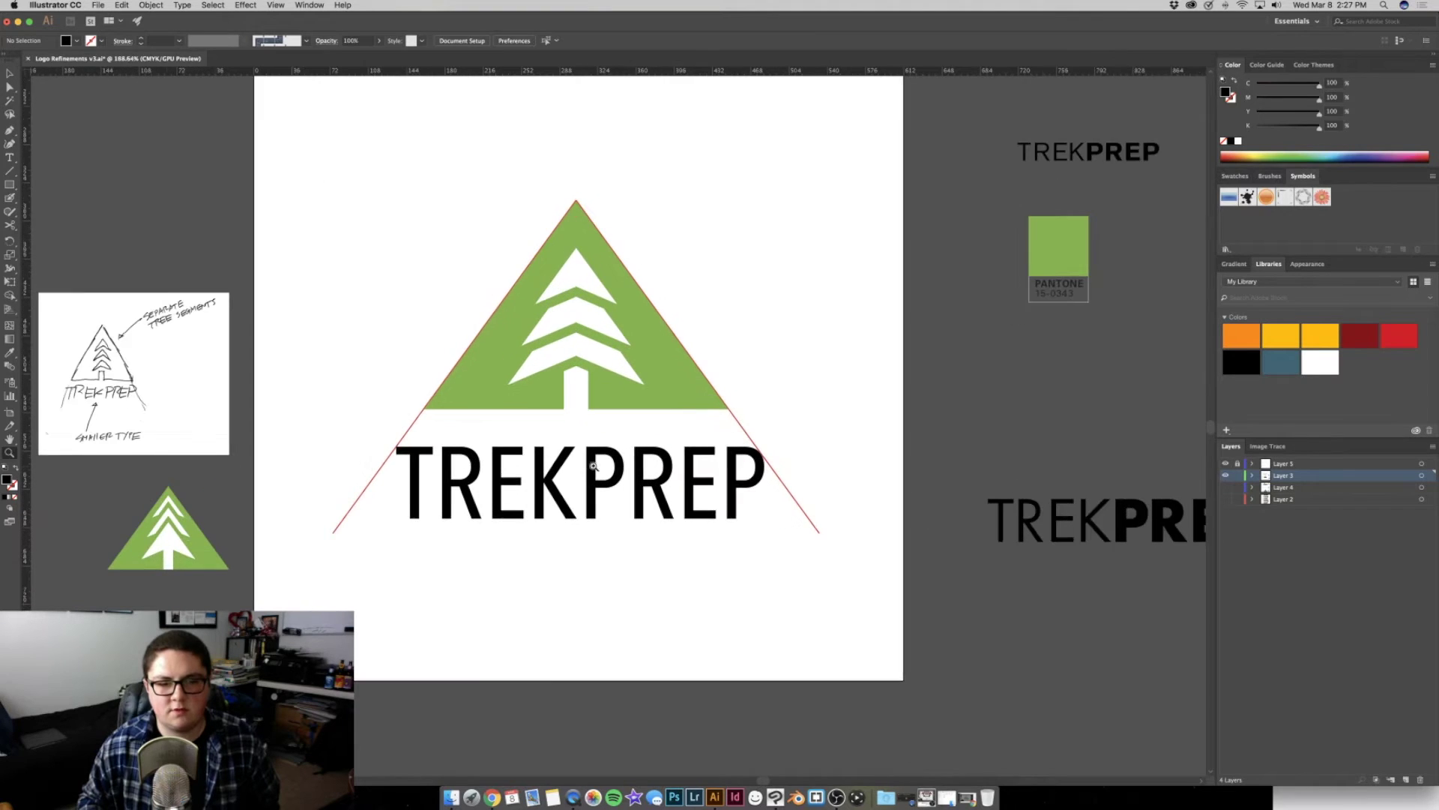
pyautogui.scroll(1, 592, 465)
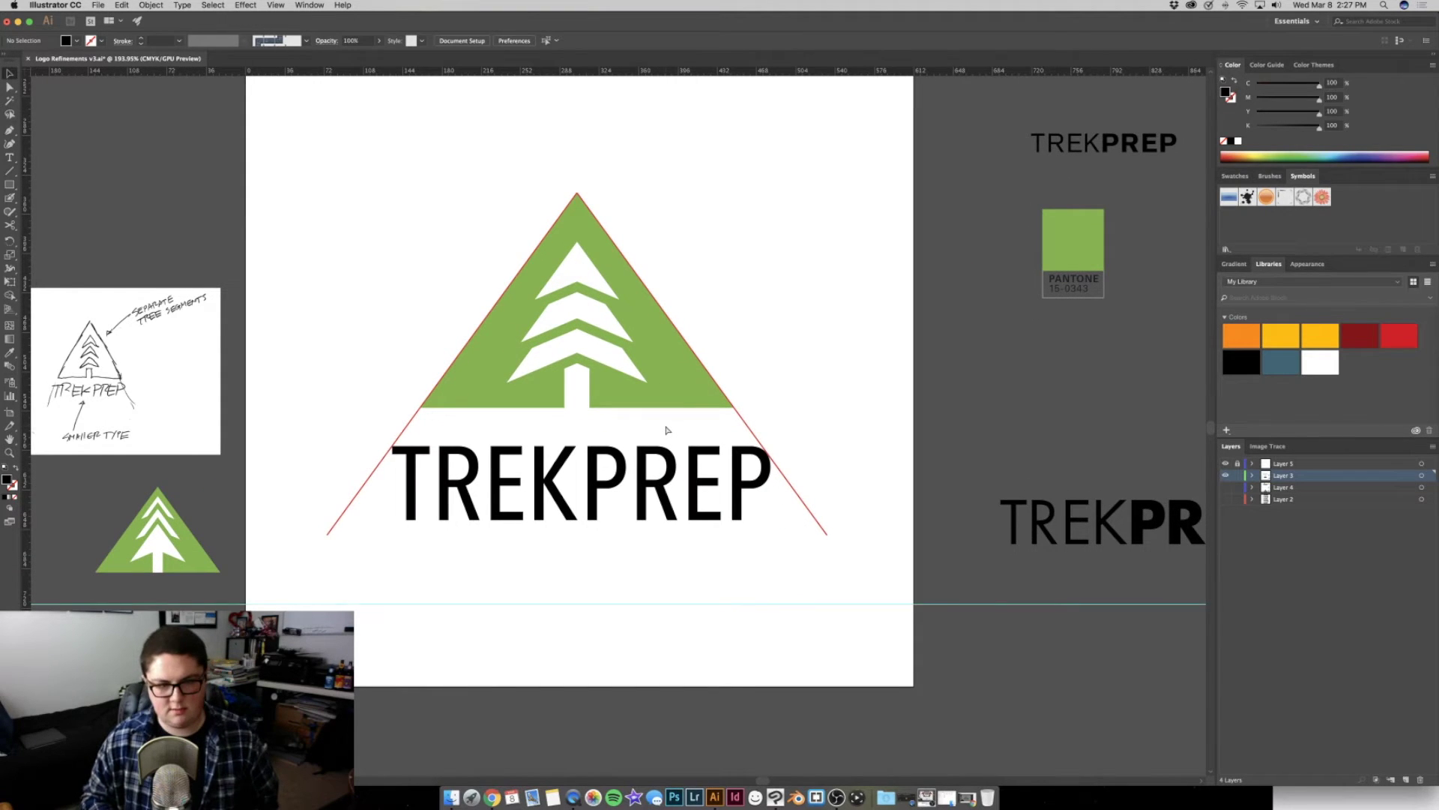
pyautogui.click(1226, 463)
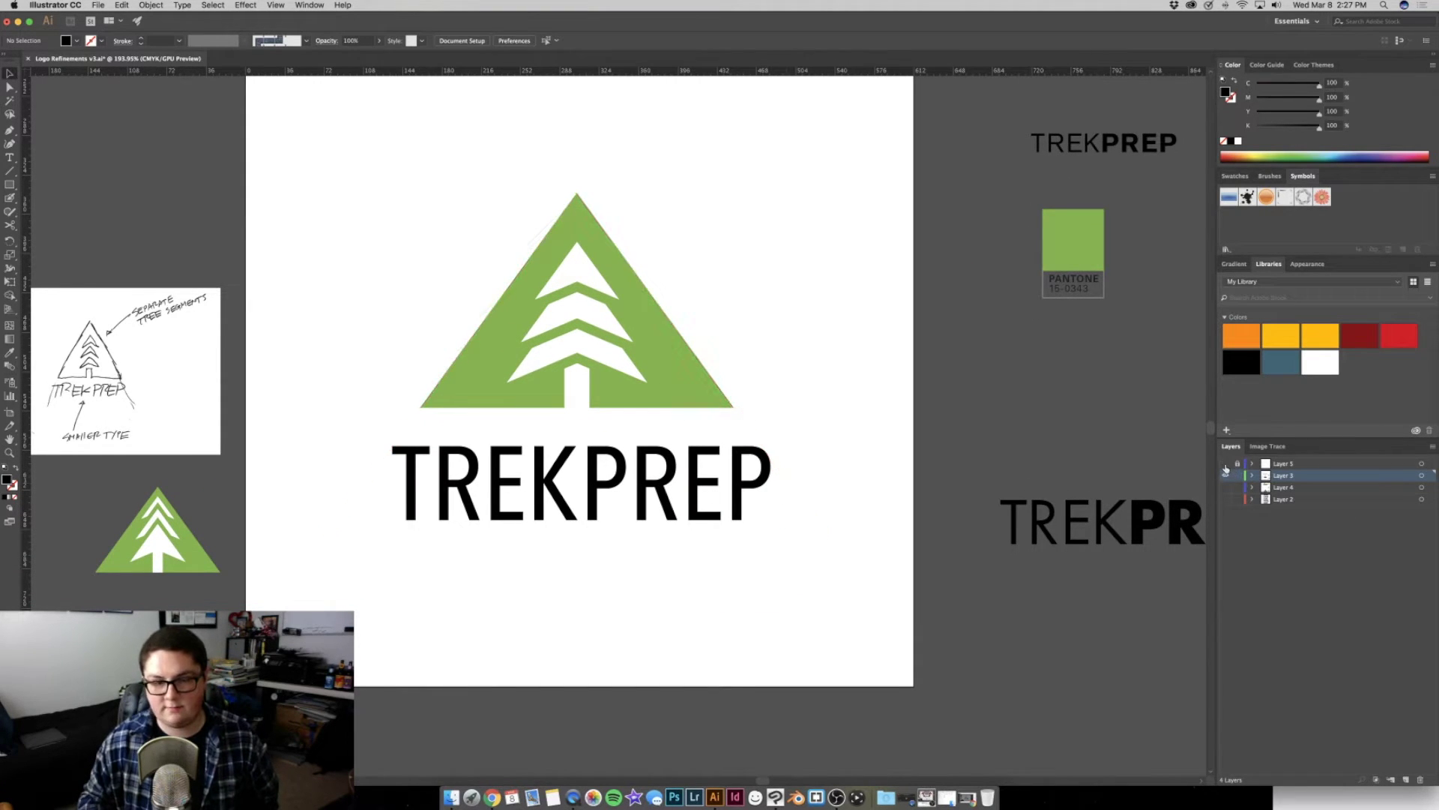
# Zoom in on the artboard to inspect the clean tree and wordmark
pyautogui.scroll(-5, 527, 365)
pyautogui.click(449, 369)
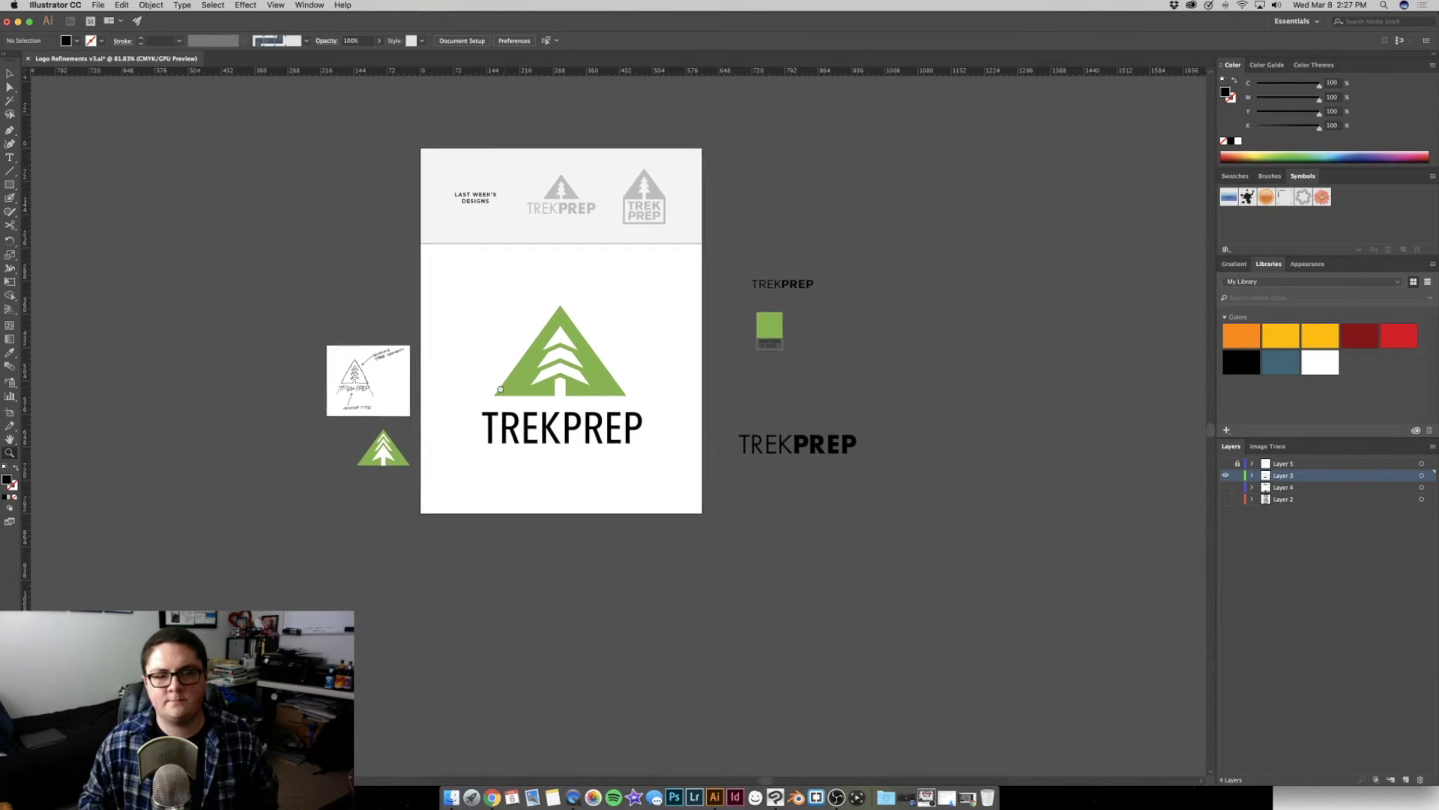
pyautogui.scroll(2, 719, 442)
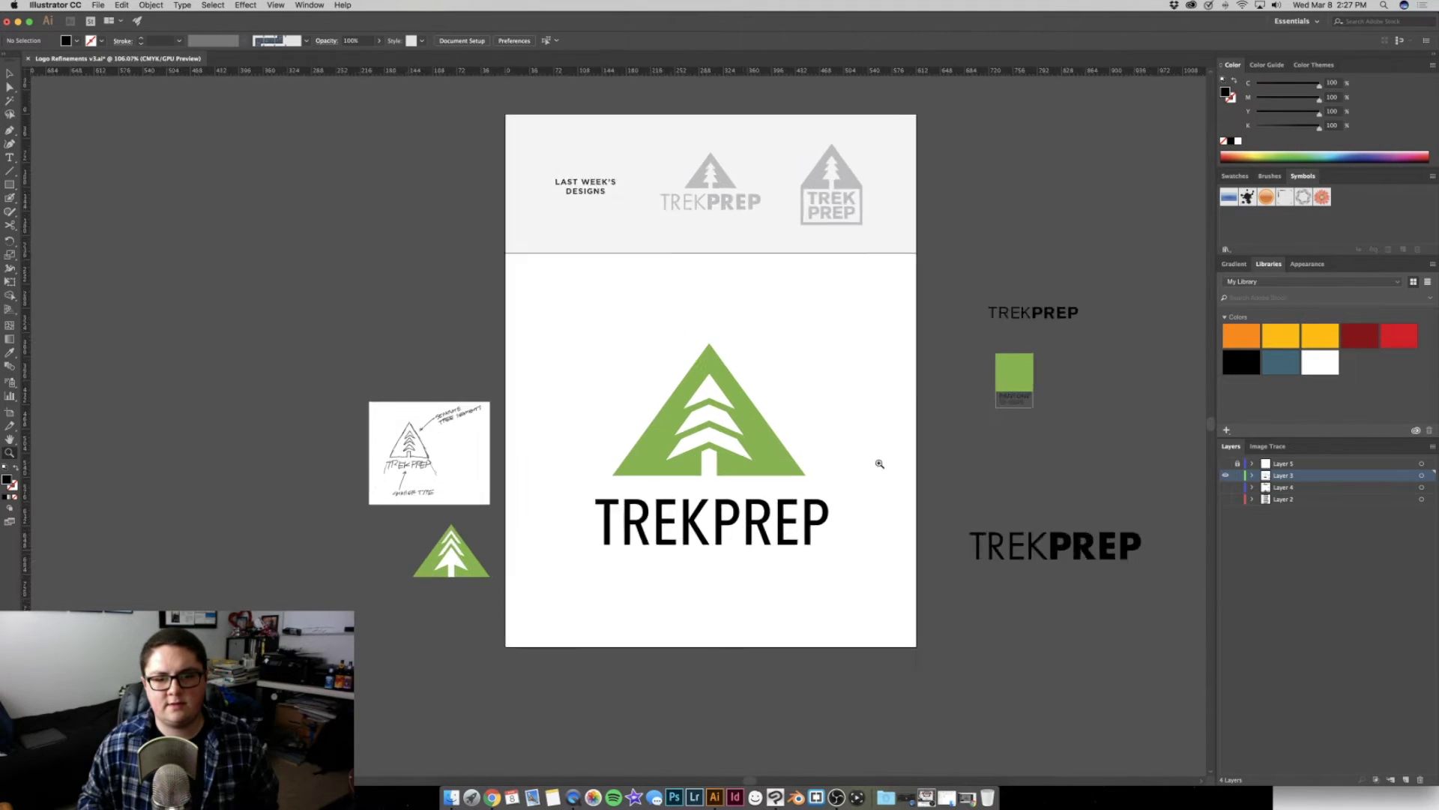
pyautogui.scroll(2, 874, 460)
pyautogui.scroll(2, 835, 379)
pyautogui.scroll(-2, 869, 393)
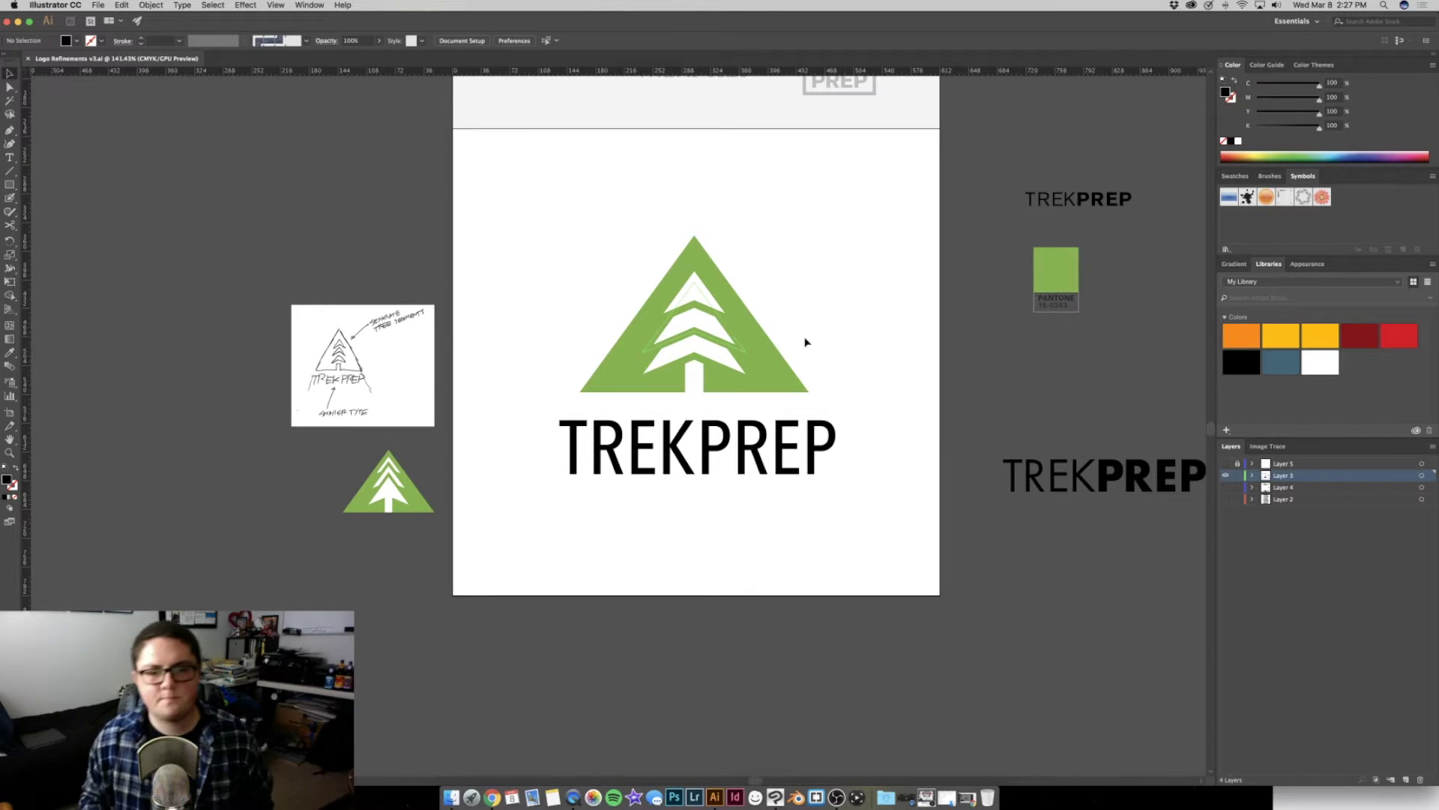
pyautogui.press('t')
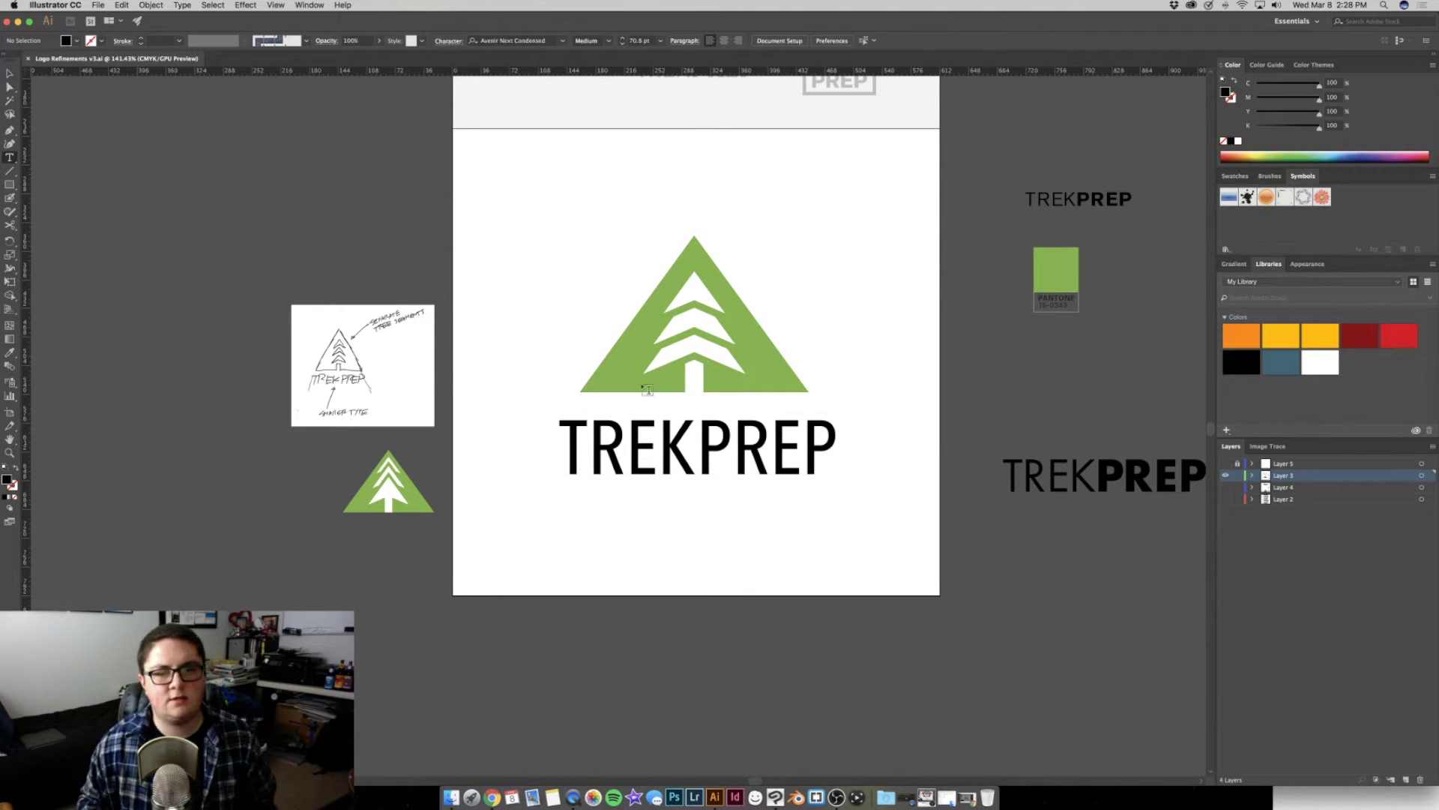
# Set the PREP letters to Avenir Next Condensed Bold, leaving TREK in its medium weight
pyautogui.moveTo(707, 457); pyautogui.dragTo(835, 442)
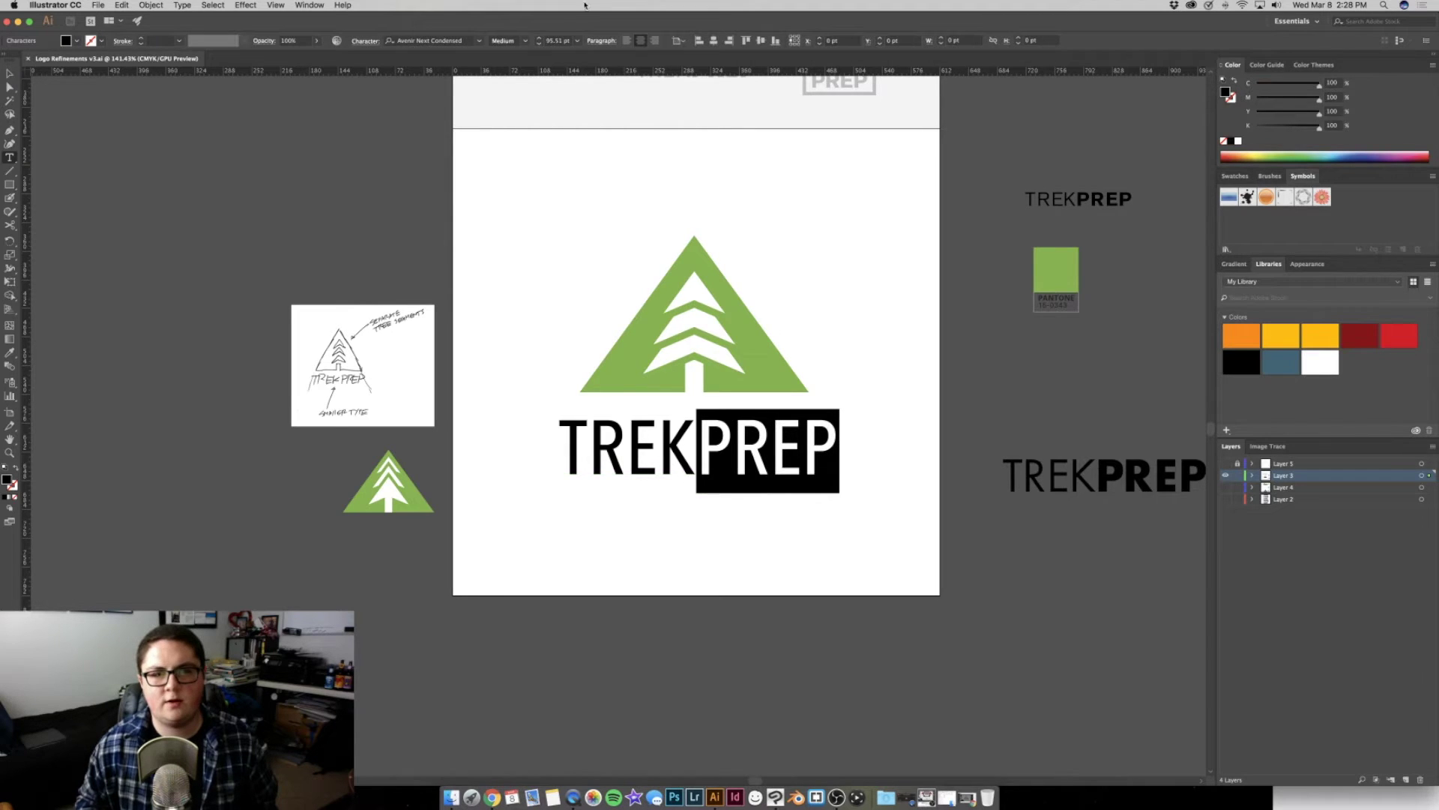
pyautogui.click(9, 74)
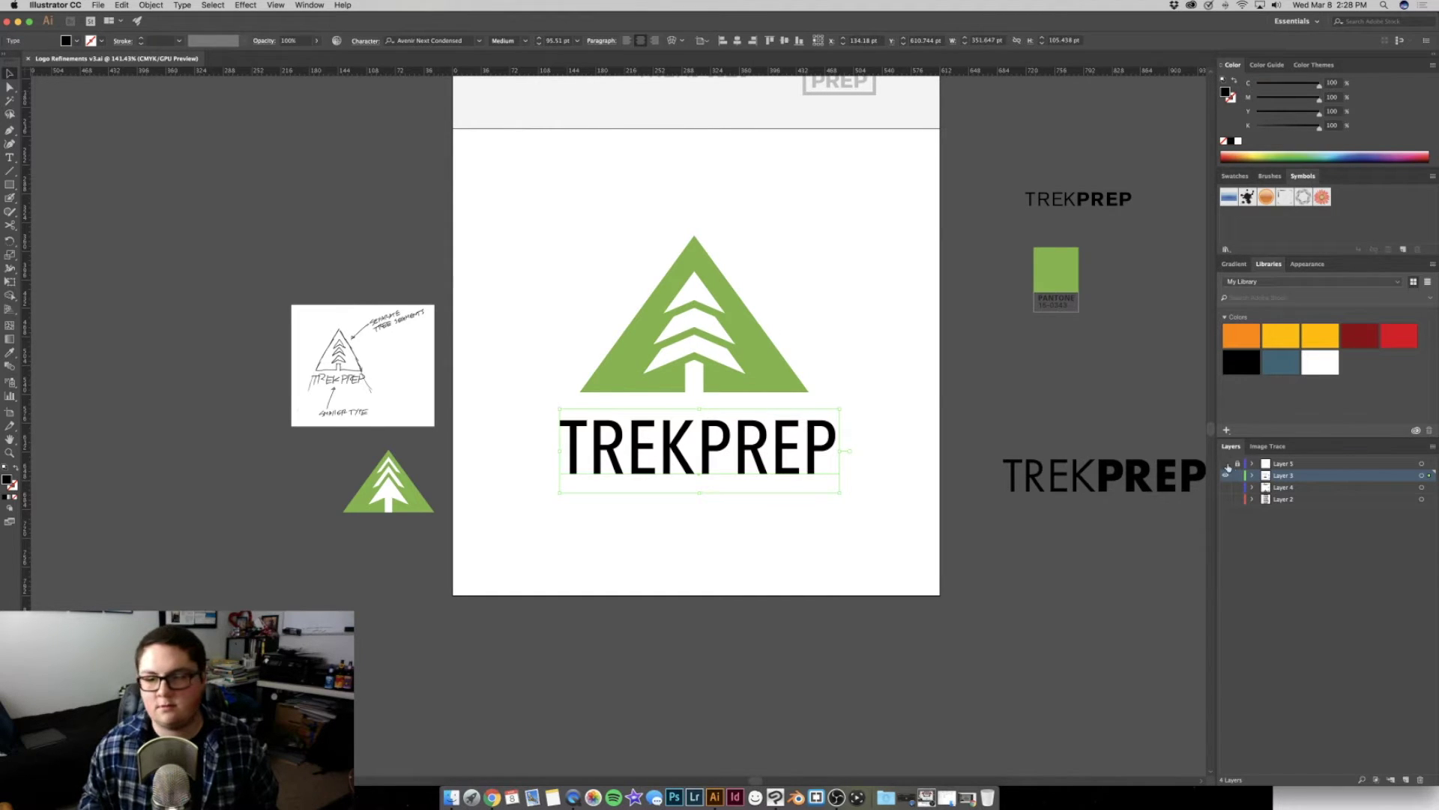
pyautogui.click(1226, 474)
pyautogui.press('t')
pyautogui.moveTo(697, 450); pyautogui.dragTo(833, 443)
pyautogui.moveTo(715, 445); pyautogui.dragTo(847, 439)
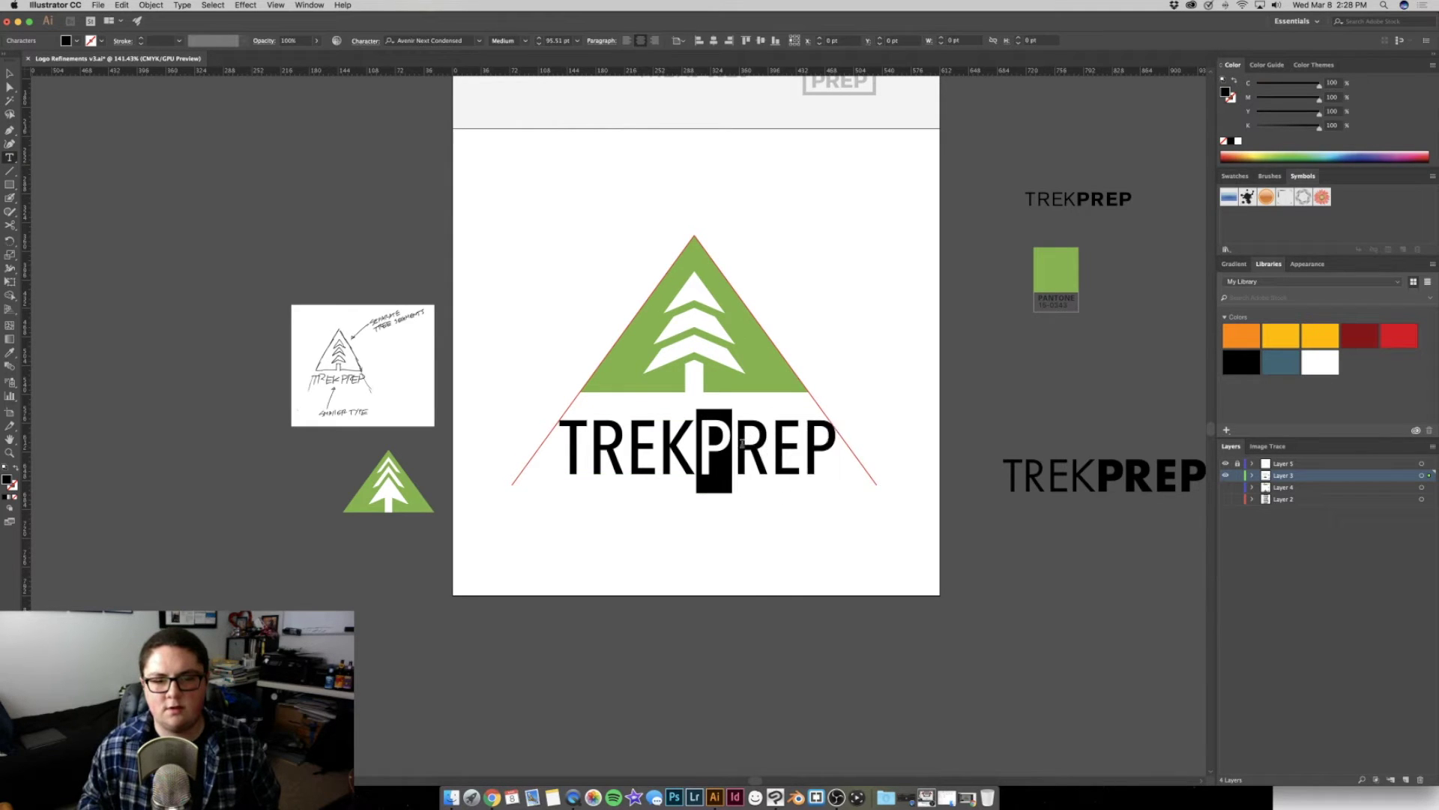
pyautogui.click(526, 41)
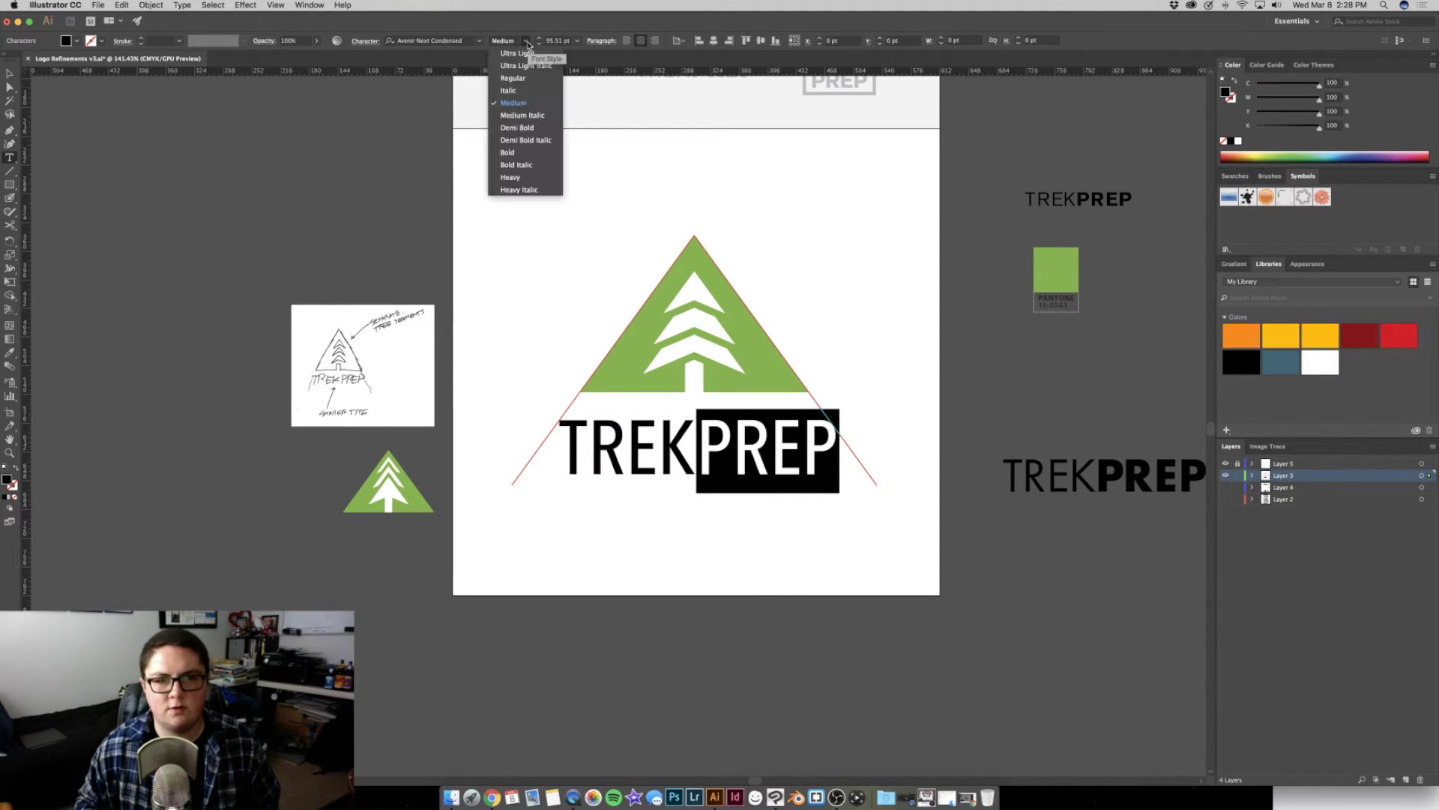
pyautogui.click(525, 153)
pyautogui.click(707, 437)
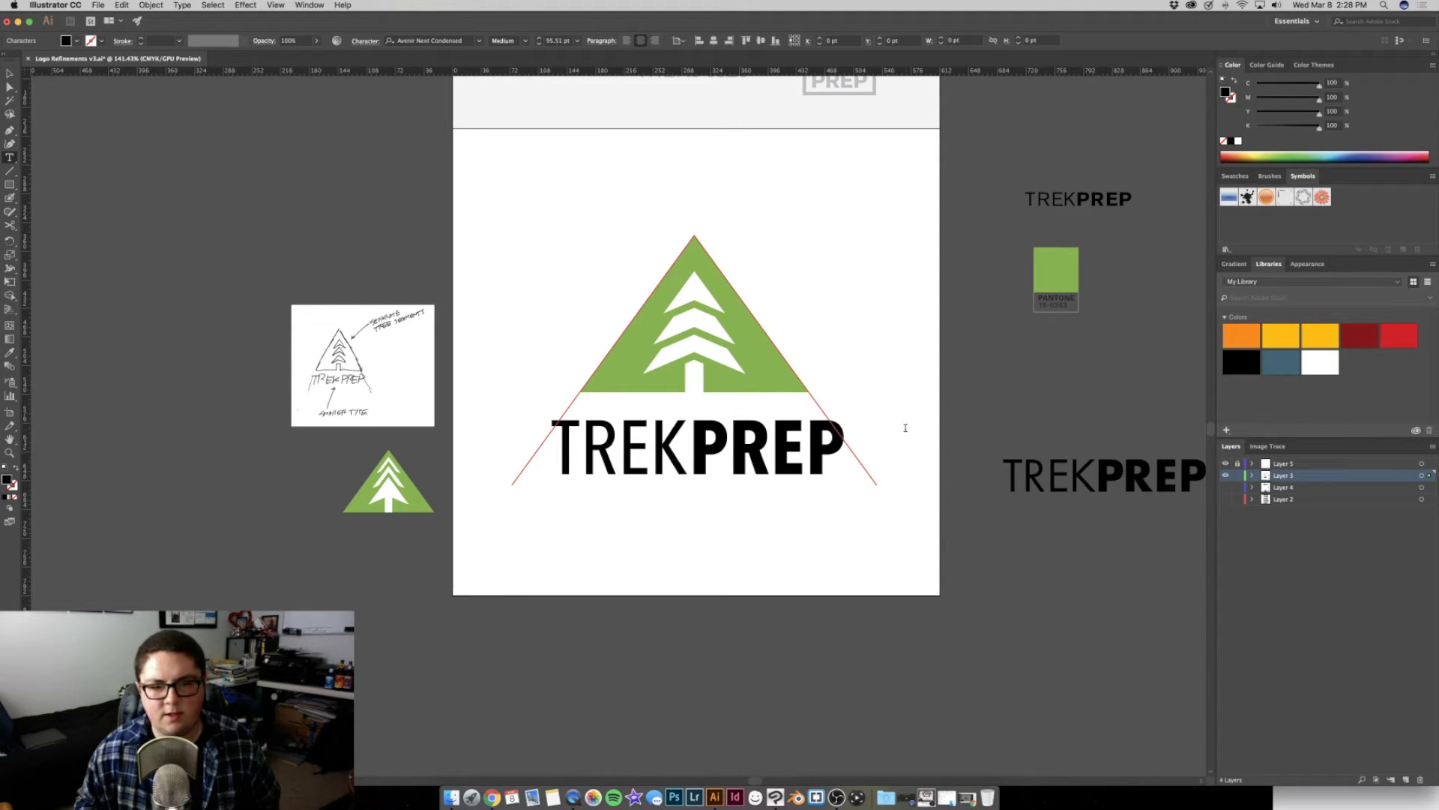
pyautogui.click(11, 73)
pyautogui.click(536, 218)
pyautogui.press('z')
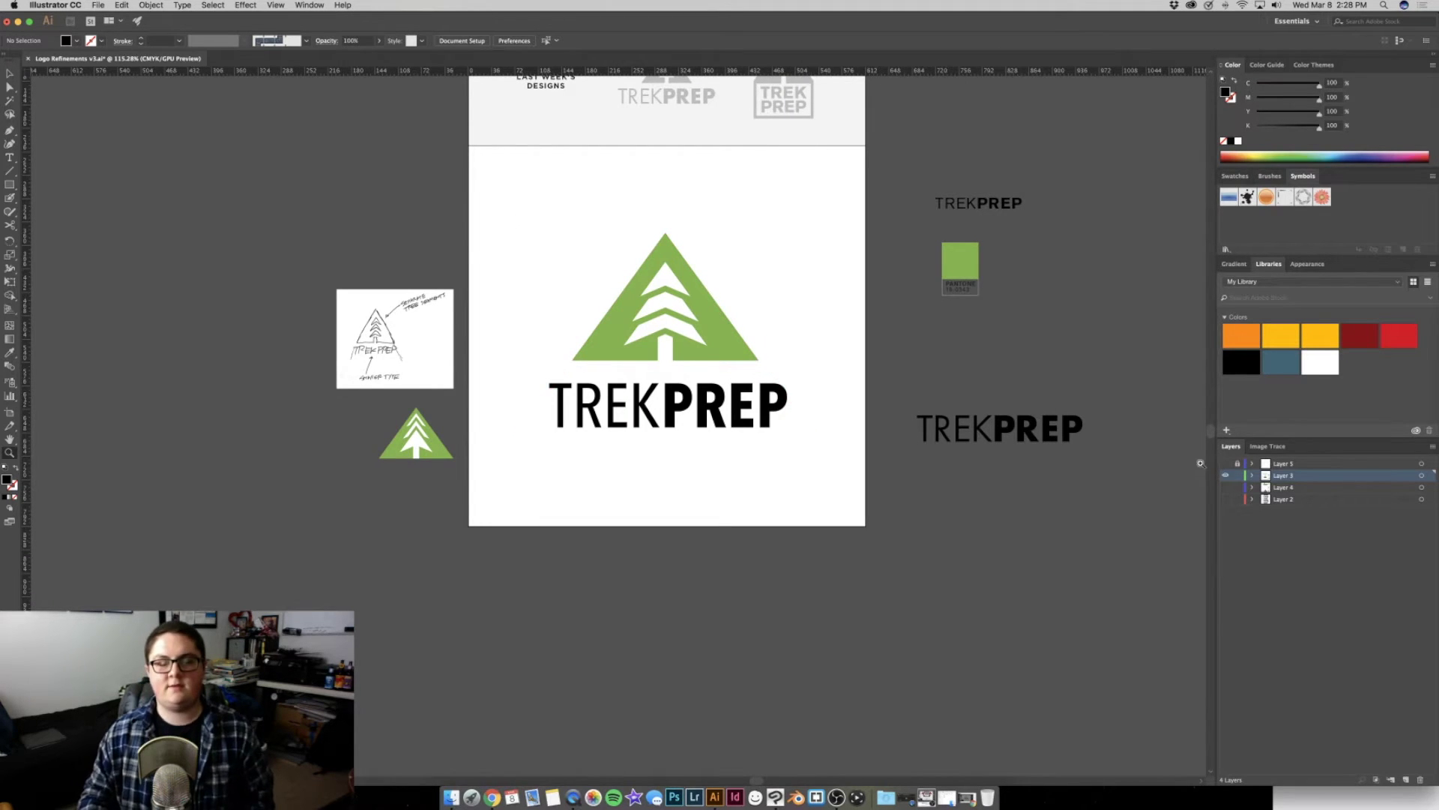
# Zoom out to the whole artboard and delete the lower spare TREKPREP wordmark
pyautogui.keyDown('alt'); pyautogui.click(717, 369); pyautogui.keyUp('alt')
pyautogui.moveTo(718, 369)
pyautogui.mouseDown()
pyautogui.moveTo(634, 425)
pyautogui.moveTo(867, 423)
pyautogui.moveTo(761, 412)
pyautogui.mouseUp()
pyautogui.press('z')
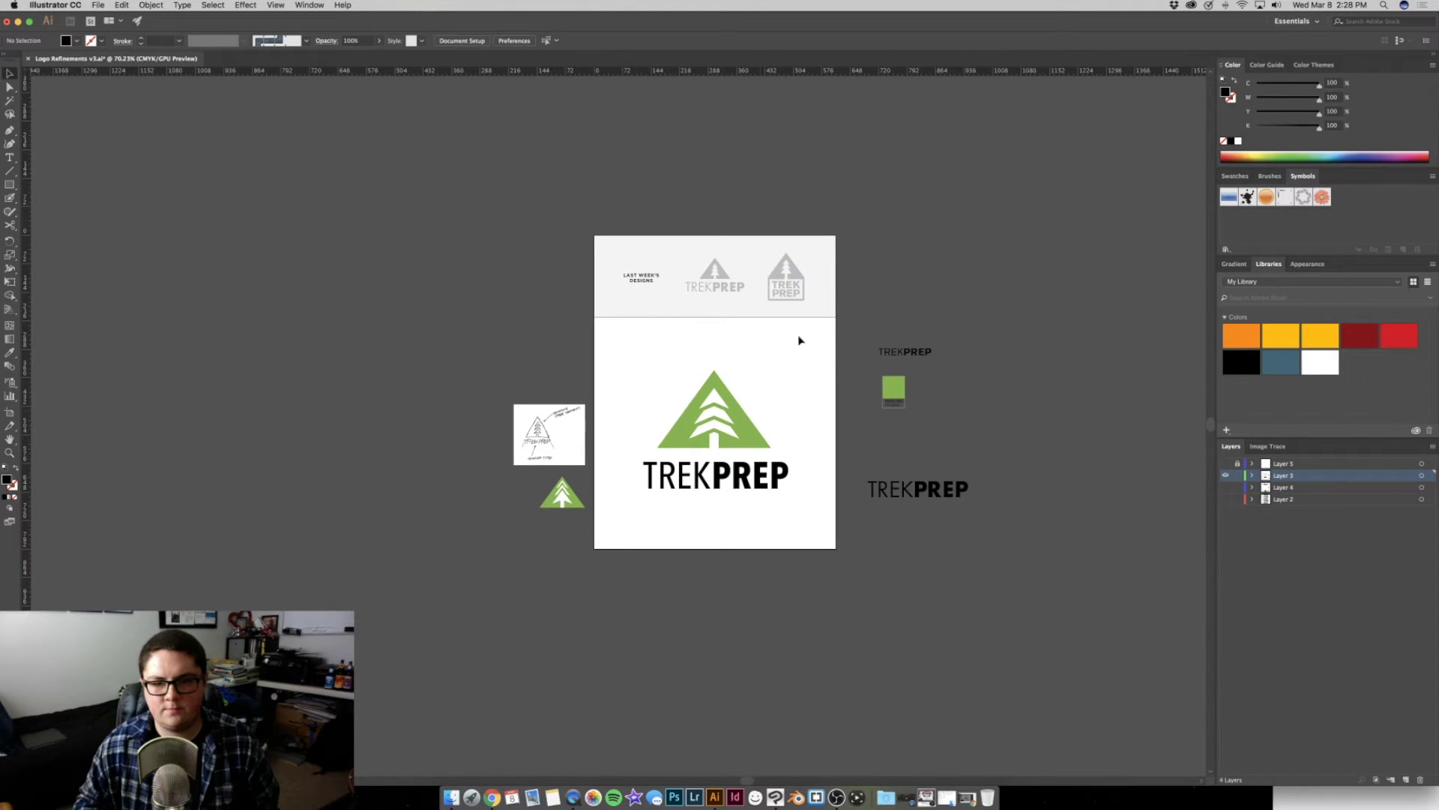
pyautogui.press('super+a')
pyautogui.press('super+shift+a')
pyautogui.click(911, 489)
pyautogui.press('\\')
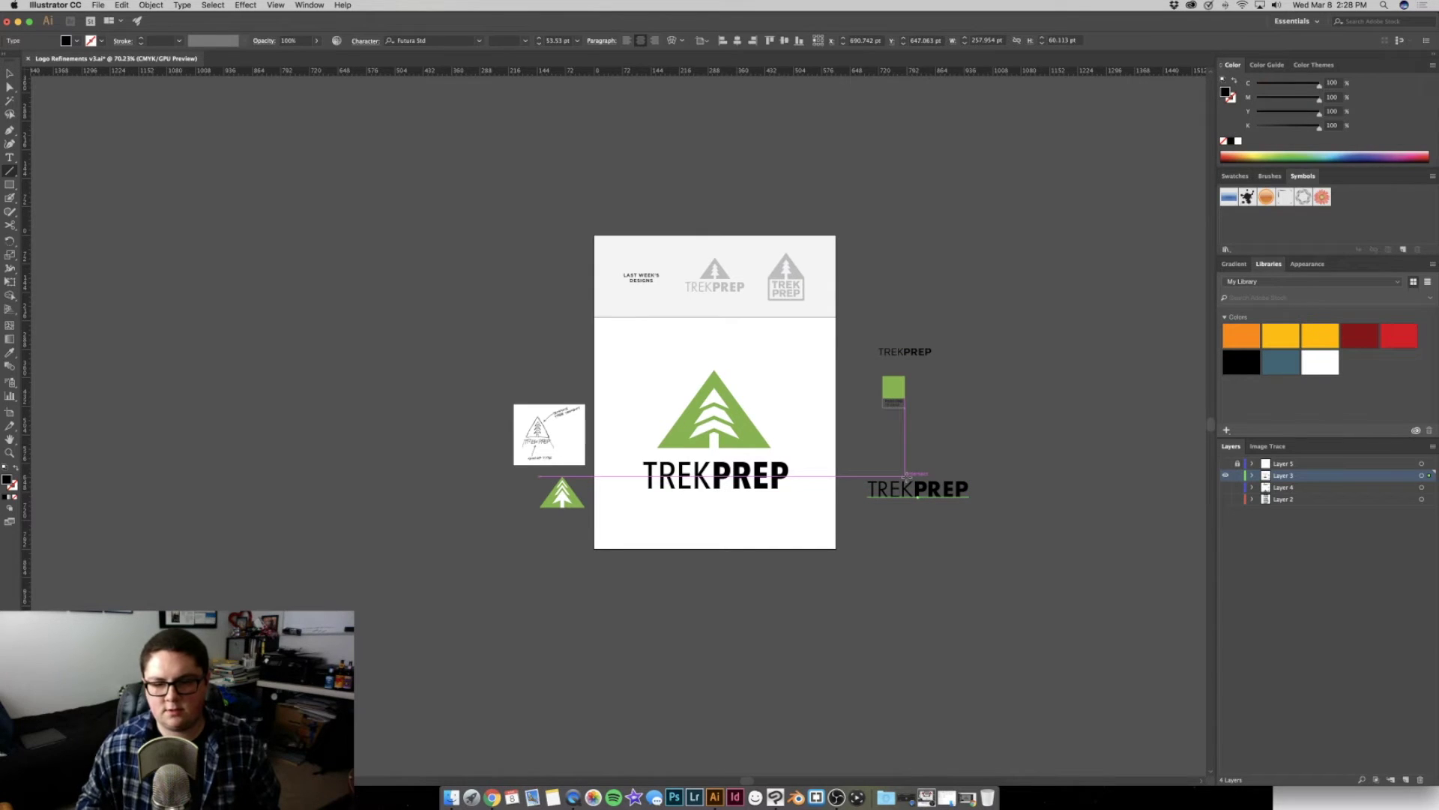
pyautogui.press('v')
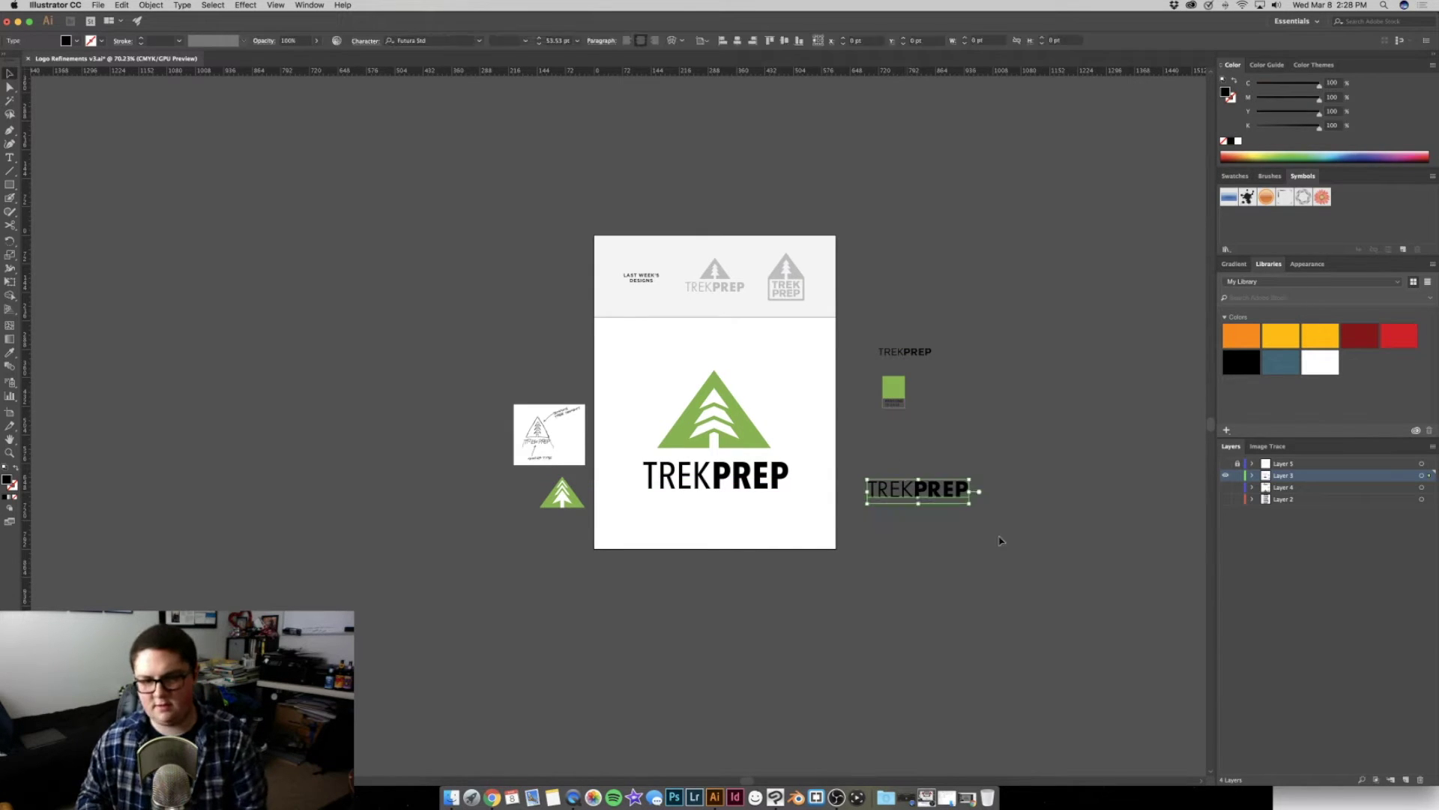
pyautogui.press('Delete')
# Delete the upper spare wordmark, the small green tree icon and the green swatch group
pyautogui.click(905, 351)
pyautogui.press('Delete')
pyautogui.moveTo(530, 489); pyautogui.dragTo(590, 520)
pyautogui.click(892, 395)
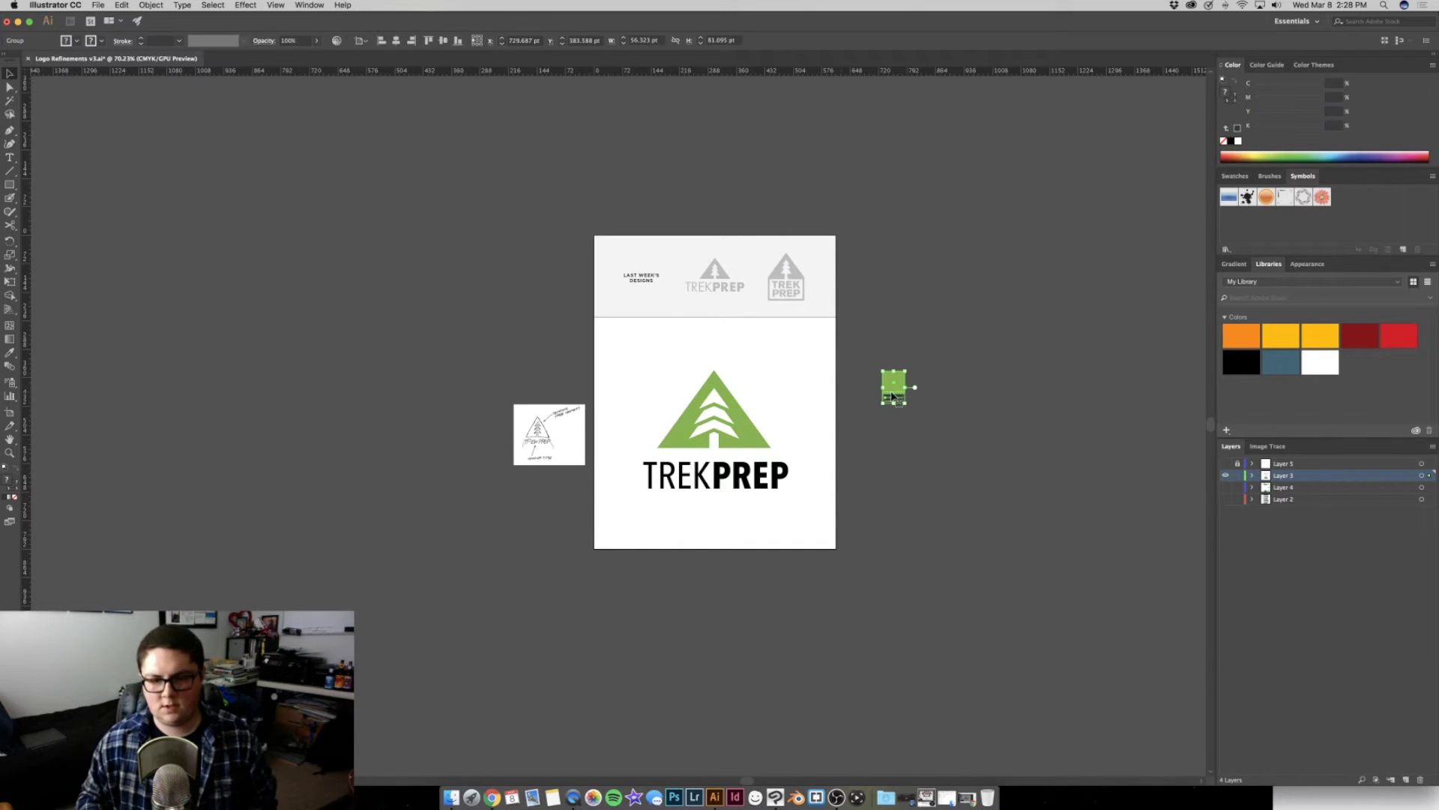
pyautogui.press('Delete')
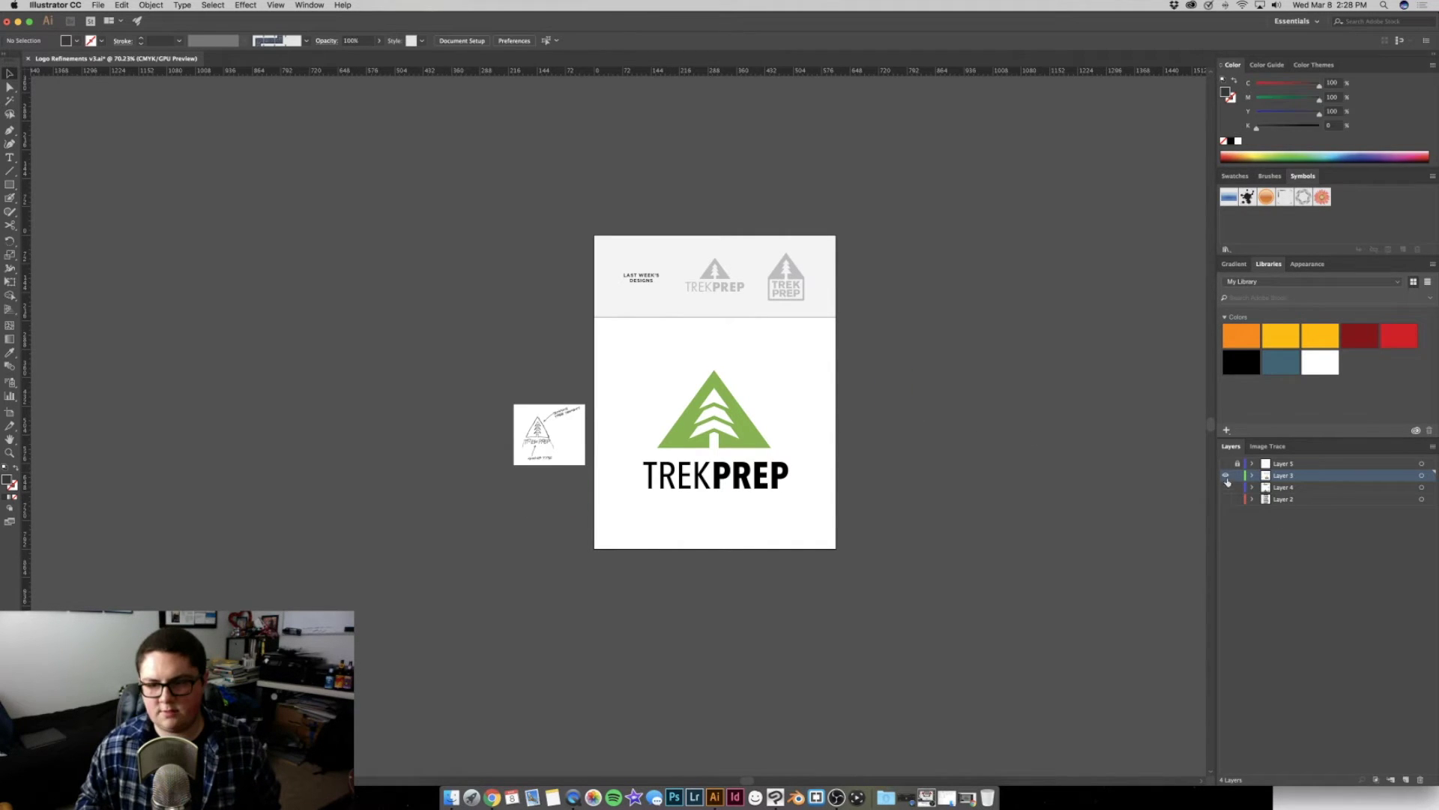
# Briefly reveal Layer 4 artwork, undo the last deletion, then hide and lock Layer 4 again
pyautogui.click(1227, 488)
pyautogui.click(1291, 488)
pyautogui.hotkey('ctrl', 'z')
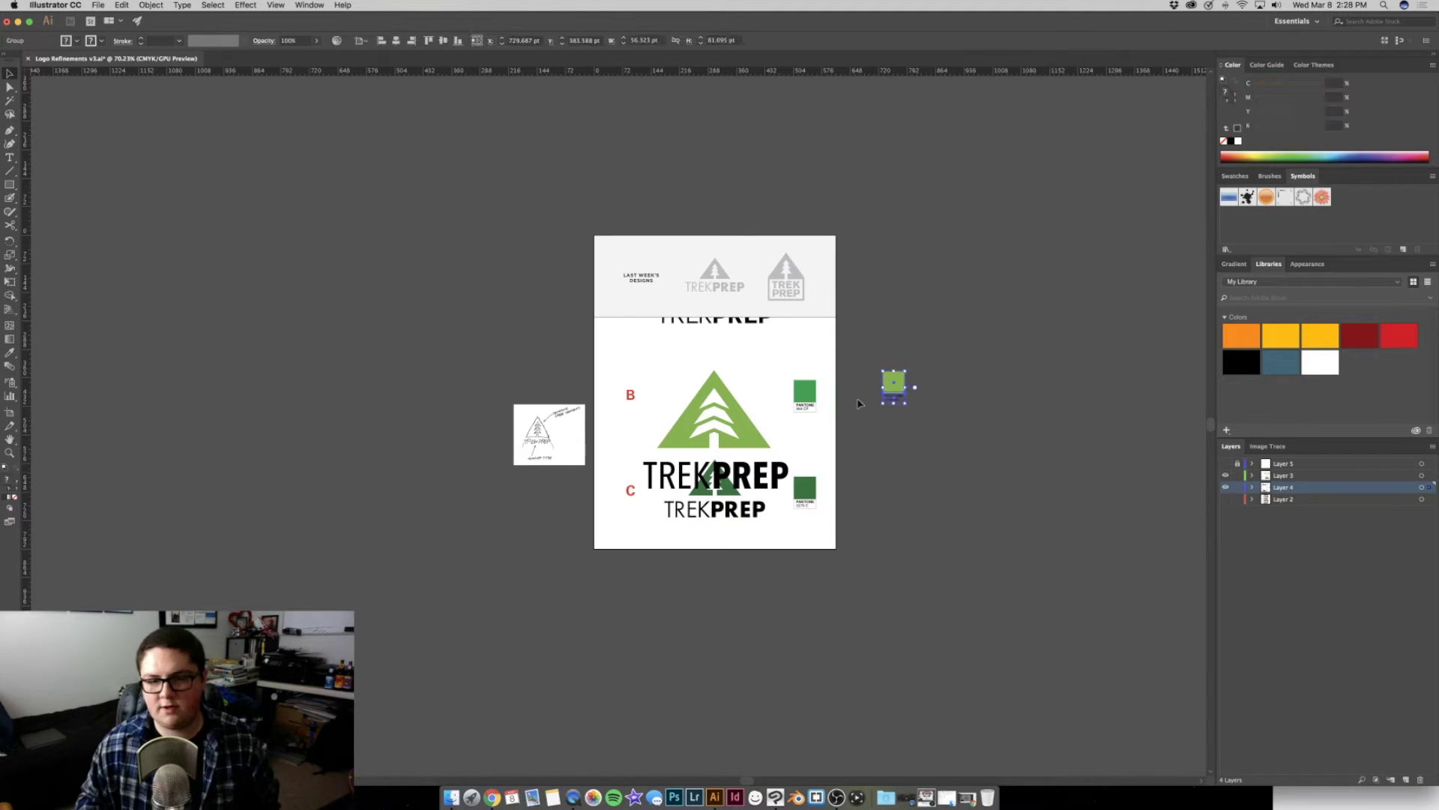
pyautogui.click(1237, 487)
pyautogui.press('z')
pyautogui.moveTo(759, 437)
pyautogui.mouseDown()
pyautogui.moveTo(827, 462)
pyautogui.moveTo(722, 423)
pyautogui.mouseUp()
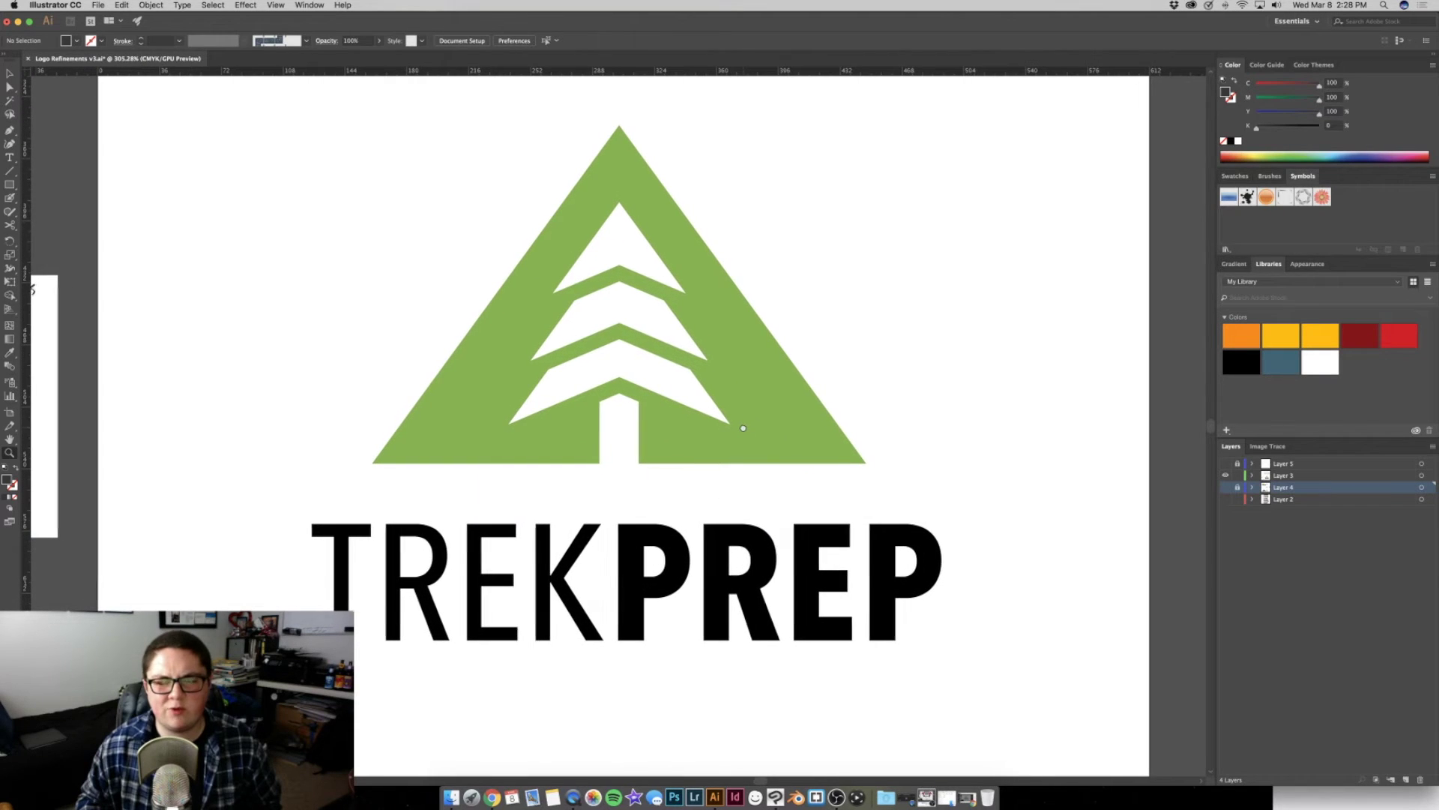
# Zoom in on the tree icon, then fit the artboard and scroll to the wordmark
pyautogui.moveTo(722, 423); pyautogui.dragTo(742, 428)
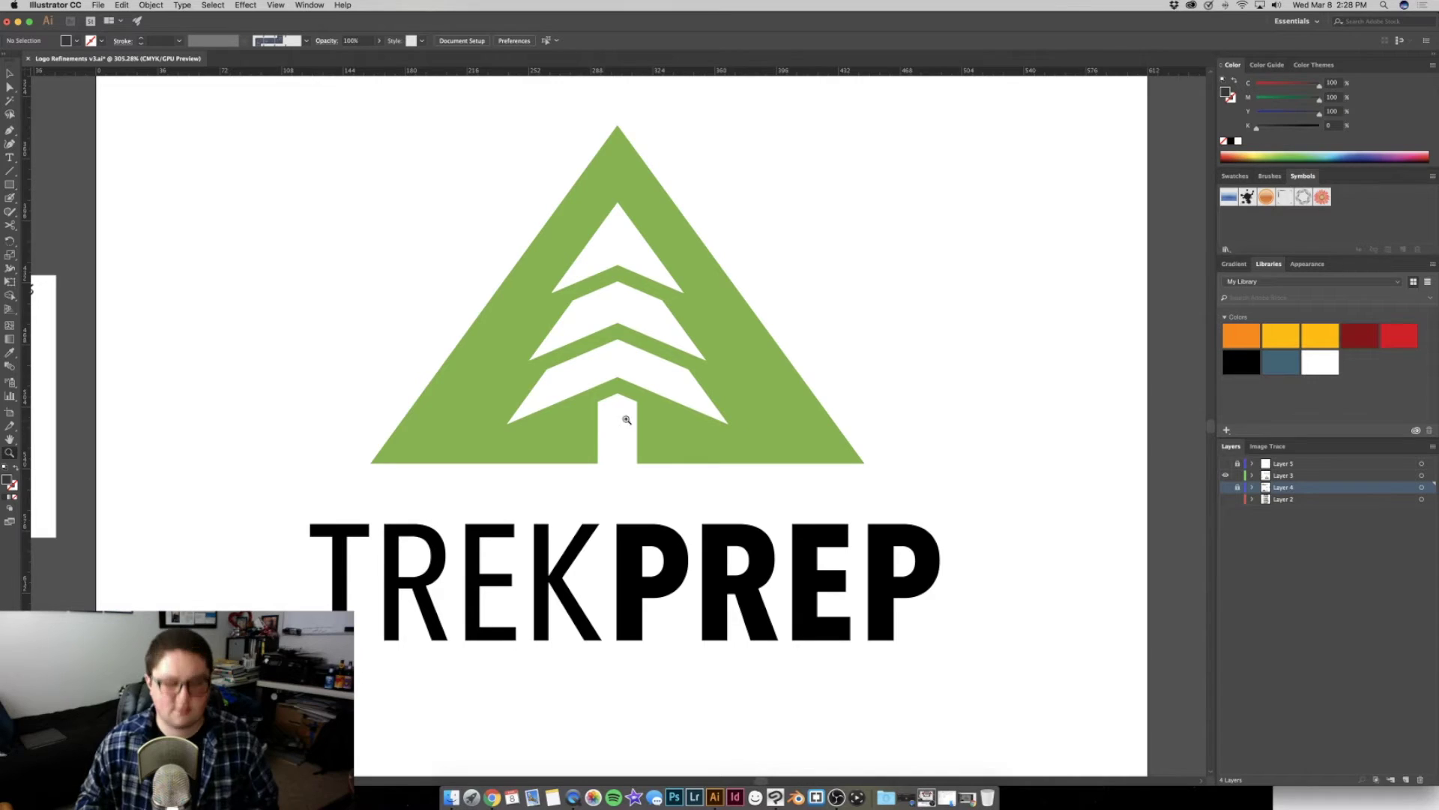
pyautogui.press('super+0')
pyautogui.scroll(5, 758, 465)
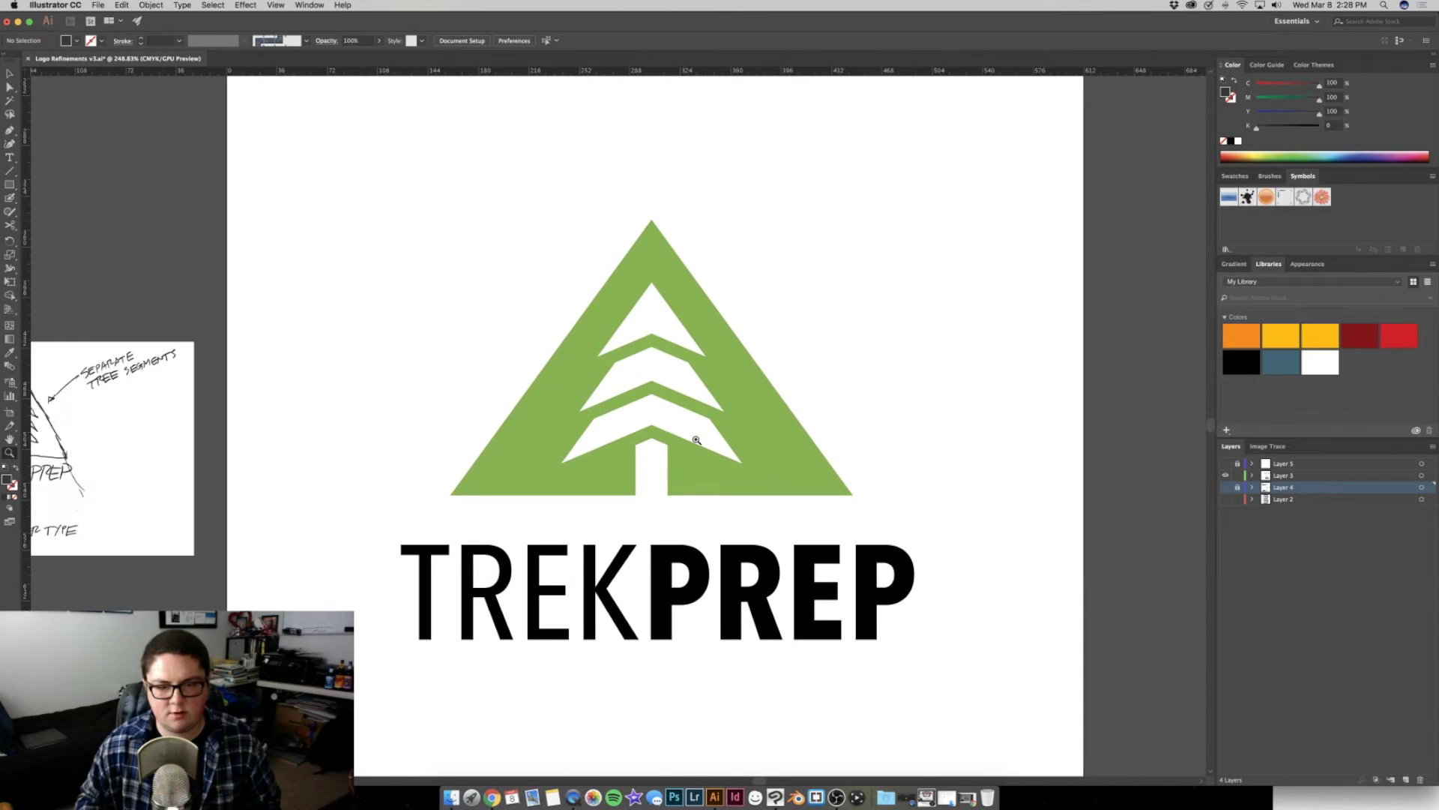
pyautogui.scroll(3, 719, 466)
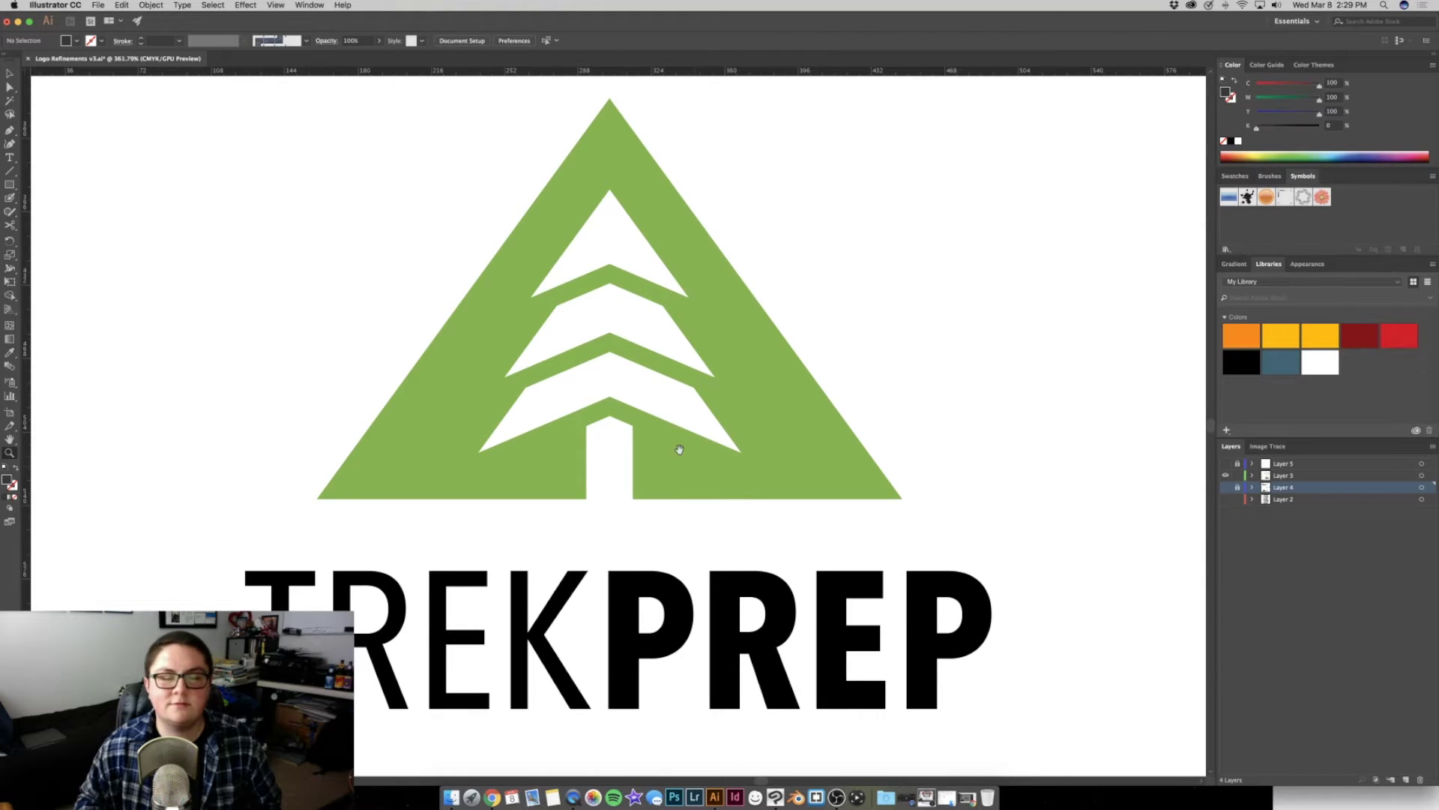
pyautogui.scroll(-3, 683, 455)
pyautogui.scroll(-1, 624, 414)
pyautogui.scroll(-1, 636, 418)
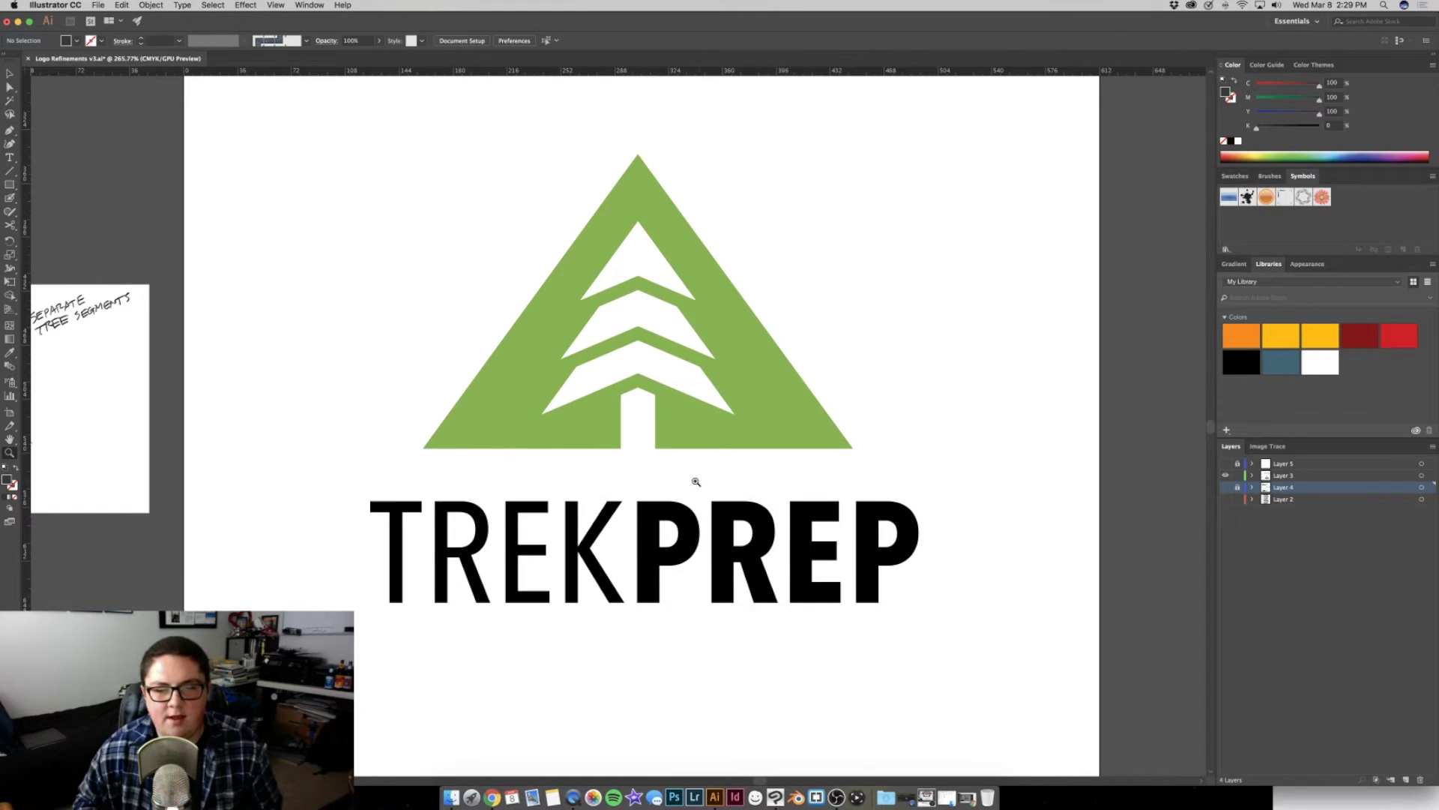
pyautogui.scroll(-1, 698, 481)
# Undo the Bold change so PREP returns to Avenir Next Condensed Medium like TREK
pyautogui.click(645, 542)
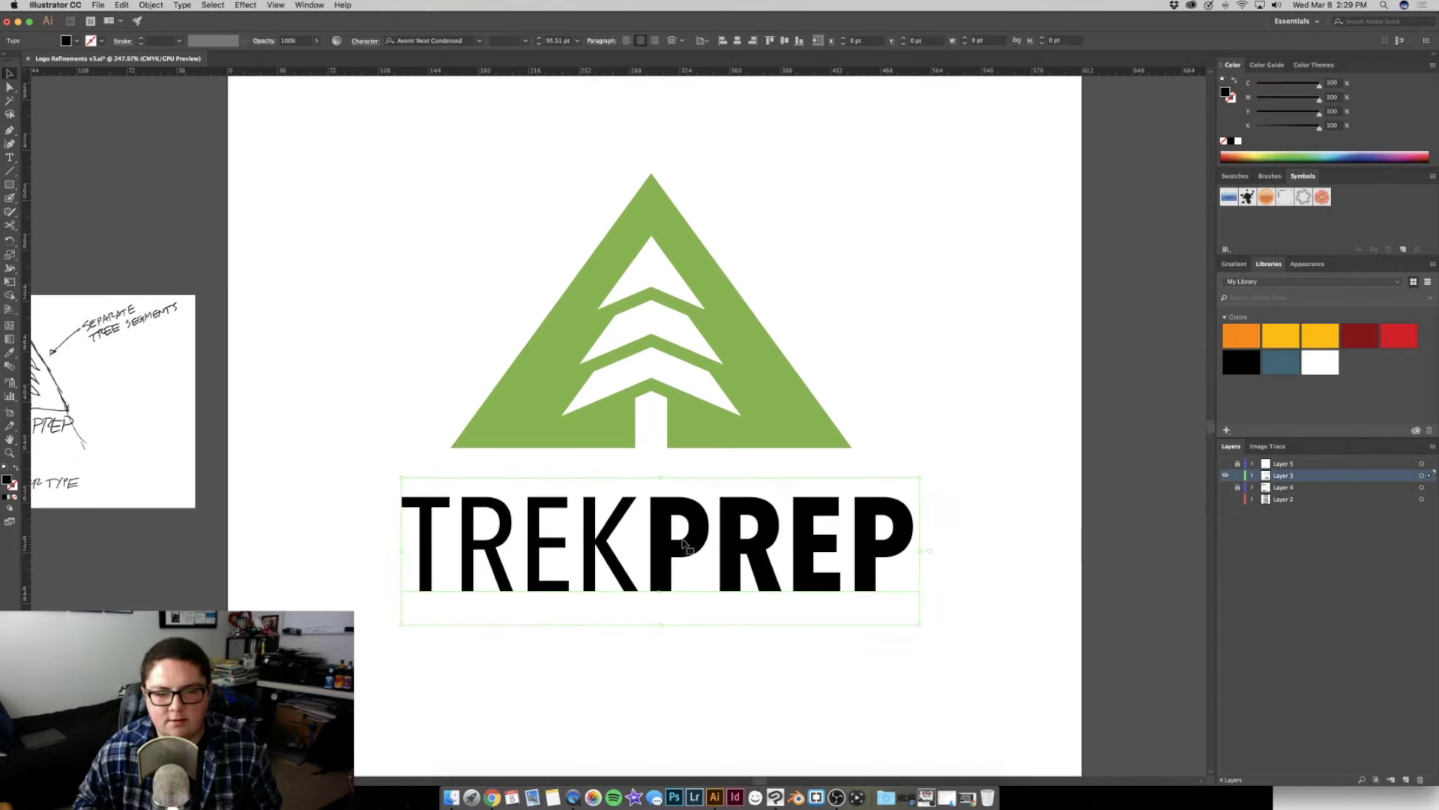
pyautogui.hscroll(-2, 749, 524)
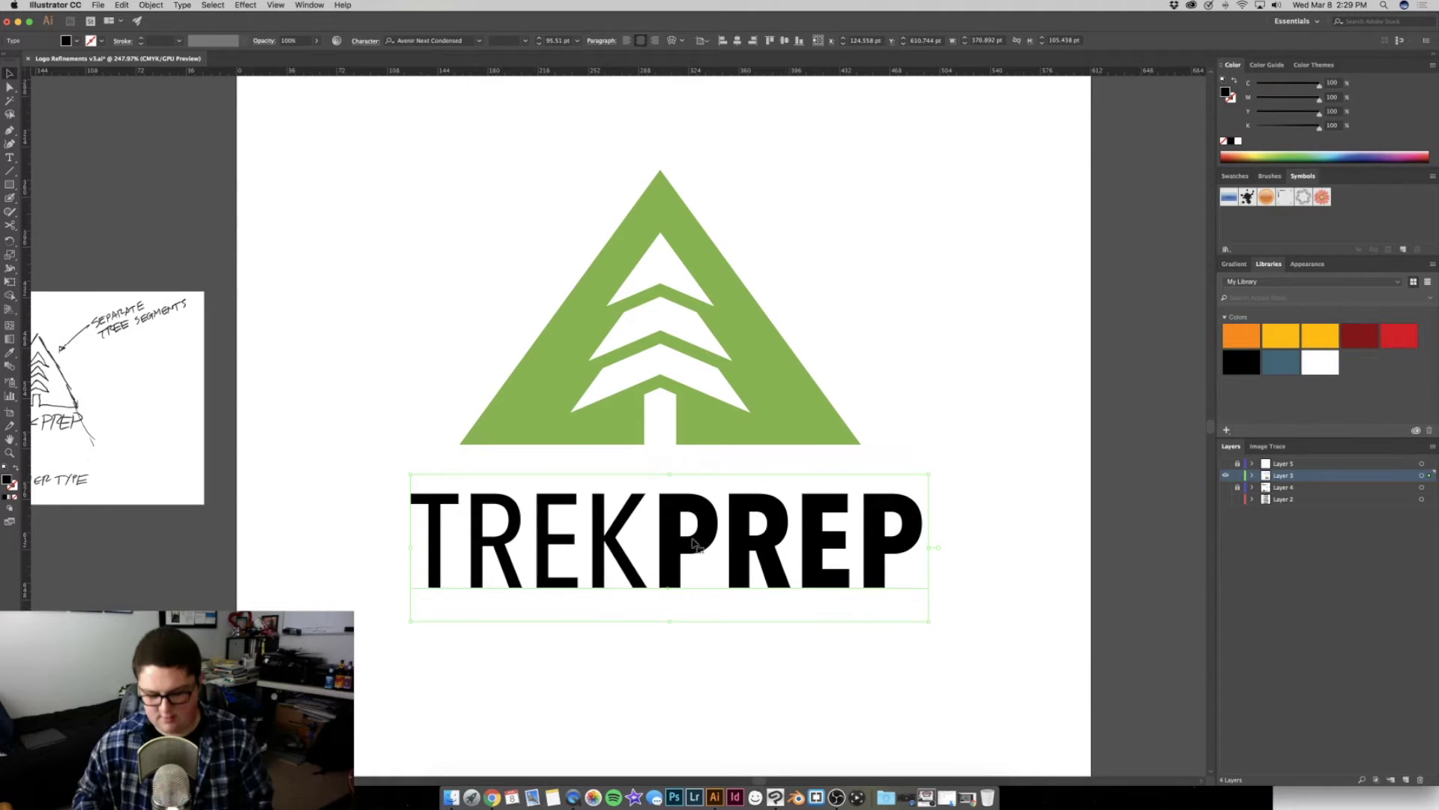
pyautogui.press('super+z')
pyautogui.click(611, 452)
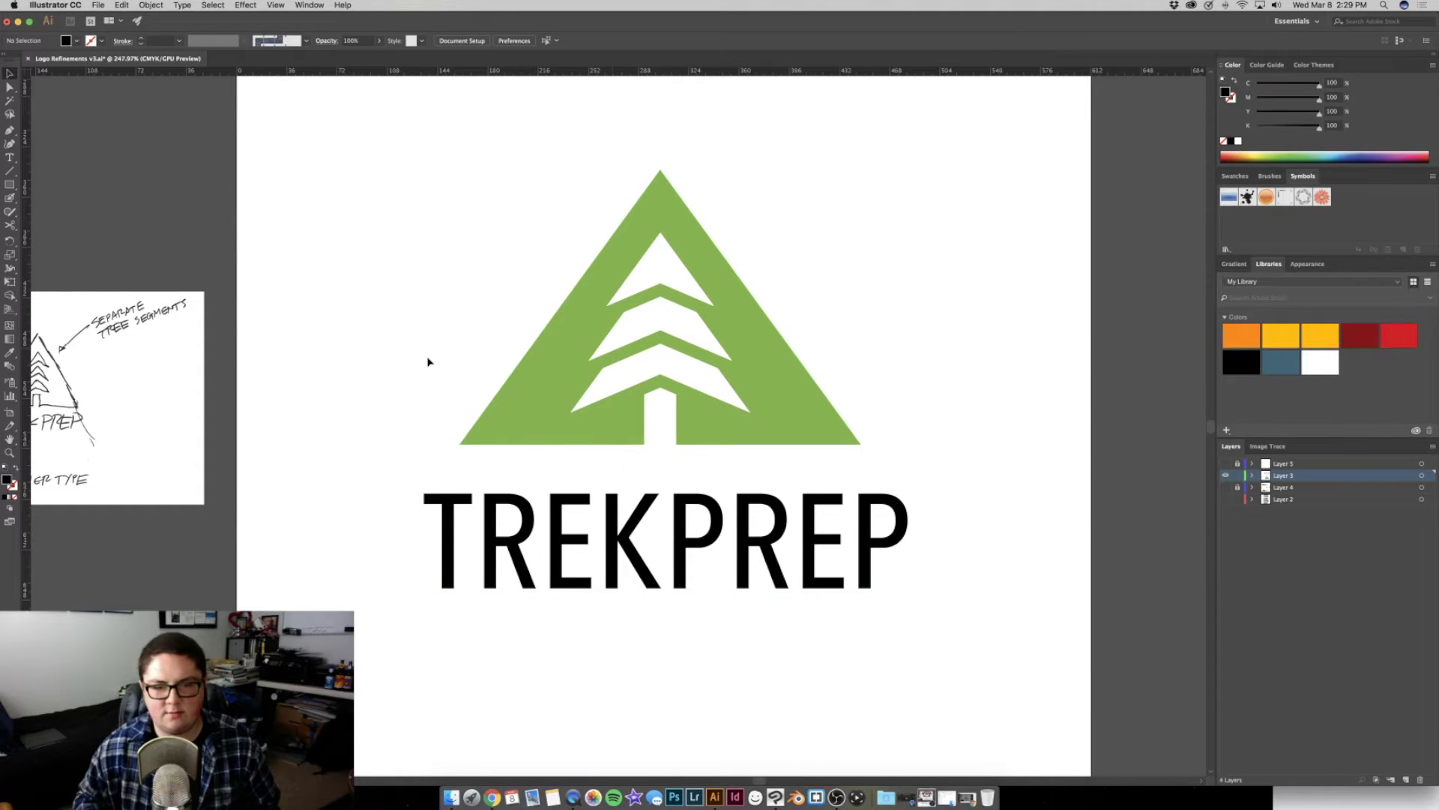
pyautogui.moveTo(834, 415); pyautogui.dragTo(791, 410)
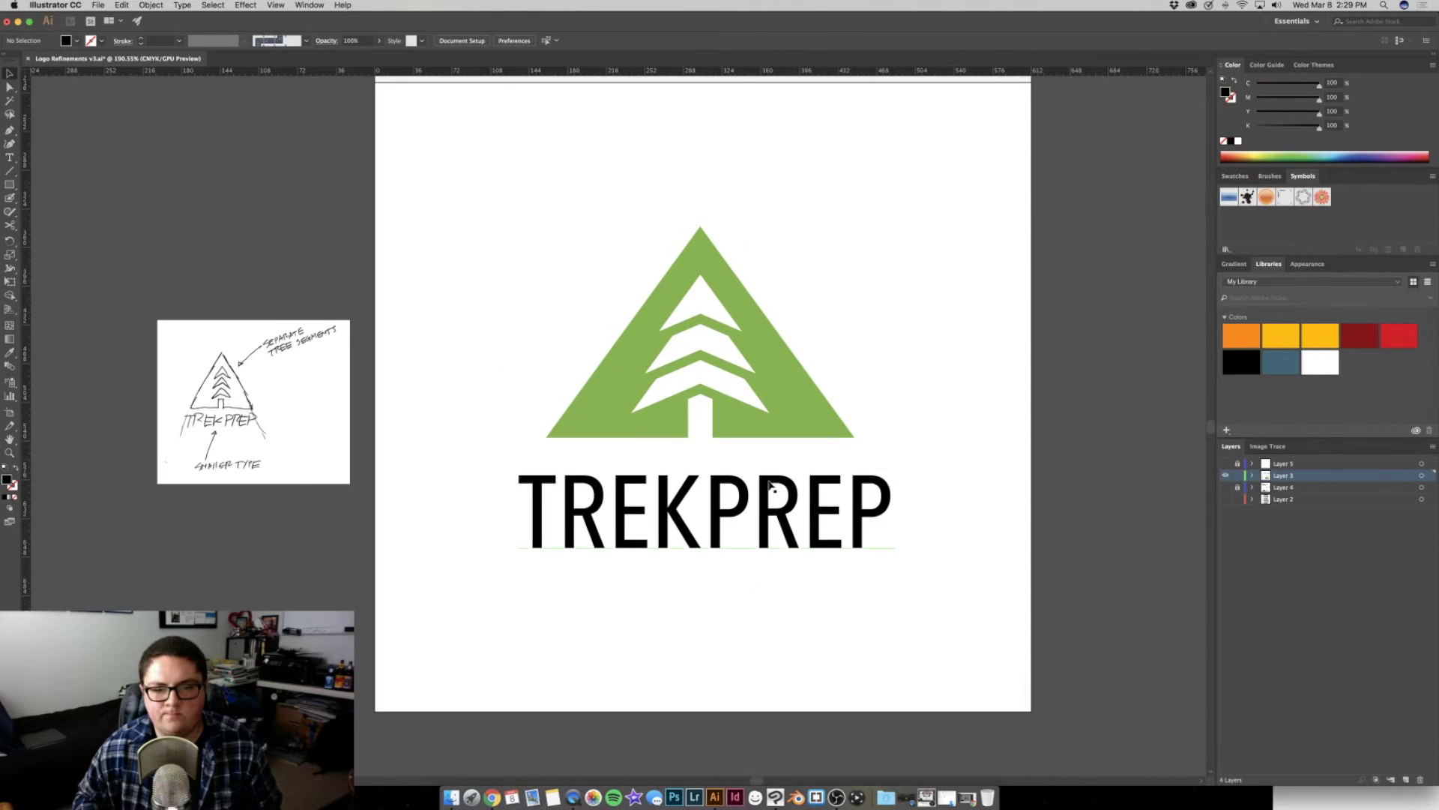
pyautogui.hscroll(2, 774, 484)
pyautogui.scroll(-2, 774, 483)
pyautogui.click(713, 458)
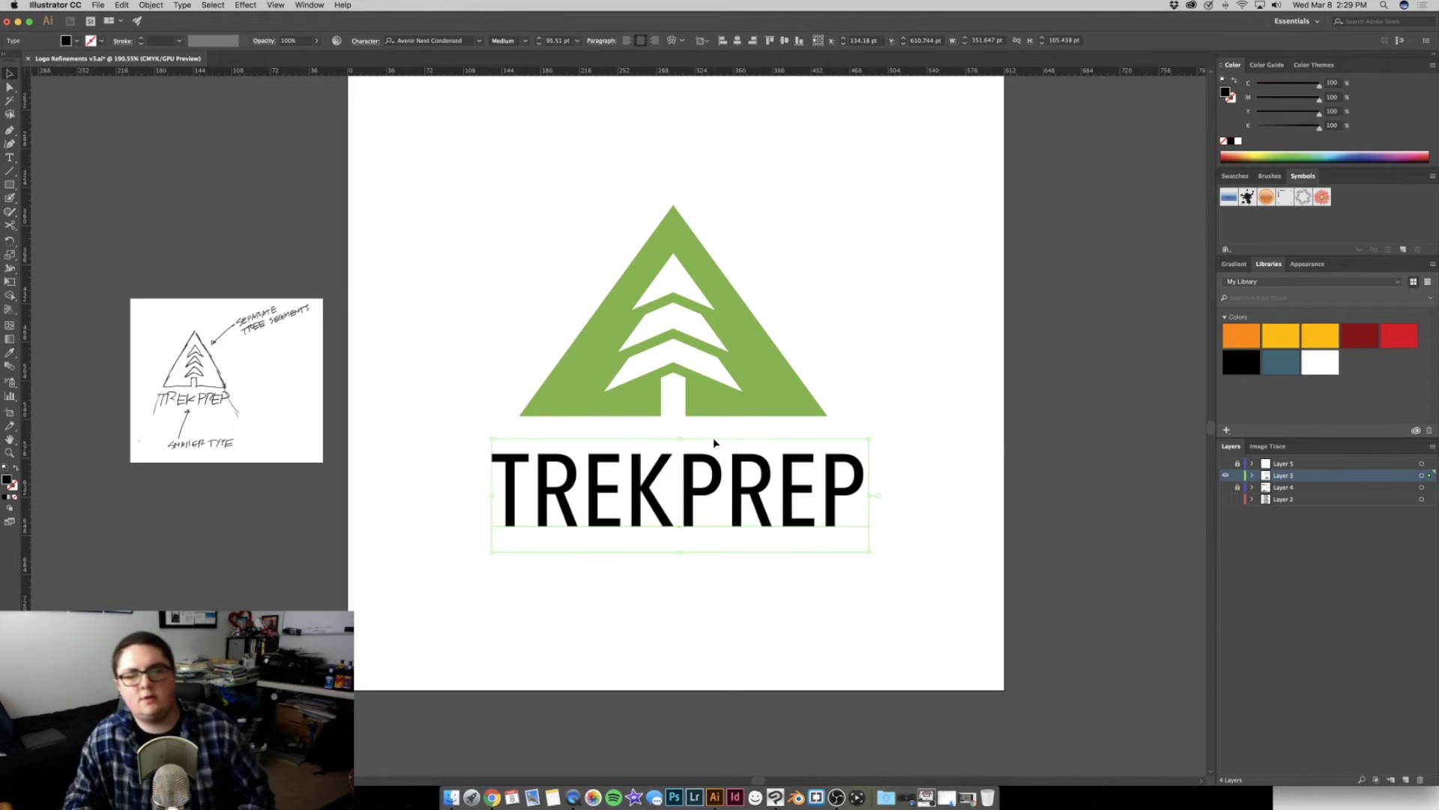
# Deselect the wordmark and bring the Twitch channel page in Chrome to the front
pyautogui.click(720, 437)
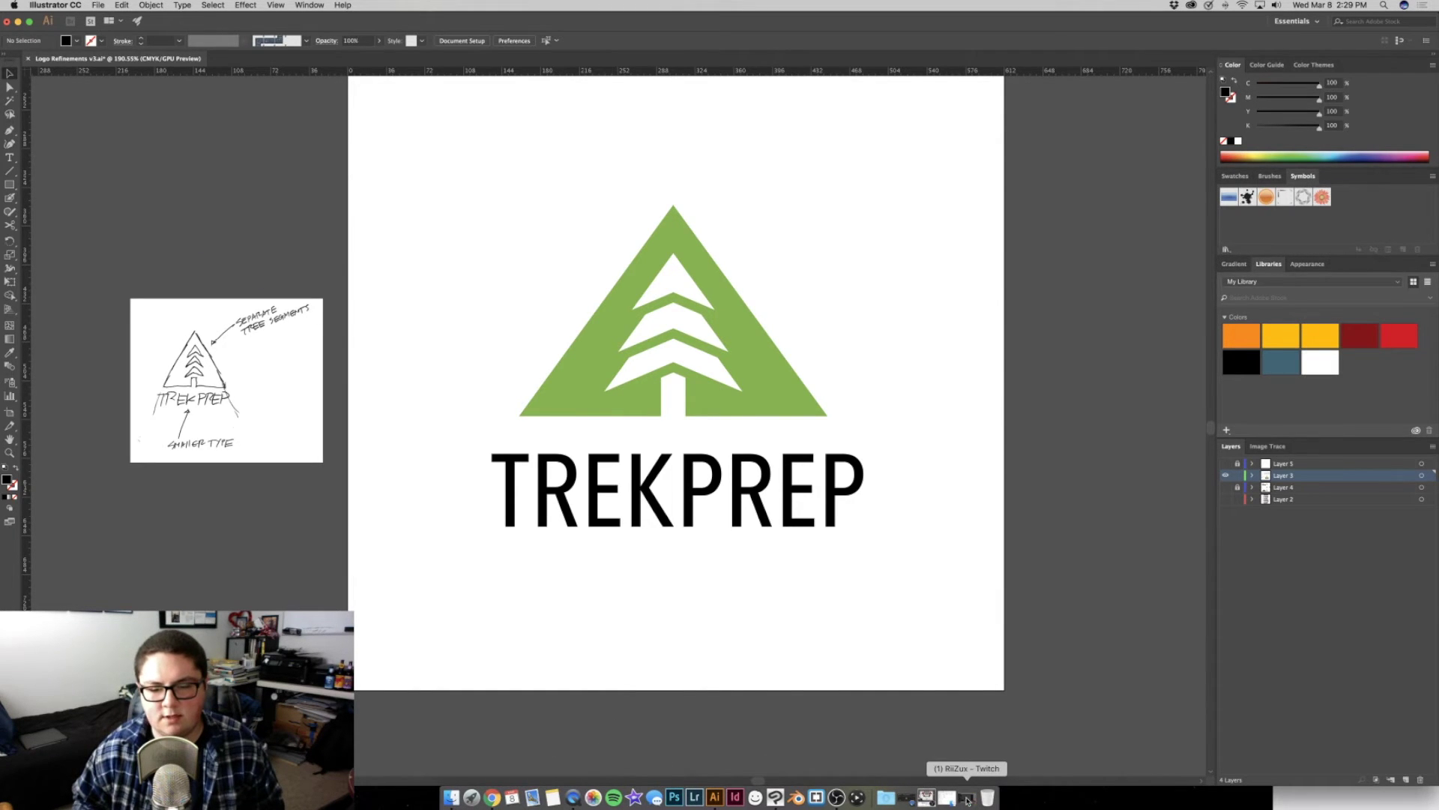
pyautogui.click(966, 799)
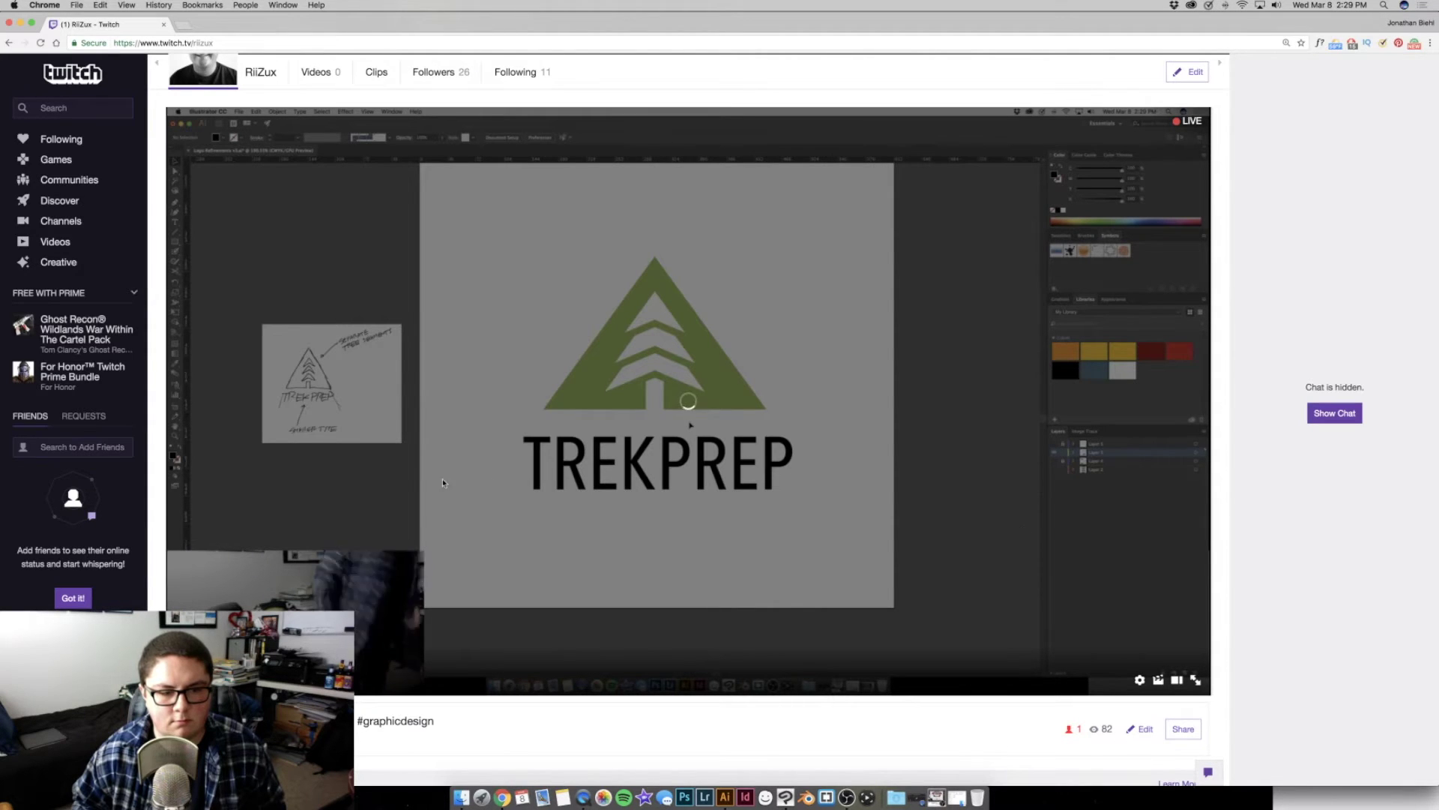
# Move the pop-out Twitch chat window to the lower right over the Layers panel, then restore the channel page
pyautogui.click(1350, 796)
pyautogui.moveTo(1336, 611)
pyautogui.mouseDown()
pyautogui.moveTo(1138, 407)
pyautogui.moveTo(1356, 610)
pyautogui.mouseUp()
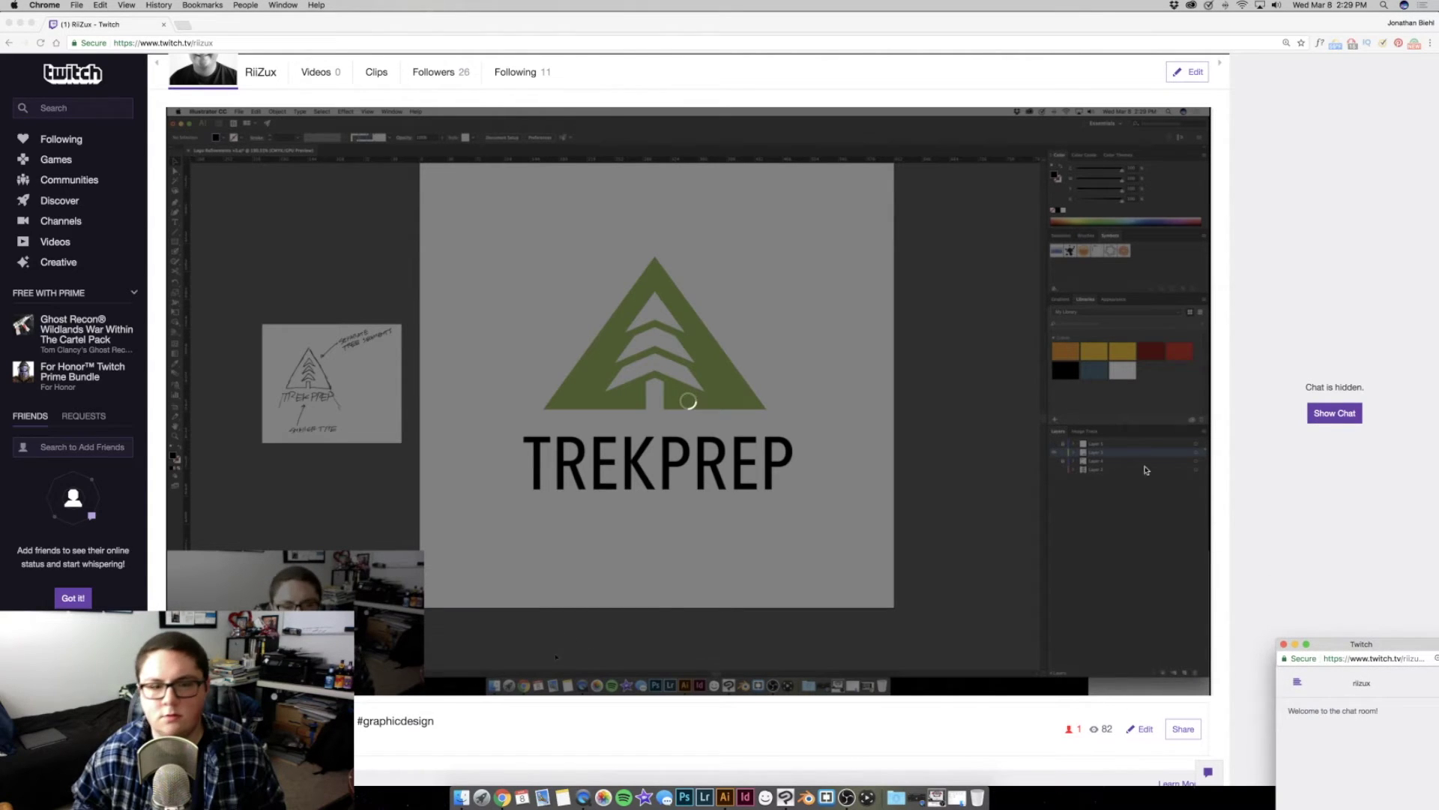
pyautogui.click(390, 148)
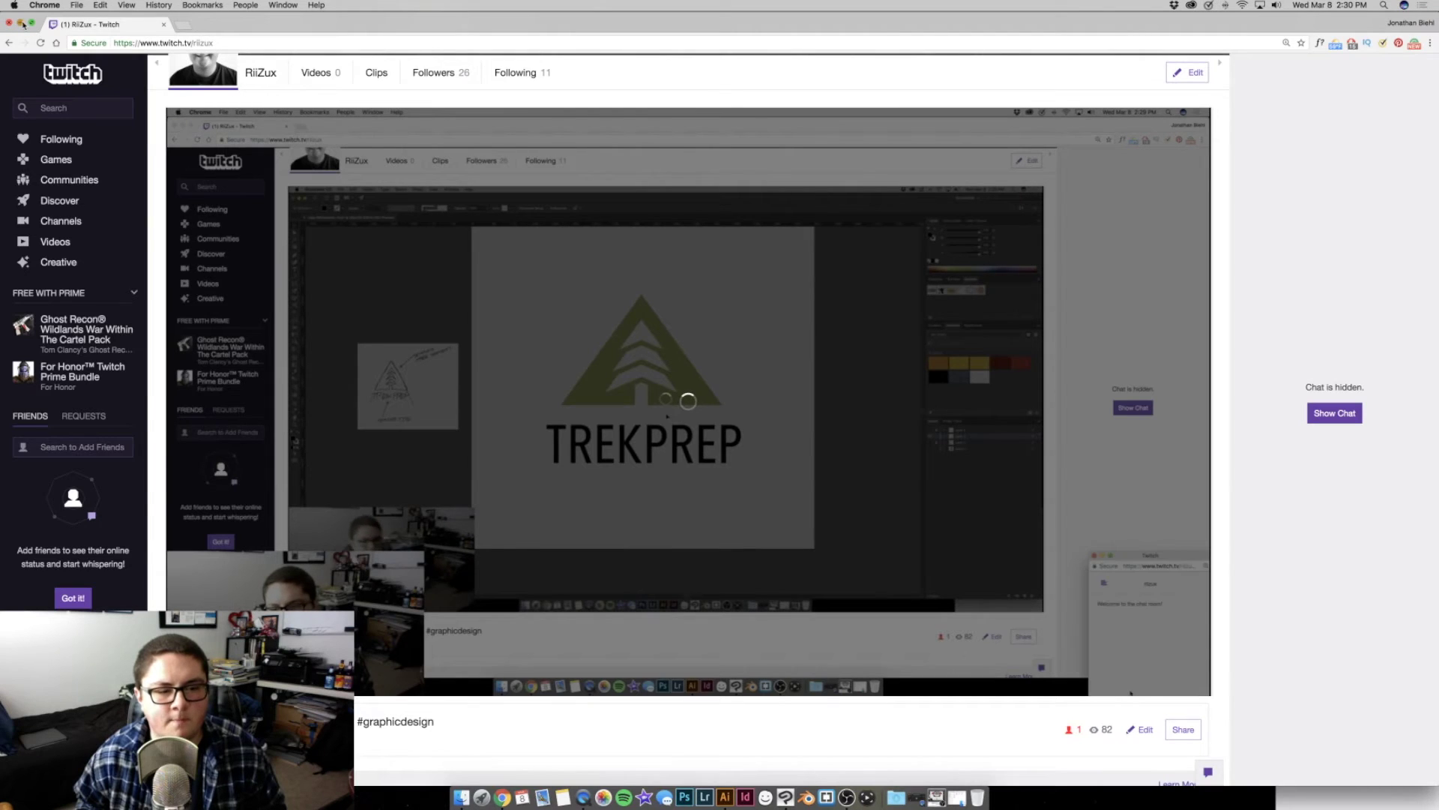
pyautogui.click(20, 24)
pyautogui.moveTo(1341, 645); pyautogui.dragTo(1066, 312)
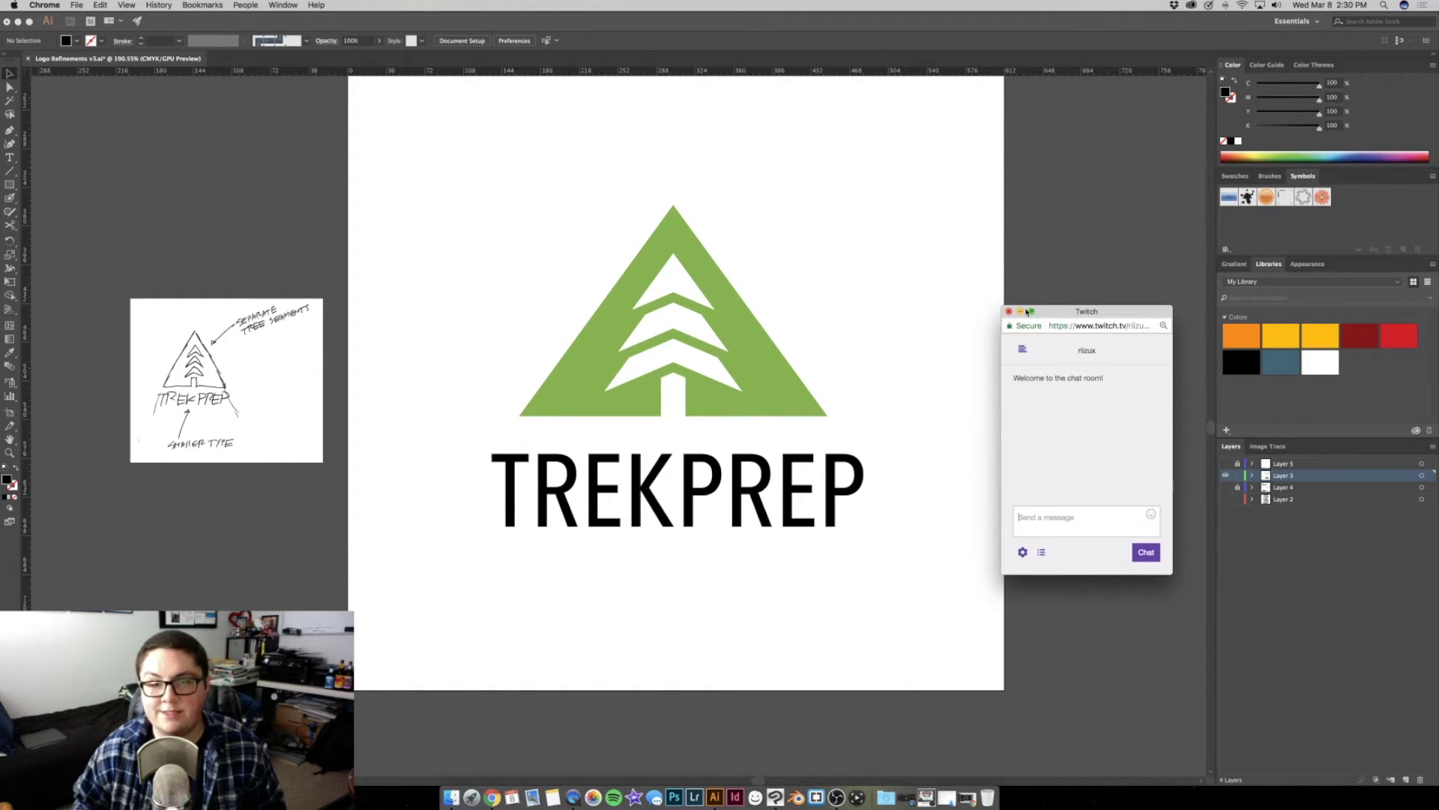
pyautogui.moveTo(1054, 315); pyautogui.dragTo(1304, 391)
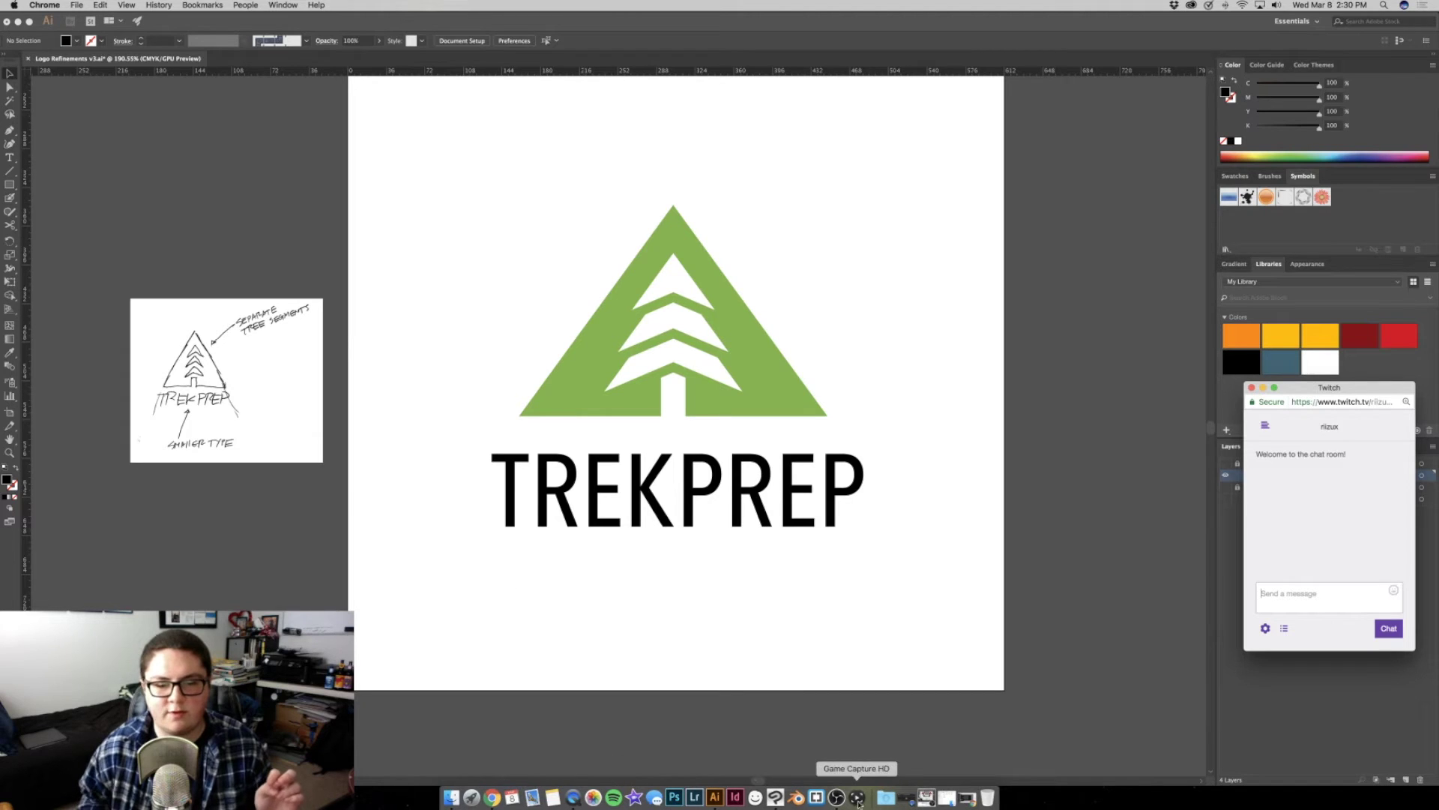
pyautogui.click(967, 798)
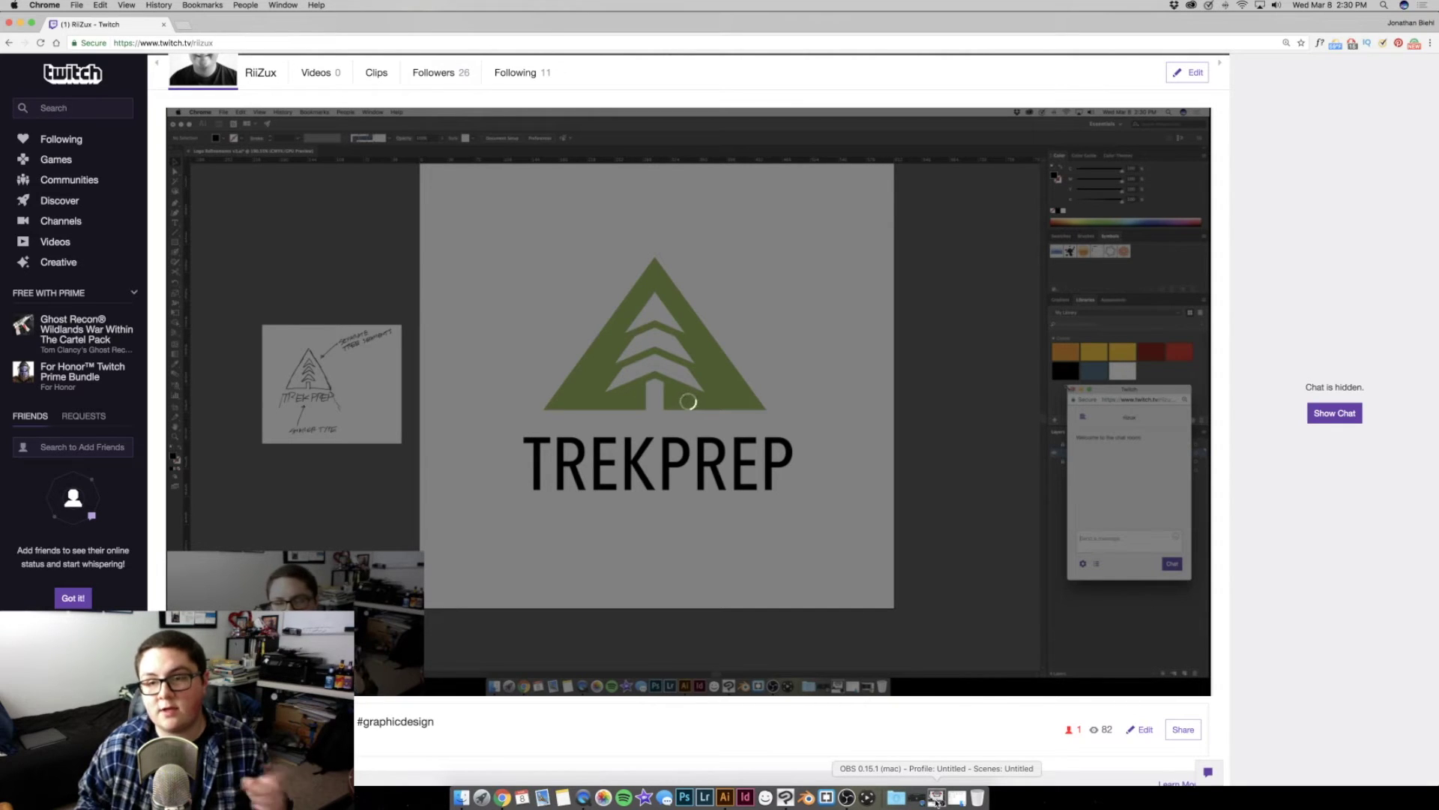
# Scroll the Twitch page to show the stream title and banners, then bring OBS forward
pyautogui.scroll(-3, 971, 572)
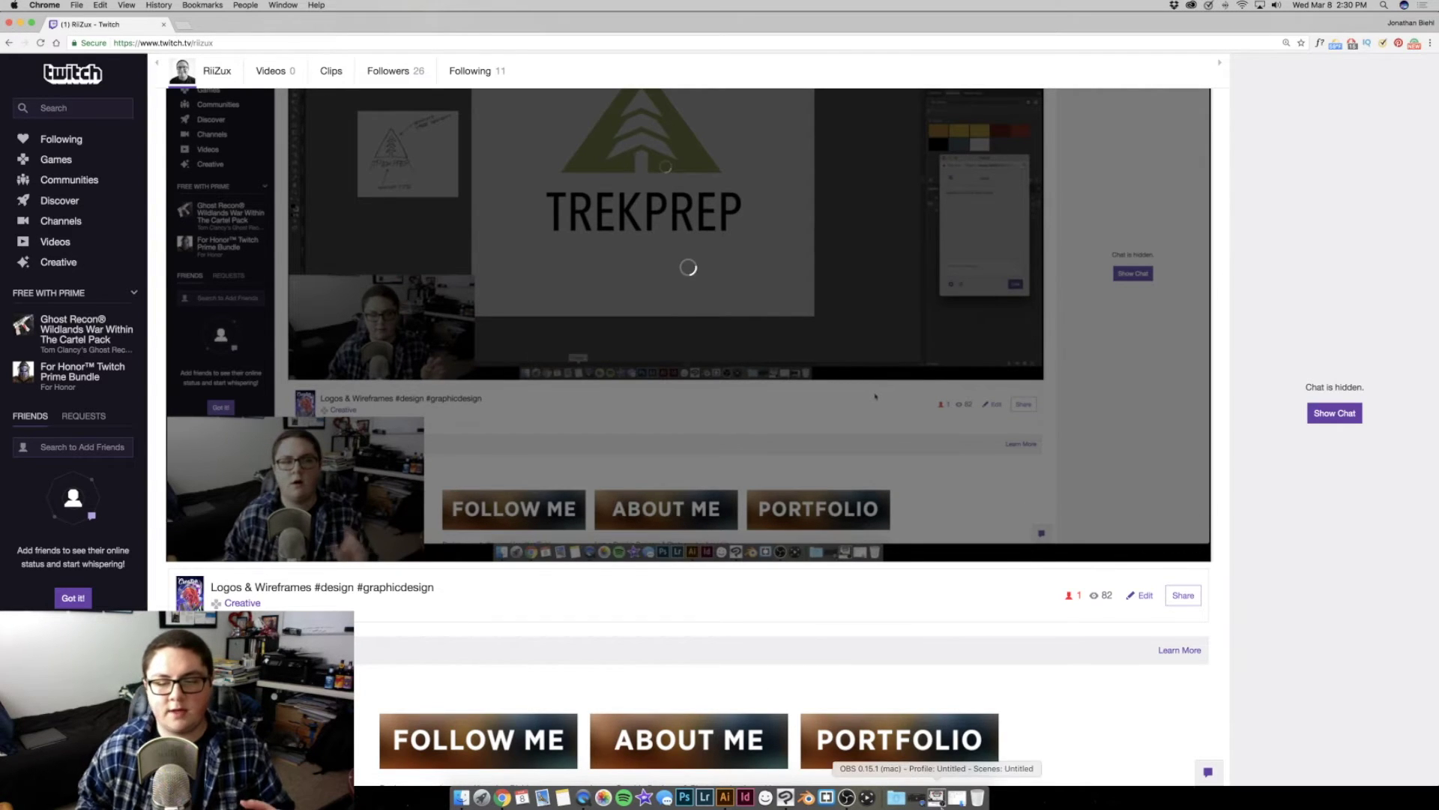
pyautogui.click(867, 796)
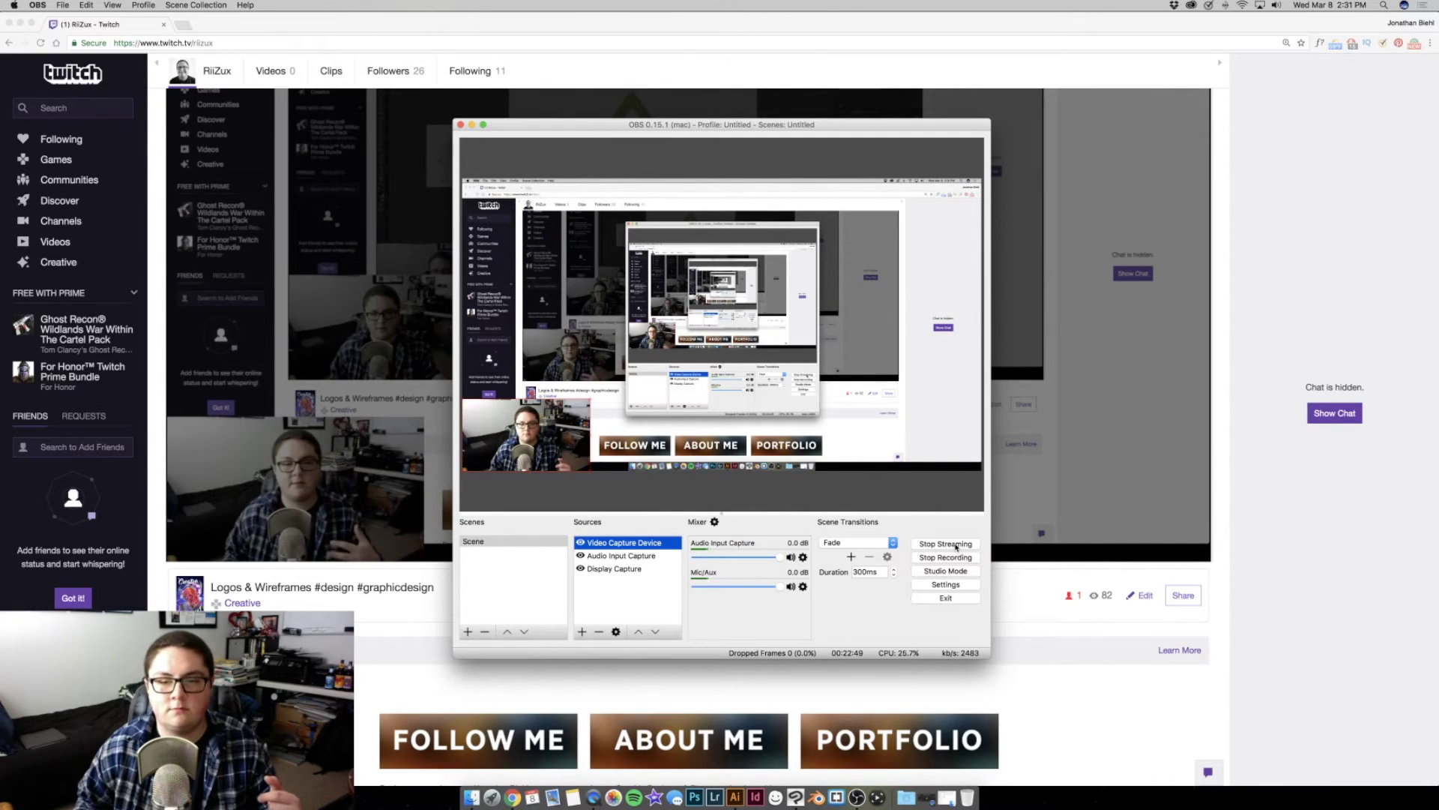
# Stop the OBS live stream, minimize OBS and close the Twitch page
pyautogui.click(955, 545)
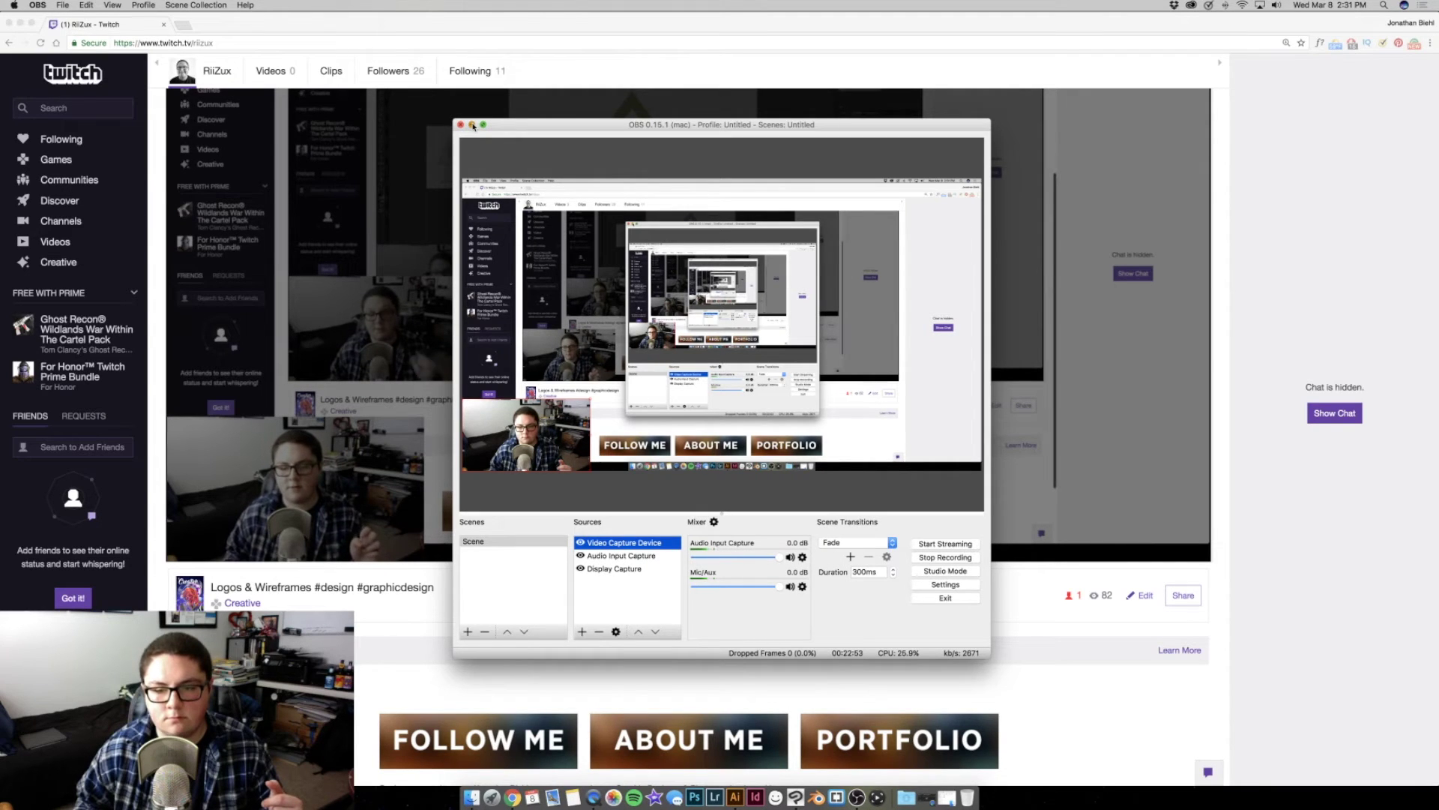
pyautogui.click(472, 124)
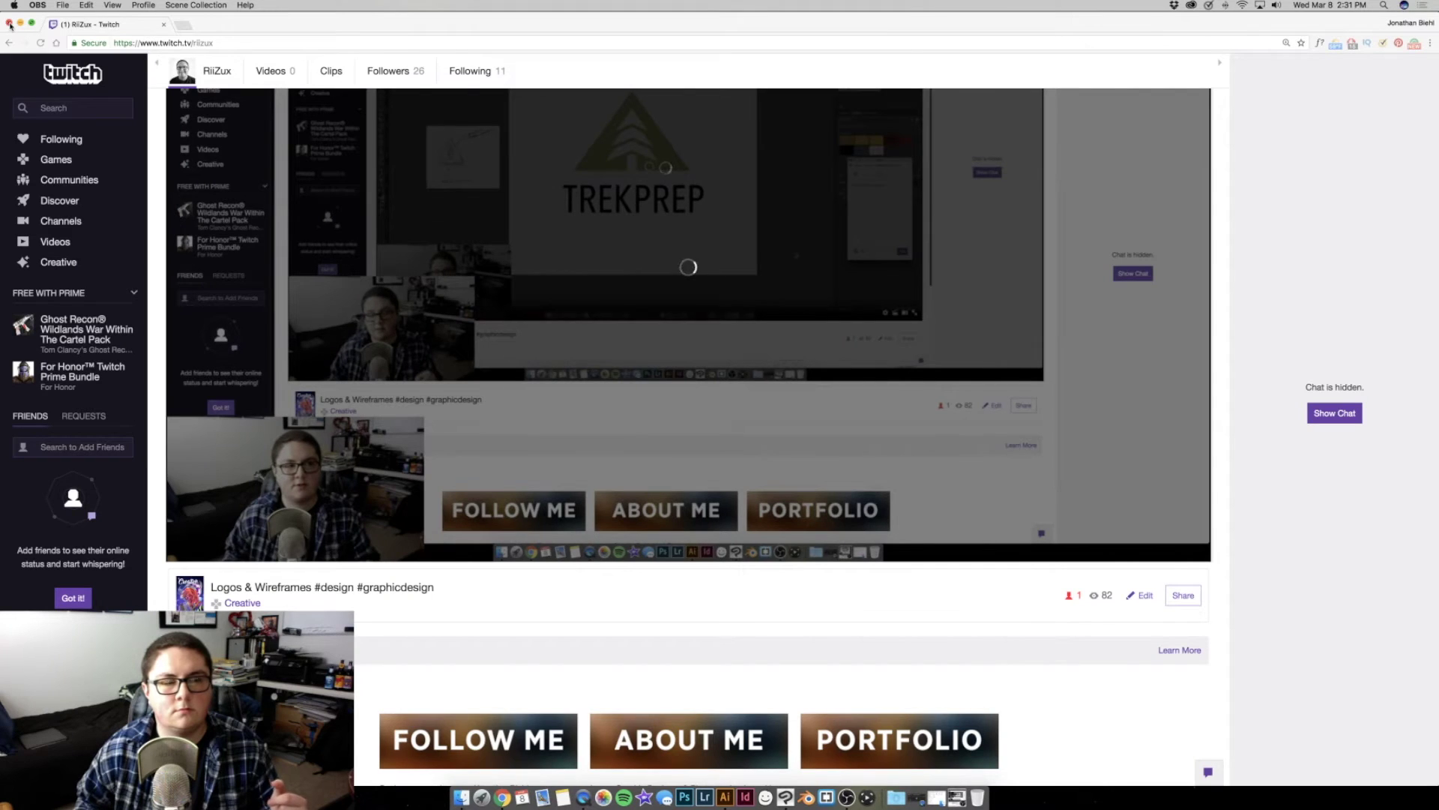
pyautogui.click(9, 24)
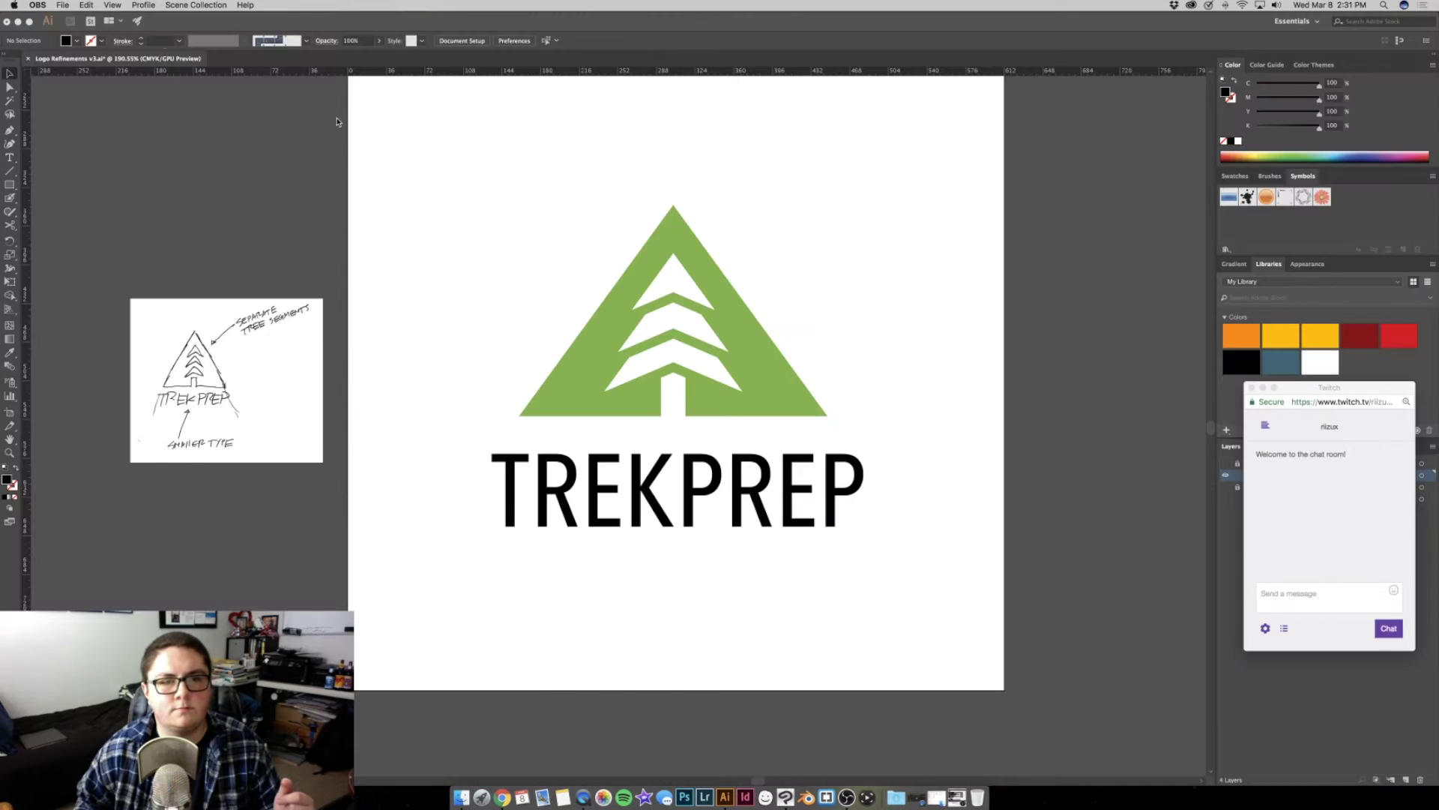
# Close Chrome, then zoom and pan until the TrekPrep logo sits centered in view
pyautogui.click(523, 221)
pyautogui.scroll(-3, 771, 250)
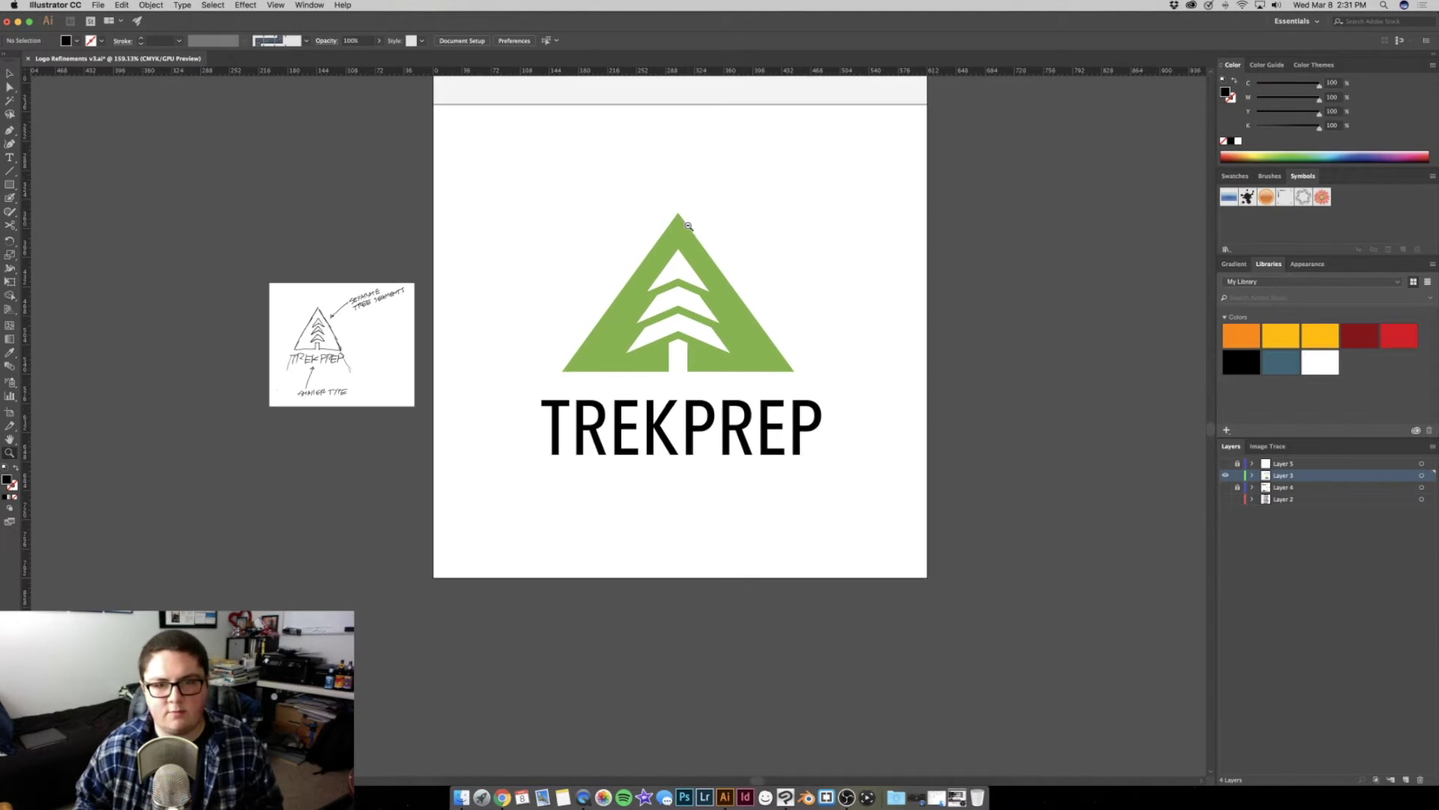
pyautogui.scroll(3, 742, 285)
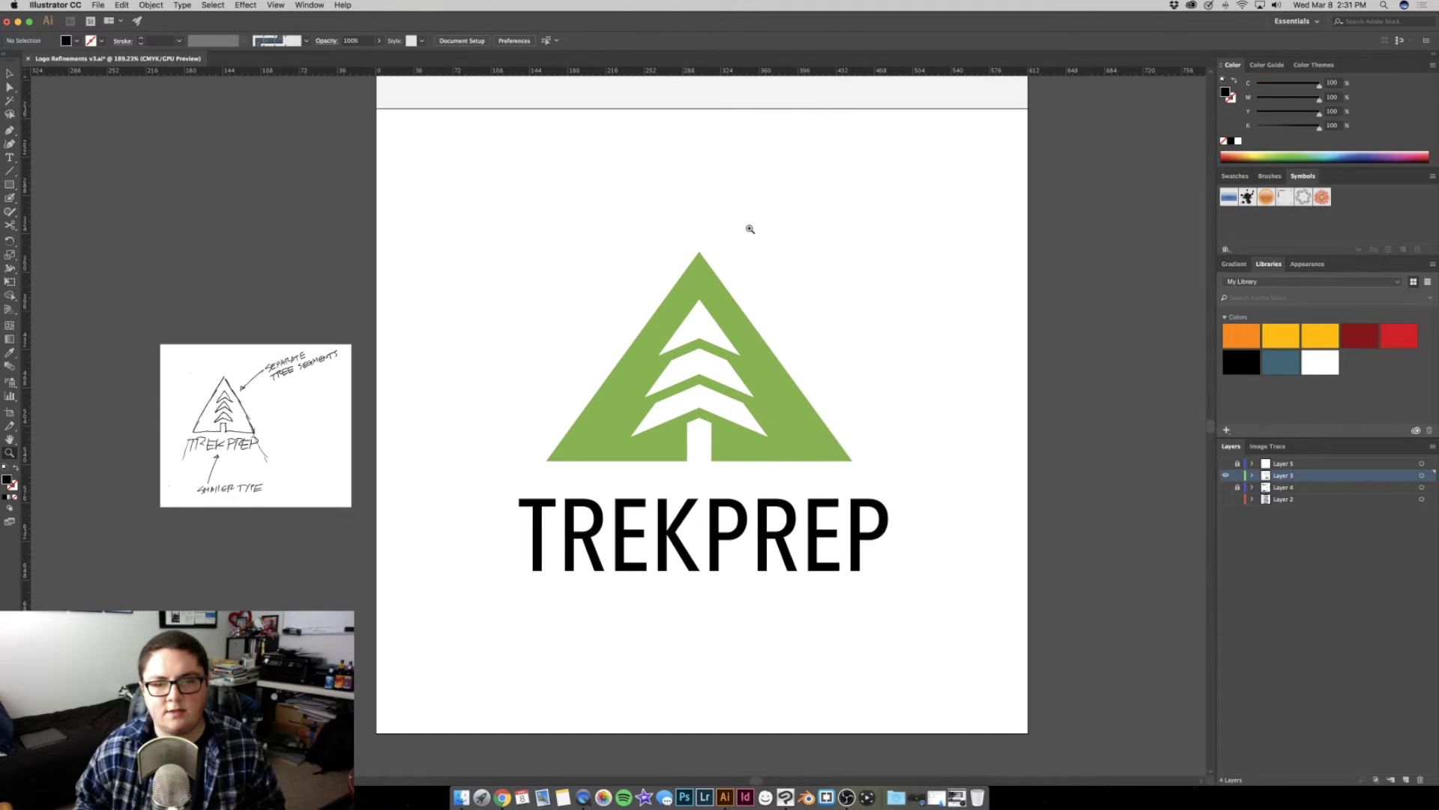
pyautogui.scroll(1, 798, 237)
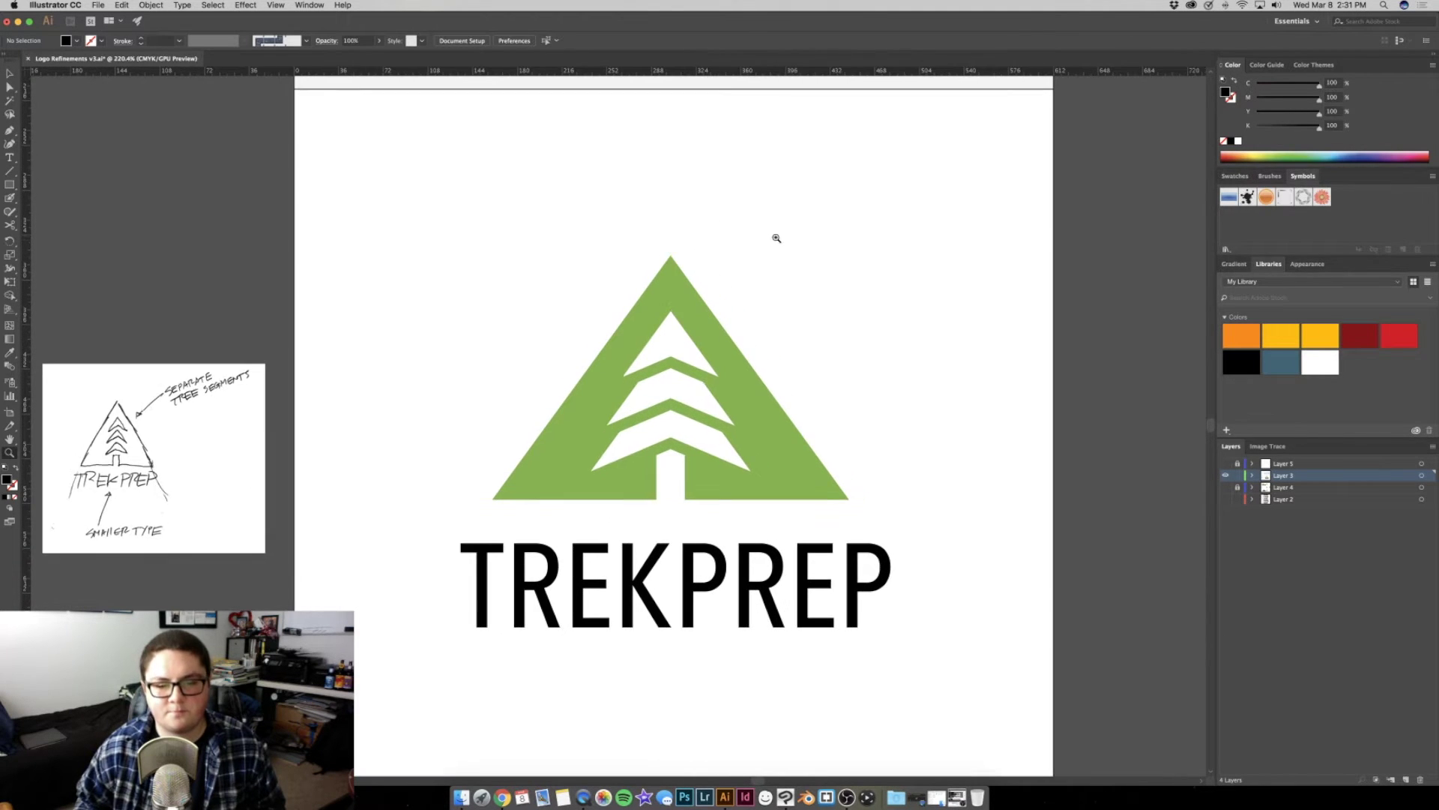
pyautogui.scroll(-1, 777, 231)
pyautogui.scroll(1, 788, 282)
pyautogui.scroll(1, 765, 282)
pyautogui.scroll(1, 825, 282)
pyautogui.scroll(-1, 835, 260)
pyautogui.scroll(-1, 817, 239)
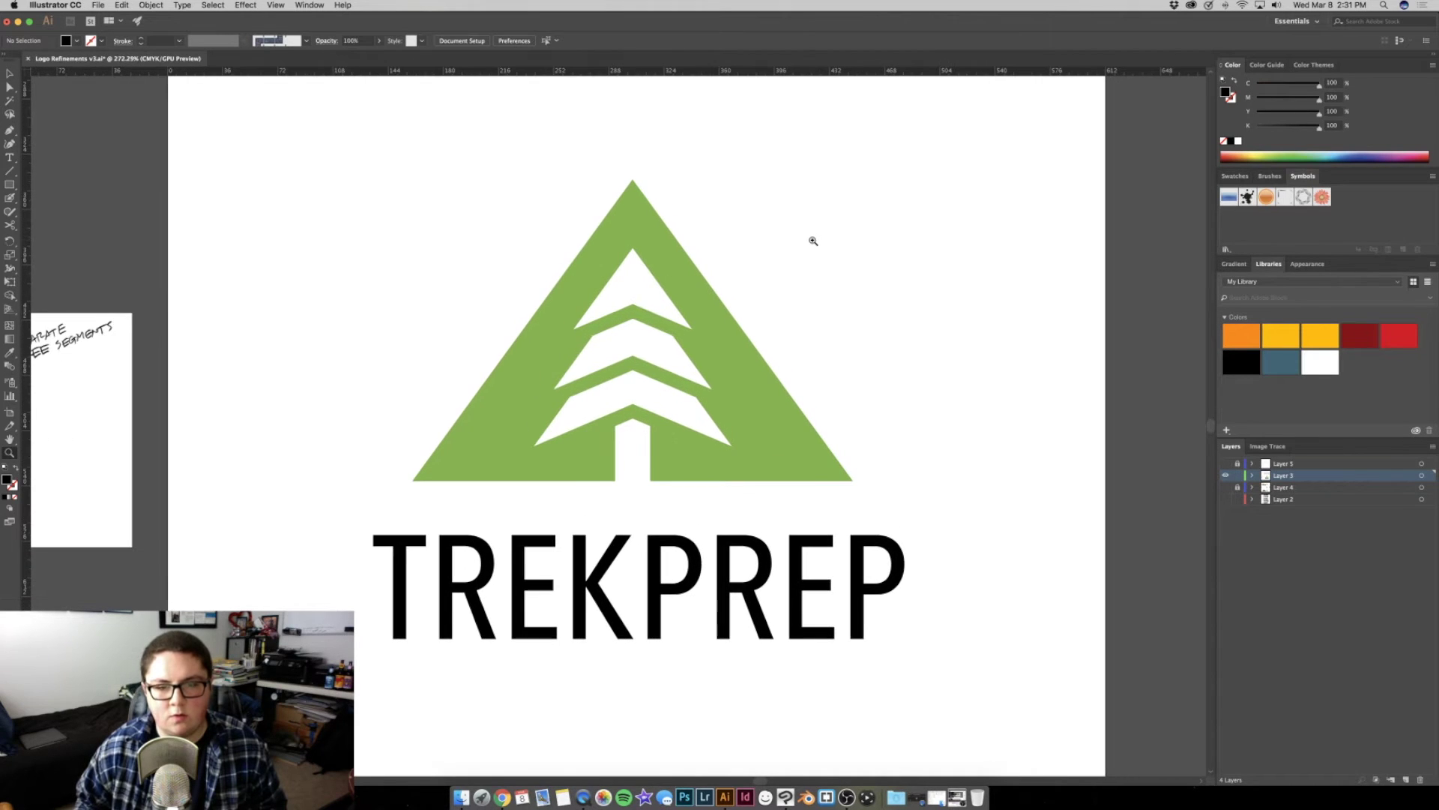
pyautogui.moveTo(816, 239); pyautogui.dragTo(850, 245)
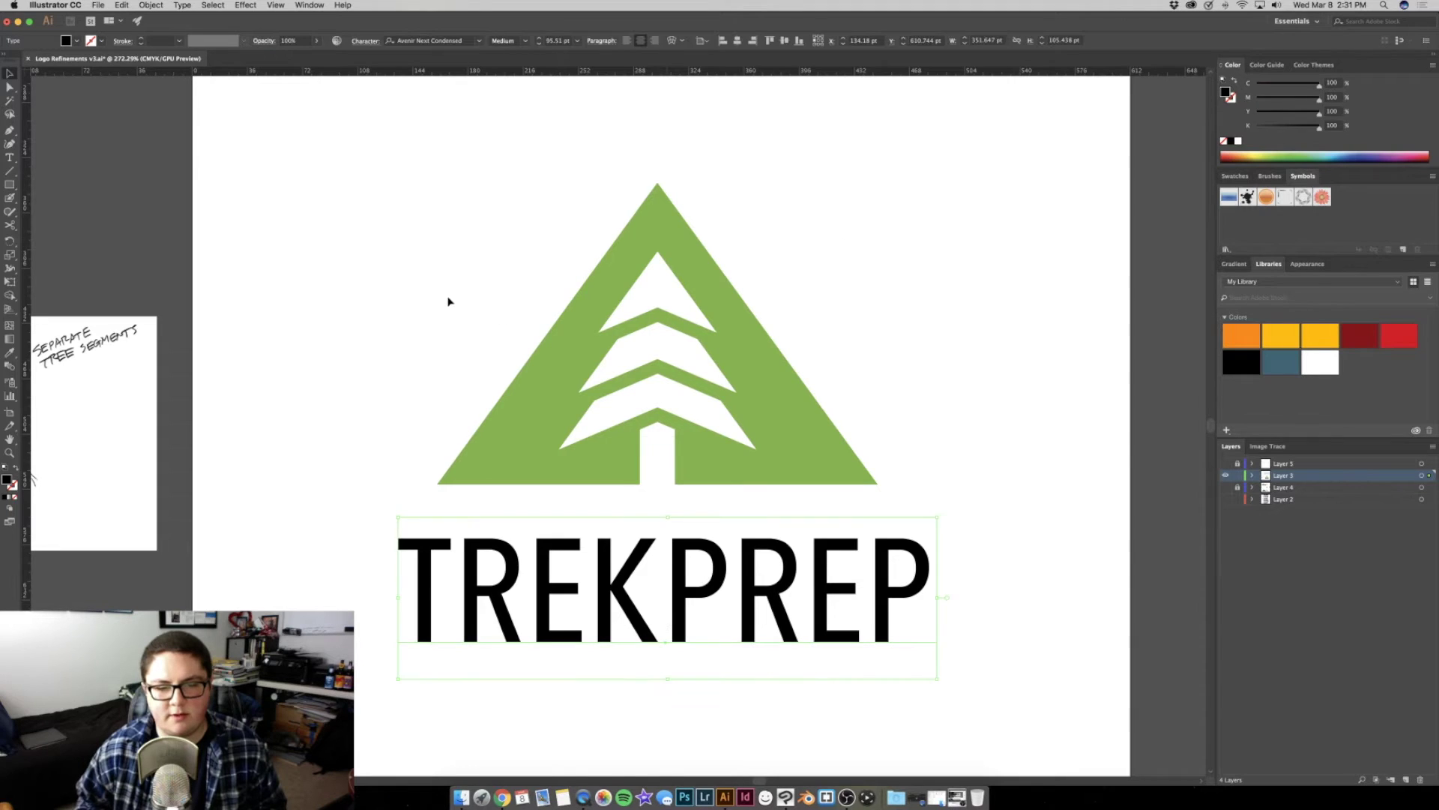
pyautogui.moveTo(727, 397)
pyautogui.mouseDown()
pyautogui.moveTo(578, 378)
pyautogui.moveTo(733, 392)
pyautogui.moveTo(674, 382)
pyautogui.mouseUp()
# Try Italic on the TREKPREP wordmark, then set it back to Avenir Next Condensed Regular
pyautogui.click(663, 469)
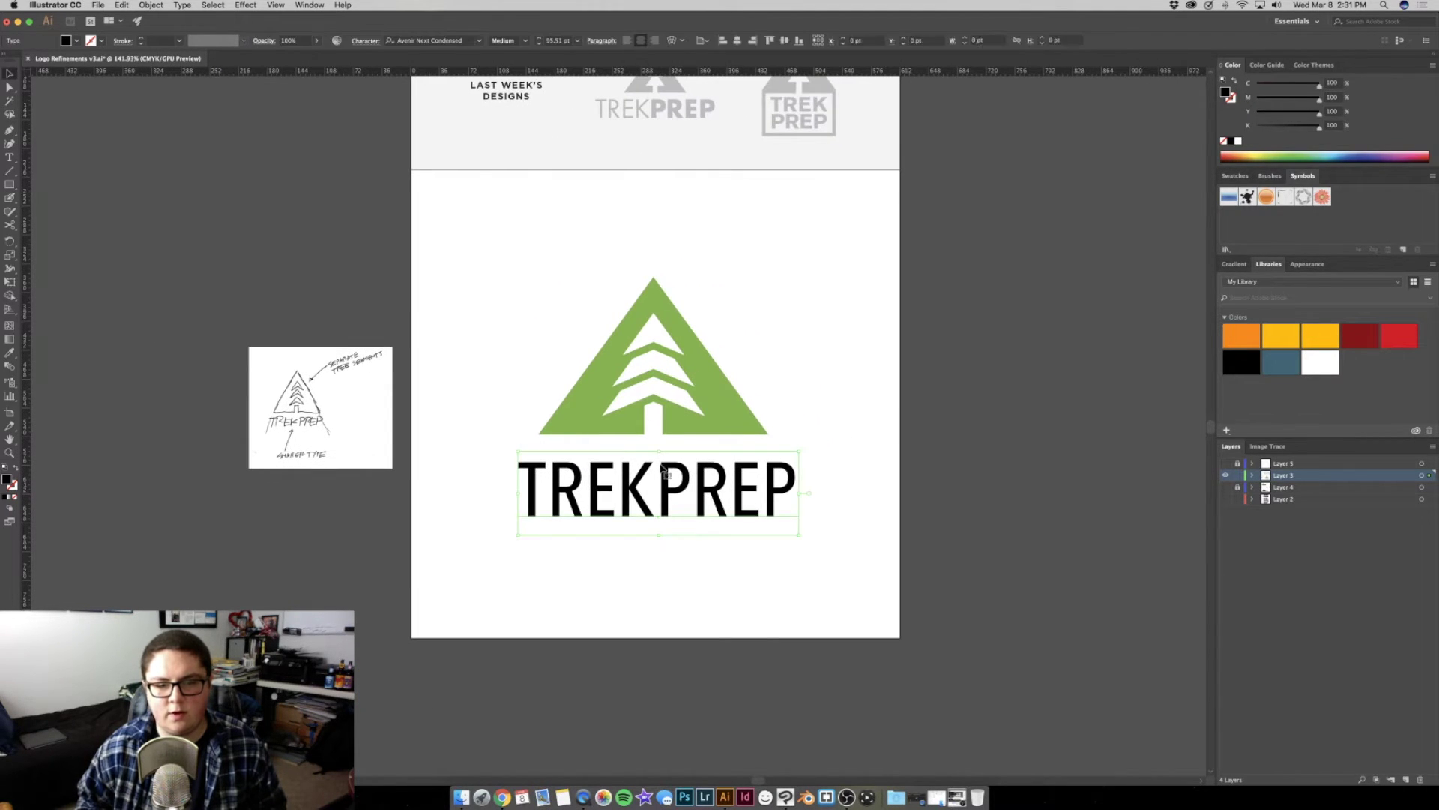
pyautogui.click(527, 41)
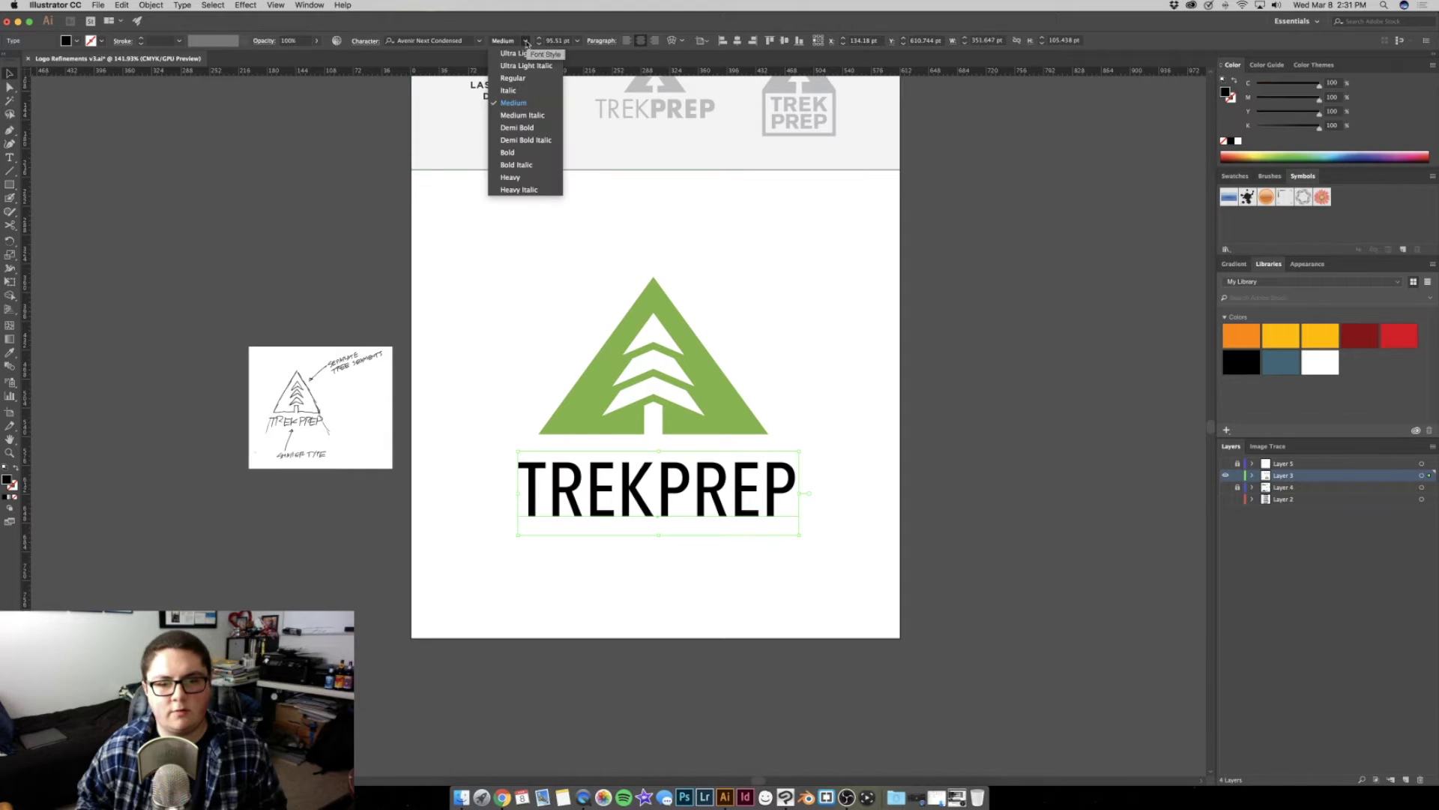
pyautogui.click(516, 91)
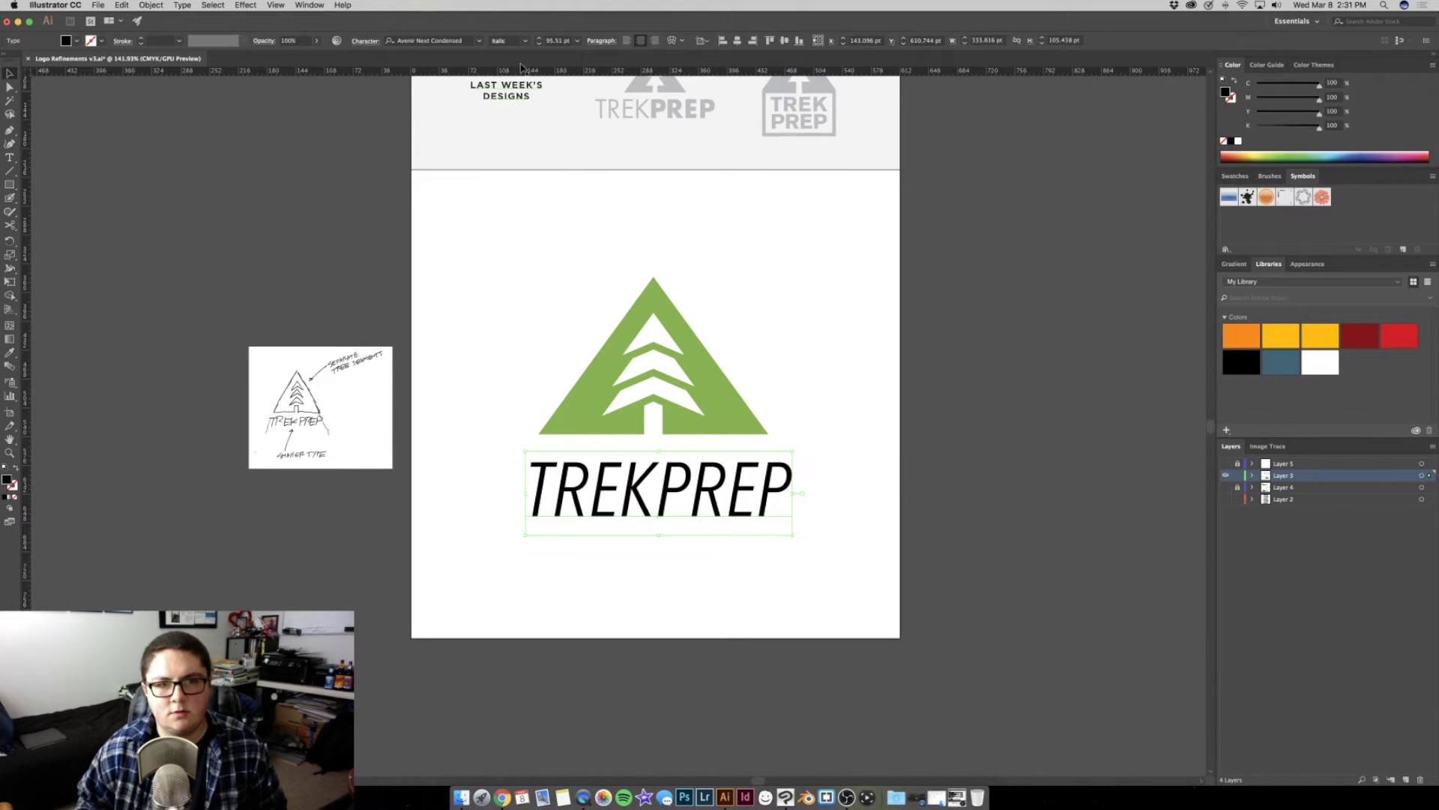
pyautogui.click(526, 40)
pyautogui.click(525, 104)
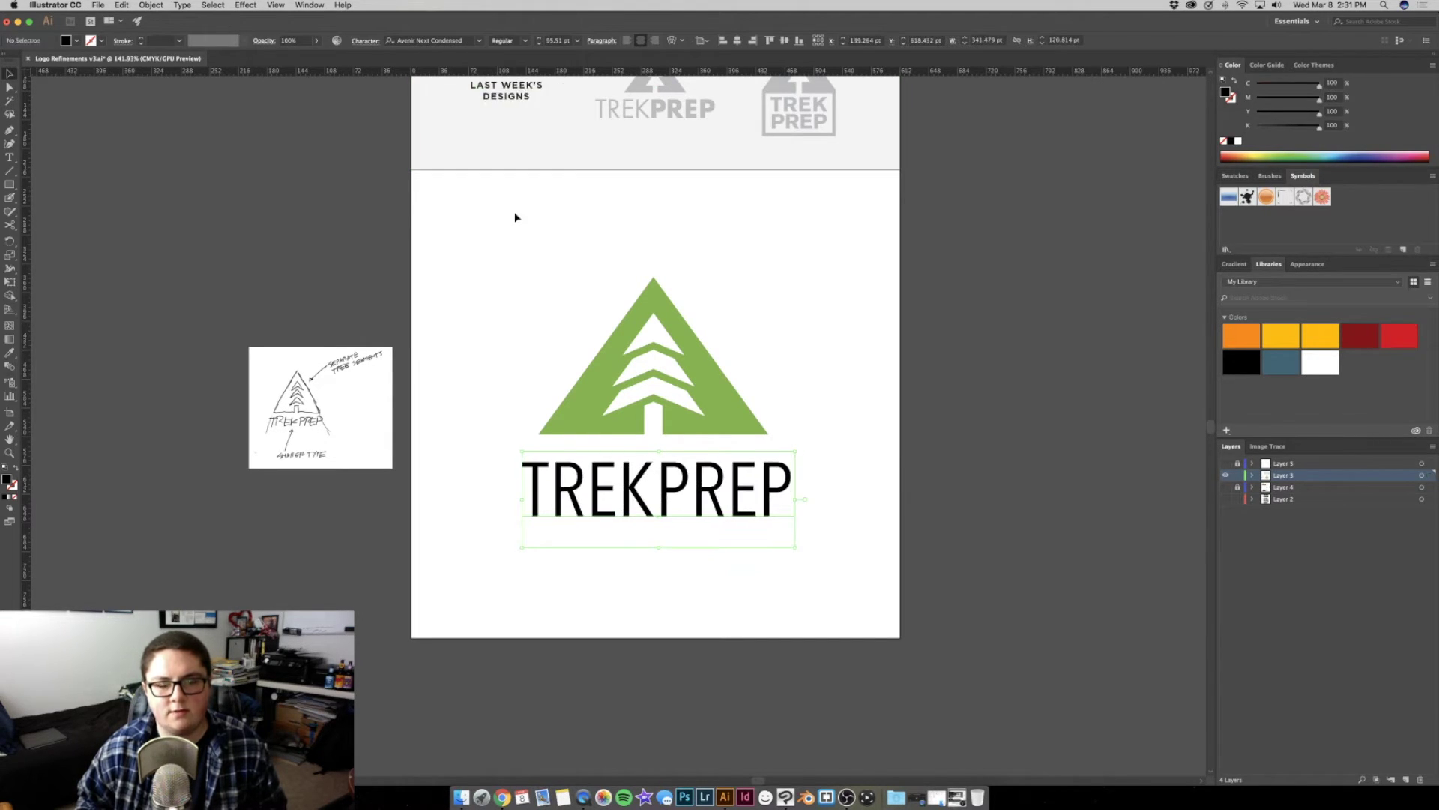
pyautogui.click(515, 218)
pyautogui.scroll(-2, 505, 230)
pyautogui.scroll(2, 504, 230)
# Set just the PREP letters to Bold while TREK stays Regular
pyautogui.press('t')
pyautogui.moveTo(660, 461); pyautogui.dragTo(778, 451)
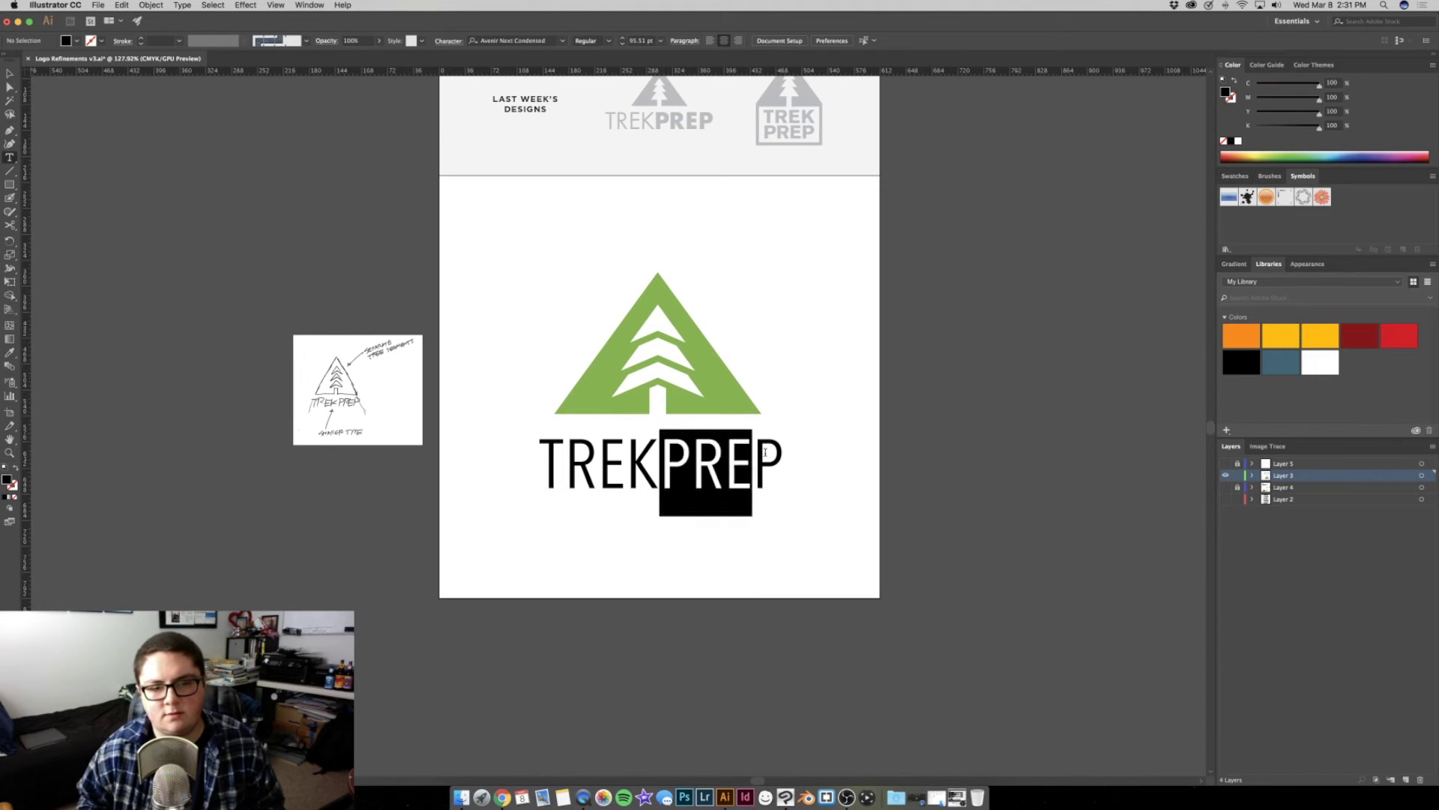
pyautogui.click(526, 41)
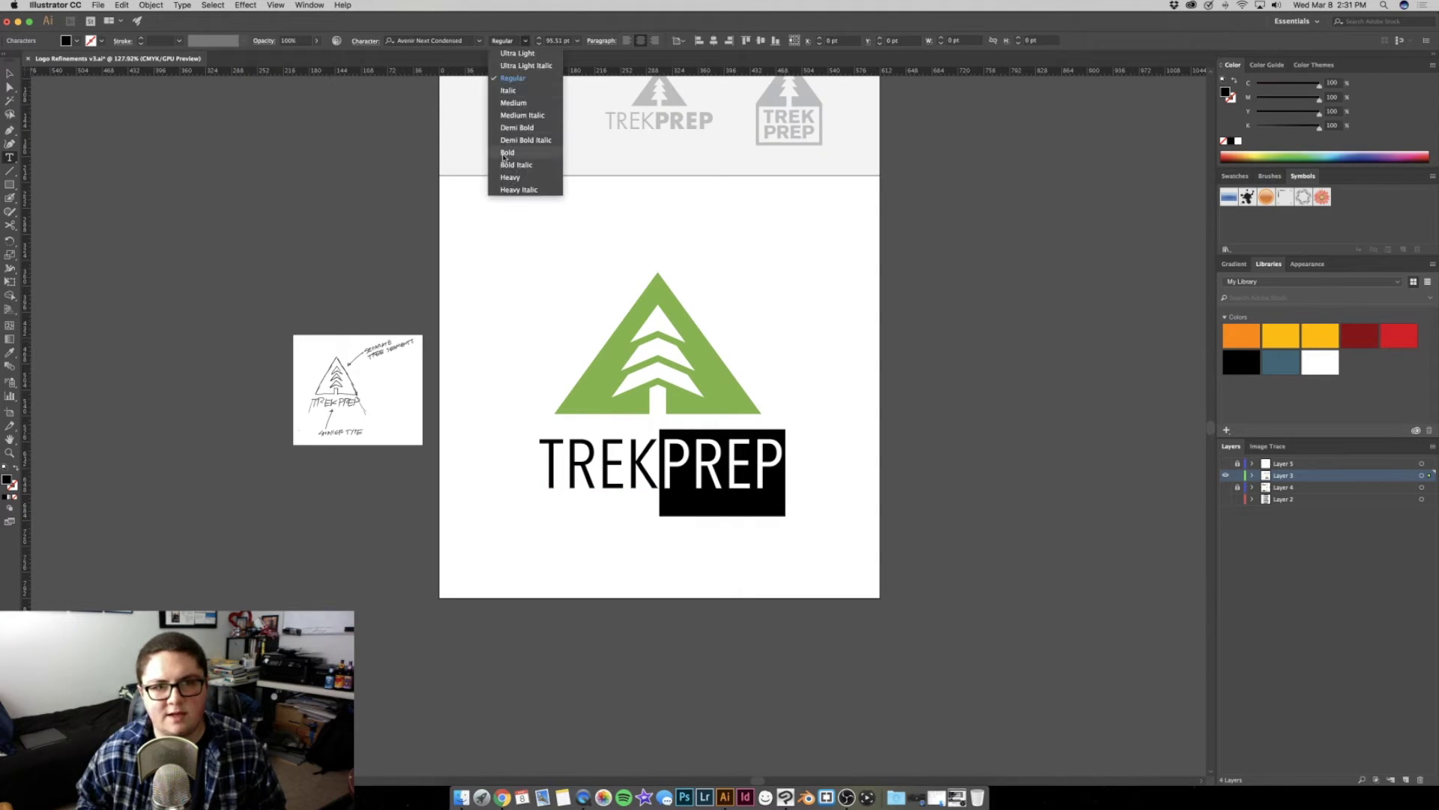
pyautogui.click(521, 131)
pyautogui.click(666, 420)
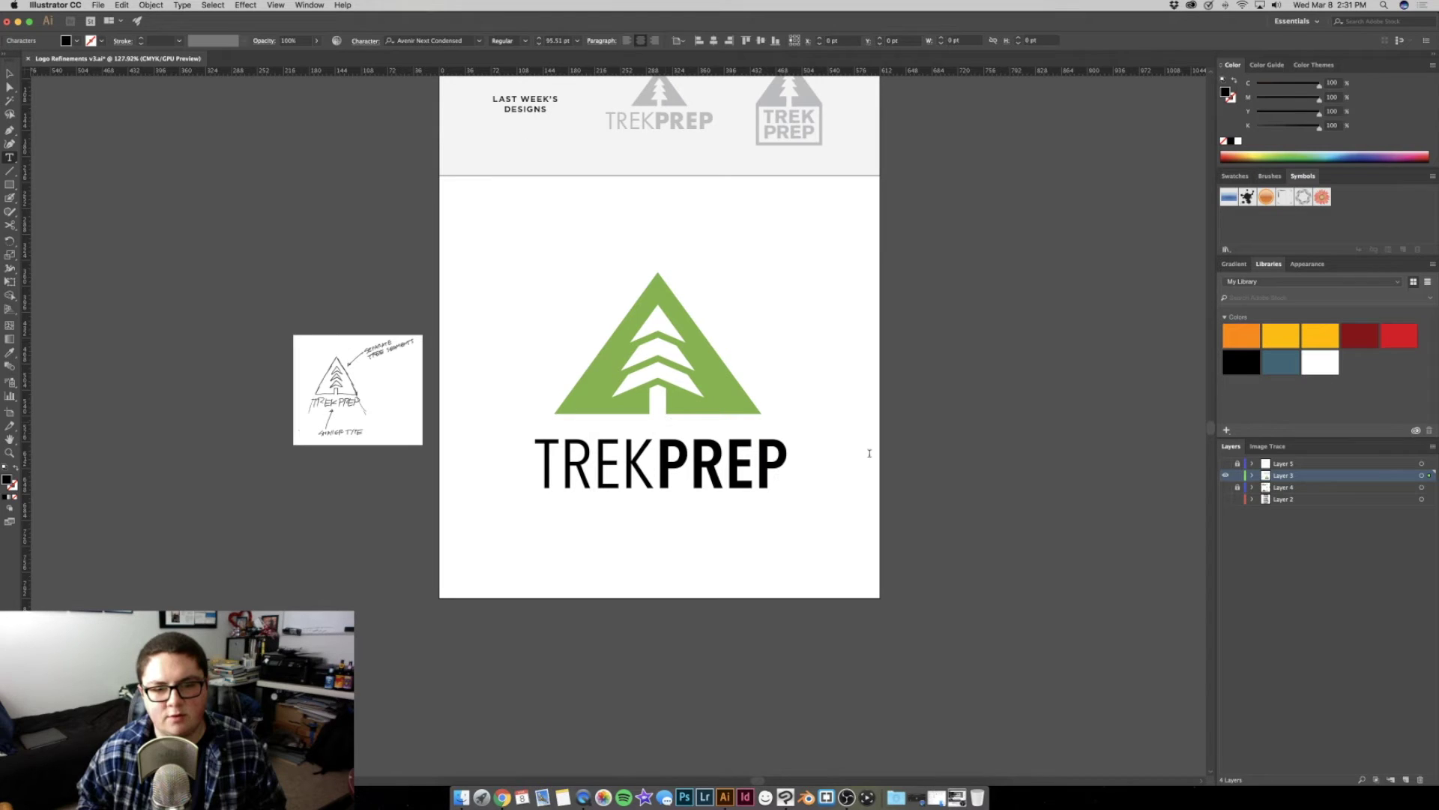
pyautogui.press('Escape')
pyautogui.press('z')
pyautogui.keyDown('alt'); pyautogui.click(450, 248); pyautogui.keyUp('alt')
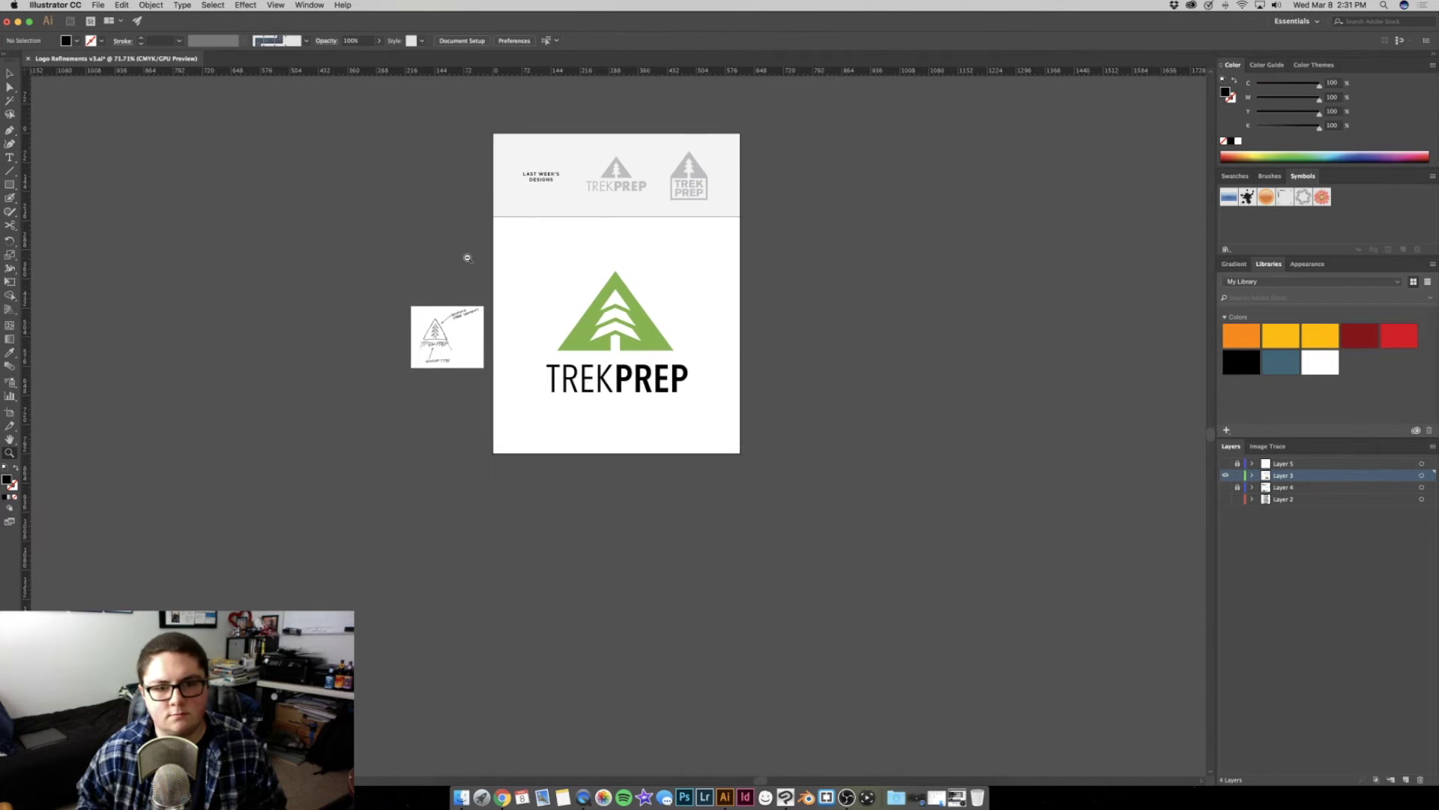
pyautogui.click(494, 258)
pyautogui.press('v')
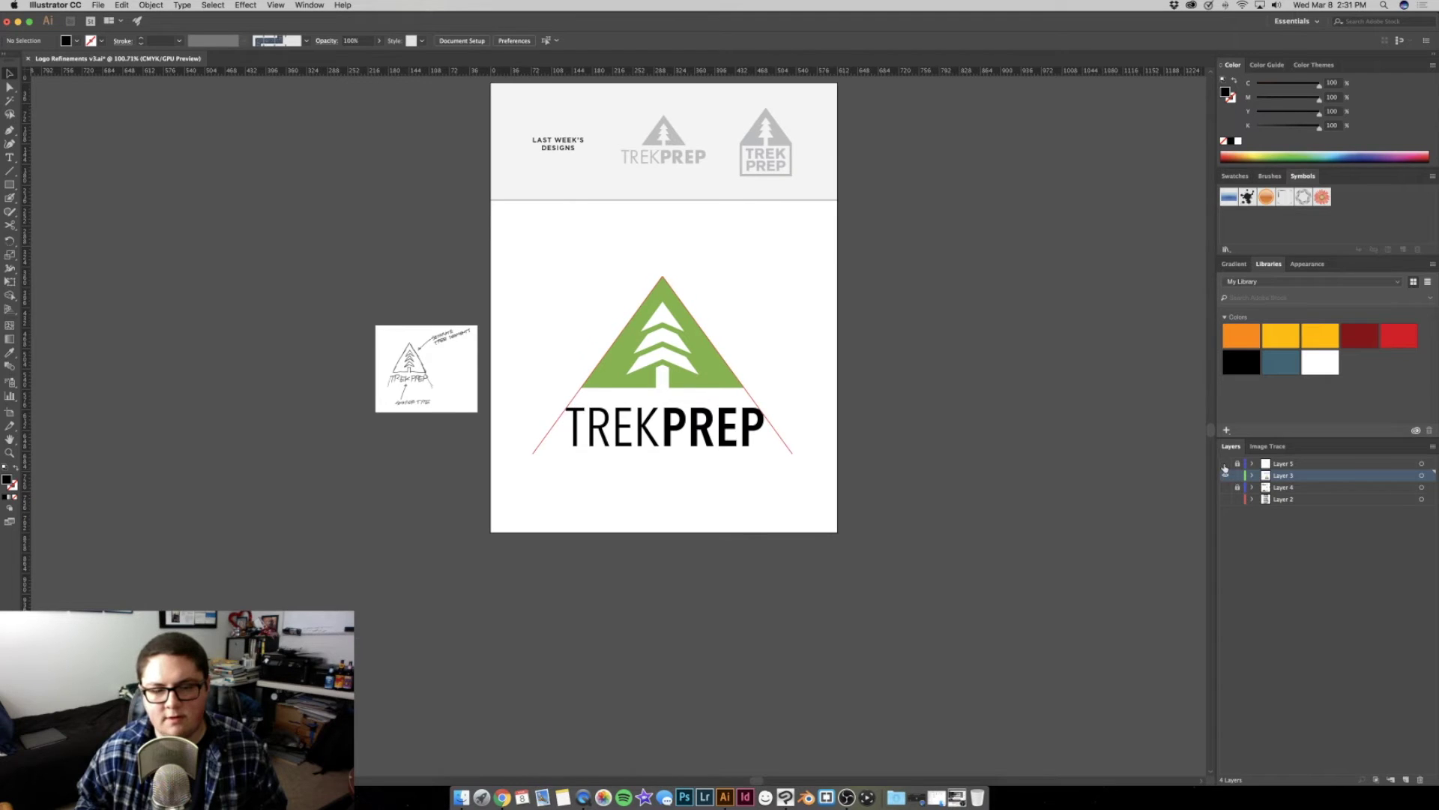
pyautogui.press('z')
pyautogui.moveTo(678, 377); pyautogui.dragTo(892, 324)
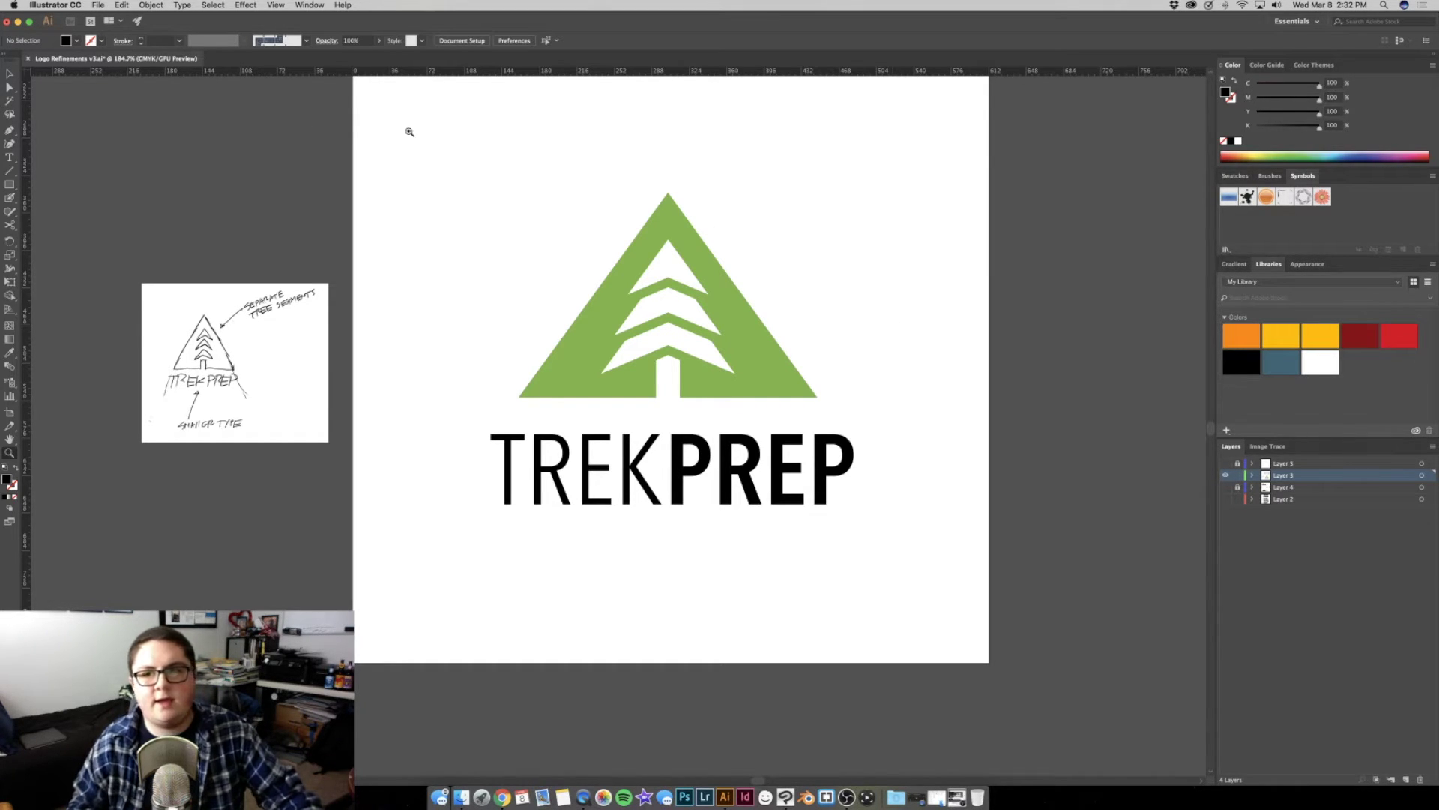
pyautogui.press('v')
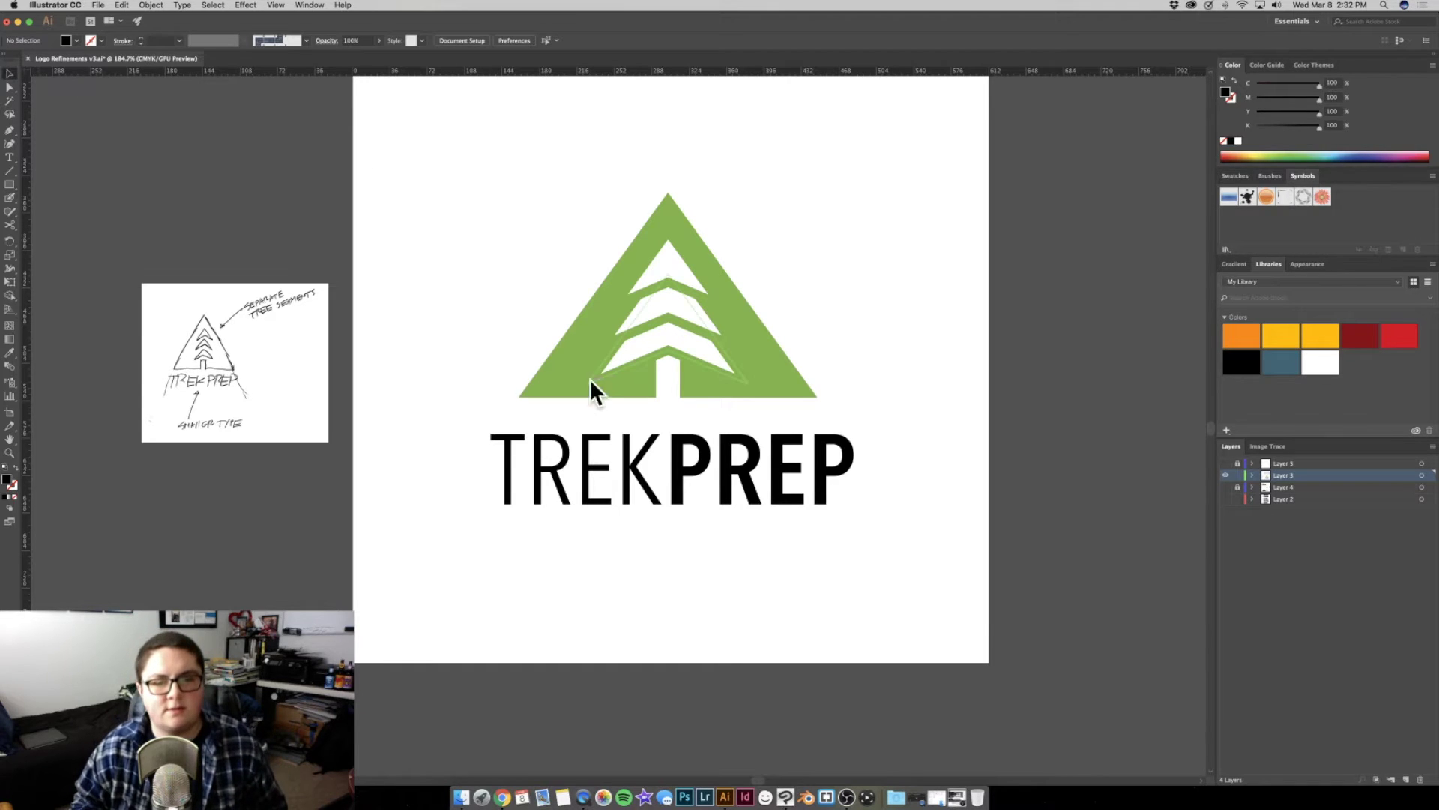
pyautogui.click(722, 482)
pyautogui.moveTo(680, 437)
pyautogui.mouseDown()
pyautogui.moveTo(774, 456)
pyautogui.moveTo(537, 502)
pyautogui.mouseUp()
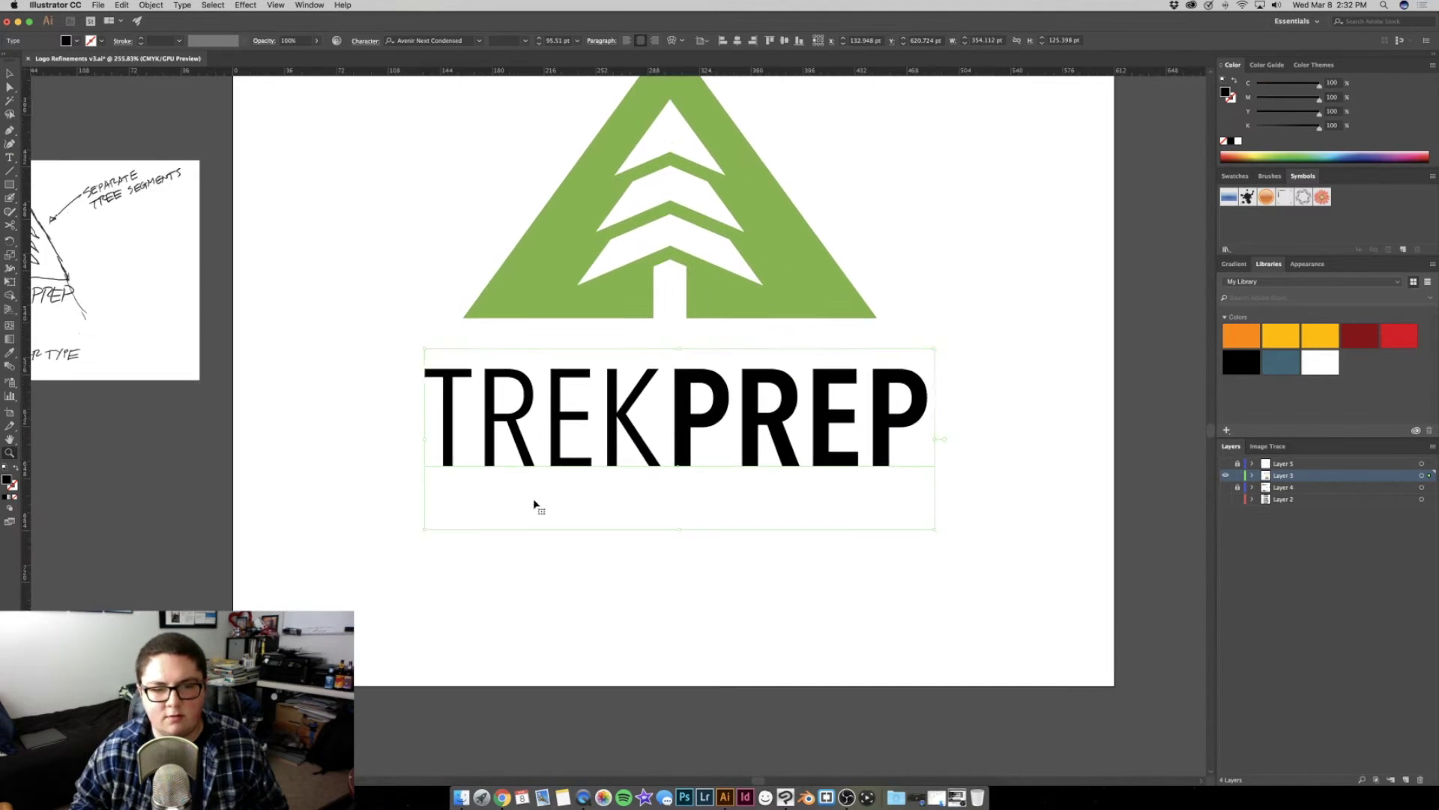
# Tighten the kerning between TREK and PREP with Option+Left Arrow at the word junction
pyautogui.click(483, 540)
pyautogui.click(629, 501)
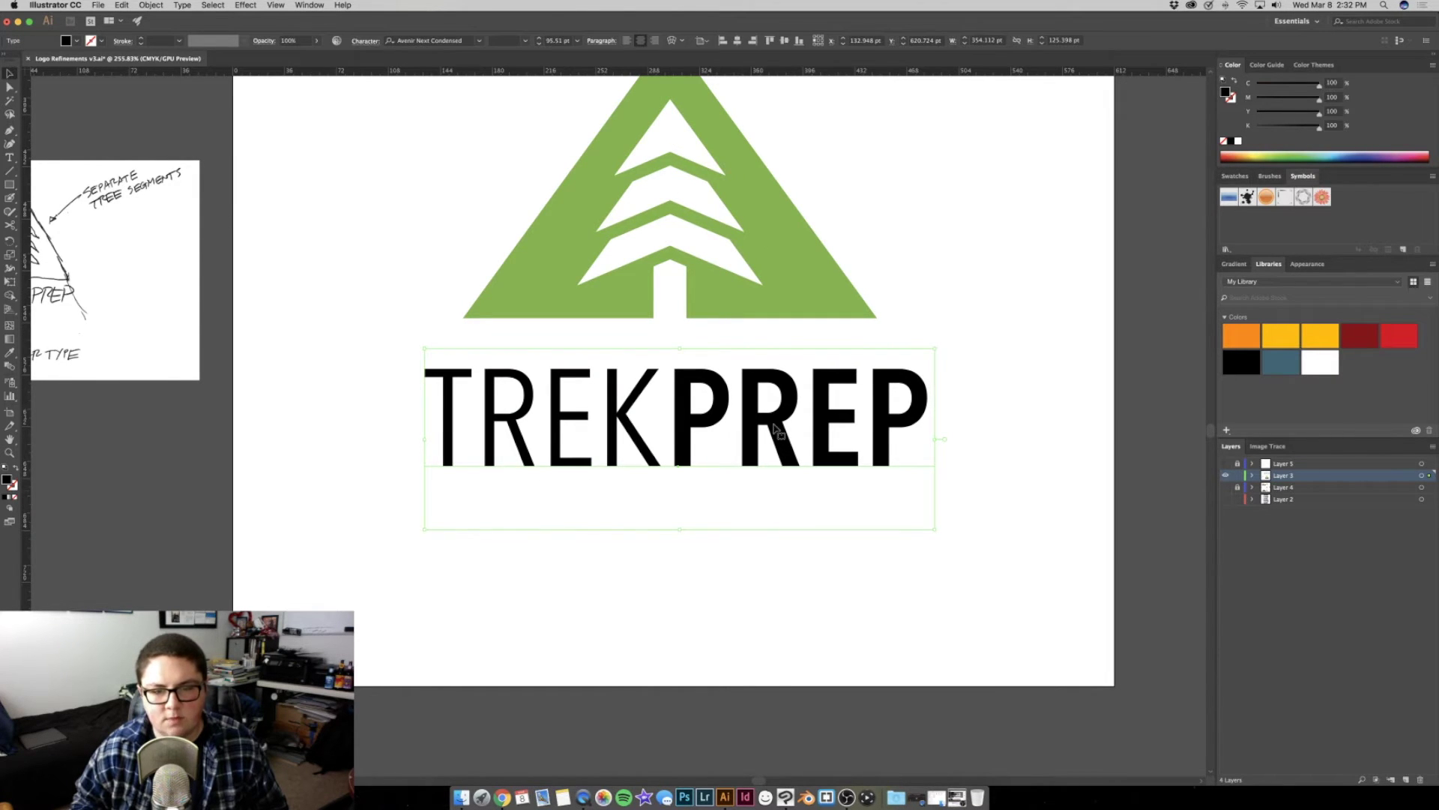
pyautogui.moveTo(711, 421); pyautogui.dragTo(621, 437)
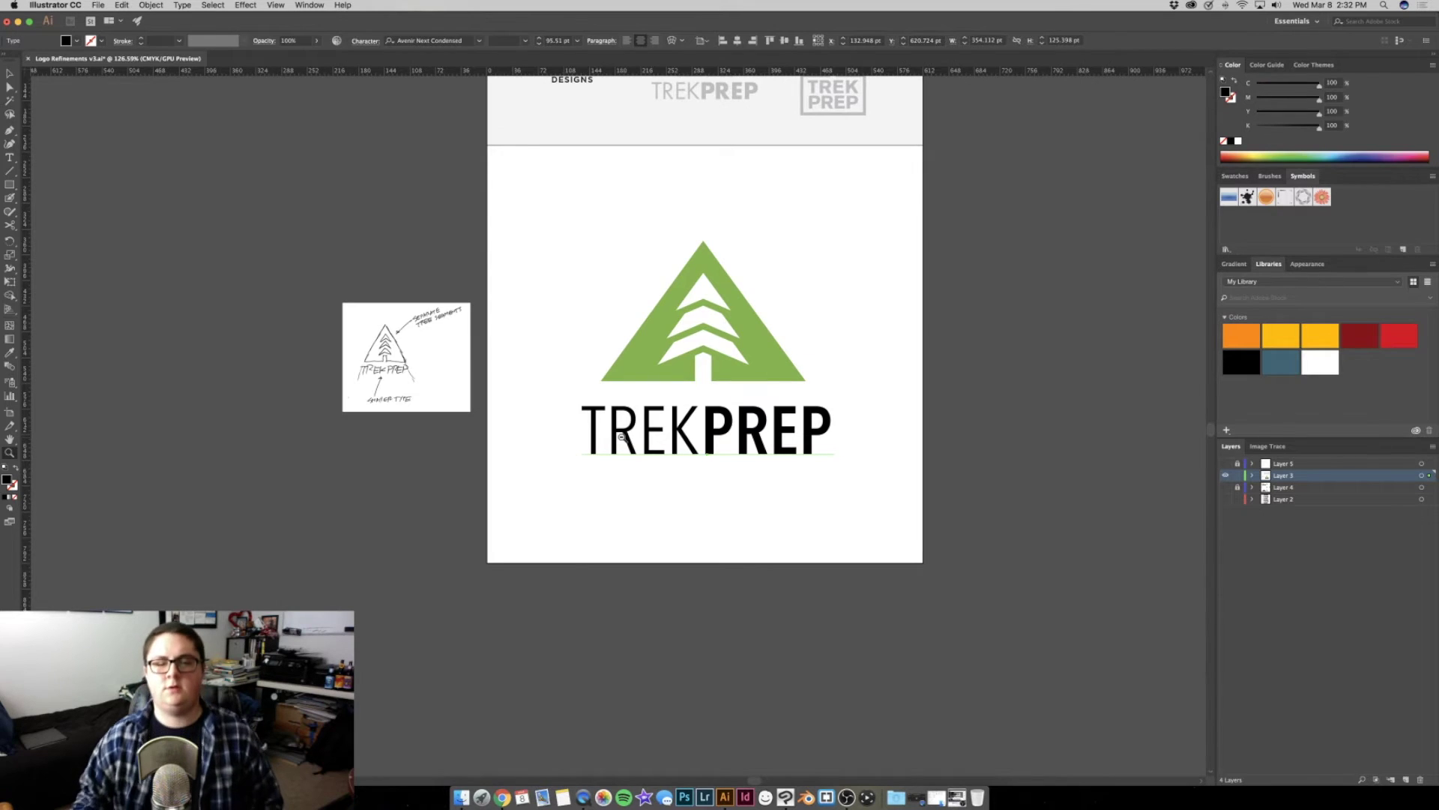
pyautogui.click(505, 490)
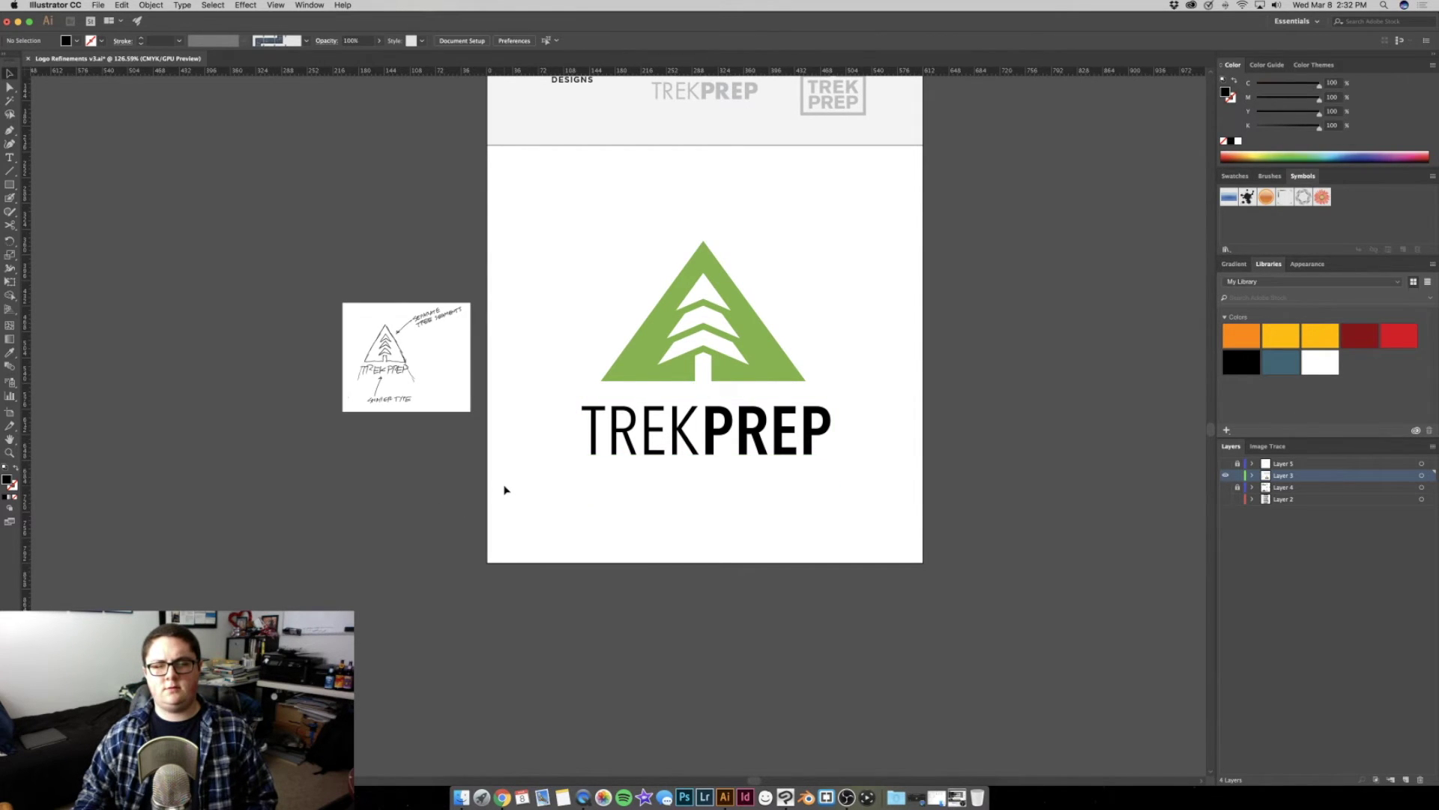
pyautogui.press('t')
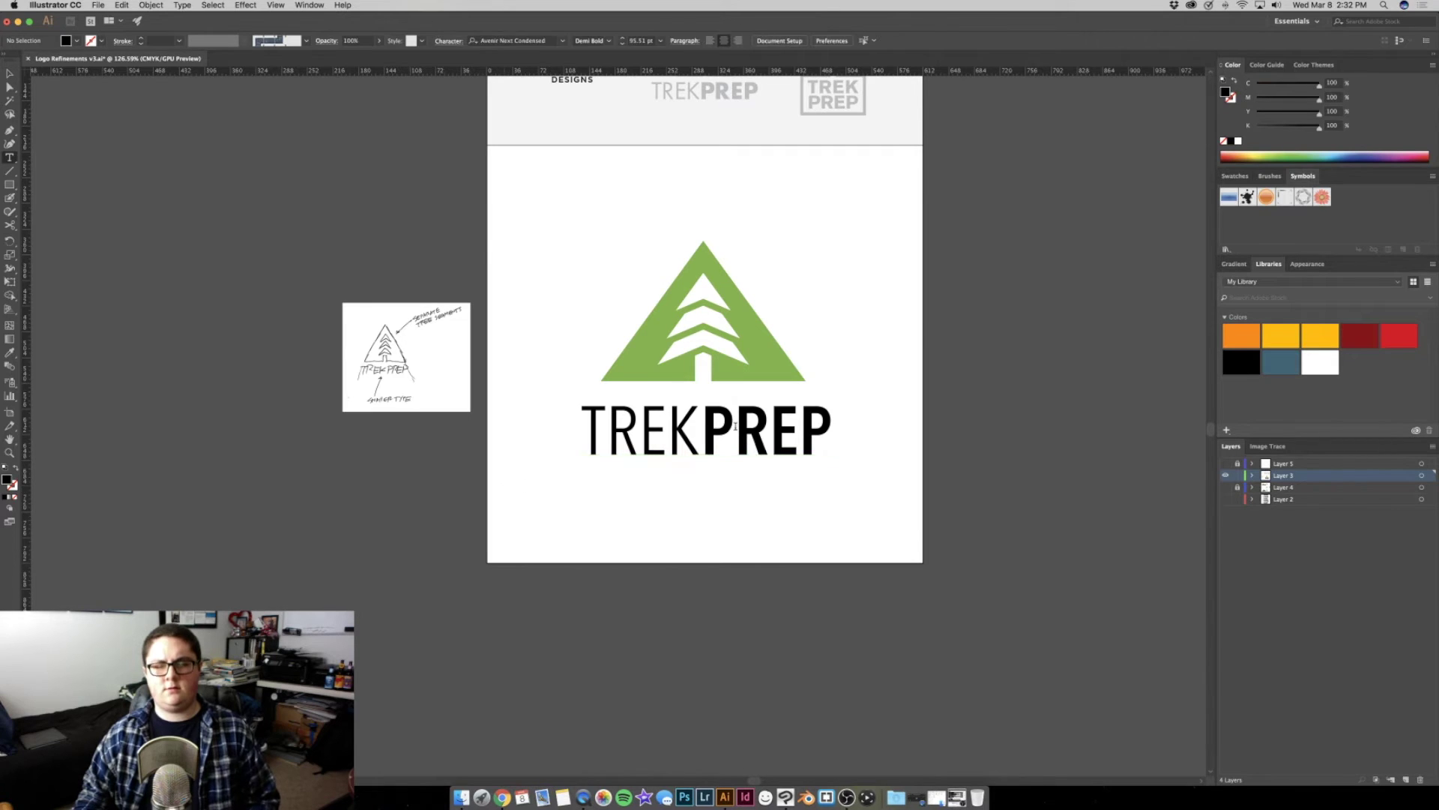
pyautogui.click(735, 428)
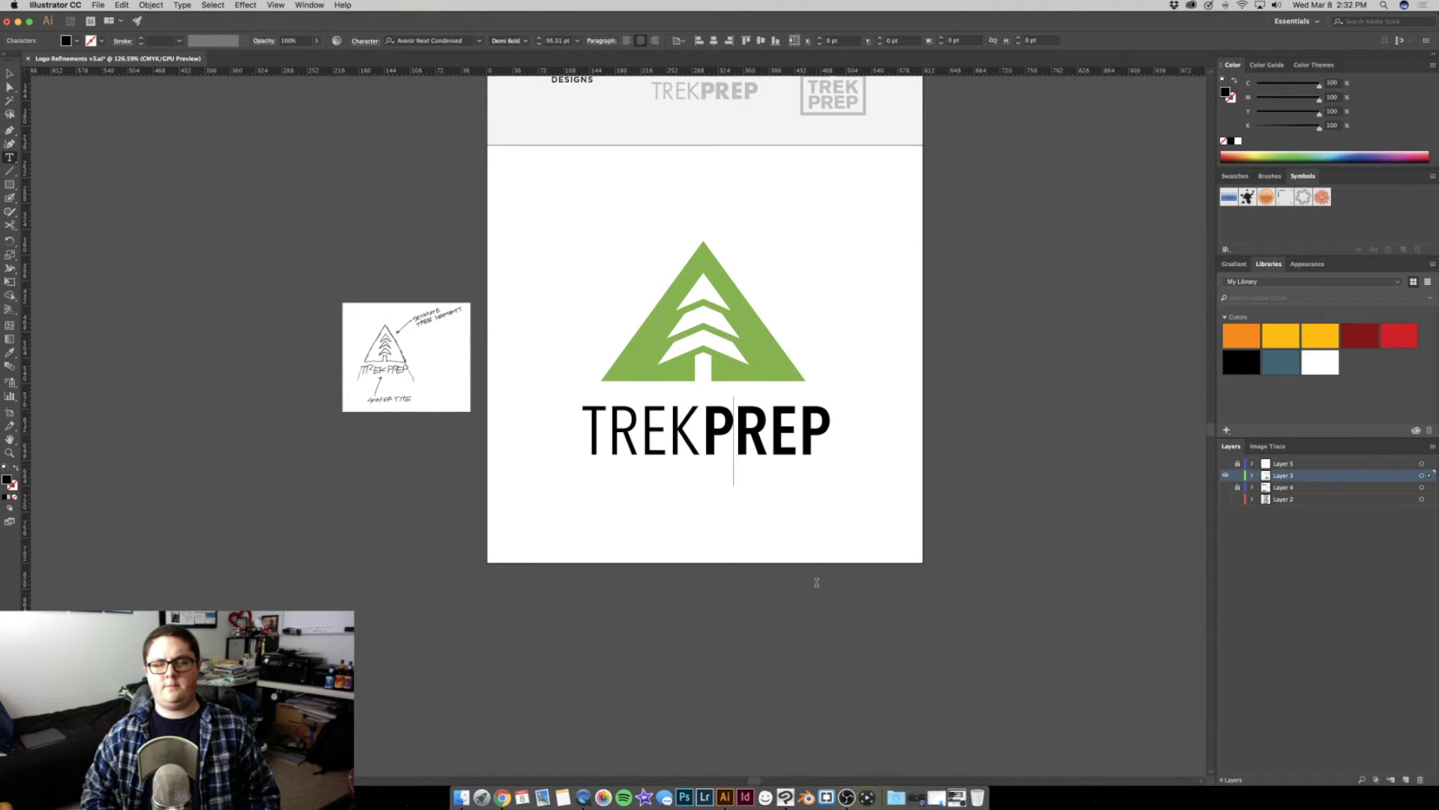
pyautogui.press('End')
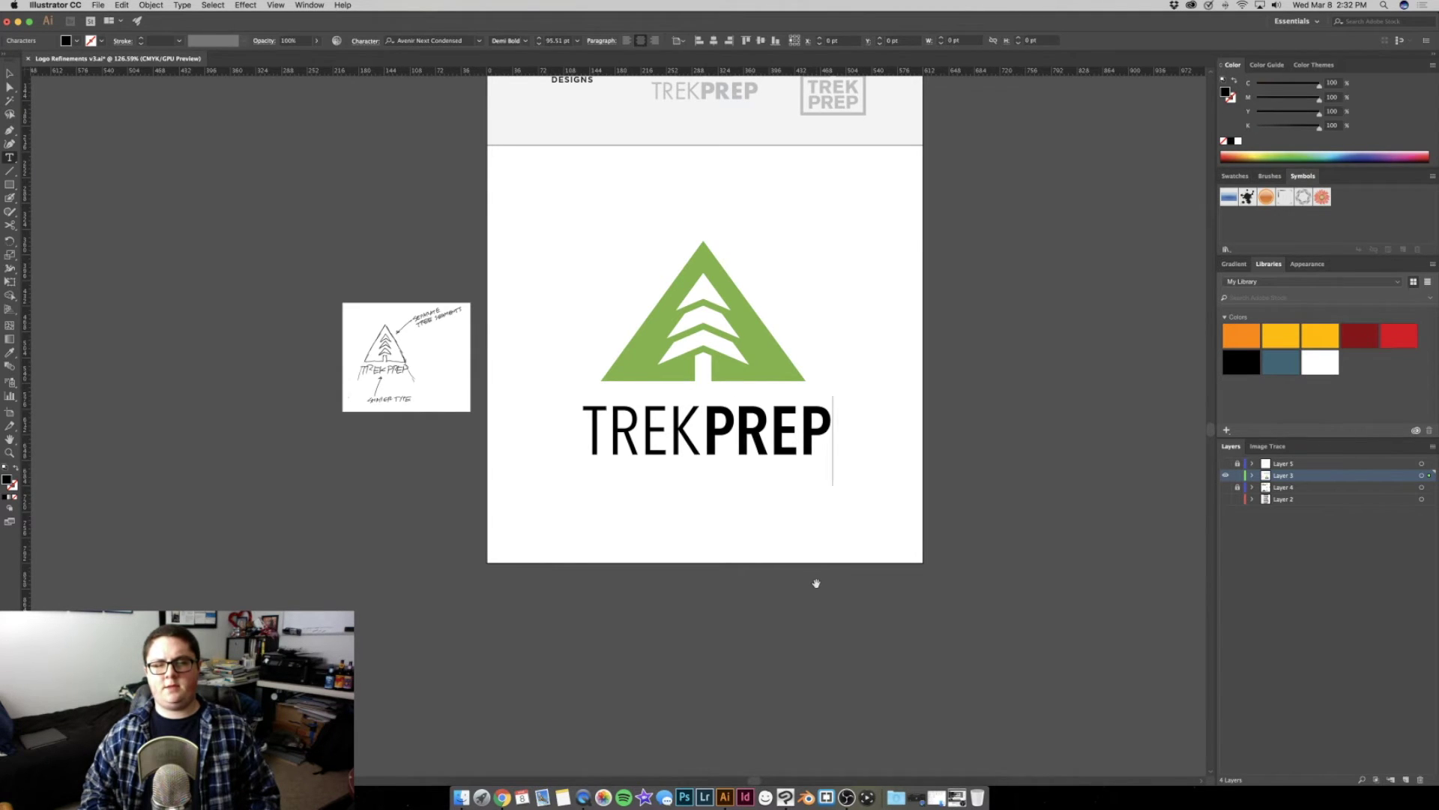
pyautogui.hotkey('alt', 'Left')
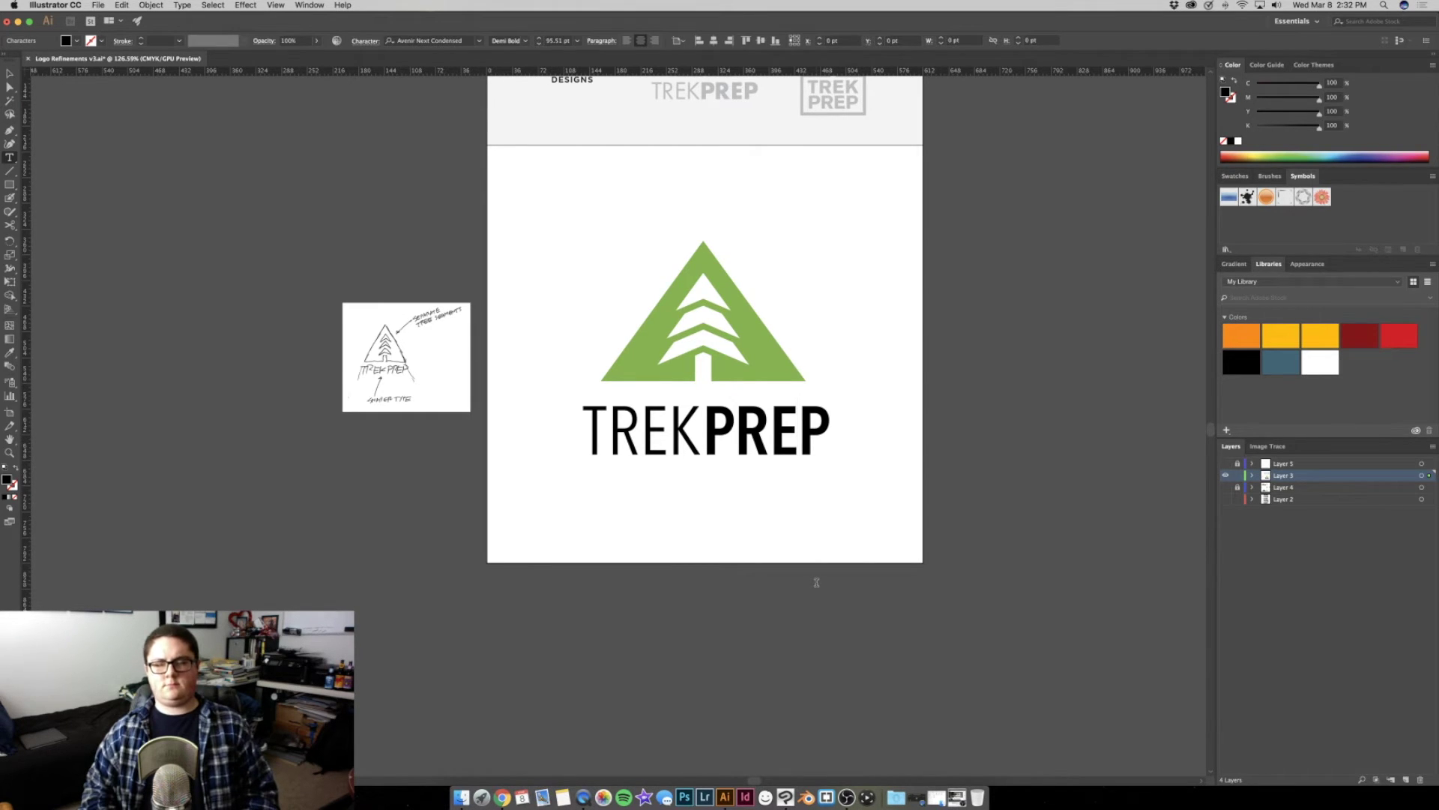
pyautogui.click(647, 437)
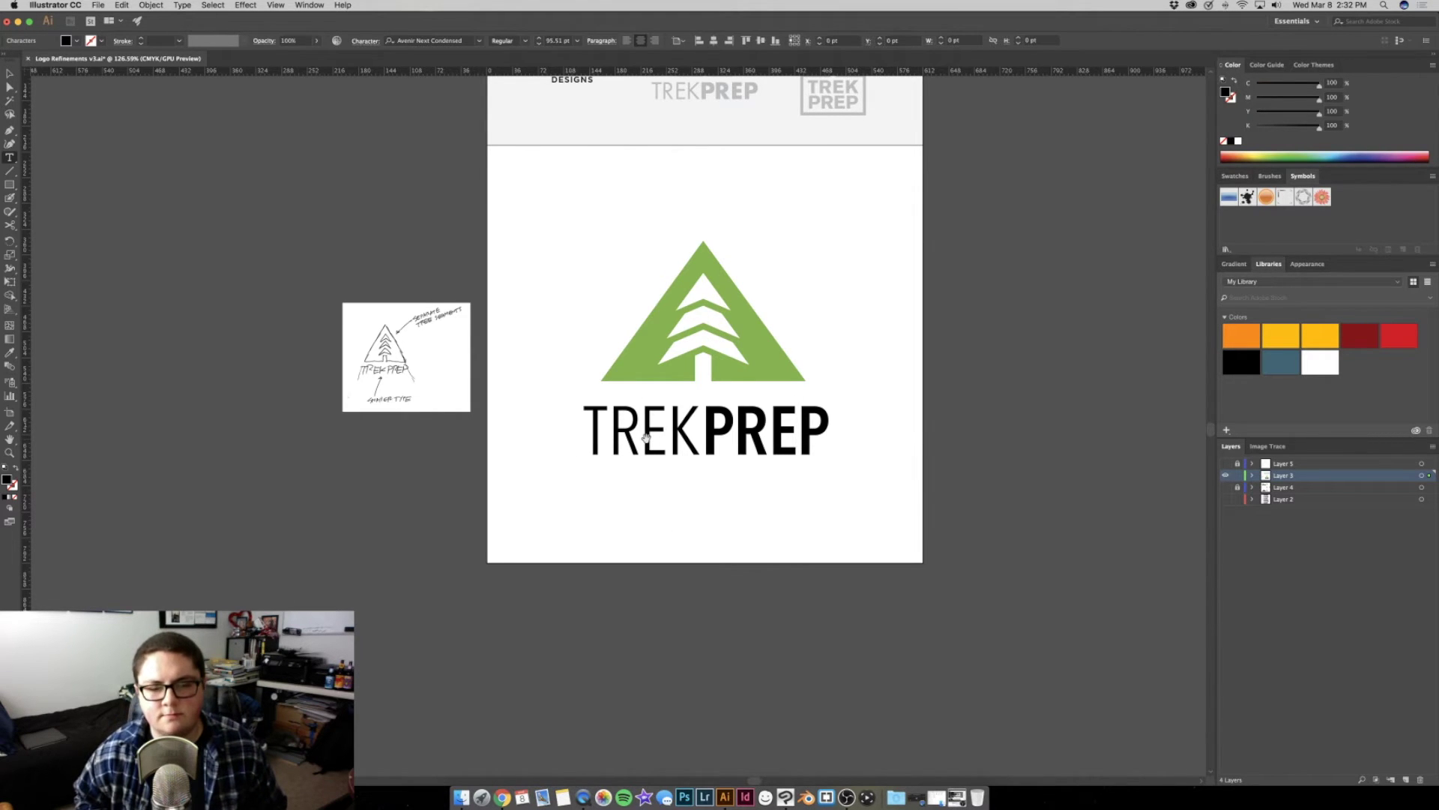
pyautogui.press('Escape')
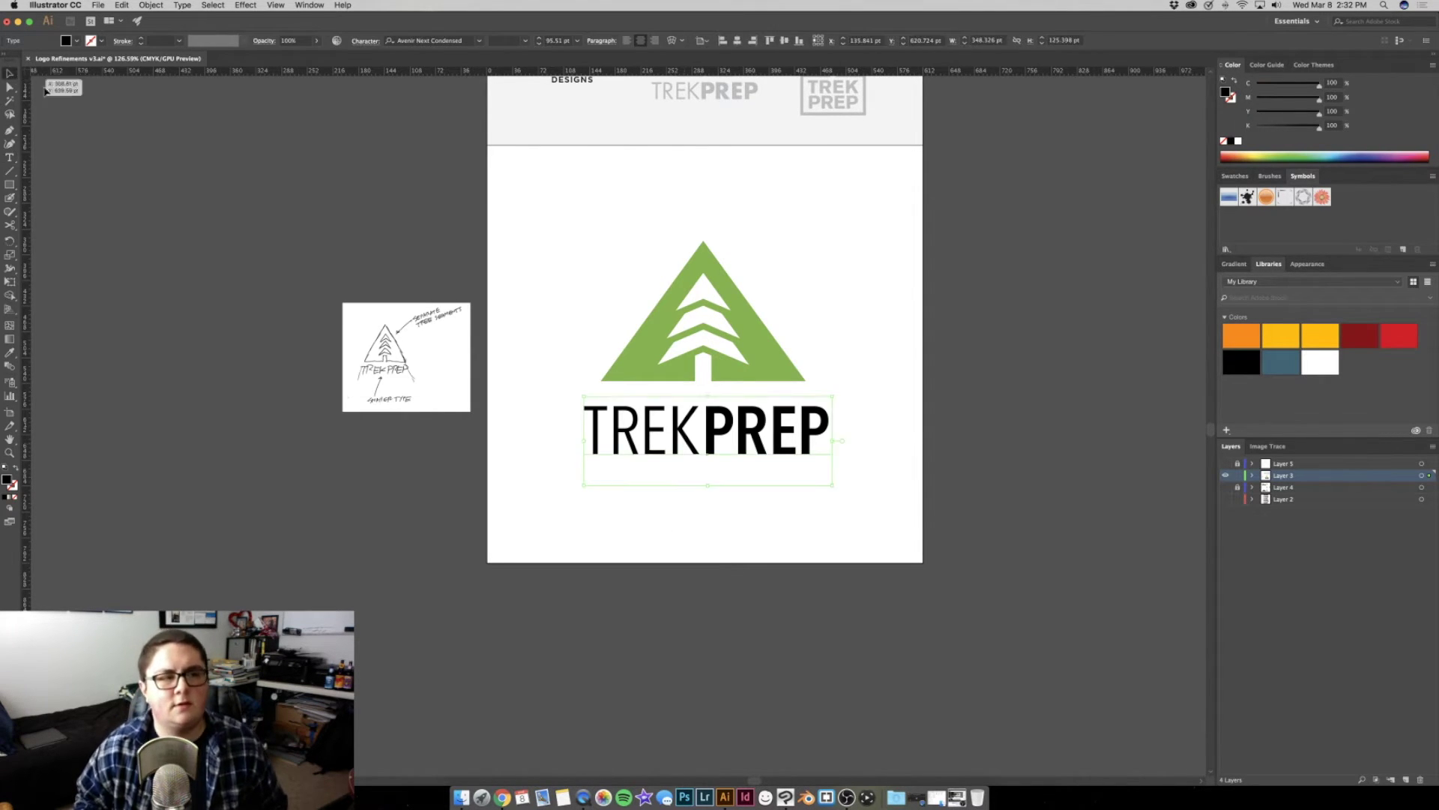
pyautogui.click(1189, 478)
pyautogui.click(1225, 464)
pyautogui.press('z')
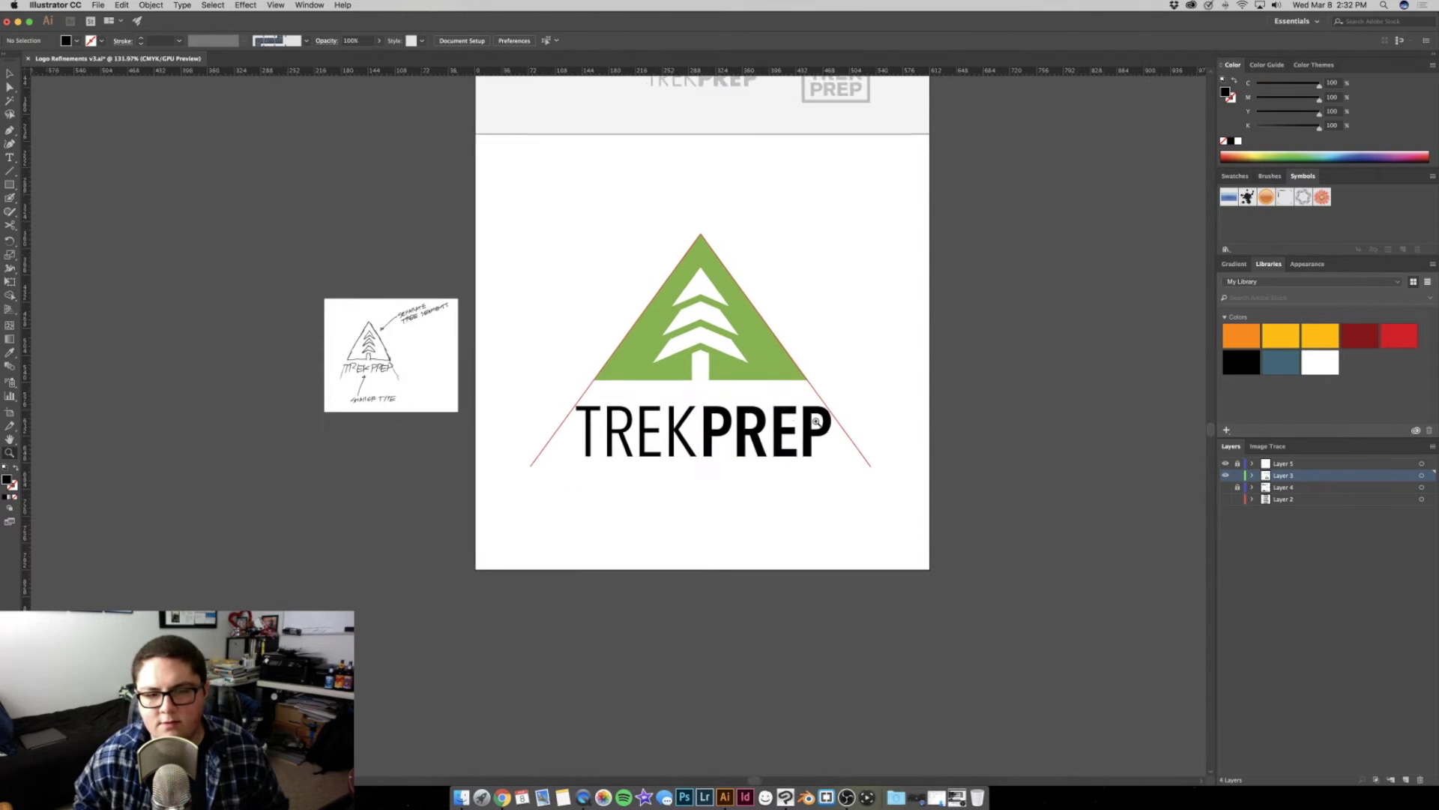
pyautogui.click(719, 442)
pyautogui.press('v')
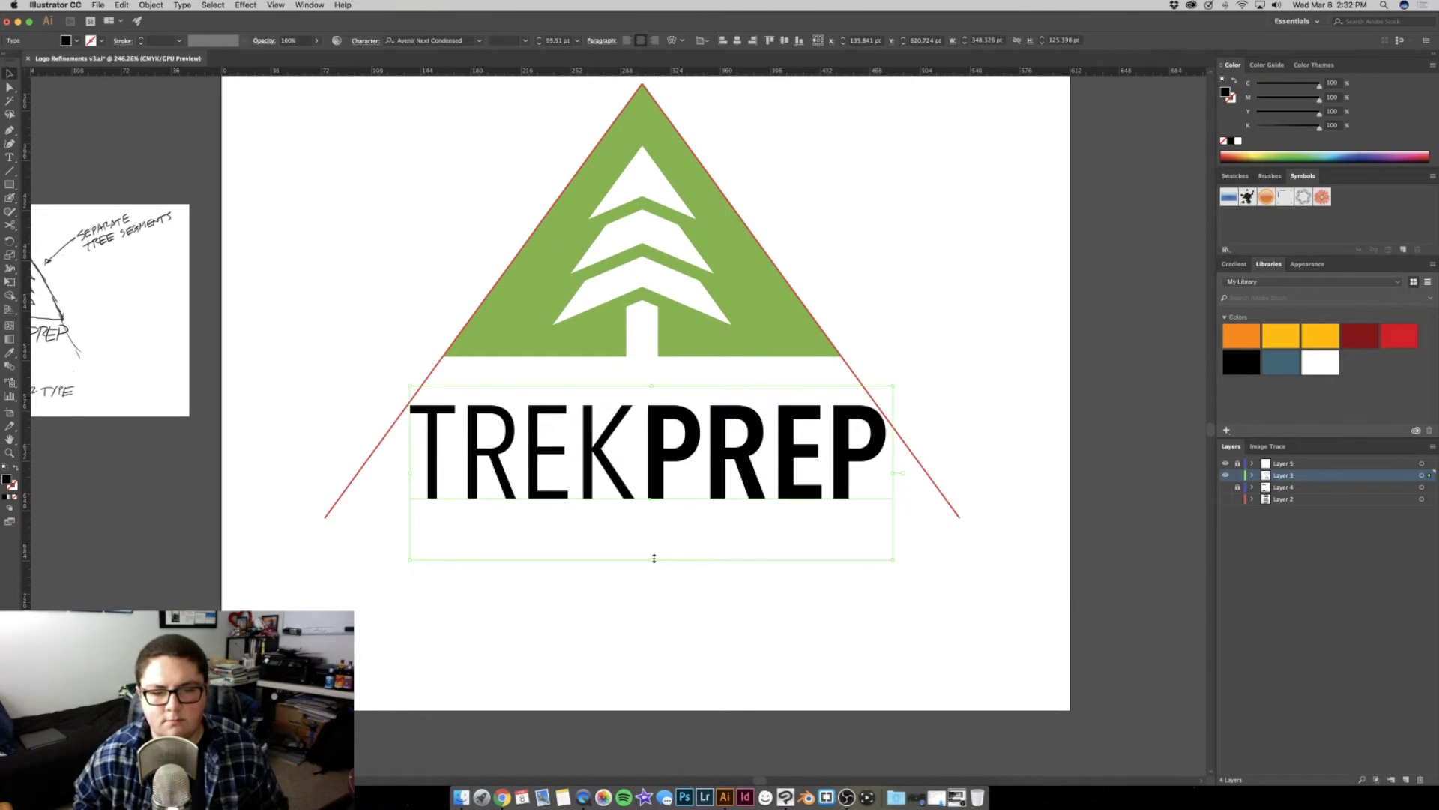
pyautogui.moveTo(654, 559); pyautogui.dragTo(651, 564)
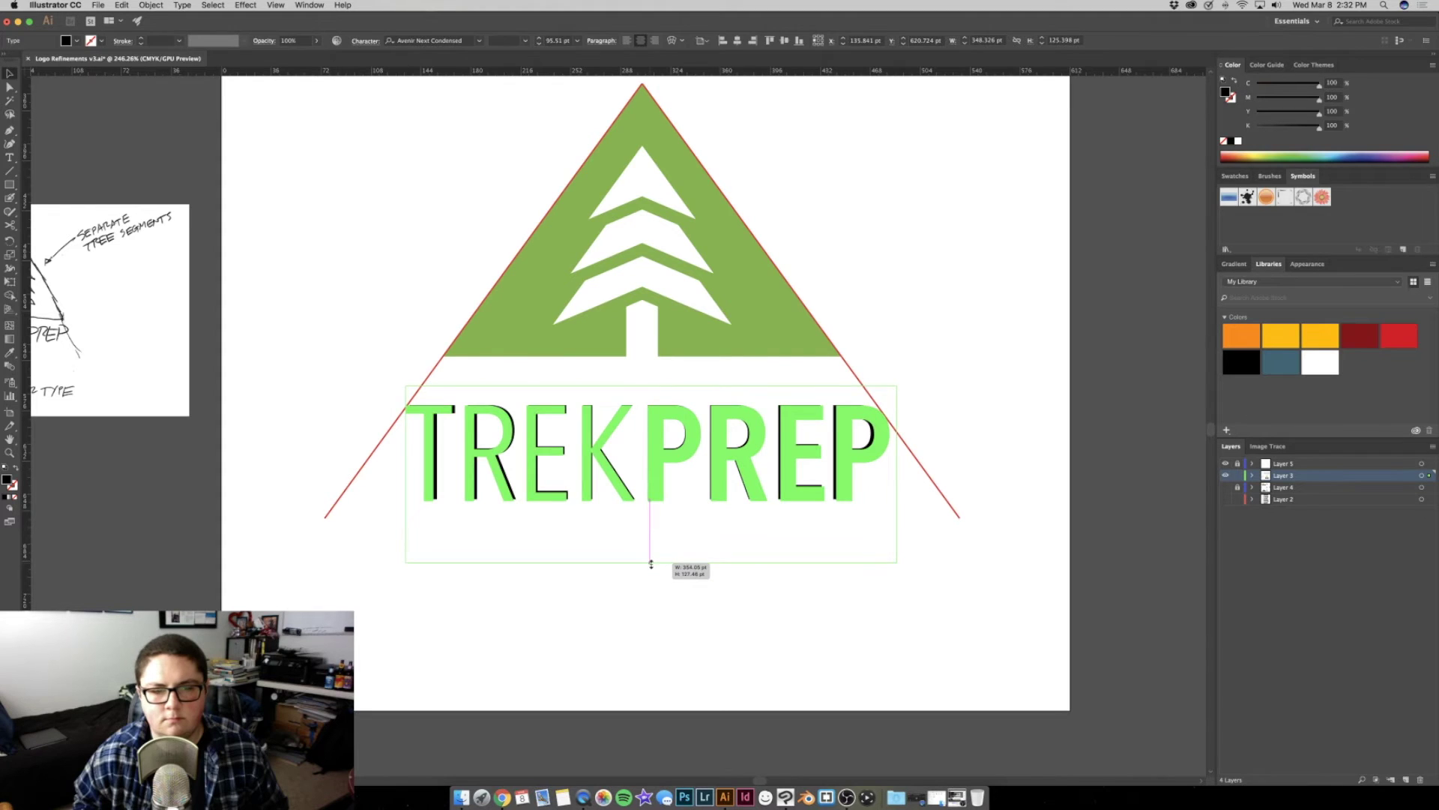
pyautogui.moveTo(650, 564); pyautogui.dragTo(652, 564)
pyautogui.click(681, 617)
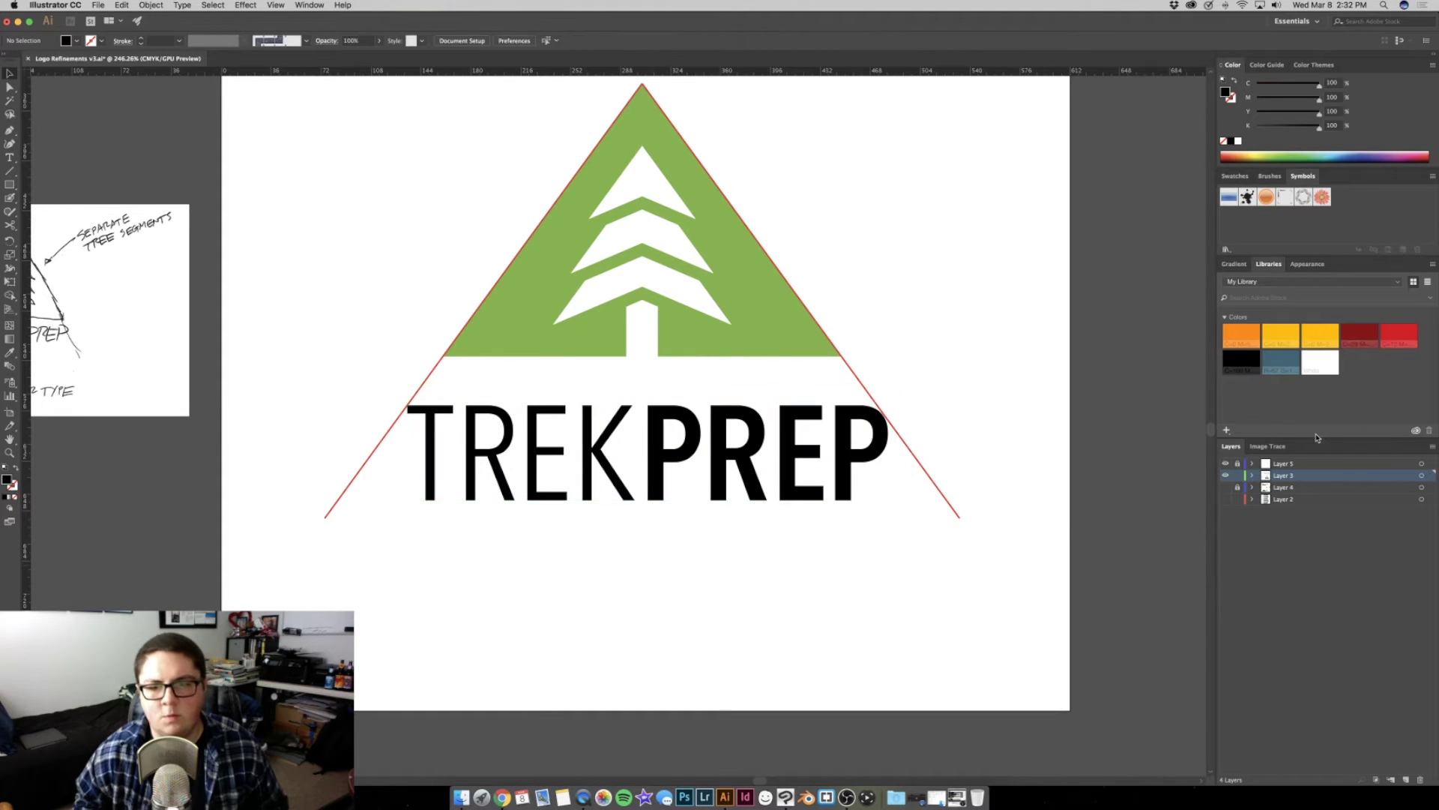
pyautogui.click(651, 420)
pyautogui.press('z')
pyautogui.moveTo(685, 412); pyautogui.dragTo(898, 425)
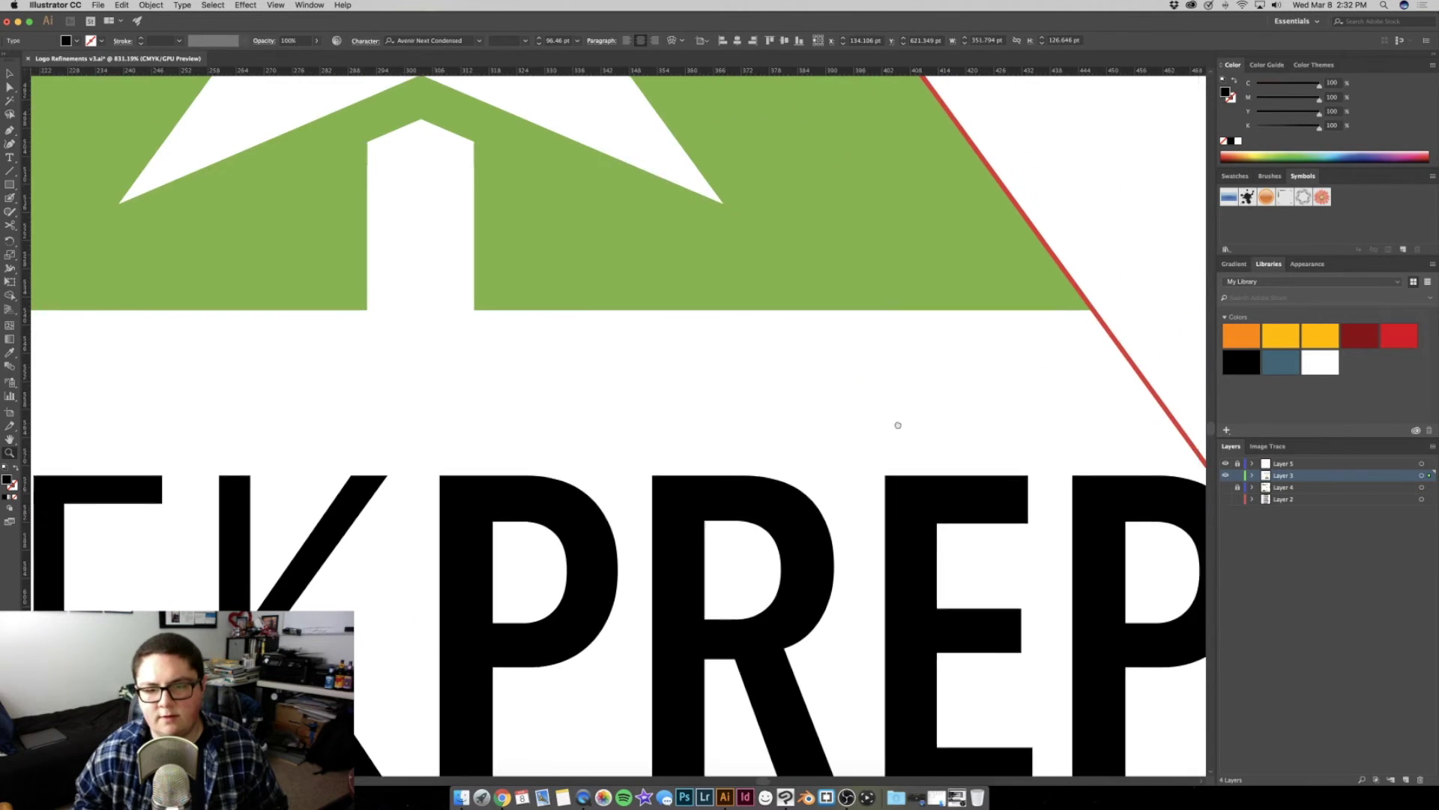
pyautogui.hscroll(5, 899, 425)
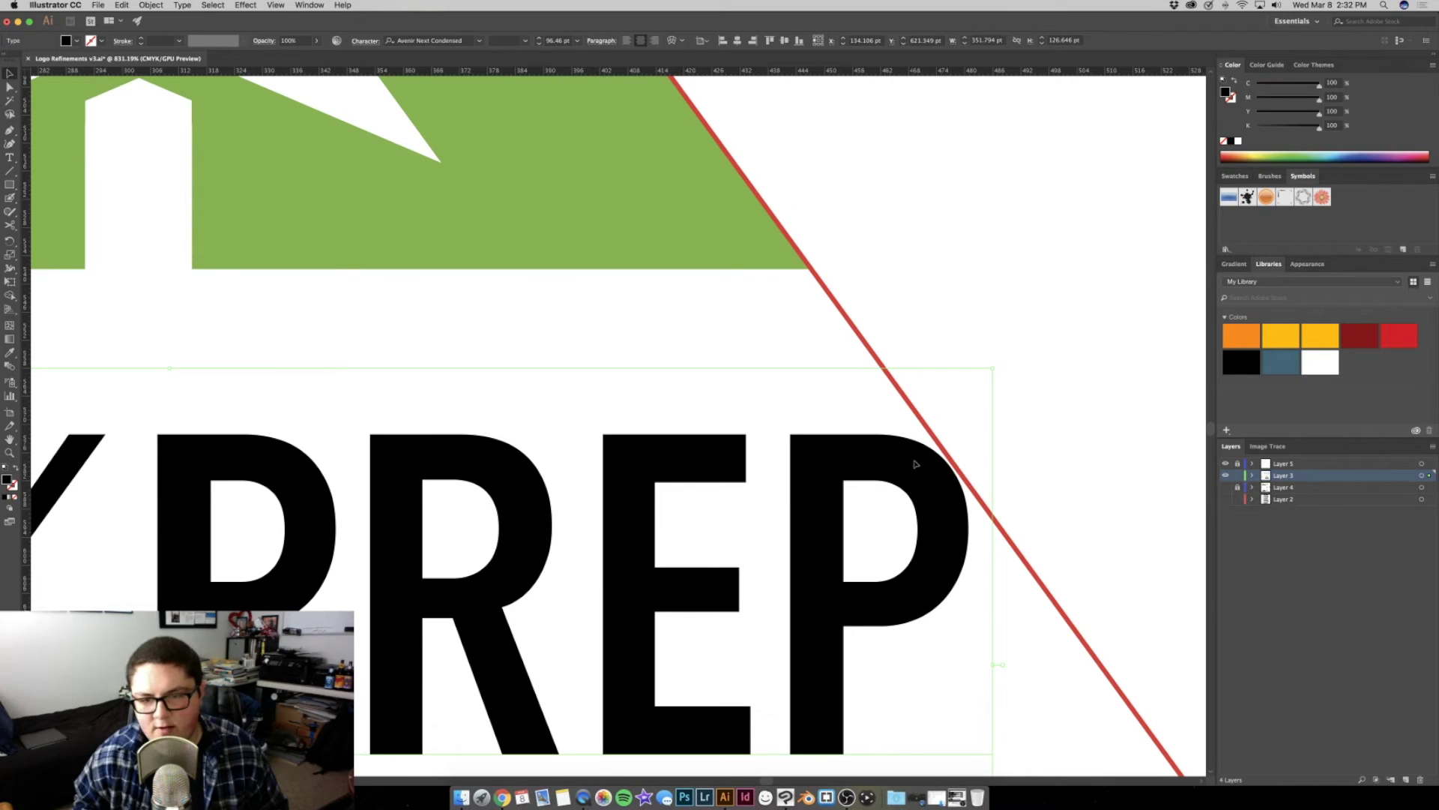
pyautogui.press('super+shift+a')
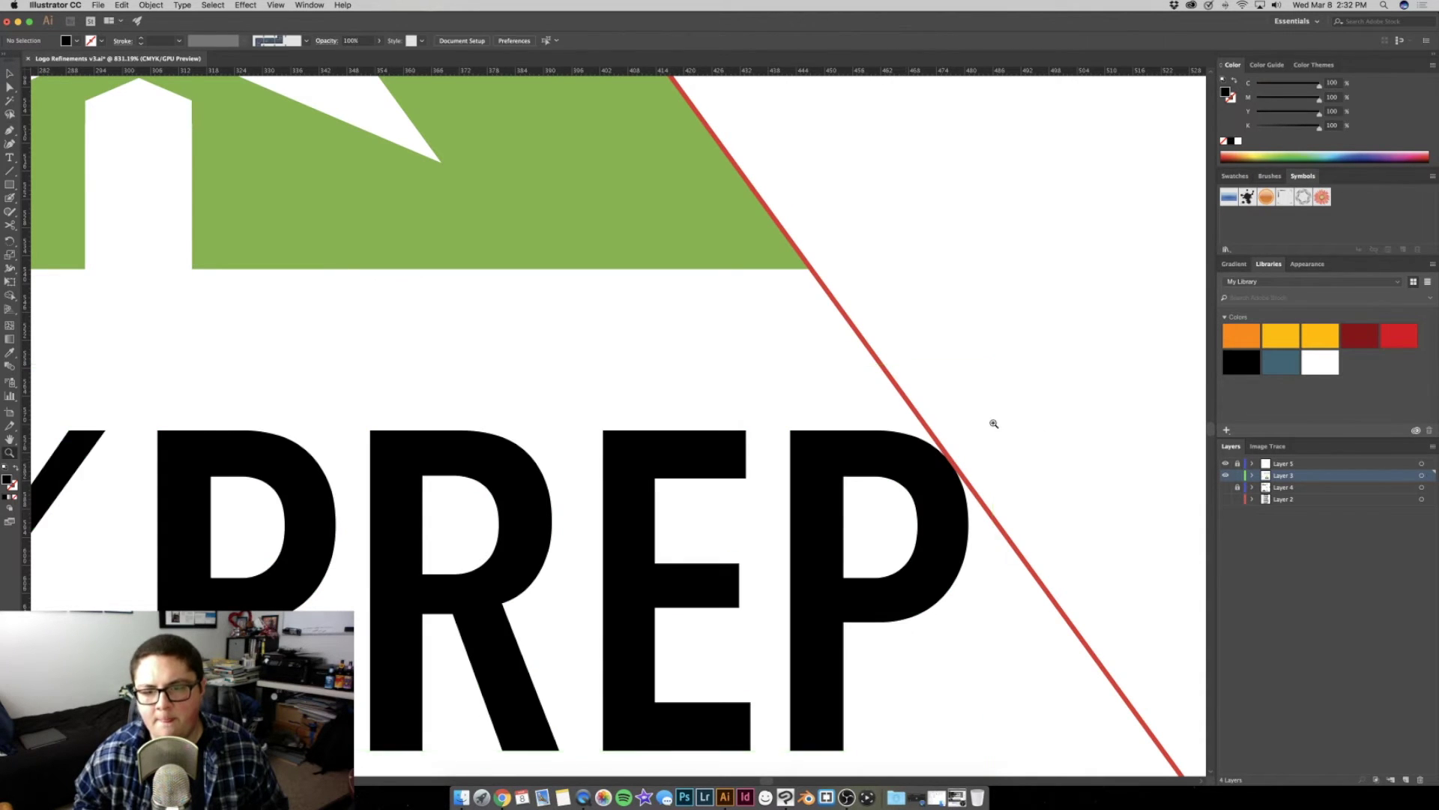
pyautogui.moveTo(990, 420); pyautogui.dragTo(828, 404)
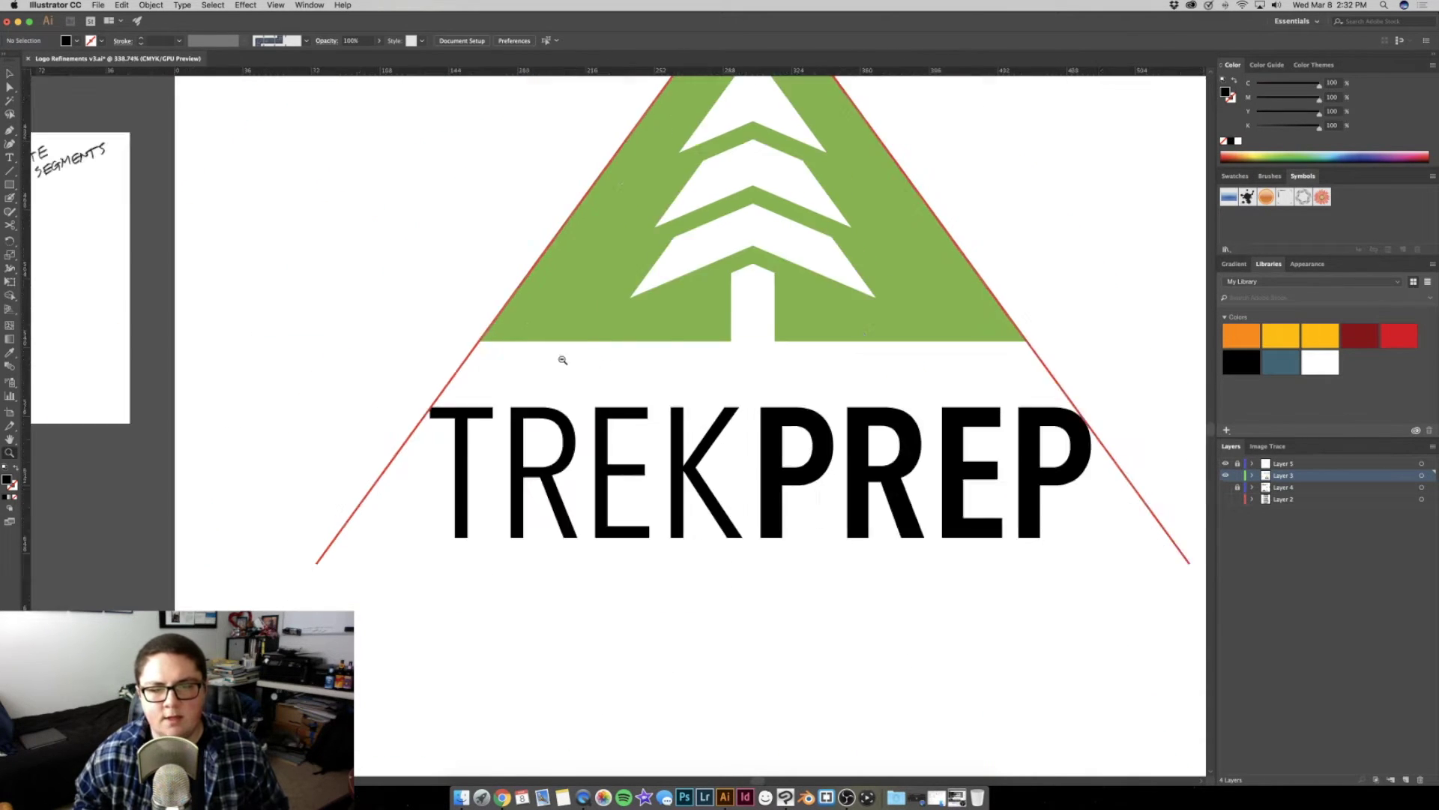
pyautogui.press('super+0')
pyautogui.click(1226, 464)
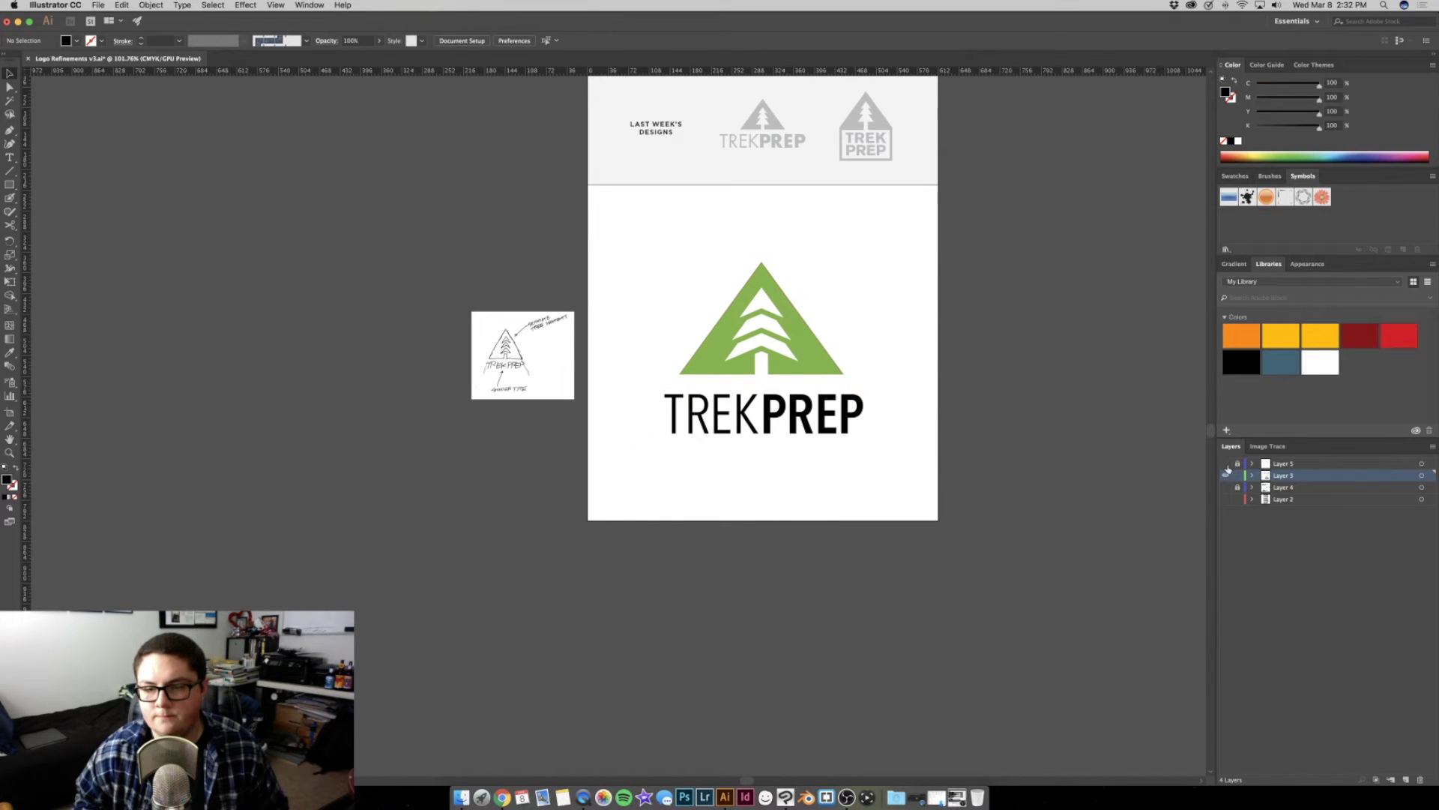
pyautogui.scroll(2, 900, 334)
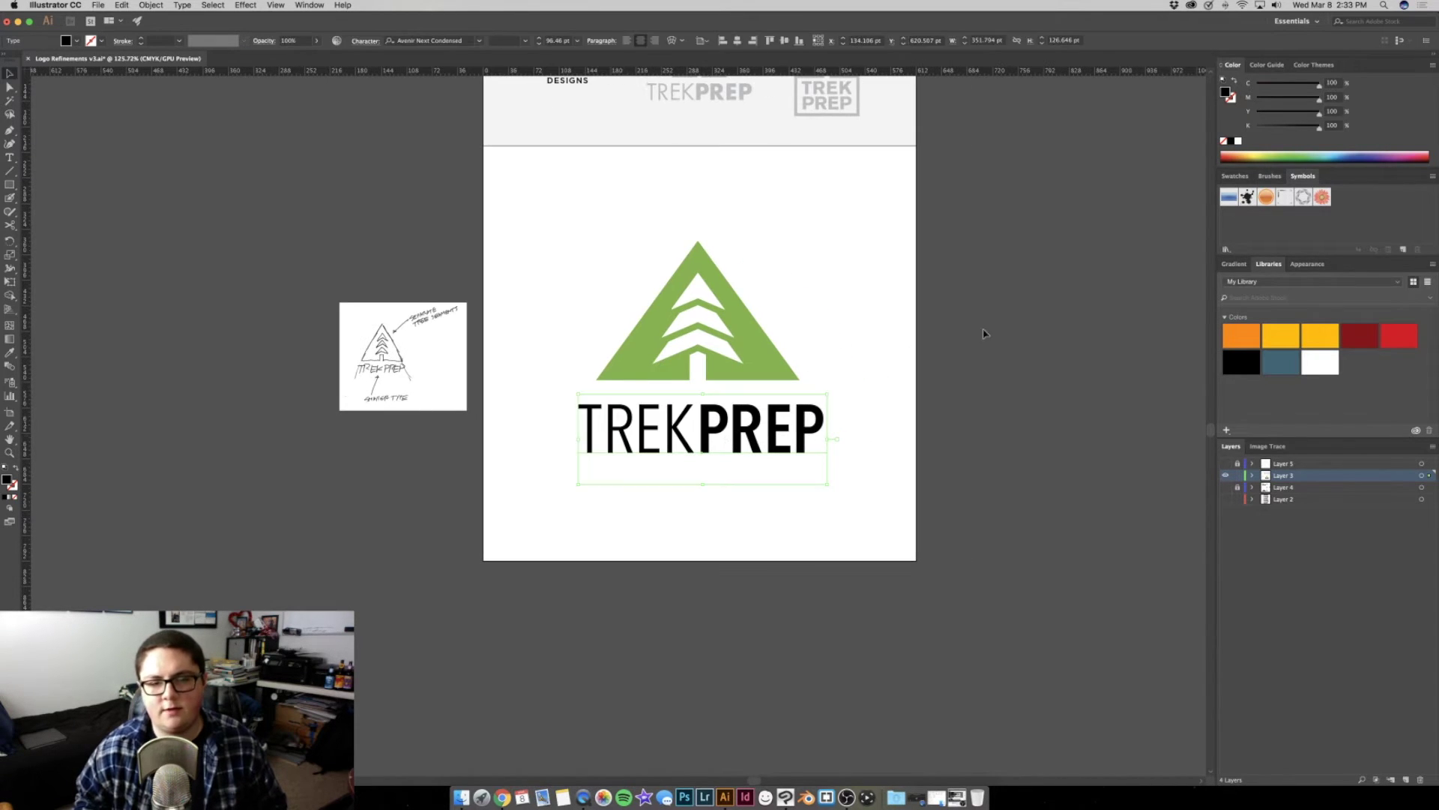
# Try lighter and darker grey fill swatches on the TREKPREP wordmark and compare them
pyautogui.click(738, 439)
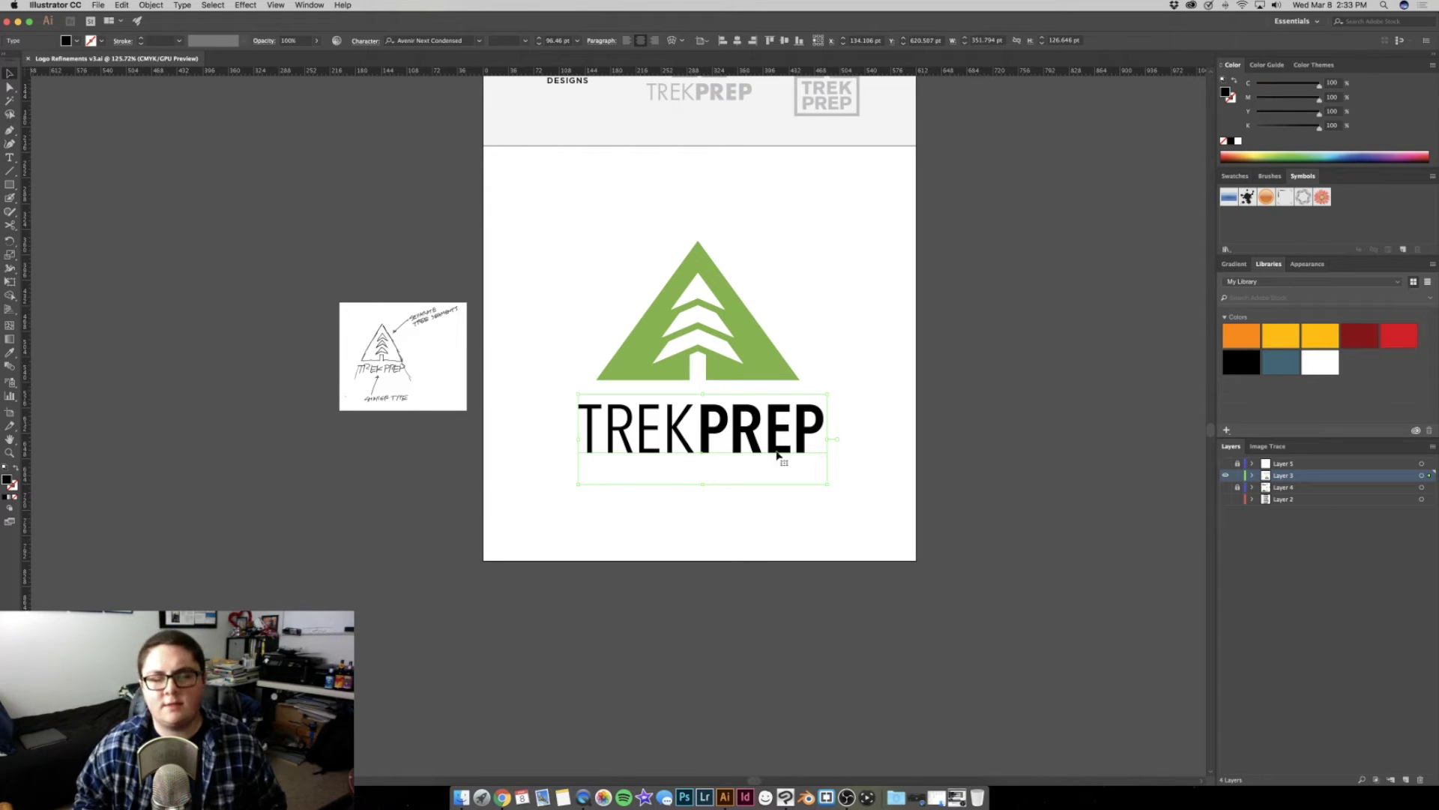
pyautogui.click(78, 41)
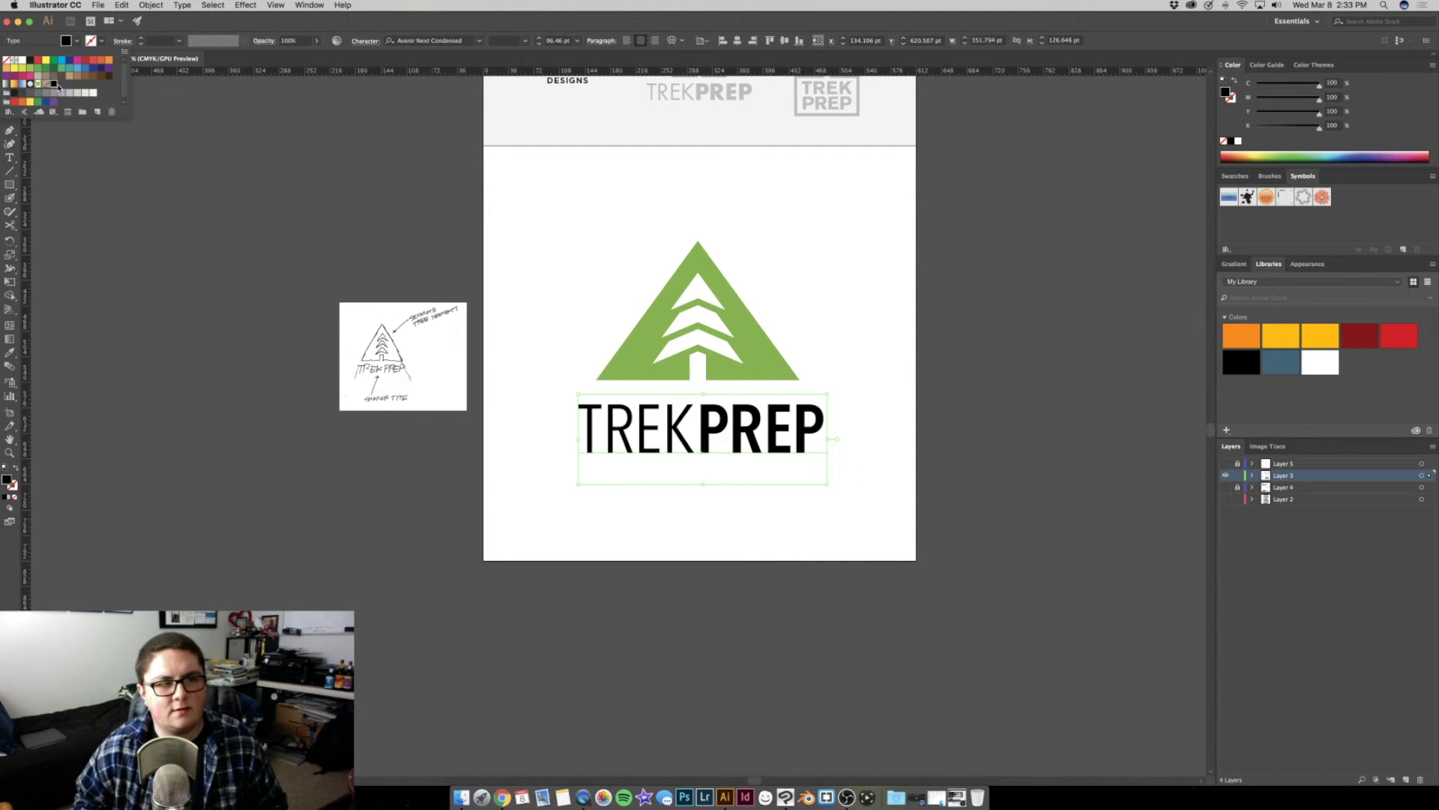
pyautogui.click(30, 93)
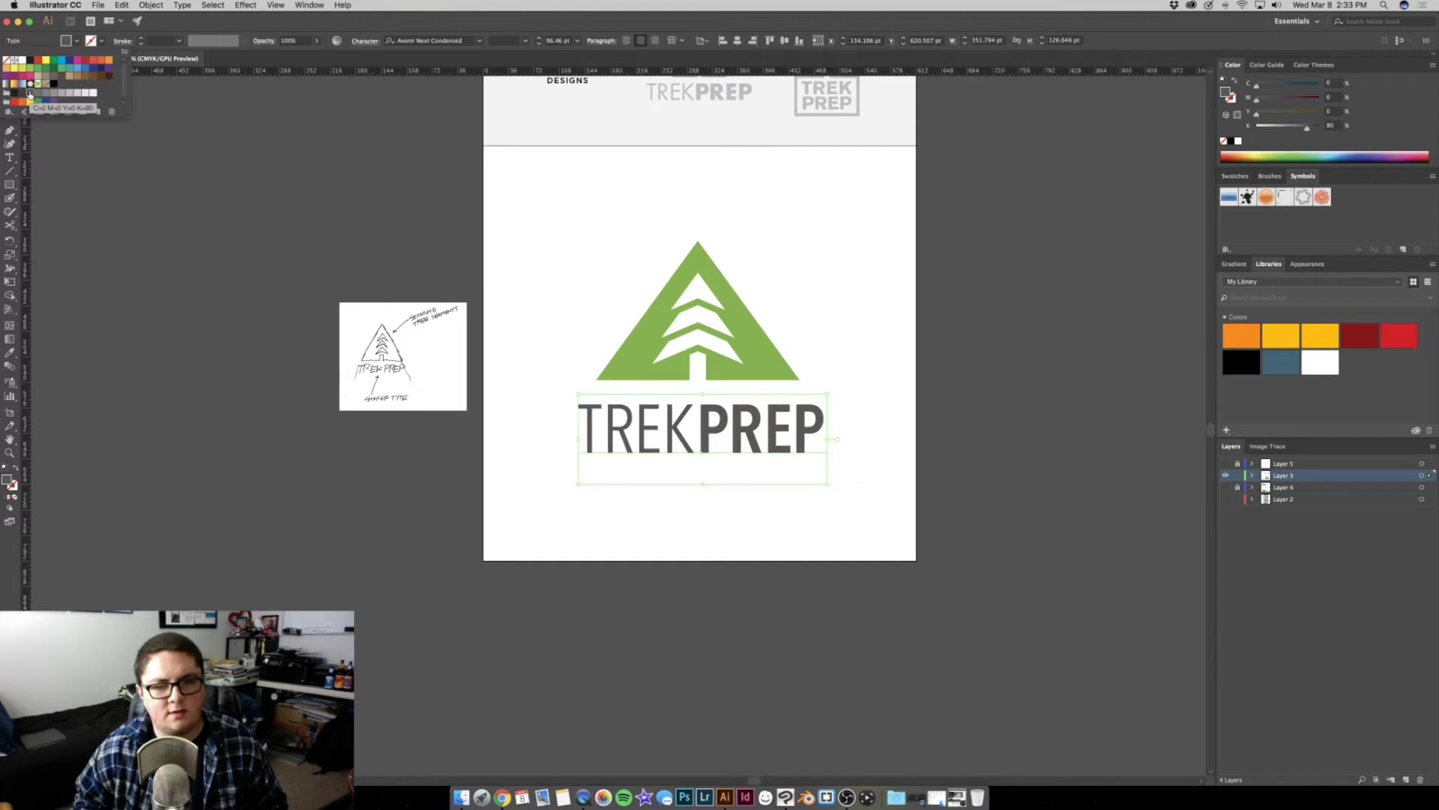
pyautogui.click(25, 94)
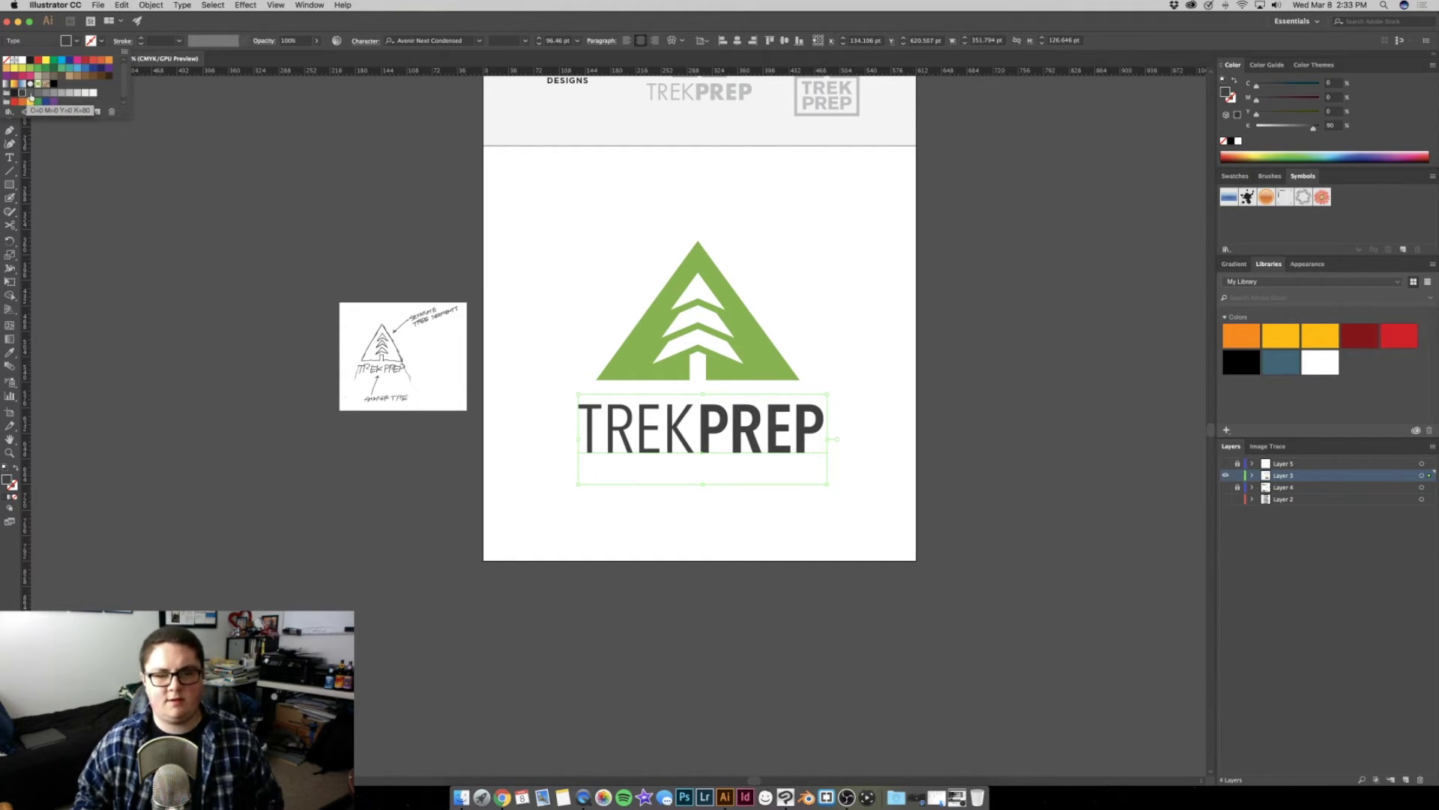
pyautogui.click(30, 93)
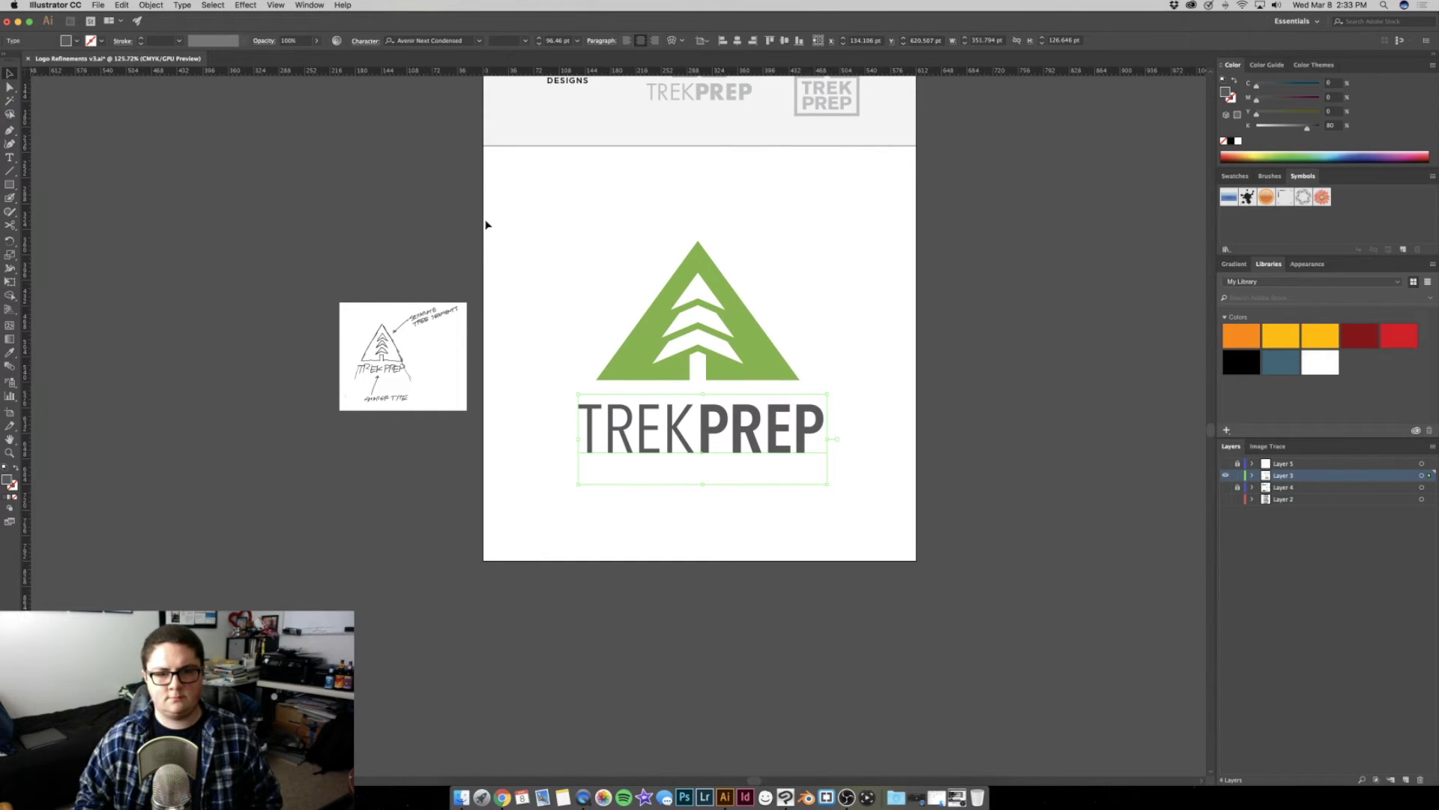
pyautogui.click(603, 267)
# Fill the TREKPREP wordmark with the darker K=90 grey swatch and deselect to review
pyautogui.click(630, 412)
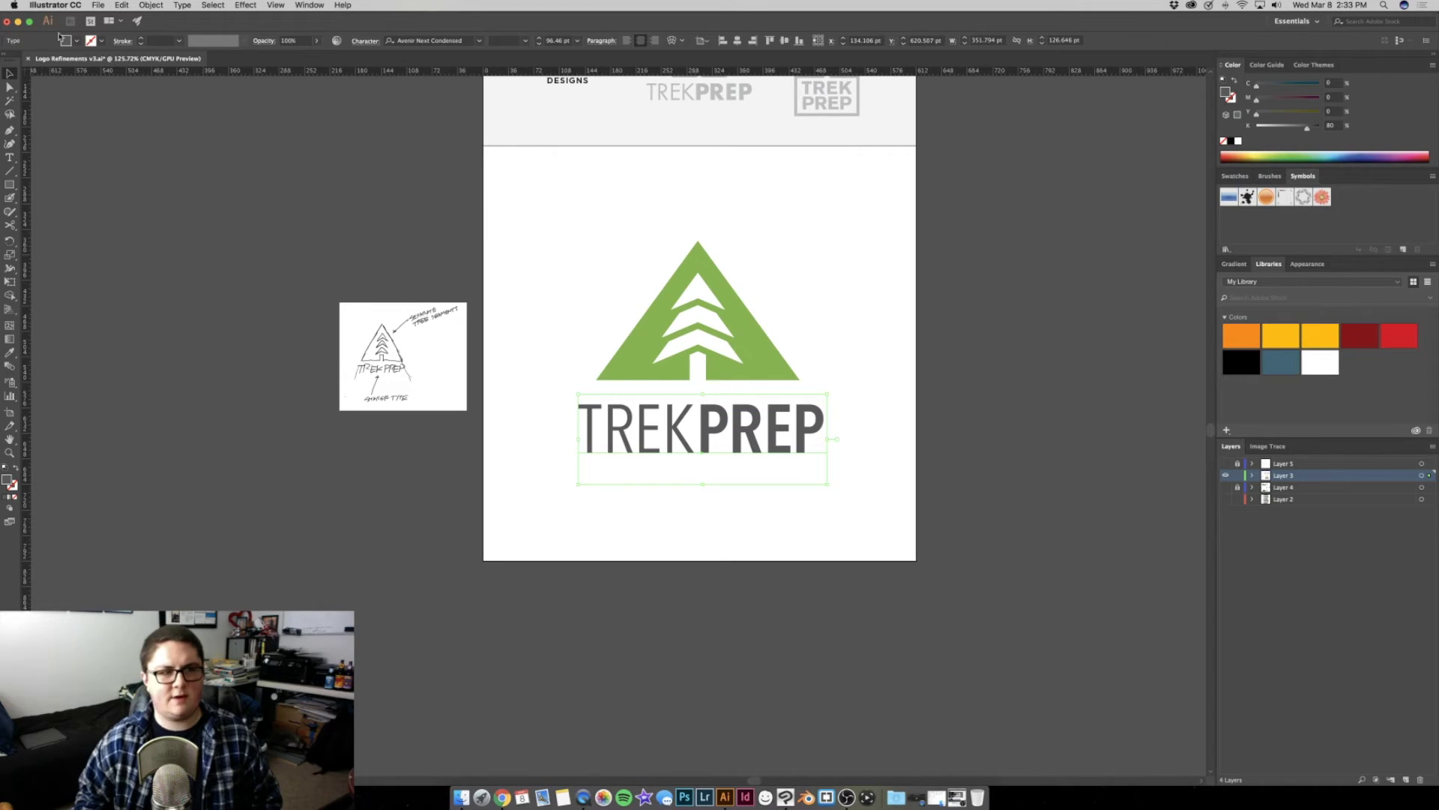
pyautogui.click(66, 40)
pyautogui.click(22, 96)
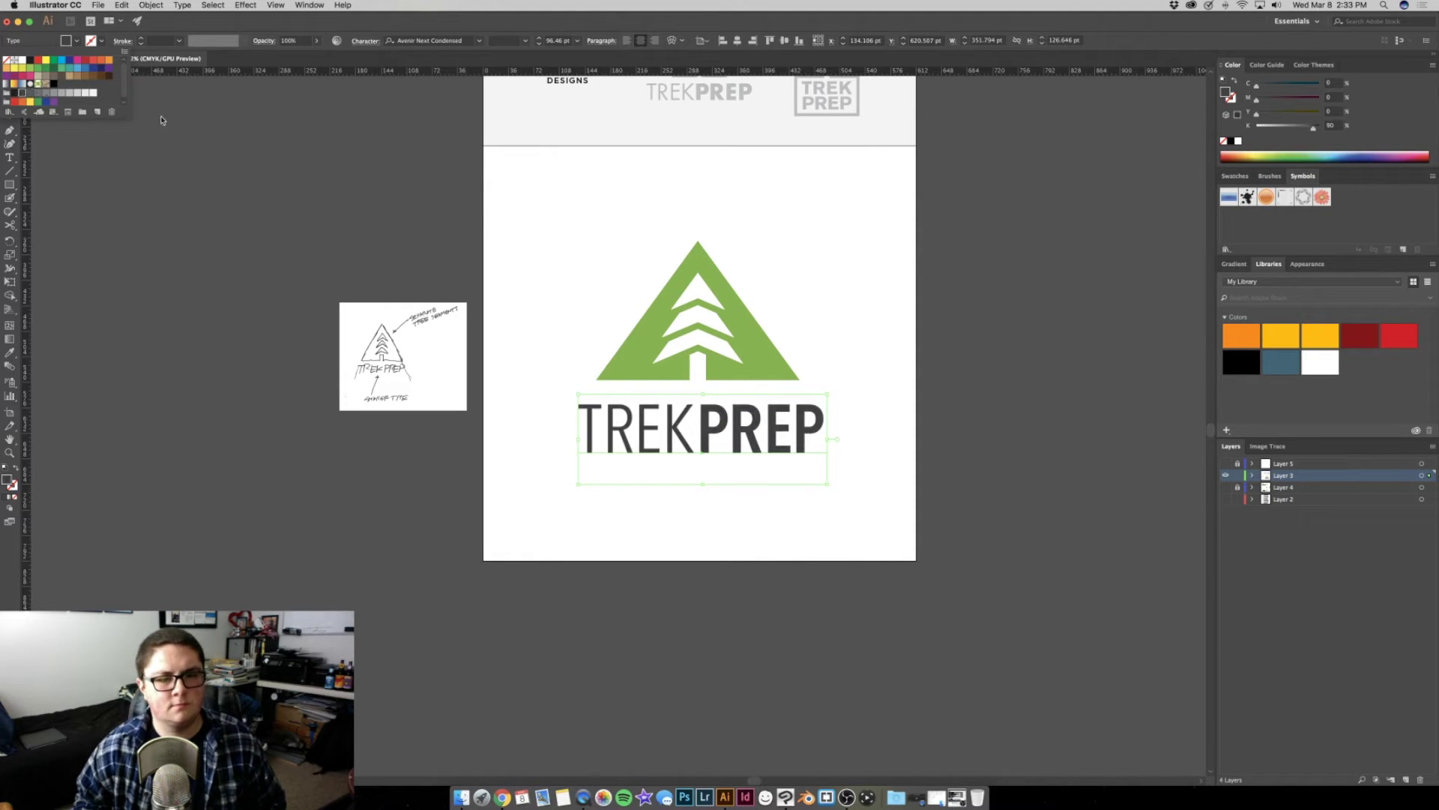
pyautogui.click(540, 413)
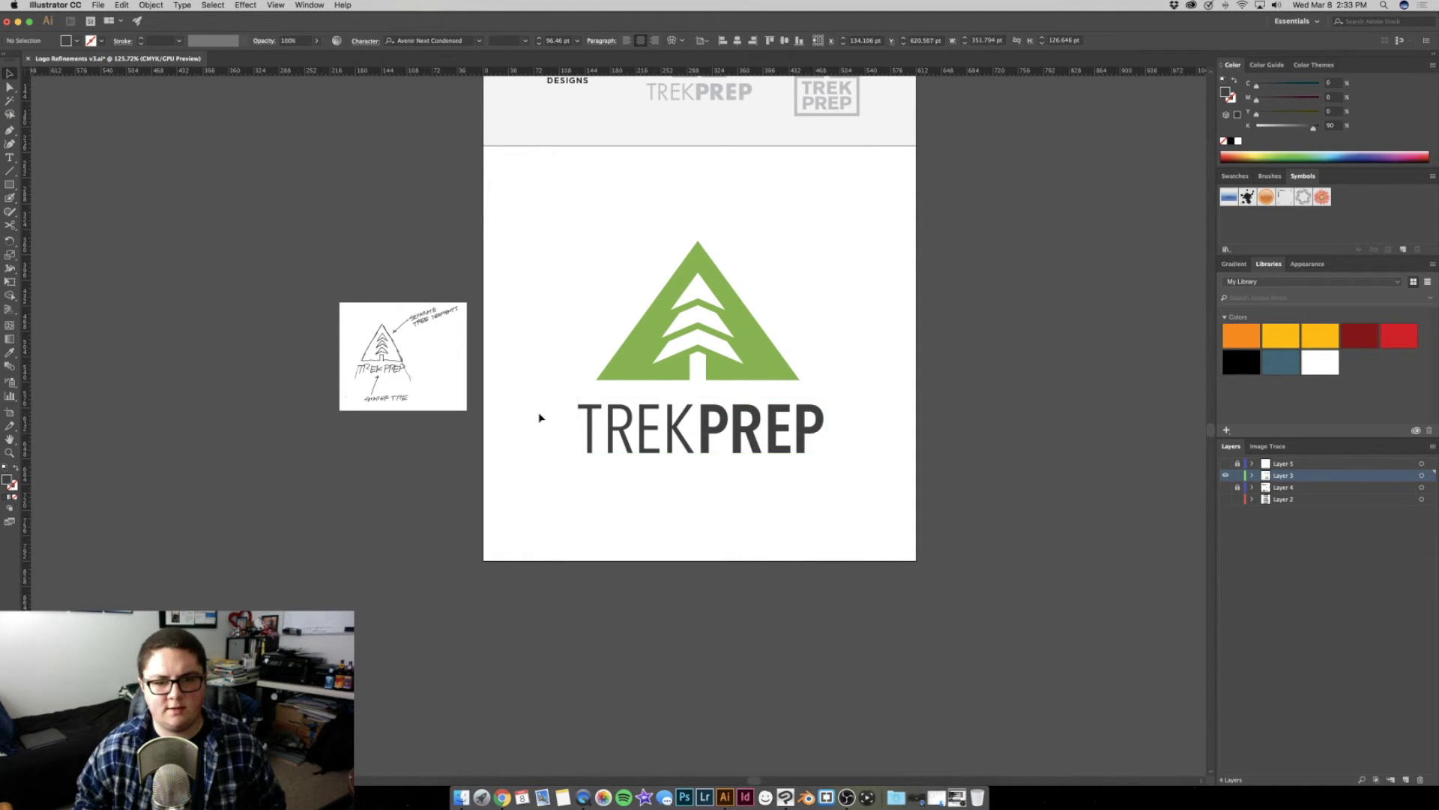
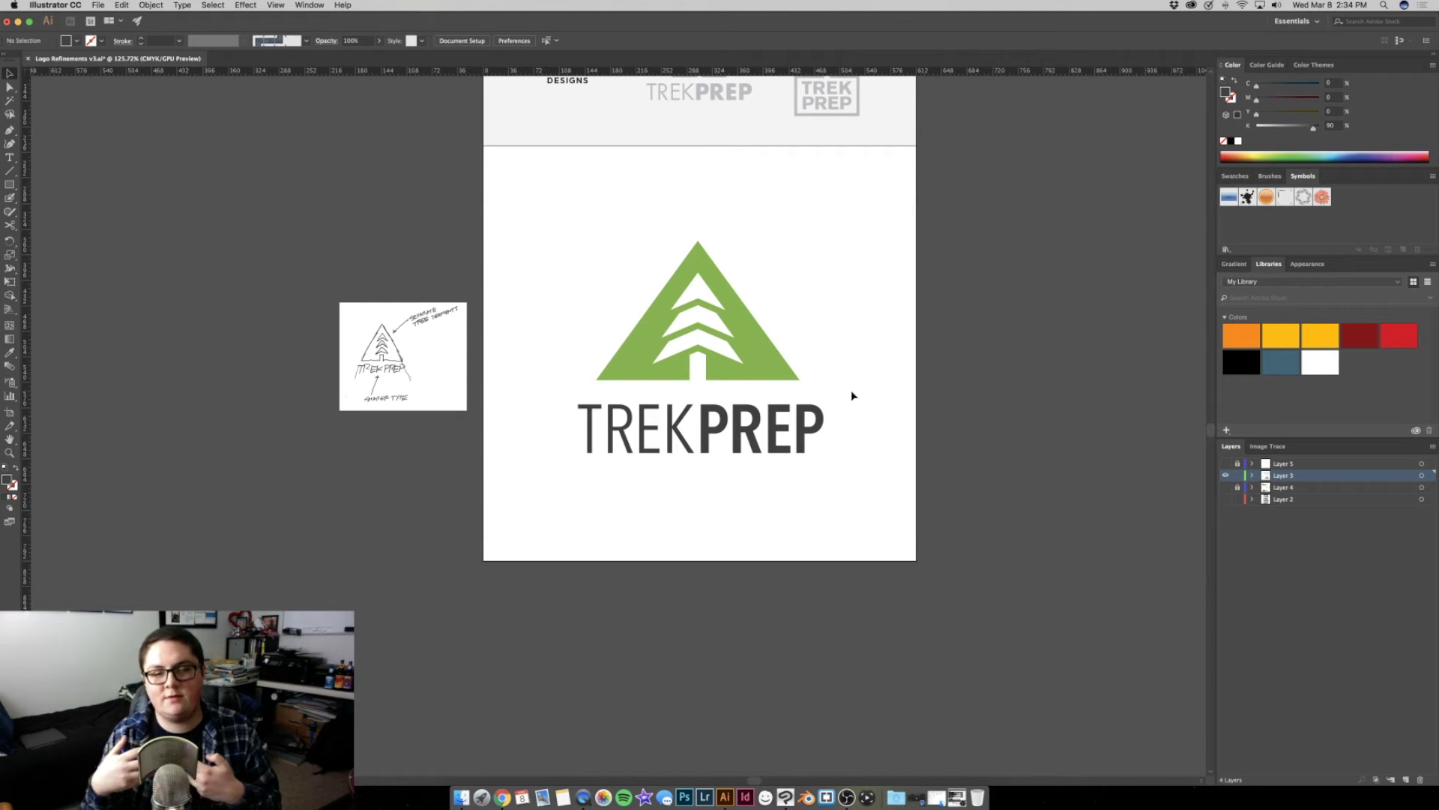
# Zoom out to the whole canvas, then close in on the logo and select the TREKPREP wordmark
pyautogui.press('z')
pyautogui.moveTo(851, 390)
pyautogui.mouseDown()
pyautogui.moveTo(531, 377)
pyautogui.moveTo(543, 392)
pyautogui.moveTo(604, 387)
pyautogui.mouseUp()
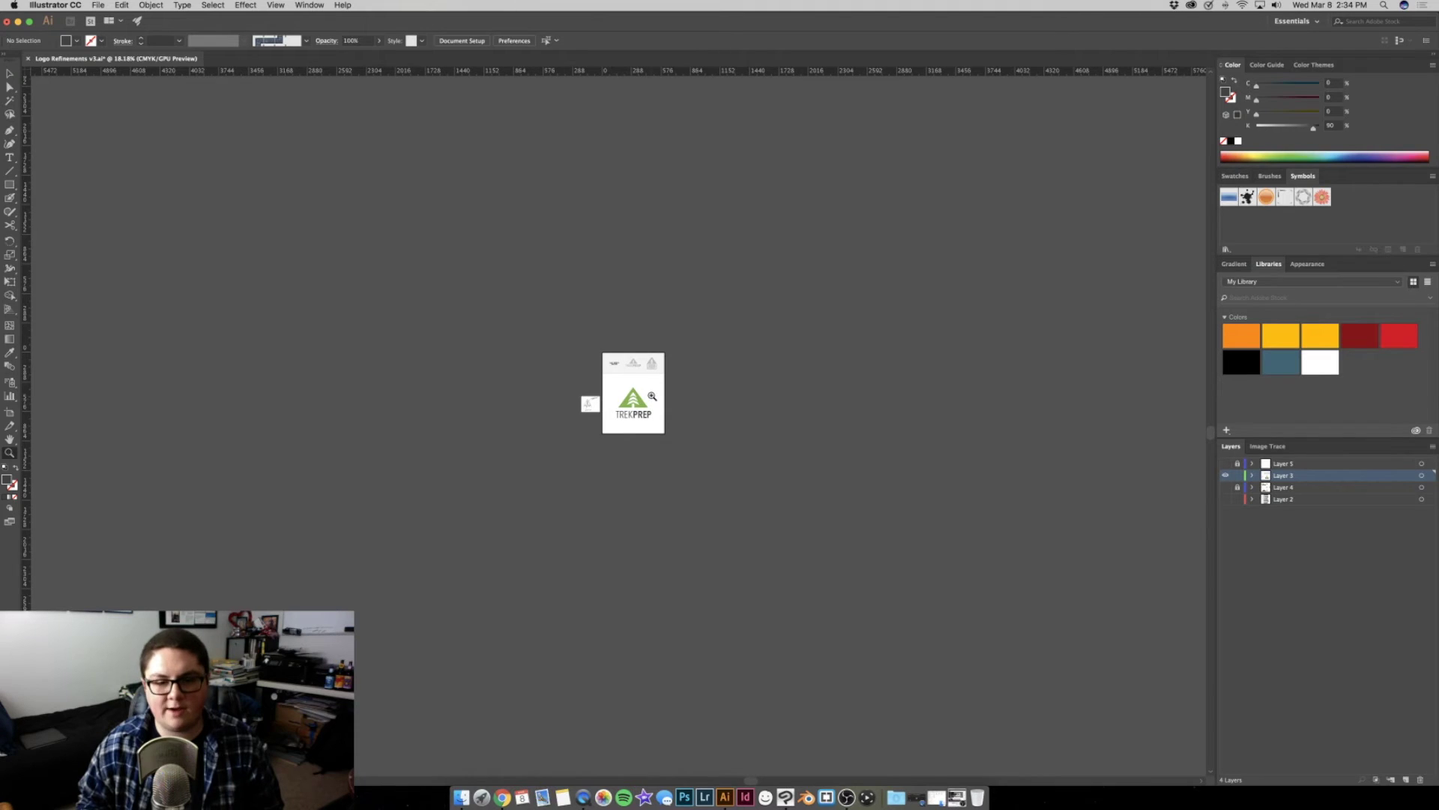
pyautogui.moveTo(621, 393)
pyautogui.mouseDown()
pyautogui.moveTo(922, 427)
pyautogui.moveTo(873, 358)
pyautogui.mouseUp()
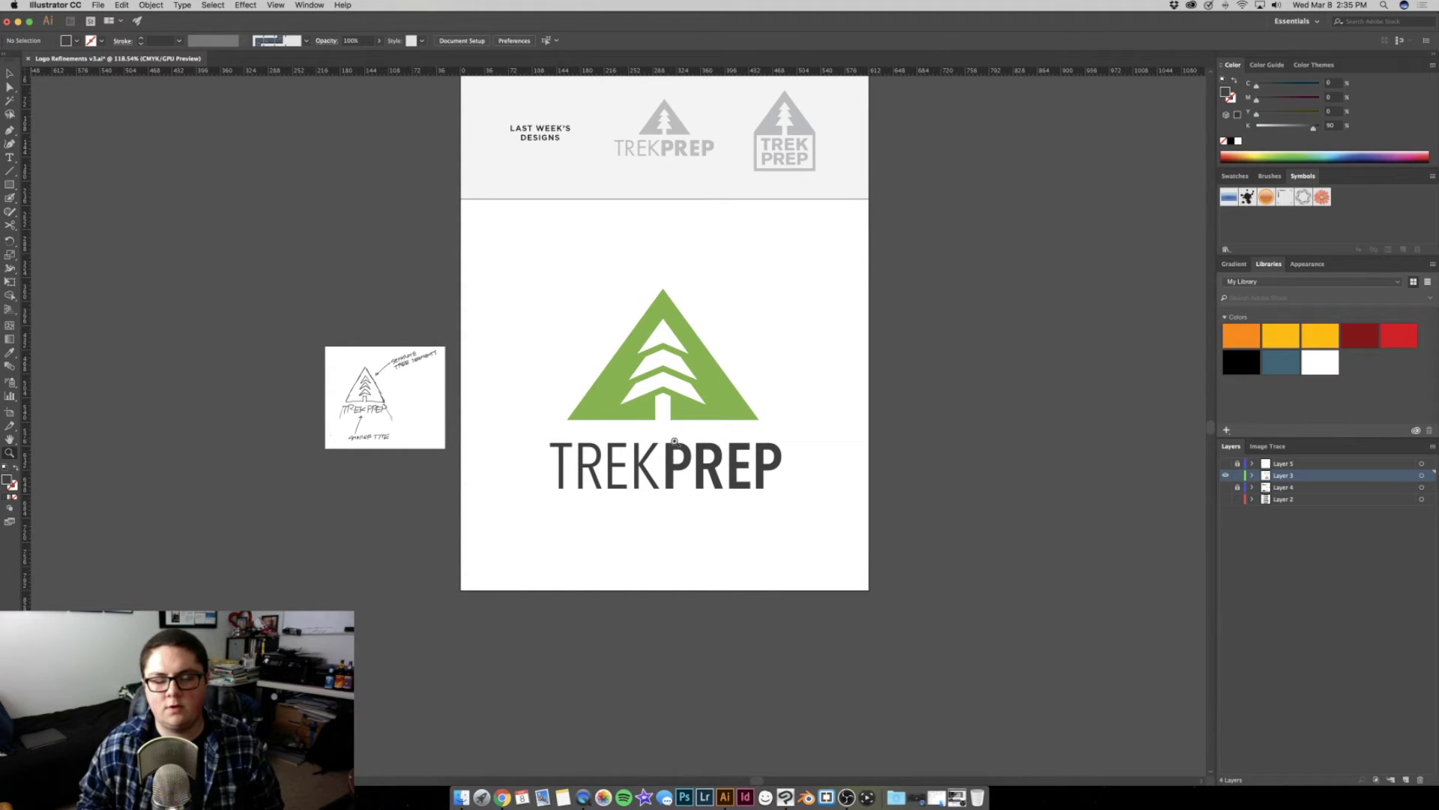
pyautogui.keyDown('alt'); pyautogui.click(734, 435); pyautogui.keyUp('alt')
pyautogui.moveTo(613, 417)
pyautogui.mouseDown()
pyautogui.moveTo(465, 406)
pyautogui.moveTo(596, 380)
pyautogui.mouseUp()
pyautogui.press('v')
pyautogui.click(581, 543)
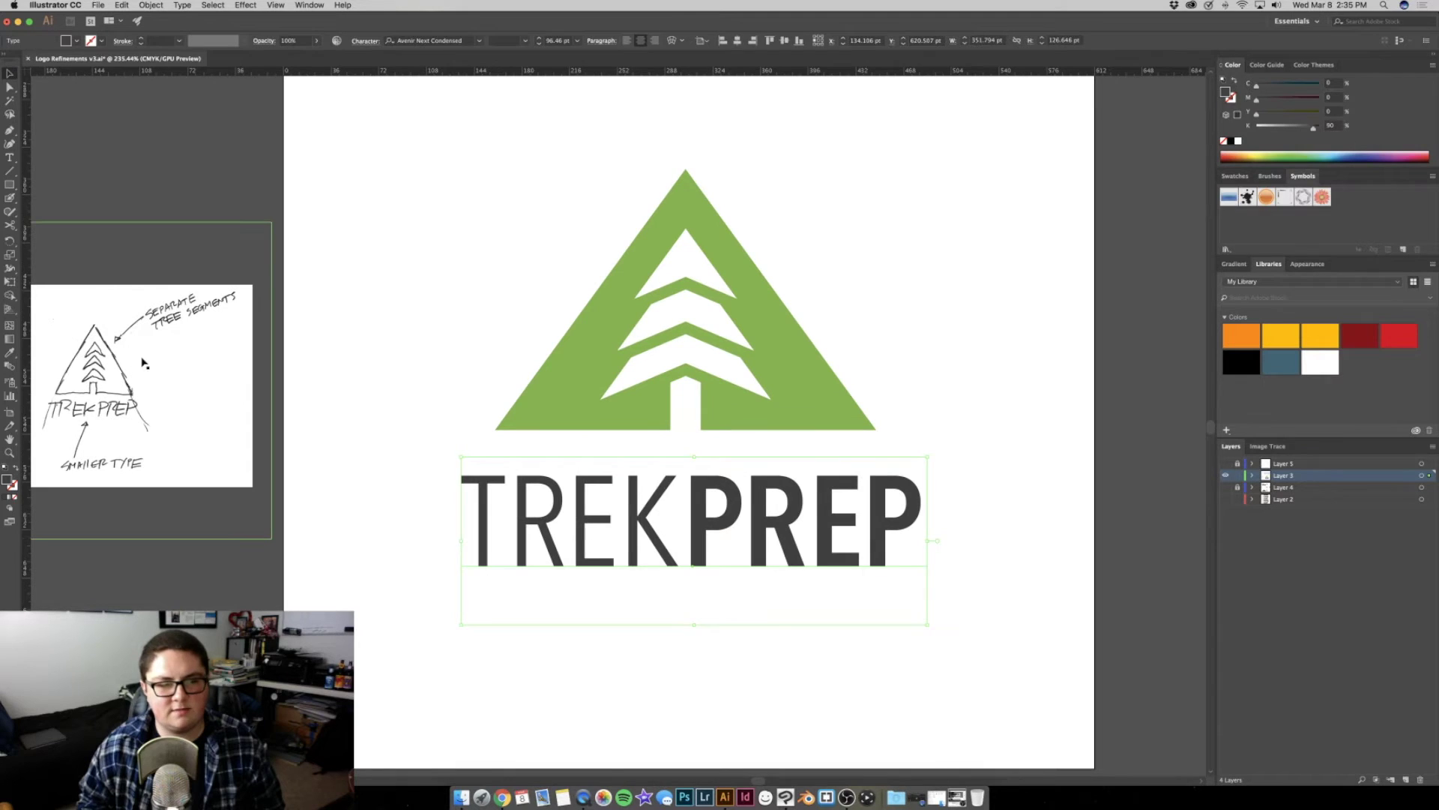
pyautogui.click(552, 392)
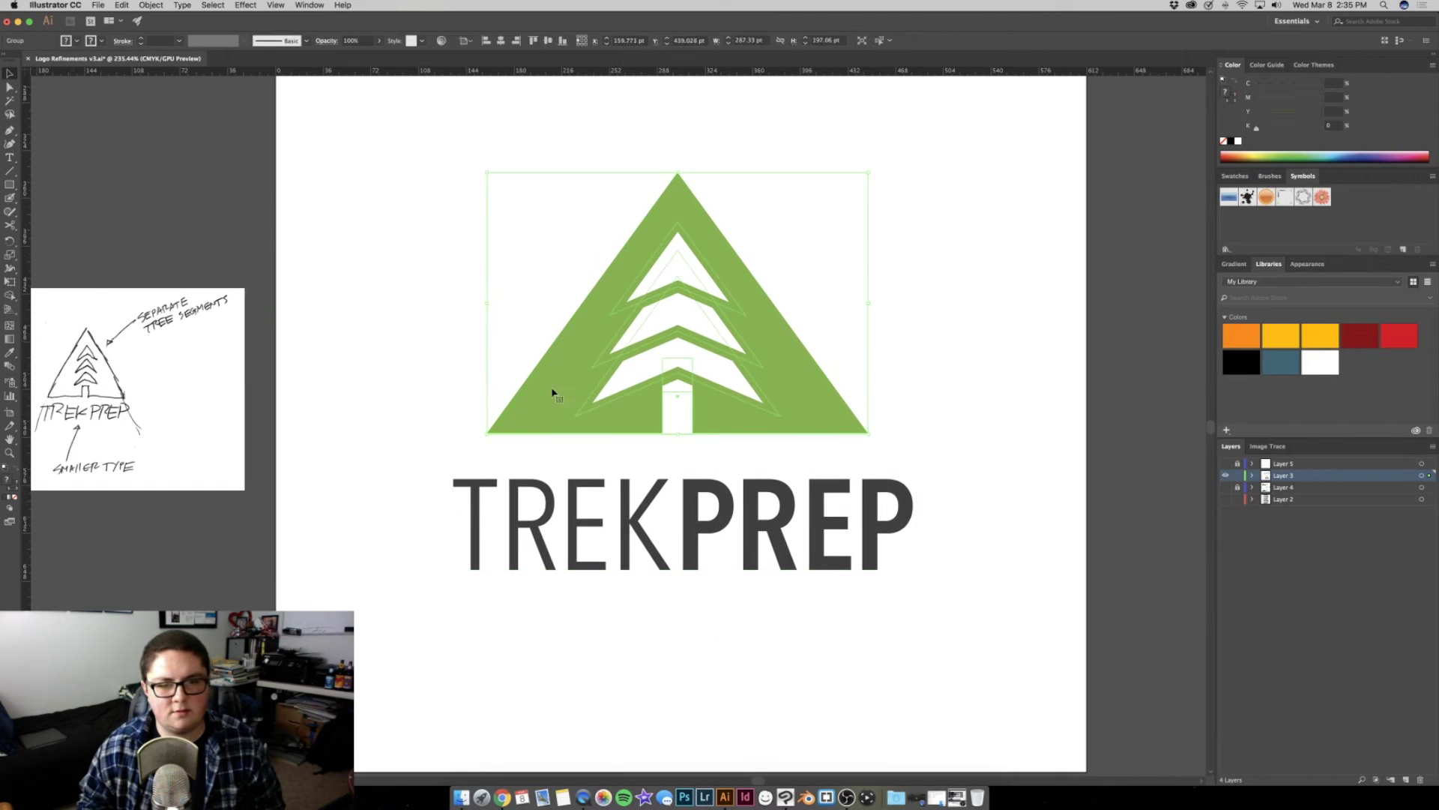
pyautogui.doubleClick(548, 389)
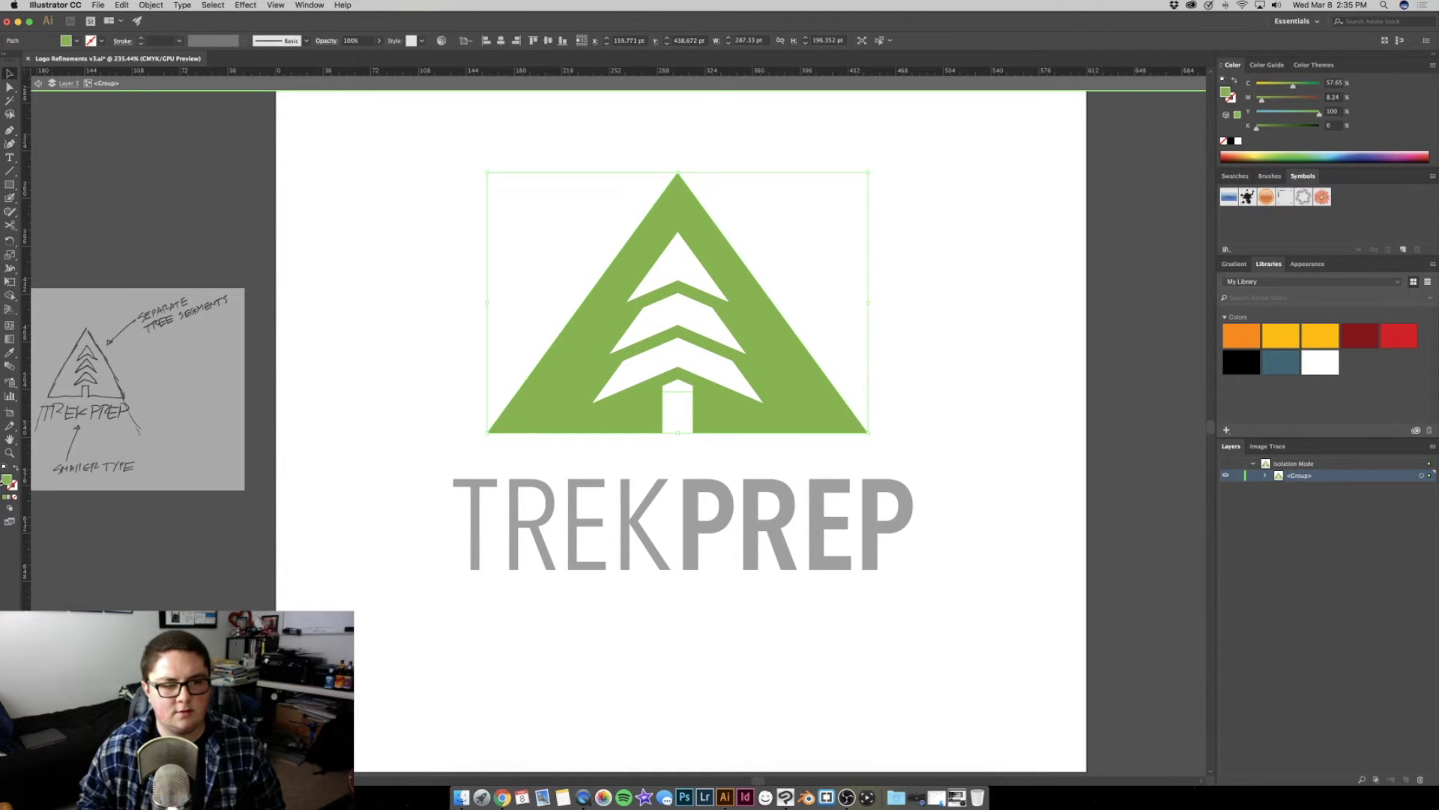
pyautogui.doubleClick(9, 482)
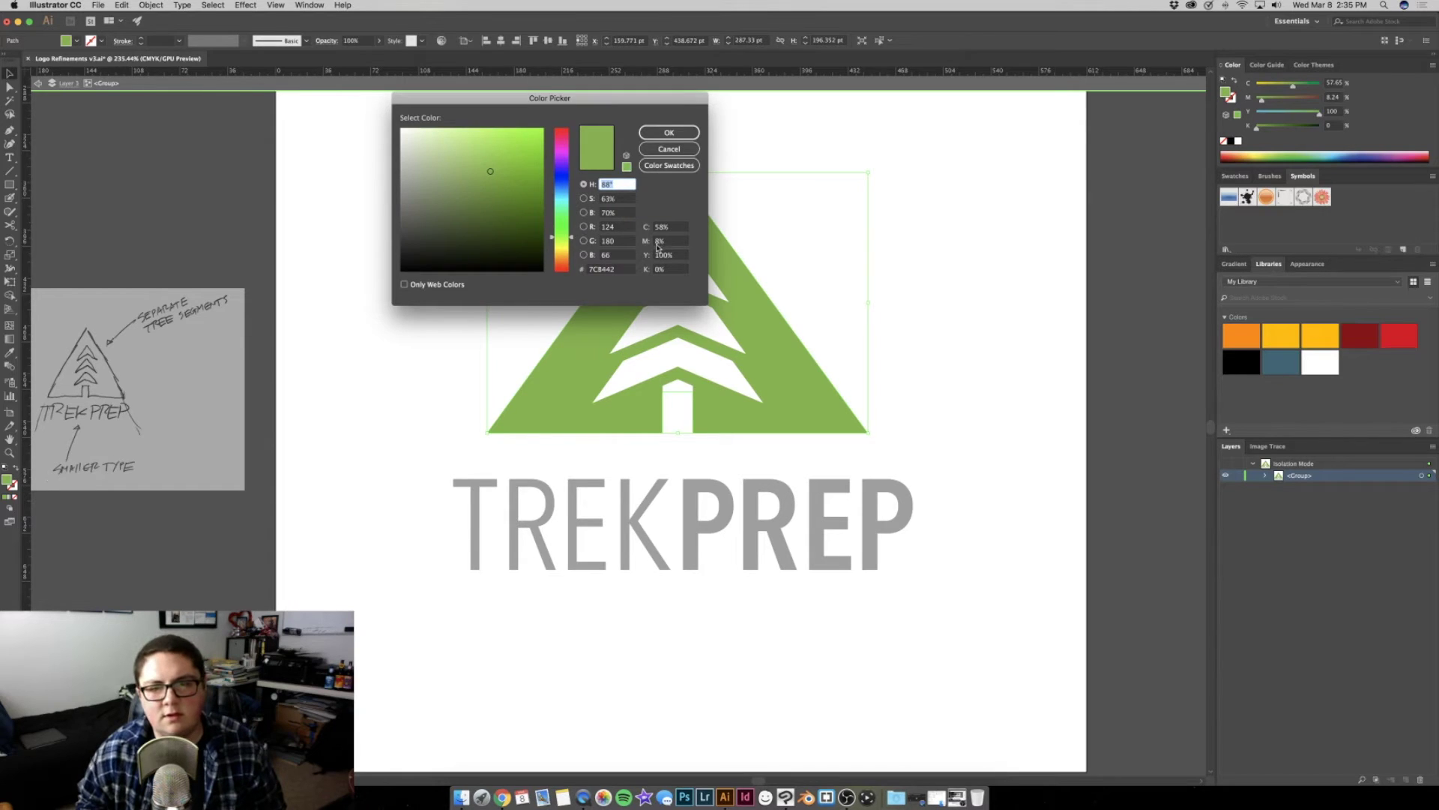
pyautogui.click(664, 151)
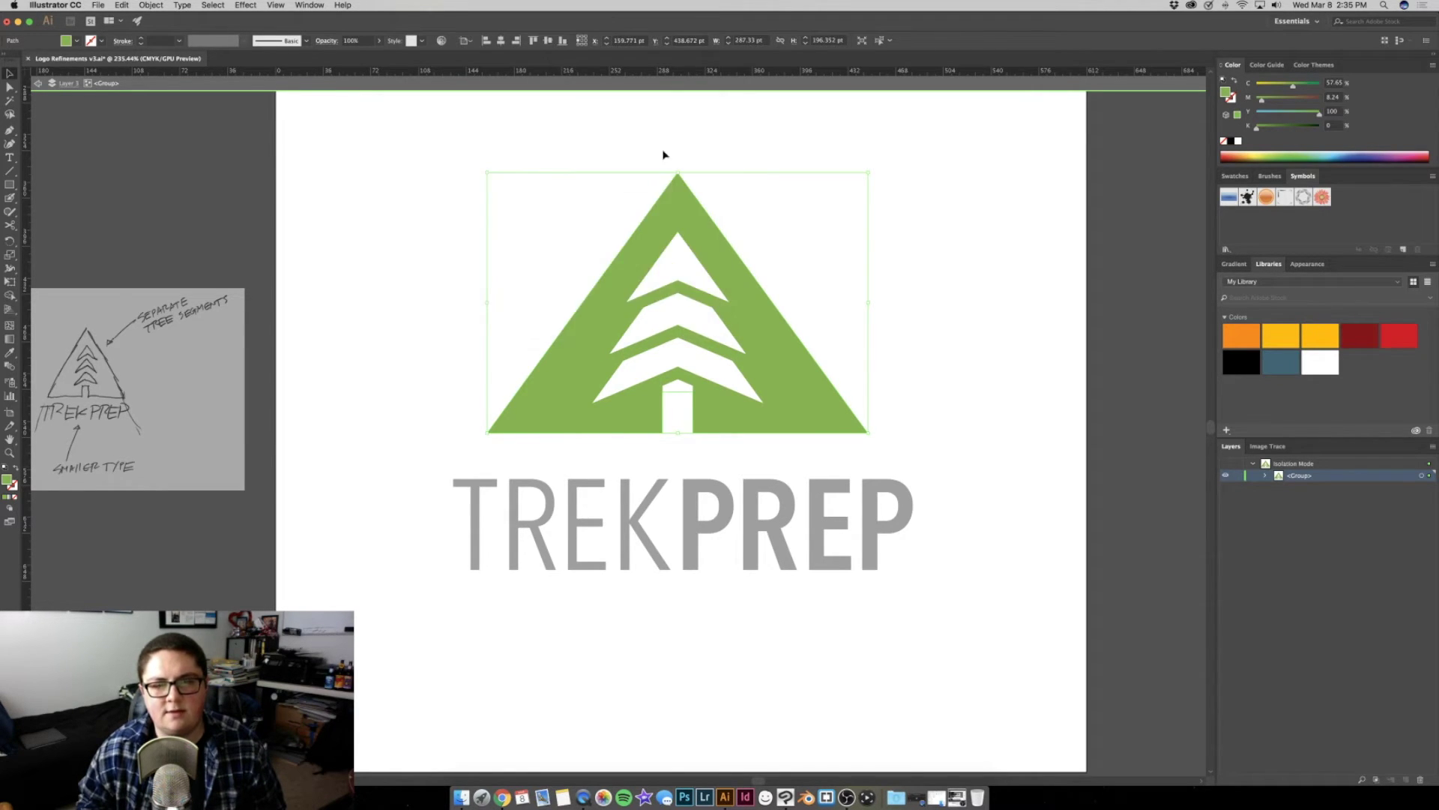
pyautogui.click(266, 217)
pyautogui.doubleClick(412, 505)
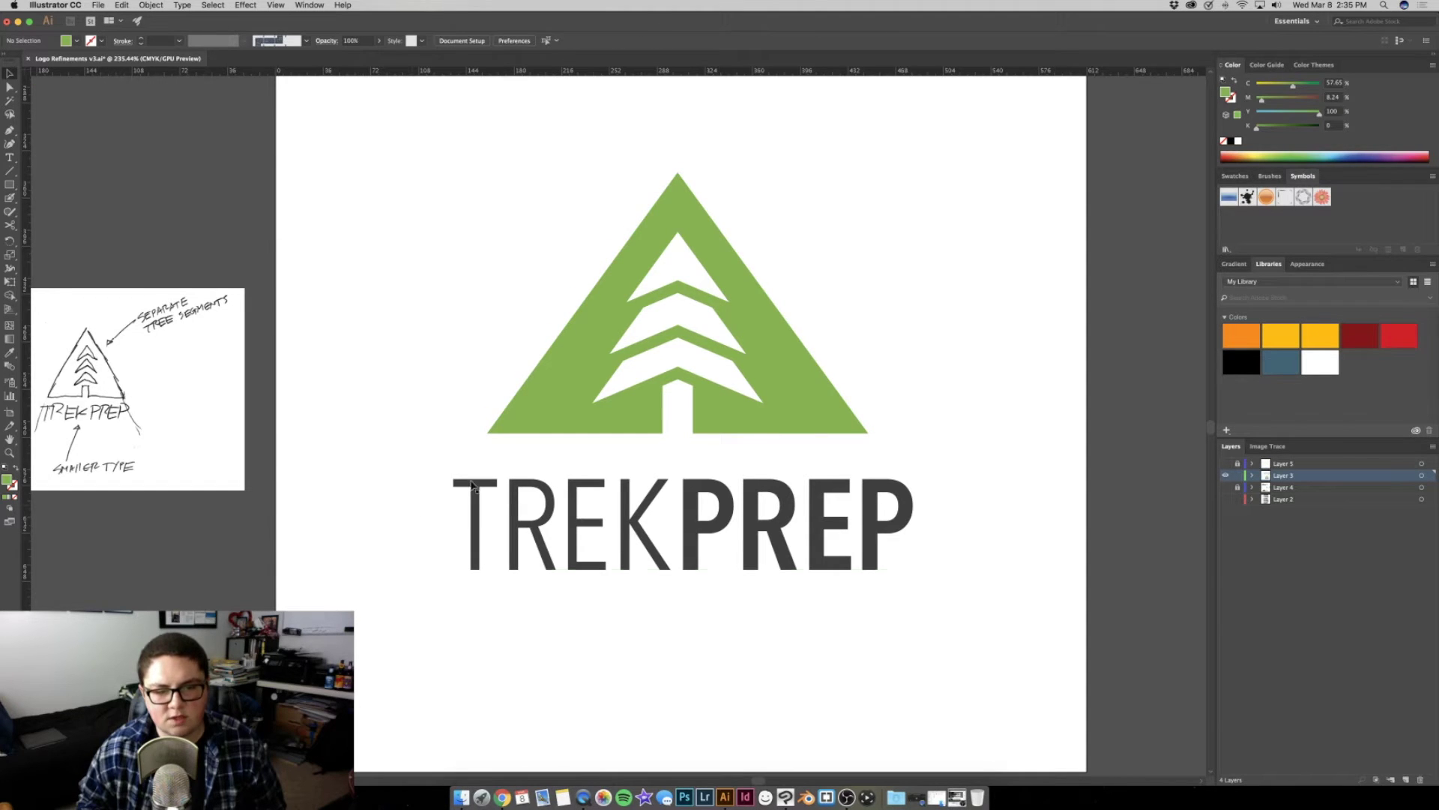
pyautogui.click(472, 483)
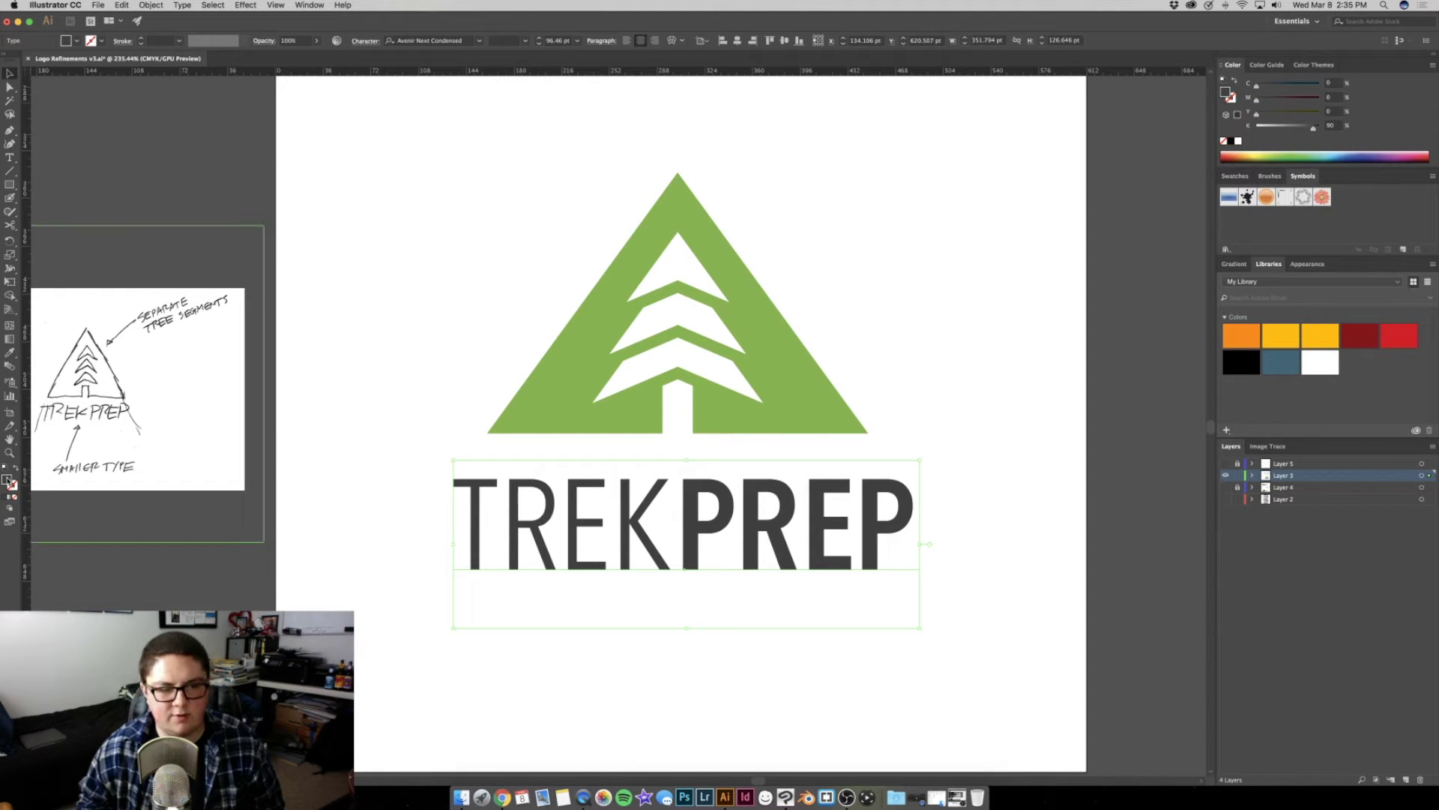
# Give the wordmark fill a first warmer gray with magenta 5% and yellow 10%
pyautogui.doubleClick(6, 478)
pyautogui.click(662, 240)
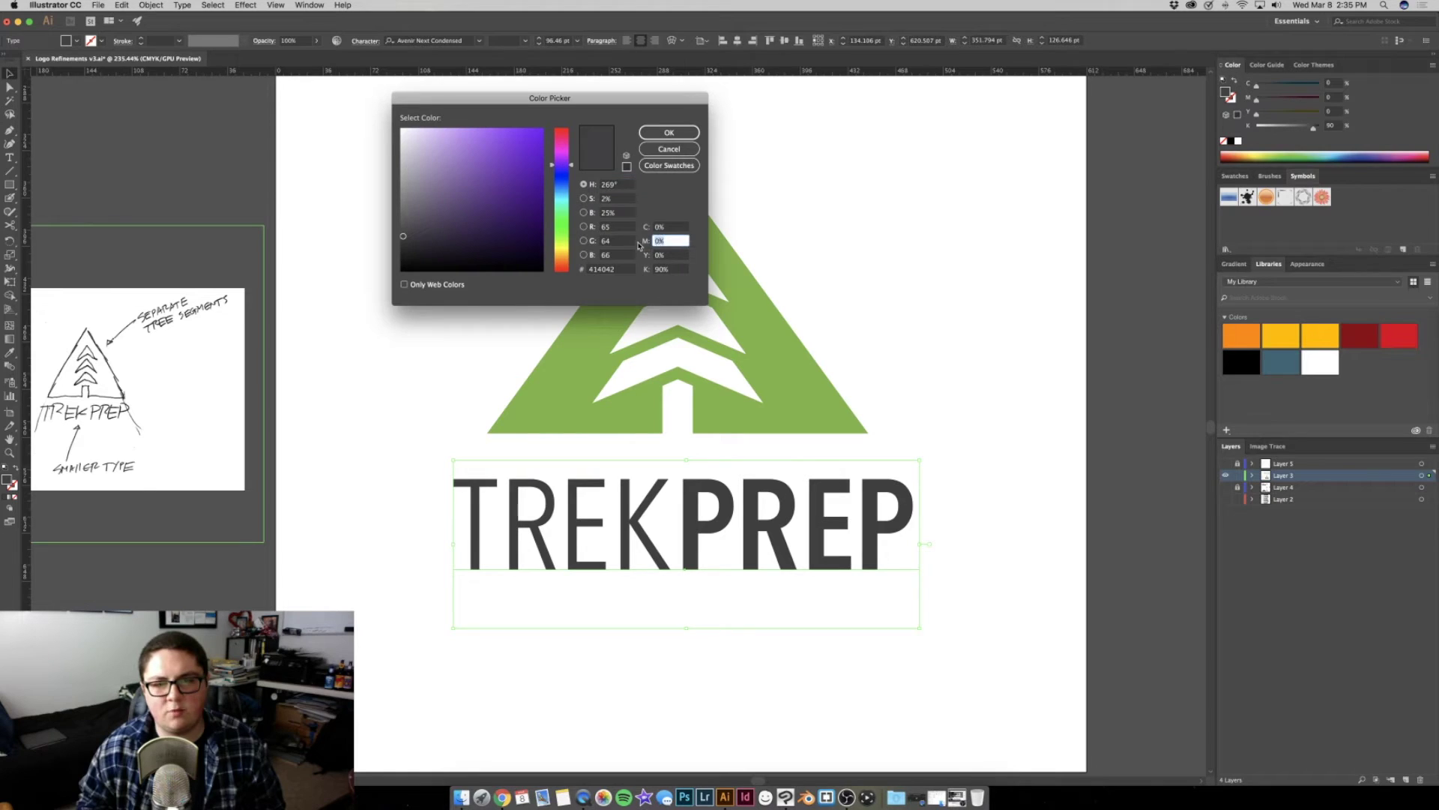
pyautogui.write('2')
pyautogui.press('Tab')
pyautogui.write('6')
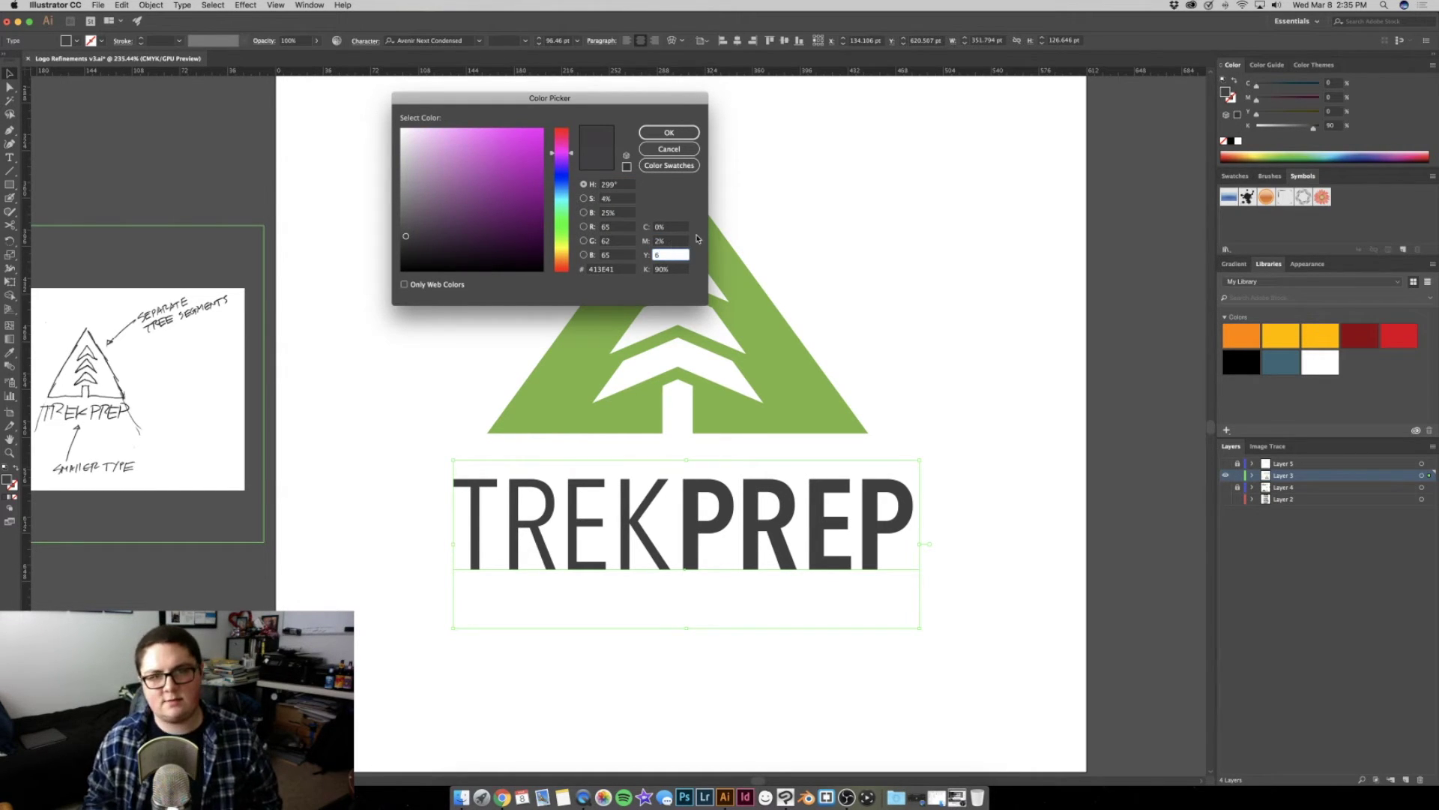
pyautogui.click(663, 240)
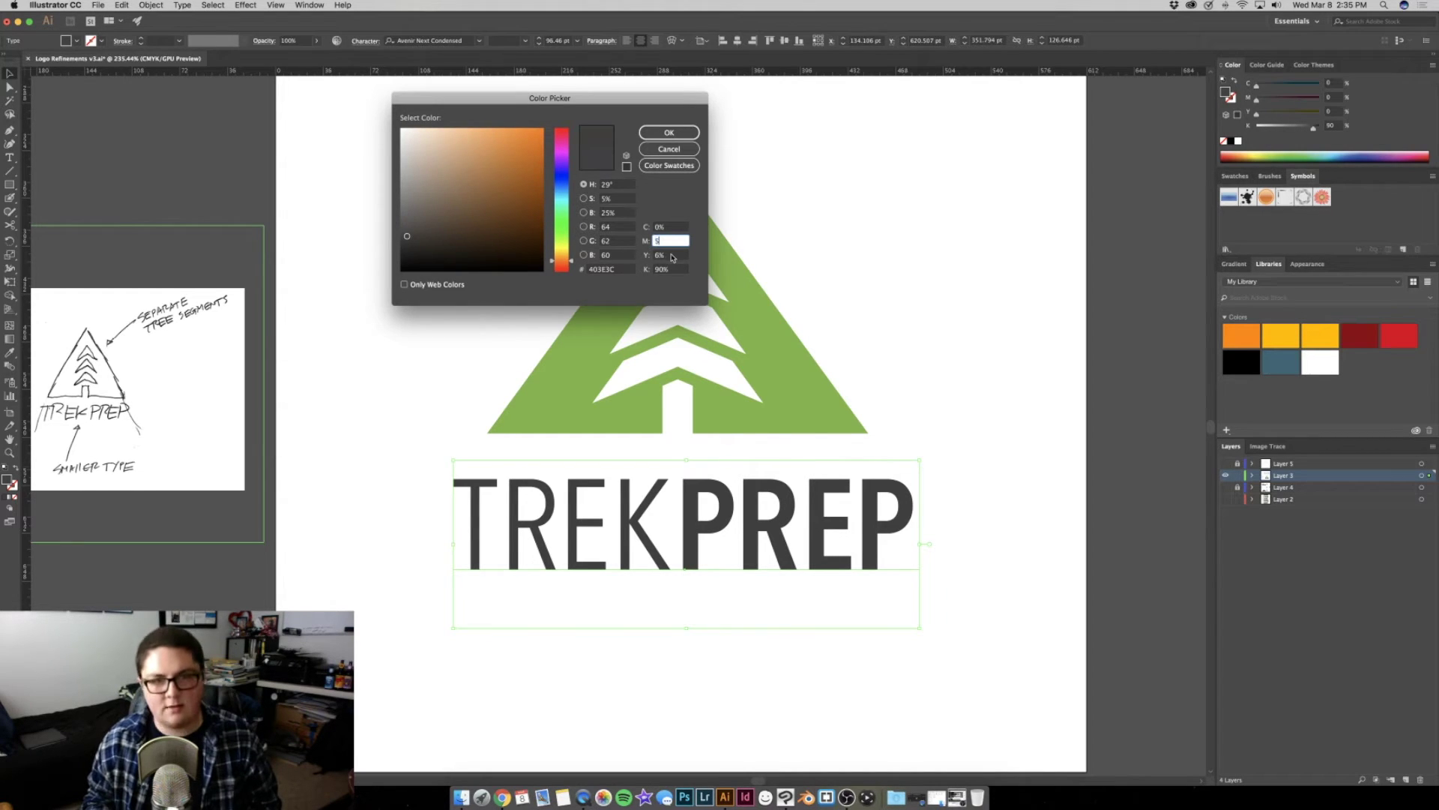
pyautogui.press('Tab')
pyautogui.write('2')
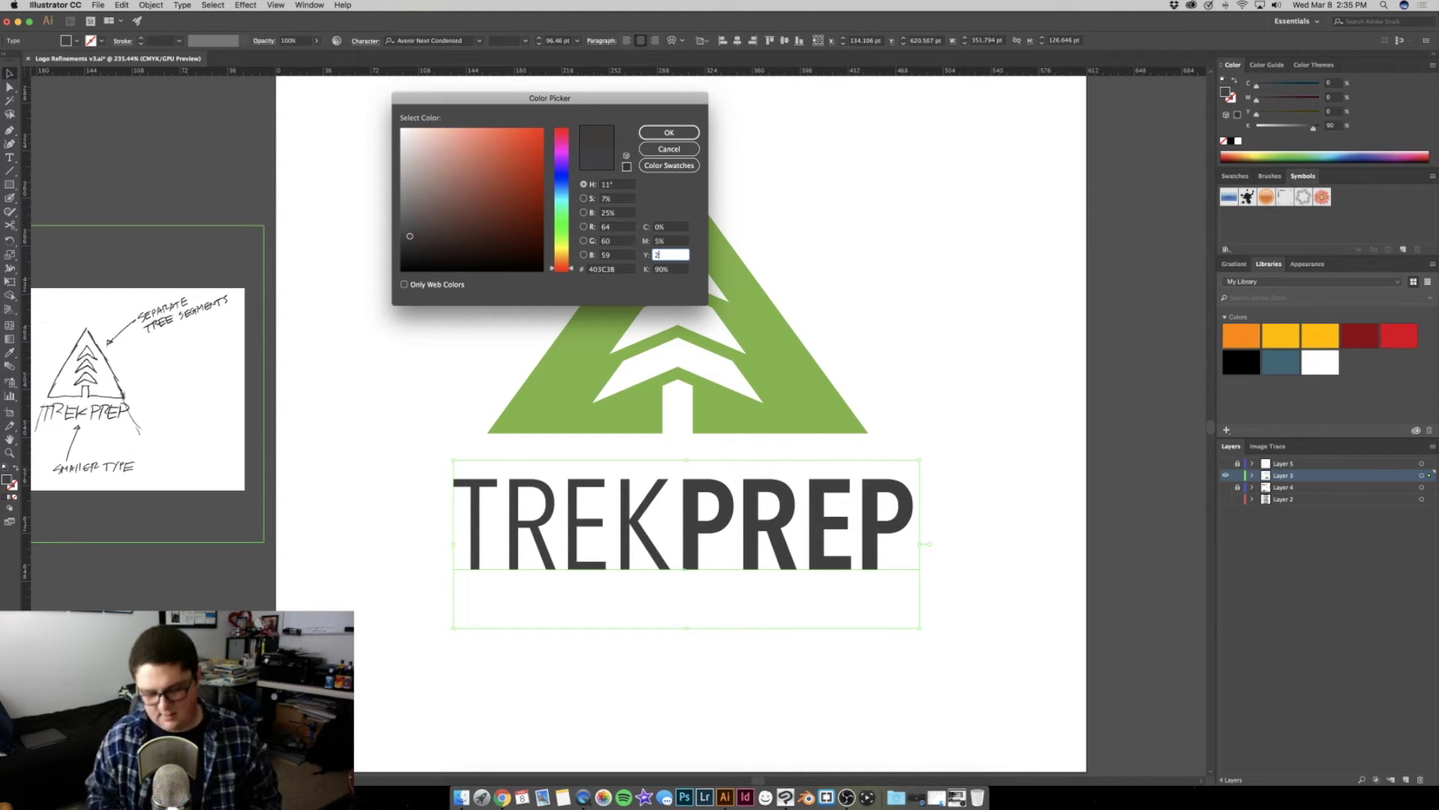
pyautogui.press('BackSpace')
pyautogui.write('10')
pyautogui.click(667, 241)
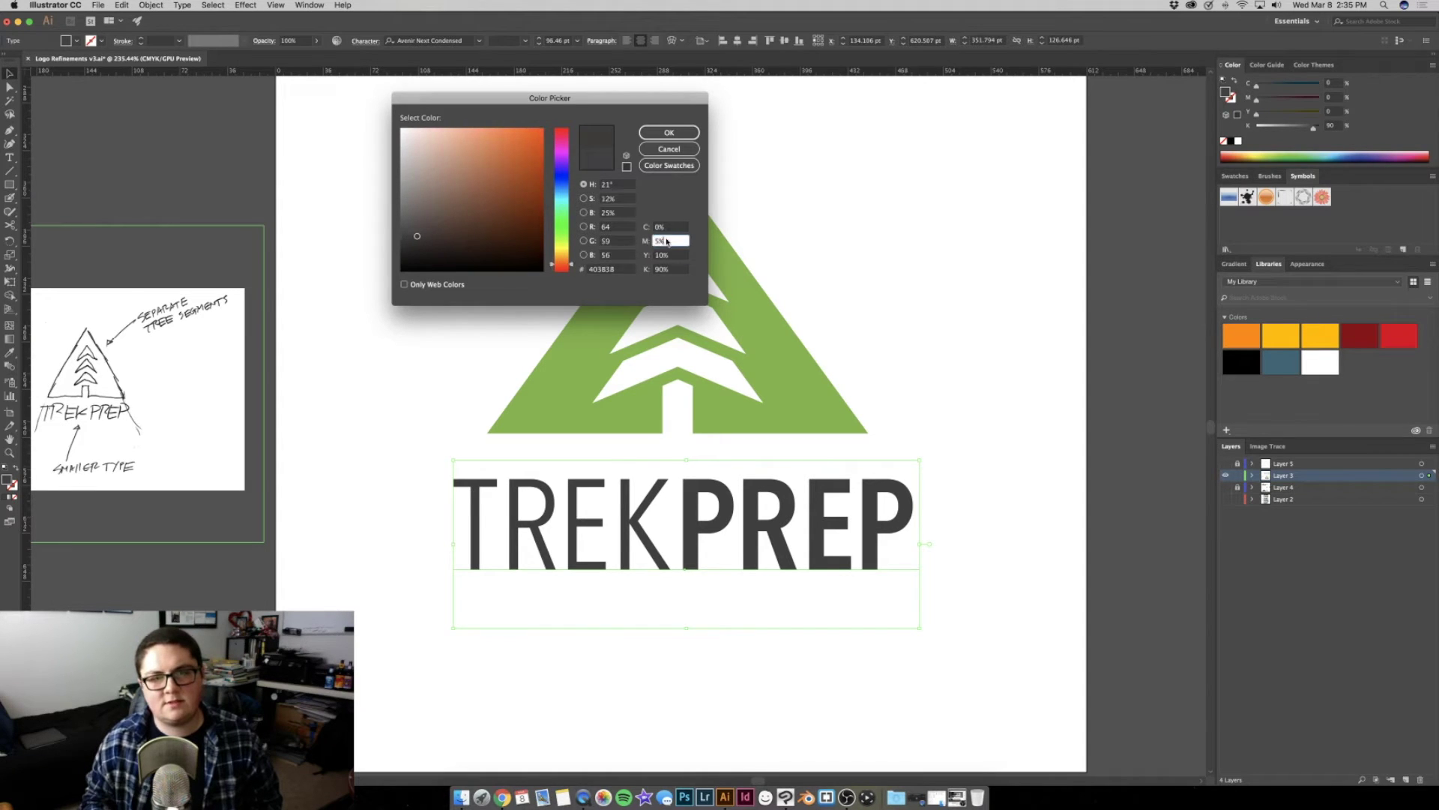
pyautogui.click(668, 132)
pyautogui.click(486, 222)
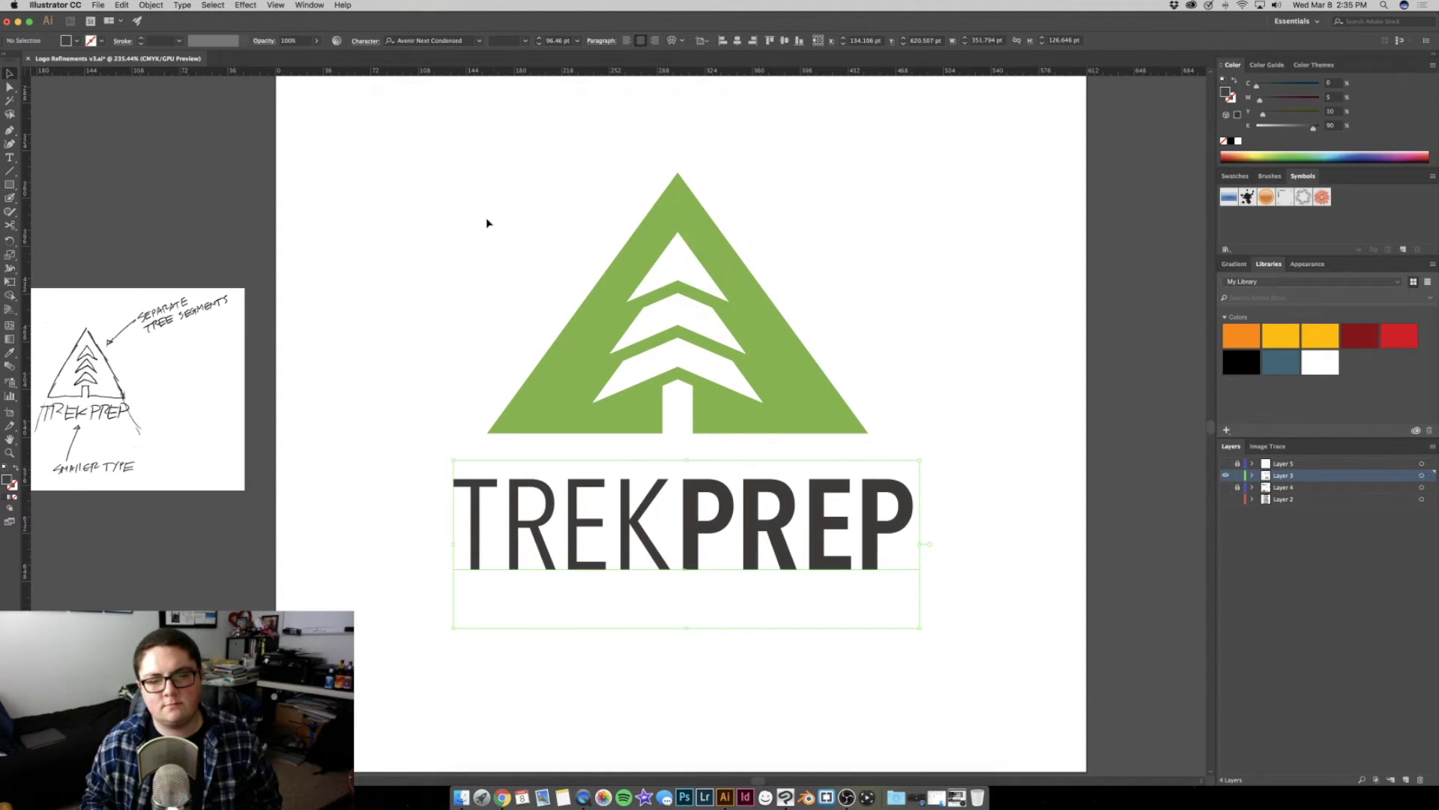
# Readjust the wordmark fill to magenta 5% and yellow 15%
pyautogui.press('z')
pyautogui.scroll(-1, 549, 257)
pyautogui.scroll(-2, 582, 258)
pyautogui.scroll(2, 581, 257)
pyautogui.hotkey('ctrl', 'z')
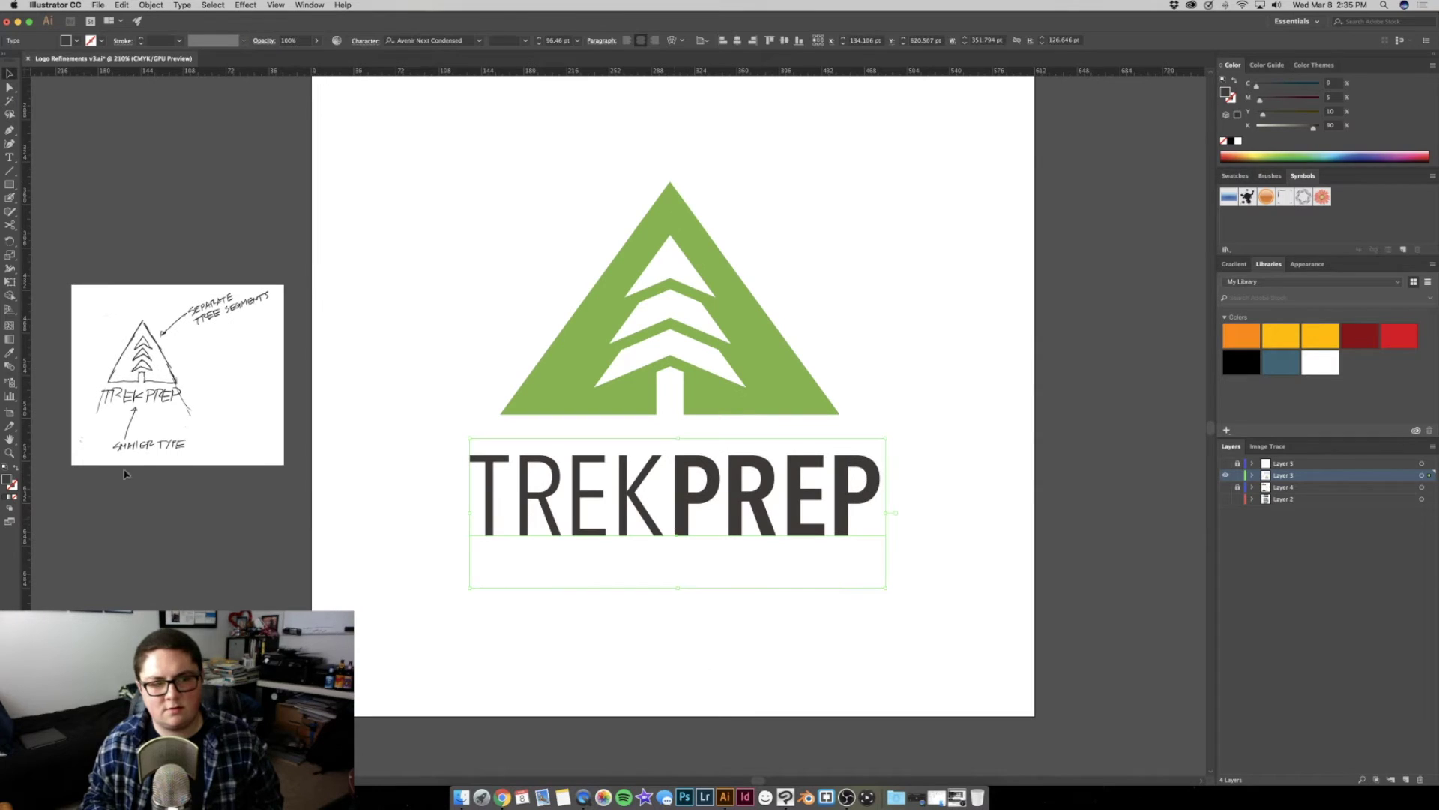
pyautogui.doubleClick(7, 479)
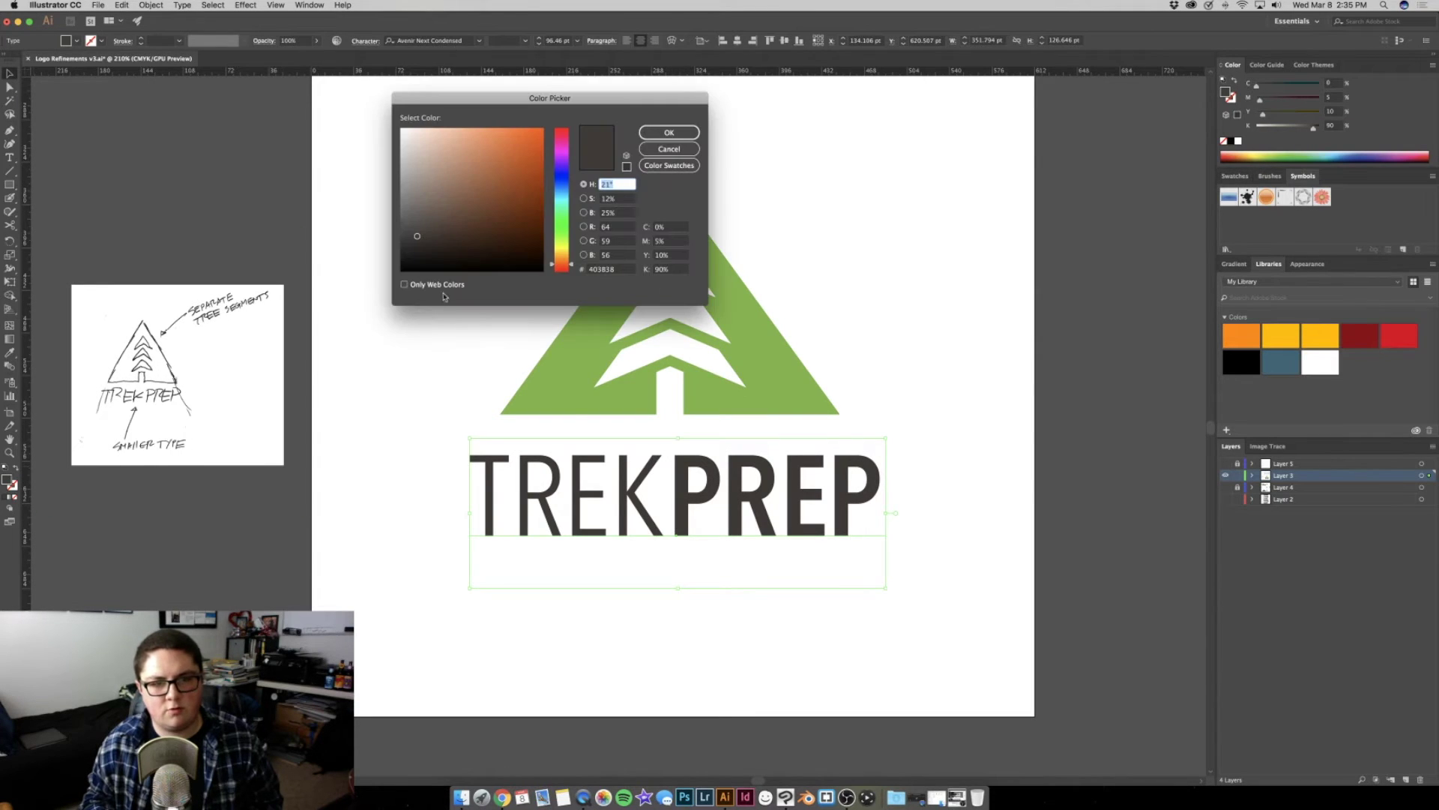
pyautogui.click(671, 240)
pyautogui.write('7')
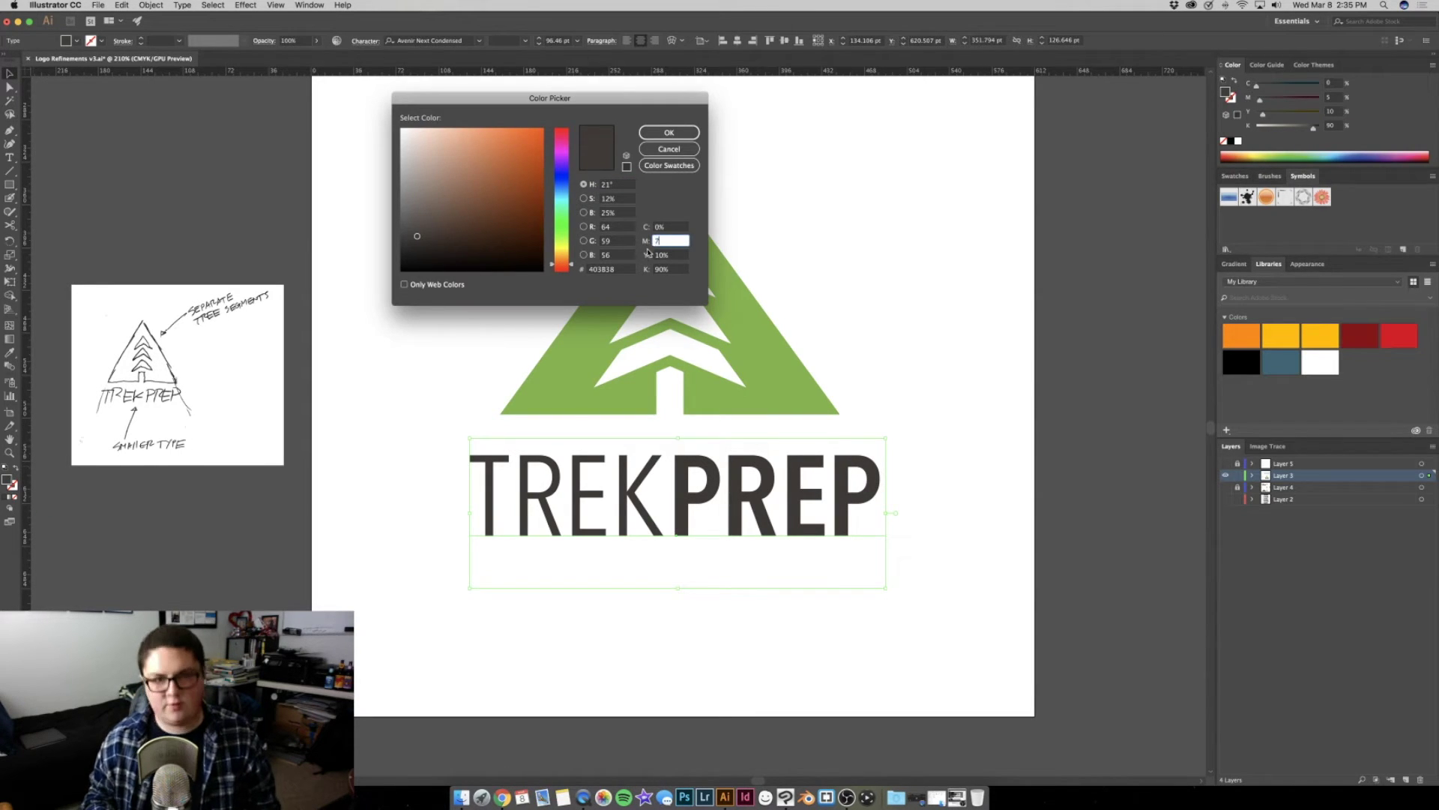
pyautogui.click(668, 255)
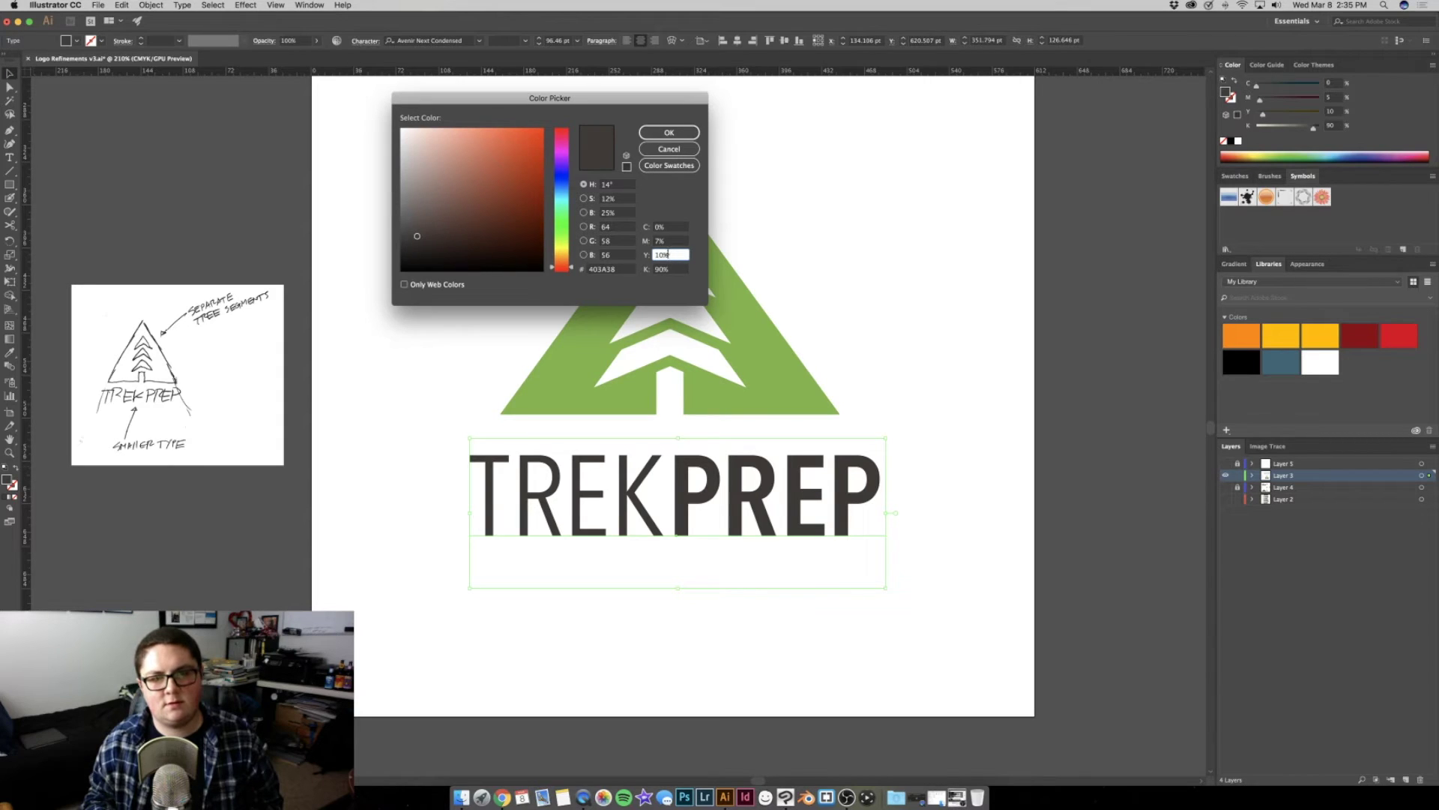
pyautogui.click(649, 240)
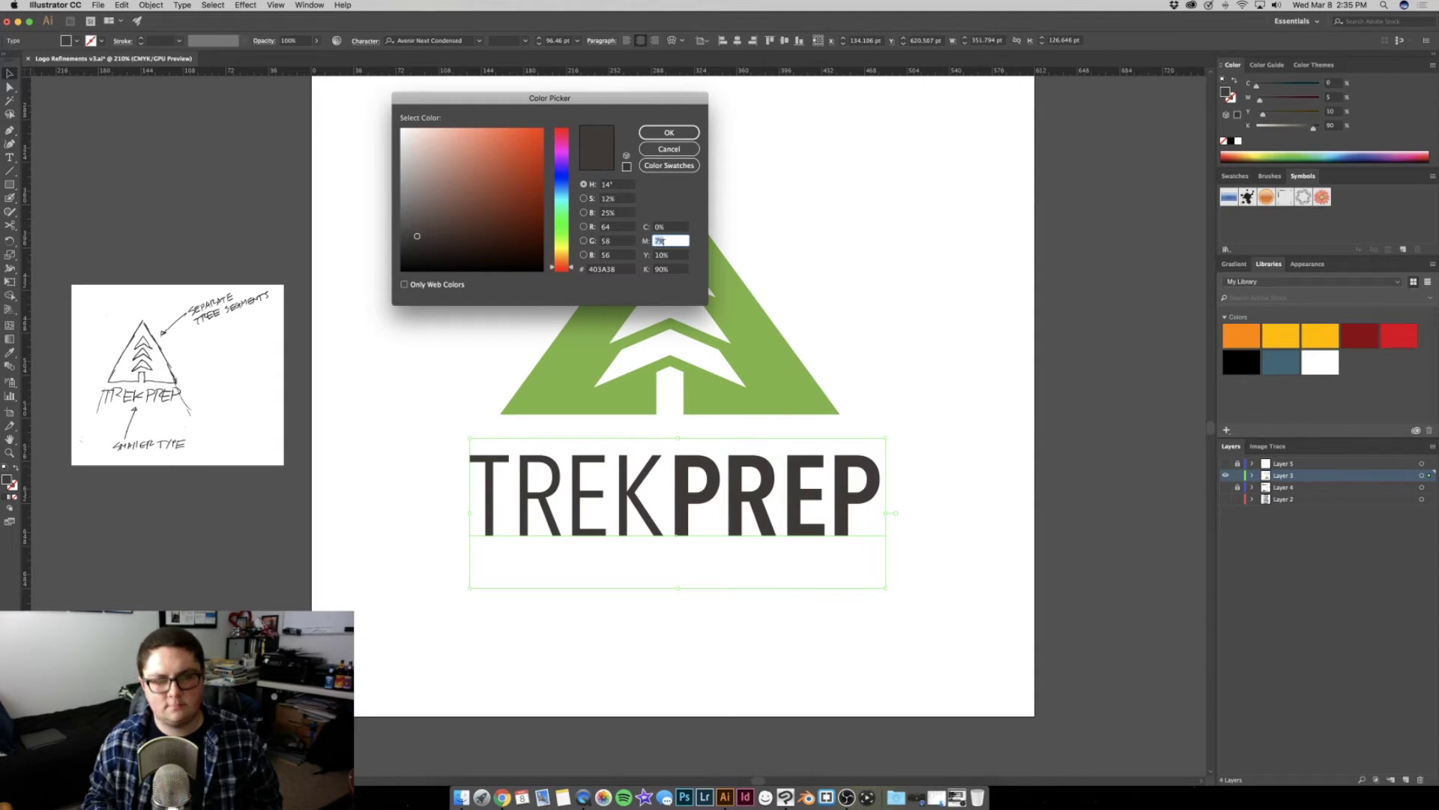
pyautogui.write('5')
pyautogui.press('Tab')
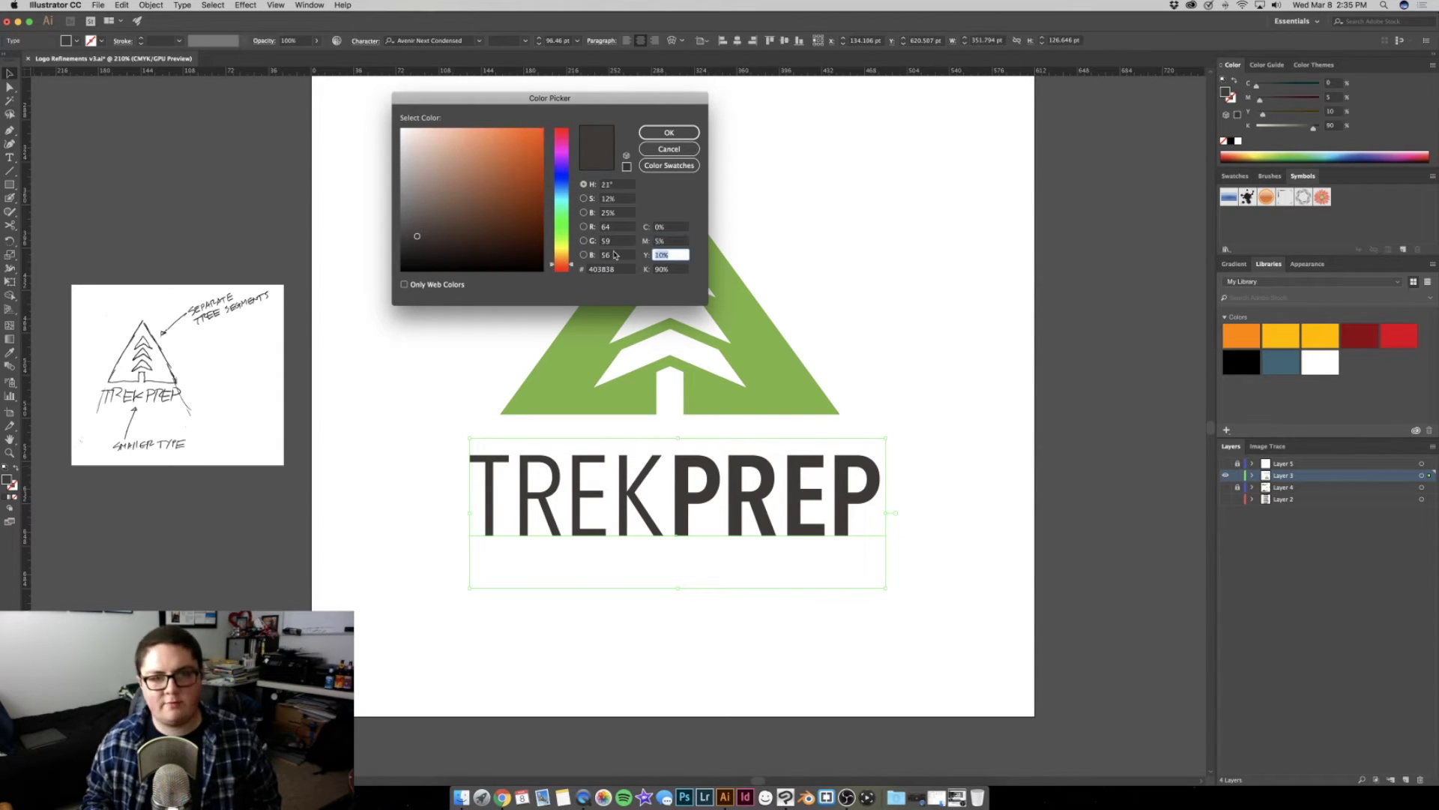
pyautogui.write('15')
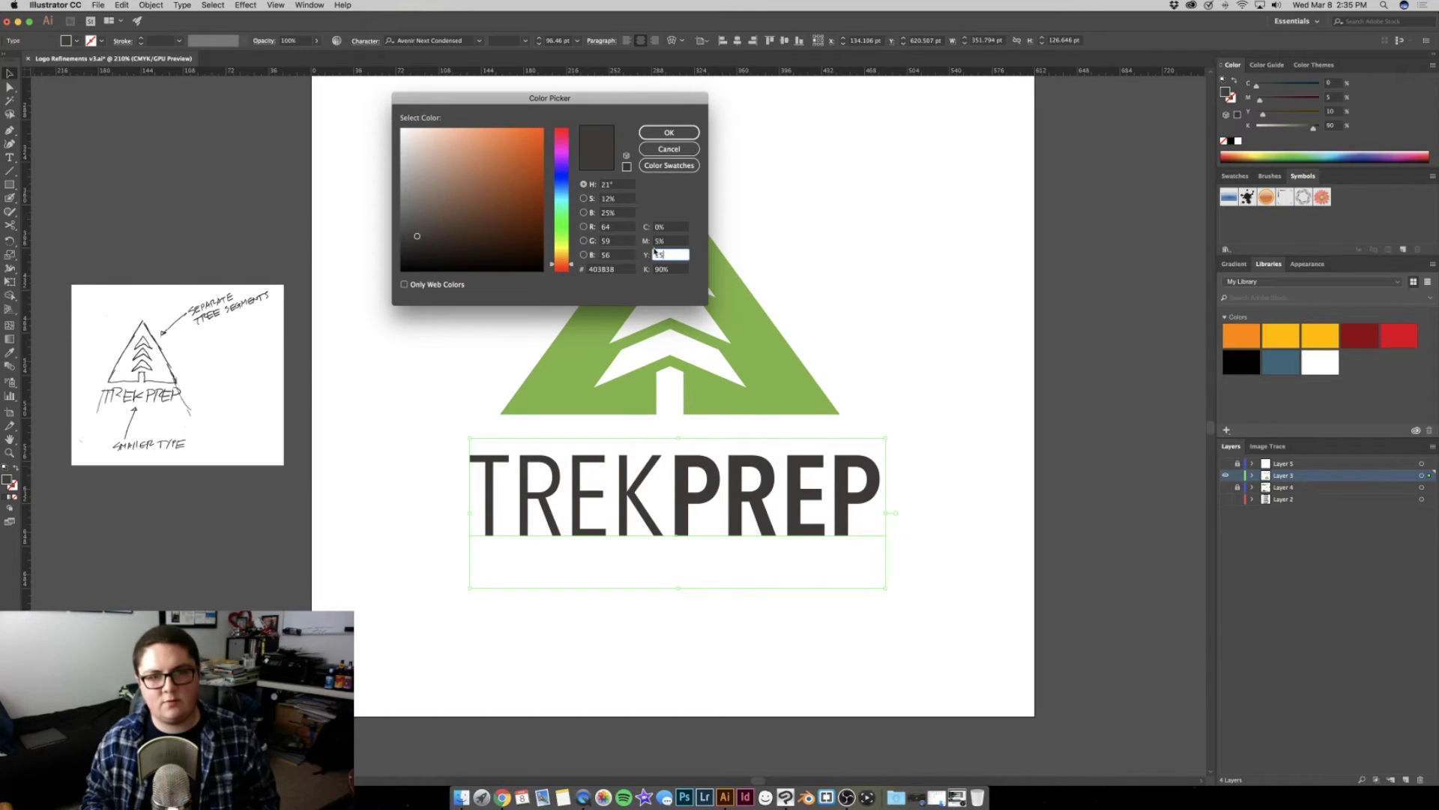
pyautogui.click(654, 241)
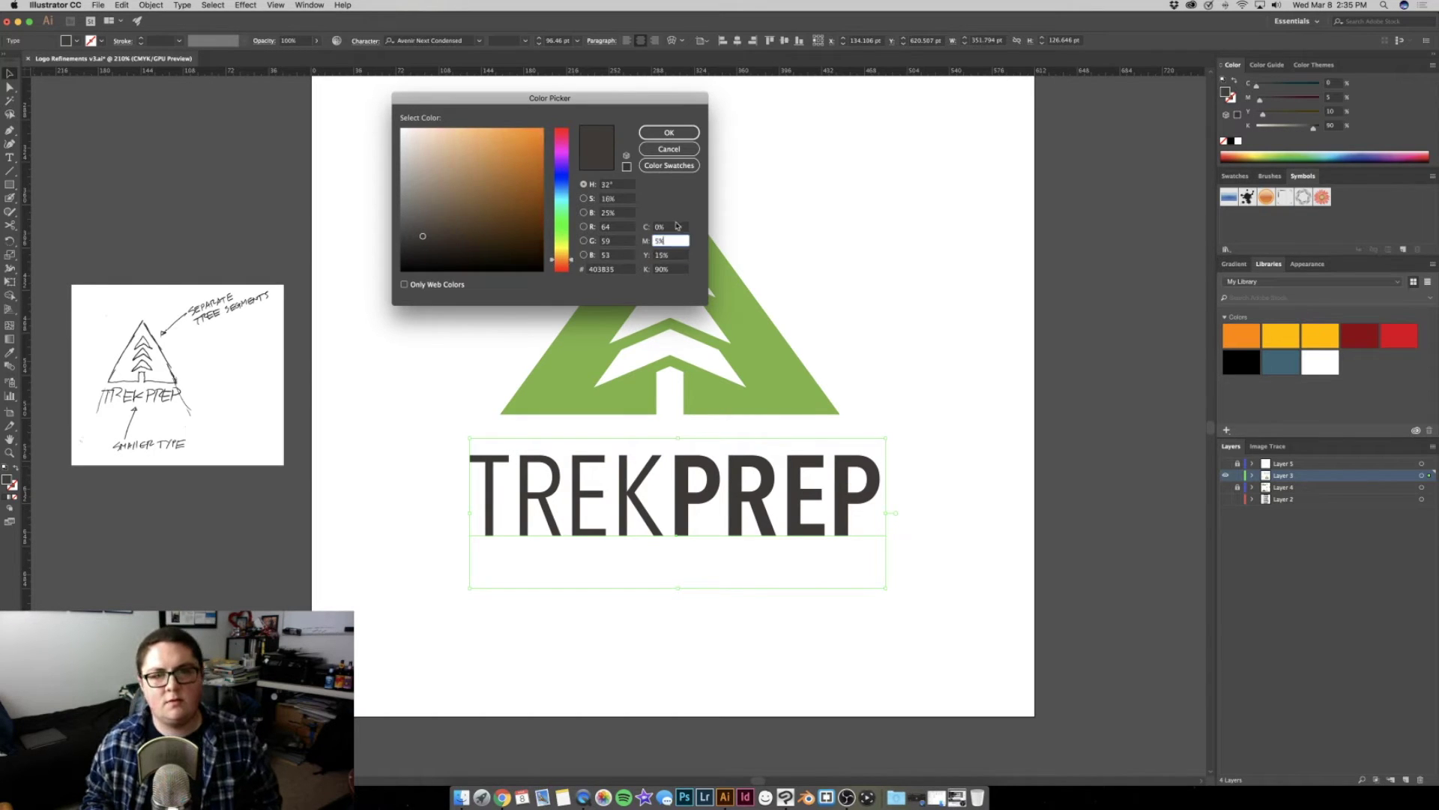
pyautogui.click(670, 133)
pyautogui.click(484, 244)
# Lighten the wordmark fill by setting black (K) to 85%
pyautogui.press('z')
pyautogui.moveTo(641, 268)
pyautogui.mouseDown()
pyautogui.moveTo(540, 270)
pyautogui.moveTo(581, 267)
pyautogui.mouseUp()
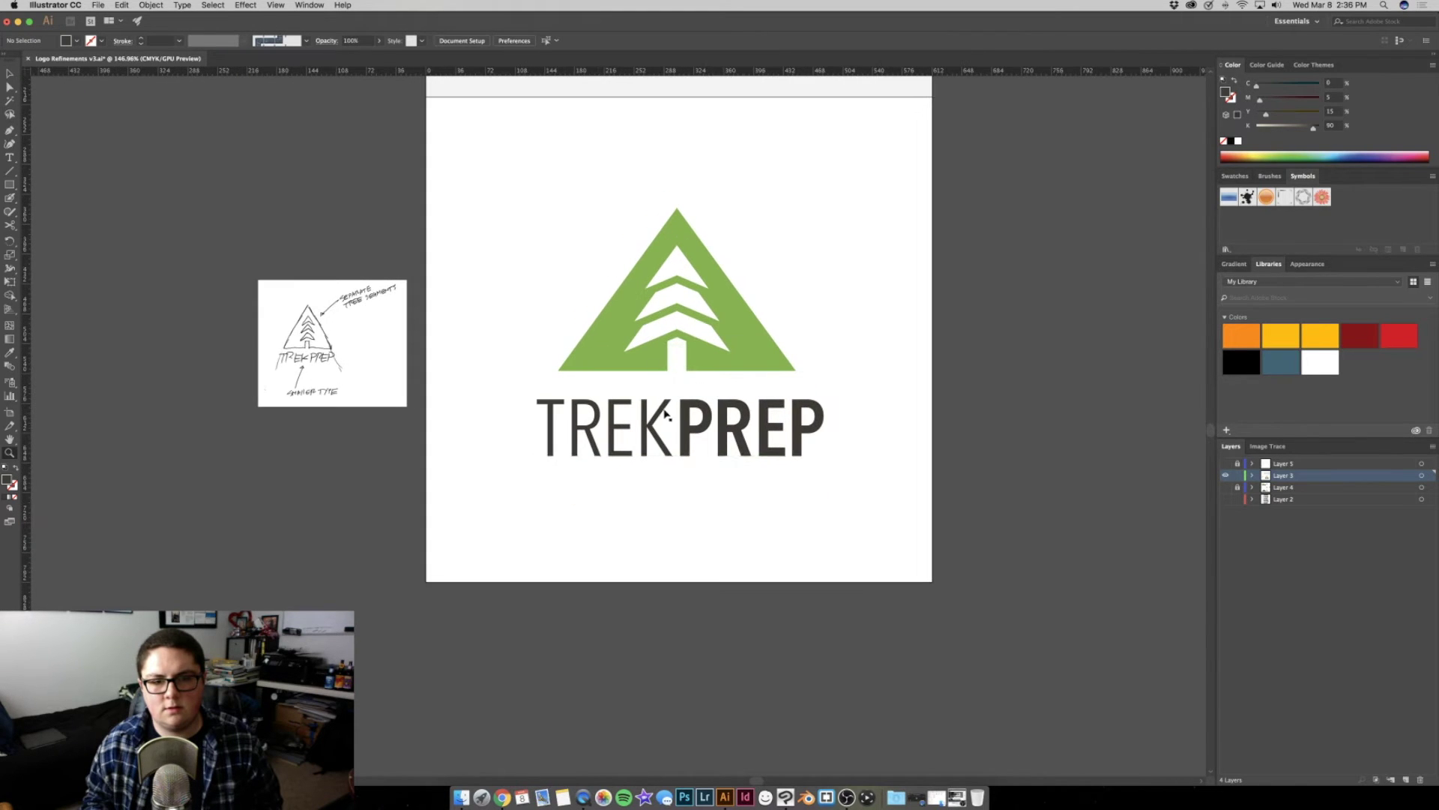
pyautogui.press('v')
pyautogui.hotkey('ctrl', 'z')
pyautogui.doubleClick(6, 482)
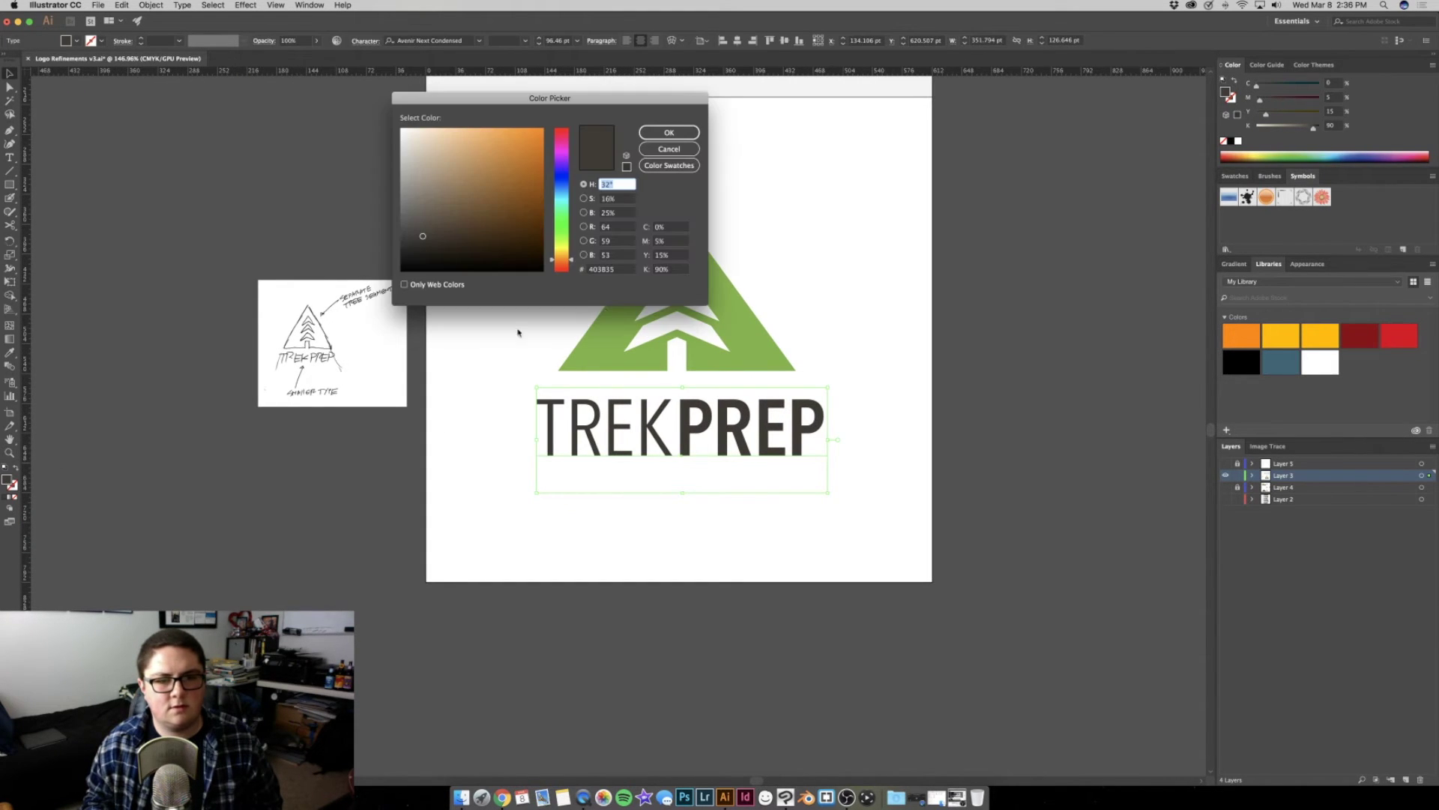
pyautogui.doubleClick(675, 269)
pyautogui.write('80')
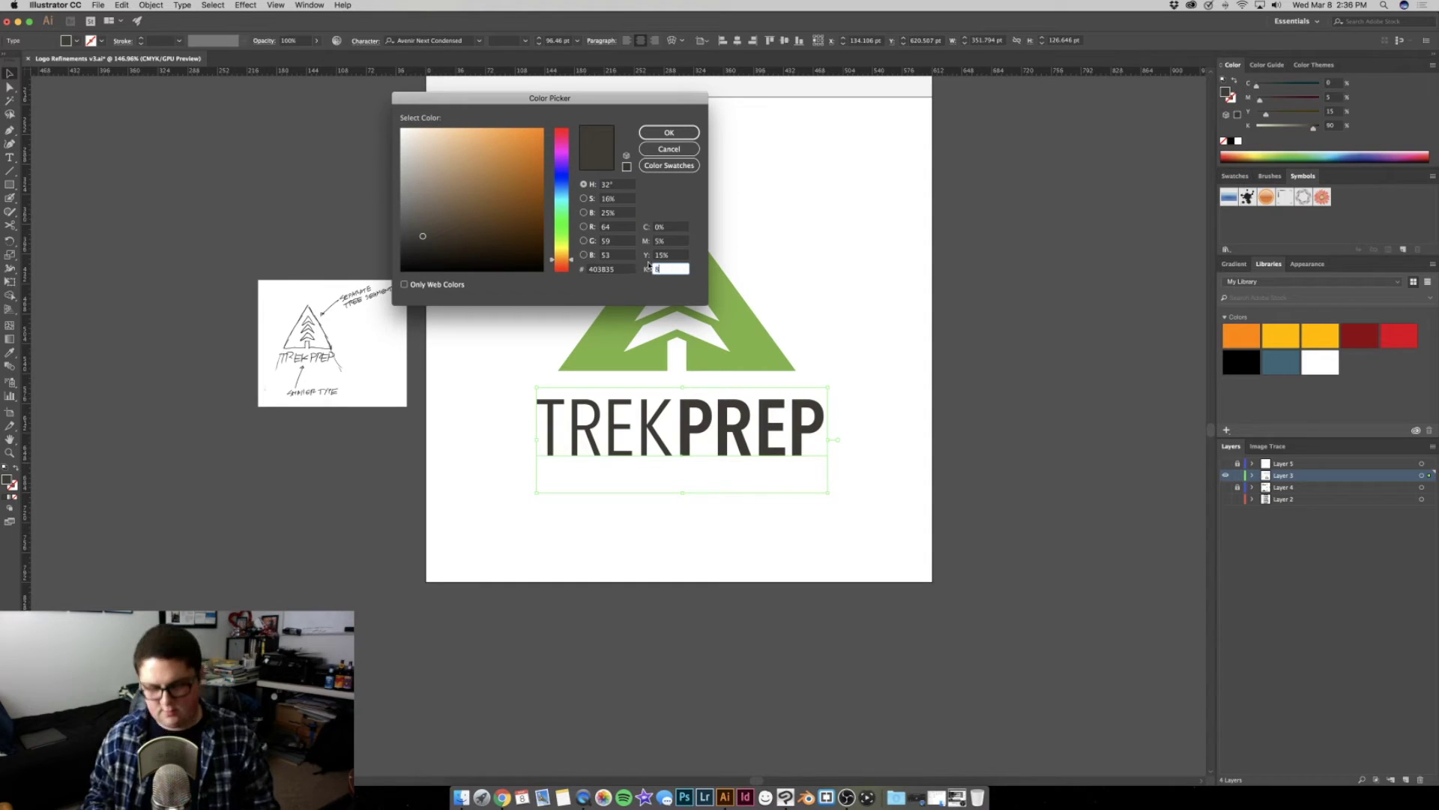
pyautogui.press('Tab')
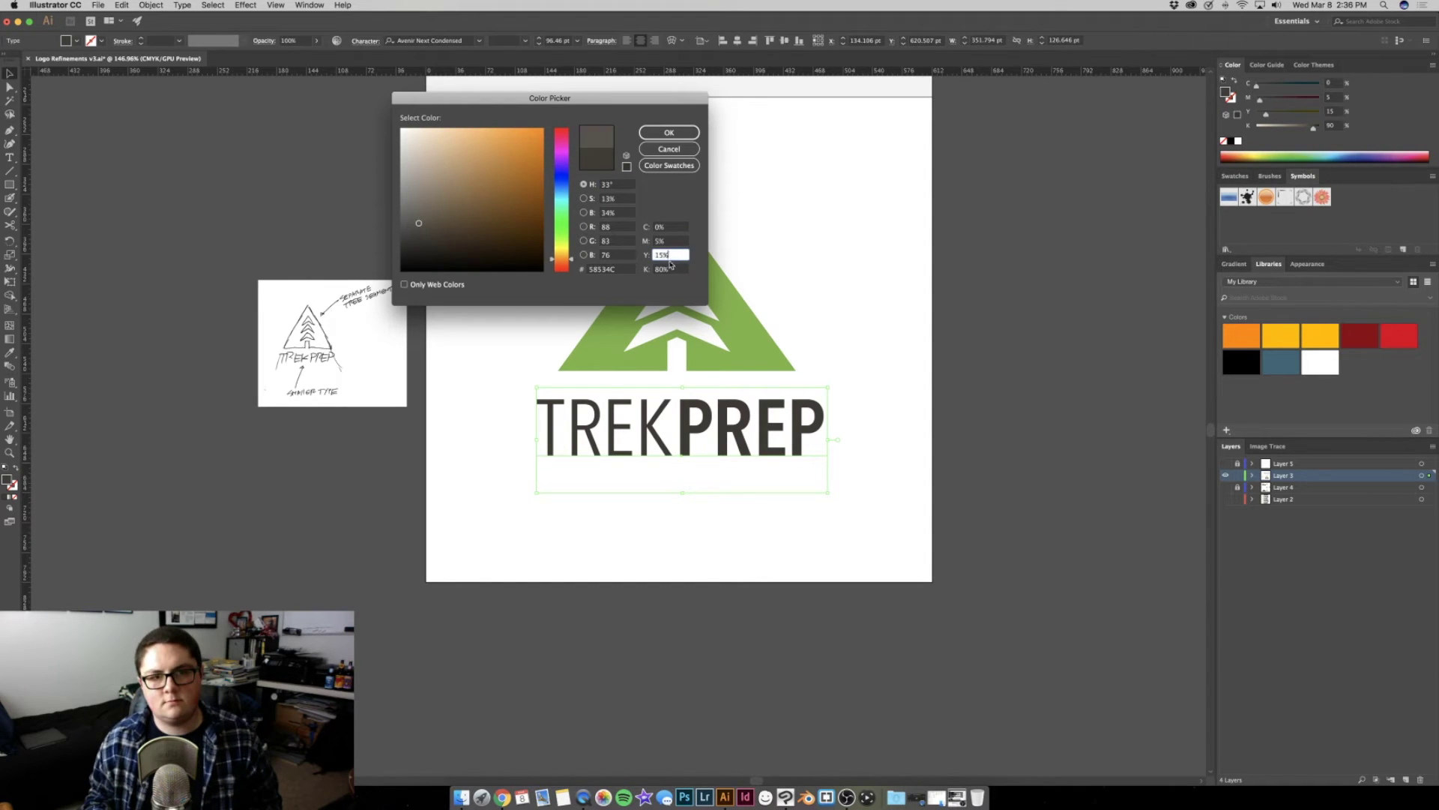
pyautogui.write('85')
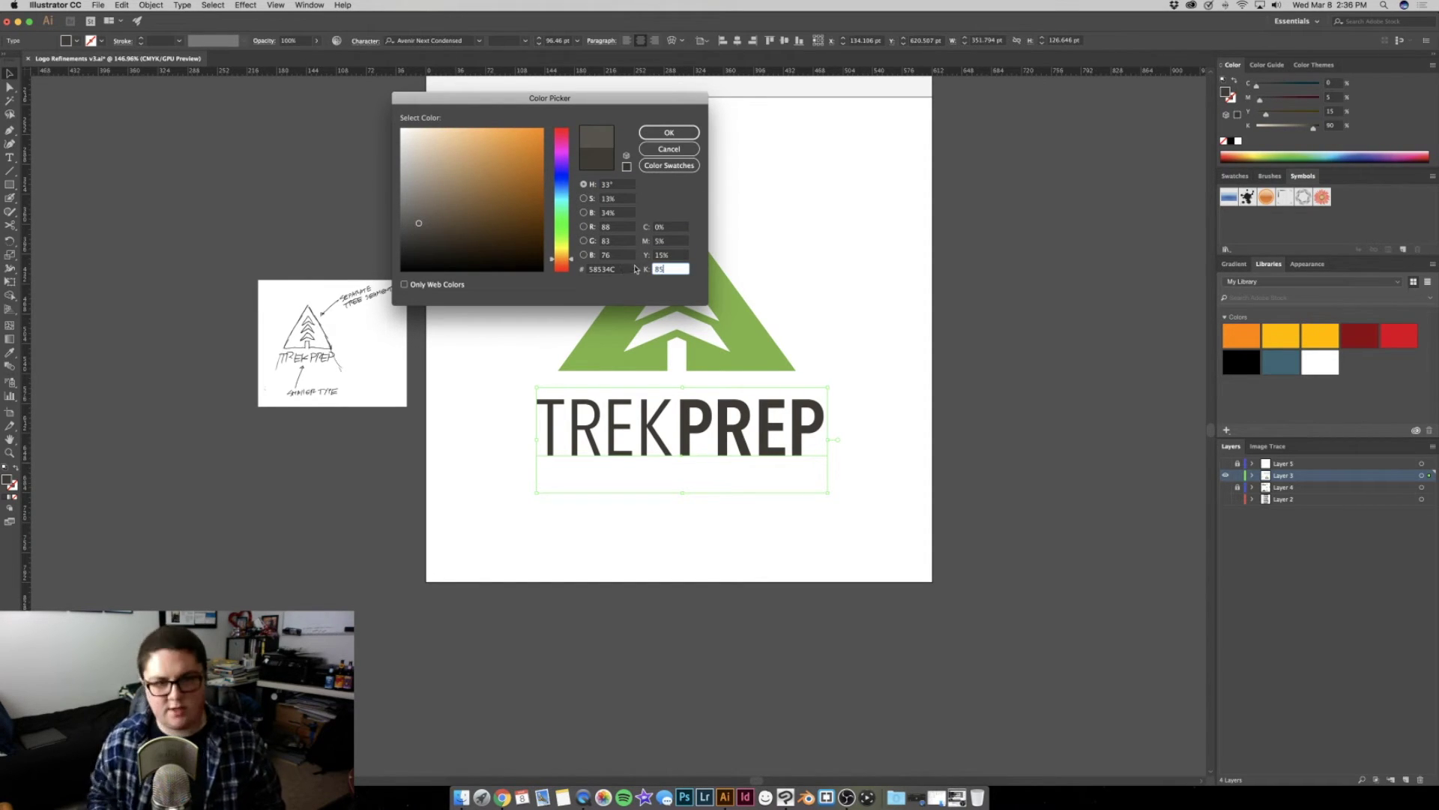
pyautogui.click(676, 256)
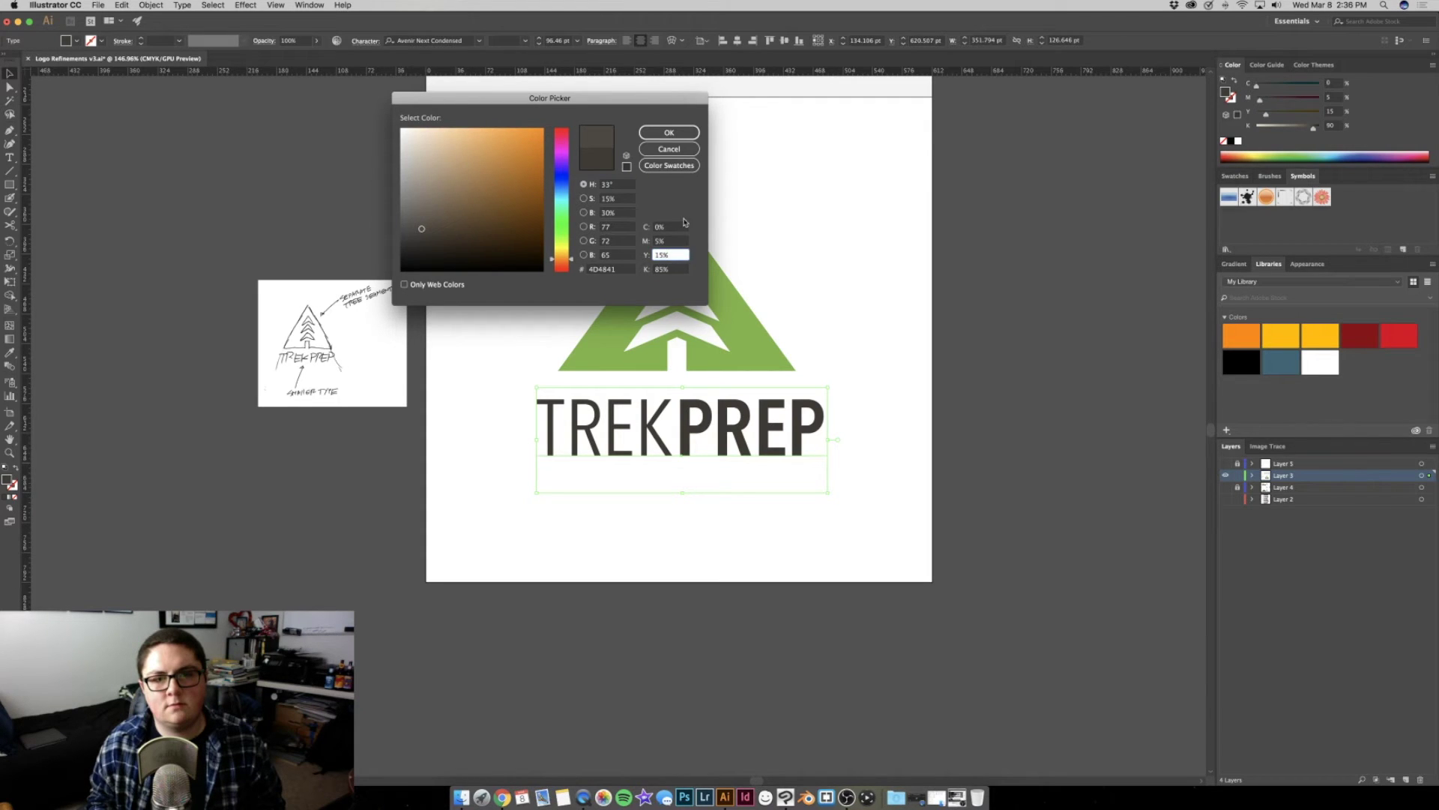
pyautogui.click(685, 136)
pyautogui.click(850, 260)
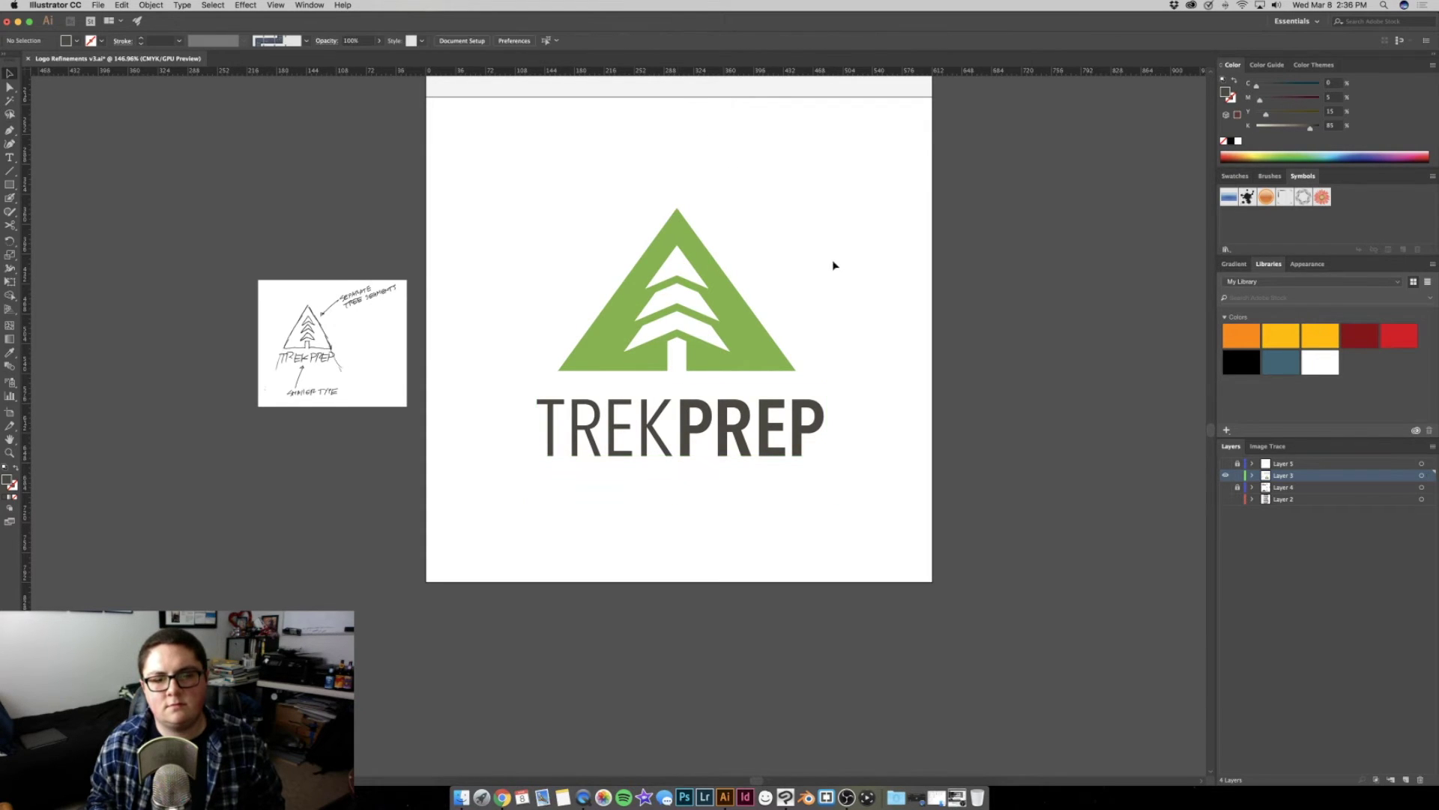
# Set the wordmark fill to magenta 3% and yellow 7%, then deselect it
pyautogui.moveTo(833, 265); pyautogui.dragTo(778, 250)
pyautogui.click(685, 413)
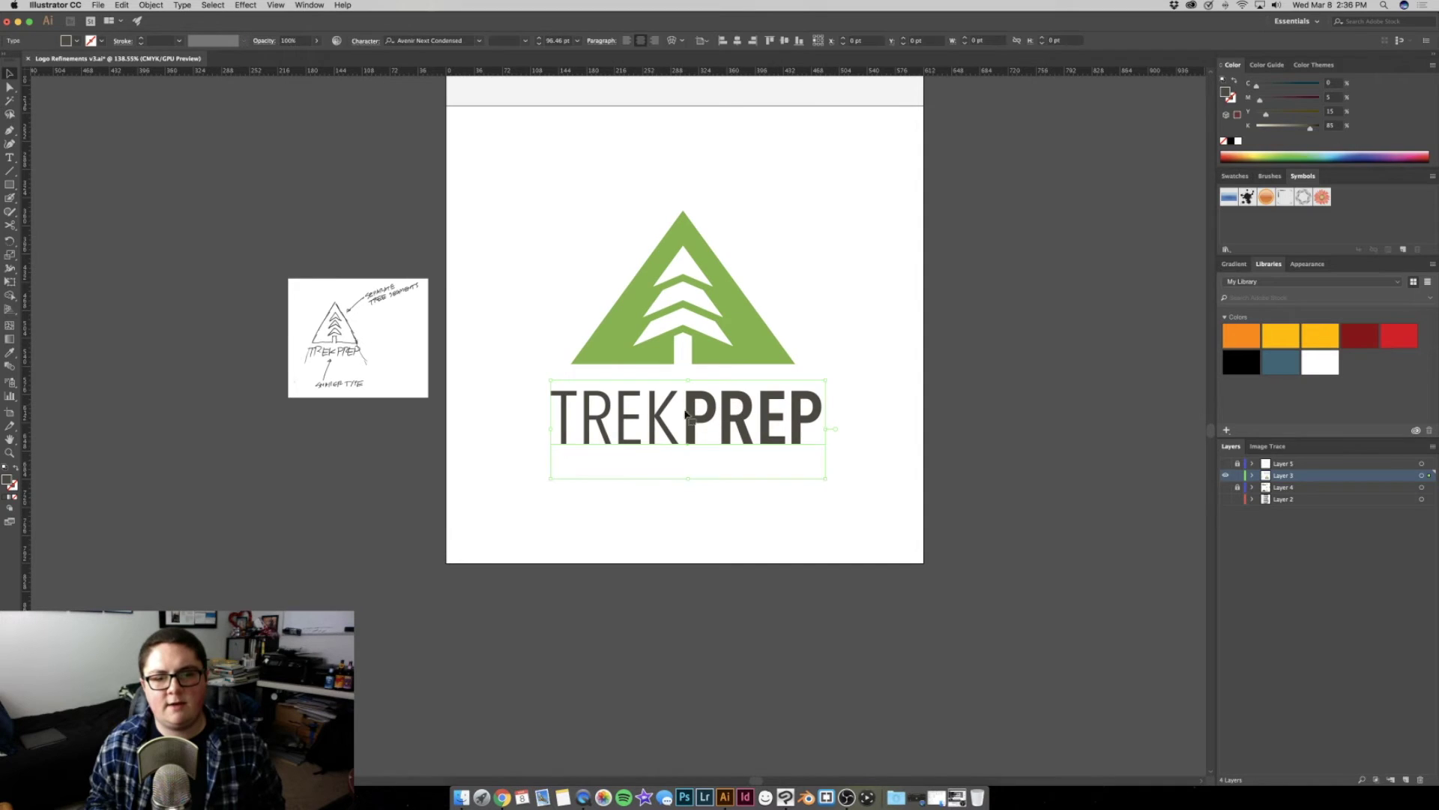
pyautogui.doubleClick(7, 479)
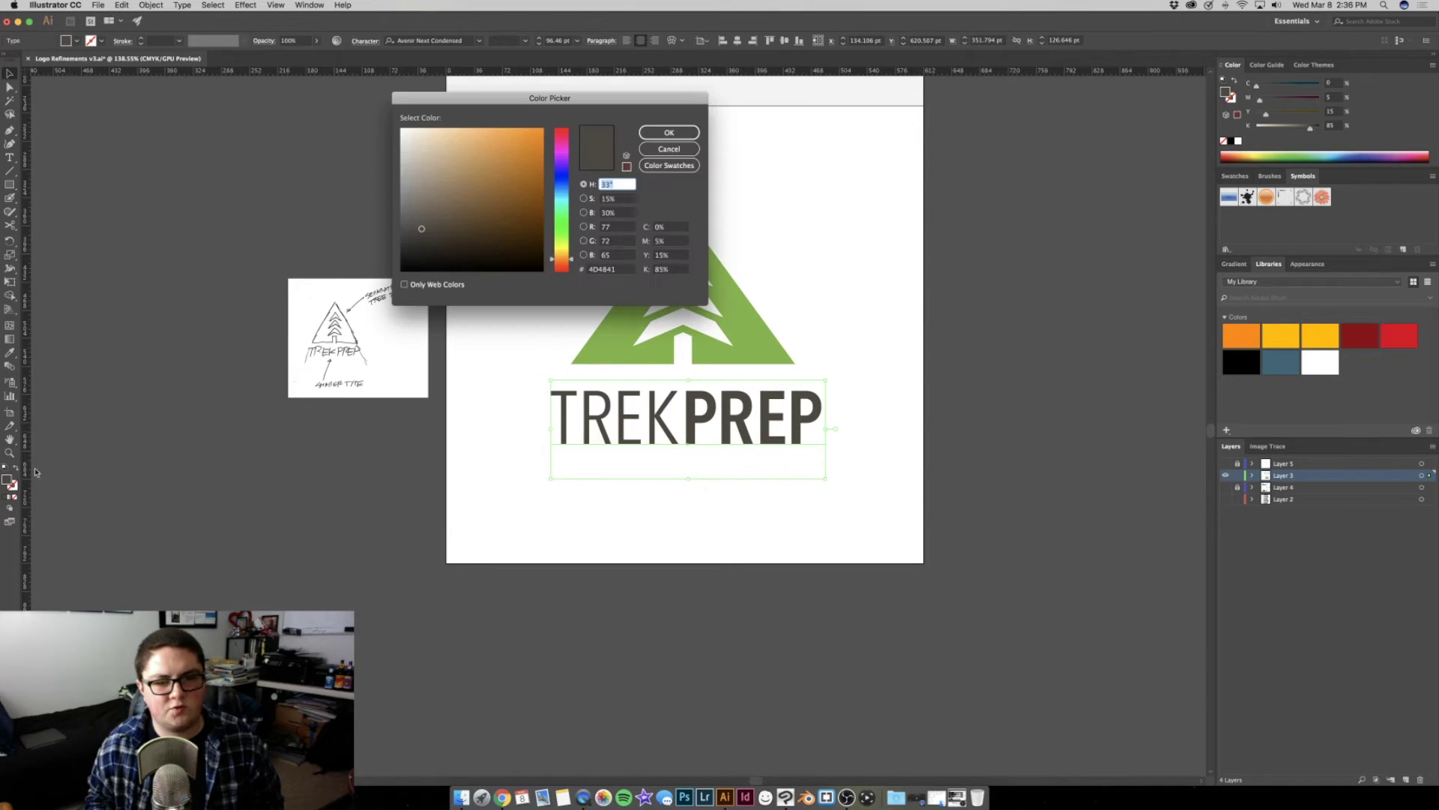
pyautogui.click(667, 255)
pyautogui.write('10')
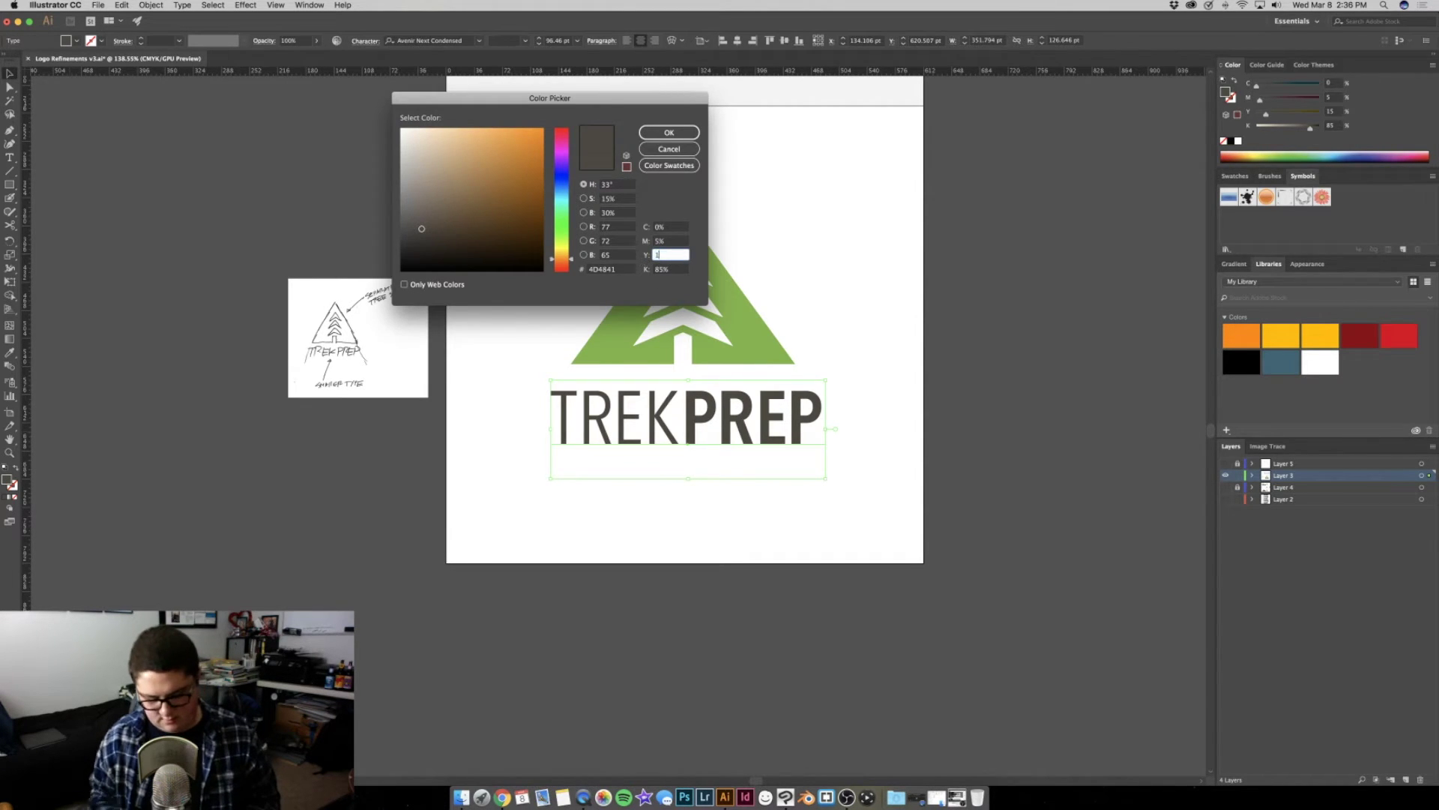
pyautogui.click(668, 240)
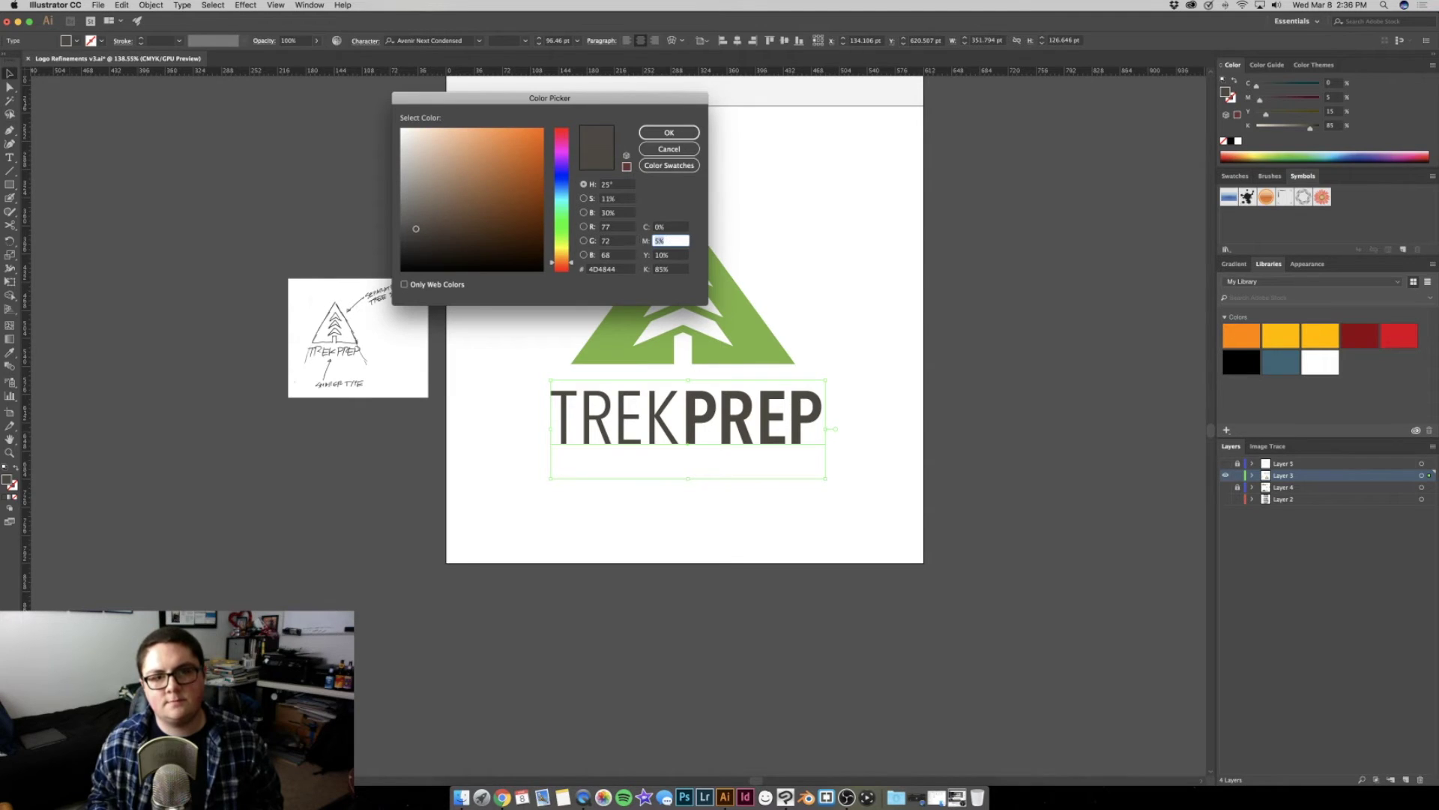
pyautogui.write('3')
pyautogui.click(671, 255)
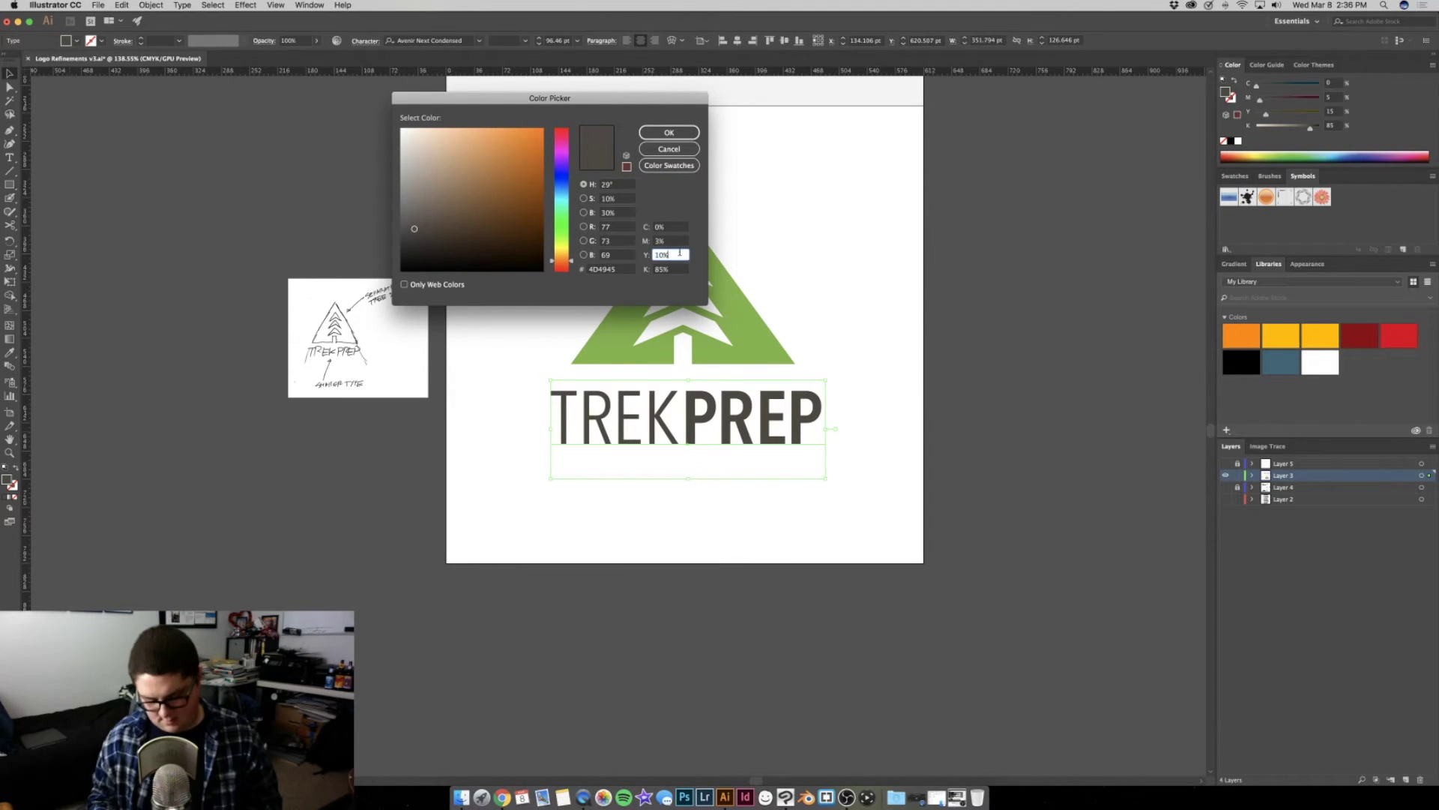
pyautogui.write('57')
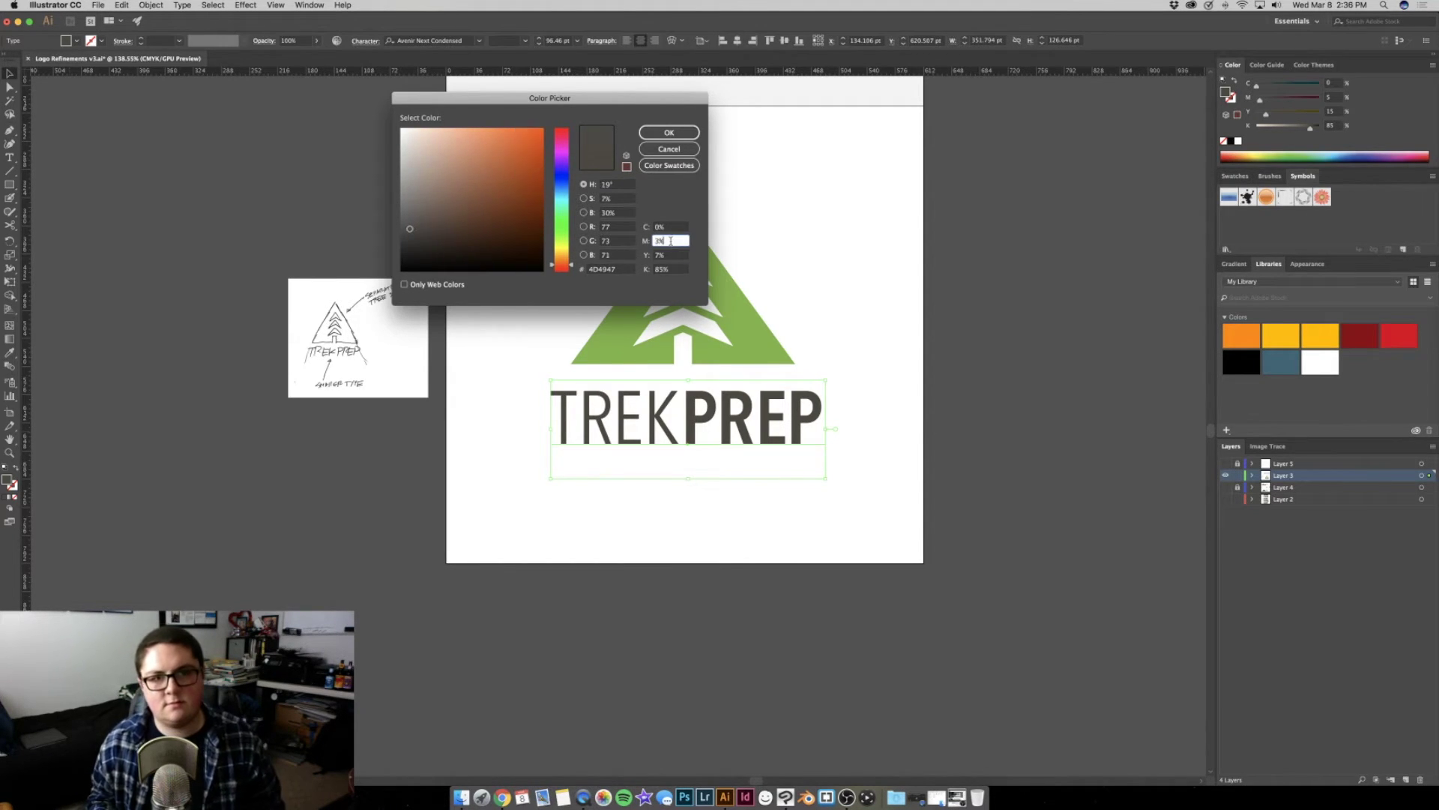
pyautogui.click(669, 133)
pyautogui.click(842, 270)
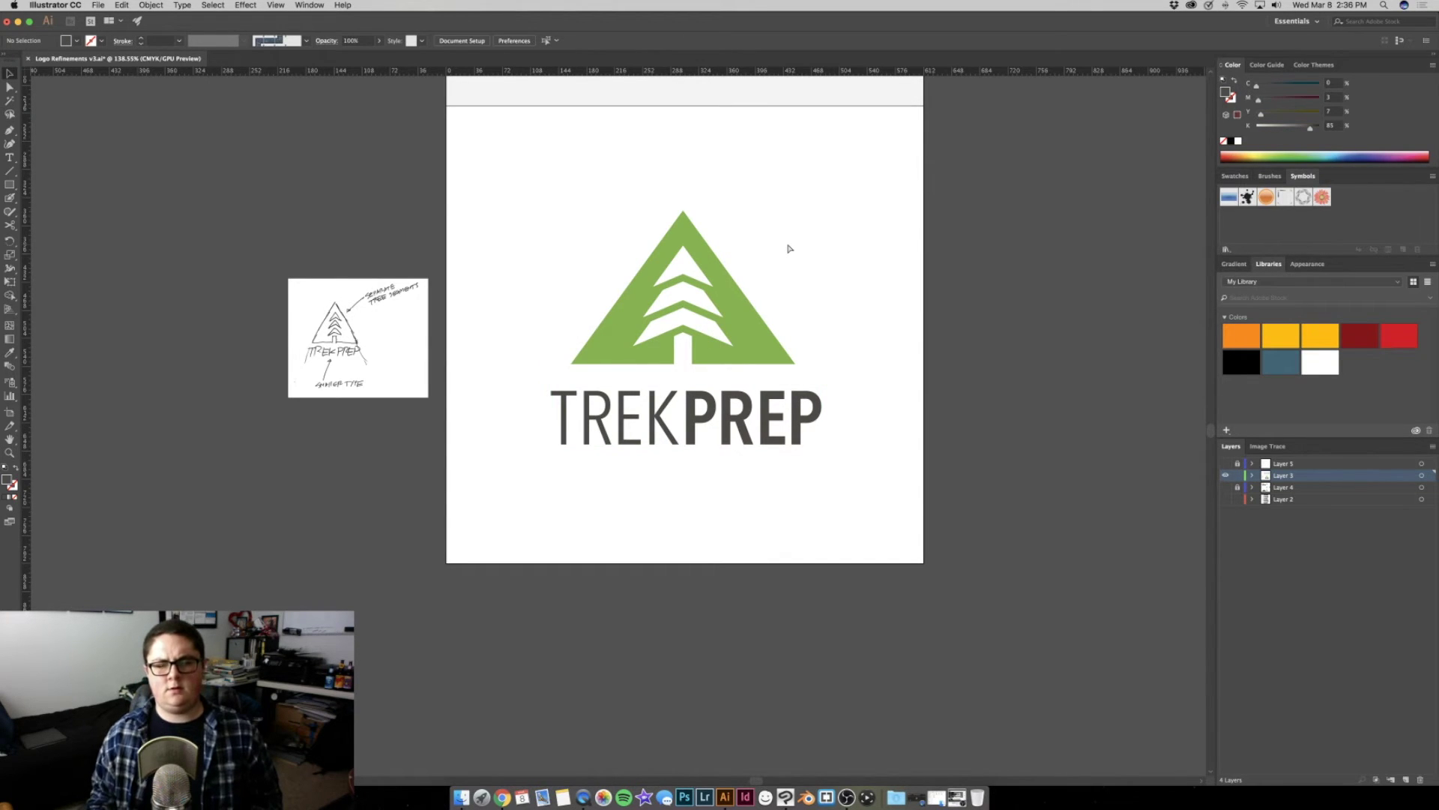
pyautogui.scroll(5, 809, 273)
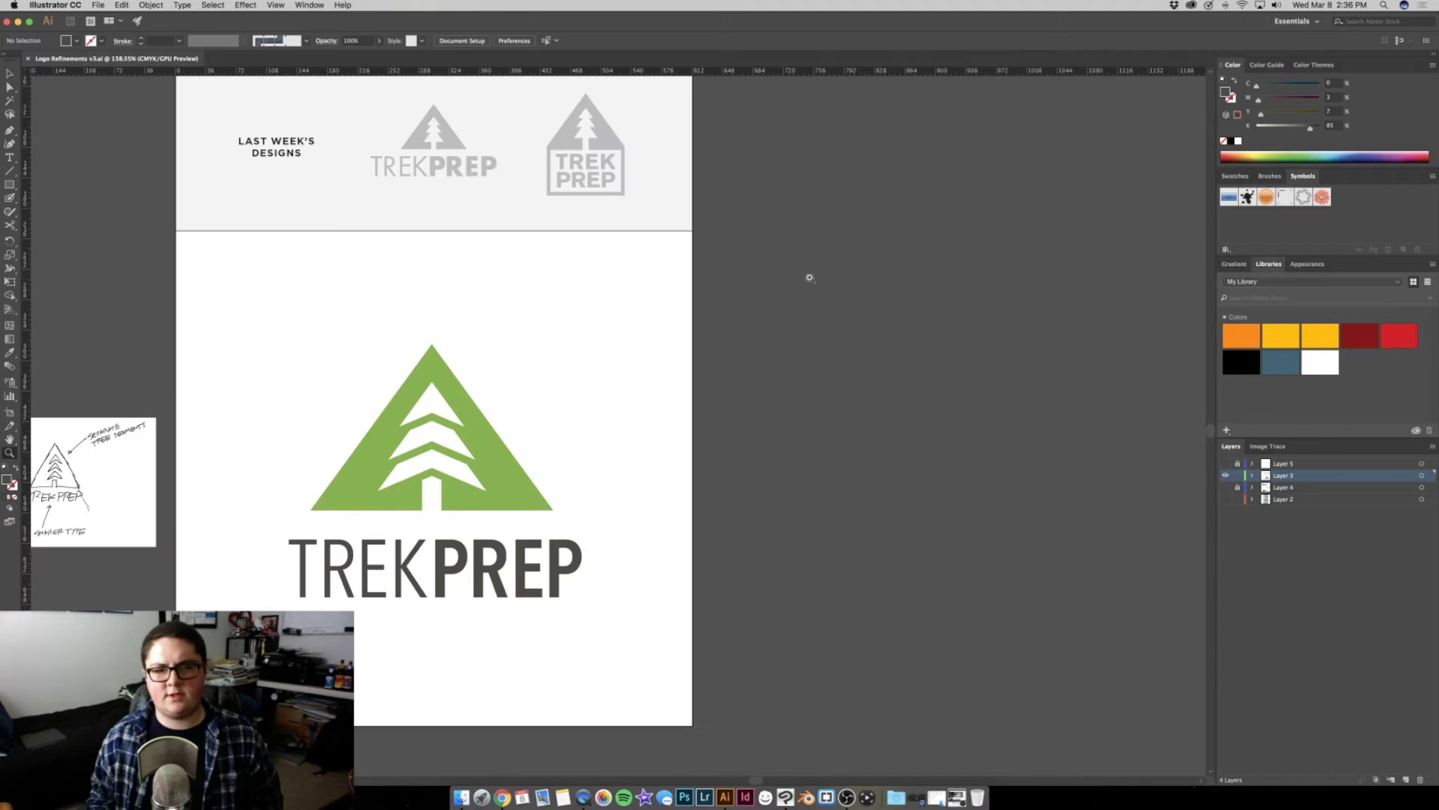
pyautogui.scroll(-2, 588, 305)
pyautogui.moveTo(689, 260); pyautogui.dragTo(758, 260)
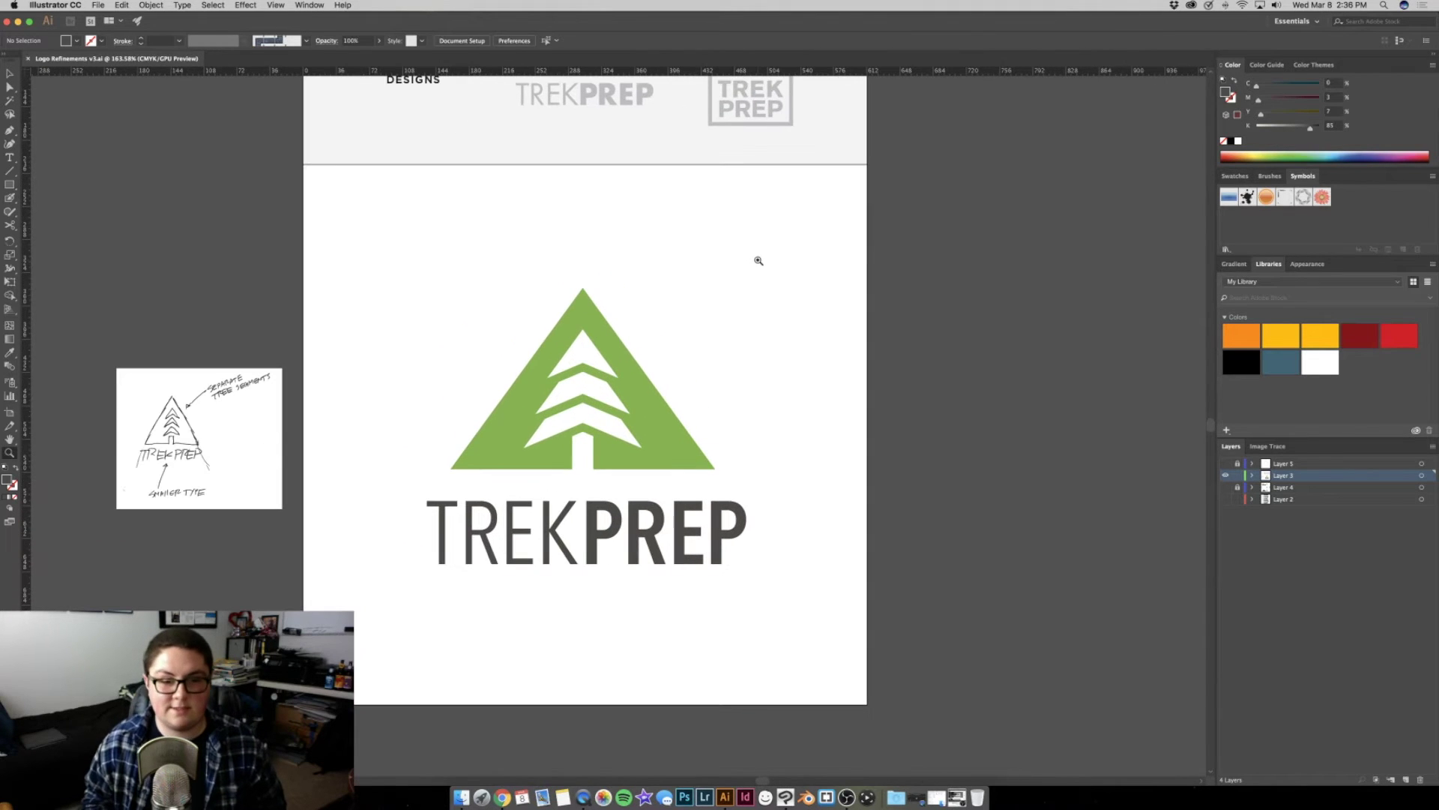
pyautogui.scroll(-1, 758, 262)
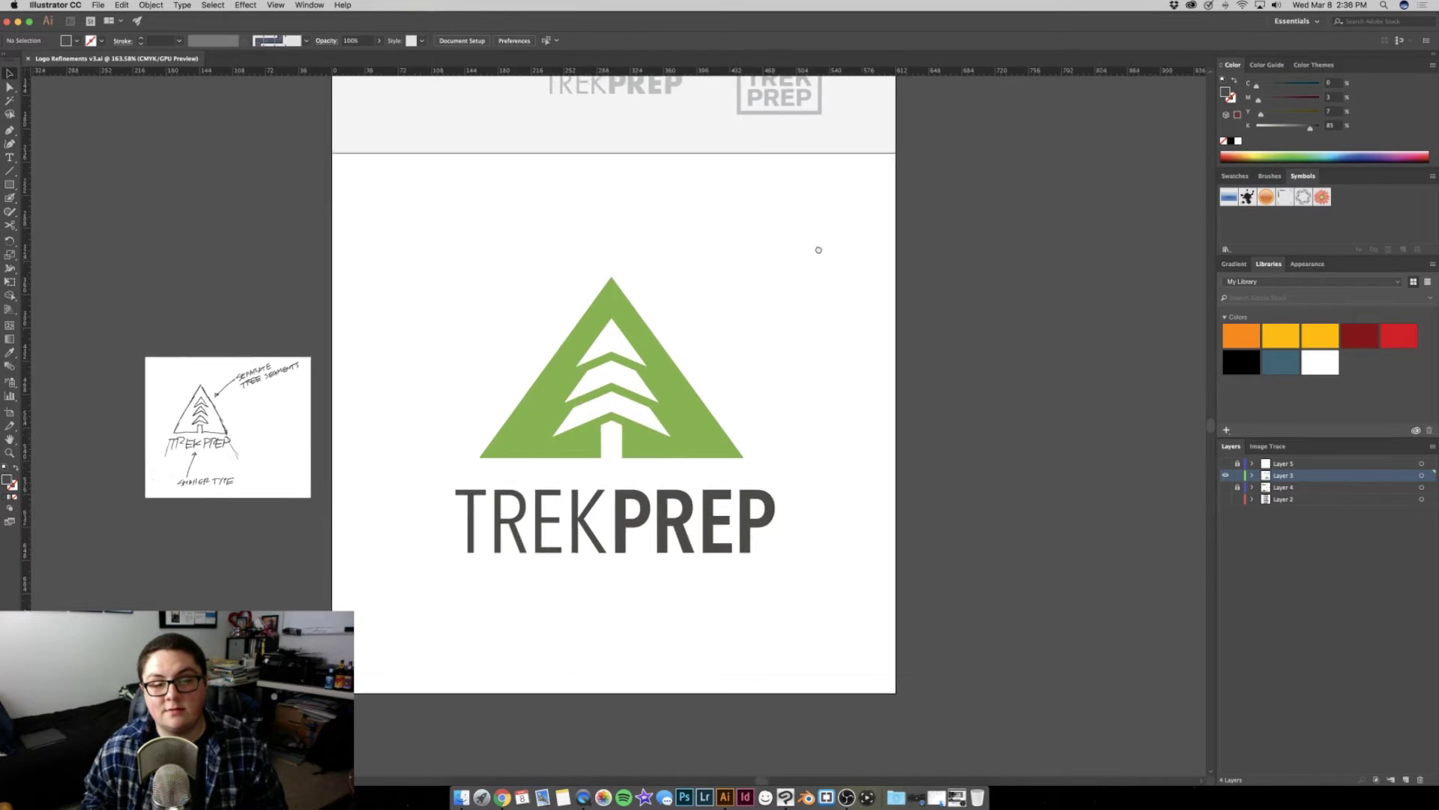
pyautogui.hscroll(-5, 820, 247)
pyautogui.moveTo(719, 228)
pyautogui.mouseDown()
pyautogui.moveTo(787, 234)
pyautogui.moveTo(797, 272)
pyautogui.moveTo(807, 231)
pyautogui.mouseUp()
pyautogui.moveTo(791, 293)
pyautogui.mouseDown()
pyautogui.moveTo(806, 228)
pyautogui.moveTo(866, 235)
pyautogui.mouseUp()
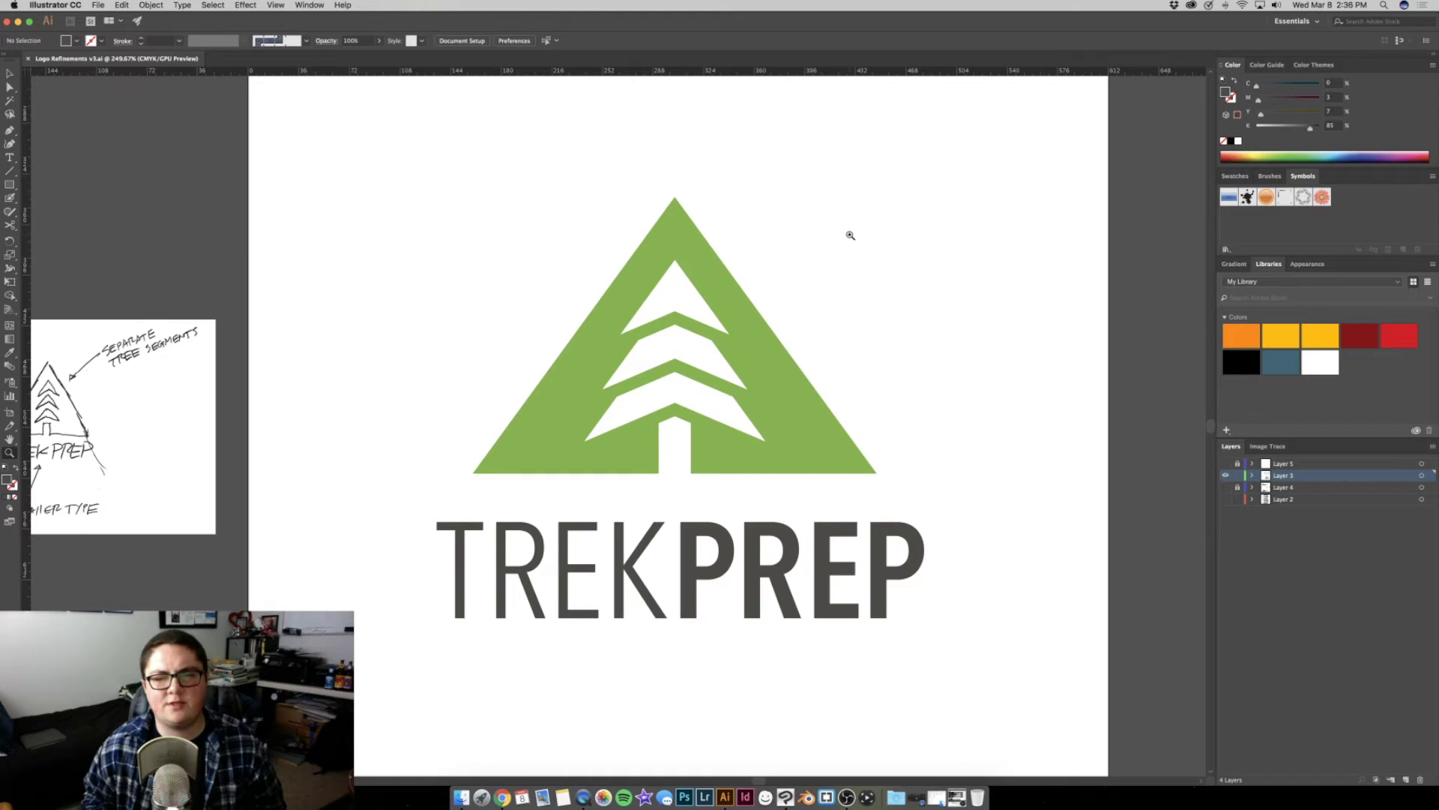
pyautogui.moveTo(868, 238); pyautogui.dragTo(803, 231)
pyautogui.press('v')
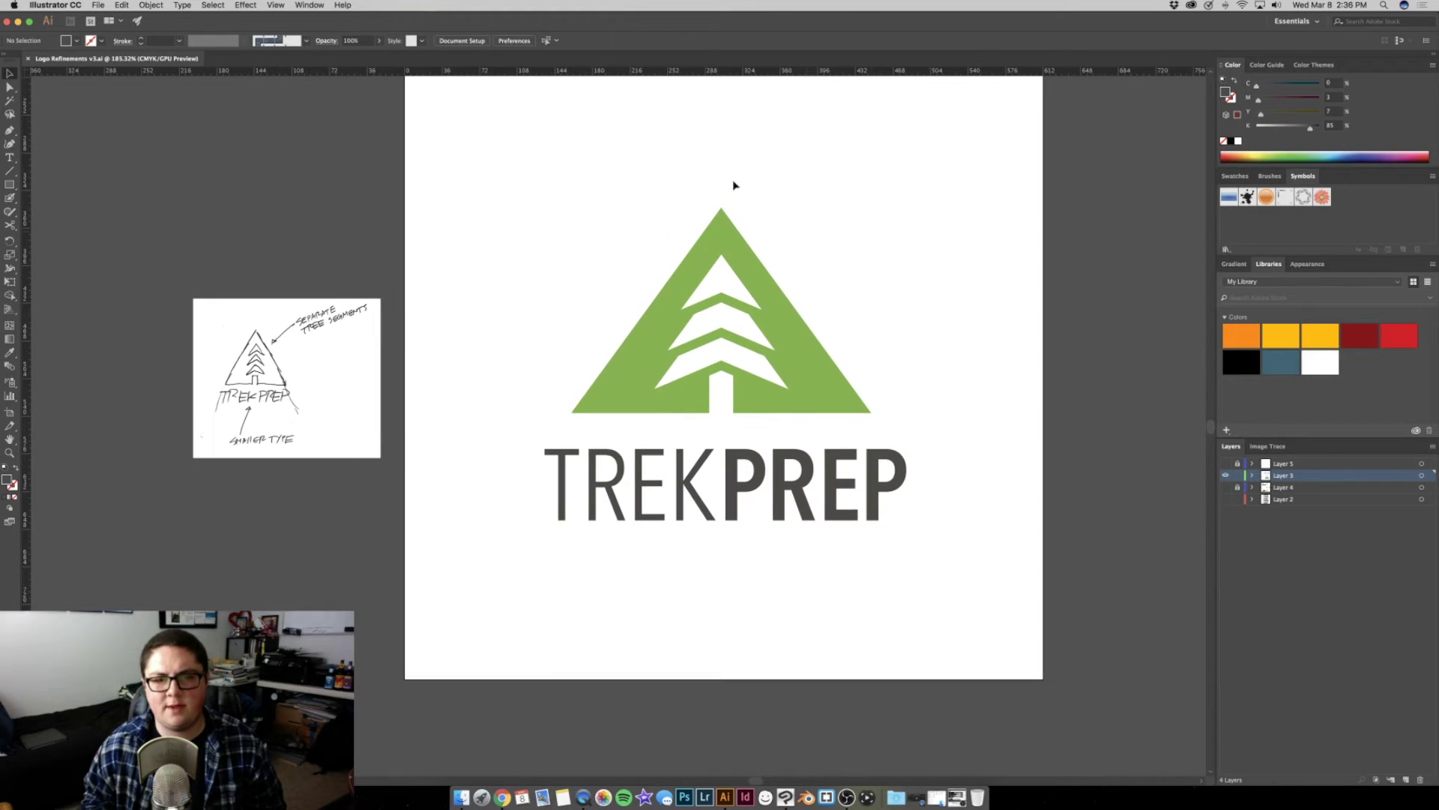
pyautogui.moveTo(714, 175); pyautogui.dragTo(729, 176)
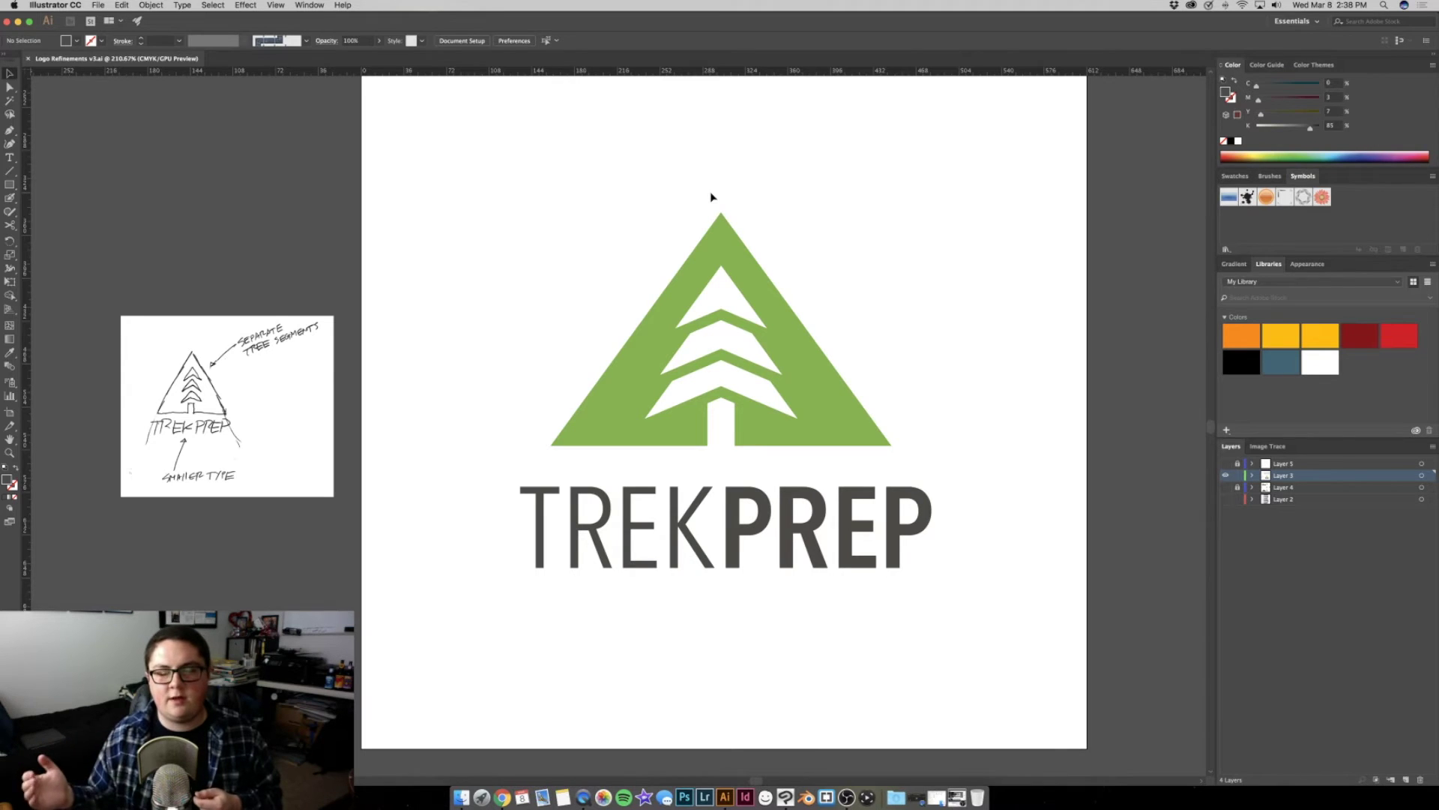
pyautogui.press('z')
# Zoom in close on the tree mark and enter Isolation Mode on the tree group
pyautogui.moveTo(745, 195)
pyautogui.mouseDown()
pyautogui.moveTo(820, 215)
pyautogui.moveTo(817, 171)
pyautogui.moveTo(817, 191)
pyautogui.moveTo(787, 192)
pyautogui.moveTo(822, 191)
pyautogui.moveTo(780, 177)
pyautogui.moveTo(743, 239)
pyautogui.moveTo(732, 222)
pyautogui.moveTo(709, 225)
pyautogui.mouseUp()
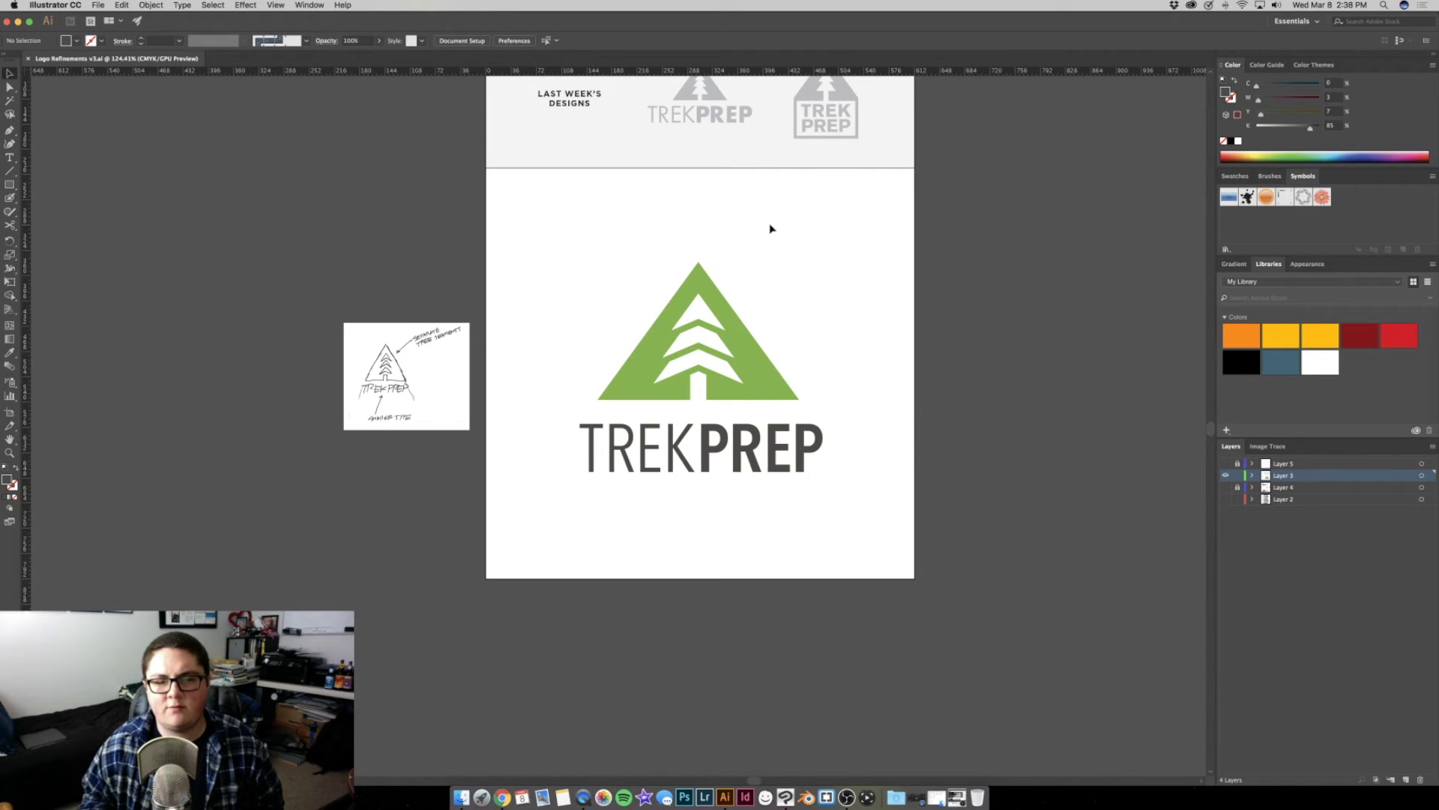
pyautogui.press('z')
pyautogui.moveTo(732, 225)
pyautogui.mouseDown()
pyautogui.moveTo(672, 209)
pyautogui.moveTo(704, 233)
pyautogui.moveTo(761, 234)
pyautogui.mouseUp()
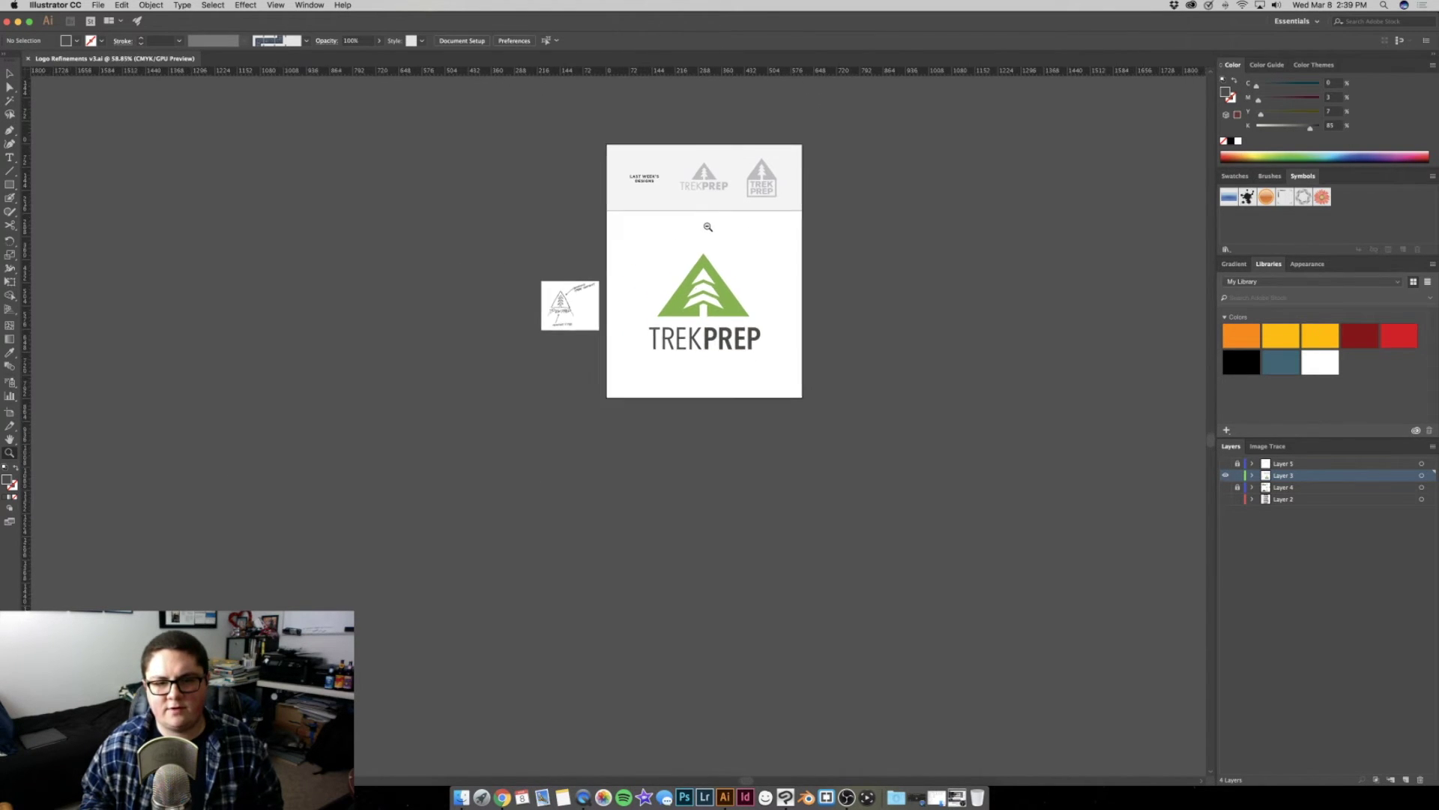
pyautogui.press('v')
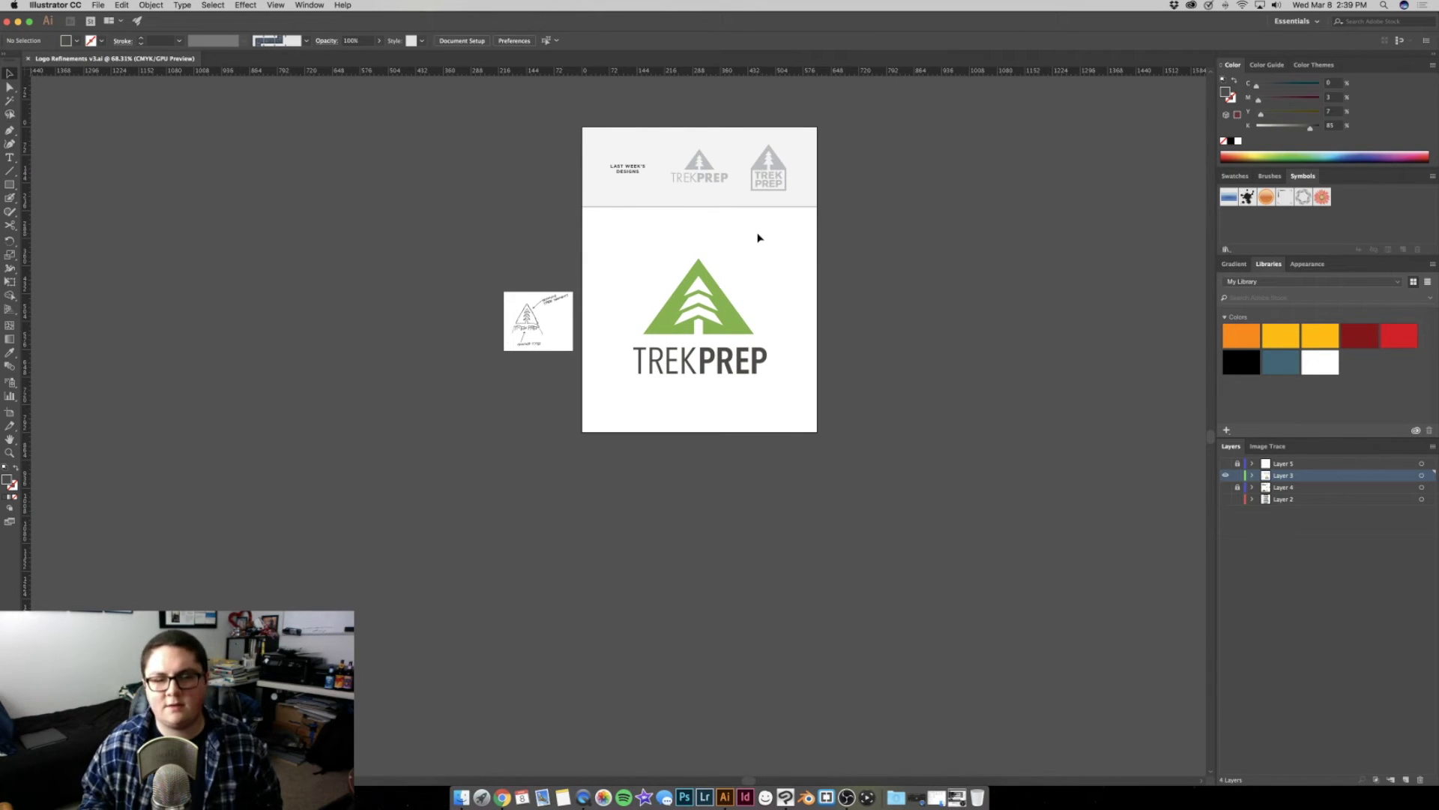
pyautogui.press('z')
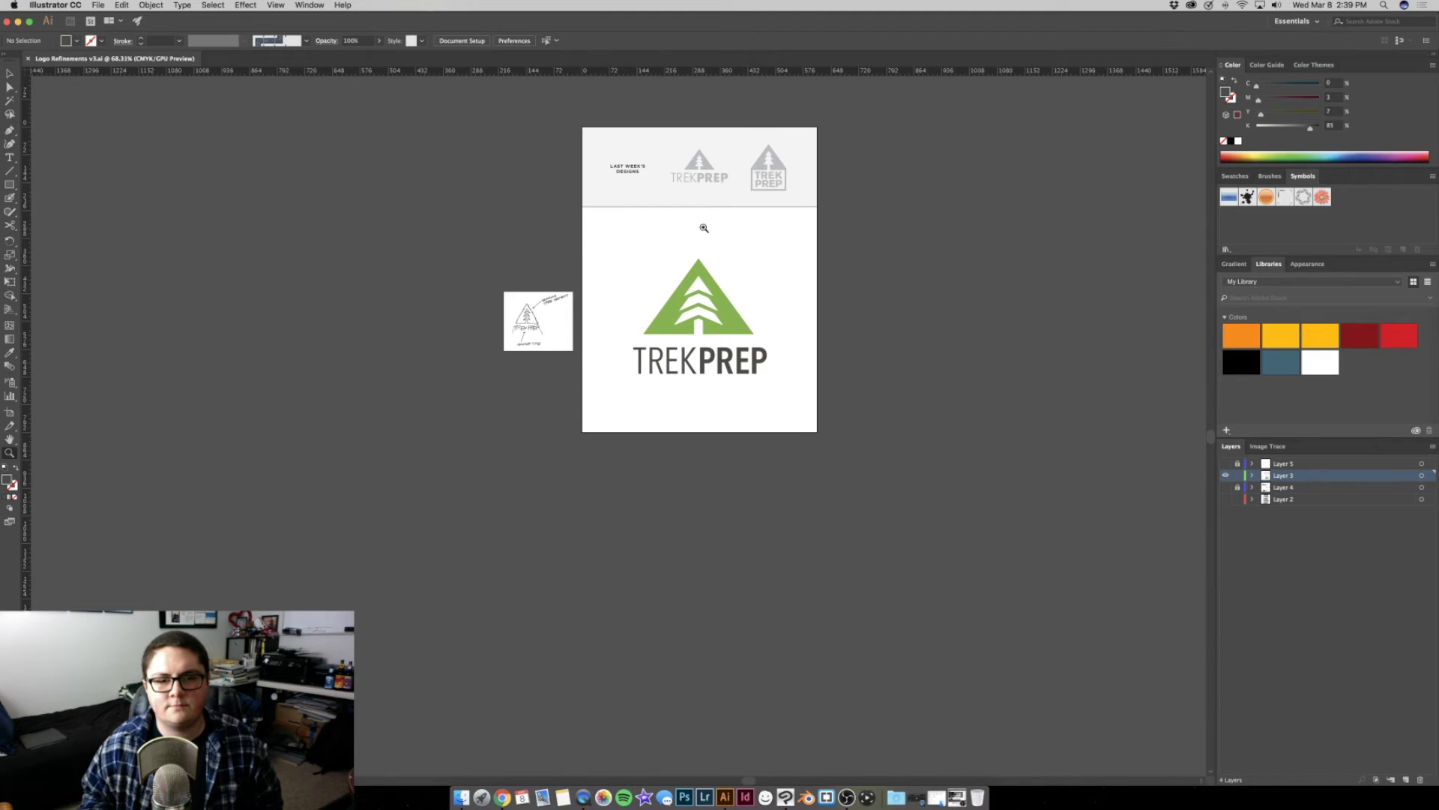
pyautogui.click(709, 225)
pyautogui.click(739, 209)
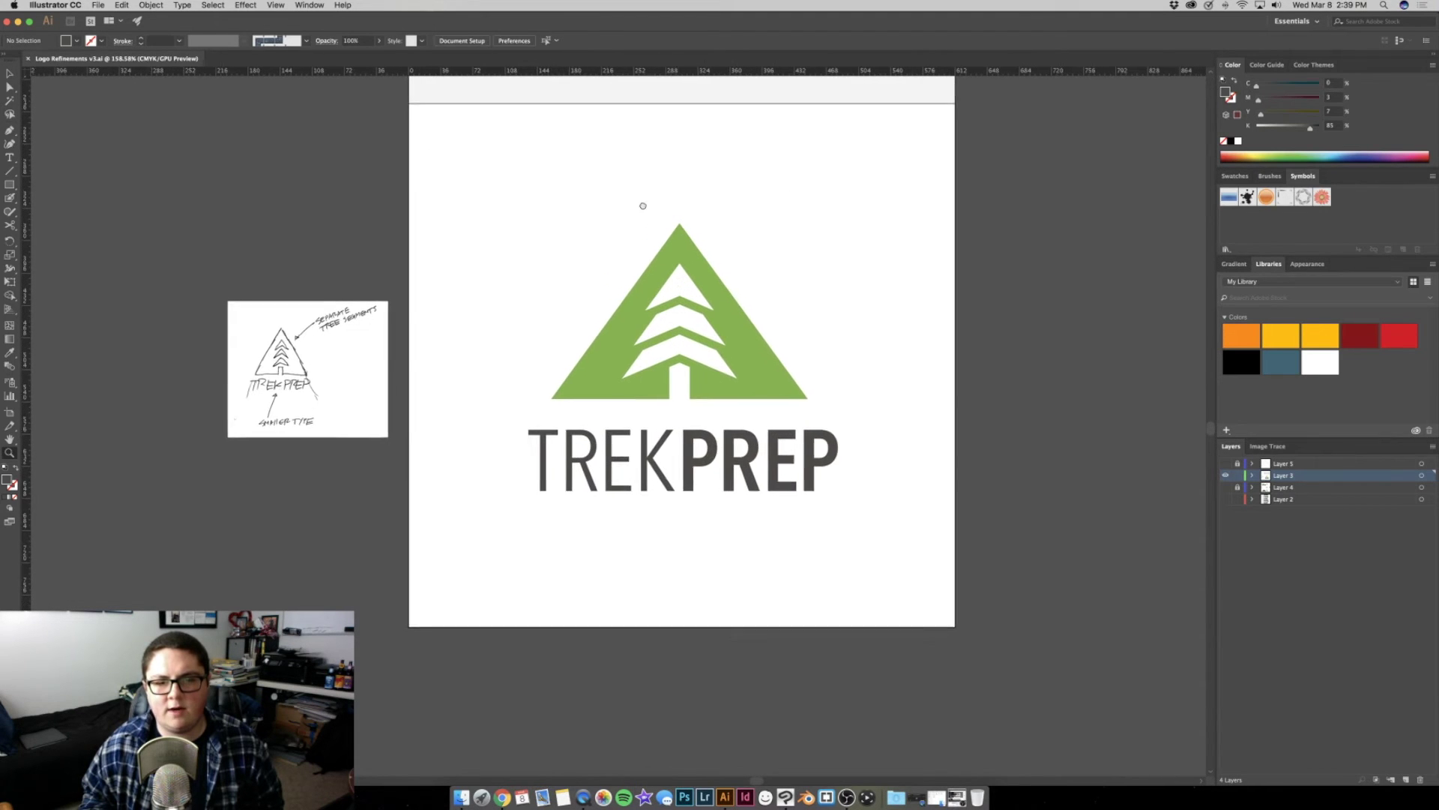
pyautogui.moveTo(680, 190); pyautogui.dragTo(744, 215)
pyautogui.press('v')
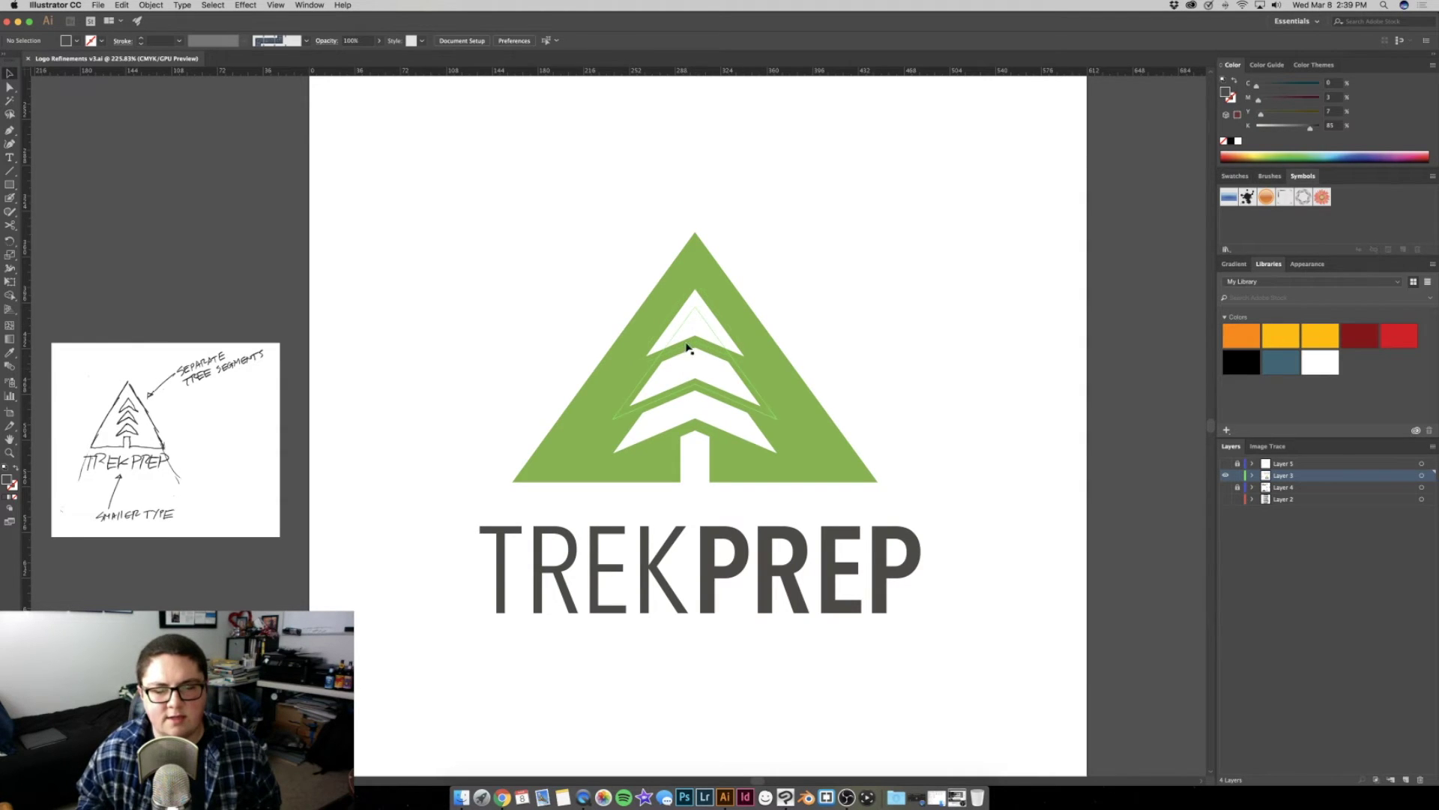
pyautogui.doubleClick(691, 418)
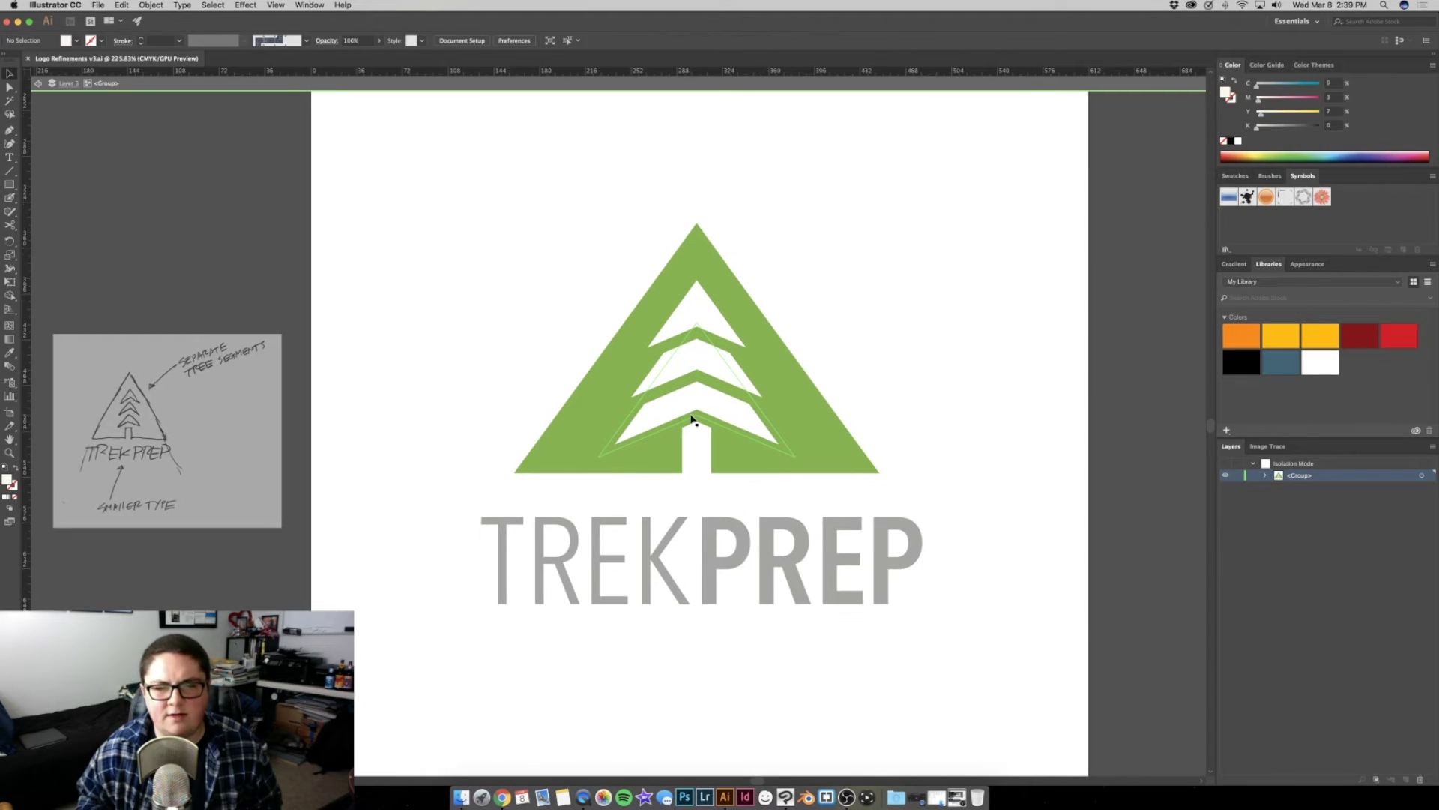
# Select the tree chevrons and trunk notch, then exit Isolation Mode and zoom out
pyautogui.click(714, 379)
pyautogui.keyDown('shift'); pyautogui.click(747, 425); pyautogui.keyUp('shift')
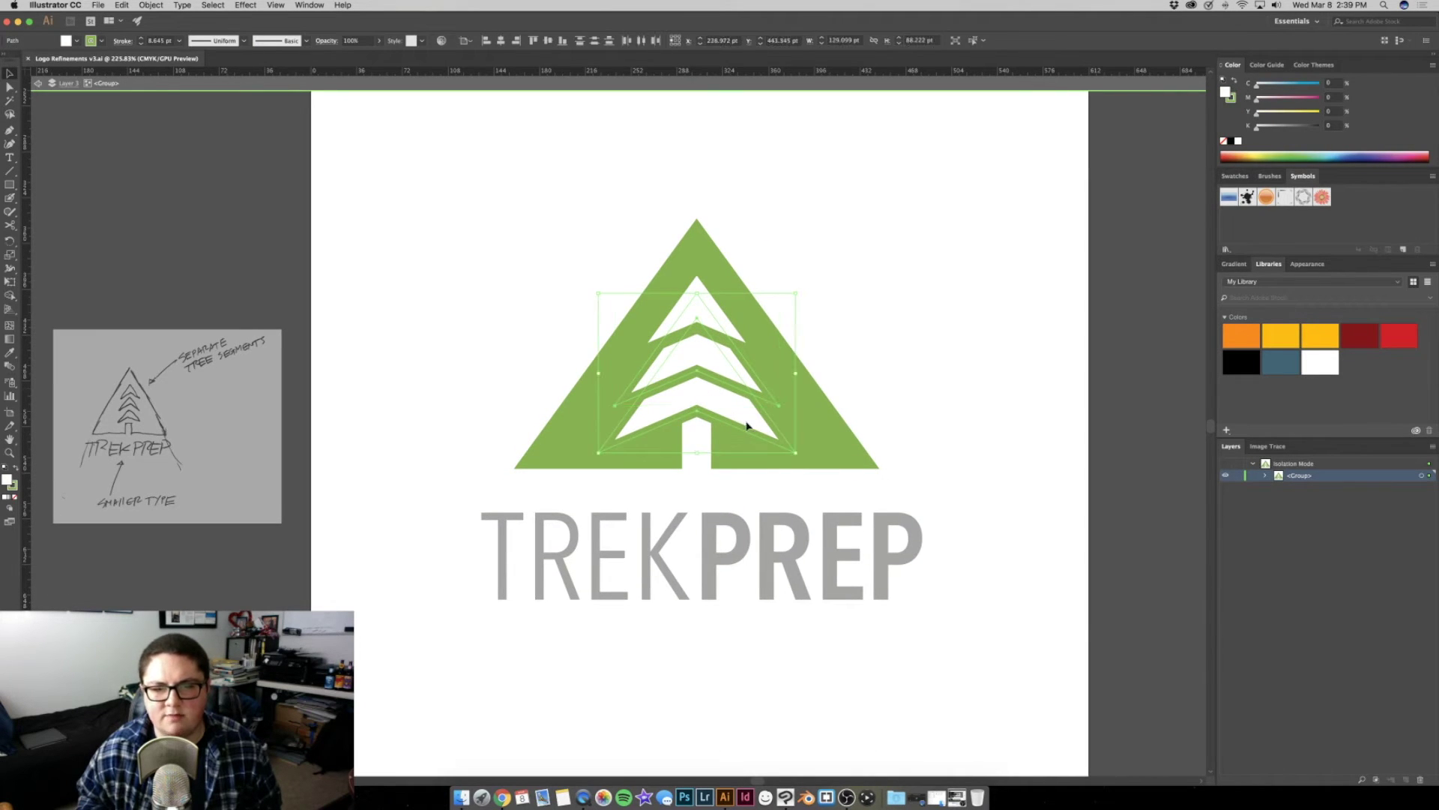
pyautogui.doubleClick(874, 306)
pyautogui.click(701, 448)
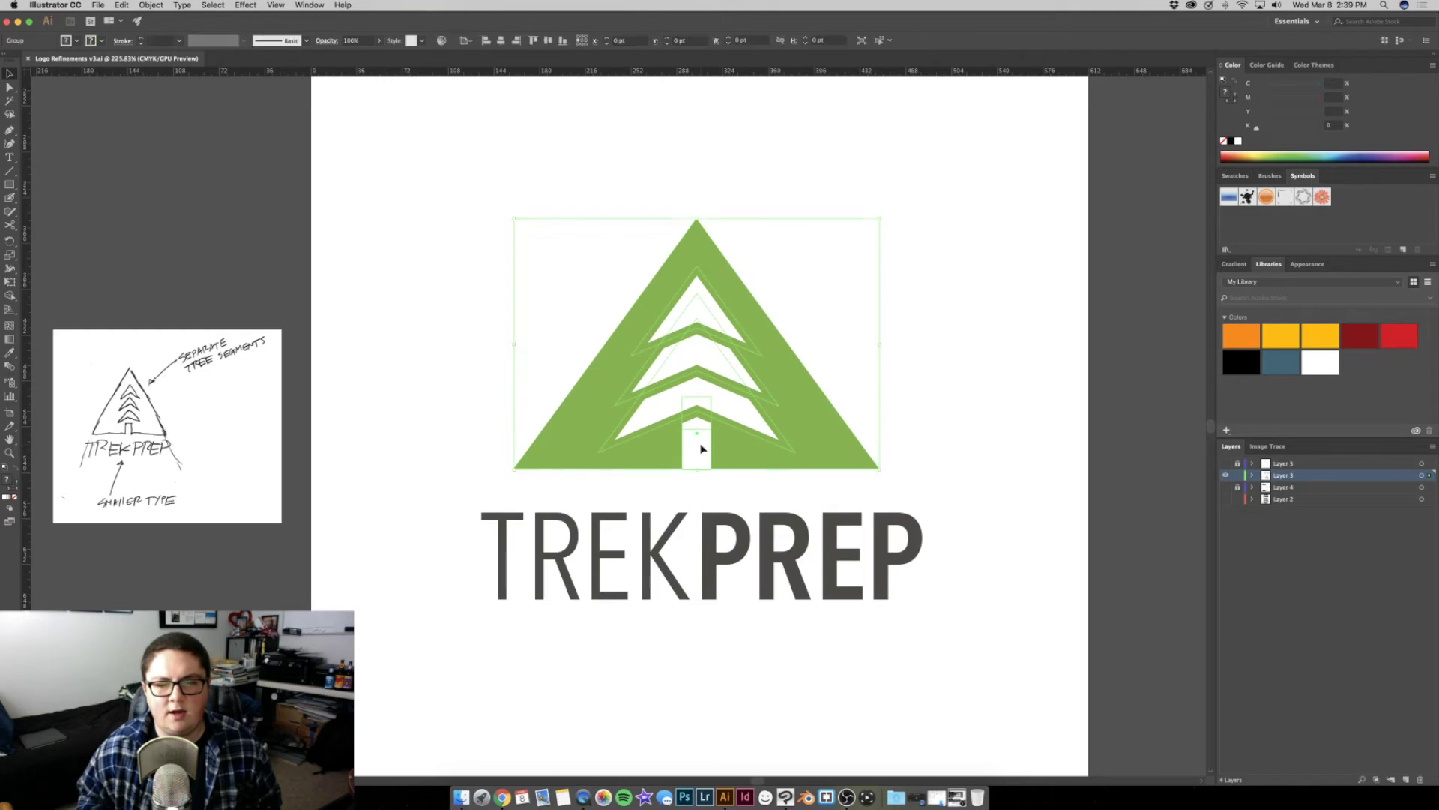
pyautogui.doubleClick(701, 448)
pyautogui.doubleClick(922, 407)
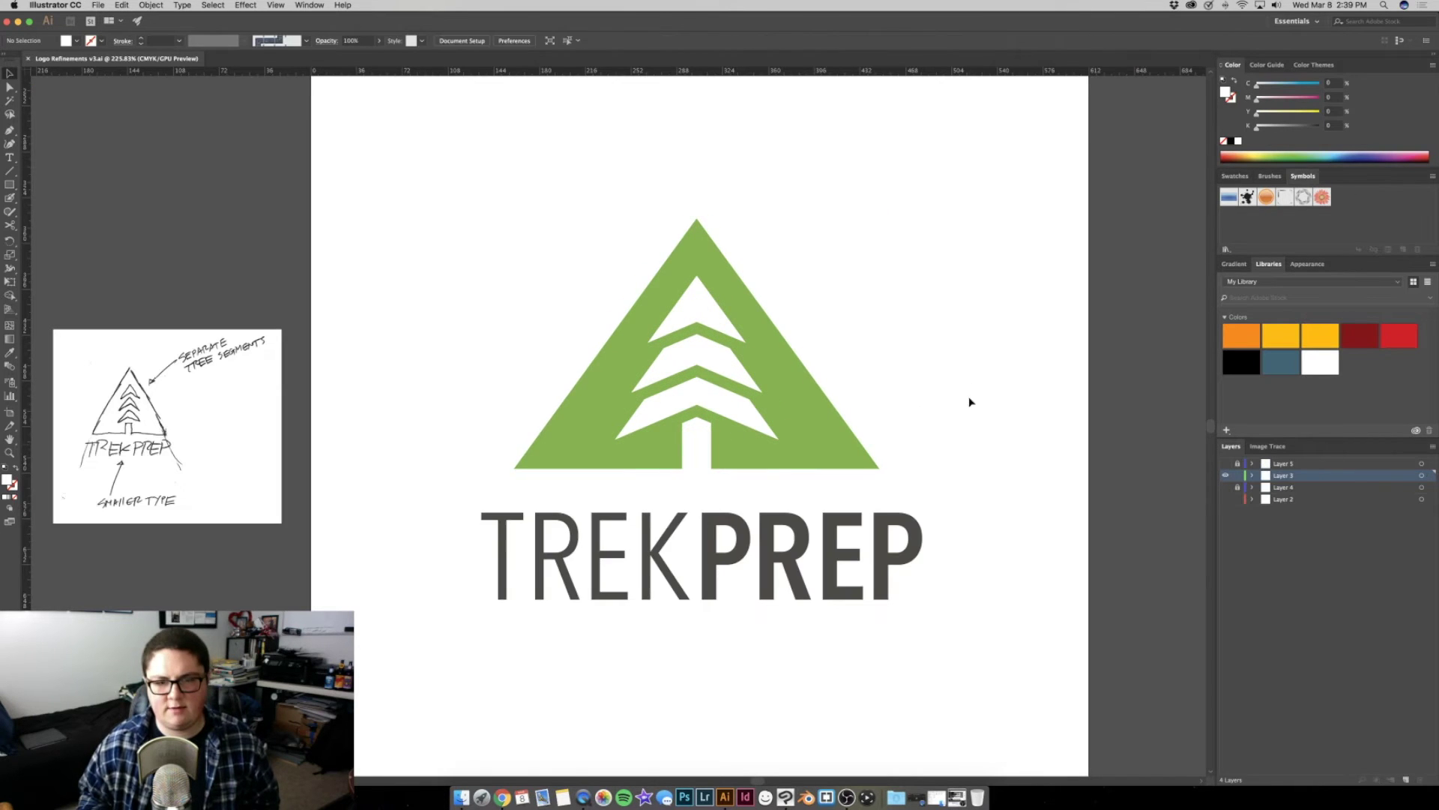
pyautogui.press('z')
pyautogui.moveTo(916, 401); pyautogui.dragTo(738, 458)
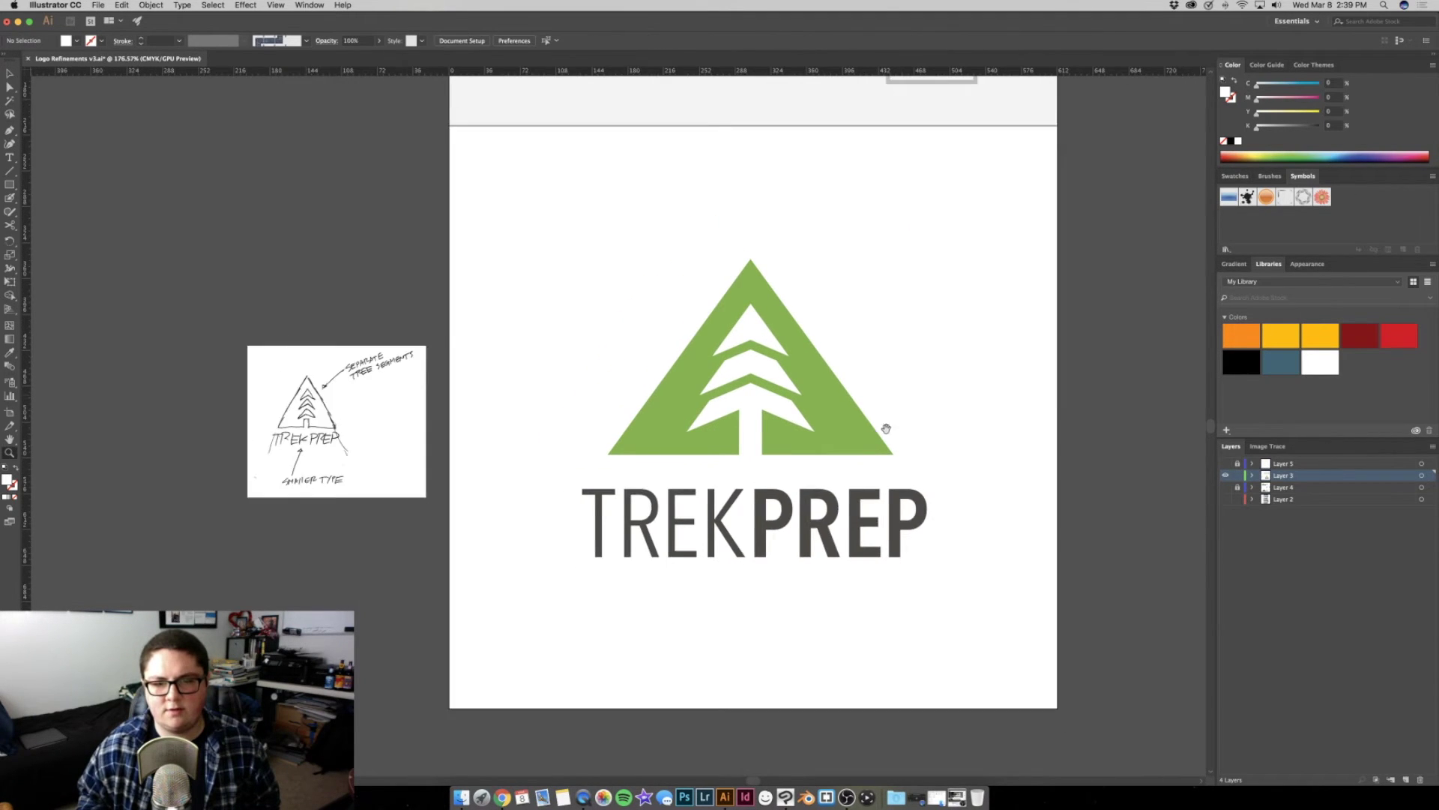
pyautogui.press('v')
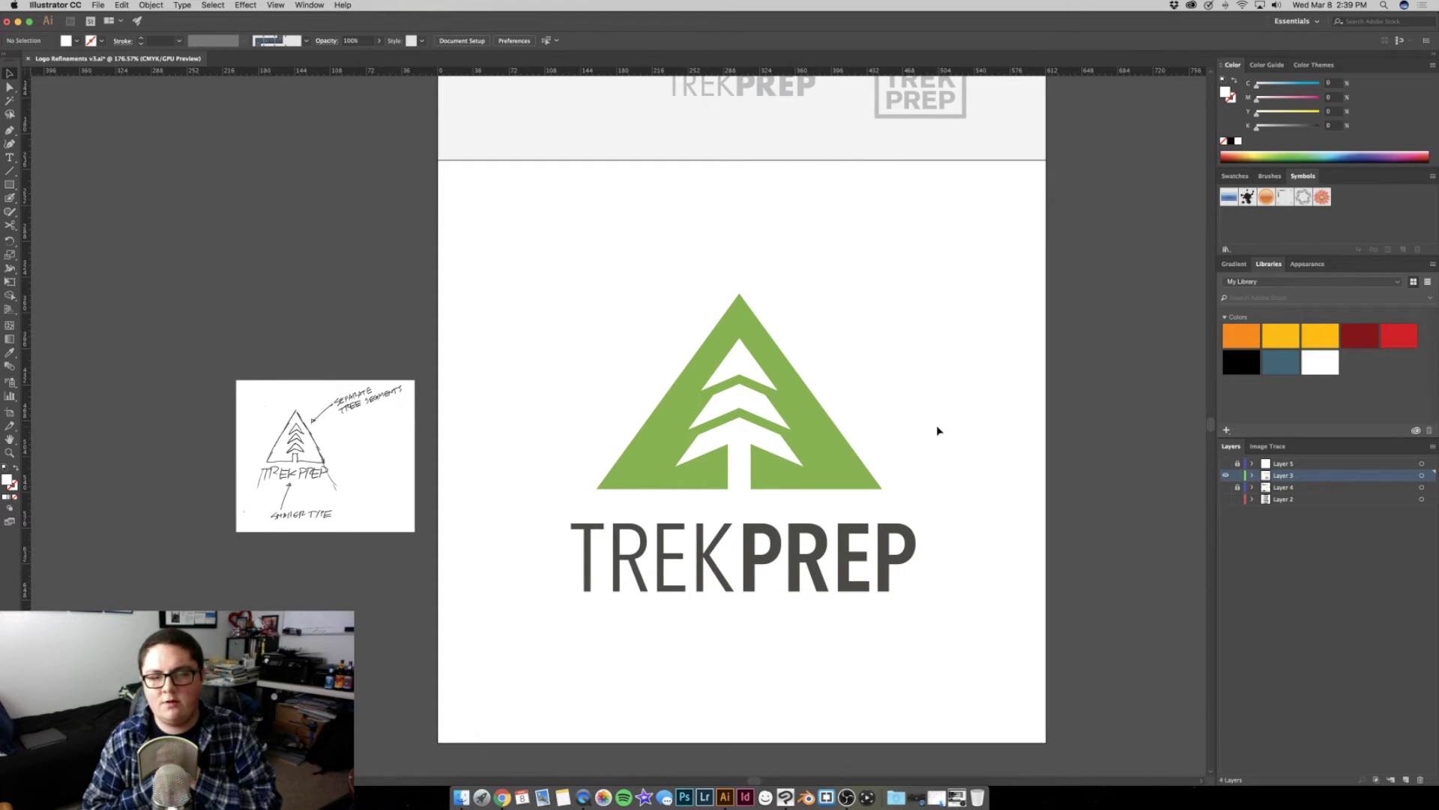
# Select all the logo artwork and drag a duplicate off to the right of the artboard
pyautogui.press('z')
pyautogui.keyDown('alt'); pyautogui.click(845, 389); pyautogui.keyUp('alt')
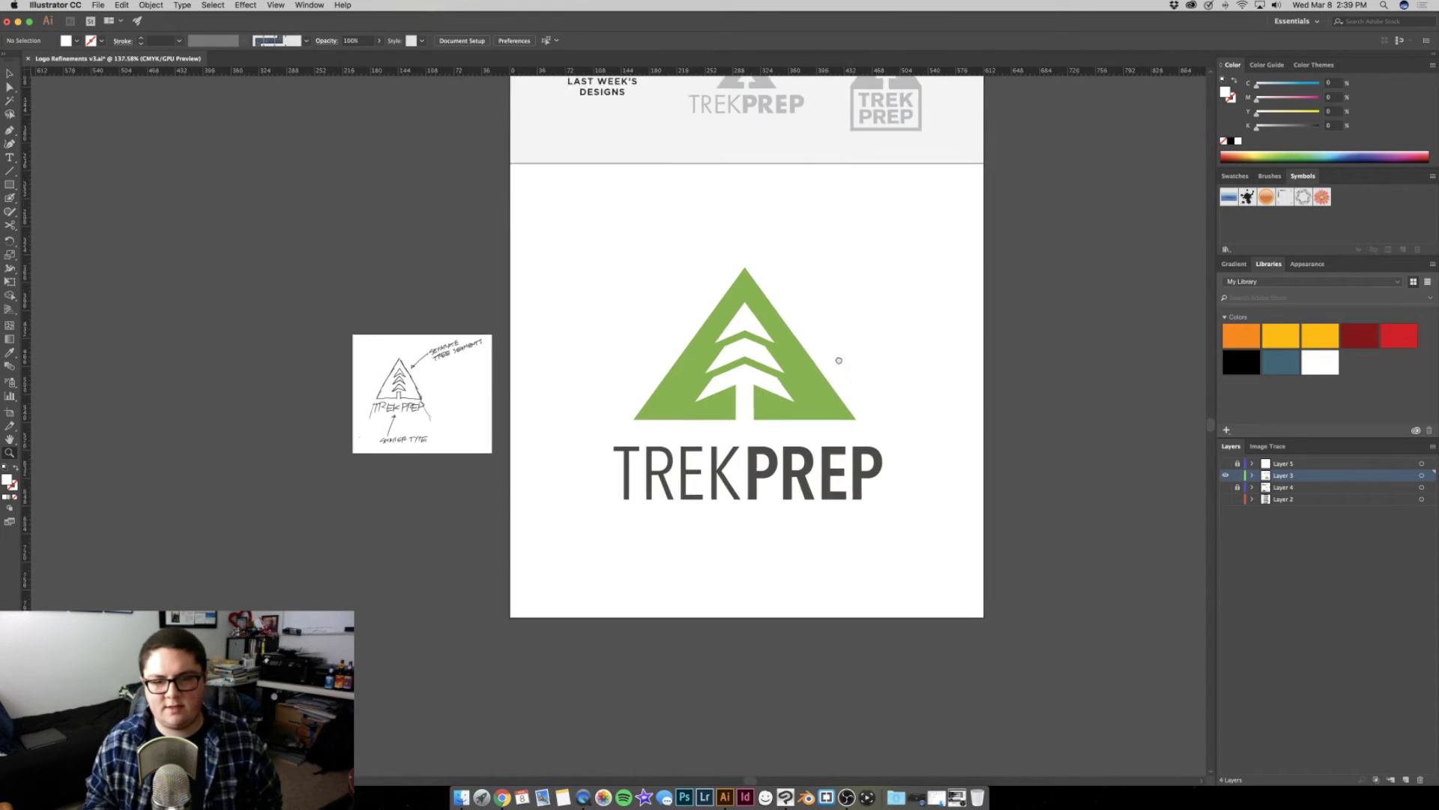
pyautogui.moveTo(838, 361); pyautogui.dragTo(910, 386)
pyautogui.press('v')
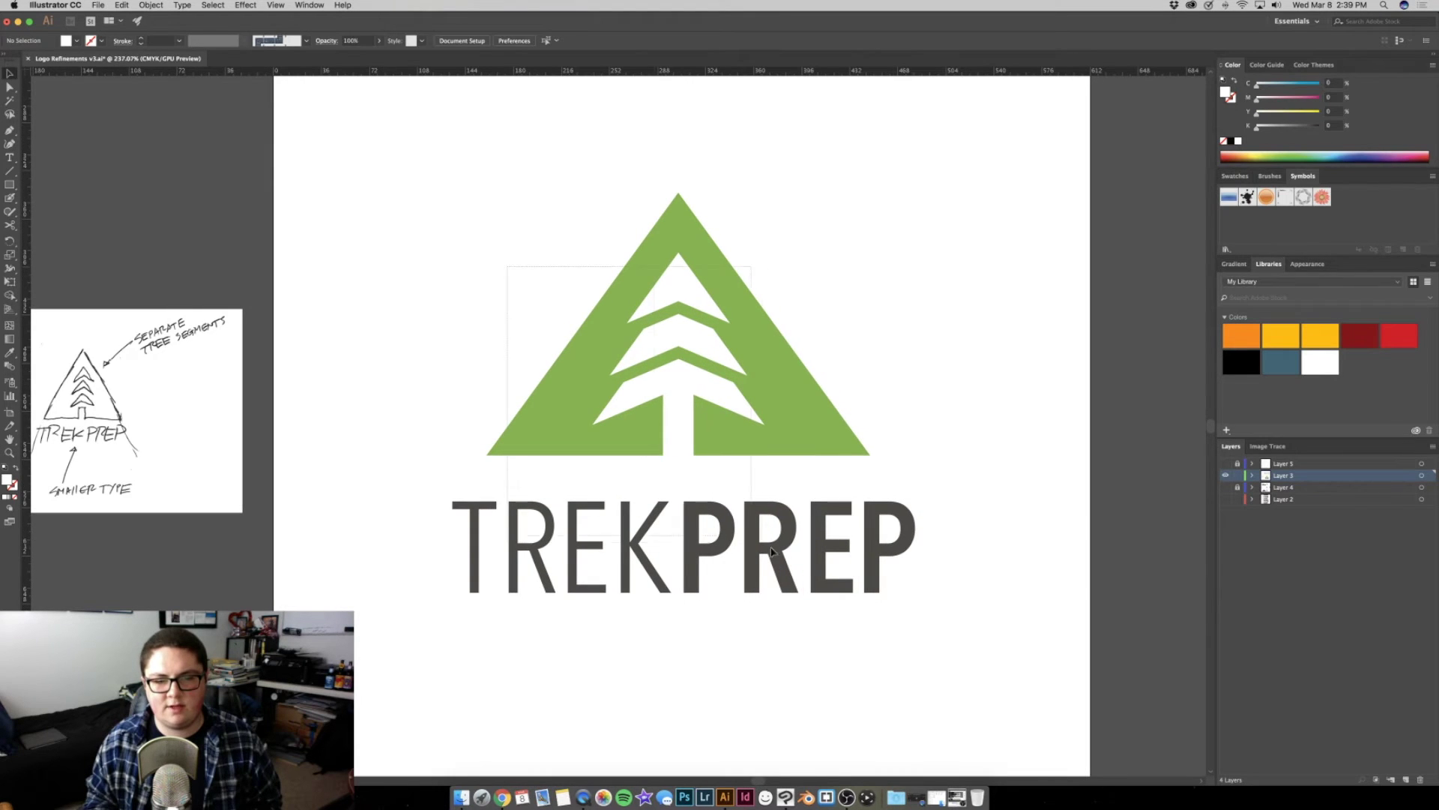
pyautogui.hotkey('ctrl', 'a')
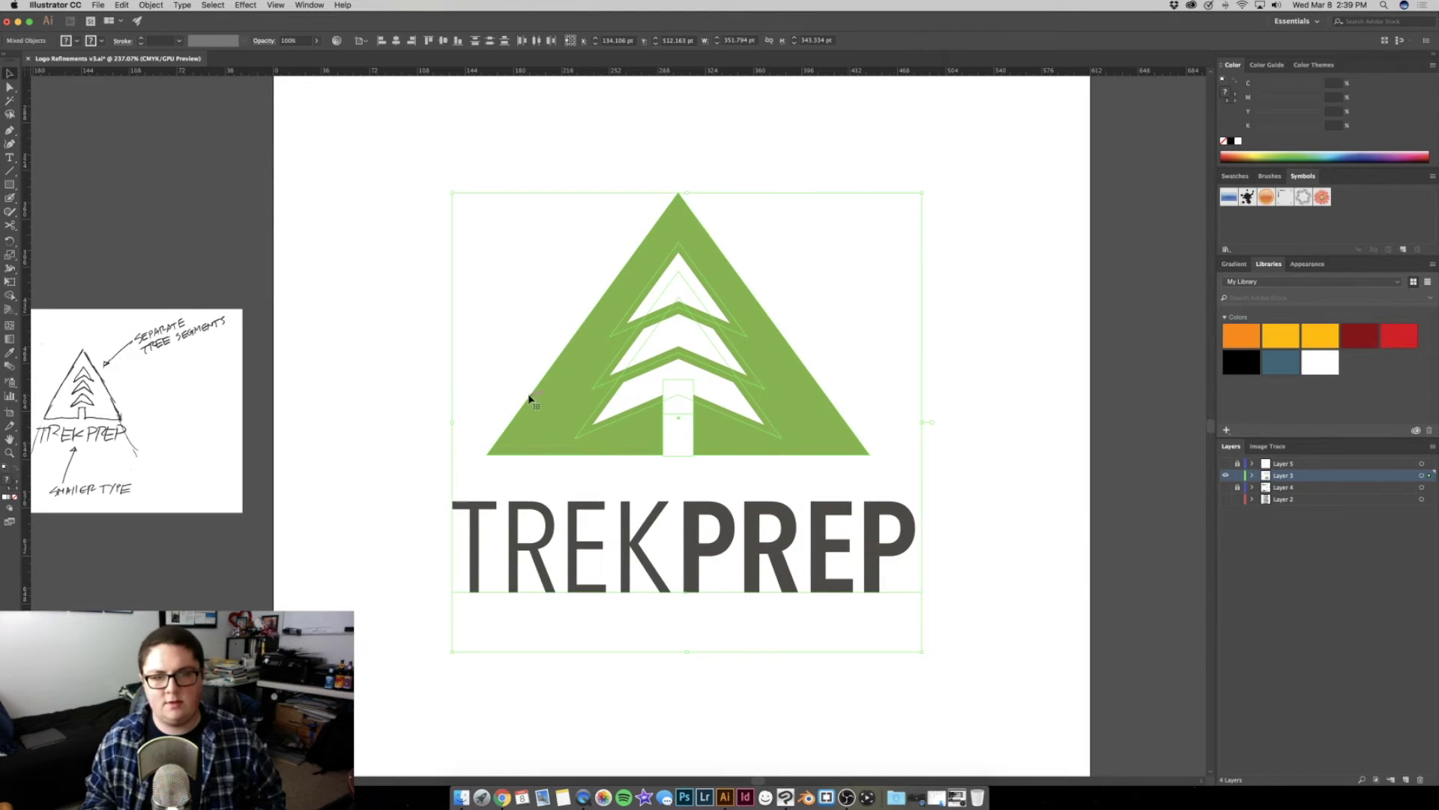
pyautogui.moveTo(530, 398); pyautogui.dragTo(1055, 398)
pyautogui.scroll(-2, 726, 415)
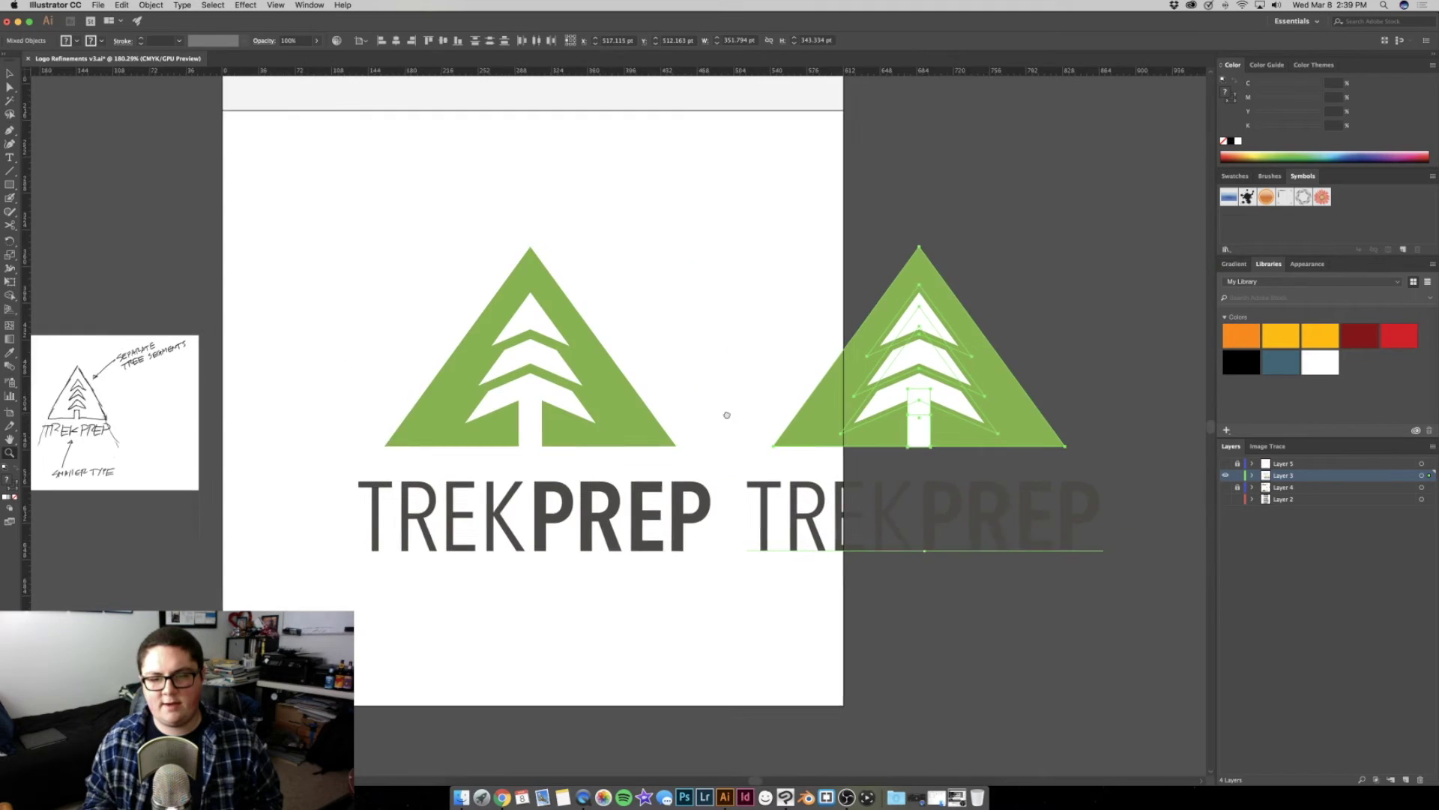
pyautogui.scroll(-1, 727, 414)
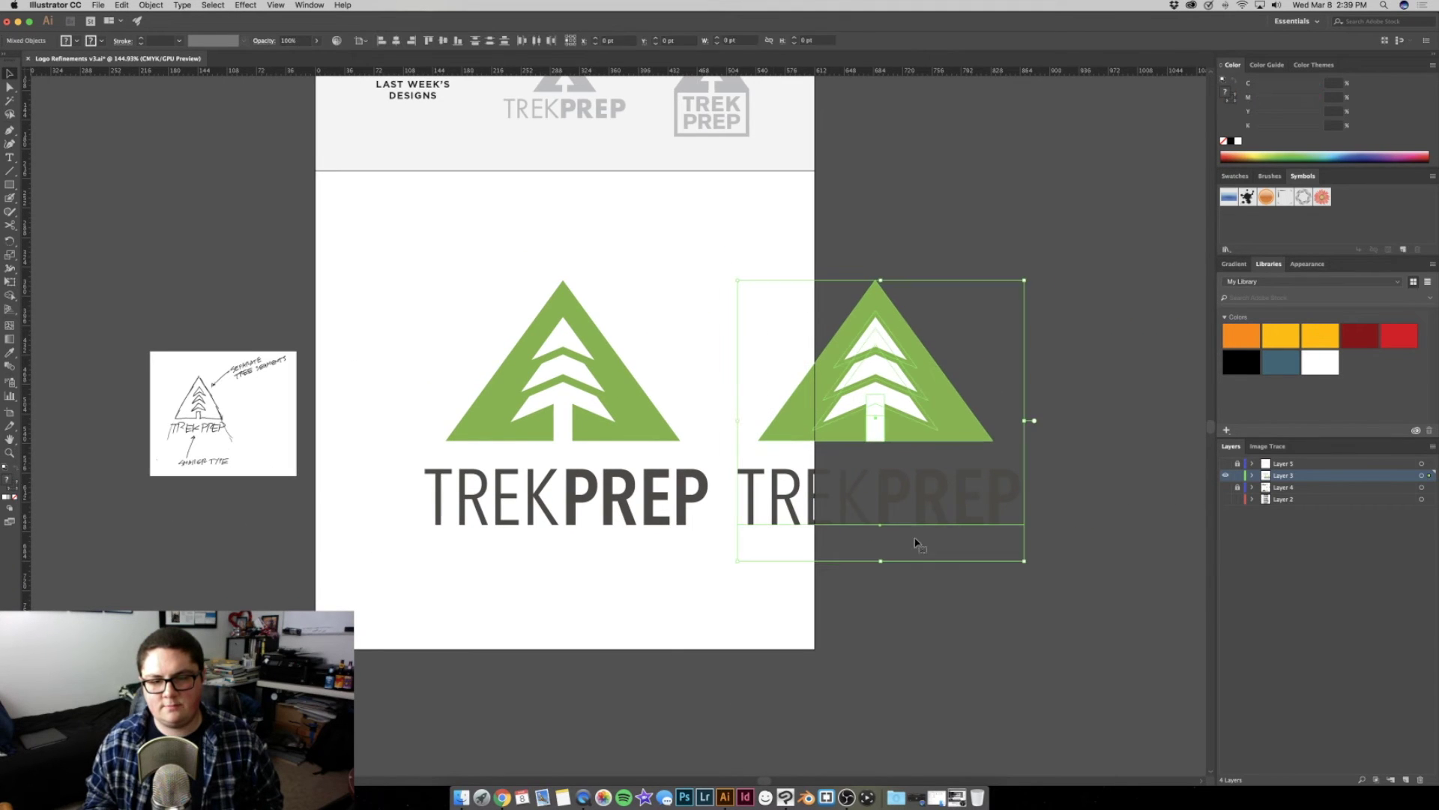
pyautogui.moveTo(844, 403); pyautogui.dragTo(1050, 404)
pyautogui.hotkey('ctrl', 'shift', 'a')
pyautogui.scroll(-1, 872, 372)
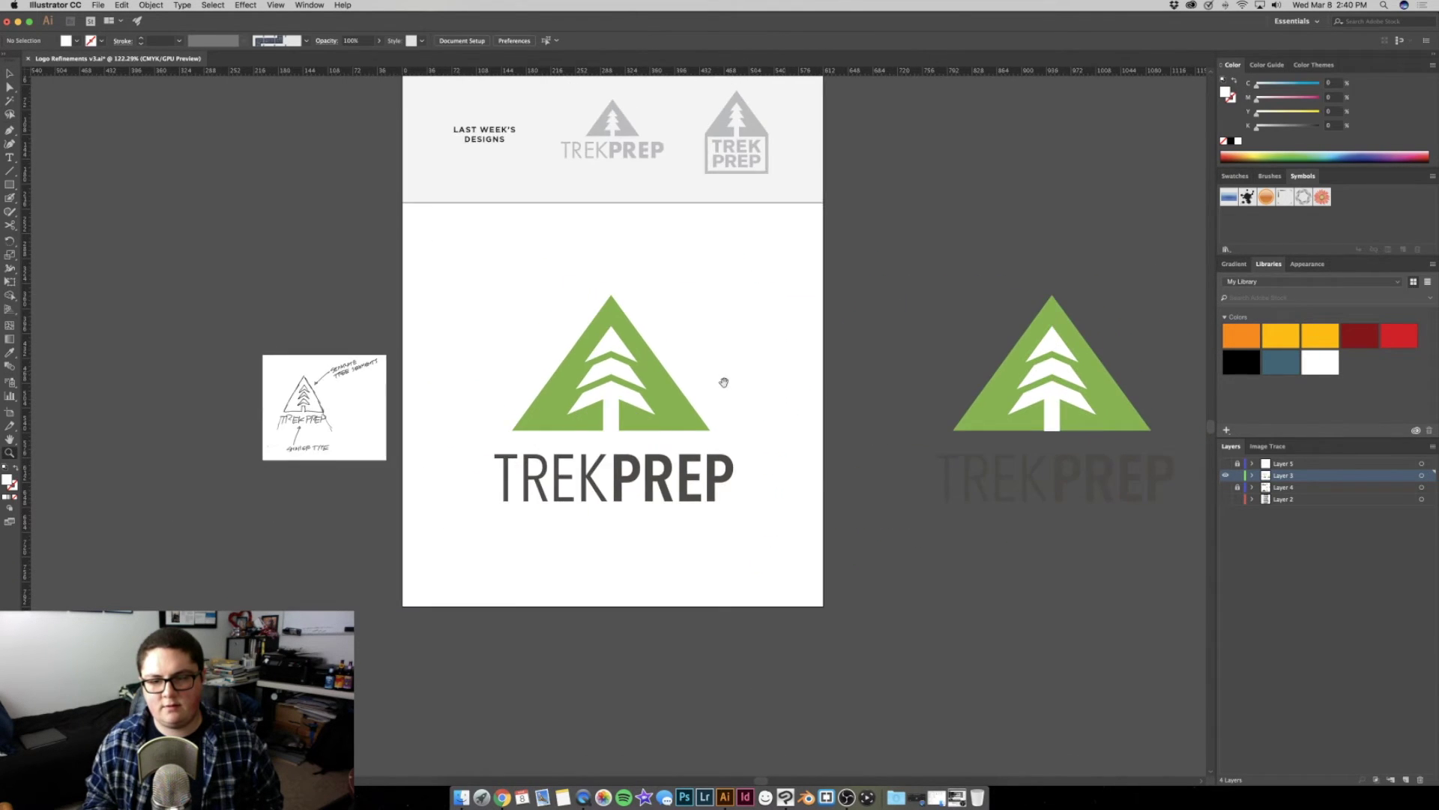
pyautogui.moveTo(724, 382); pyautogui.dragTo(872, 389)
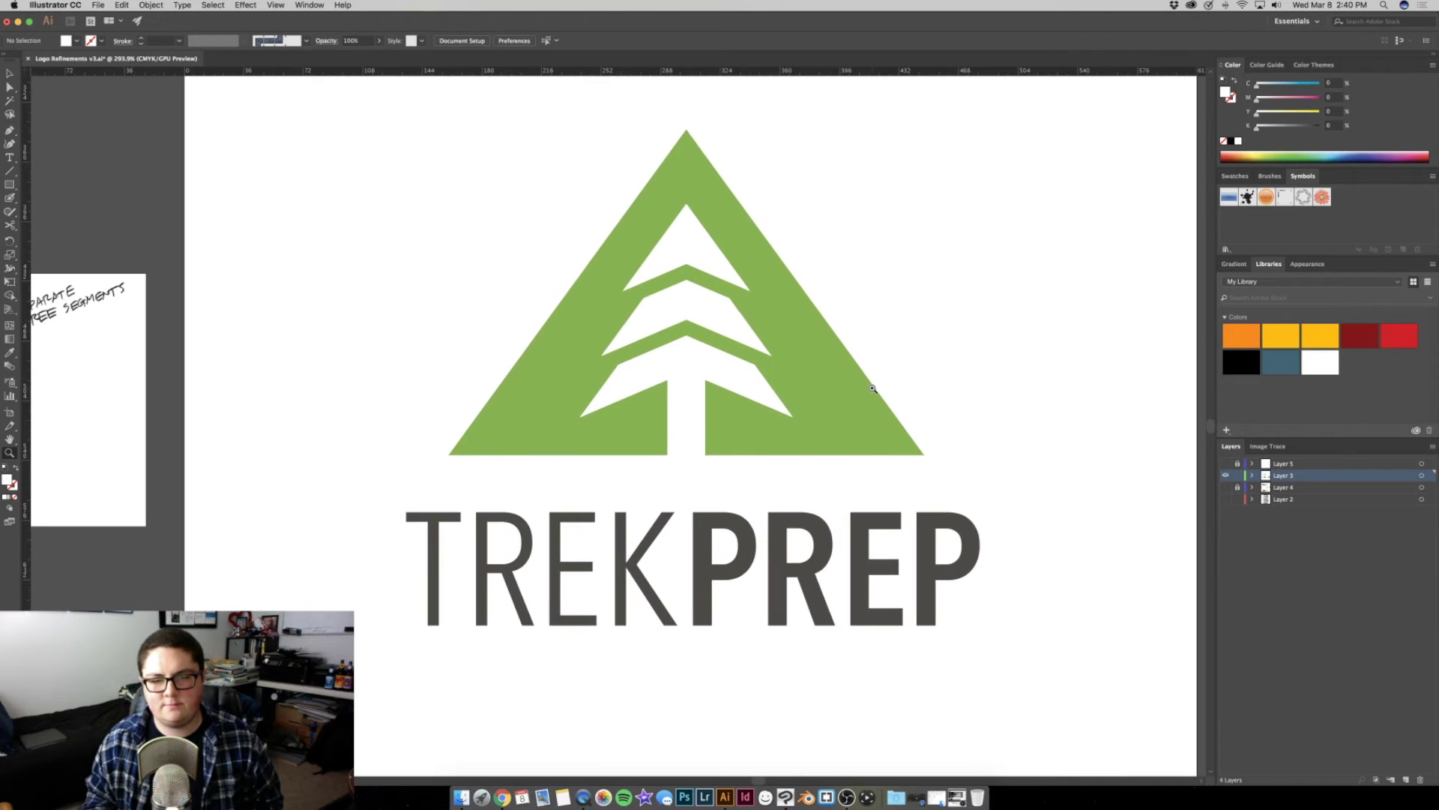
pyautogui.keyDown('alt'); pyautogui.click(931, 395); pyautogui.keyUp('alt')
pyautogui.click(659, 517)
pyautogui.press('i')
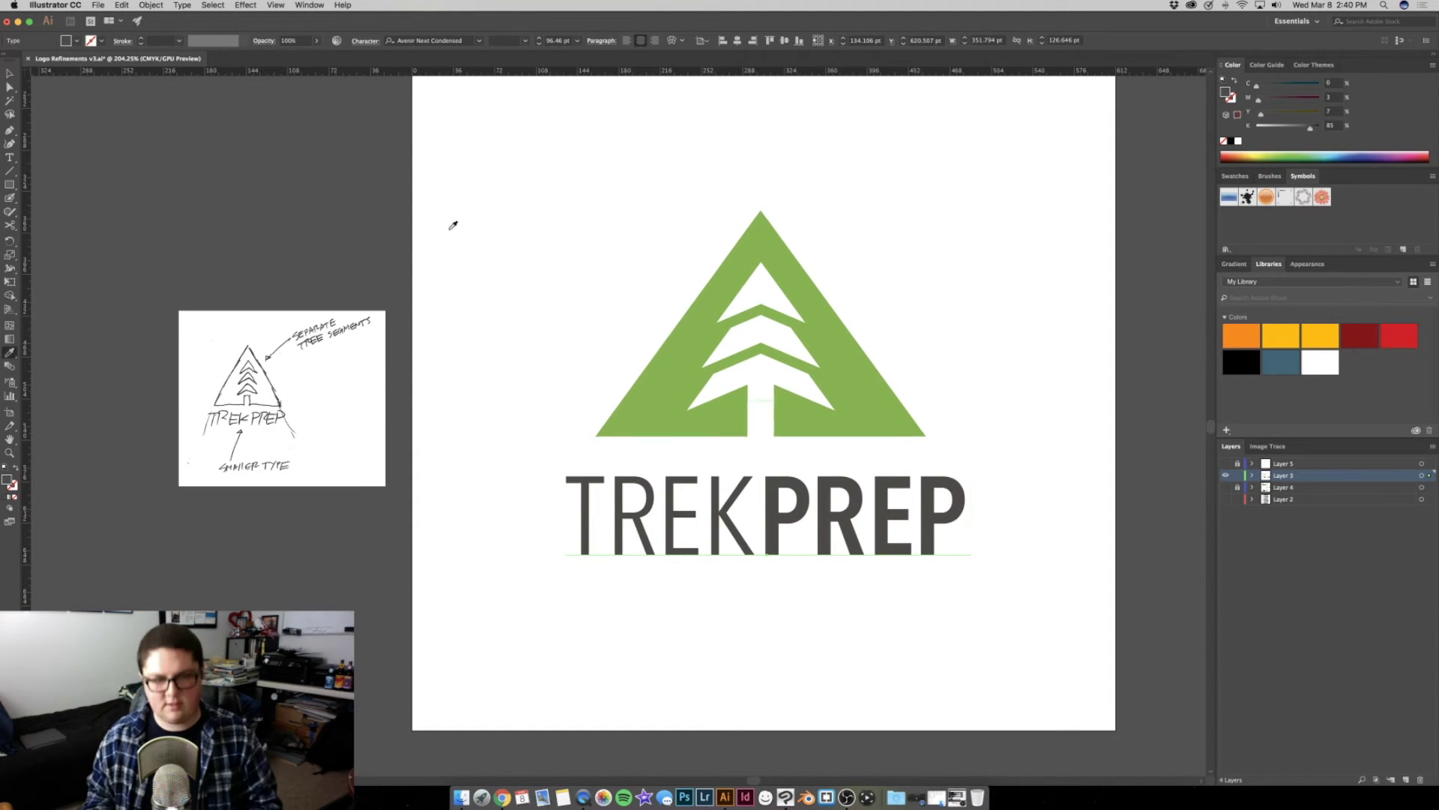
pyautogui.keyDown('ctrl'); pyautogui.click(525, 210); pyautogui.keyUp('ctrl')
pyautogui.press('z')
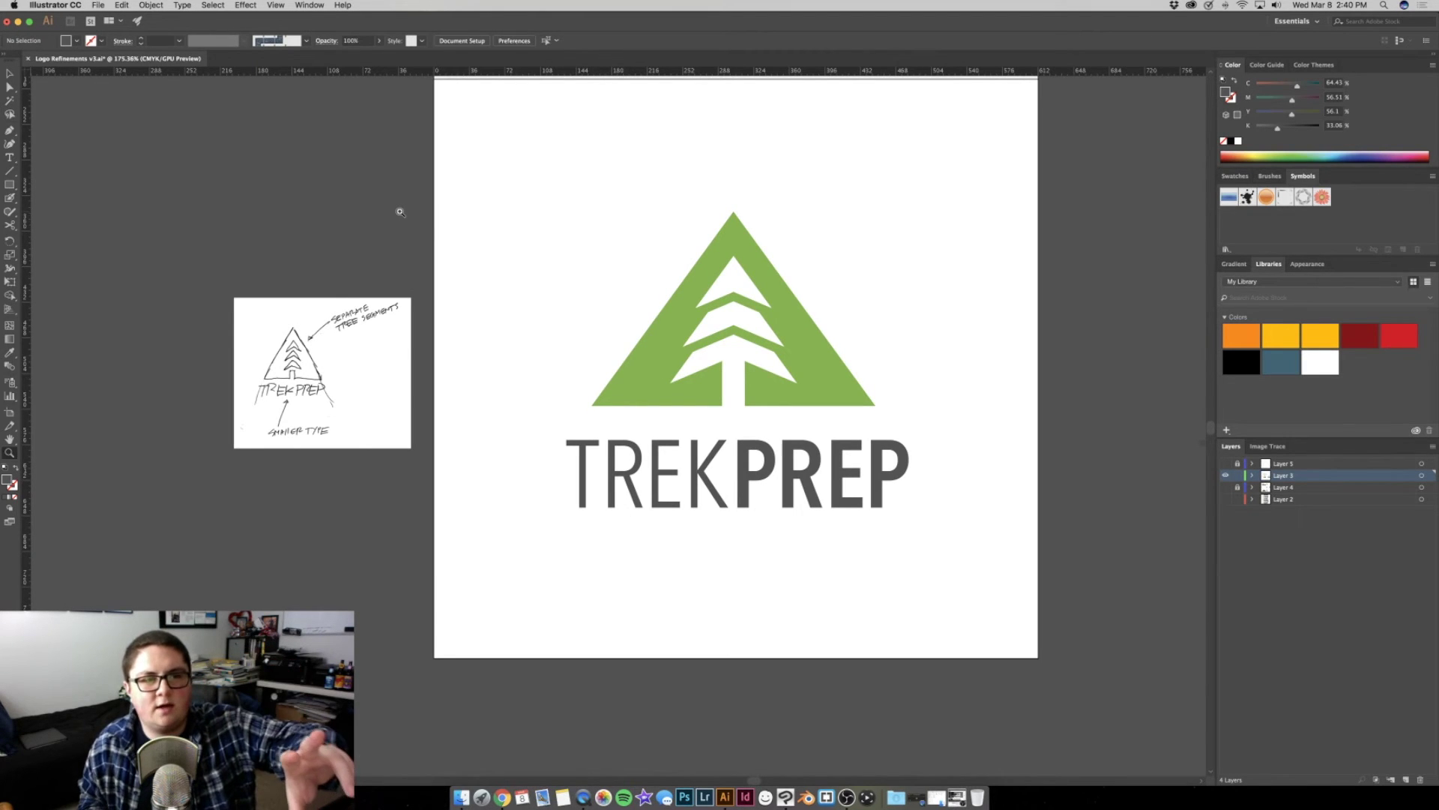
pyautogui.click(9, 75)
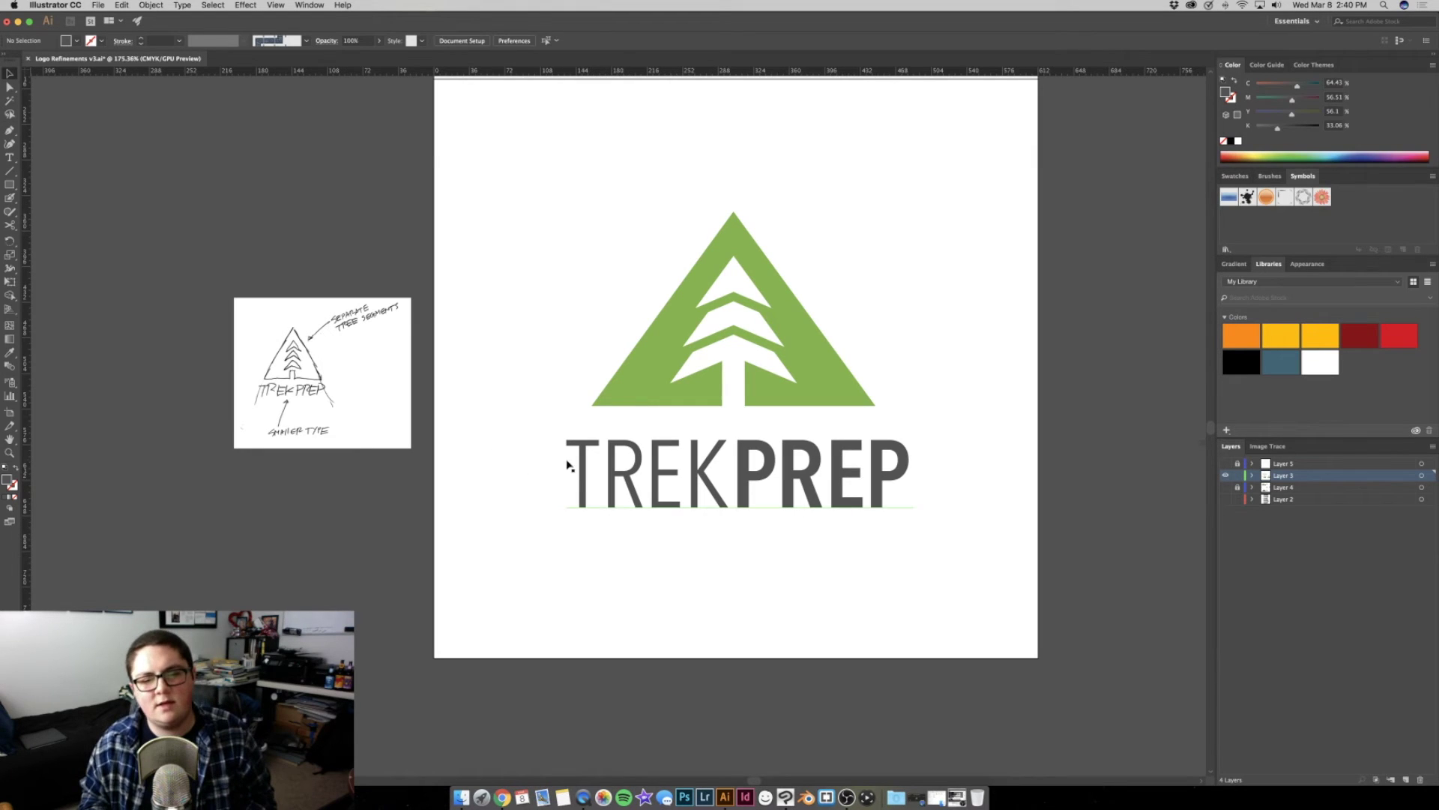
pyautogui.click(536, 470)
pyautogui.click(506, 453)
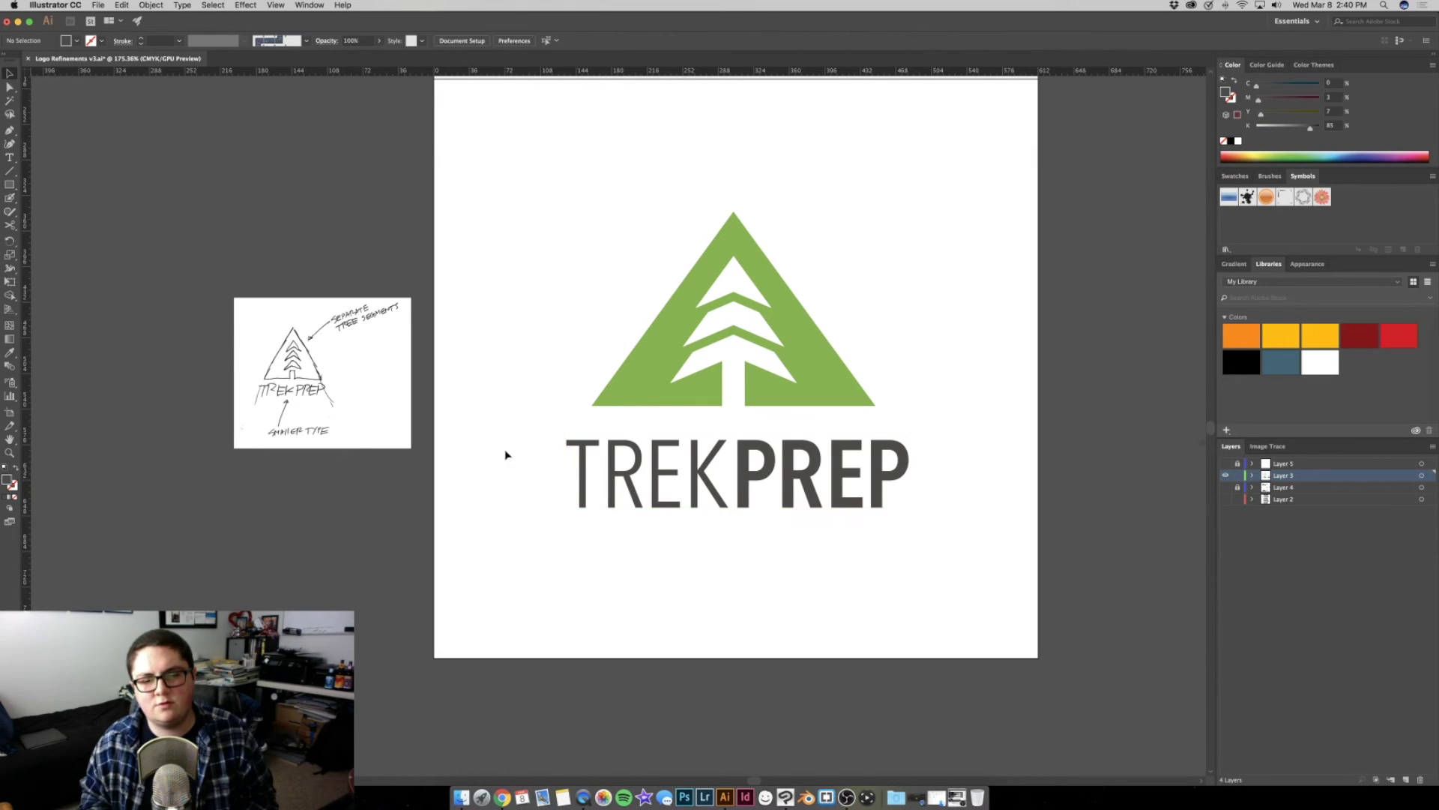
pyautogui.click(842, 502)
pyautogui.click(486, 241)
pyautogui.press('super+z')
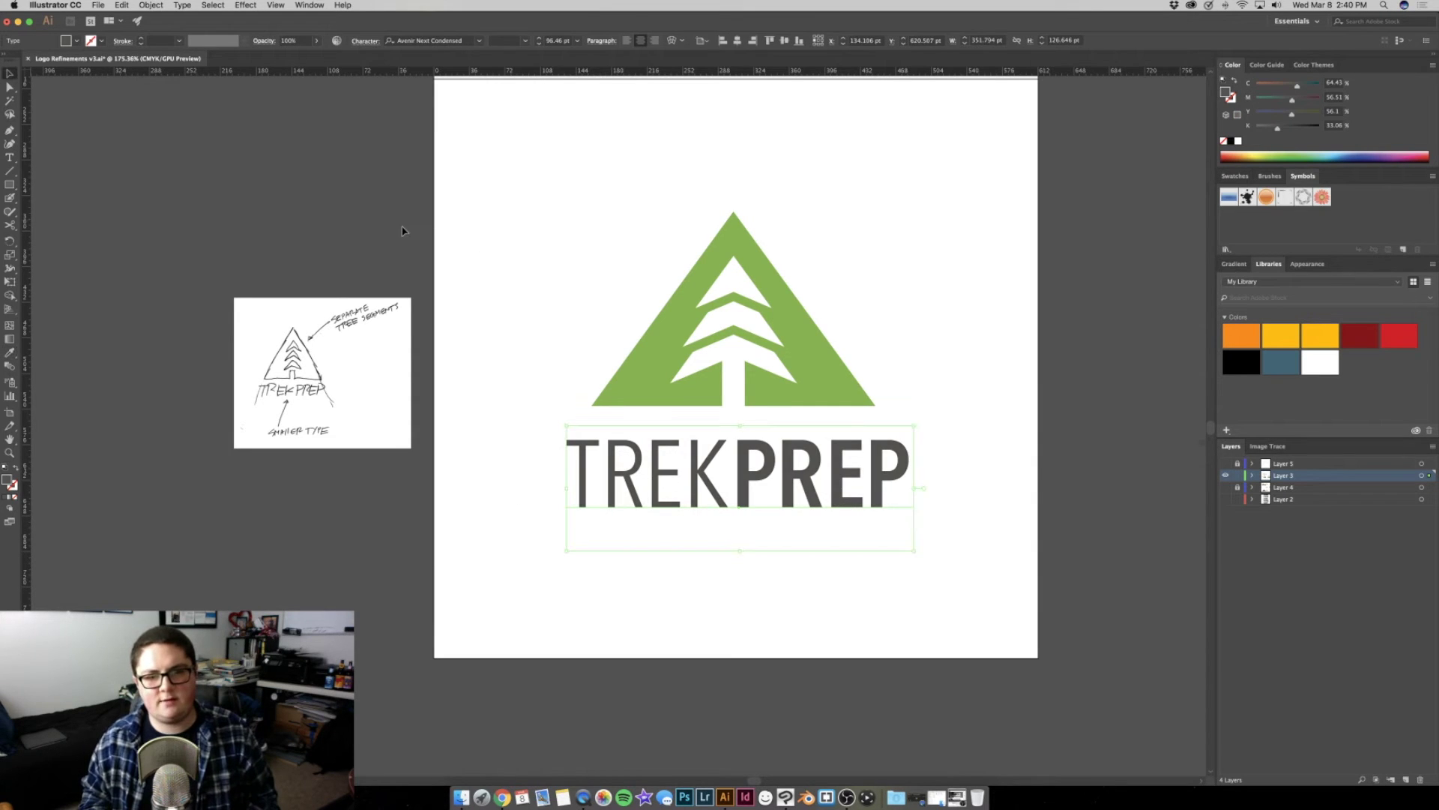
# Try cyan 0% on the wordmark fill, then cancel the change
pyautogui.doubleClick(6, 479)
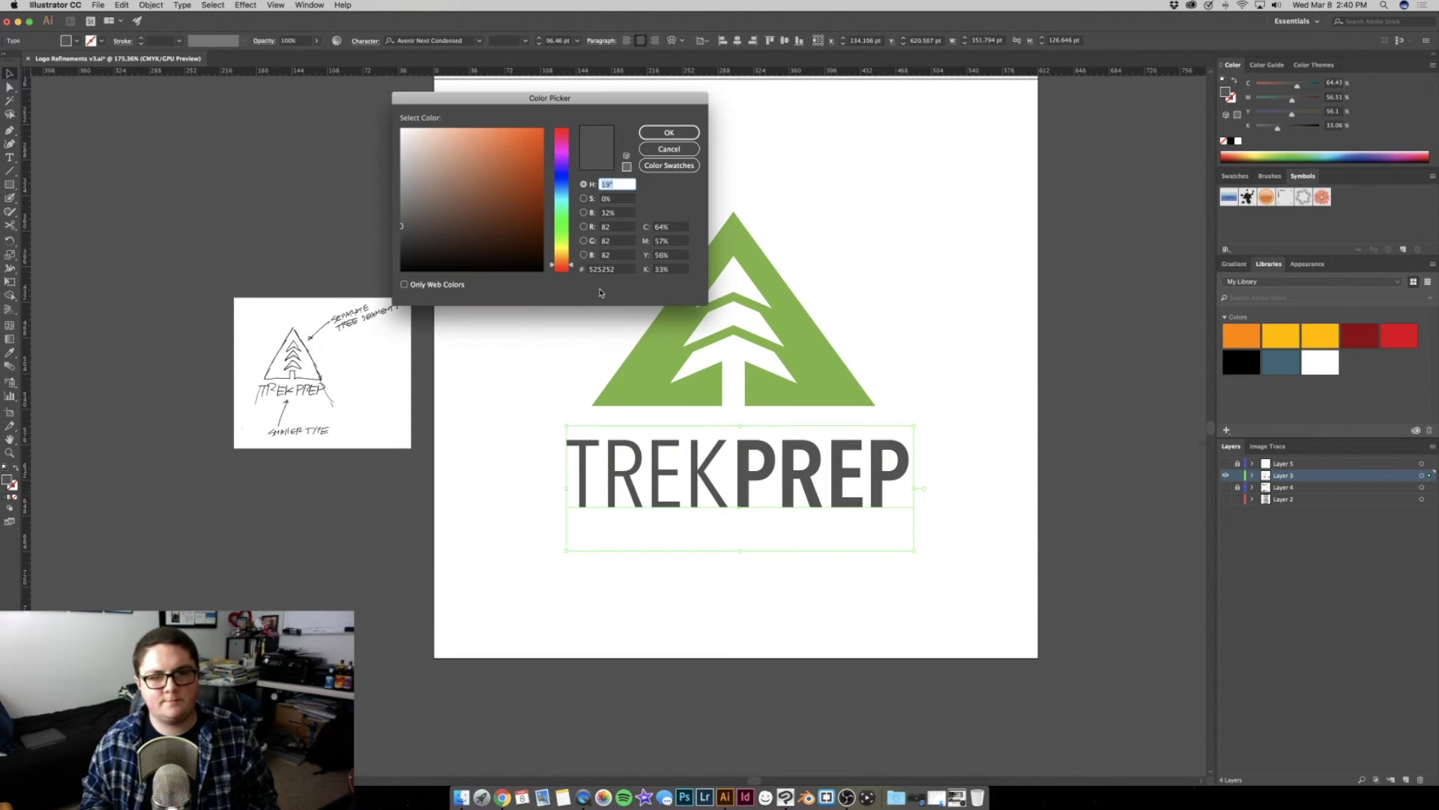
pyautogui.click(661, 227)
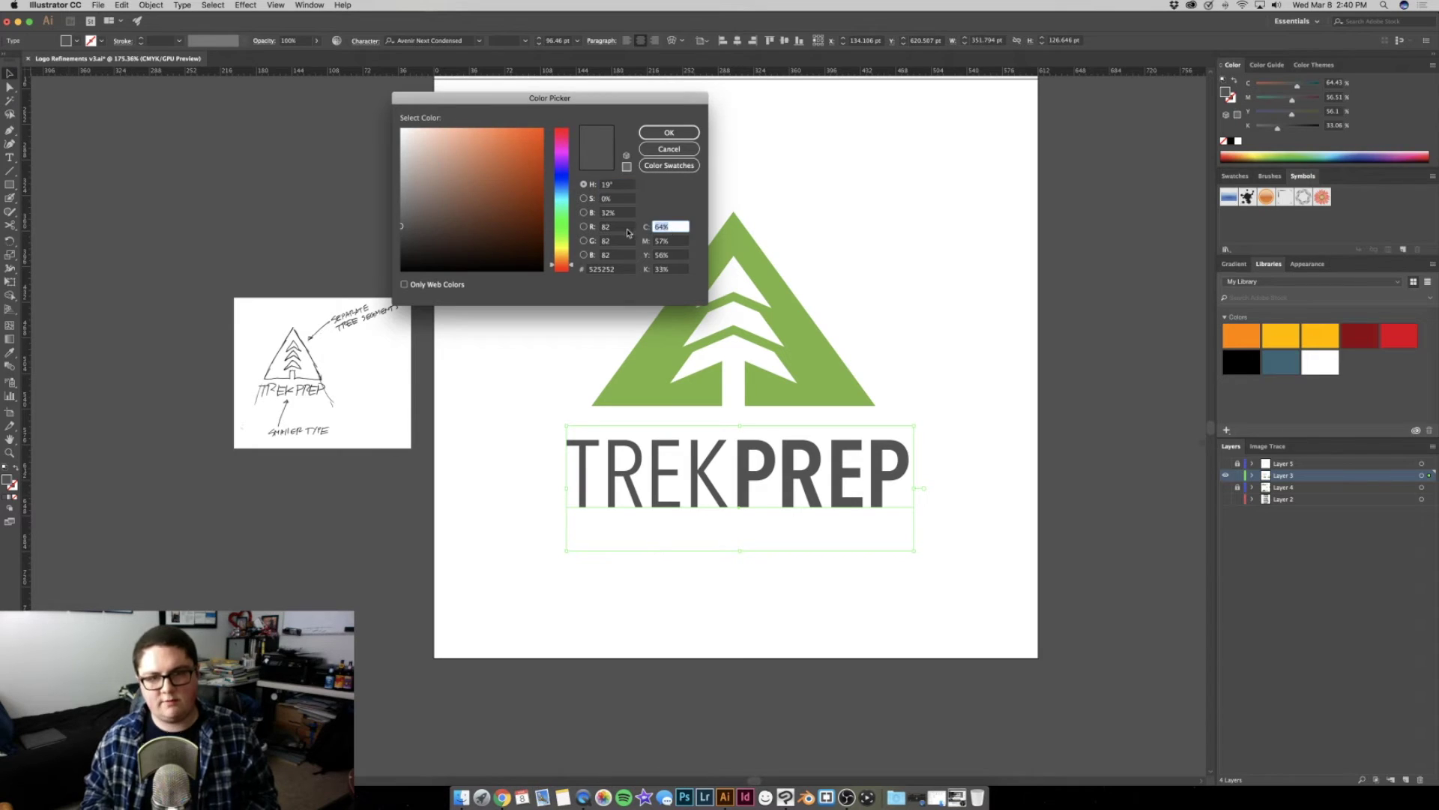
pyautogui.write('0')
pyautogui.press('Tab')
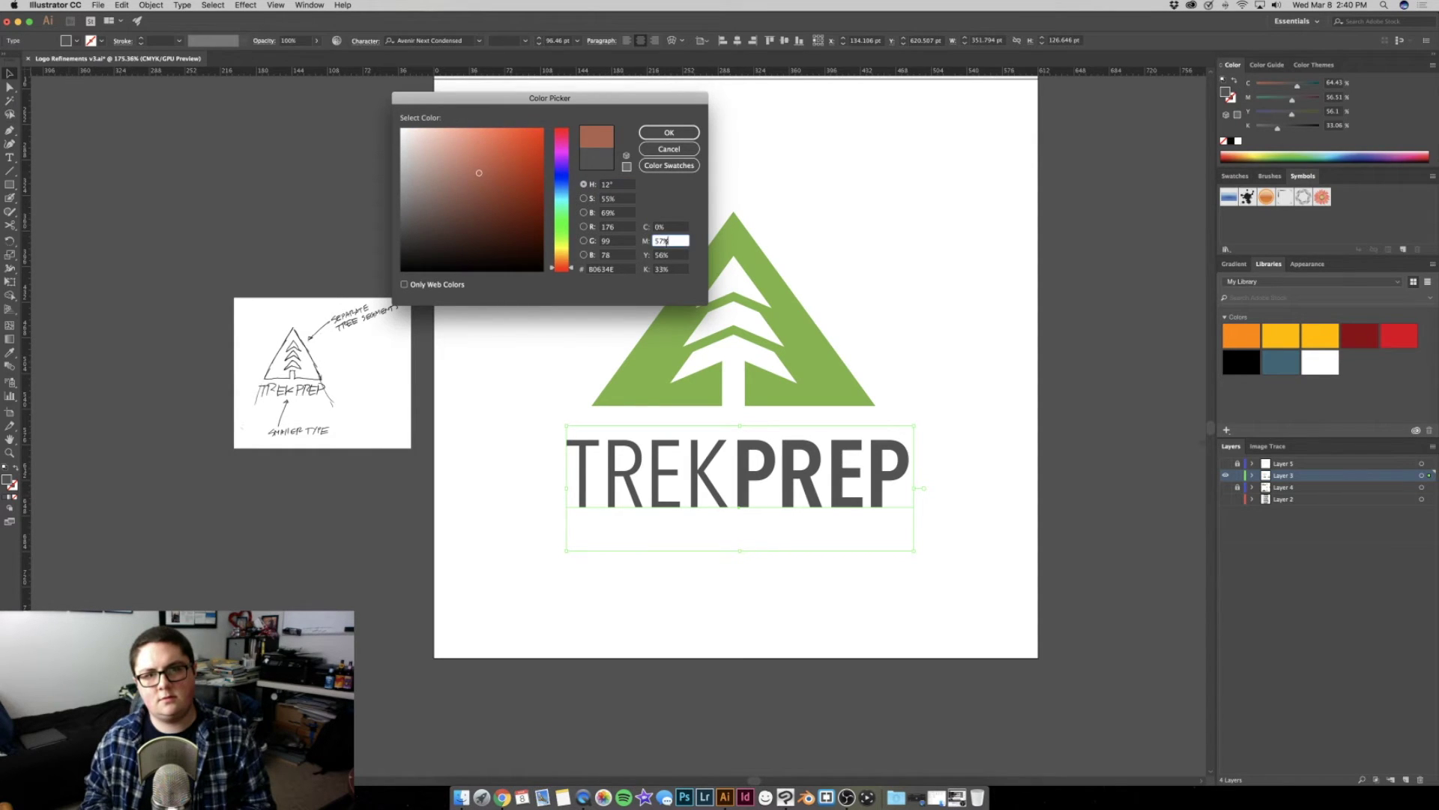
pyautogui.press('Escape')
pyautogui.click(517, 482)
# Set the wordmark fill's cyan to 1%, giving warm gray 4B4947
pyautogui.click(569, 487)
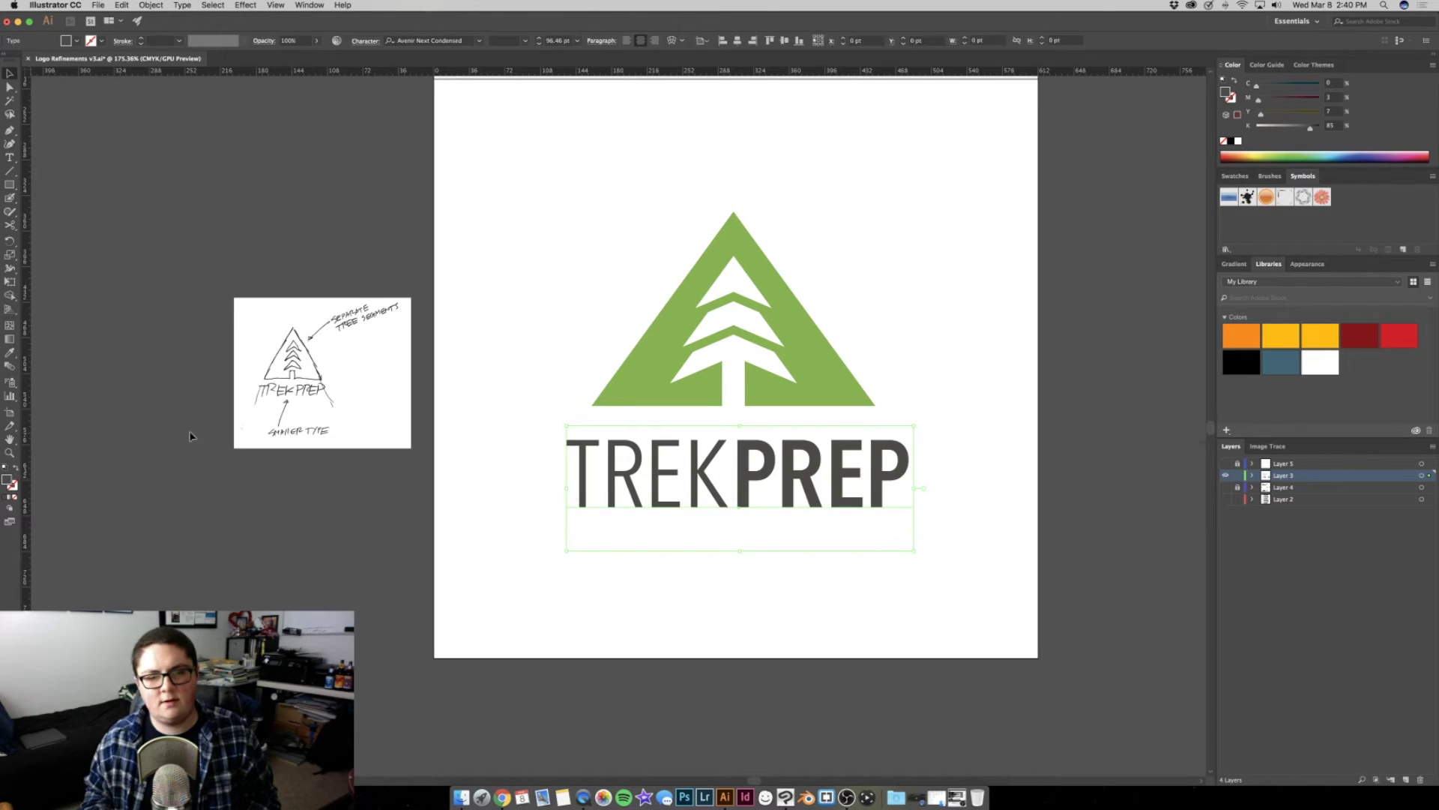
pyautogui.doubleClick(7, 482)
pyautogui.doubleClick(656, 227)
pyautogui.write('1')
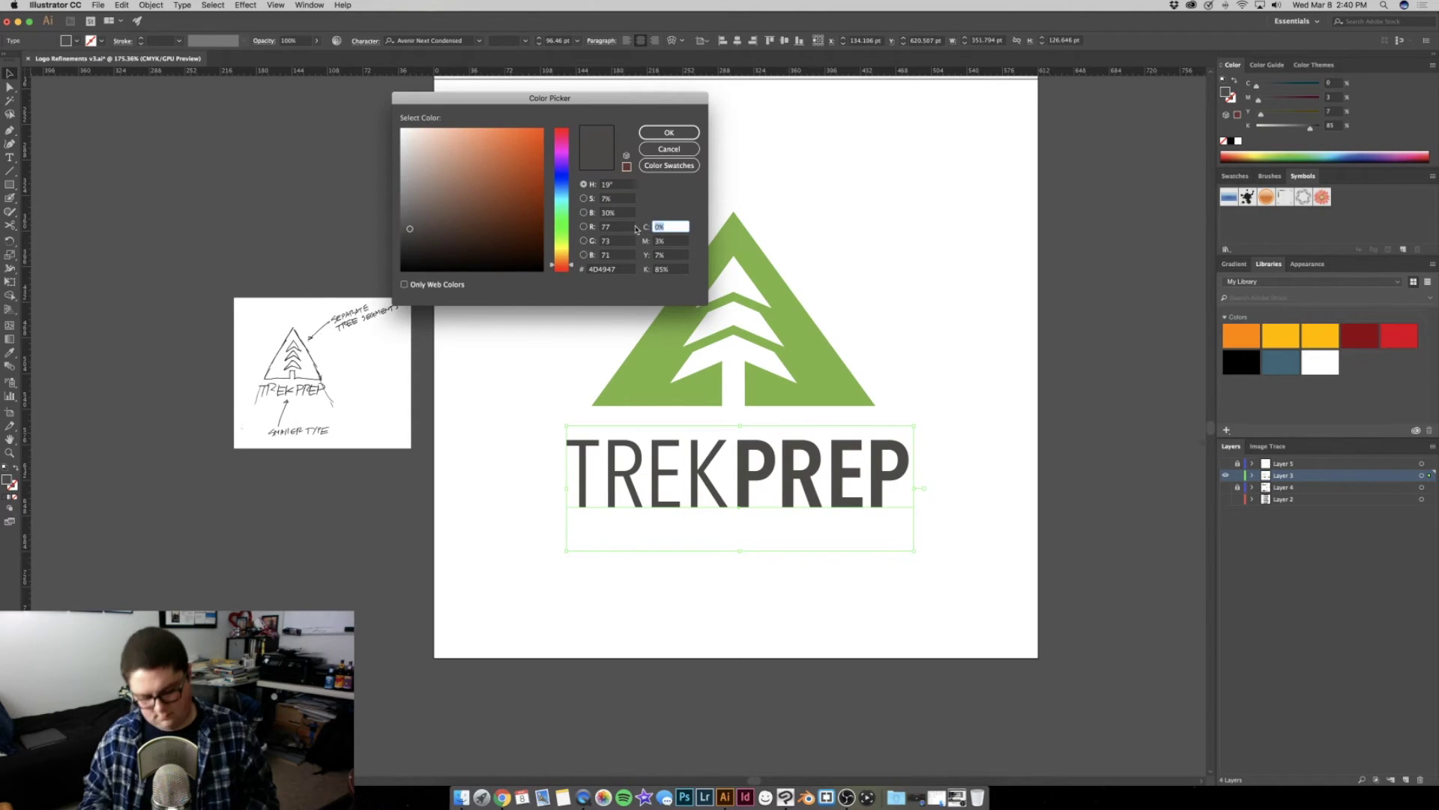
pyautogui.click(667, 241)
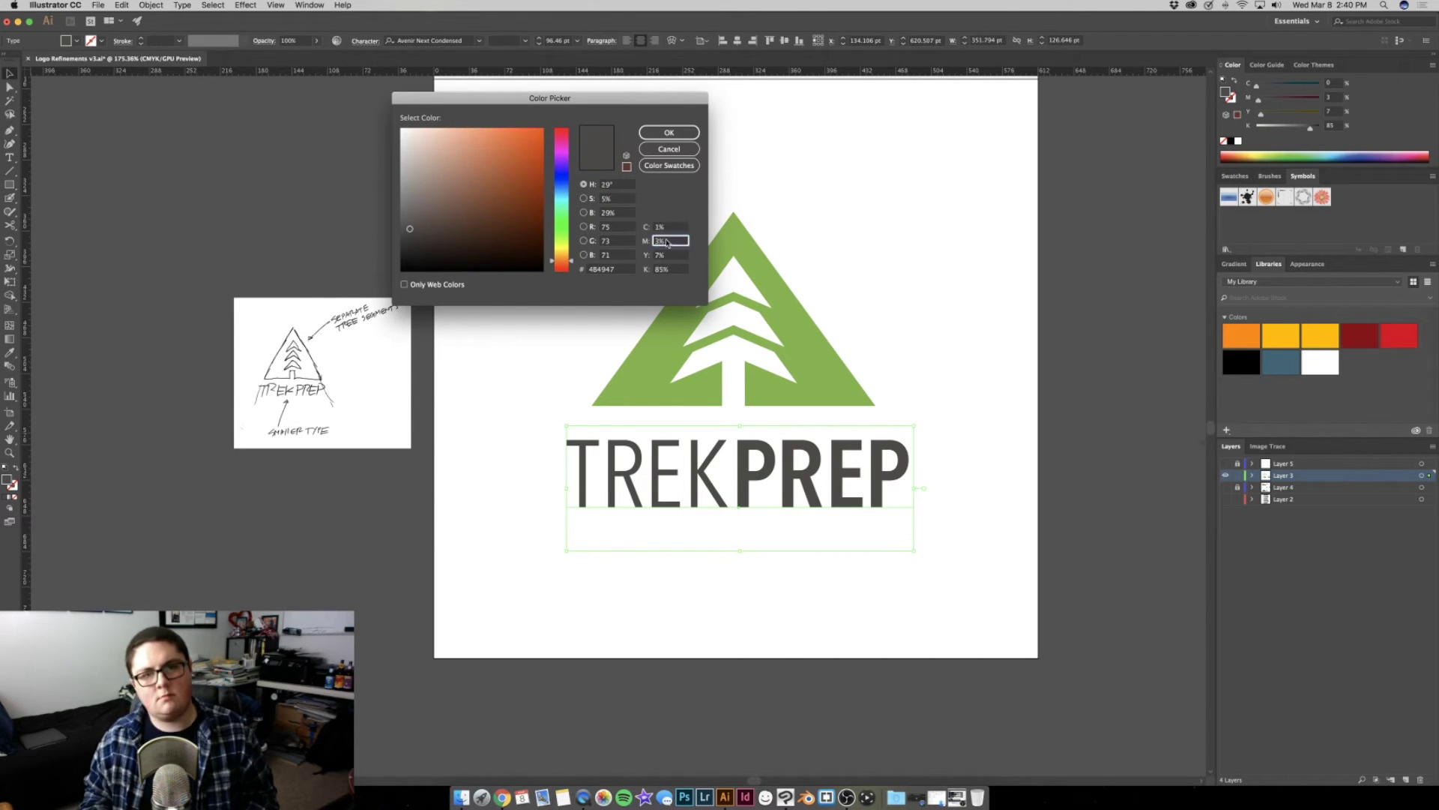
pyautogui.click(669, 132)
pyautogui.click(594, 250)
# Eyedrop the main wordmark's colour onto the TREKPREP copy beside the artboard
pyautogui.scroll(-3, 594, 249)
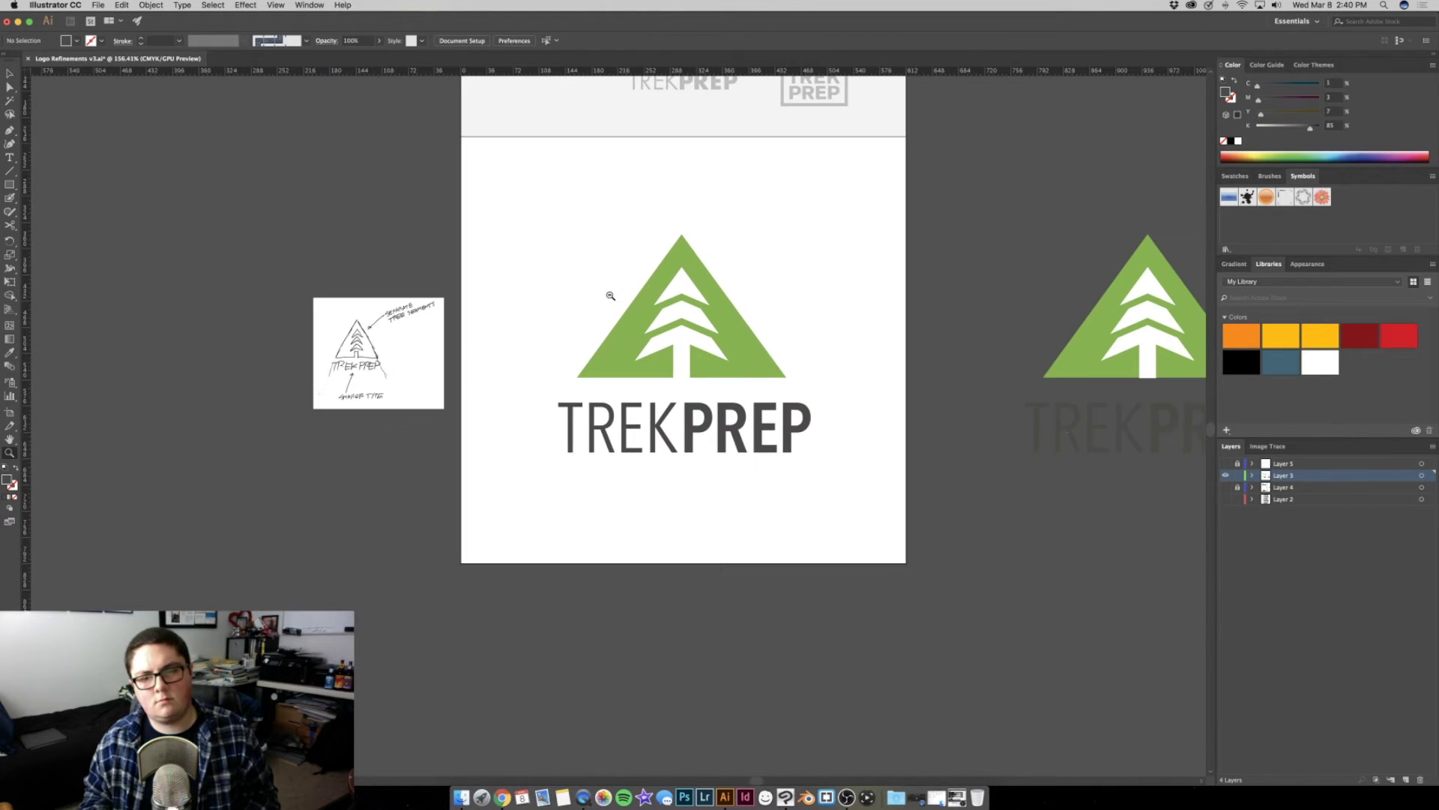
pyautogui.click(1085, 447)
pyautogui.press('i')
pyautogui.click(684, 427)
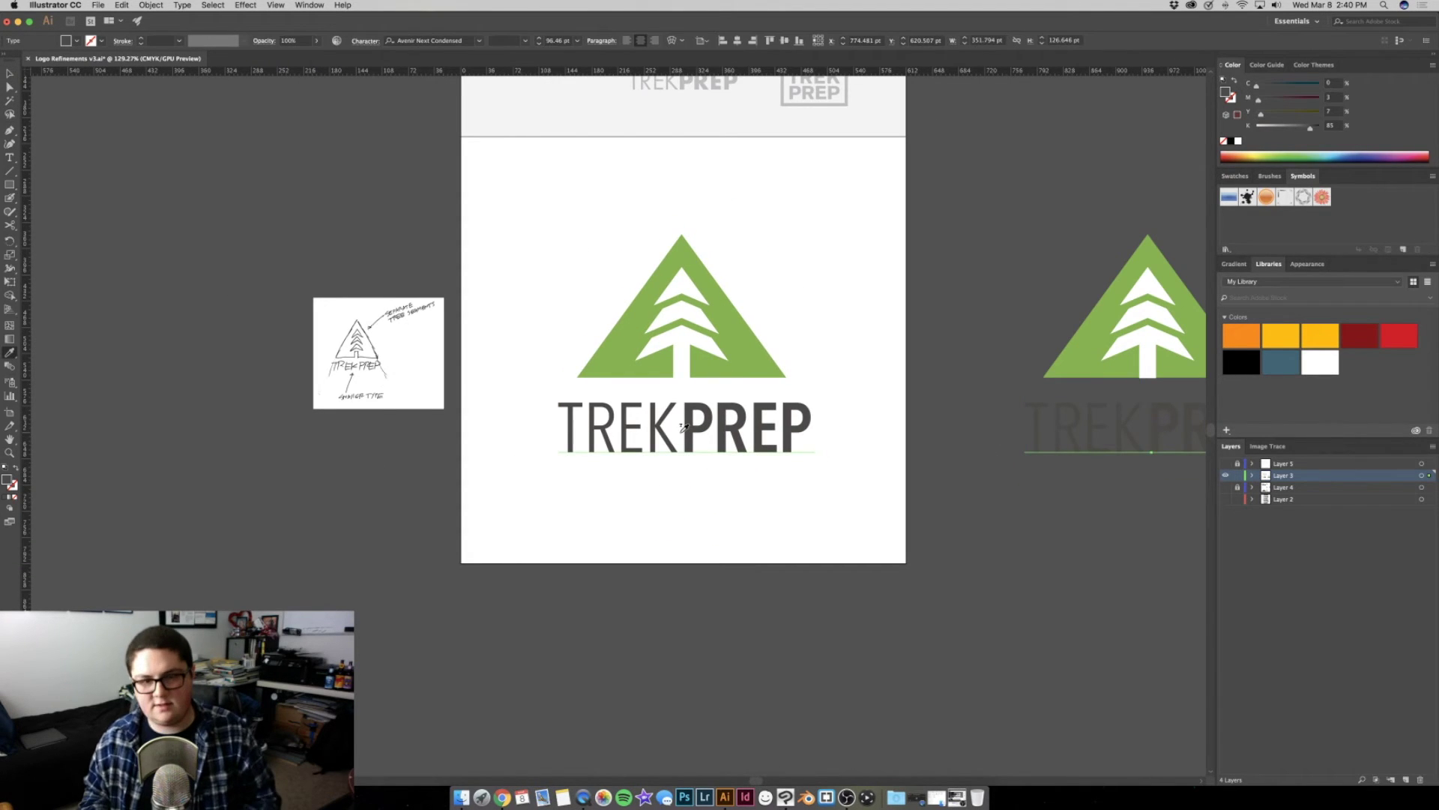
pyautogui.press('v')
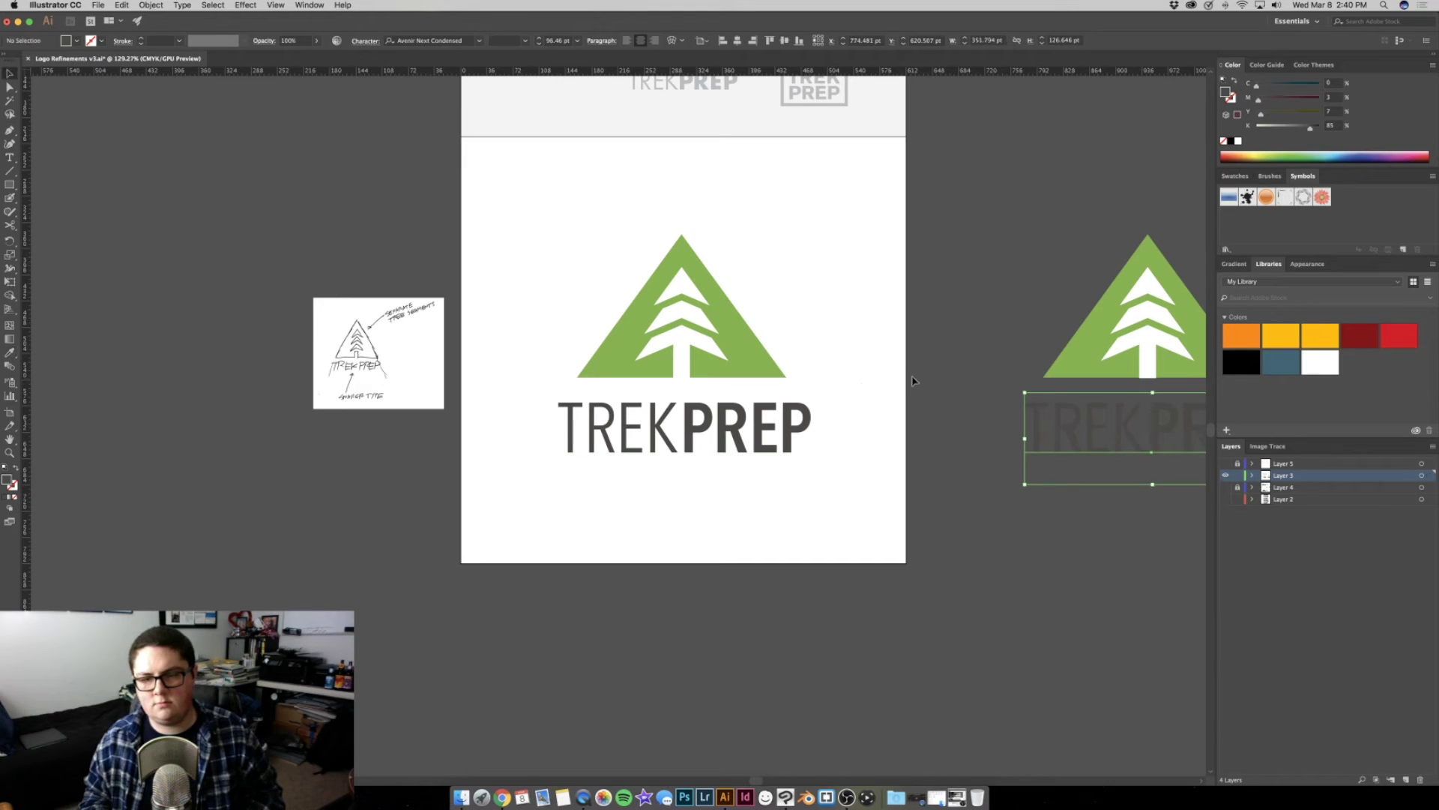
# Check the fill colours of the main wordmark and the copy without changing them
pyautogui.click(584, 424)
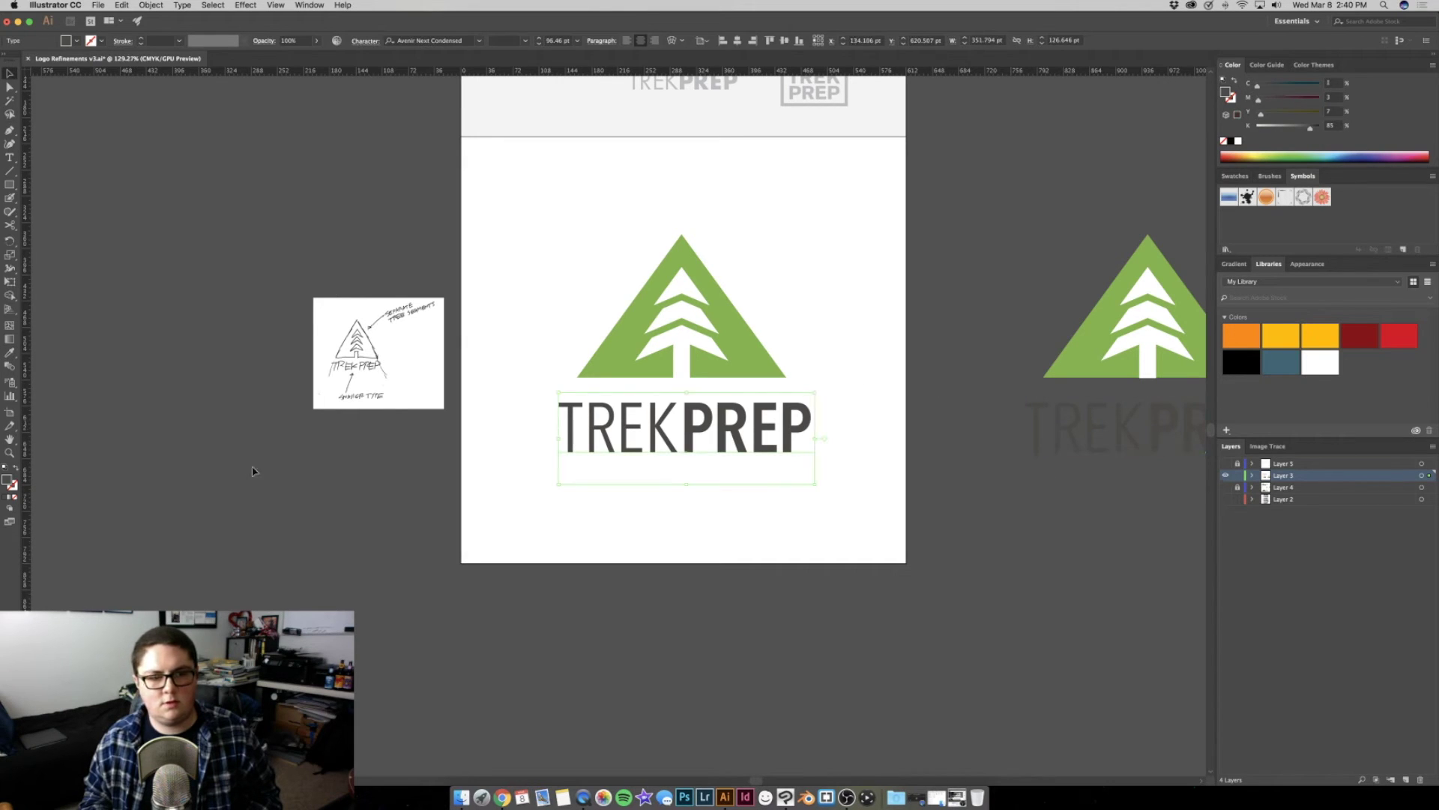
pyautogui.doubleClick(10, 482)
pyautogui.doubleClick(603, 268)
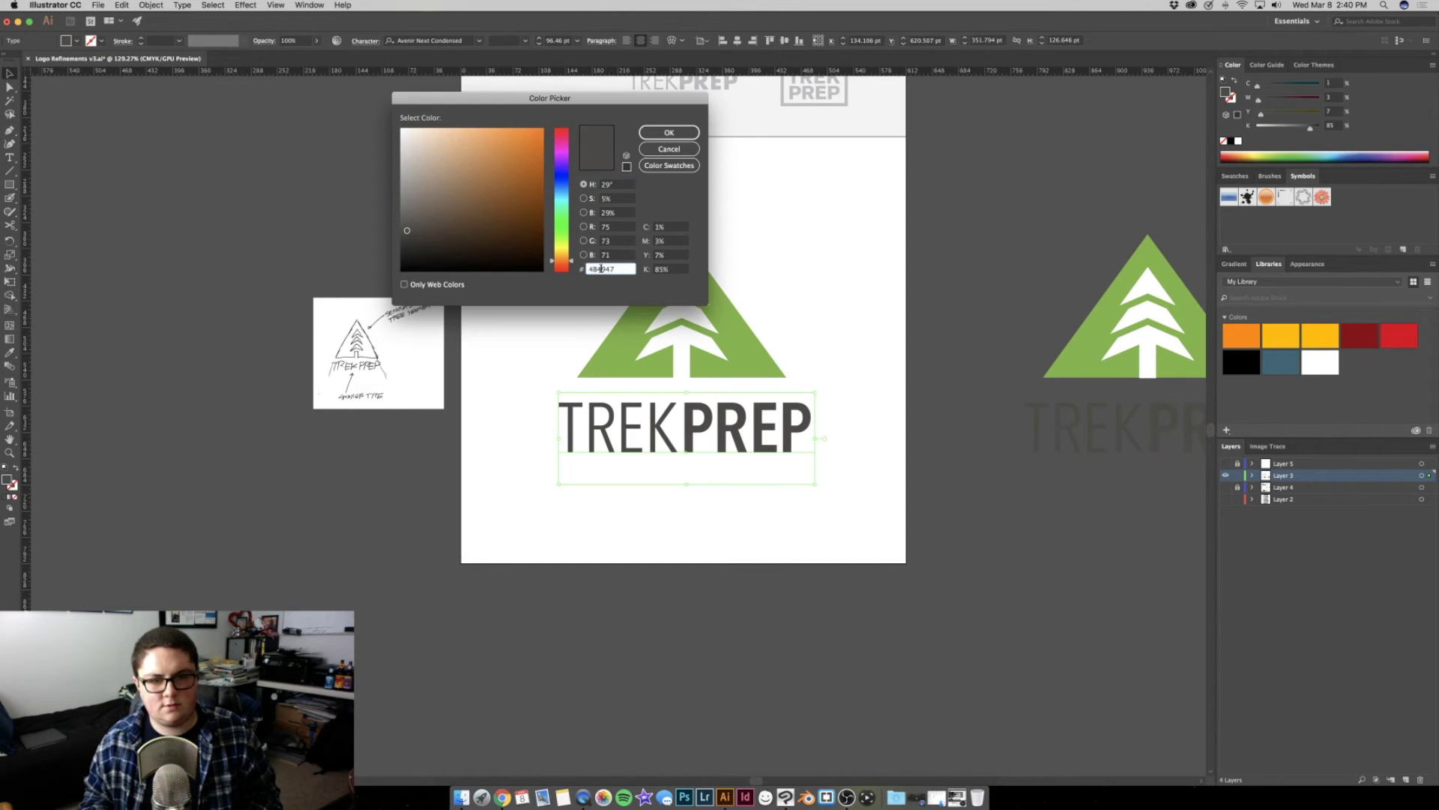
pyautogui.click(669, 148)
pyautogui.click(1109, 431)
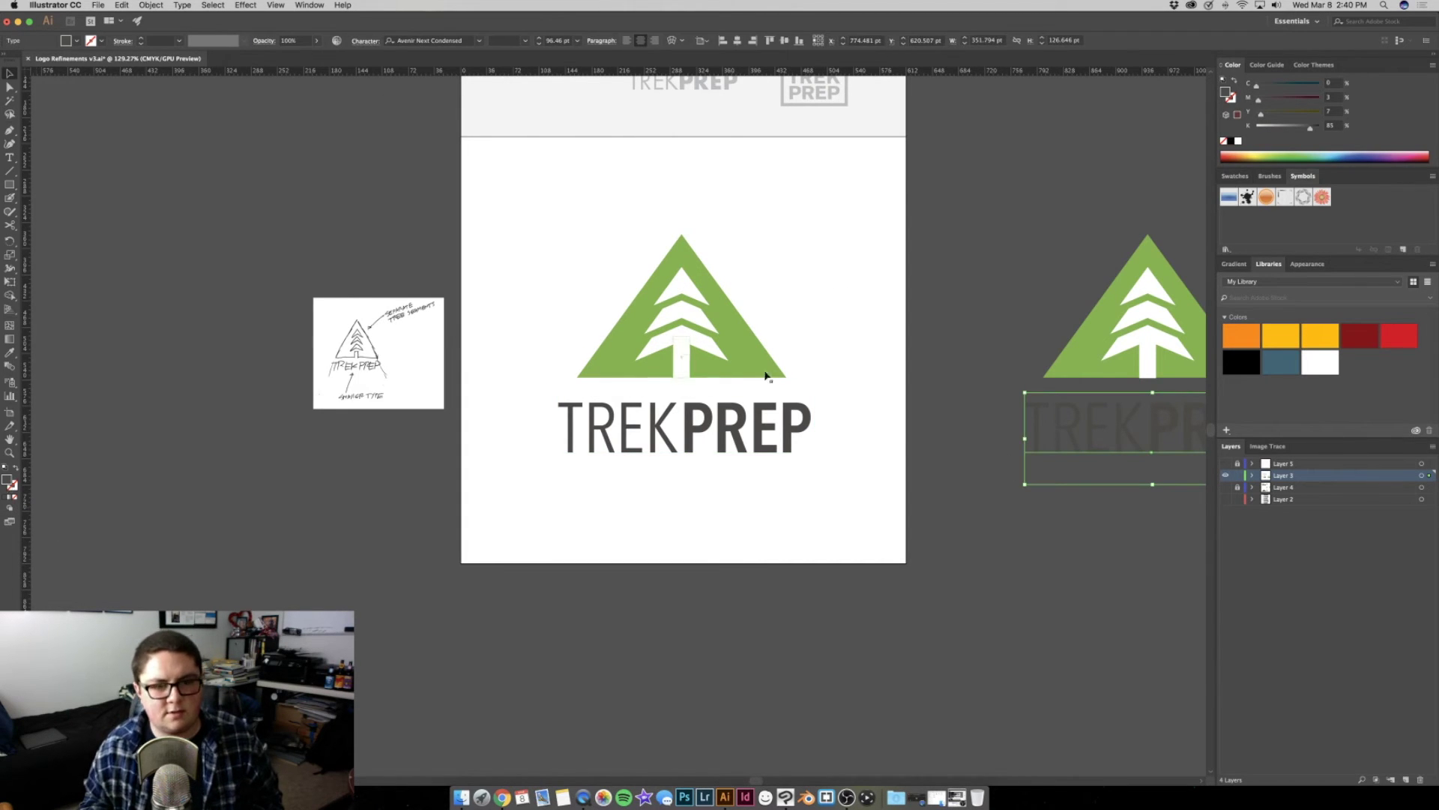
pyautogui.doubleClick(9, 484)
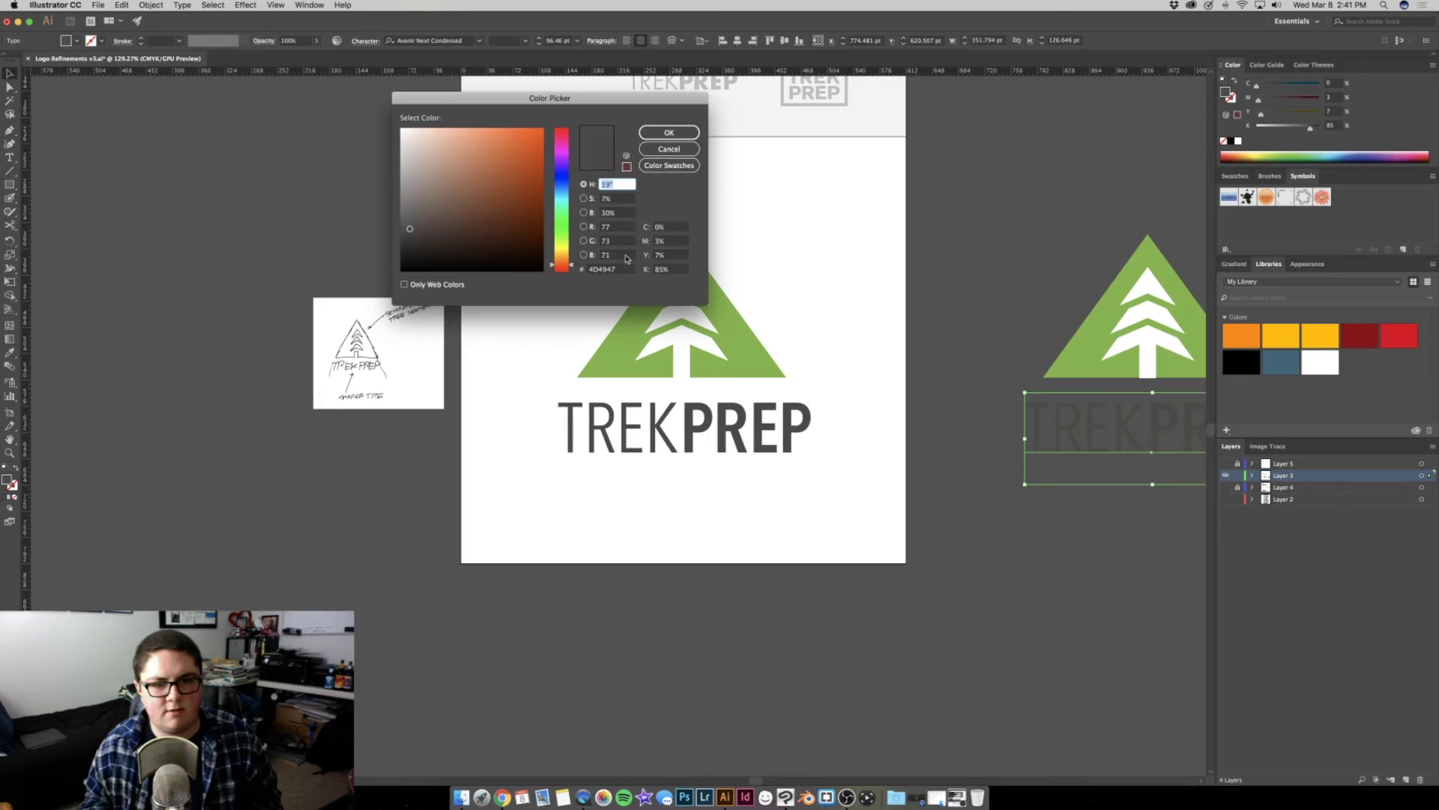
pyautogui.click(663, 149)
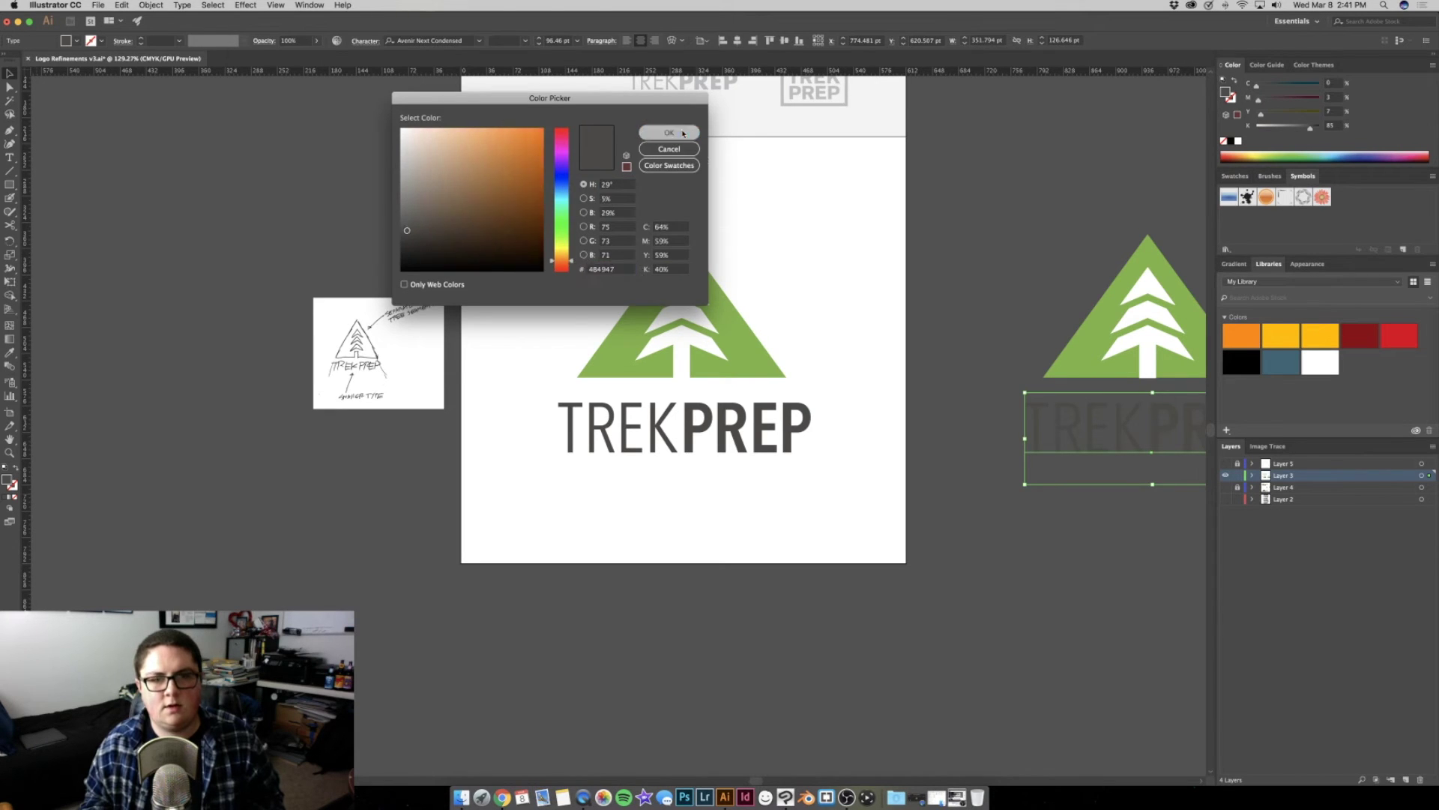
pyautogui.click(893, 305)
pyautogui.scroll(1, 893, 305)
pyautogui.click(1099, 416)
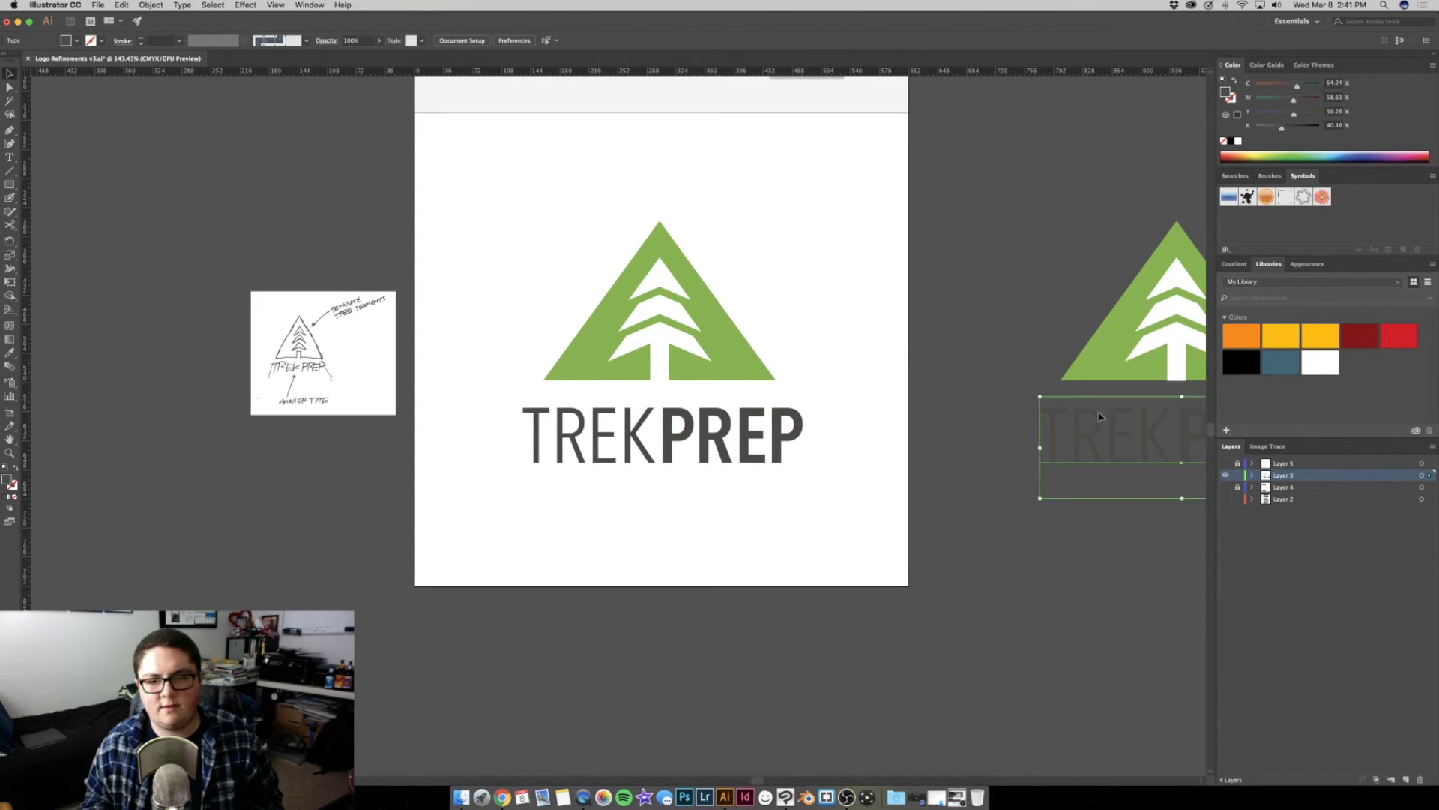
pyautogui.moveTo(1090, 430); pyautogui.dragTo(1114, 672)
pyautogui.press('Delete')
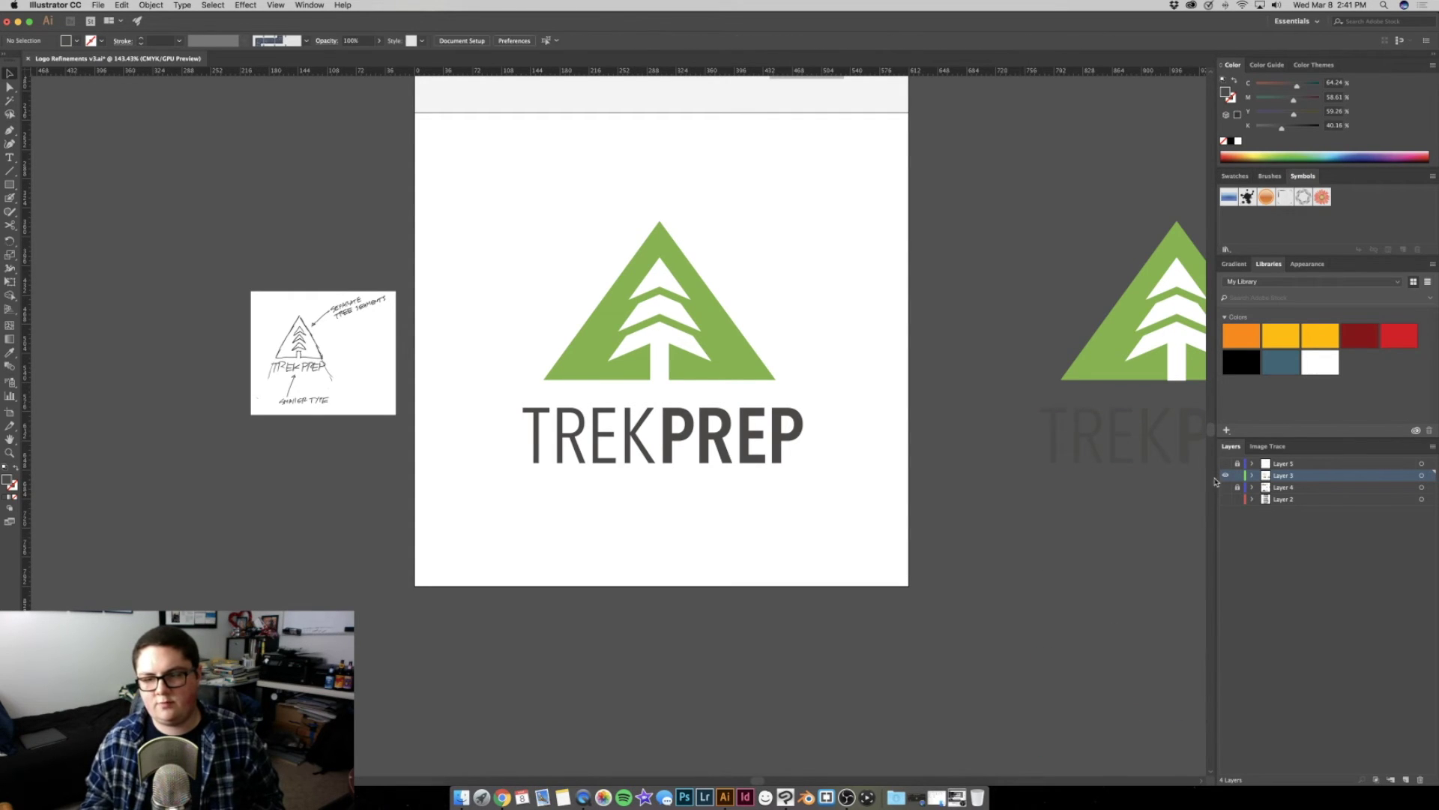
pyautogui.click(1238, 489)
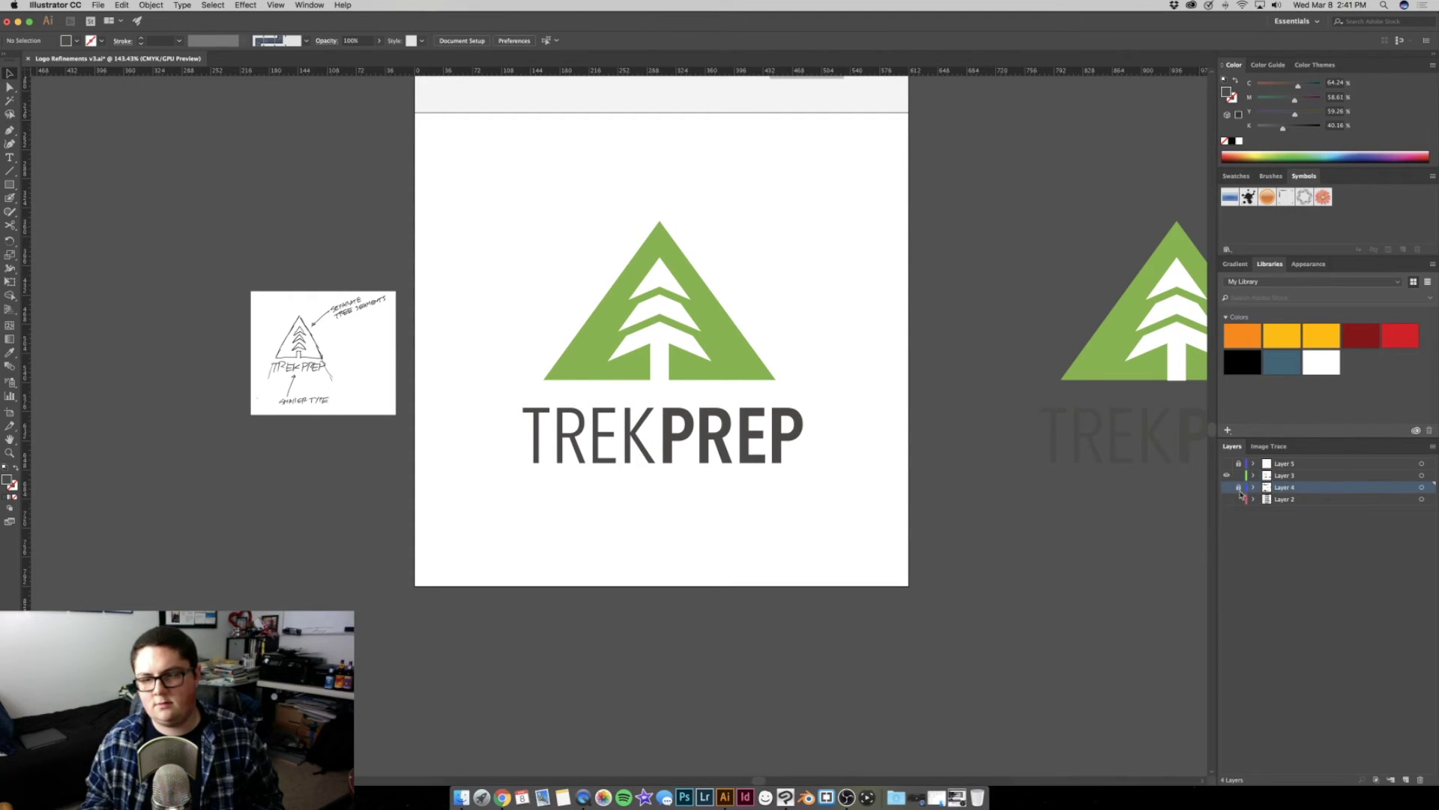
pyautogui.click(1227, 487)
pyautogui.keyDown('alt'); pyautogui.click(1284, 489); pyautogui.keyUp('alt')
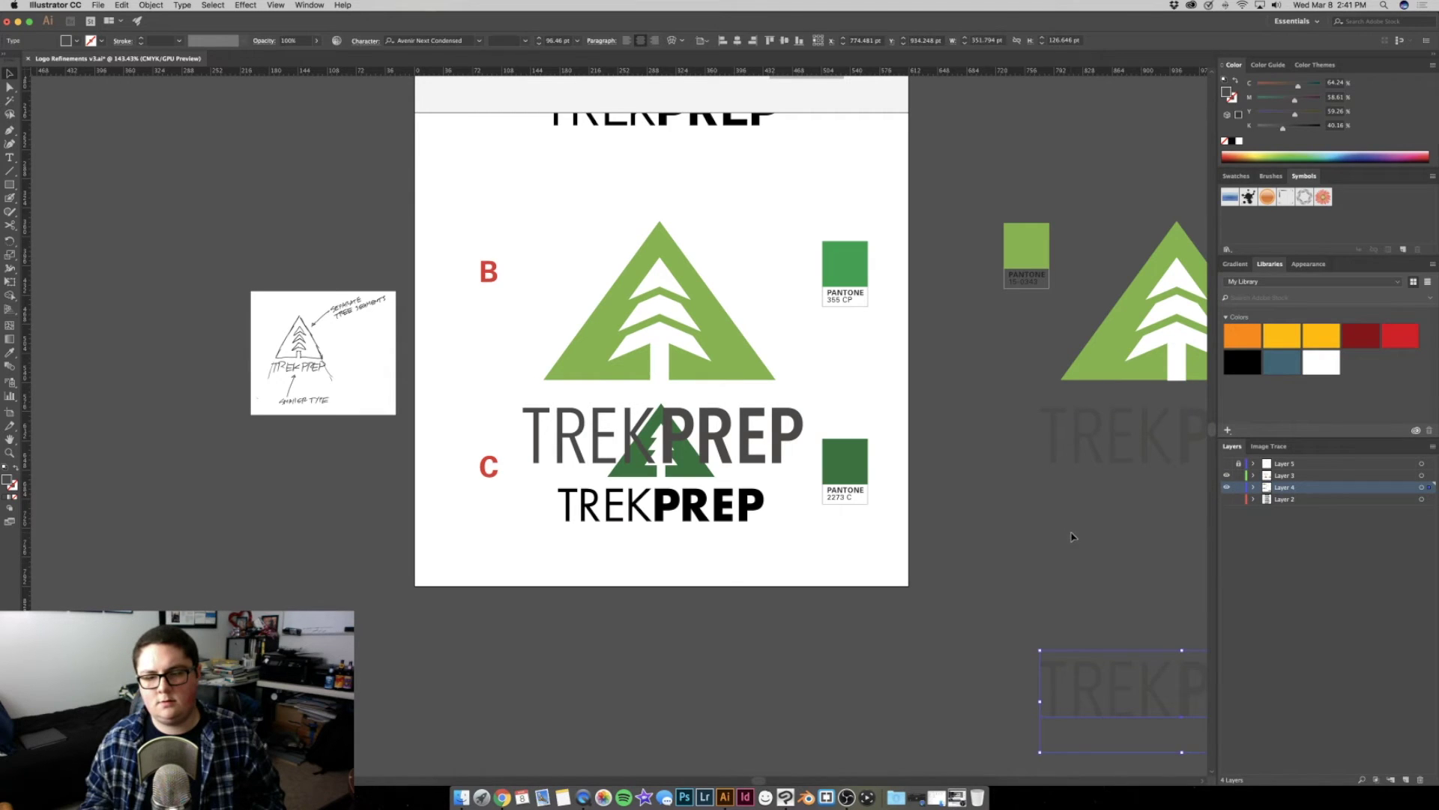
pyautogui.click(1227, 488)
pyautogui.click(1286, 478)
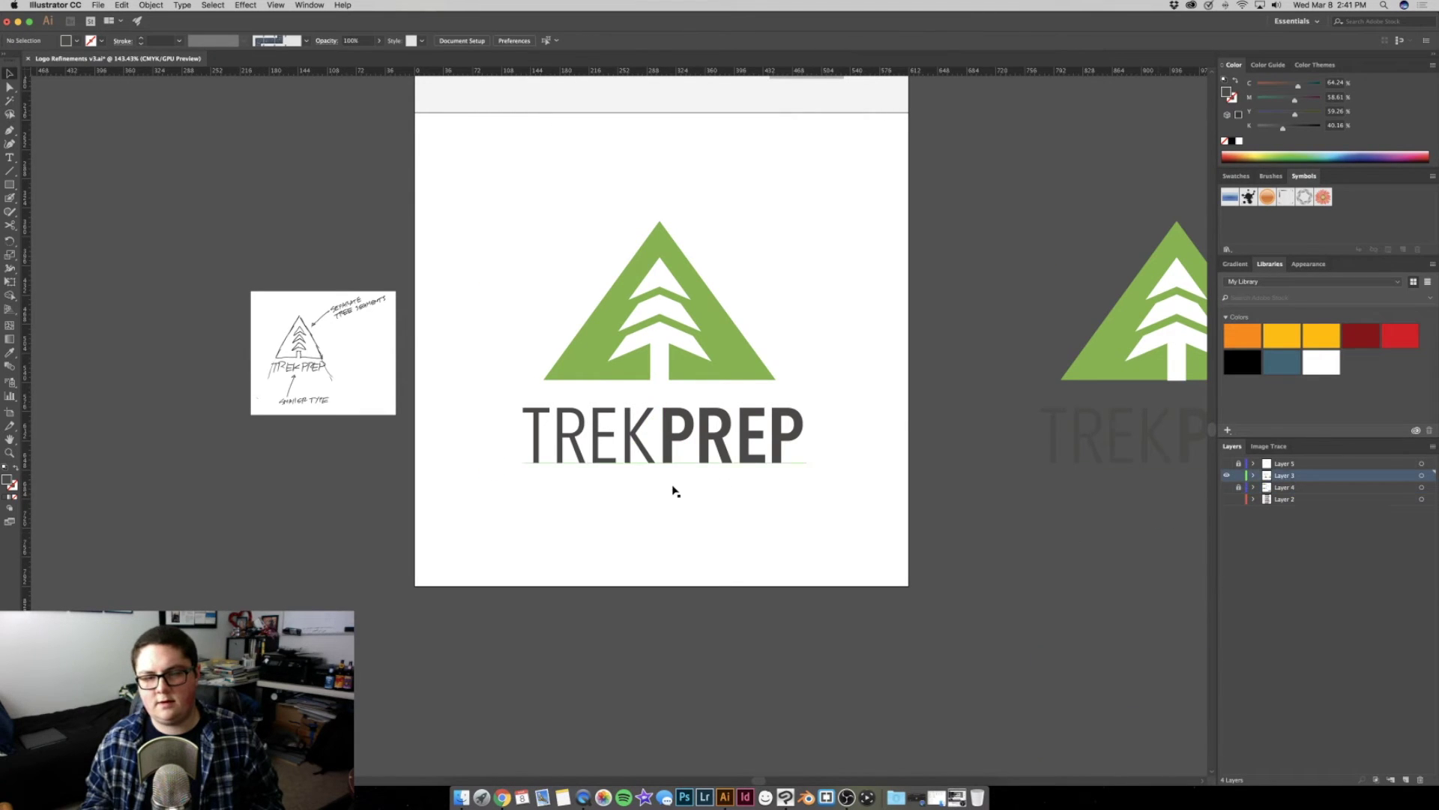
pyautogui.moveTo(673, 489); pyautogui.dragTo(1012, 439)
pyautogui.press('super+z')
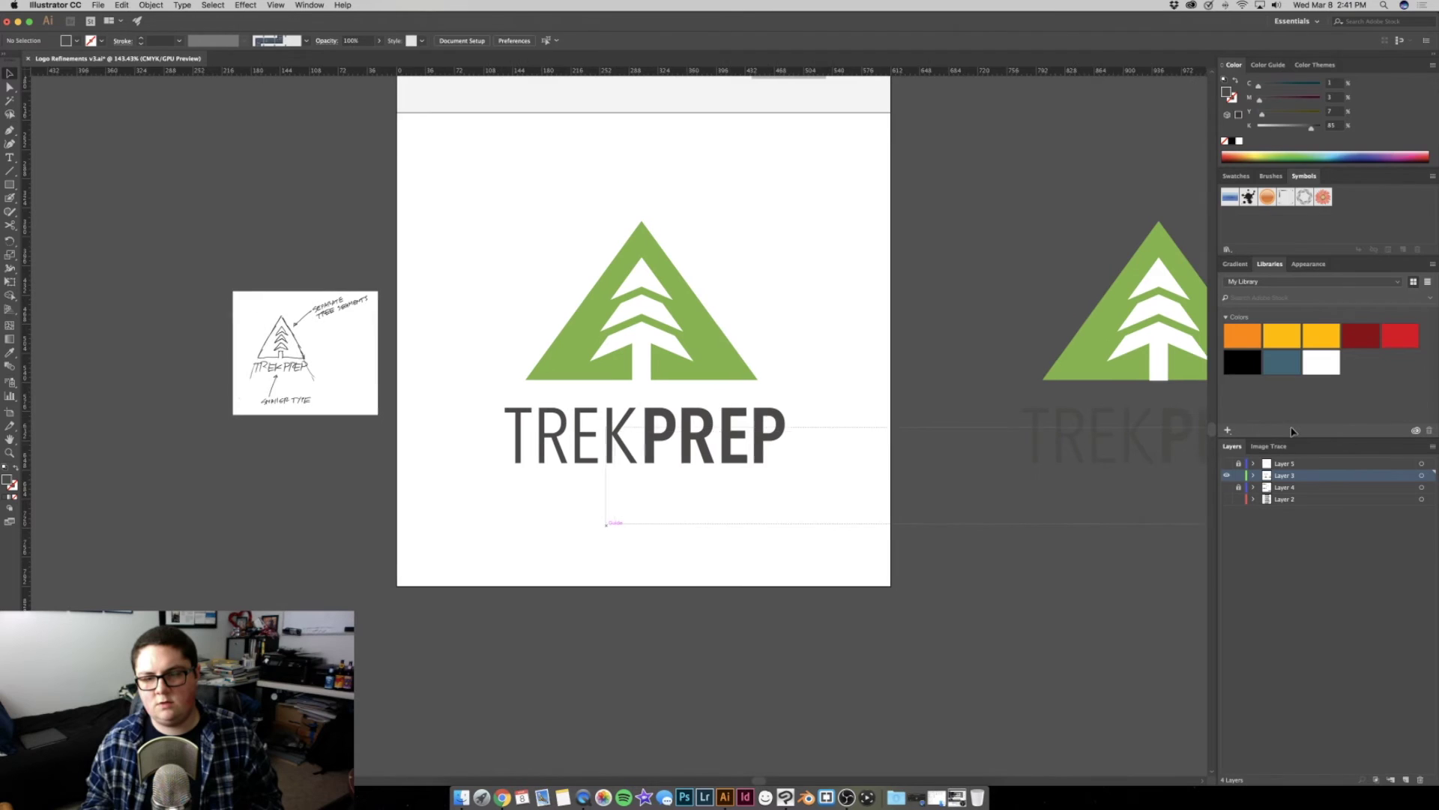
pyautogui.rightClick(1093, 436)
pyautogui.press('Return')
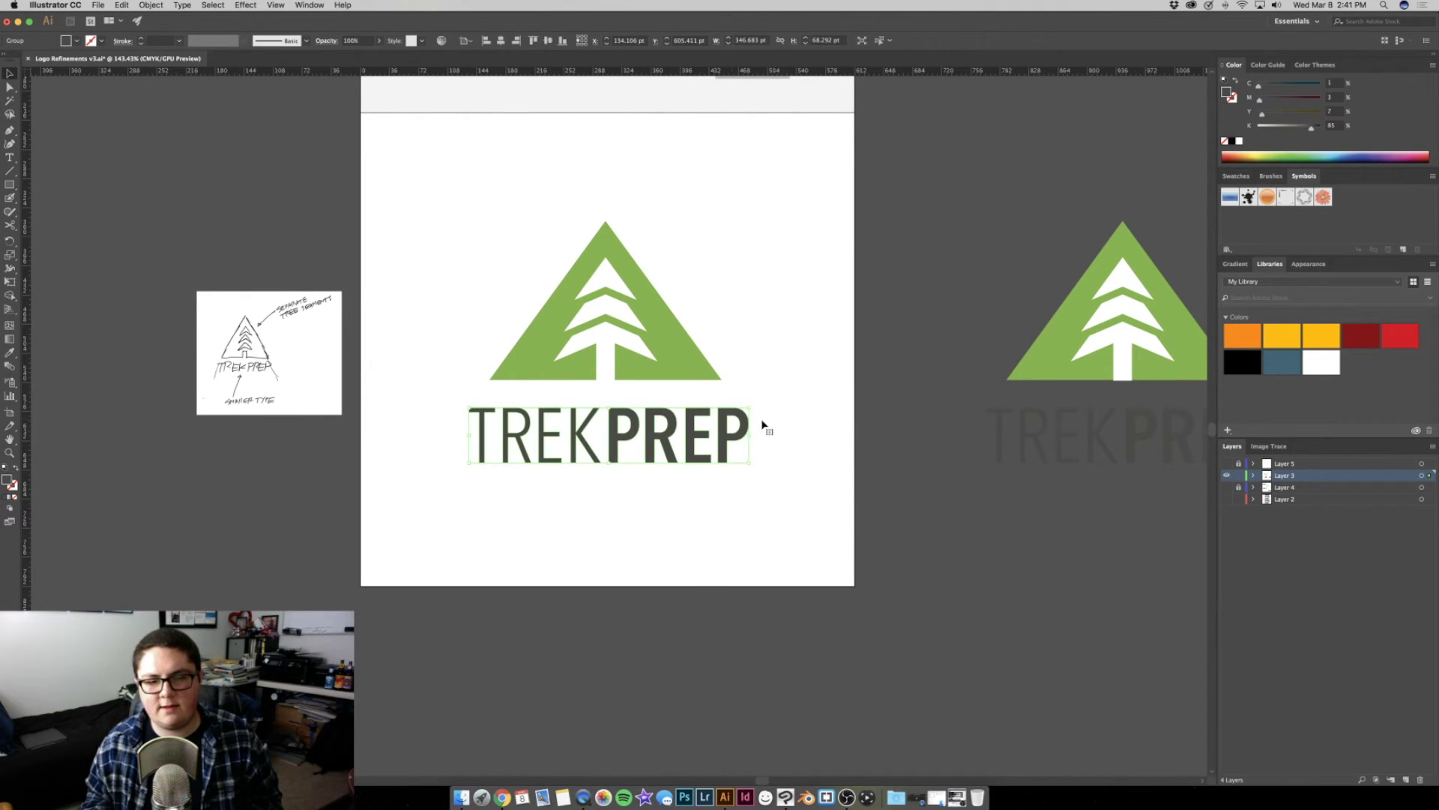
pyautogui.press('z')
pyautogui.click(790, 398)
pyautogui.moveTo(790, 398); pyautogui.dragTo(1037, 408)
pyautogui.press('v')
pyautogui.click(829, 325)
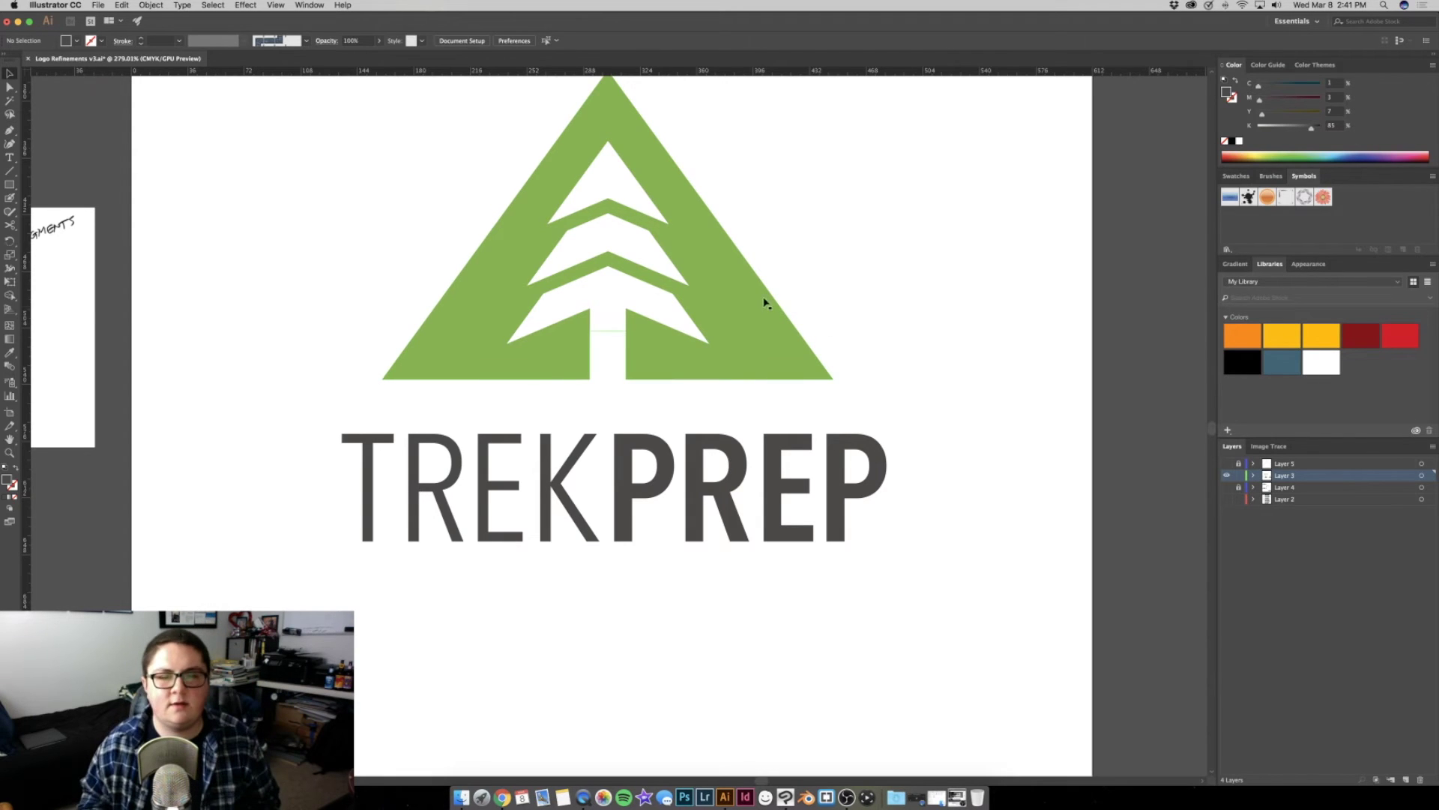
pyautogui.moveTo(664, 254); pyautogui.dragTo(688, 304)
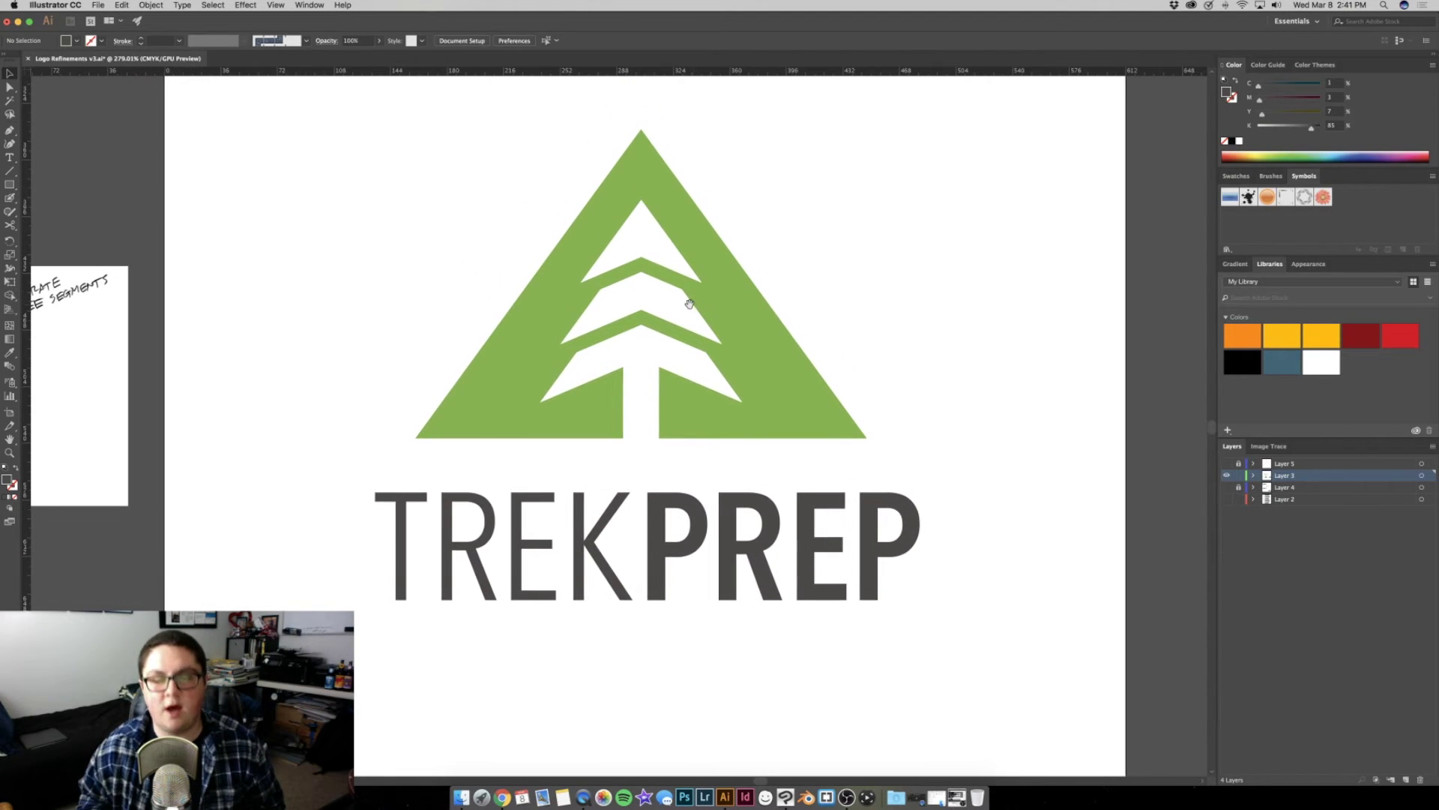
pyautogui.moveTo(899, 444); pyautogui.dragTo(658, 466)
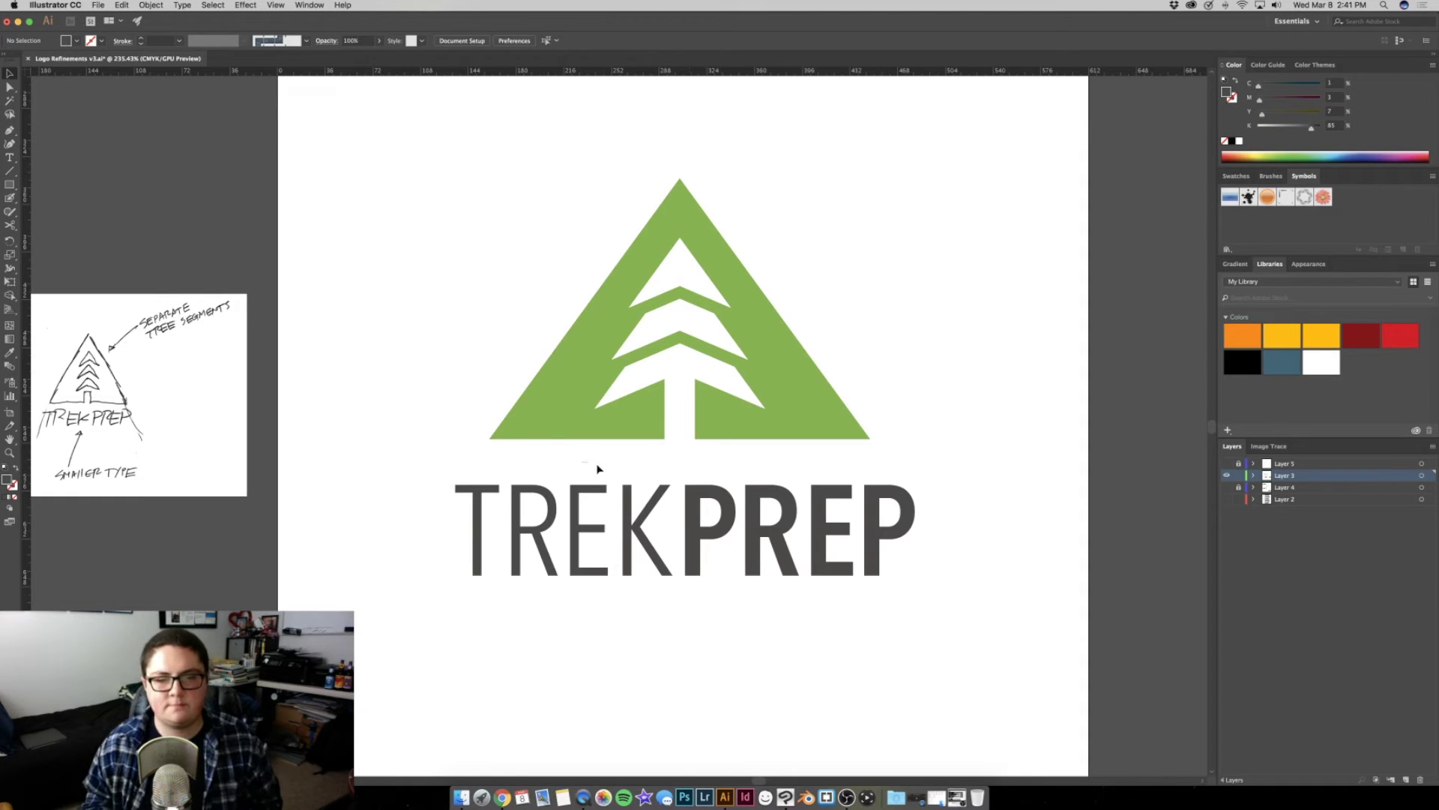
pyautogui.scroll(-2, 611, 490)
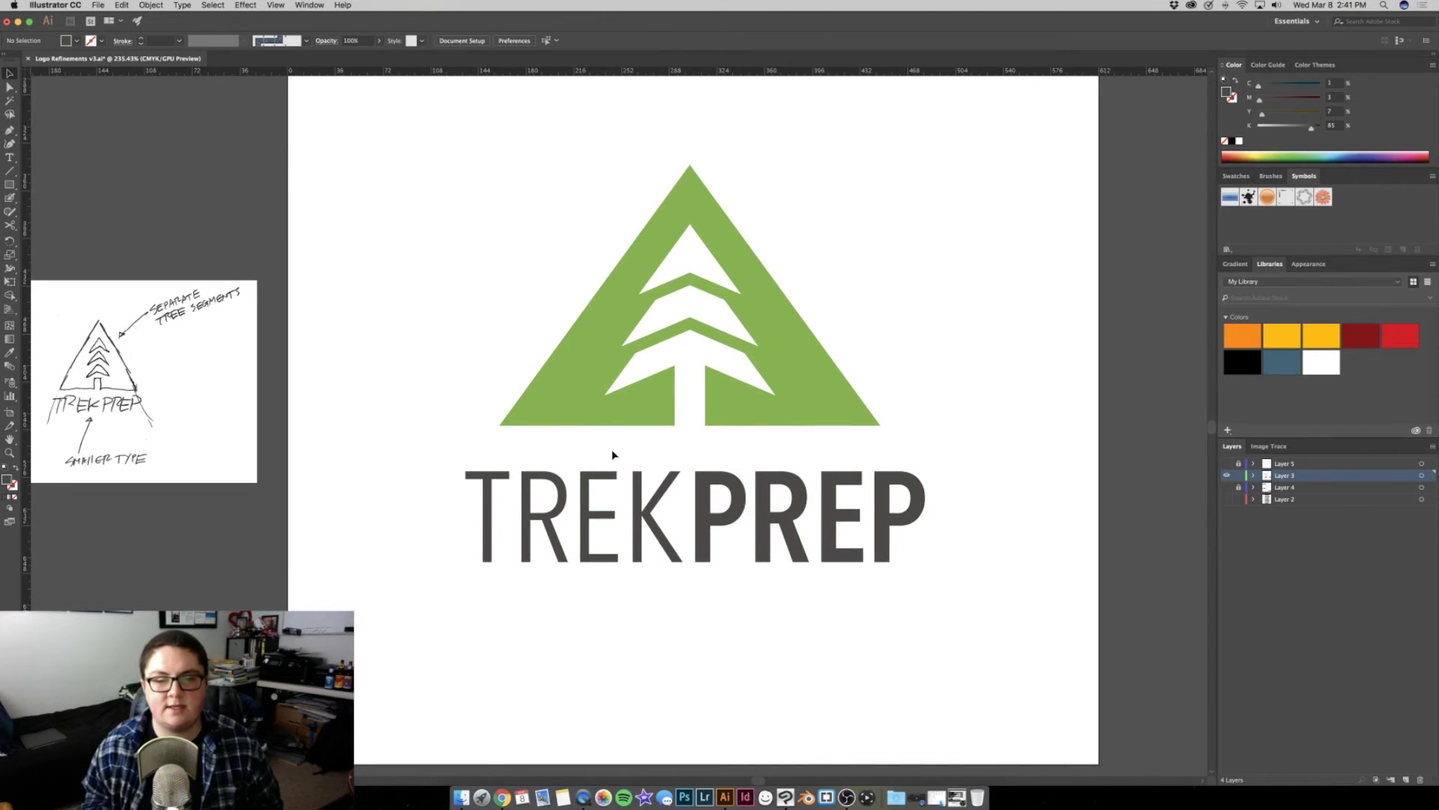
pyautogui.moveTo(612, 453); pyautogui.dragTo(603, 463)
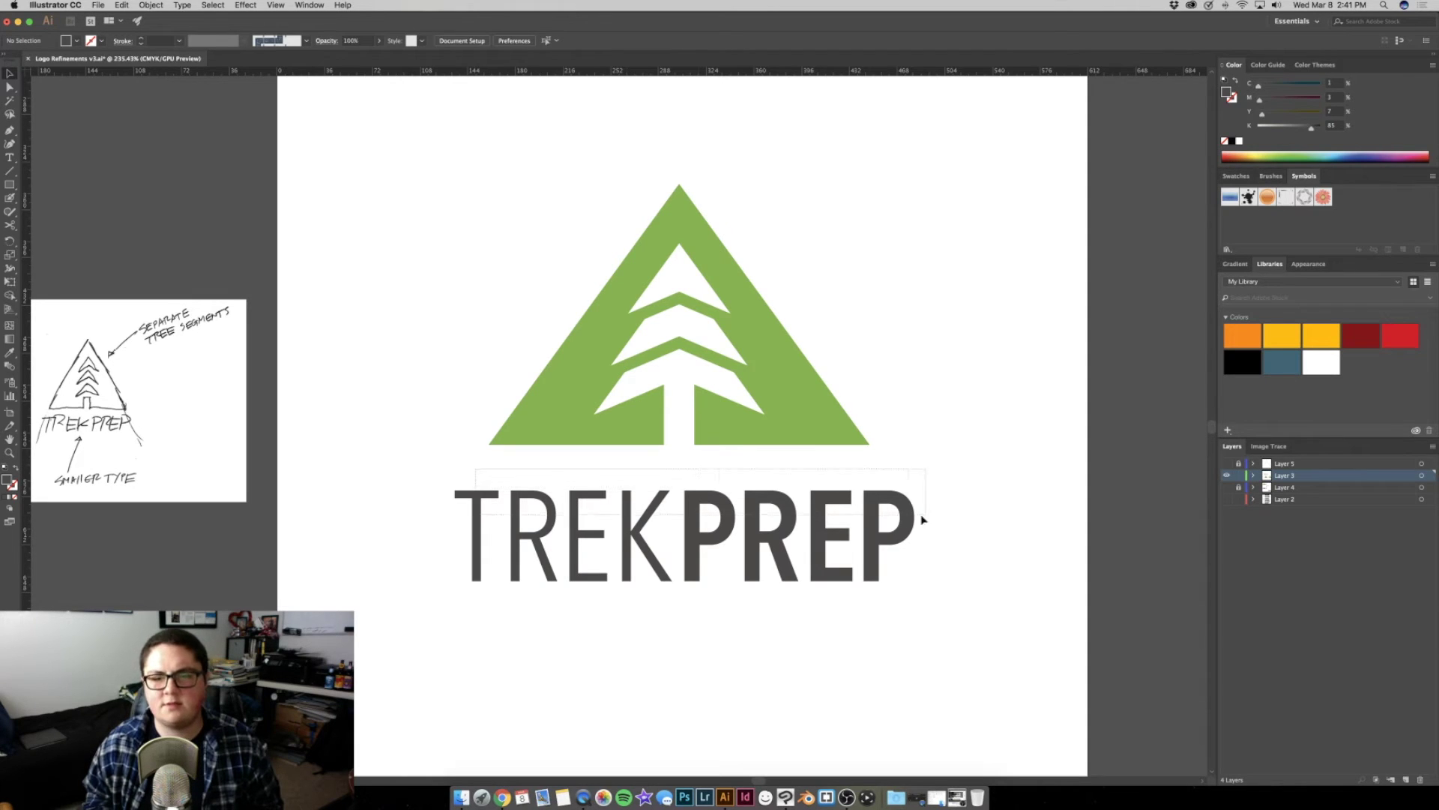
pyautogui.click(888, 538)
pyautogui.click(939, 568)
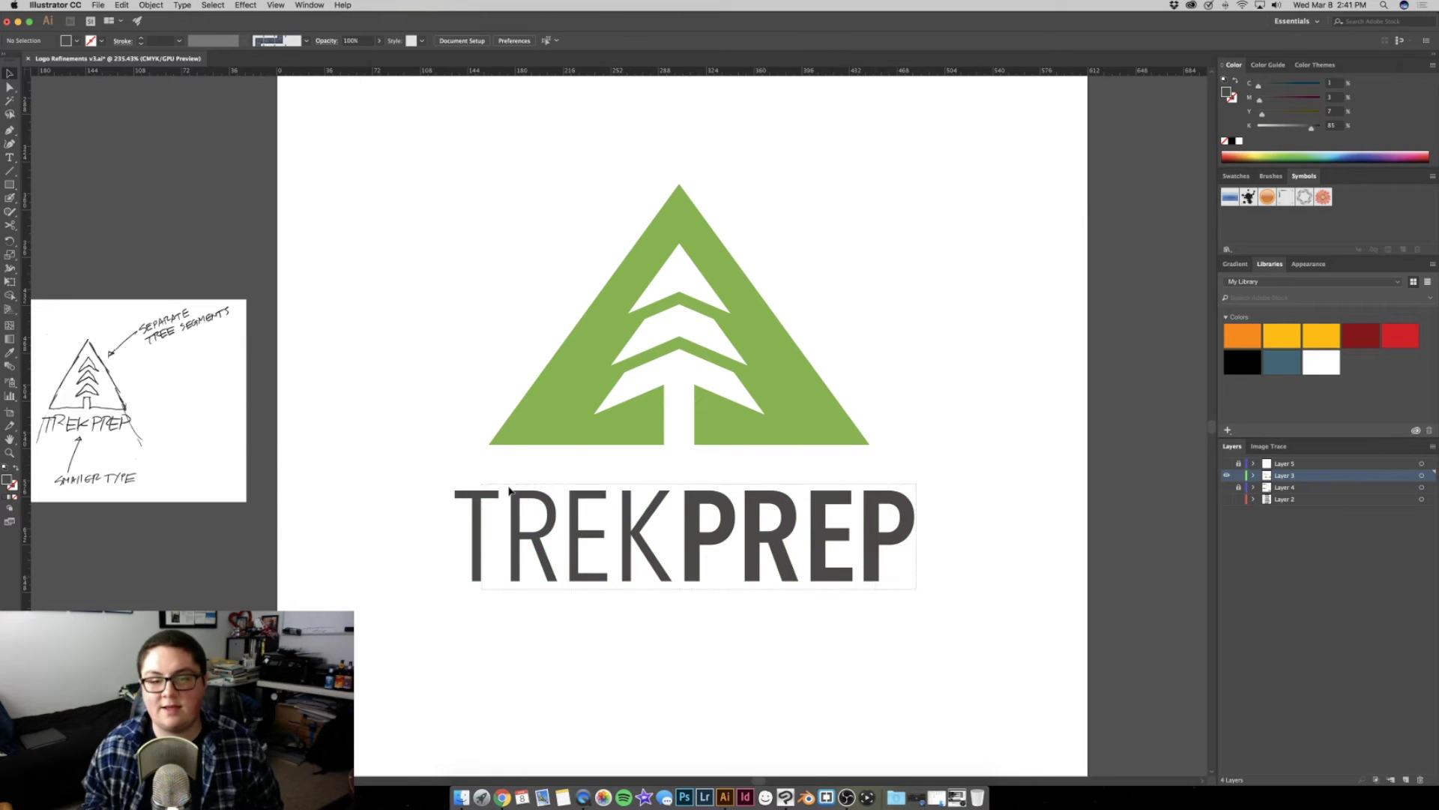
pyautogui.moveTo(424, 478)
pyautogui.mouseDown()
pyautogui.moveTo(954, 588)
pyautogui.moveTo(923, 594)
pyautogui.mouseUp()
pyautogui.scroll(2, 930, 600)
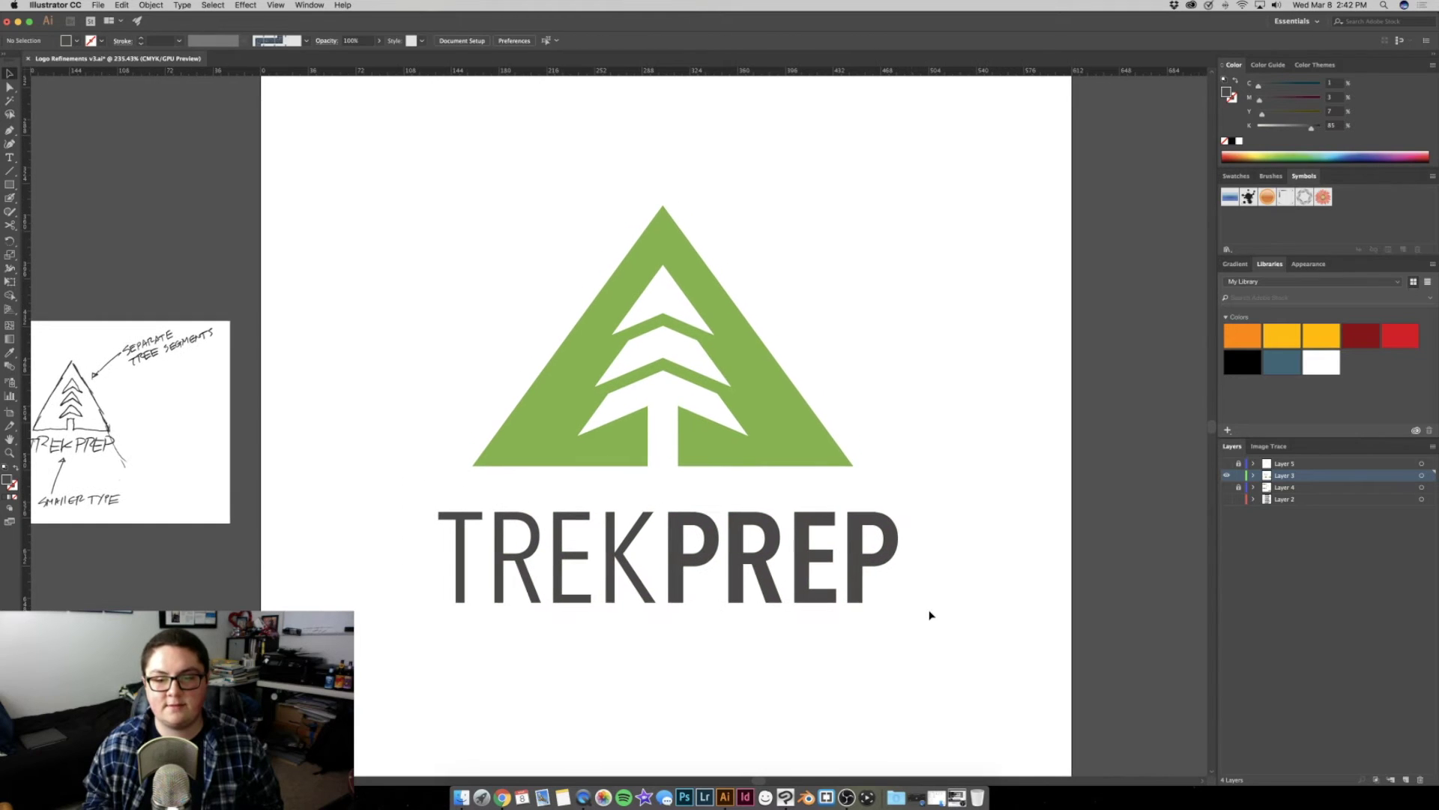
pyautogui.scroll(-1, 701, 520)
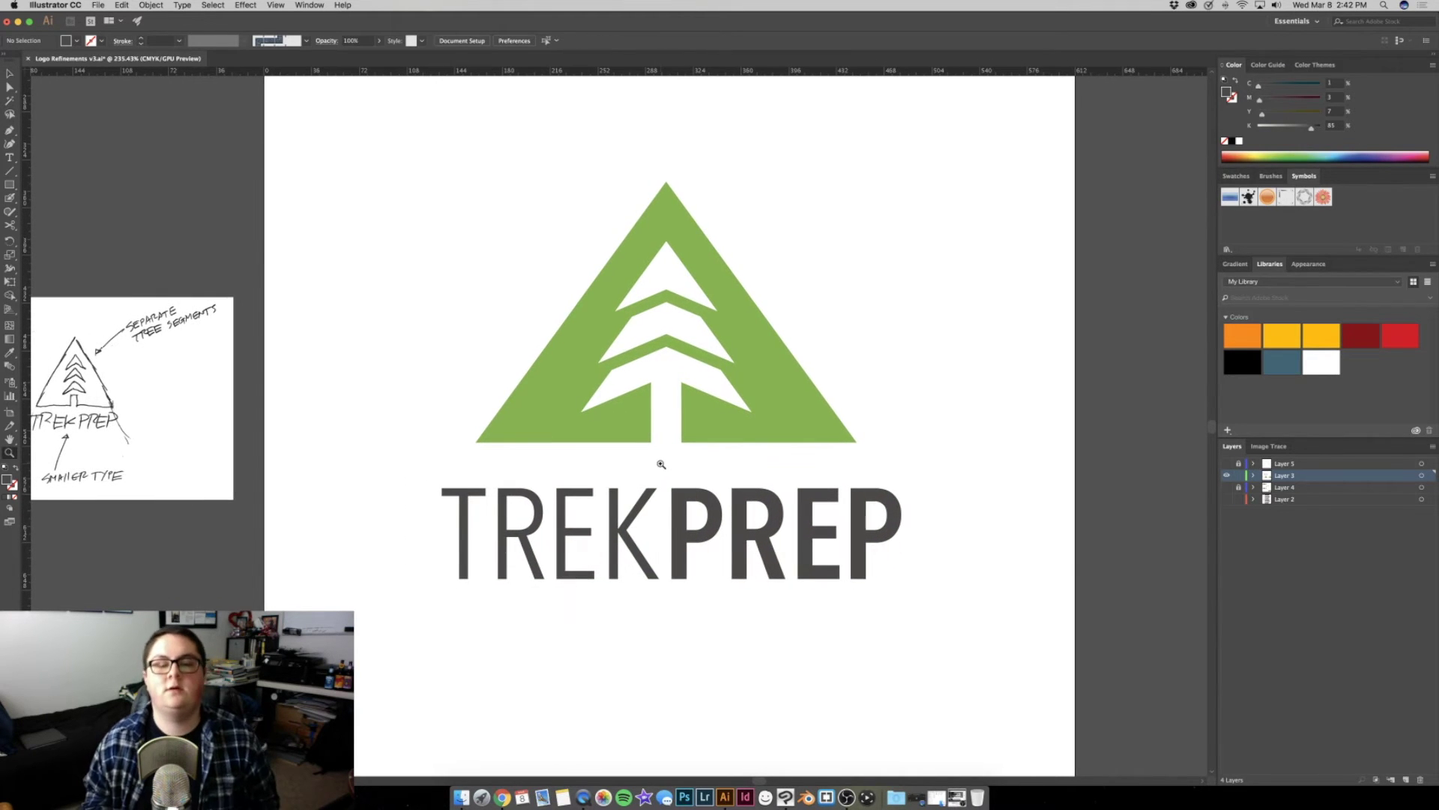
pyautogui.press('v')
pyautogui.click(582, 496)
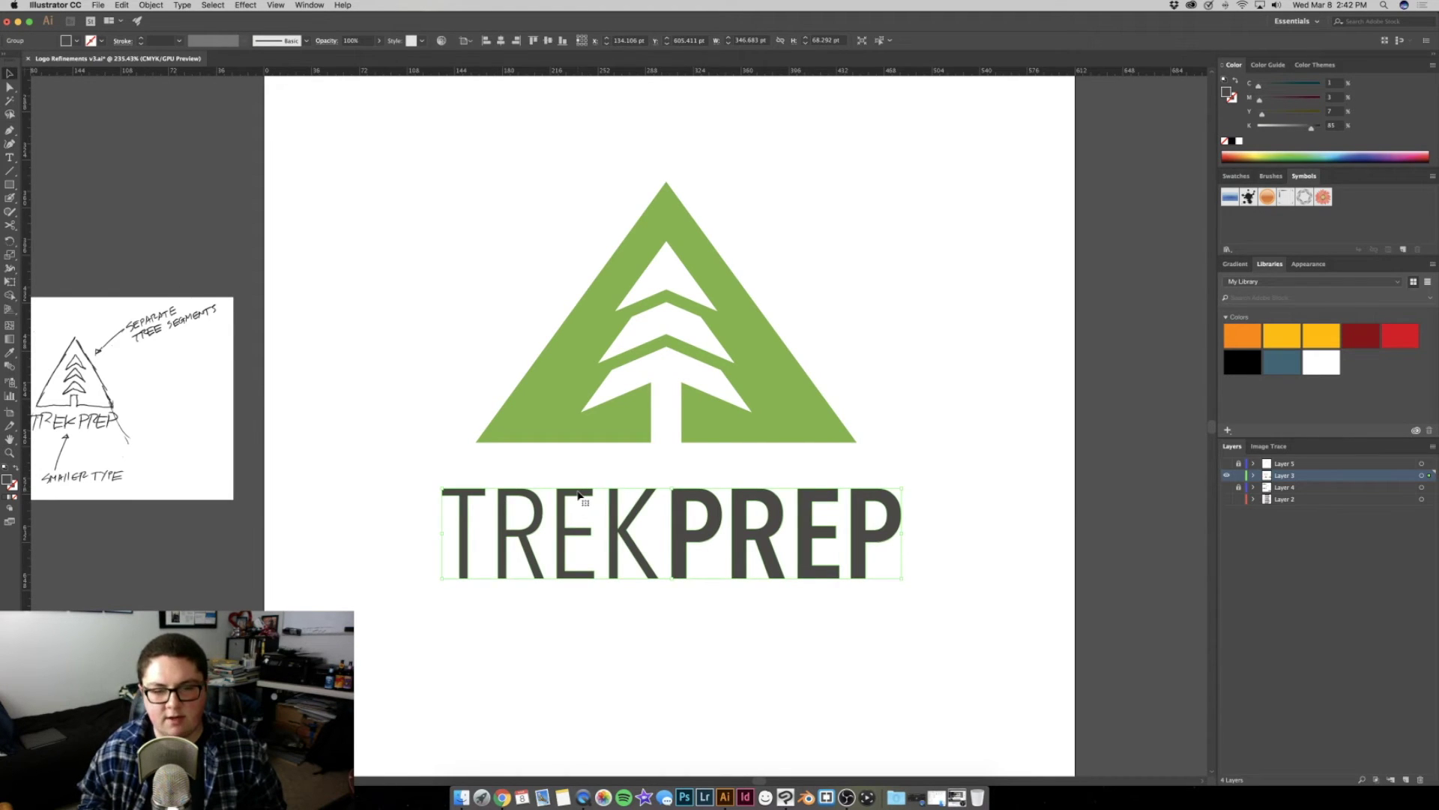
# Zoom in on the logo and TREKPREP wordmark
pyautogui.scroll(5, 937, 518)
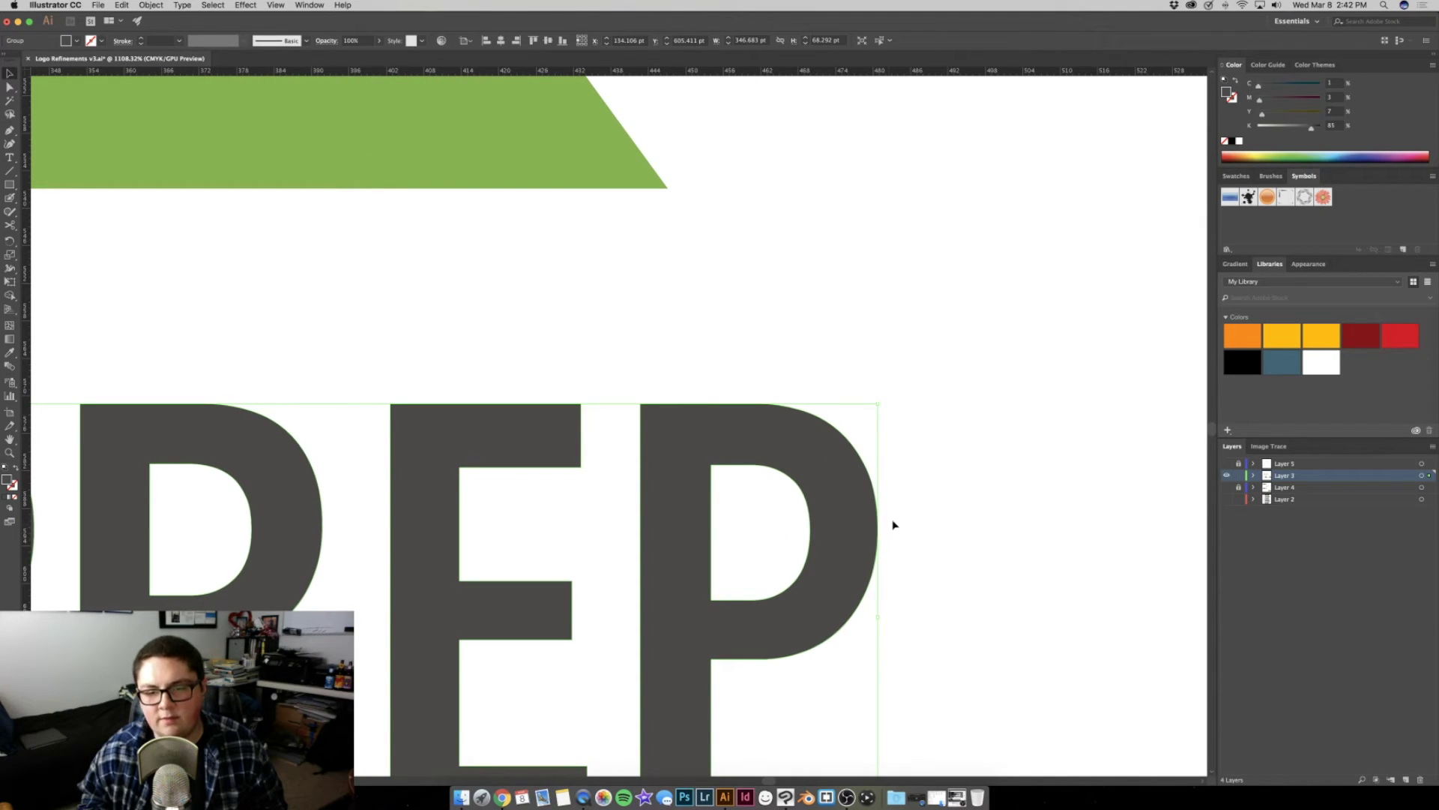
pyautogui.press('z')
pyautogui.scroll(-1, 896, 521)
pyautogui.scroll(-2, 829, 514)
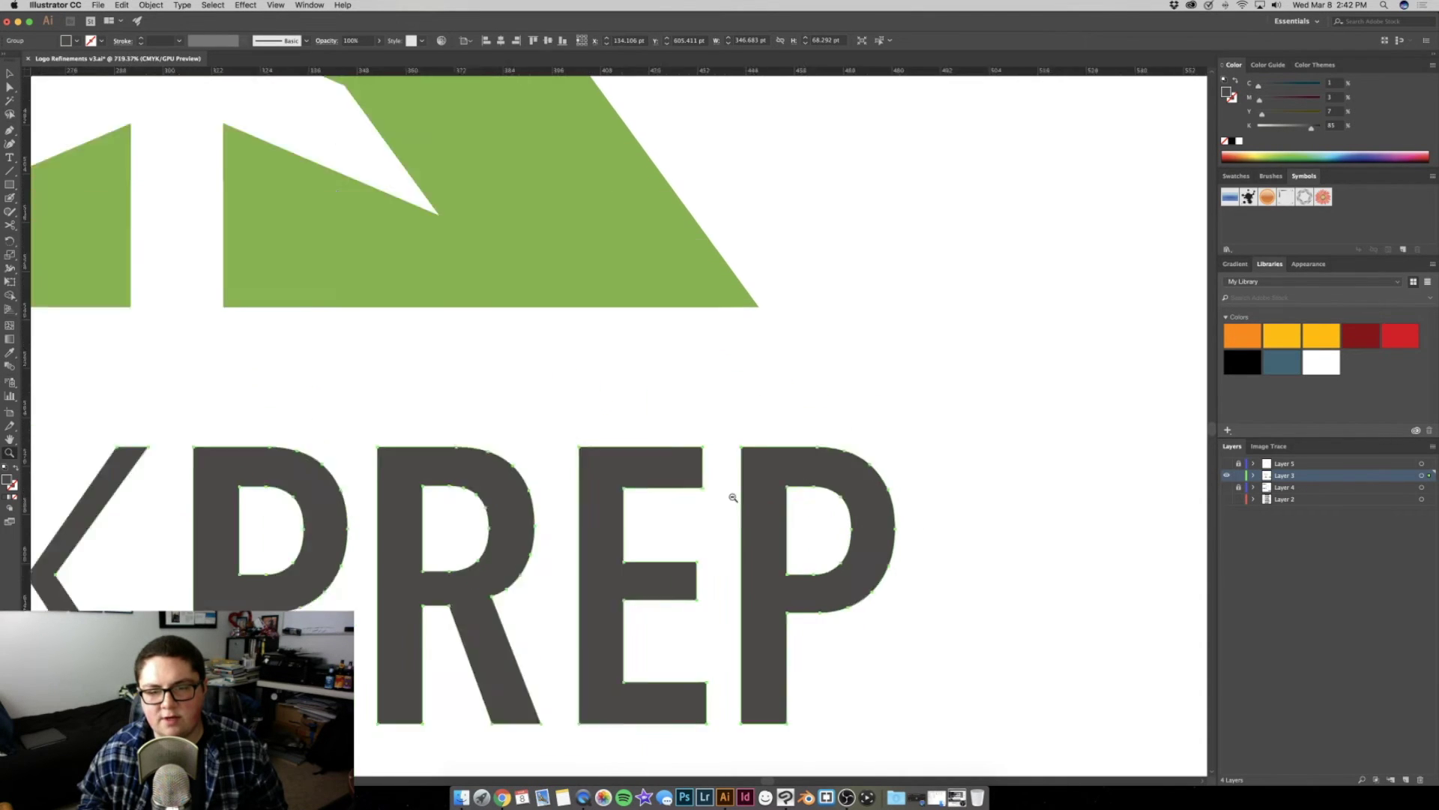
pyautogui.scroll(-2, 732, 494)
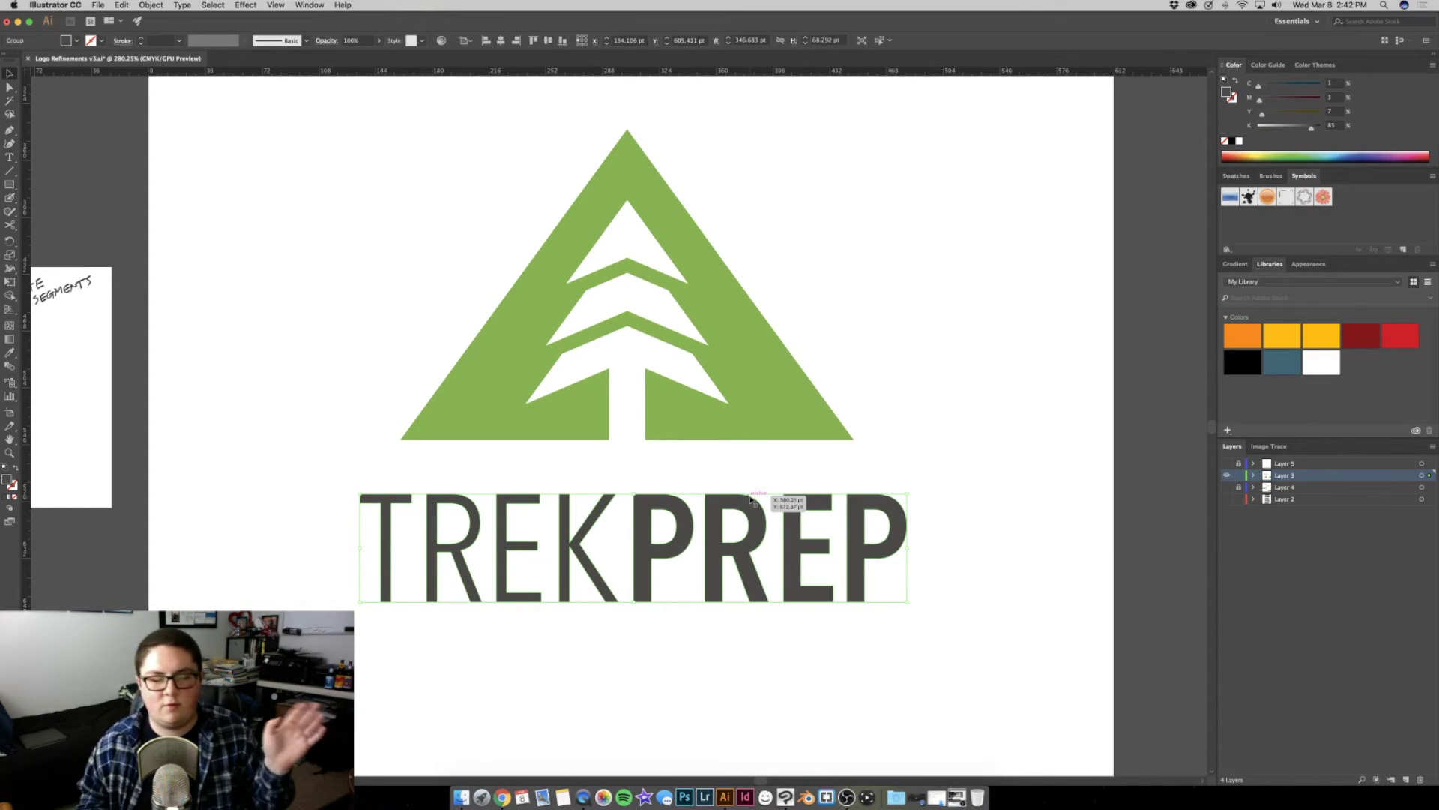
pyautogui.click(622, 460)
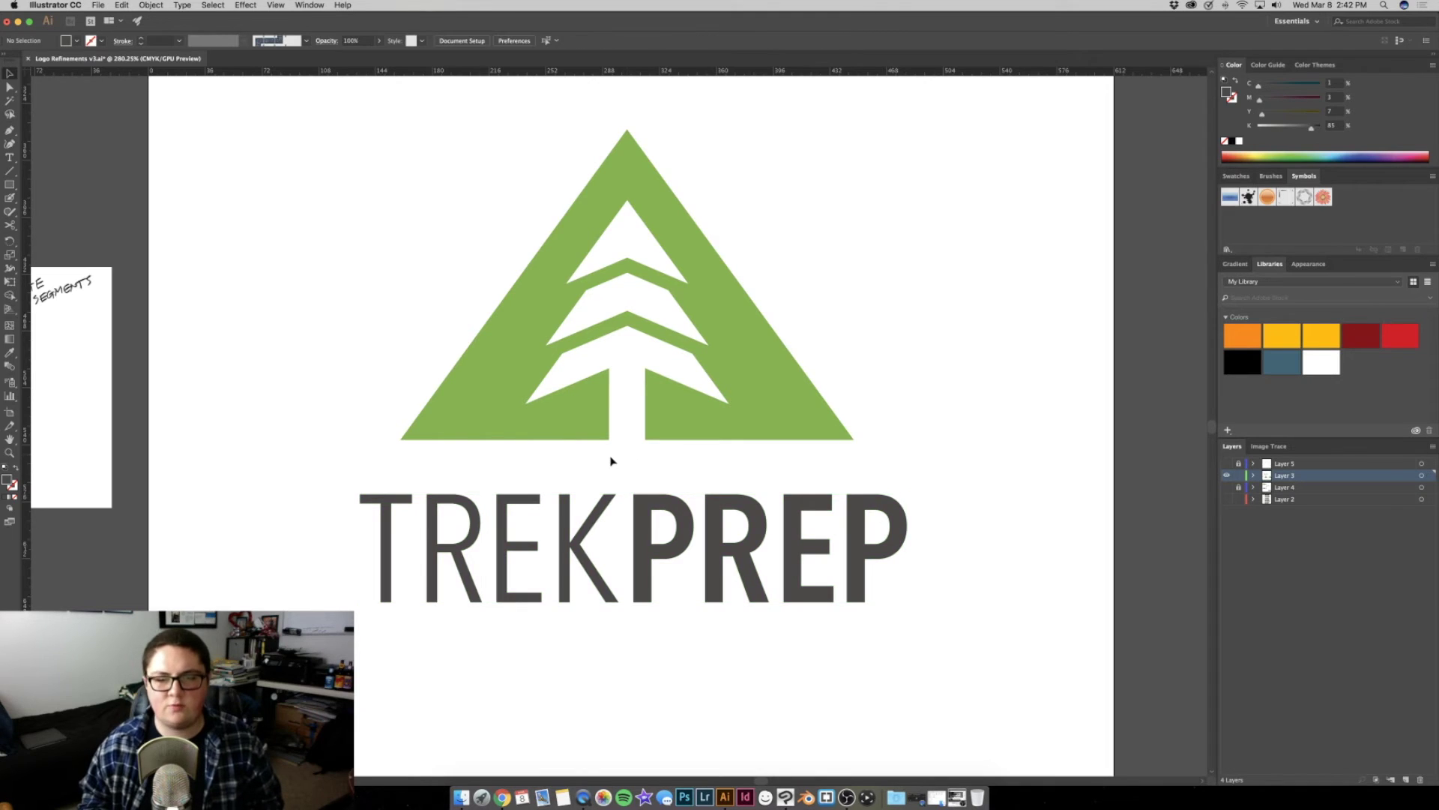
pyautogui.press('z')
pyautogui.click(629, 476)
# Horizontally centre the wordmark group, check against the Layer 5 guides, and nudge it right
pyautogui.click(764, 488)
pyautogui.click(500, 42)
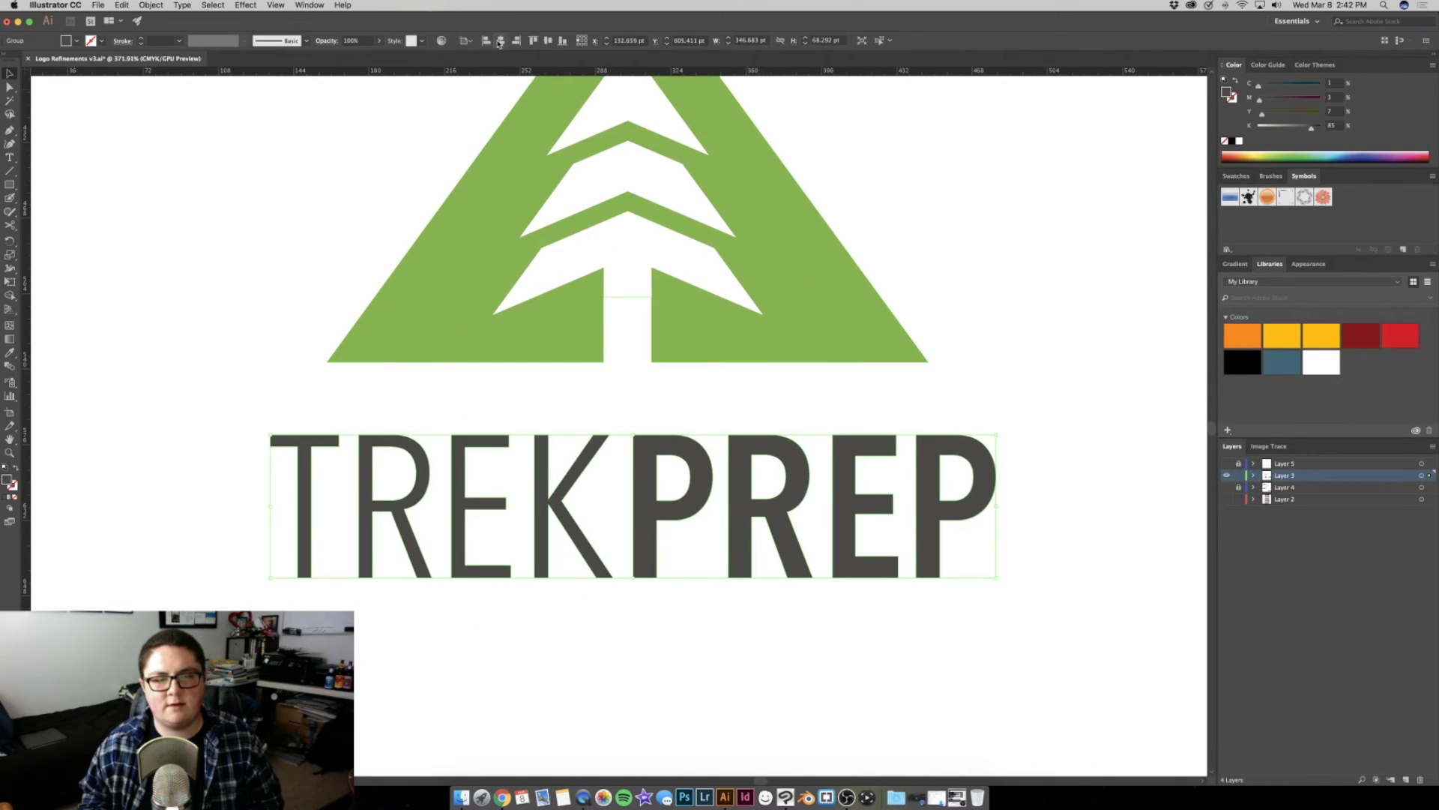
pyautogui.click(353, 261)
pyautogui.click(1226, 463)
pyautogui.click(1226, 464)
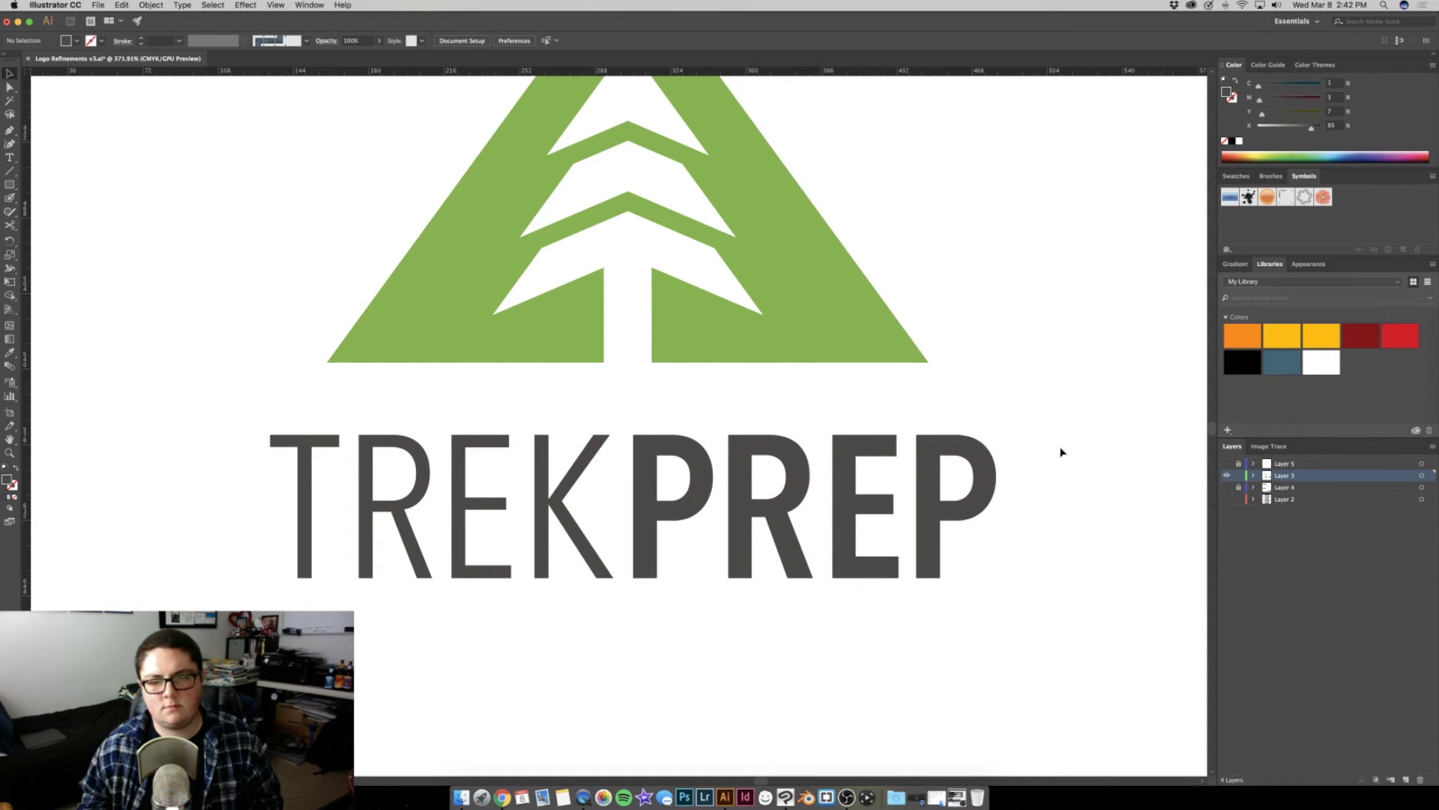
pyautogui.click(876, 490)
pyautogui.press('Right')
pyautogui.click(1096, 443)
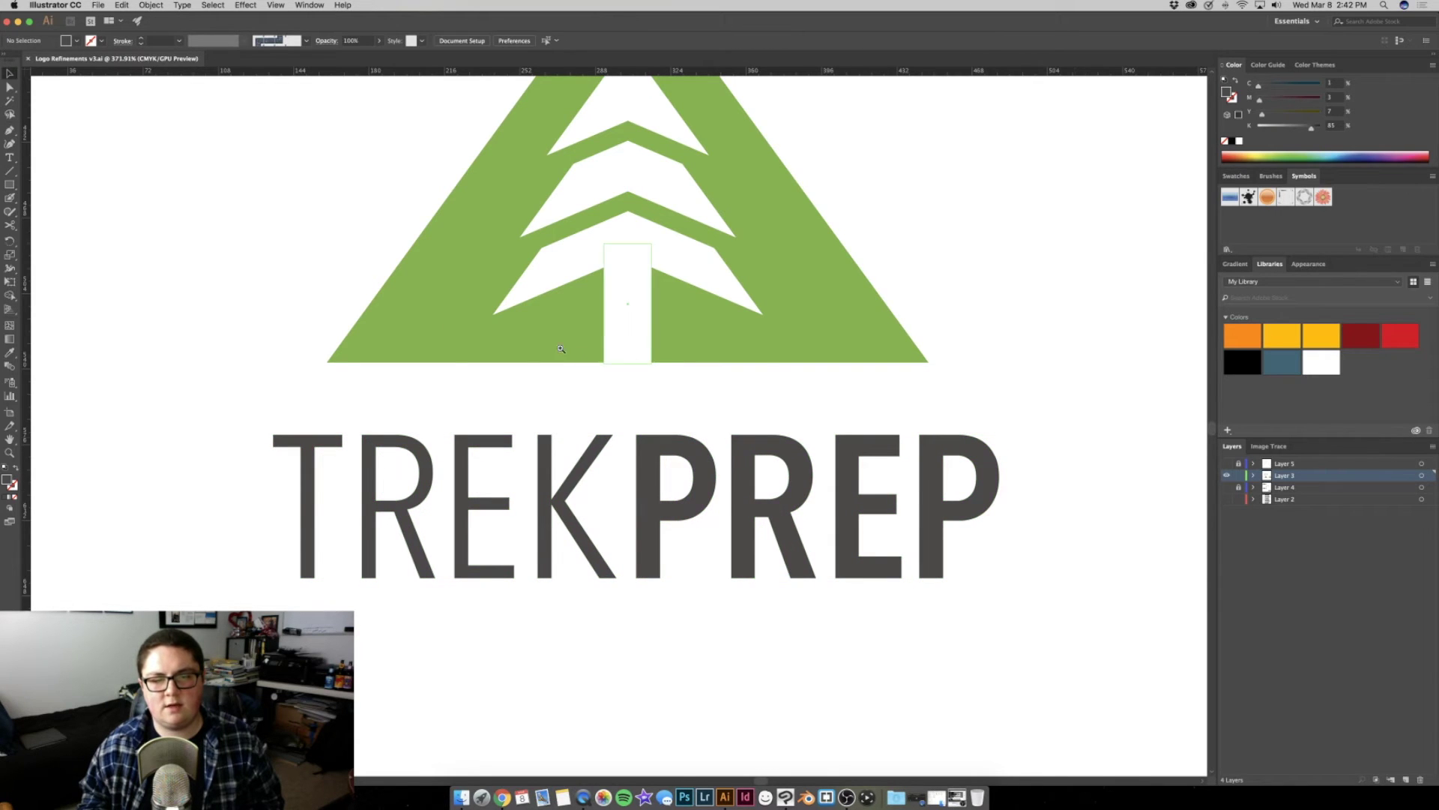
pyautogui.scroll(-5, 560, 349)
pyautogui.scroll(-5, 577, 353)
pyautogui.scroll(-3, 373, 324)
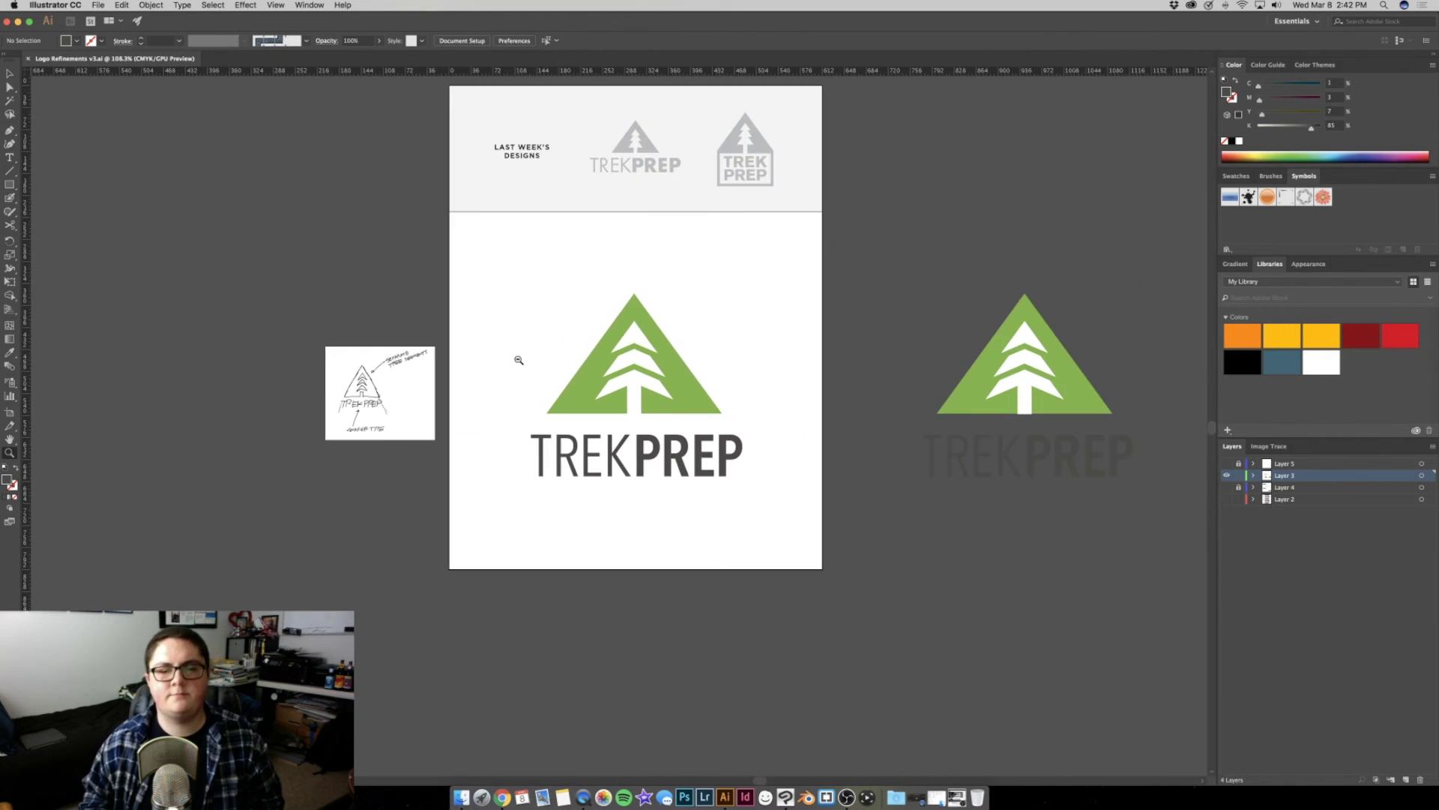
pyautogui.scroll(2, 802, 363)
pyautogui.scroll(2, 726, 402)
pyautogui.scroll(-3, 629, 395)
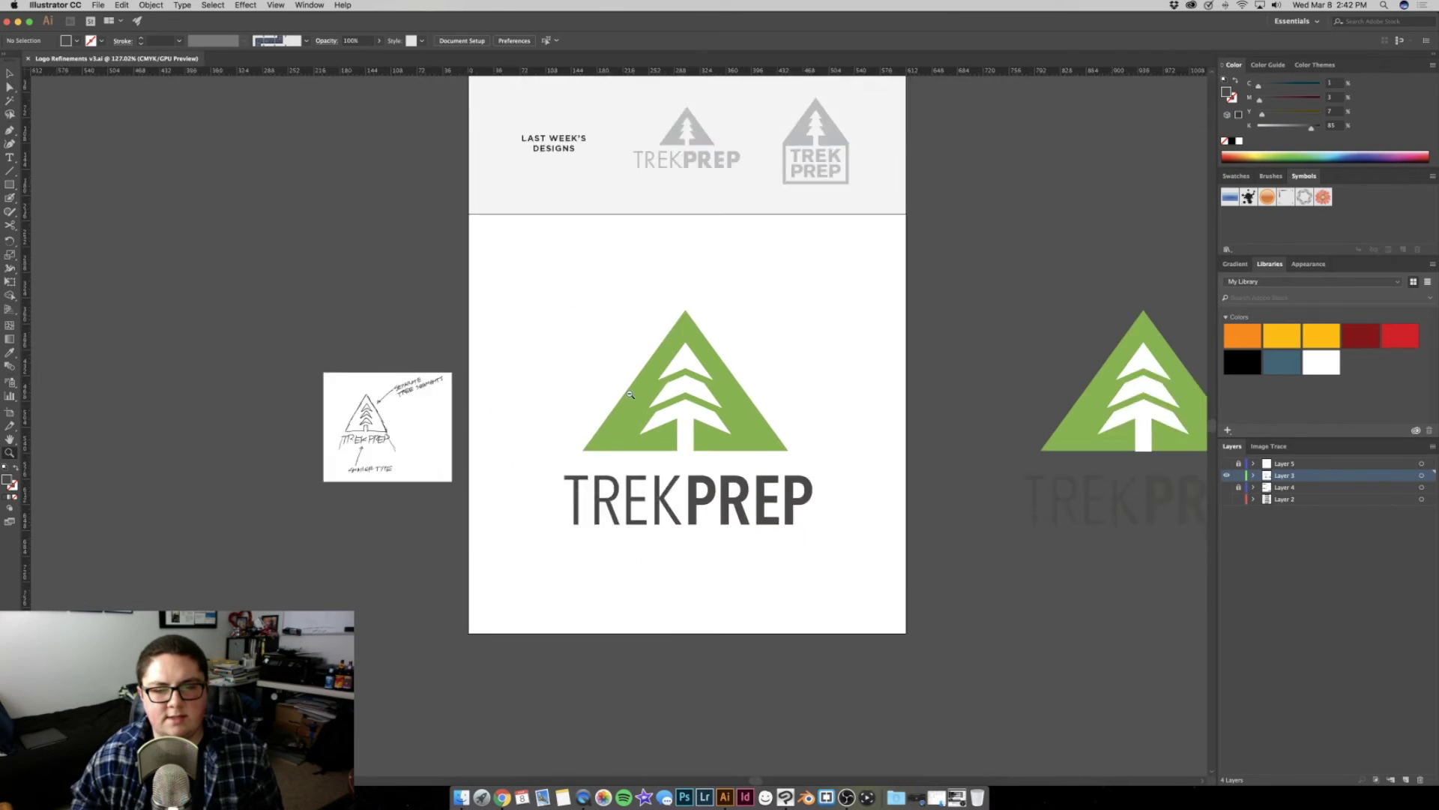
pyautogui.scroll(-1, 630, 395)
pyautogui.scroll(3, 742, 427)
pyautogui.scroll(1, 767, 450)
pyautogui.click(765, 449)
pyautogui.scroll(1, 761, 434)
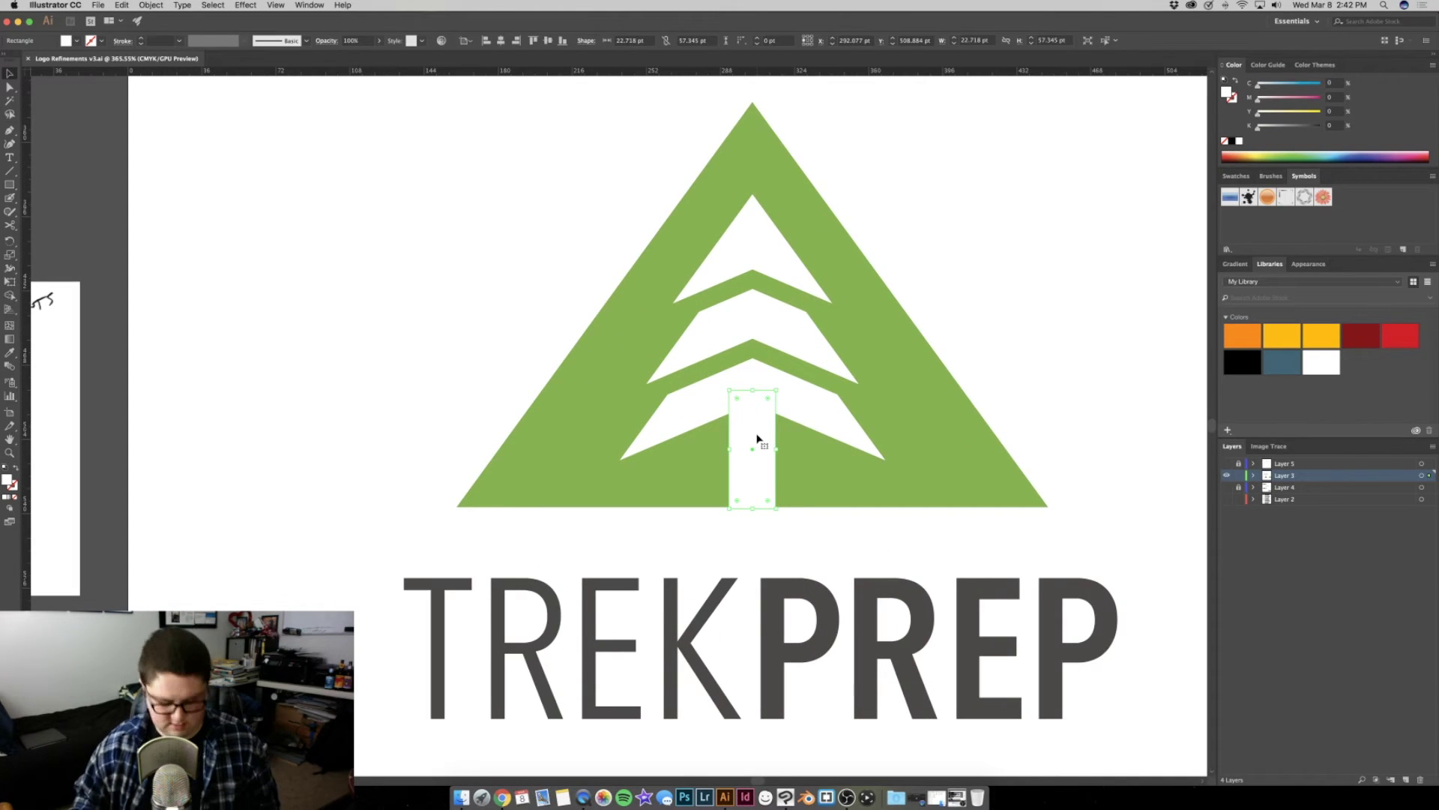
pyautogui.press('z')
pyautogui.scroll(-2, 753, 442)
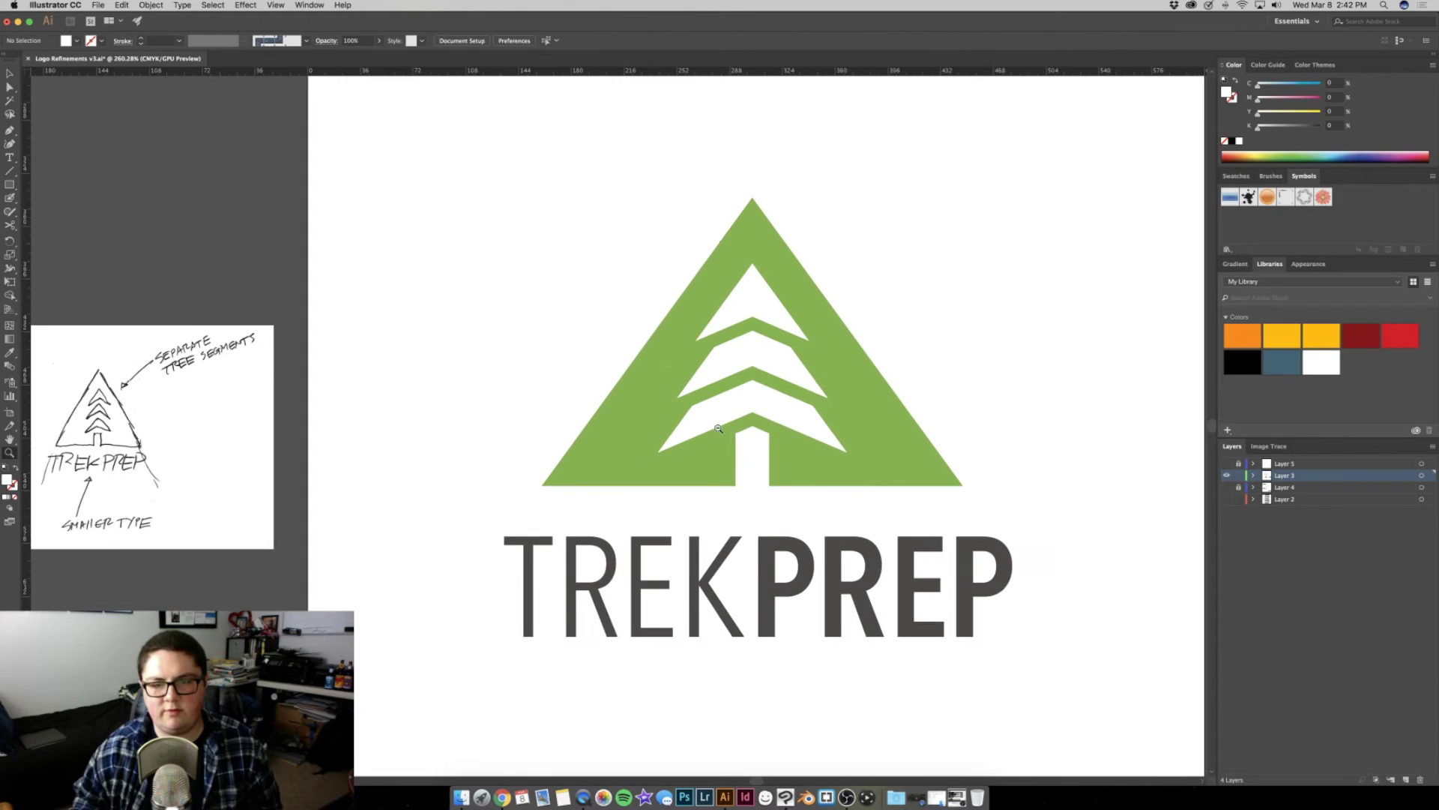
pyautogui.scroll(1, 772, 442)
pyautogui.scroll(1, 783, 443)
pyautogui.hscroll(1, 783, 443)
pyautogui.press('v')
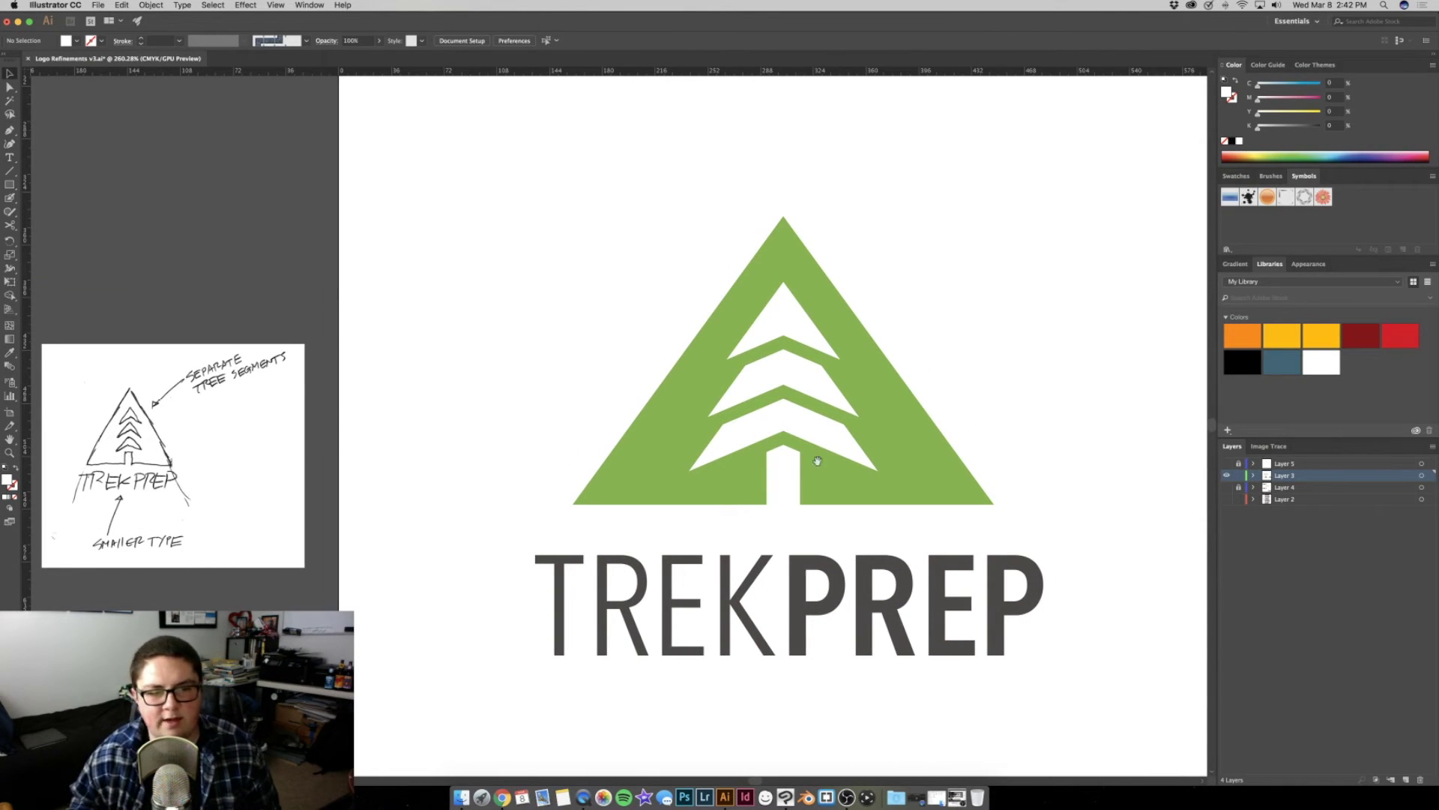
pyautogui.moveTo(817, 460); pyautogui.dragTo(757, 475)
pyautogui.click(711, 465)
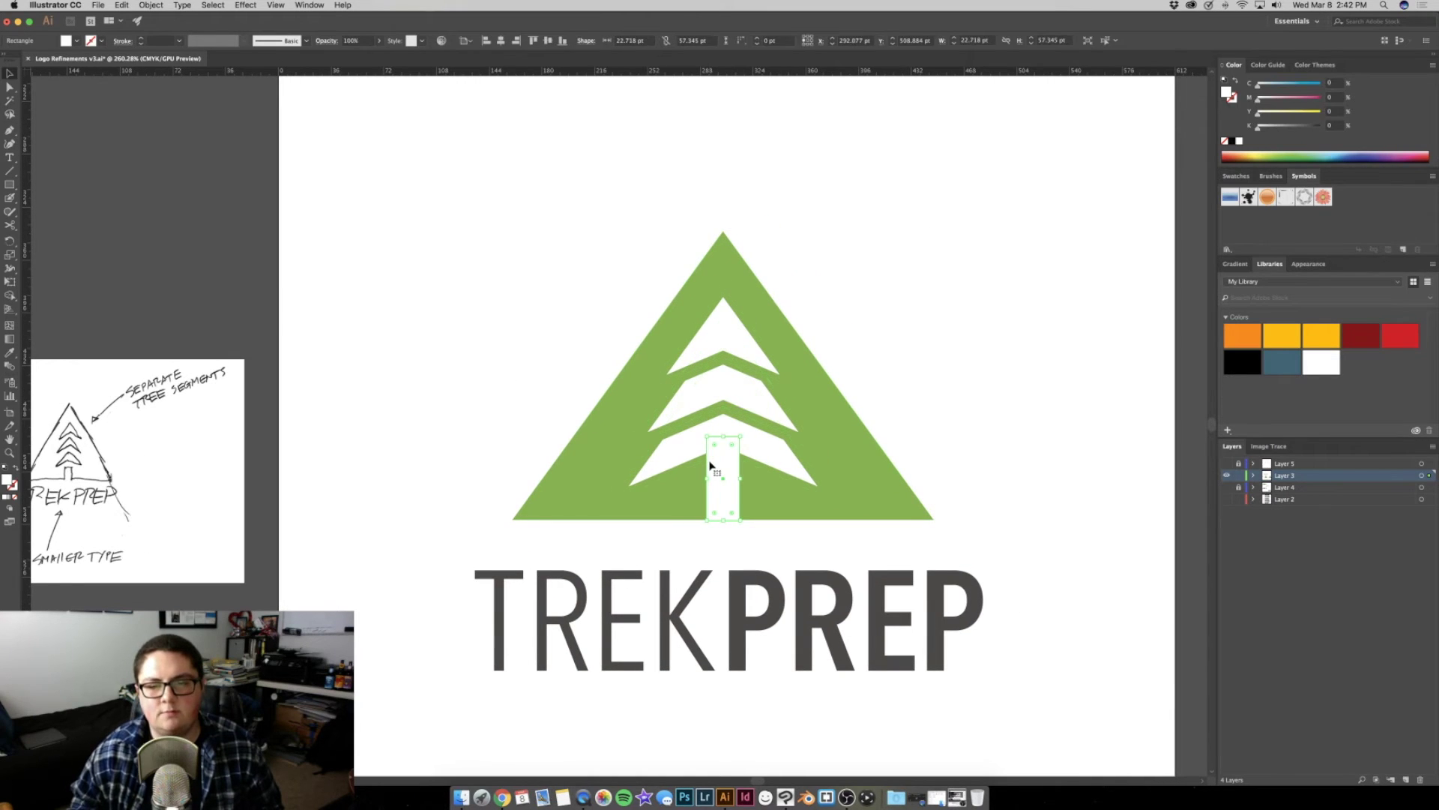
pyautogui.press('\\')
pyautogui.hscroll(2, 735, 481)
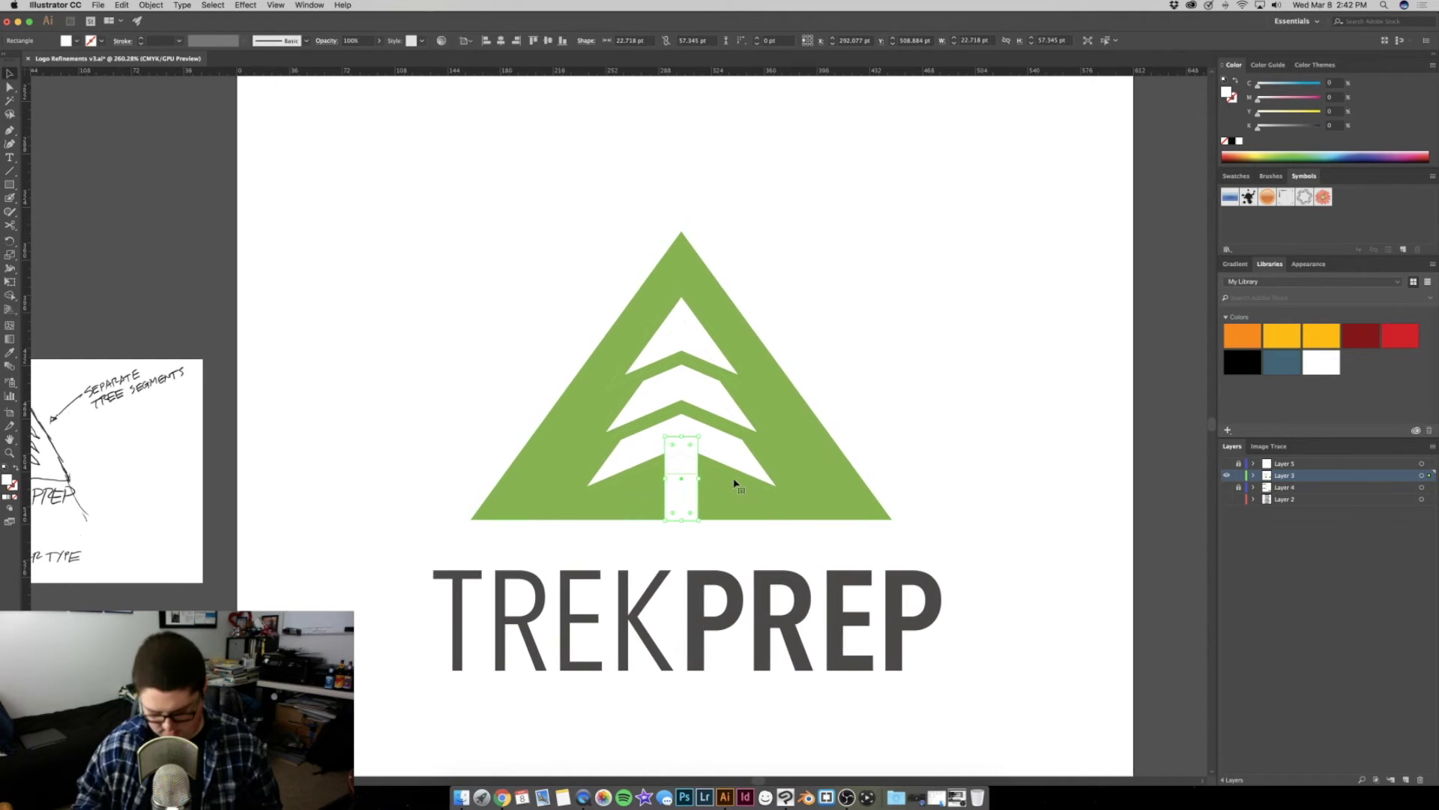
pyautogui.hotkey('ctrl', 'x')
pyautogui.hotkey('ctrl', 'f')
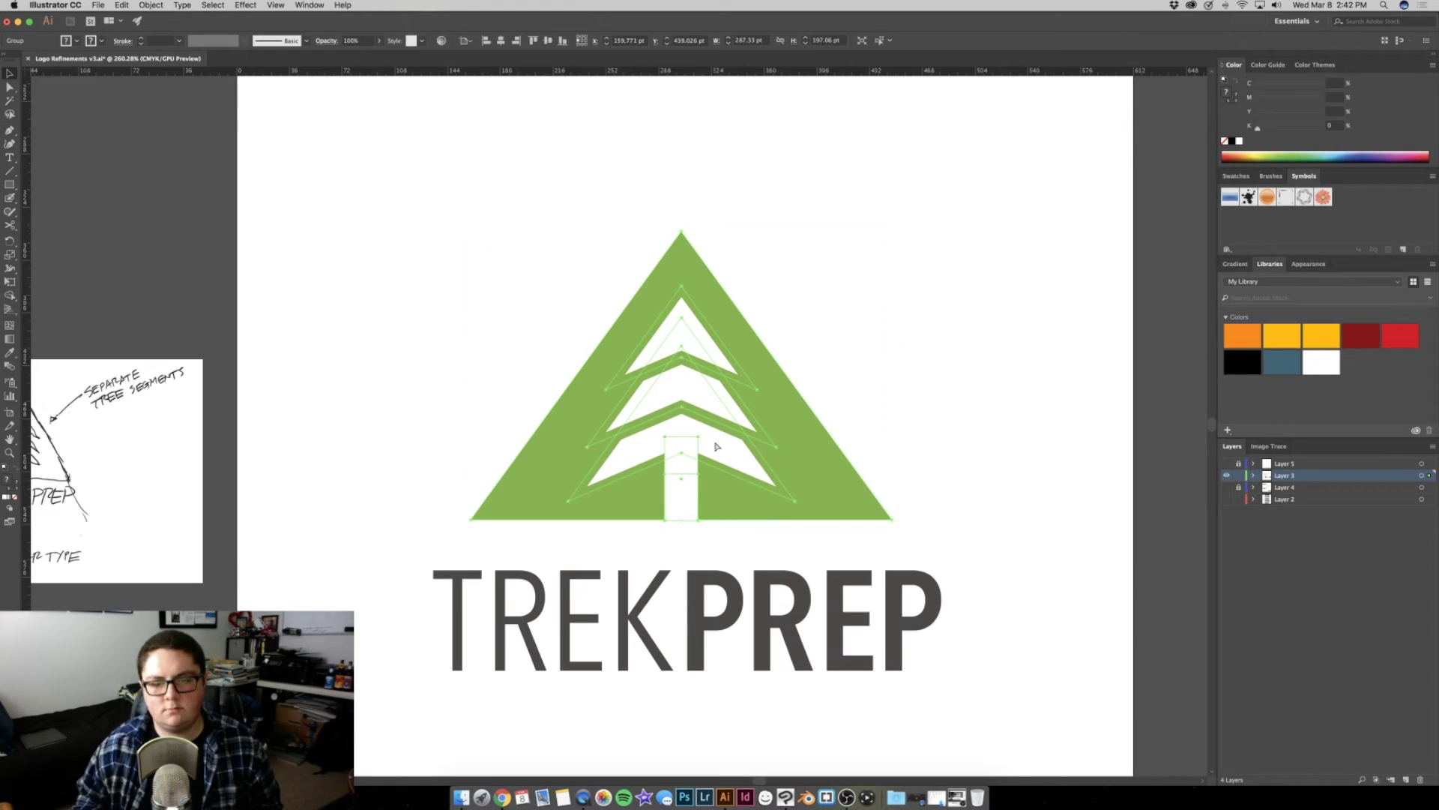
# Select the chevron paths and undo the extra chevron bars inside the tree
pyautogui.keyDown('ctrl'); pyautogui.click(675, 496); pyautogui.keyUp('ctrl')
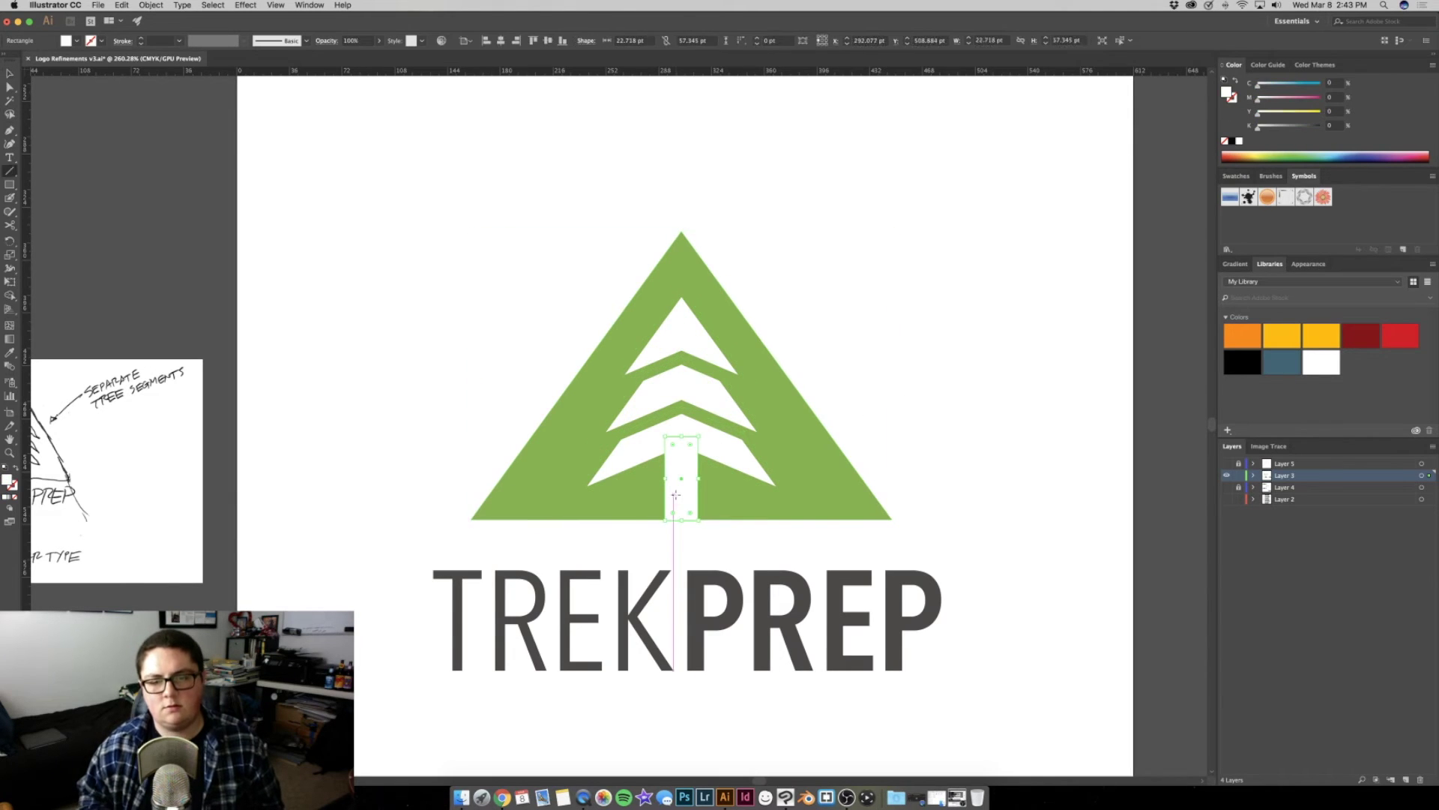
pyautogui.press('v')
pyautogui.click(737, 450)
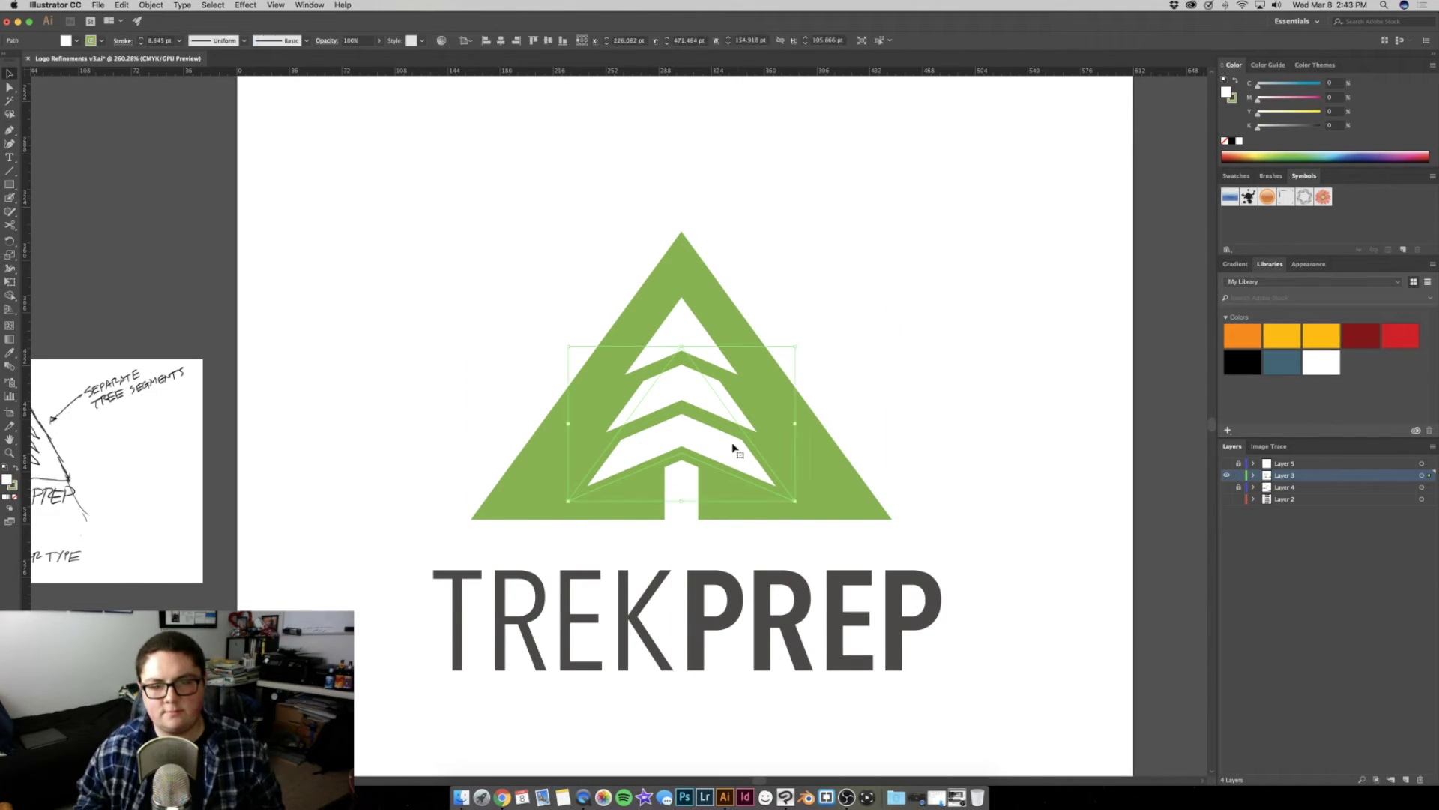
pyautogui.click(687, 325)
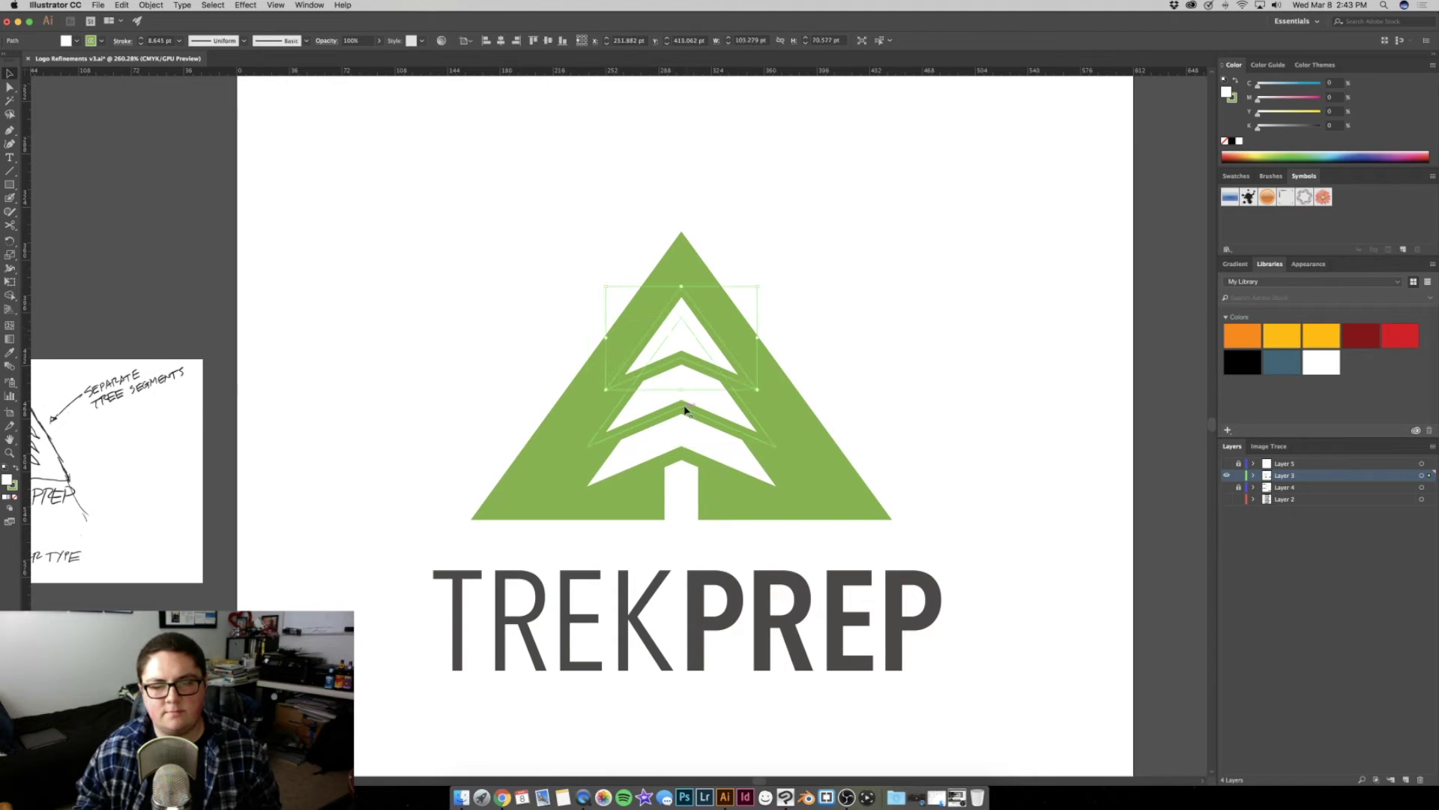
pyautogui.click(685, 426)
pyautogui.click(681, 356)
pyautogui.press('\\')
pyautogui.hotkey('ctrl', 'z')
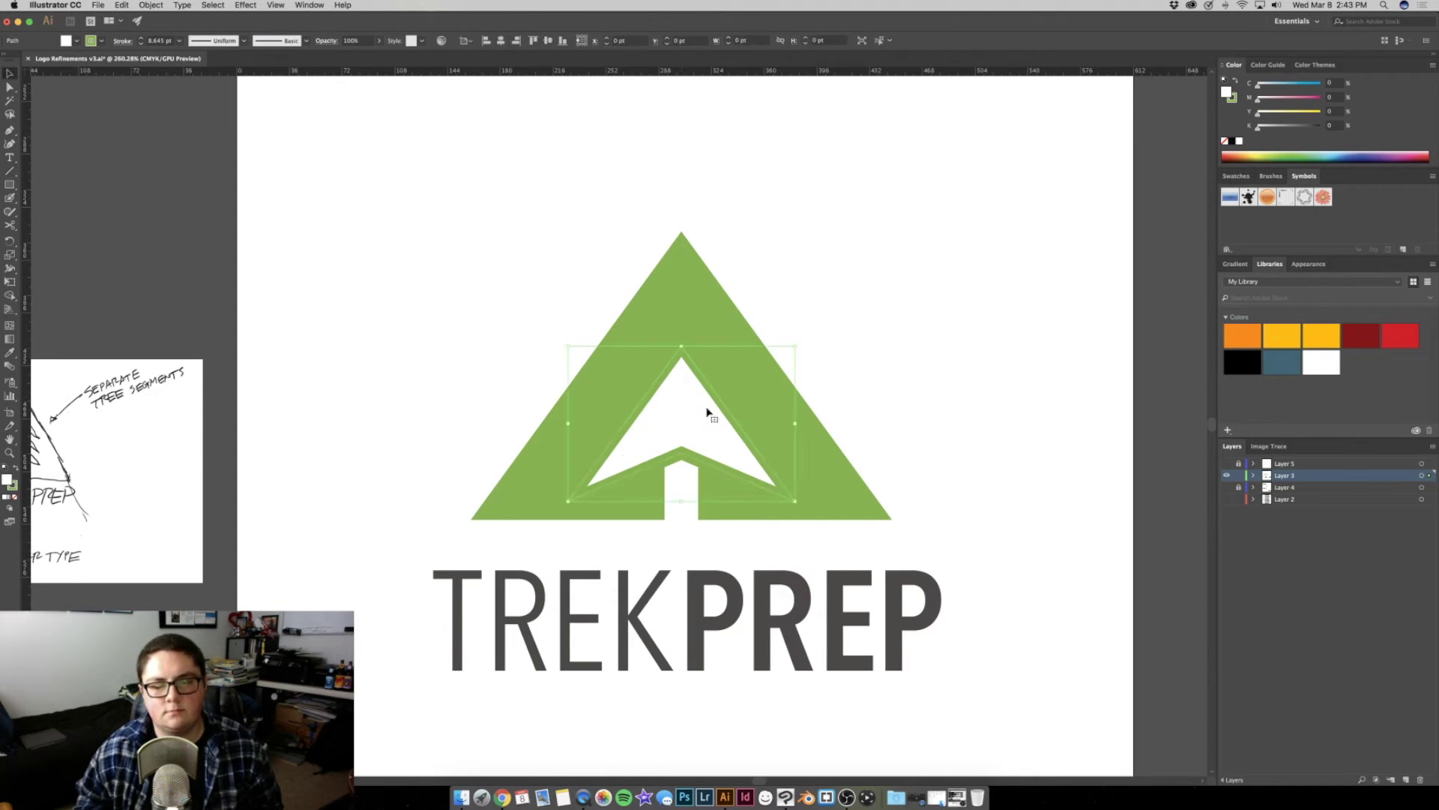
pyautogui.scroll(-2, 691, 405)
pyautogui.scroll(2, 783, 417)
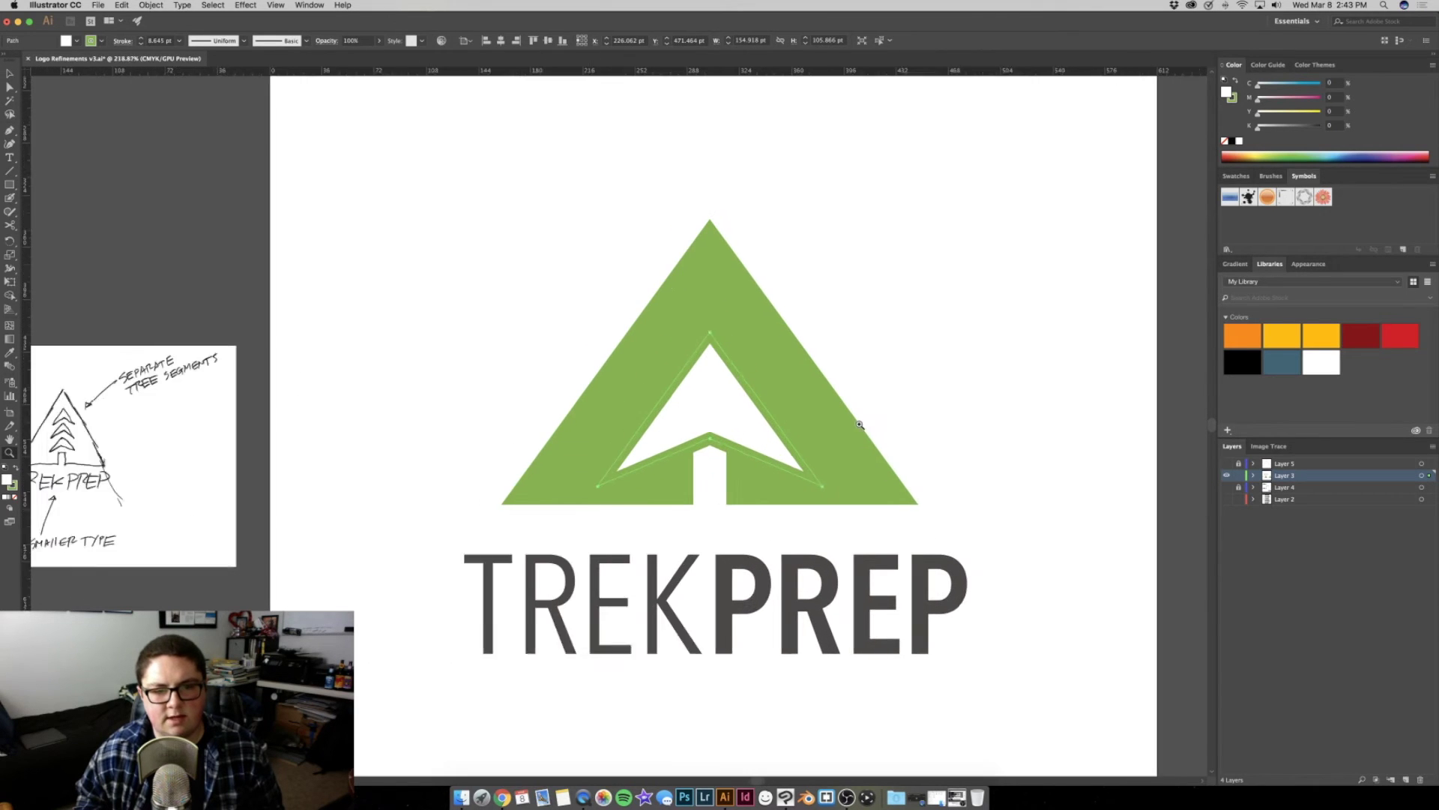
# Shorten the inner chevron vertically, nudge it down and duplicate it upward
pyautogui.moveTo(707, 328); pyautogui.dragTo(707, 385)
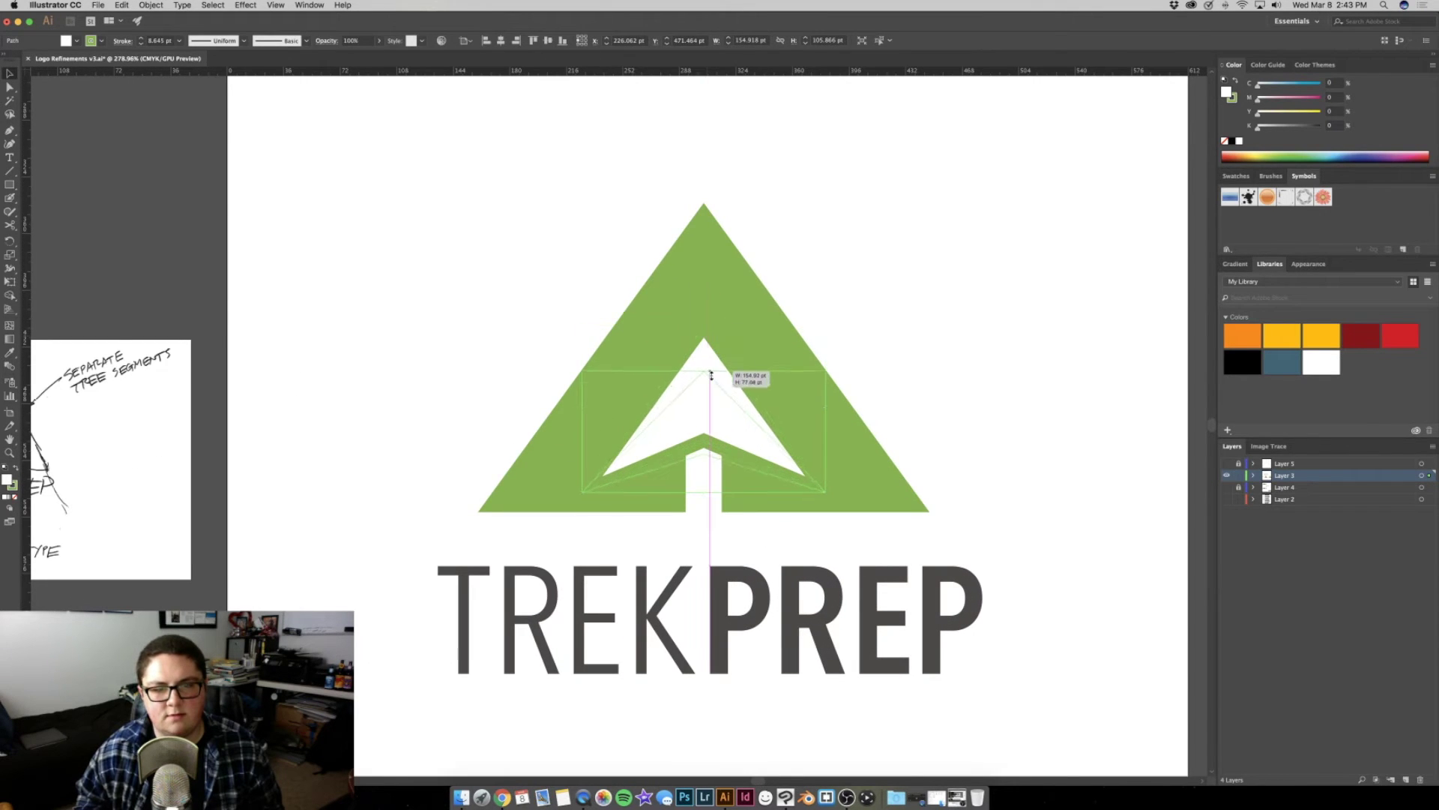
pyautogui.press('z')
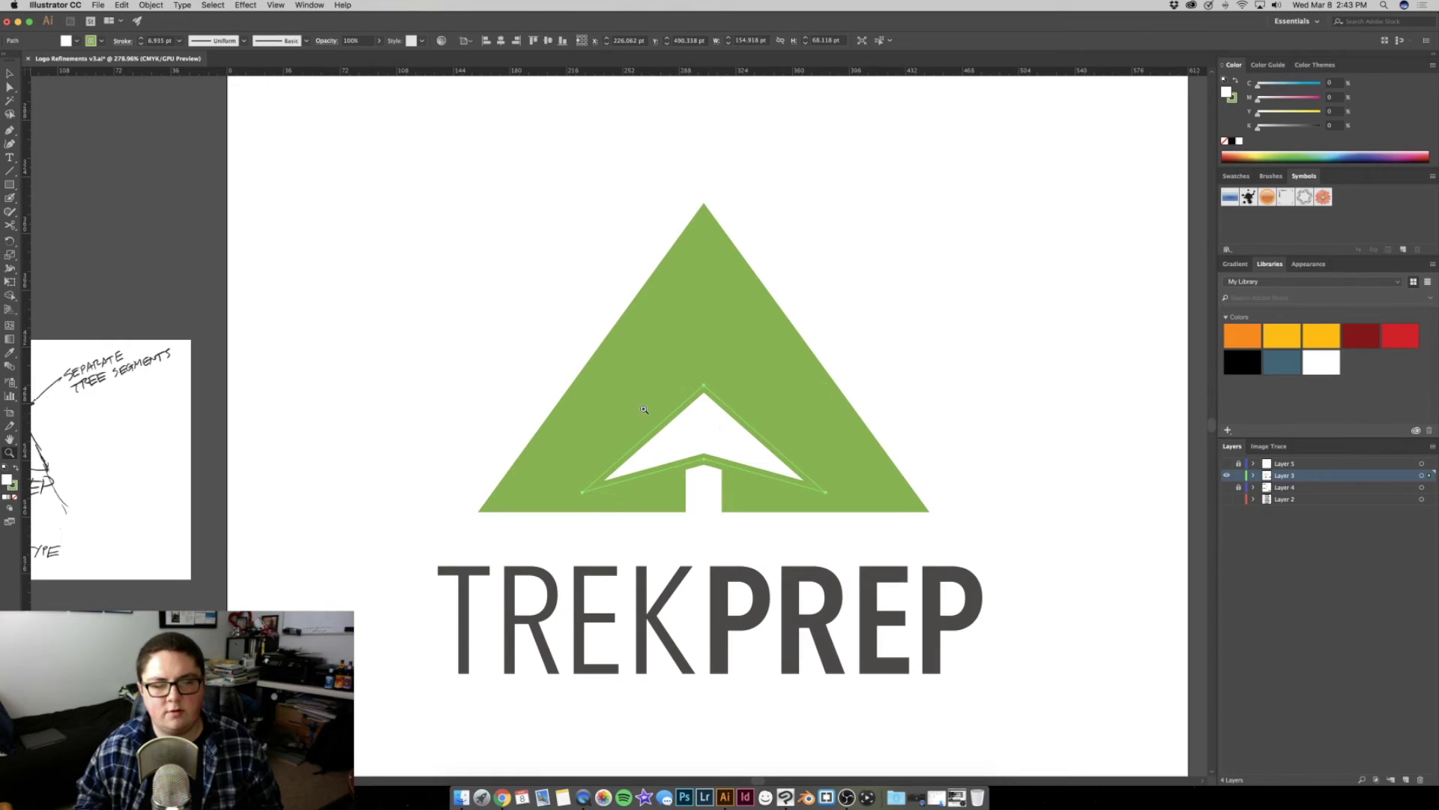
pyautogui.moveTo(708, 422); pyautogui.dragTo(652, 411)
pyautogui.press('v')
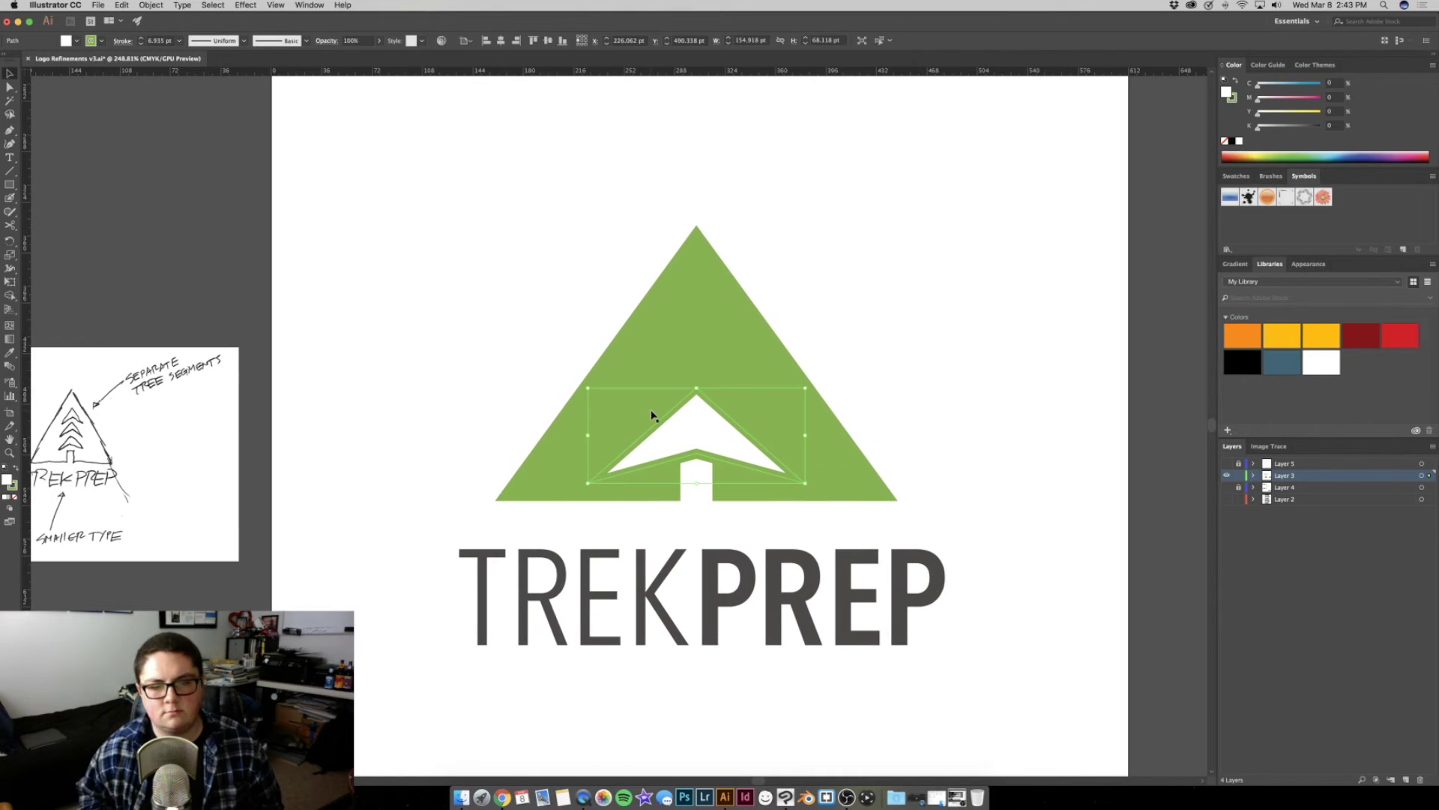
pyautogui.press('Down')
pyautogui.press('Down')
pyautogui.press('Down')
pyautogui.press('Down')
pyautogui.press('Down')
pyautogui.press('Down')
pyautogui.hotkey('alt', 'shift', 'Up')
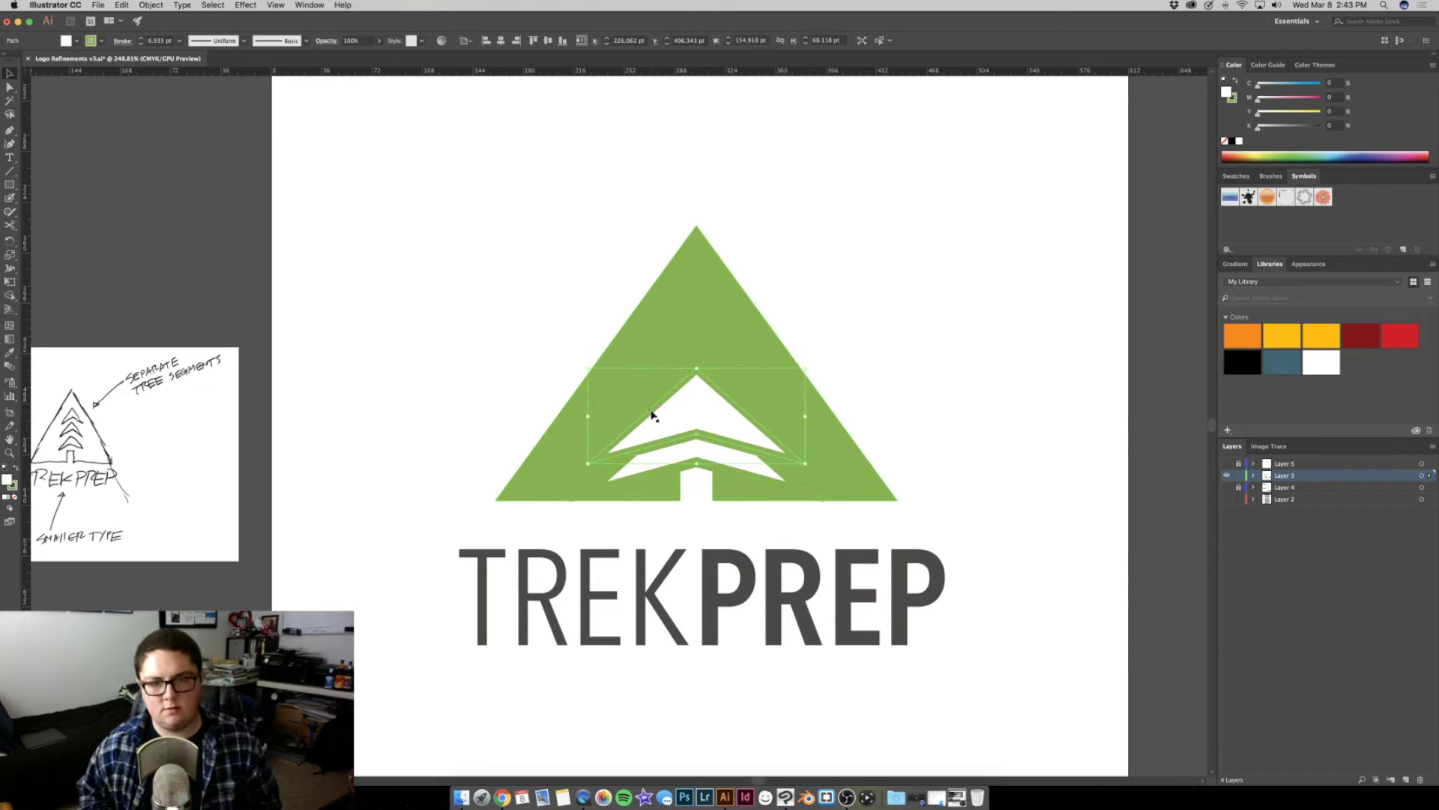
pyautogui.hotkey('shift', 'Up')
pyautogui.hotkey('shift', 'Up')
pyautogui.hotkey('shift', 'Up')
pyautogui.hotkey('shift', 'Up')
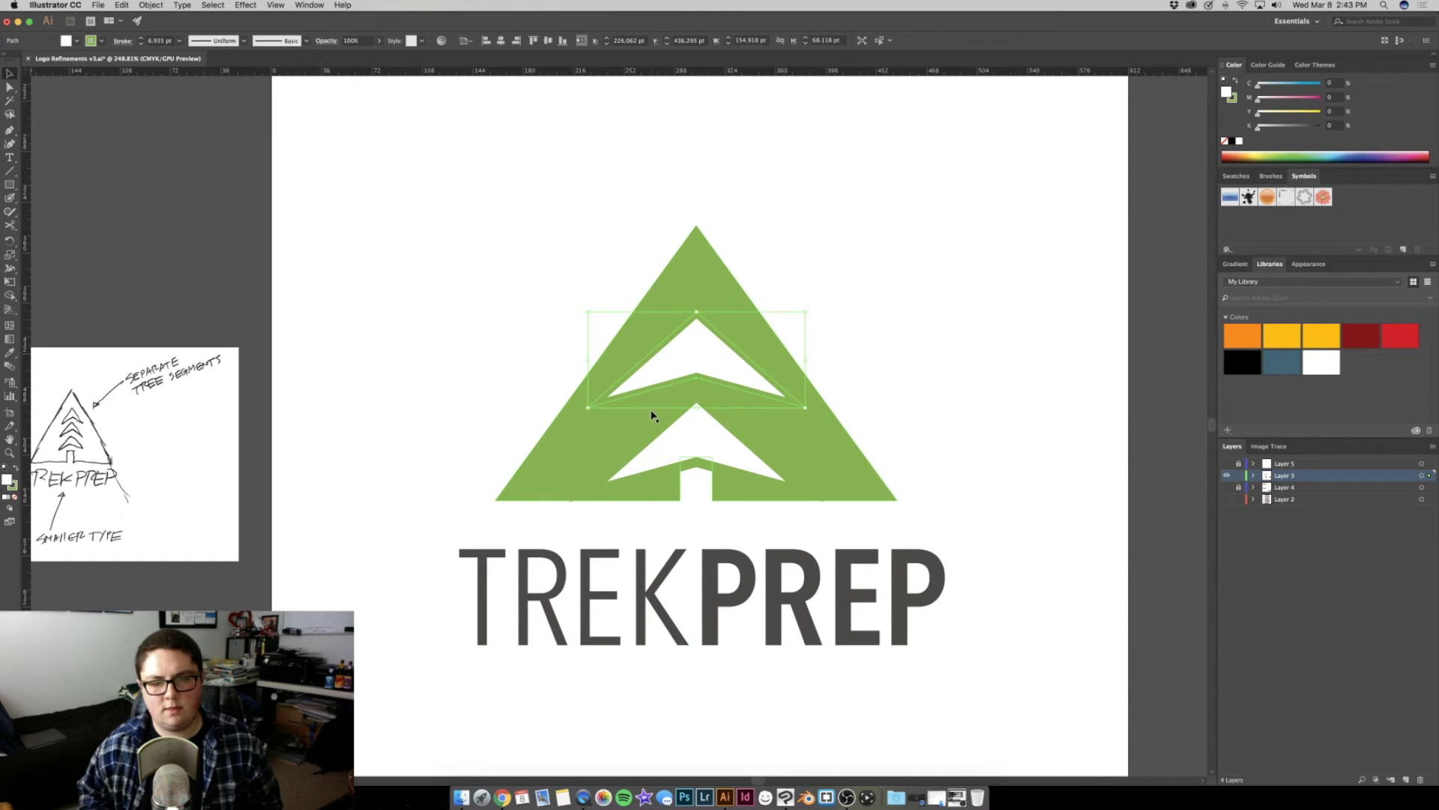
pyautogui.hotkey('shift', 'x')
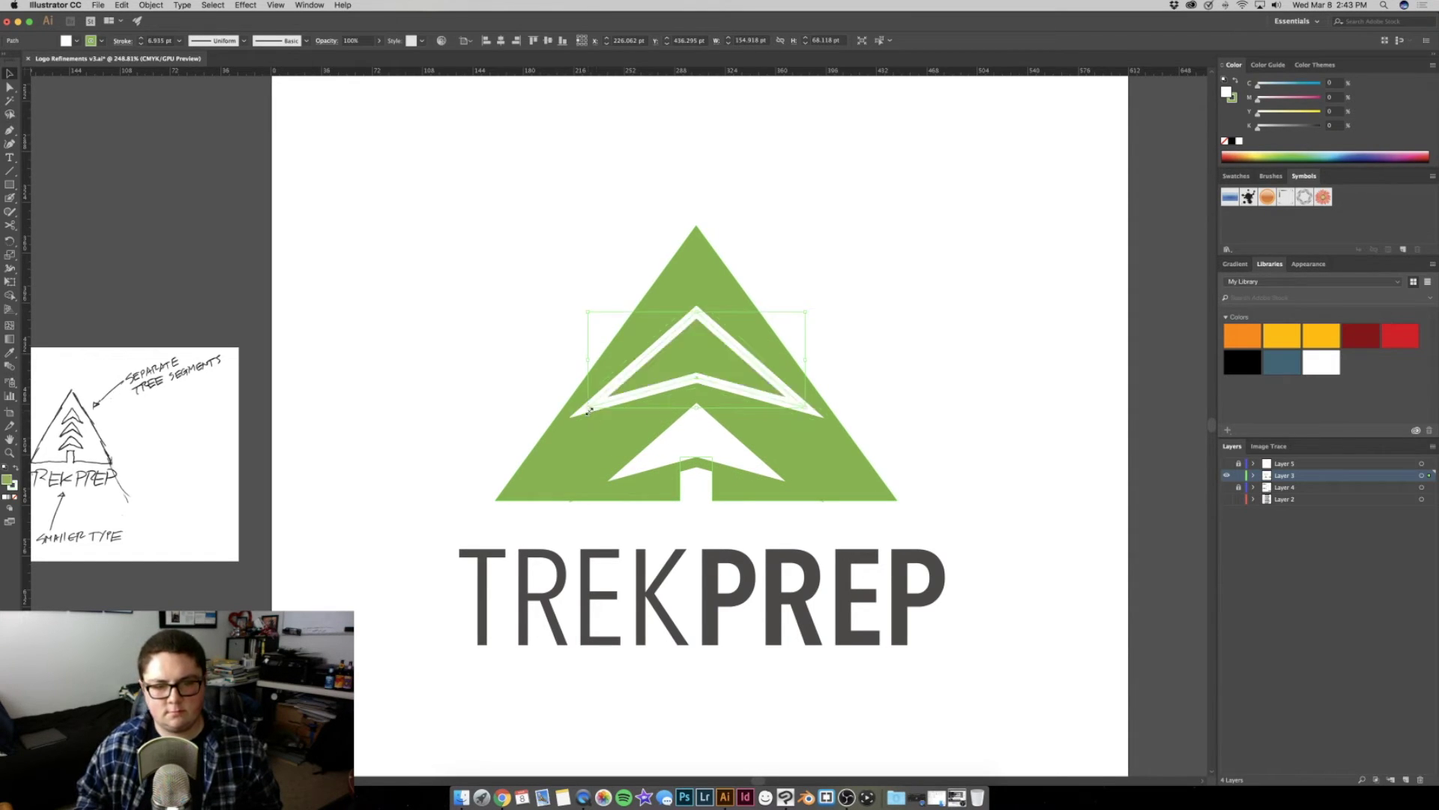
pyautogui.hotkey('shift', 'x')
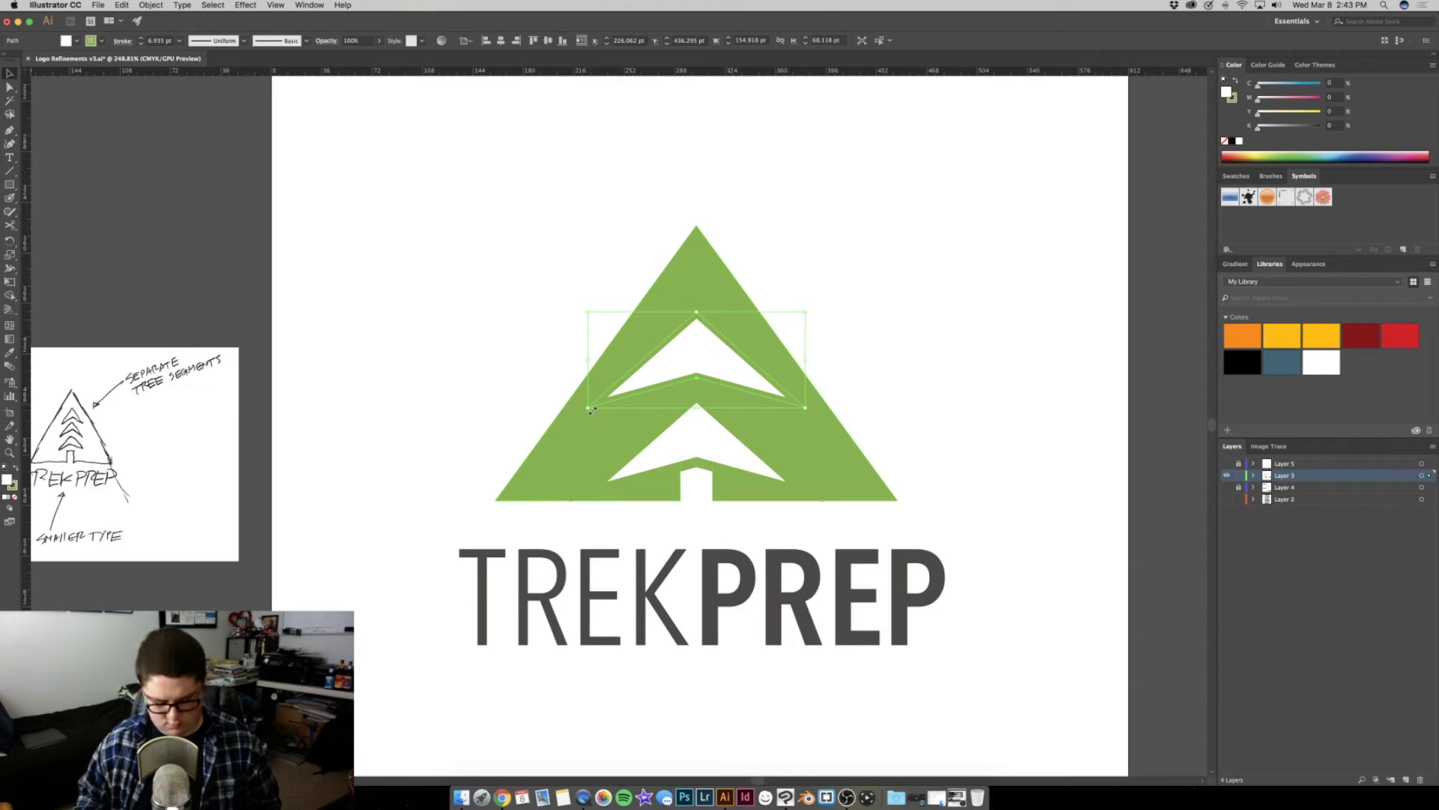
# Make the chevron's lower-left corner sharp with the Anchor Point tool
pyautogui.hotkey('shift', 'c')
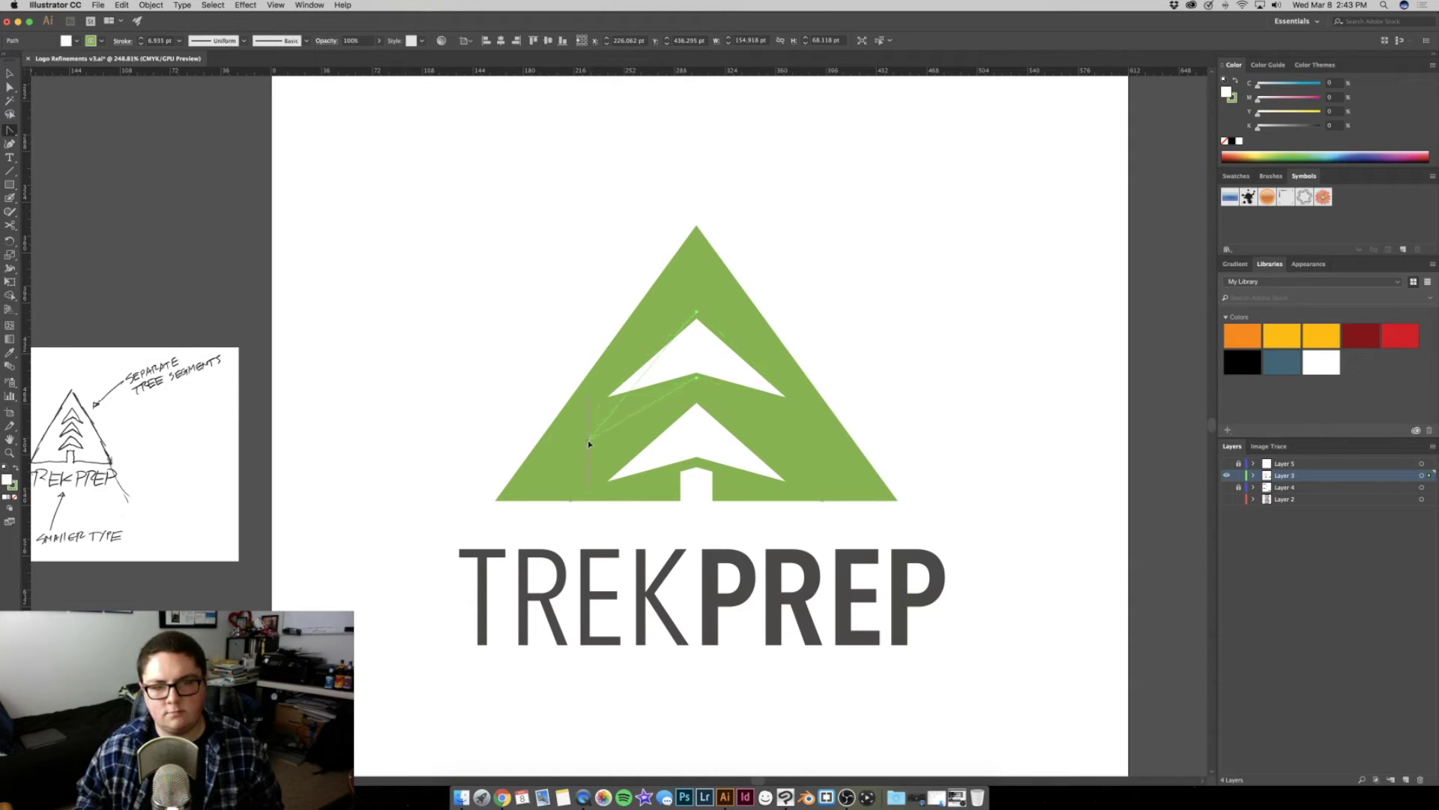
pyautogui.click(588, 444)
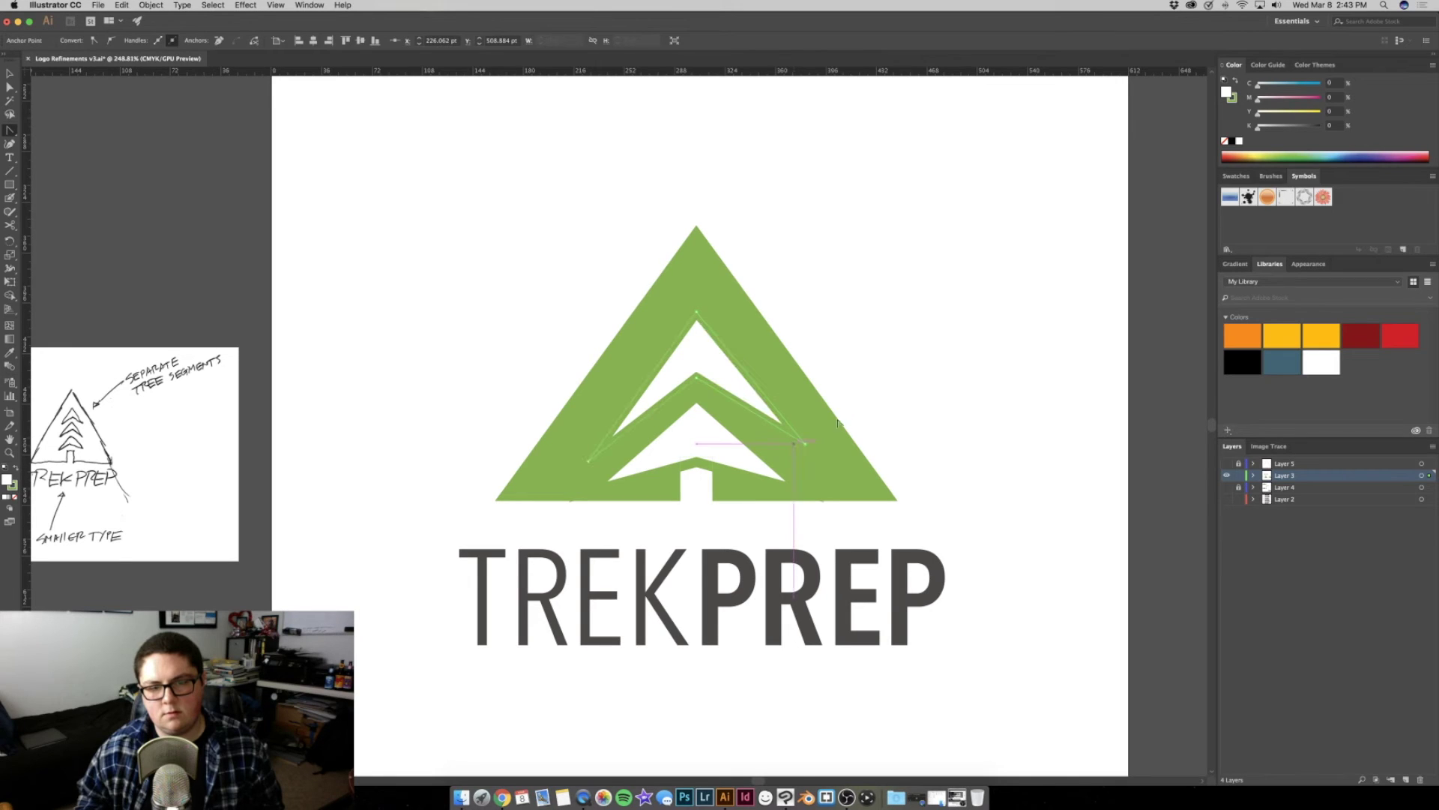
pyautogui.press('v')
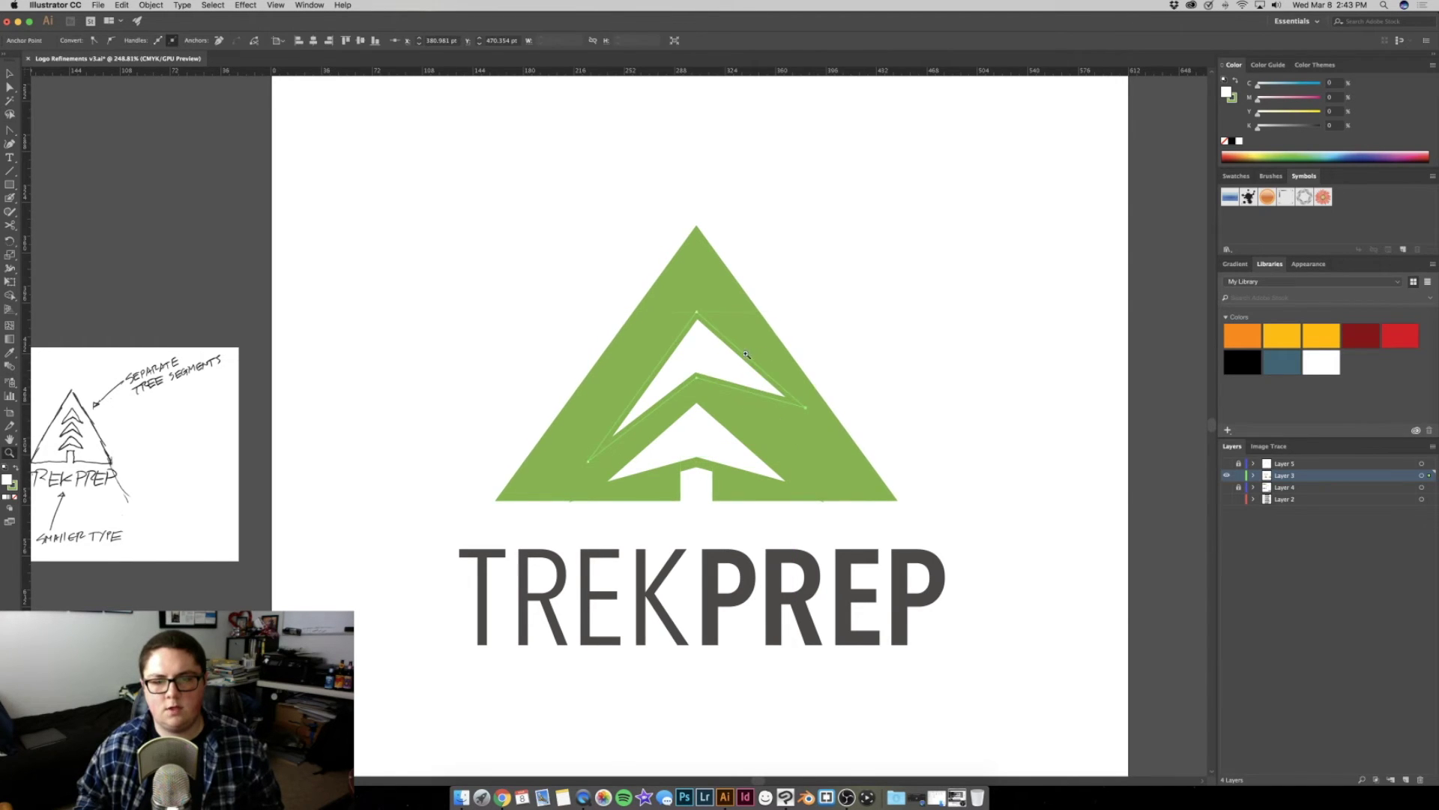
pyautogui.scroll(3, 749, 354)
pyautogui.press('a')
pyautogui.click(674, 386)
pyautogui.hotkey('ctrl', 'z')
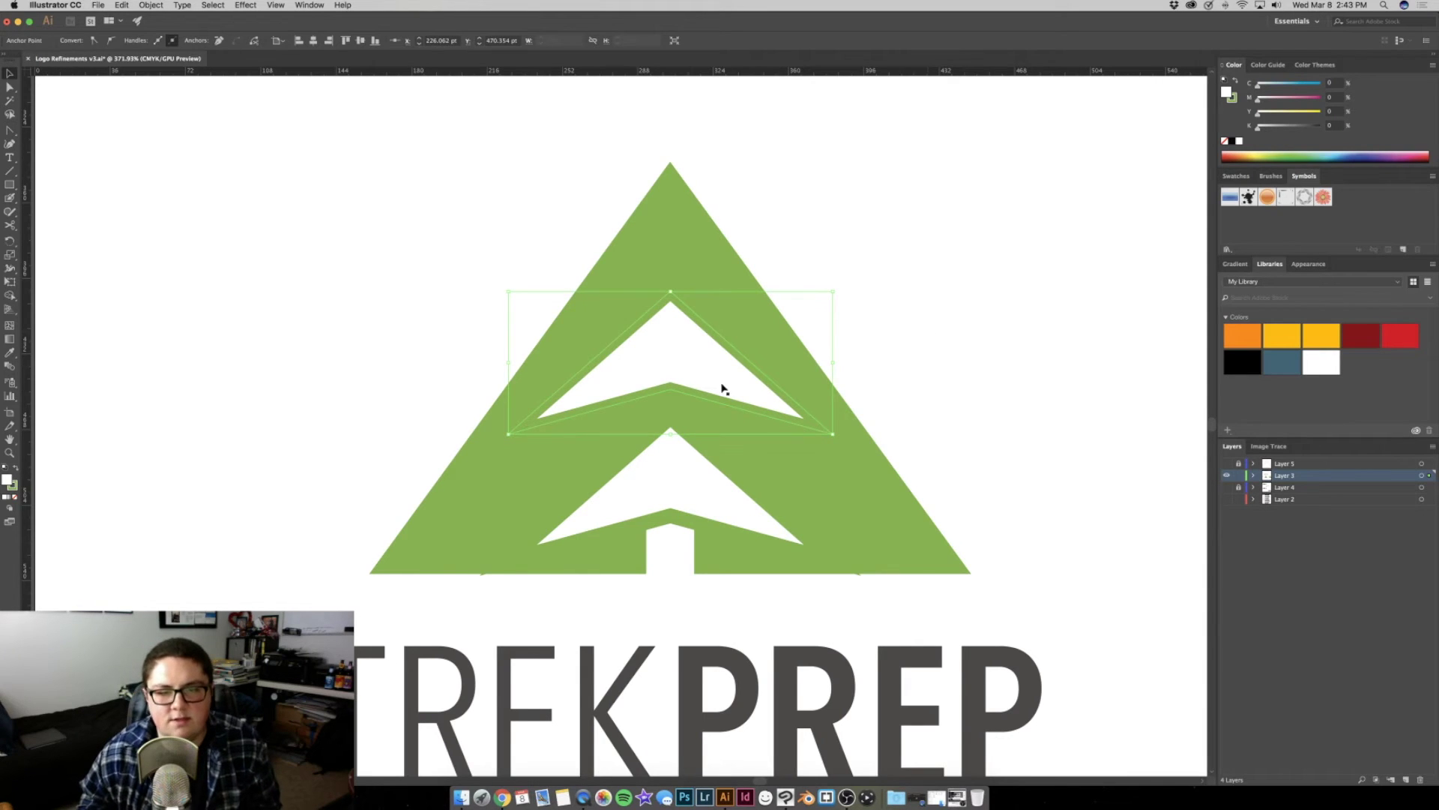
pyautogui.click(764, 426)
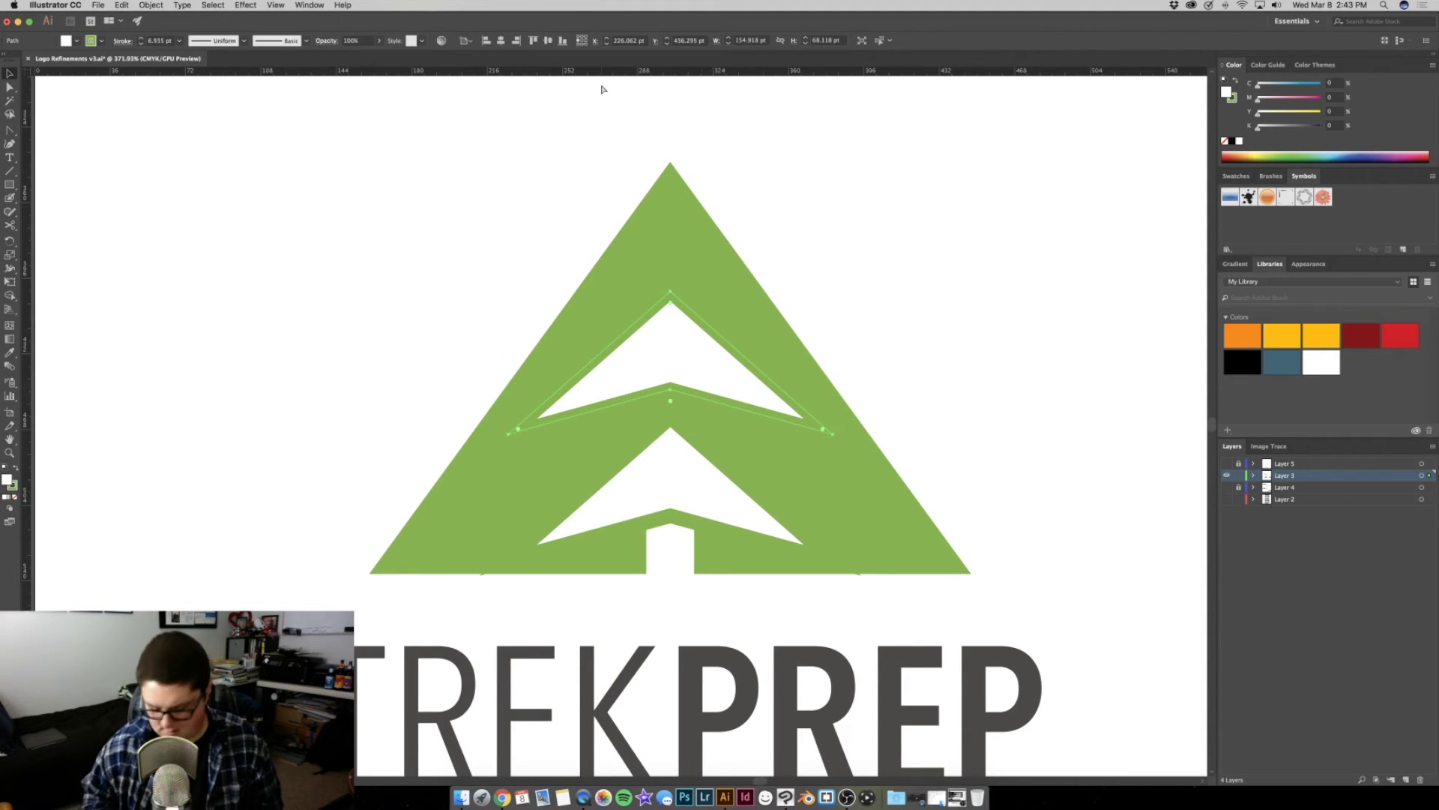
# Add a horizontal guide below the chevron and snap both wing tips onto it
pyautogui.moveTo(603, 71); pyautogui.dragTo(729, 484)
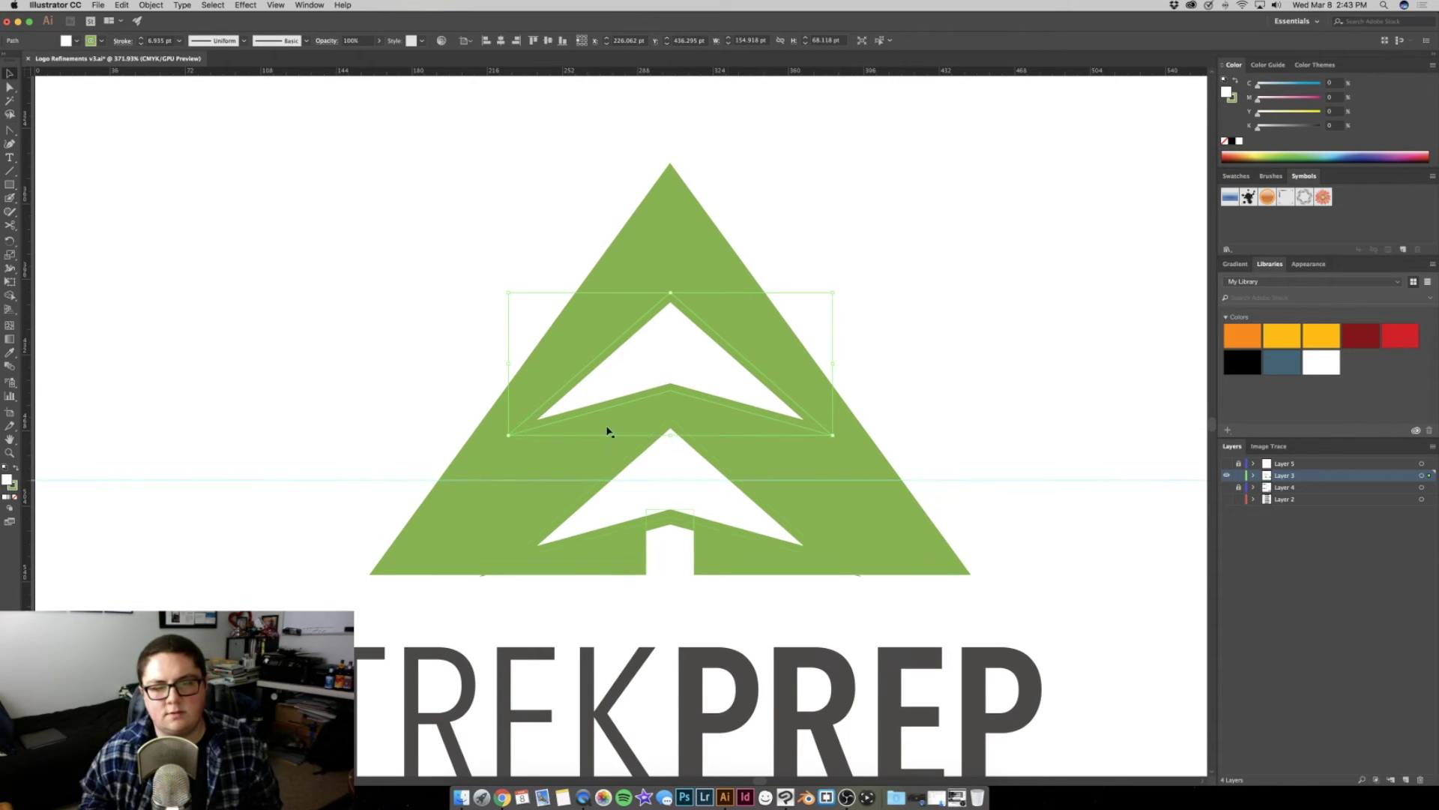
pyautogui.press('a')
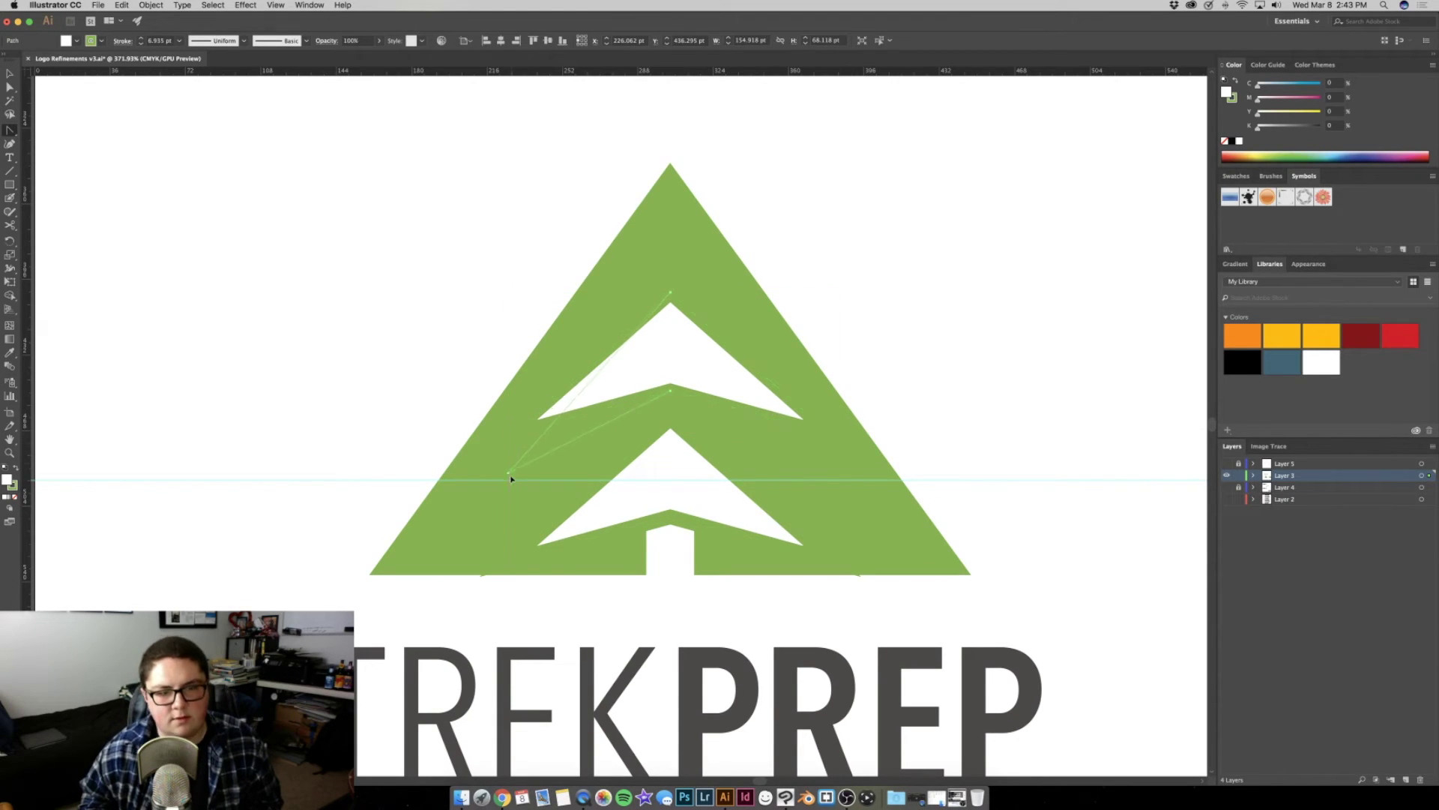
pyautogui.moveTo(512, 483); pyautogui.dragTo(512, 483)
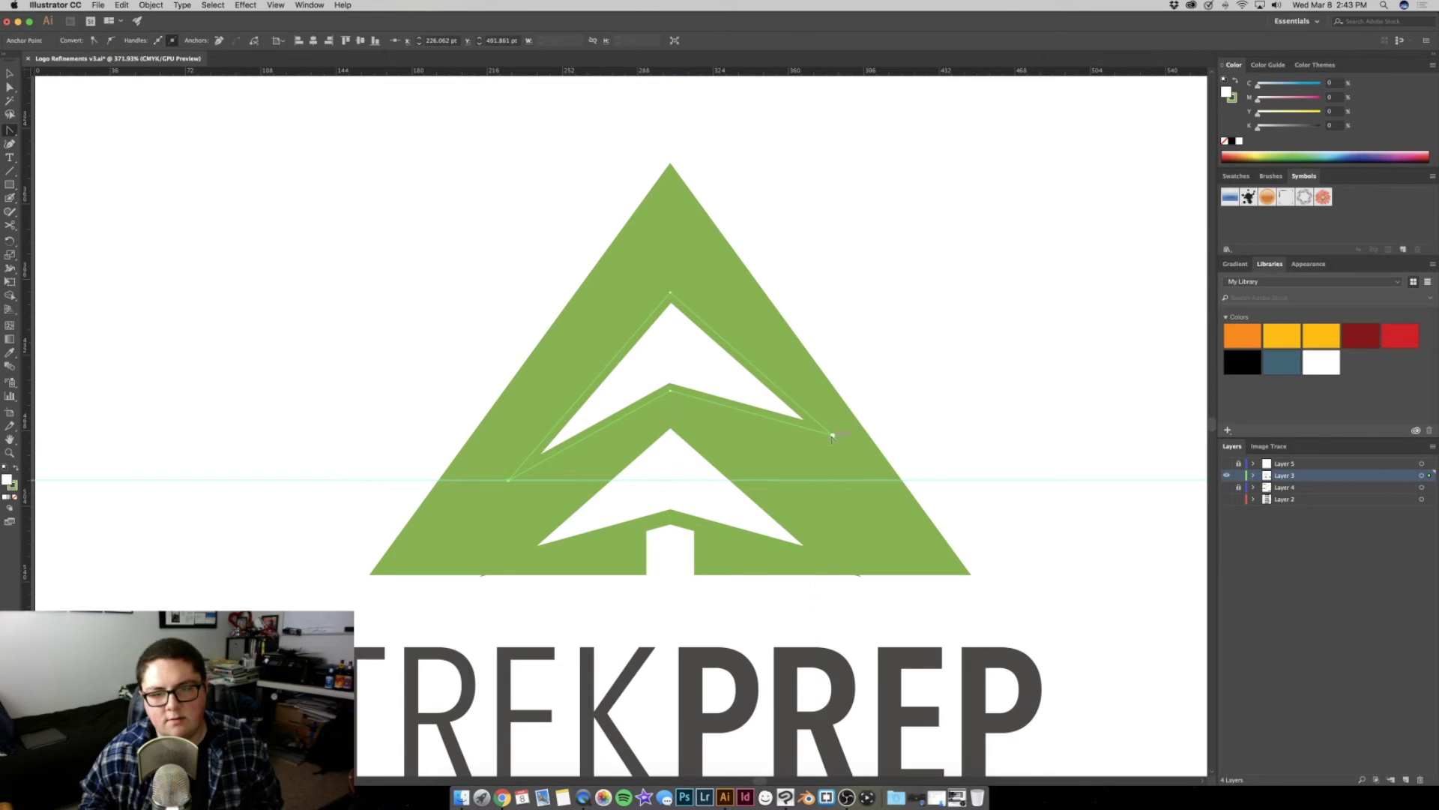
pyautogui.moveTo(829, 484); pyautogui.dragTo(831, 480)
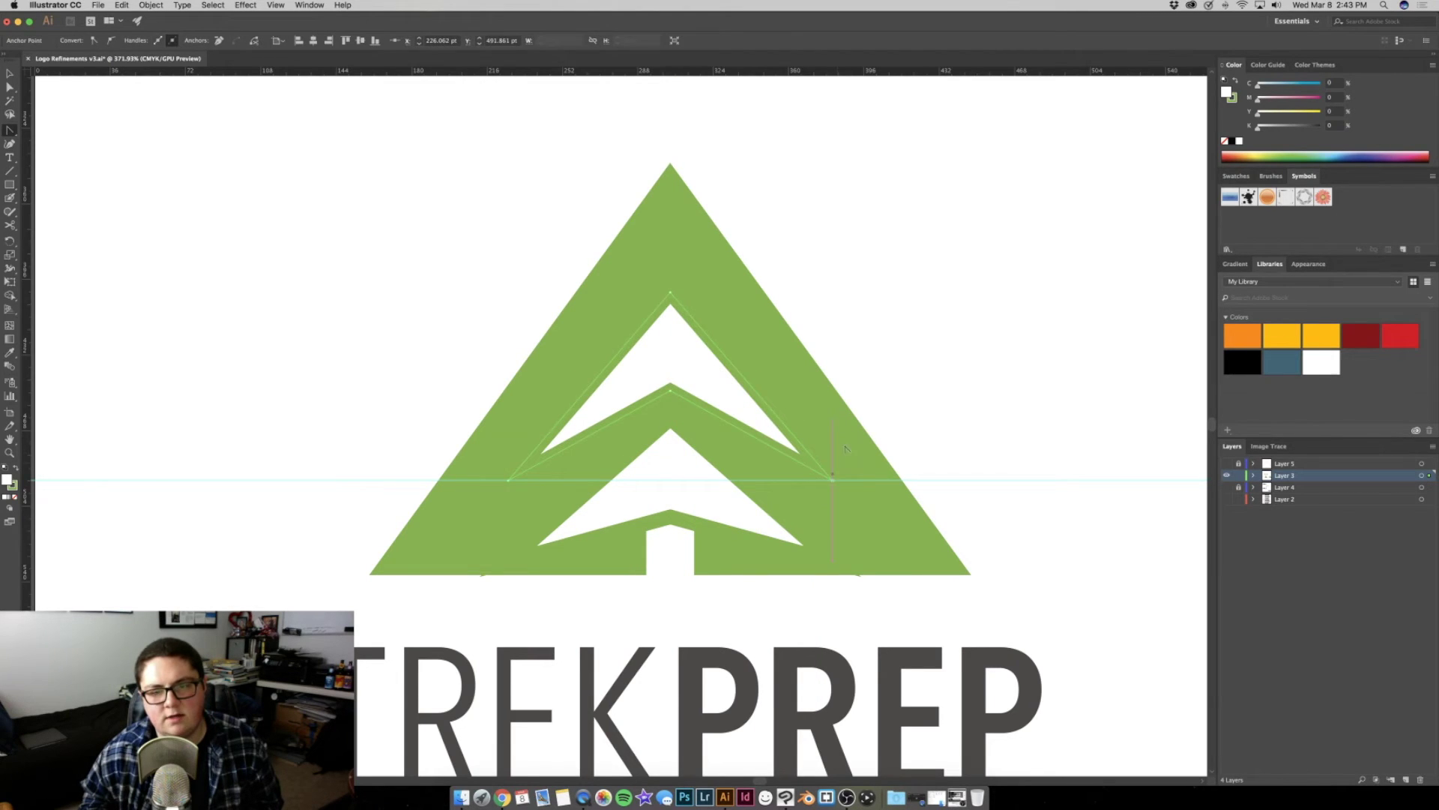
pyautogui.click(899, 353)
pyautogui.click(718, 384)
pyautogui.press('Down')
pyautogui.press('Down')
pyautogui.press('Down')
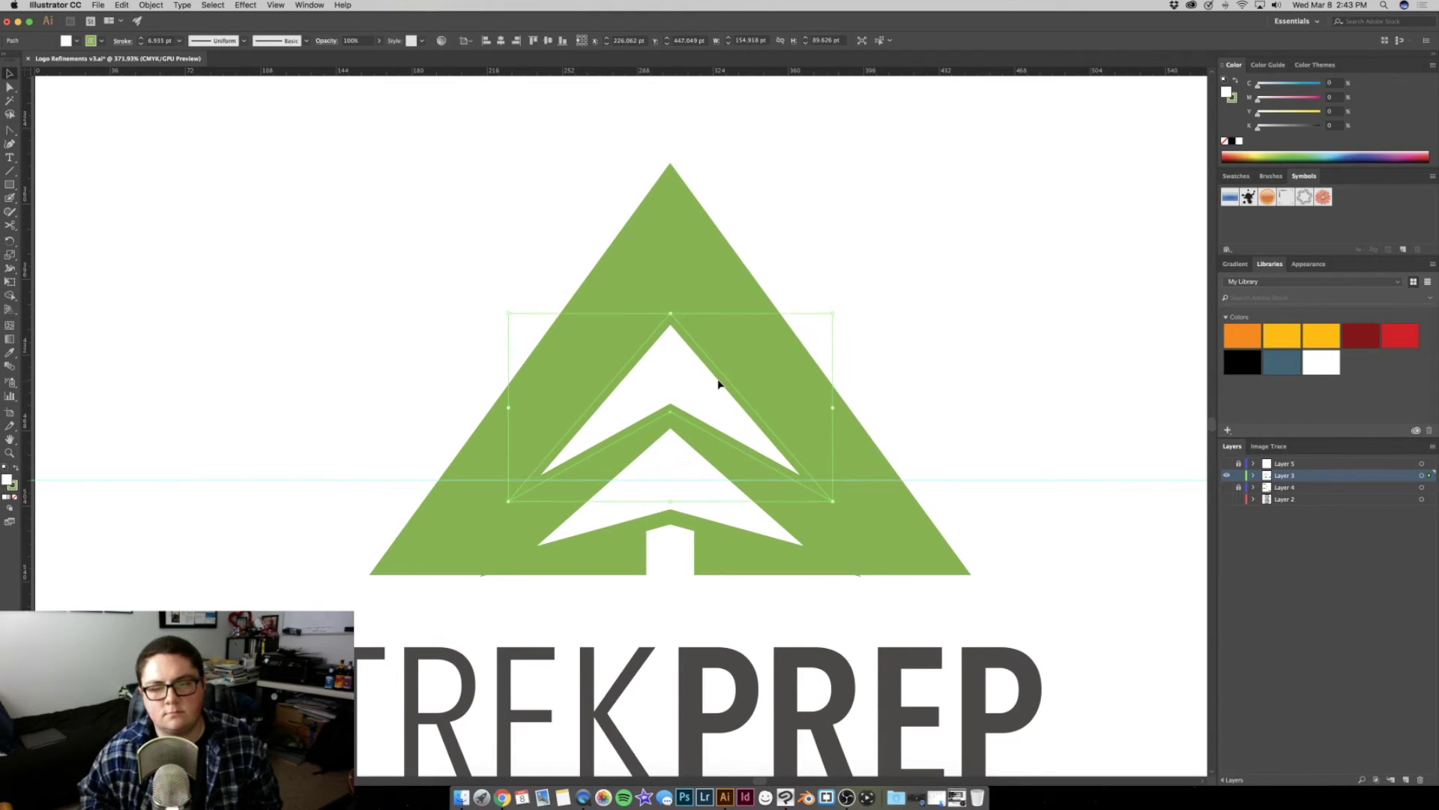
pyautogui.press('Up')
pyautogui.press('Up')
pyautogui.press('Up')
pyautogui.press('Up')
pyautogui.press('Up')
pyautogui.press('Up')
# Delete the lower white chevron shapes and shift the inner chevron down toward the trunk
pyautogui.press('z')
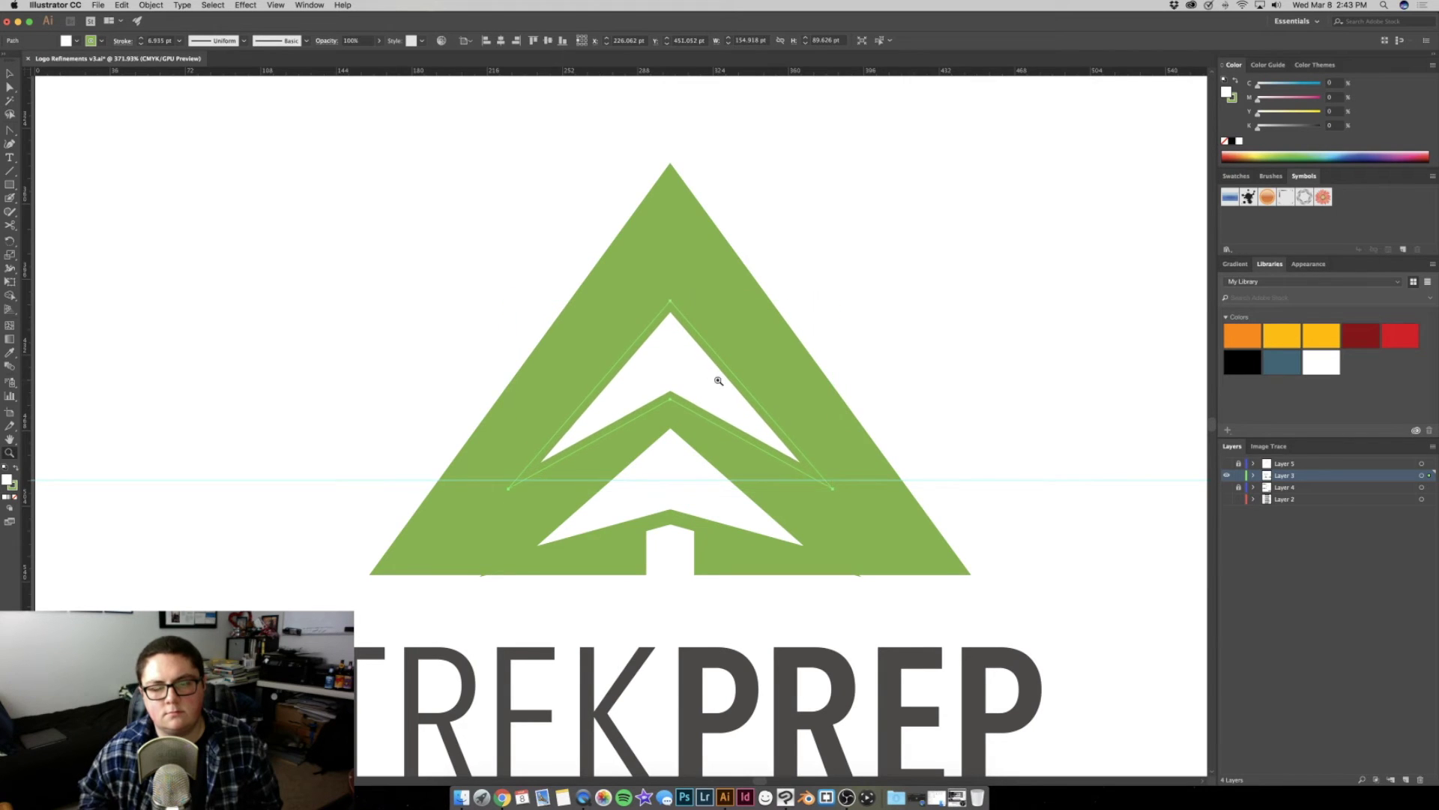
pyautogui.moveTo(718, 384); pyautogui.dragTo(509, 369)
pyautogui.moveTo(610, 370); pyautogui.dragTo(819, 496)
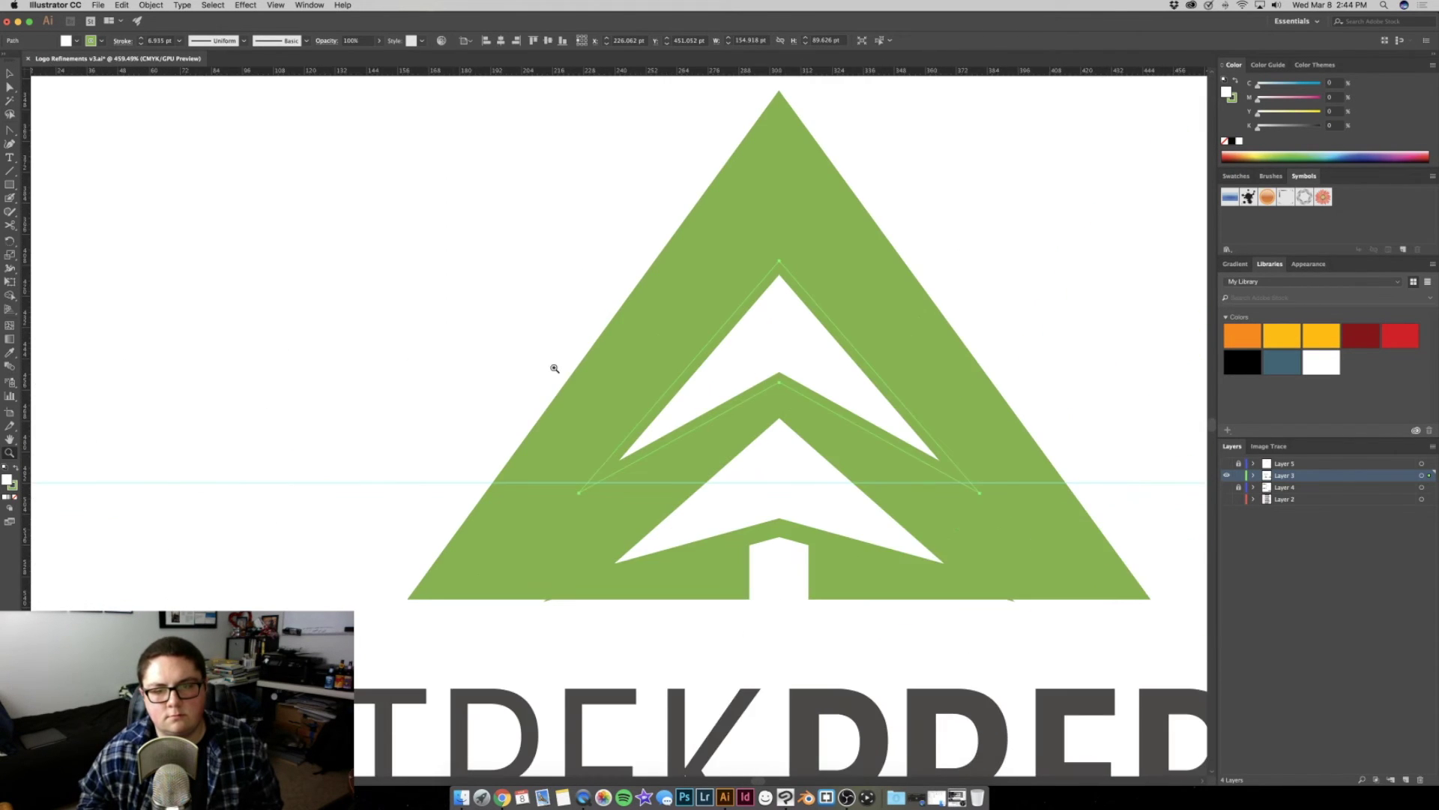
pyautogui.press('v')
pyautogui.click(817, 495)
pyautogui.press('Delete')
pyautogui.click(841, 382)
pyautogui.hotkey('shift', 'Down')
pyautogui.hotkey('shift', 'Down')
pyautogui.hotkey('shift', 'Down')
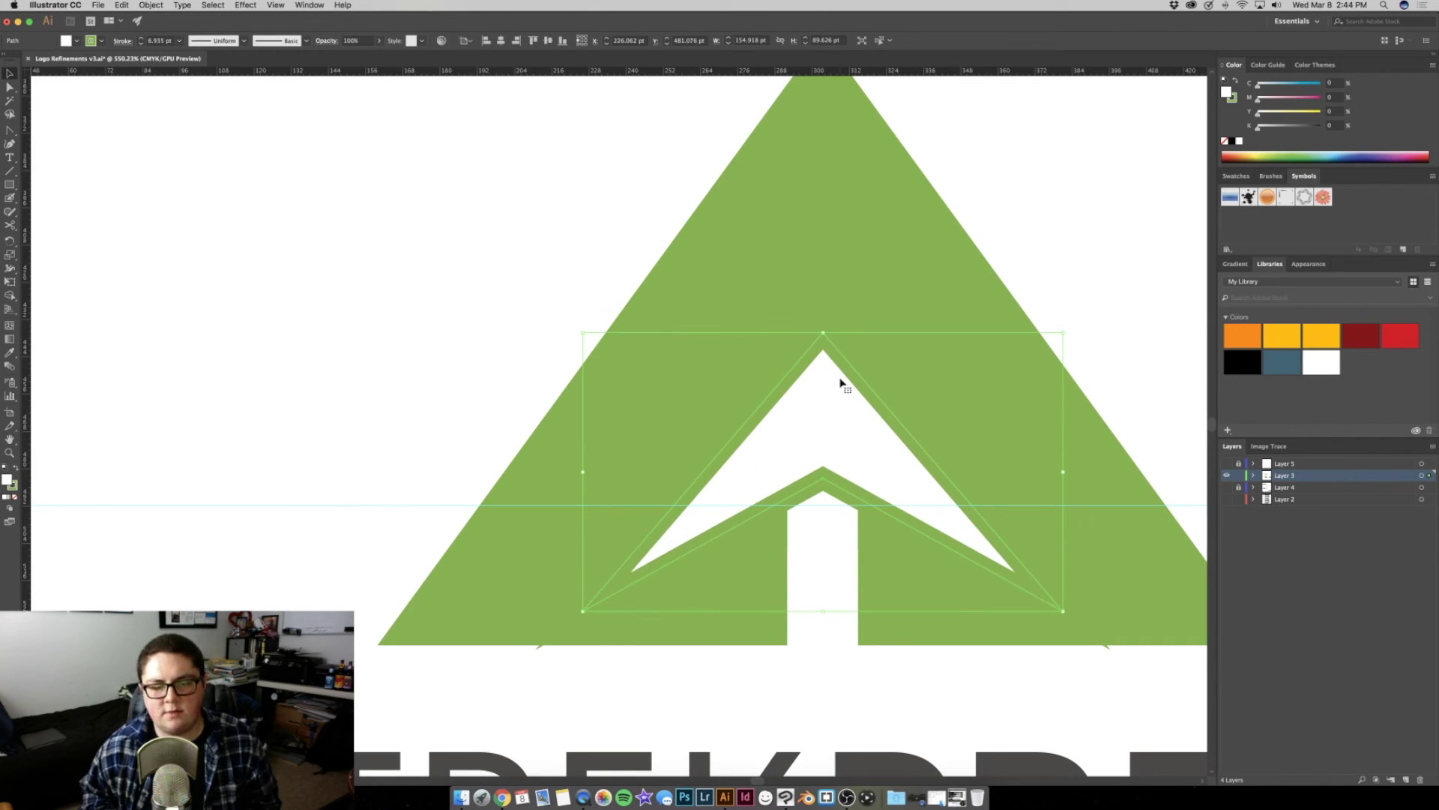
pyautogui.hotkey('shift', 'Down')
pyautogui.hscroll(5, 750, 390)
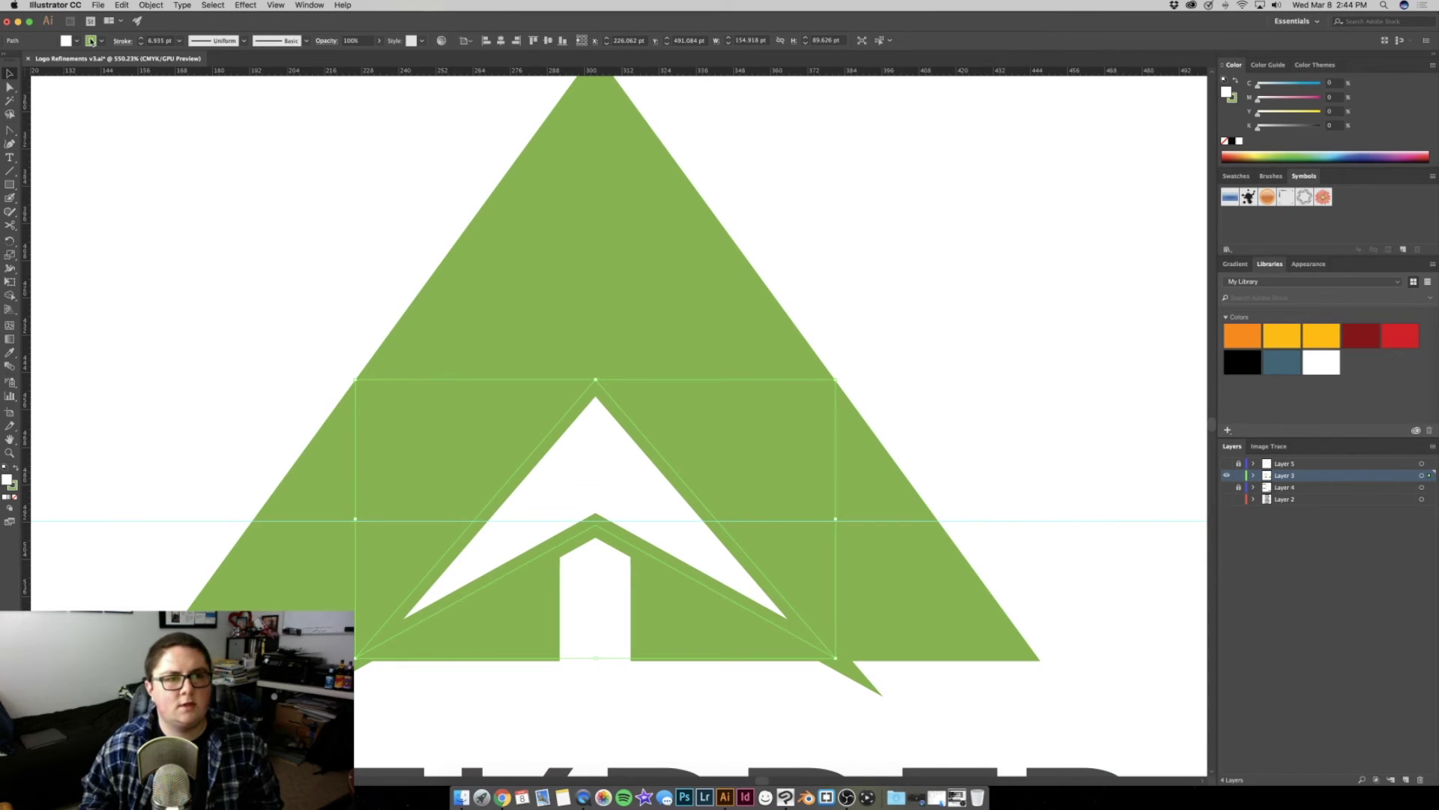
# Set the chevron's stroke to None and scale it shorter
pyautogui.click(90, 40)
pyautogui.click(12, 60)
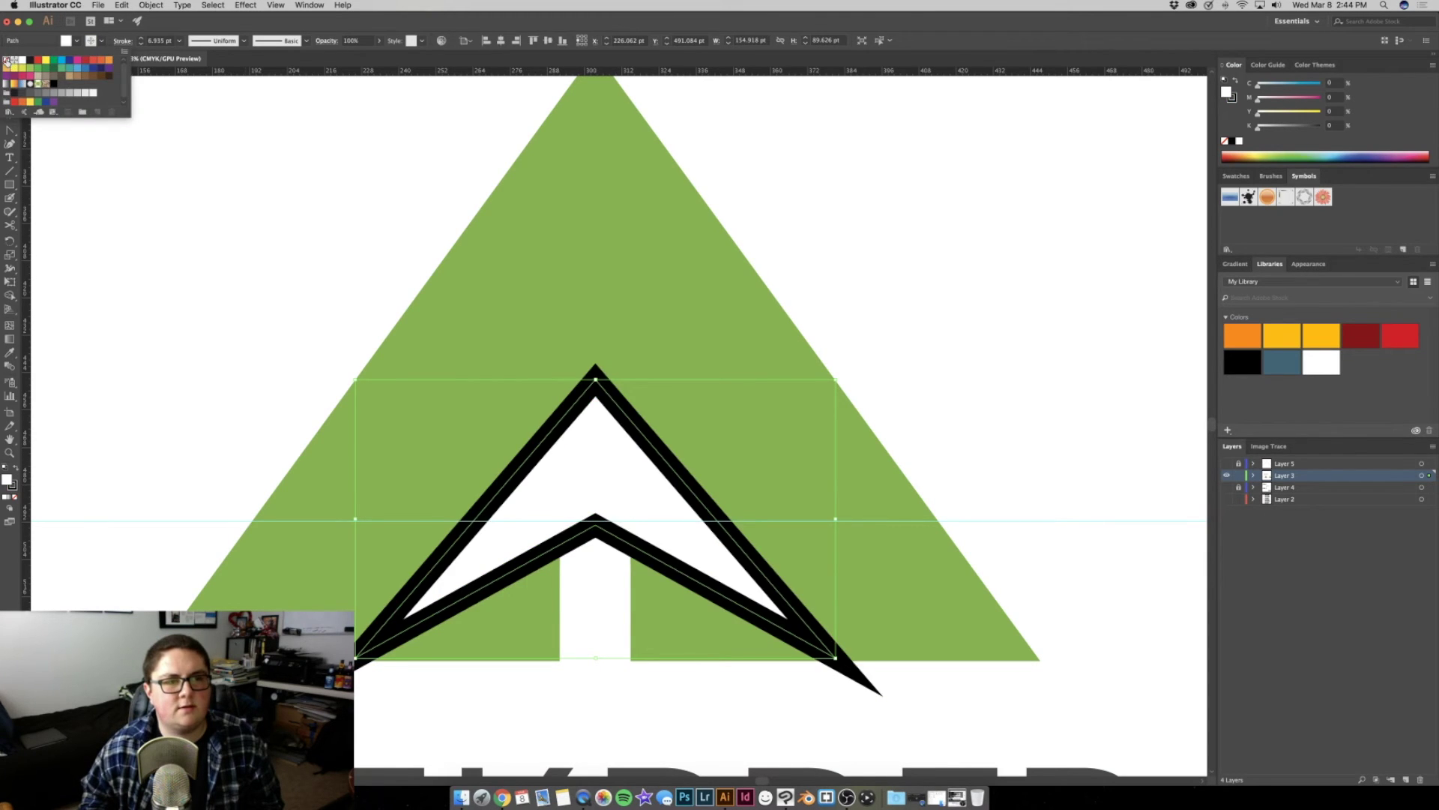
pyautogui.click(7, 60)
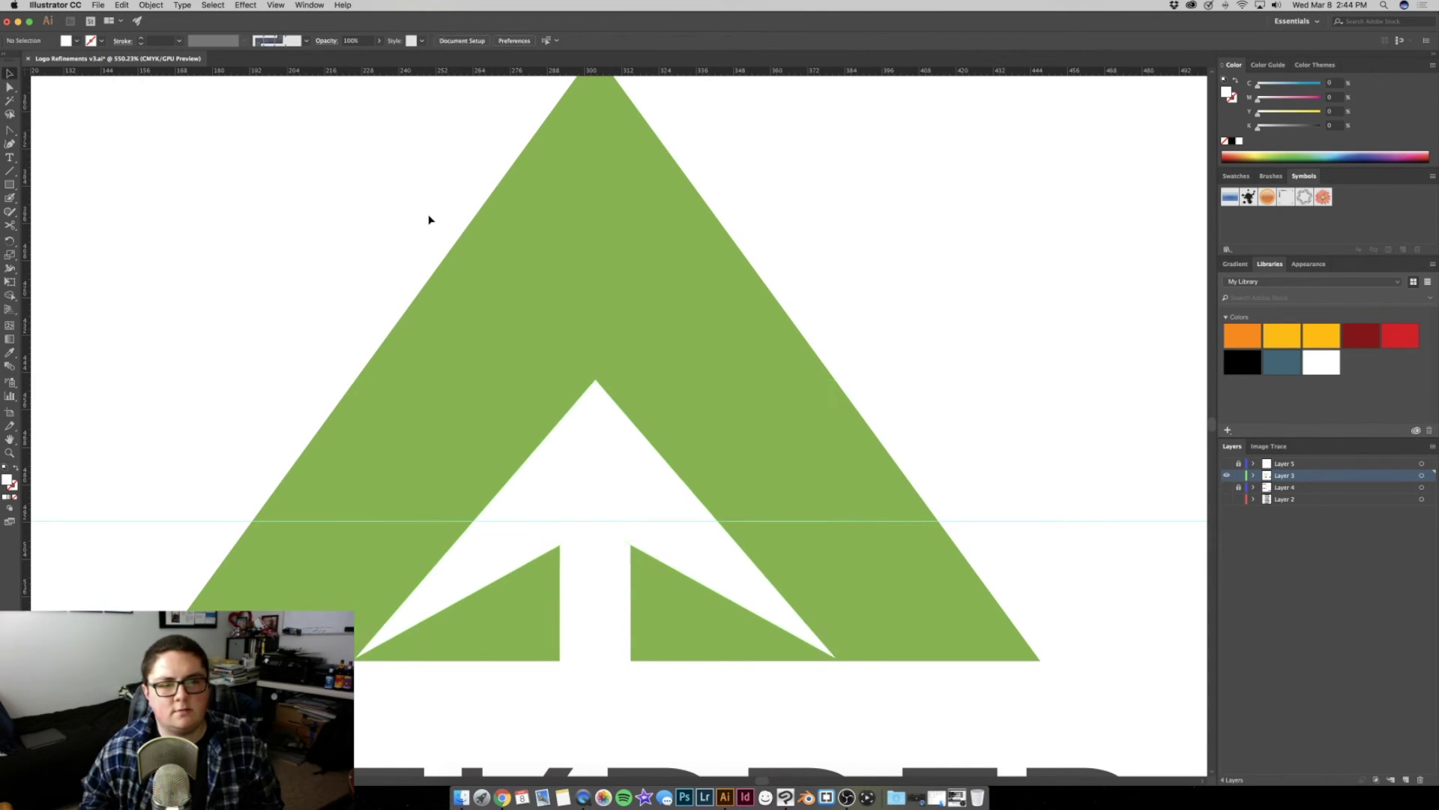
pyautogui.moveTo(596, 658); pyautogui.dragTo(594, 599)
# Duplicate the chevron upward in steps to stack white tree tiers
pyautogui.hotkey('shift', 'Down')
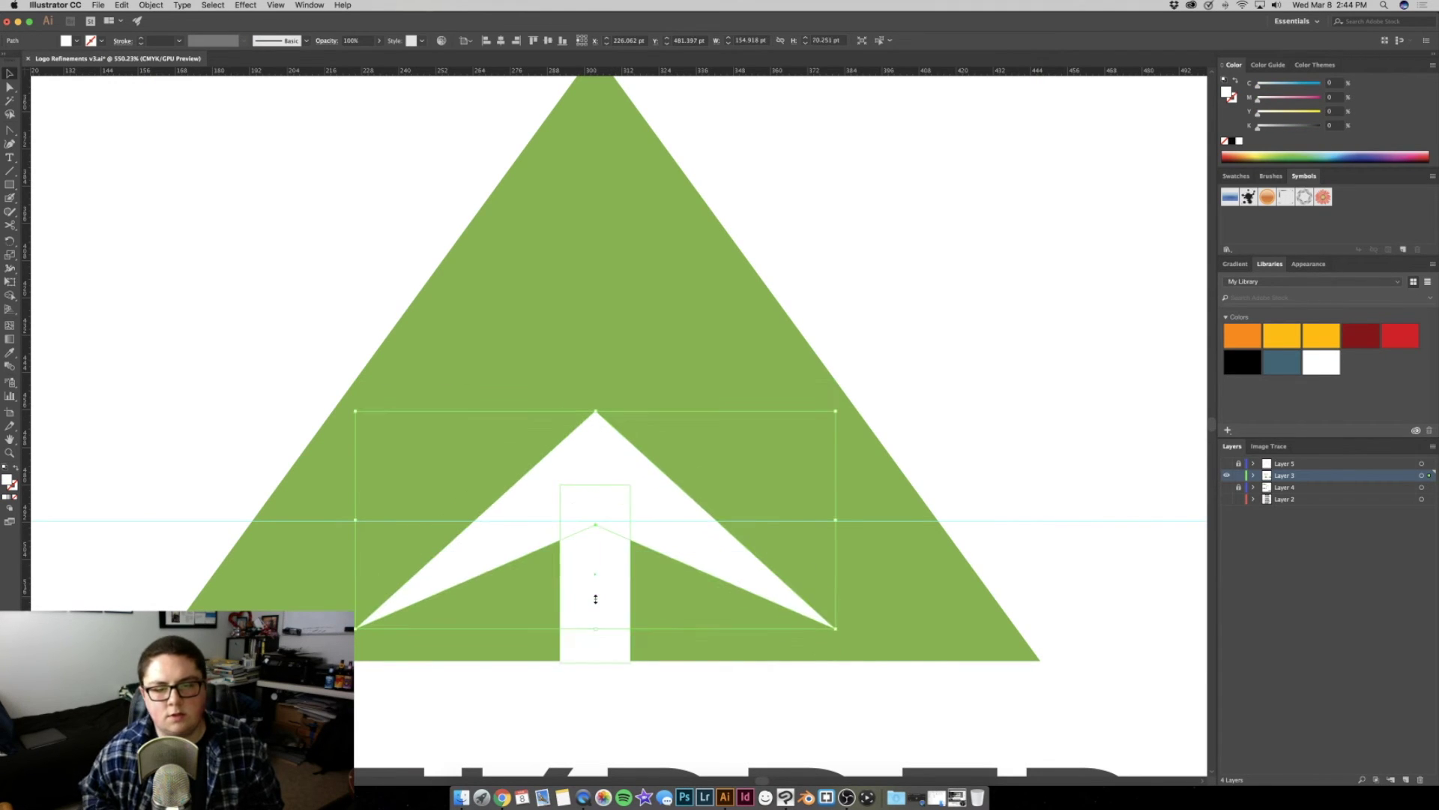
pyautogui.hotkey('alt', 'shift', 'Up')
pyautogui.hotkey('shift', 'Up')
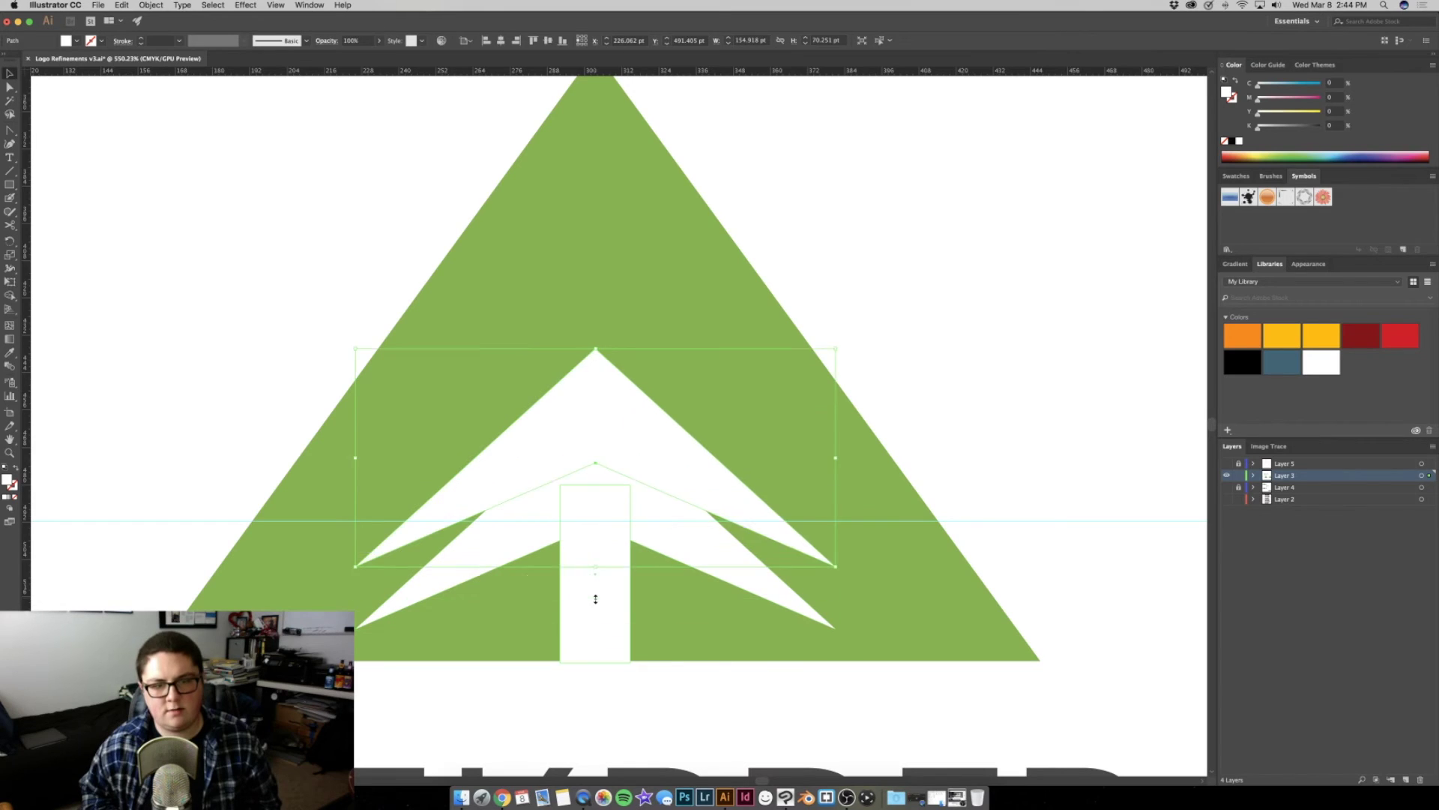
pyautogui.hotkey('shift', 'Up')
pyautogui.hotkey('shift', 'Up')
pyautogui.hotkey('shift', 'Up')
pyautogui.hotkey('shift', 'Up')
pyautogui.hotkey('shift', 'Up')
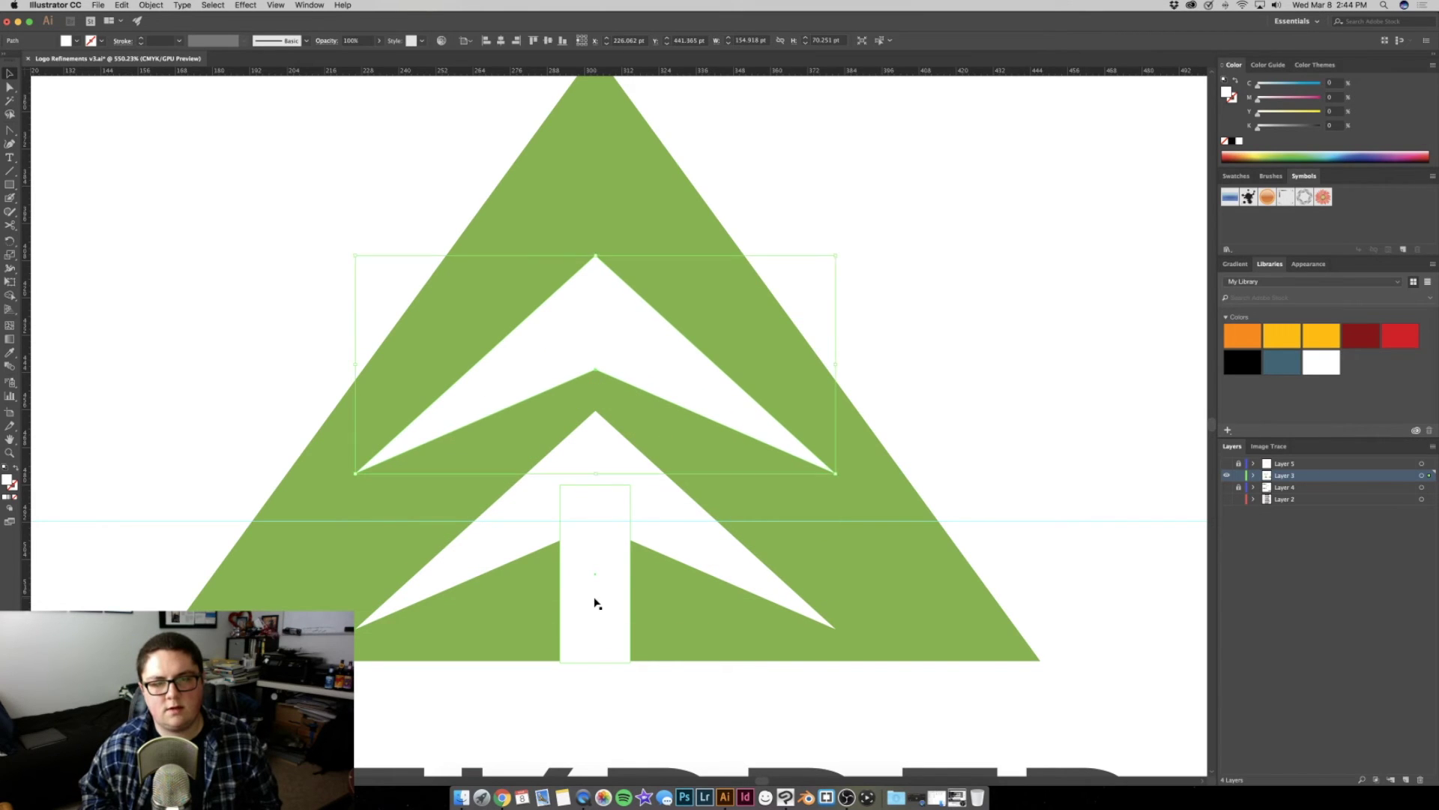
pyautogui.hotkey('shift', 'Up')
pyautogui.hotkey('shift', 'Up')
pyautogui.hotkey('shift', 'Up')
pyautogui.hotkey('shift', 'Up')
pyautogui.hotkey('shift', 'Up')
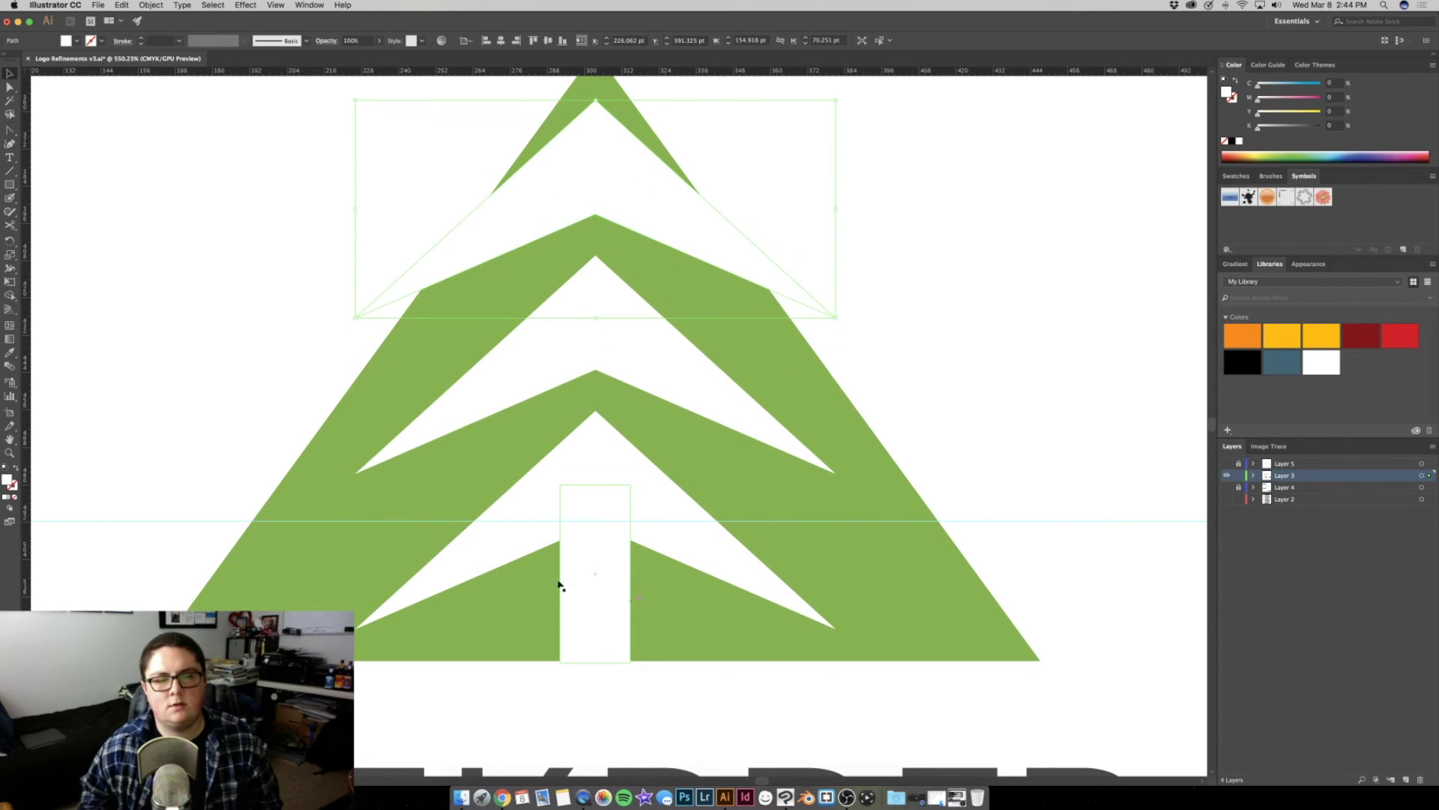
# Delete the extra topmost chevron copy
pyautogui.press('super+shift+a')
pyautogui.press('super+0')
pyautogui.moveTo(673, 384)
pyautogui.mouseDown()
pyautogui.moveTo(531, 369)
pyautogui.moveTo(754, 387)
pyautogui.mouseUp()
pyautogui.click(682, 352)
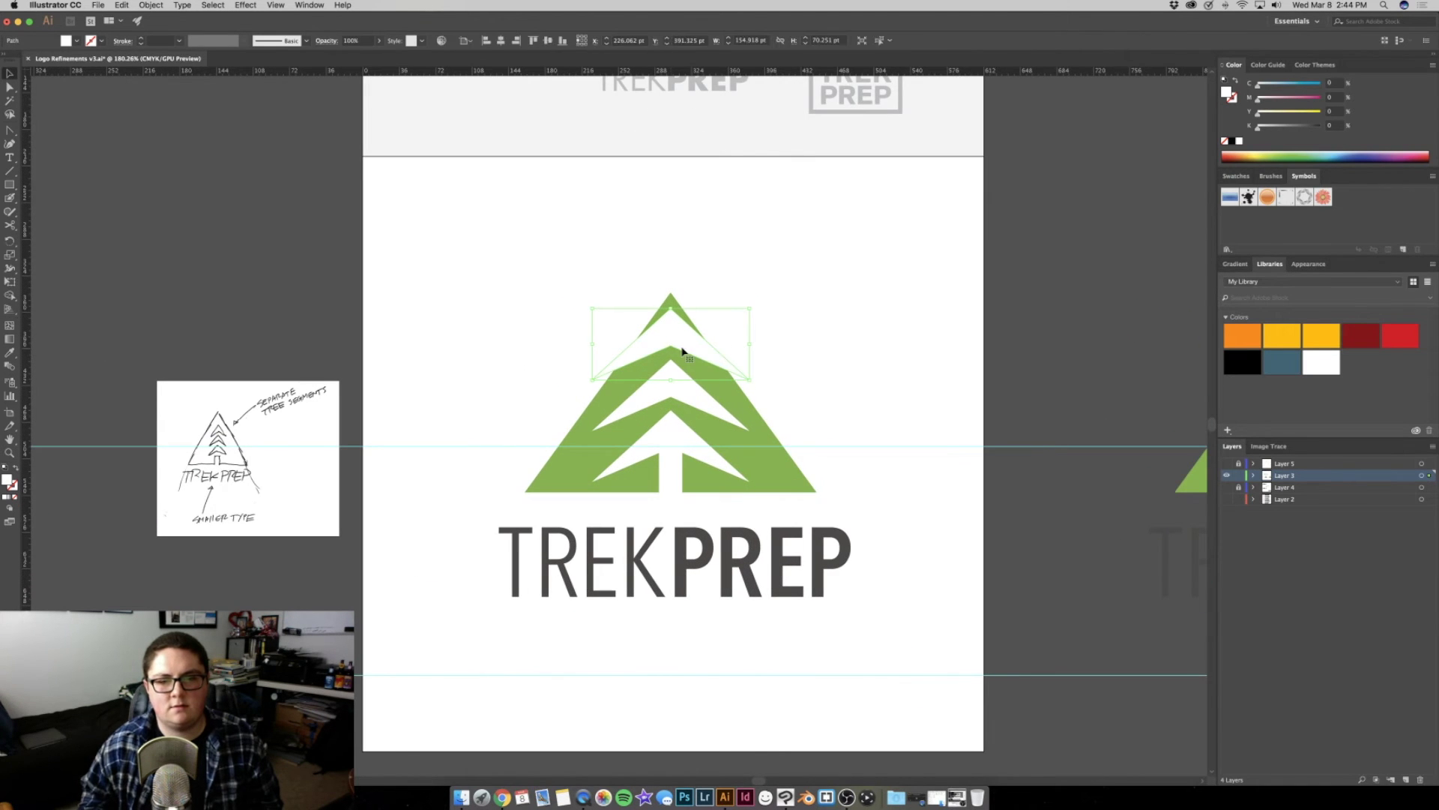
pyautogui.press('Delete')
pyautogui.click(818, 347)
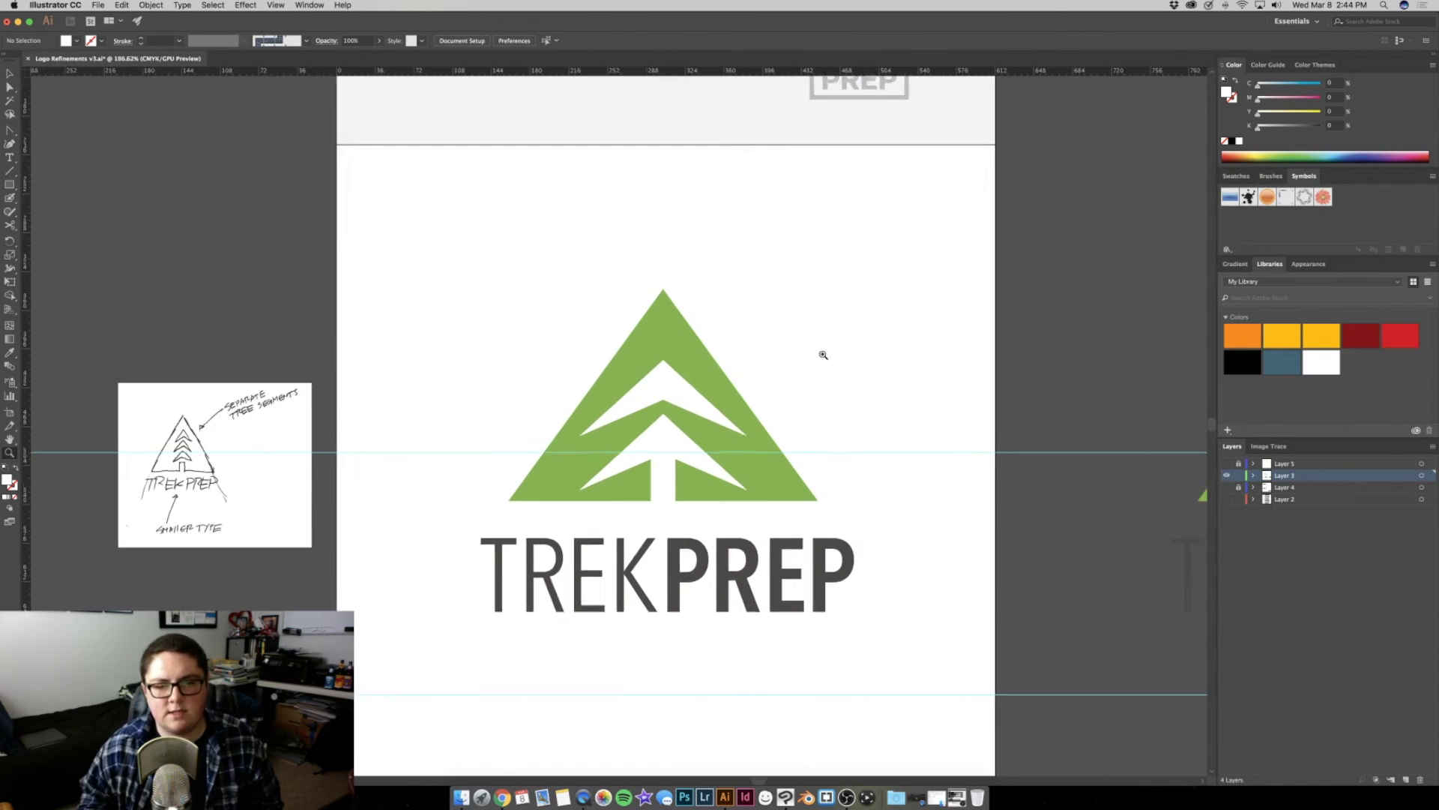
# Resize and reposition the chevron tiers, moving the lower chevron down above the trunk
pyautogui.moveTo(853, 352); pyautogui.dragTo(665, 394)
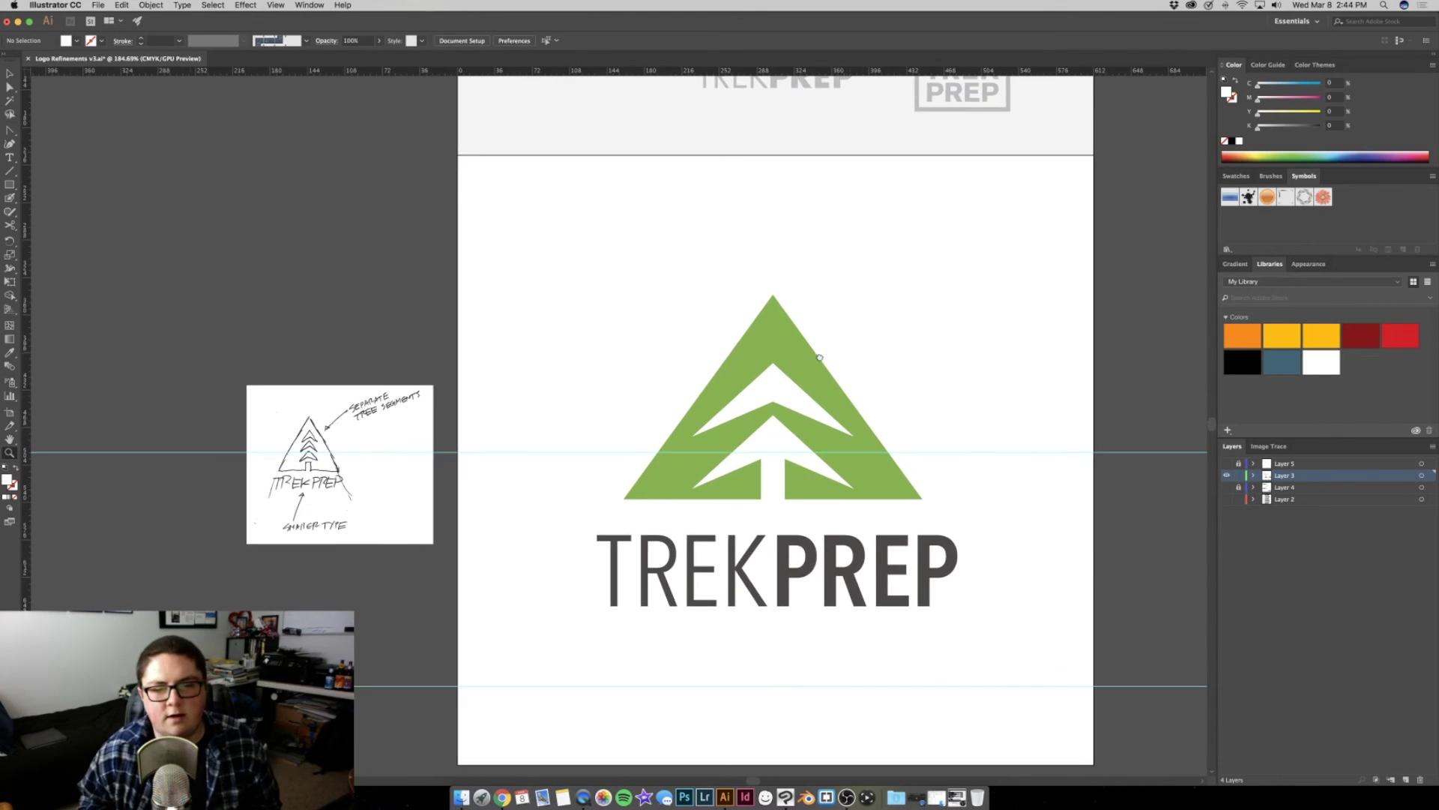
pyautogui.scroll(5, 662, 397)
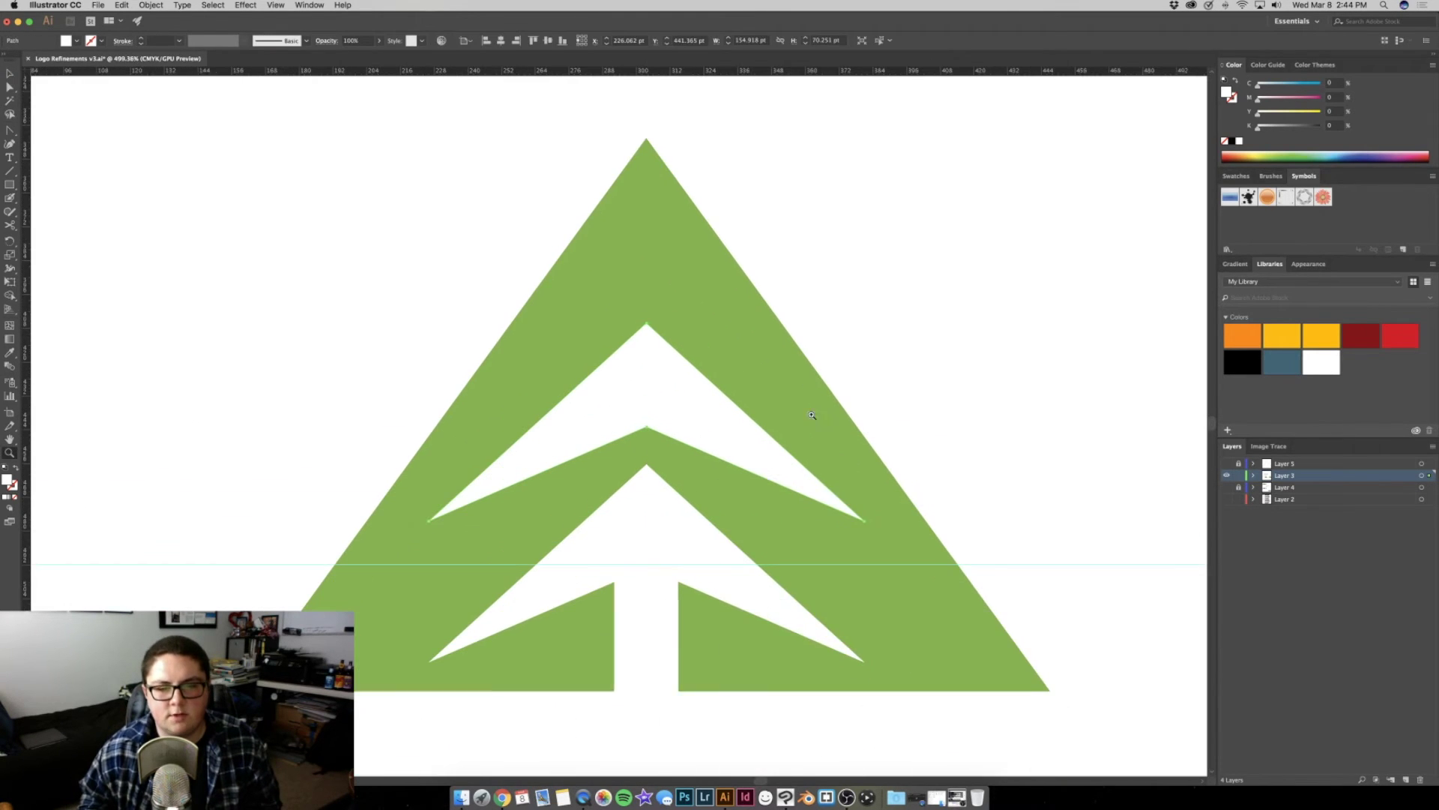
pyautogui.moveTo(641, 368); pyautogui.dragTo(643, 227)
pyautogui.moveTo(426, 395); pyautogui.dragTo(683, 314)
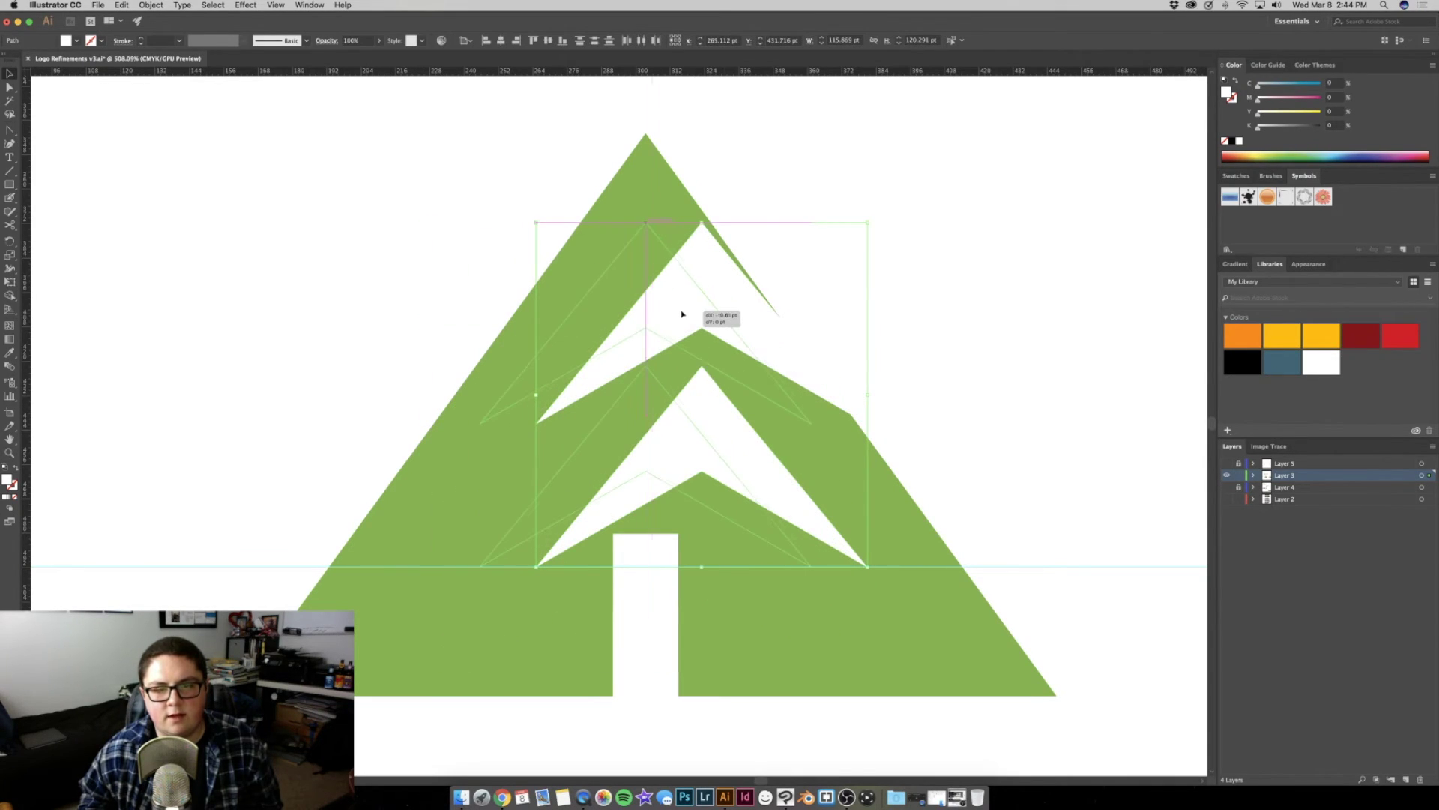
pyautogui.moveTo(683, 313); pyautogui.dragTo(682, 313)
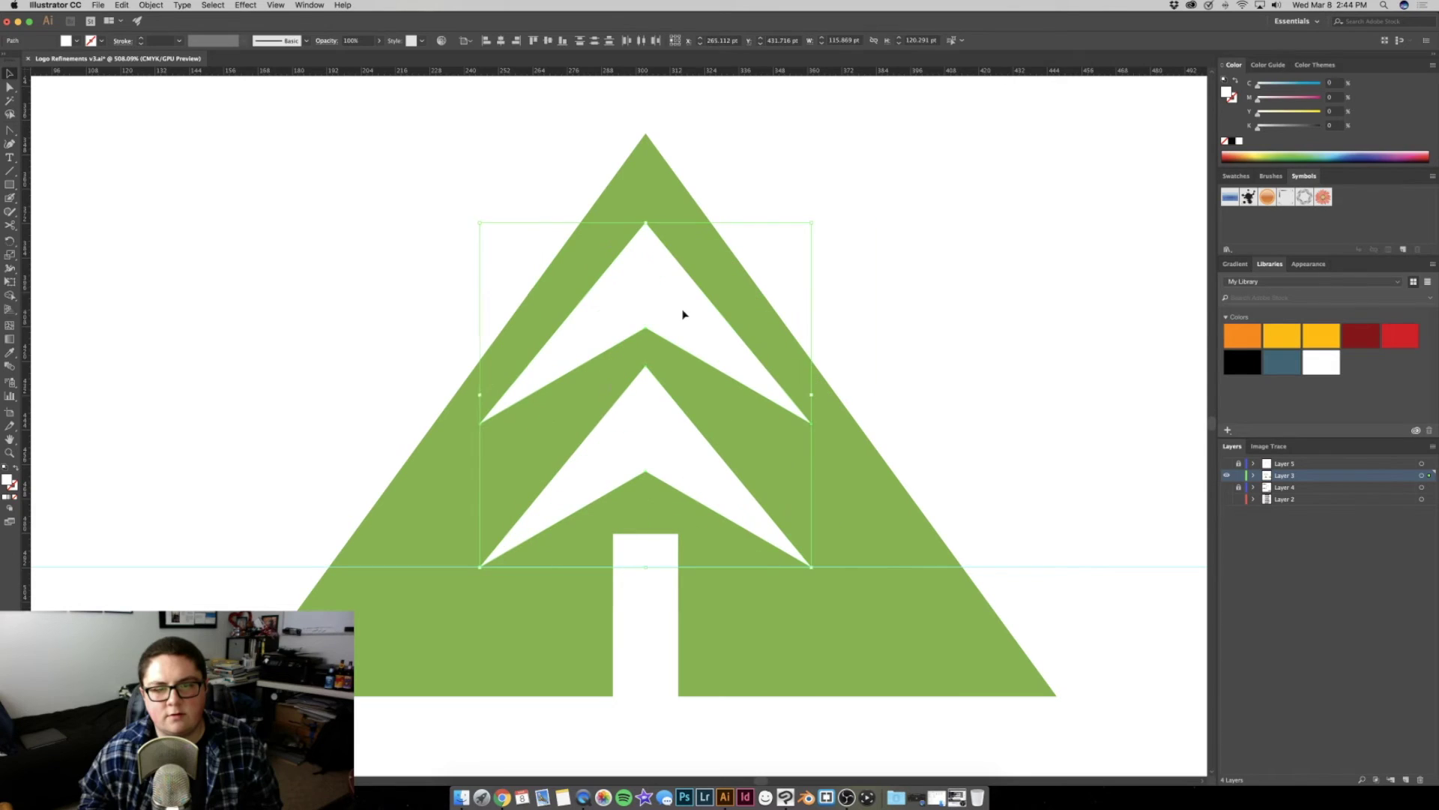
pyautogui.click(659, 428)
pyautogui.press('Up')
pyautogui.press('Up')
pyautogui.press('Up')
pyautogui.press('Up')
pyautogui.press('Up')
pyautogui.press('Up')
pyautogui.moveTo(660, 422); pyautogui.dragTo(659, 534)
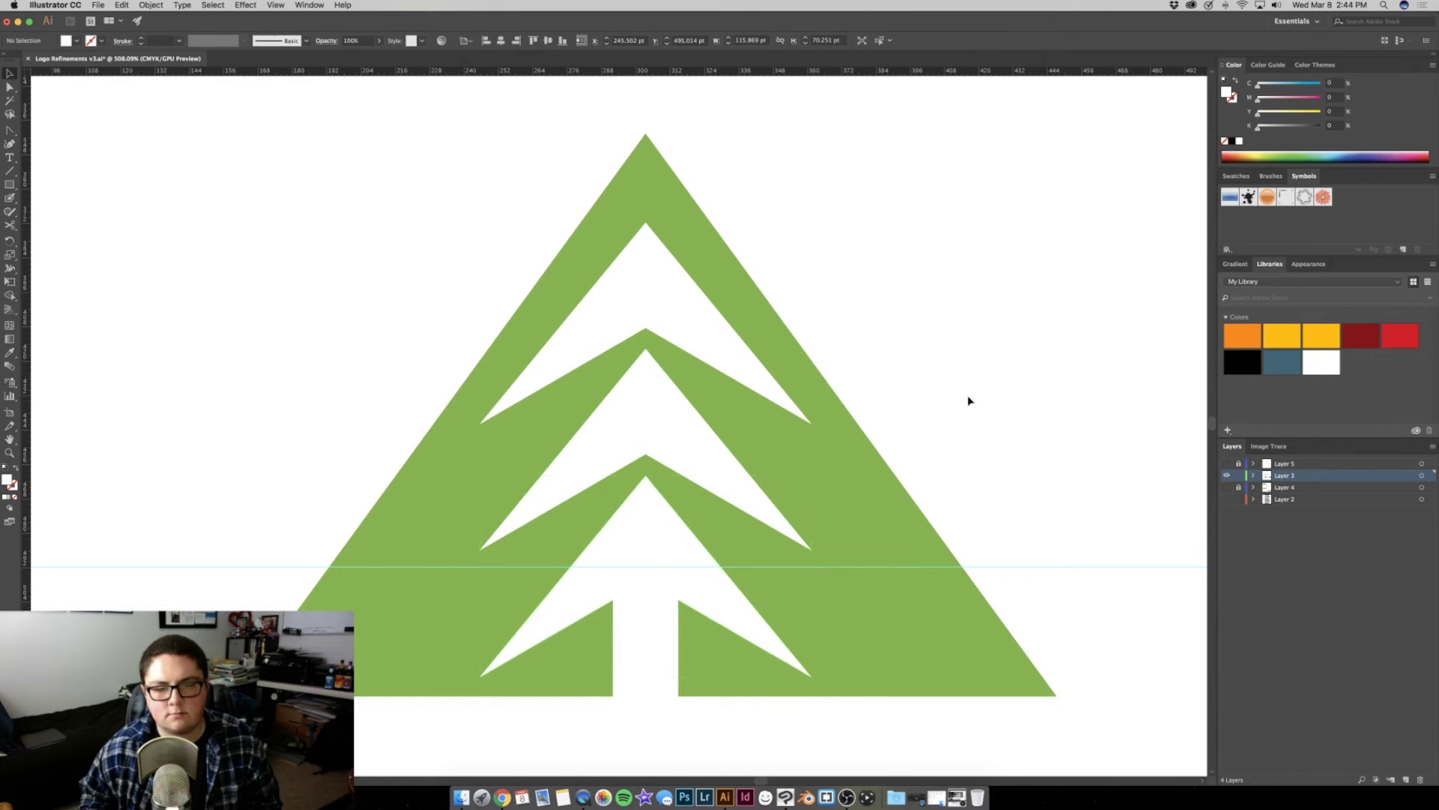
# Hide the guides to preview the full logo, then show them and zoom in on the tree
pyautogui.scroll(-5, 755, 362)
pyautogui.scroll(1, 709, 345)
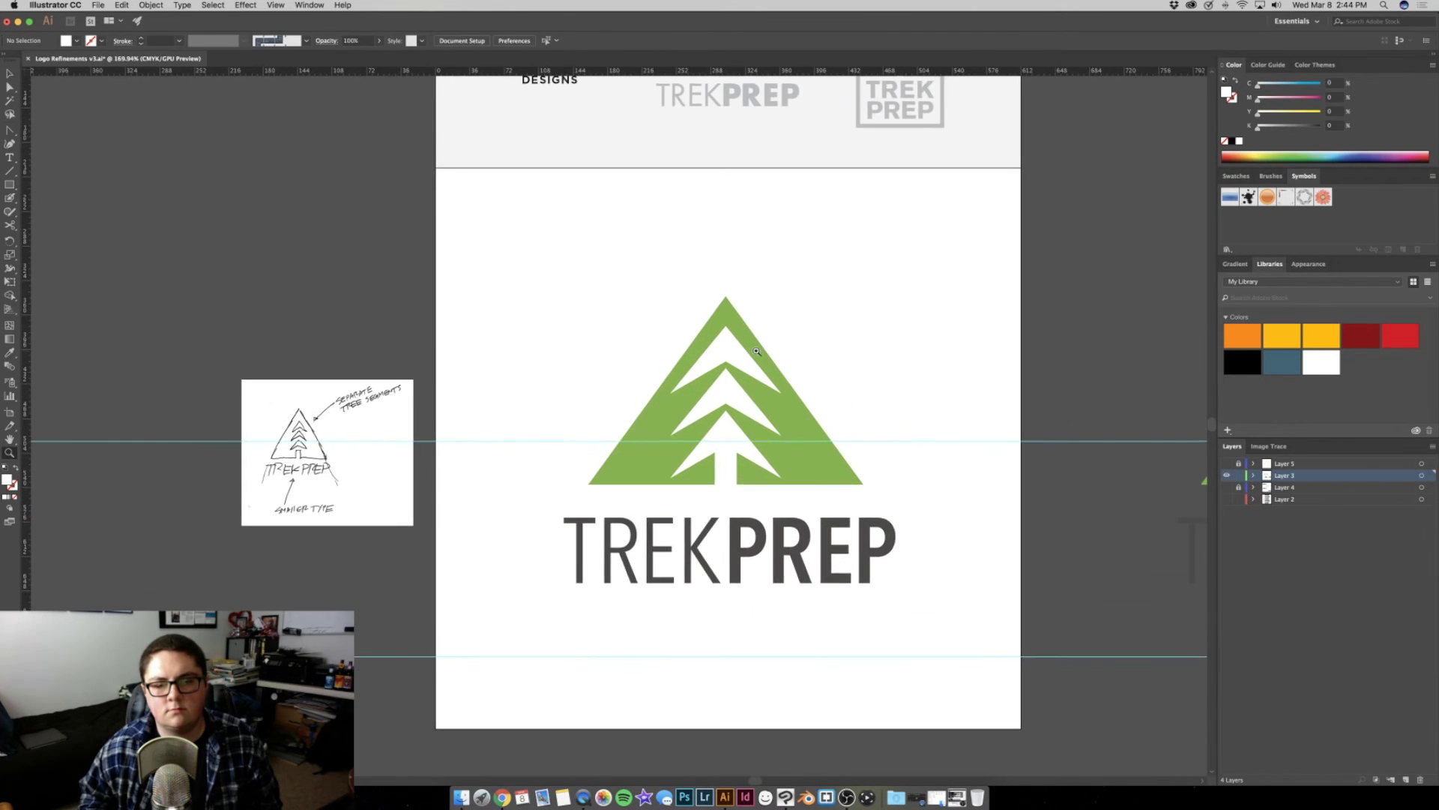
pyautogui.scroll(1, 763, 330)
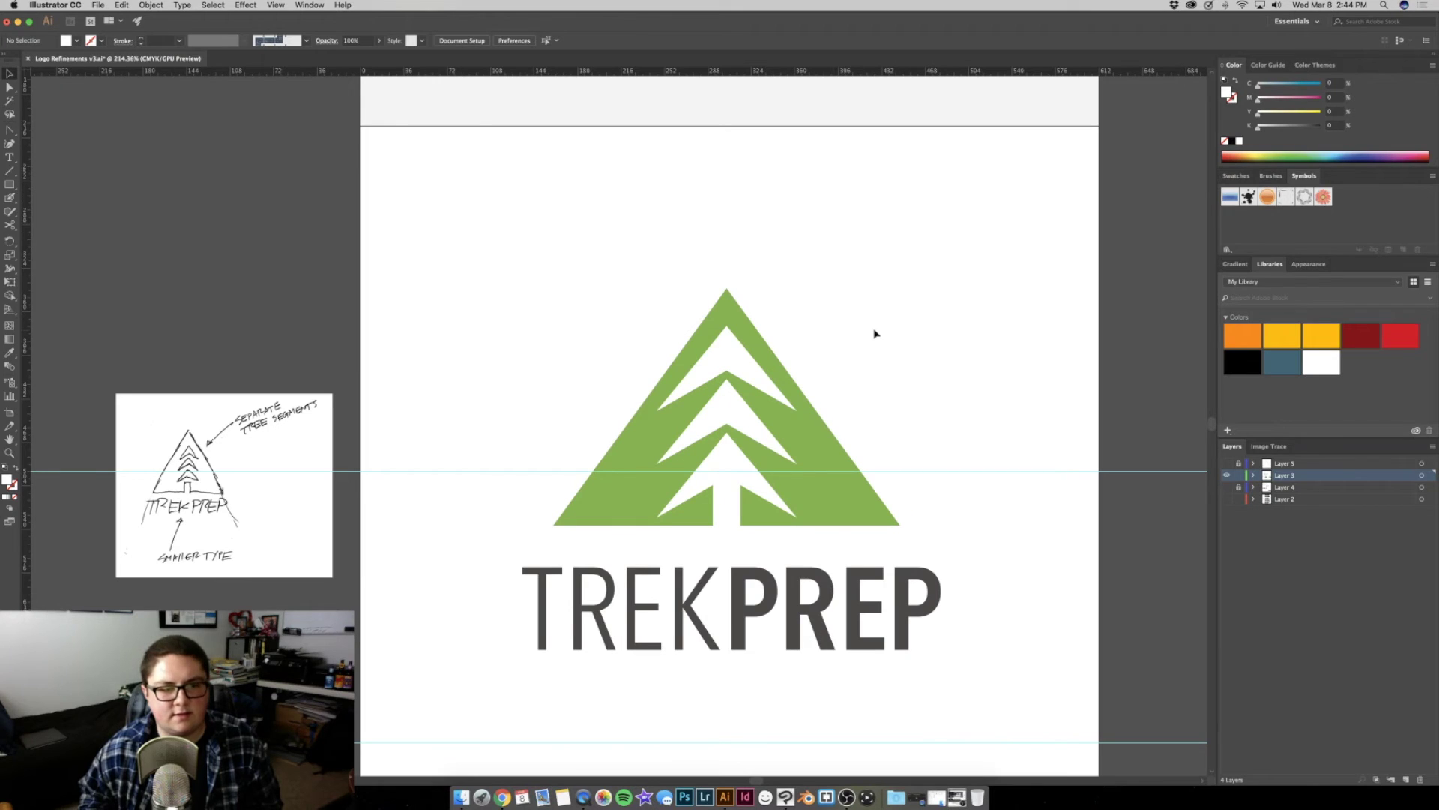
pyautogui.scroll(4, 787, 464)
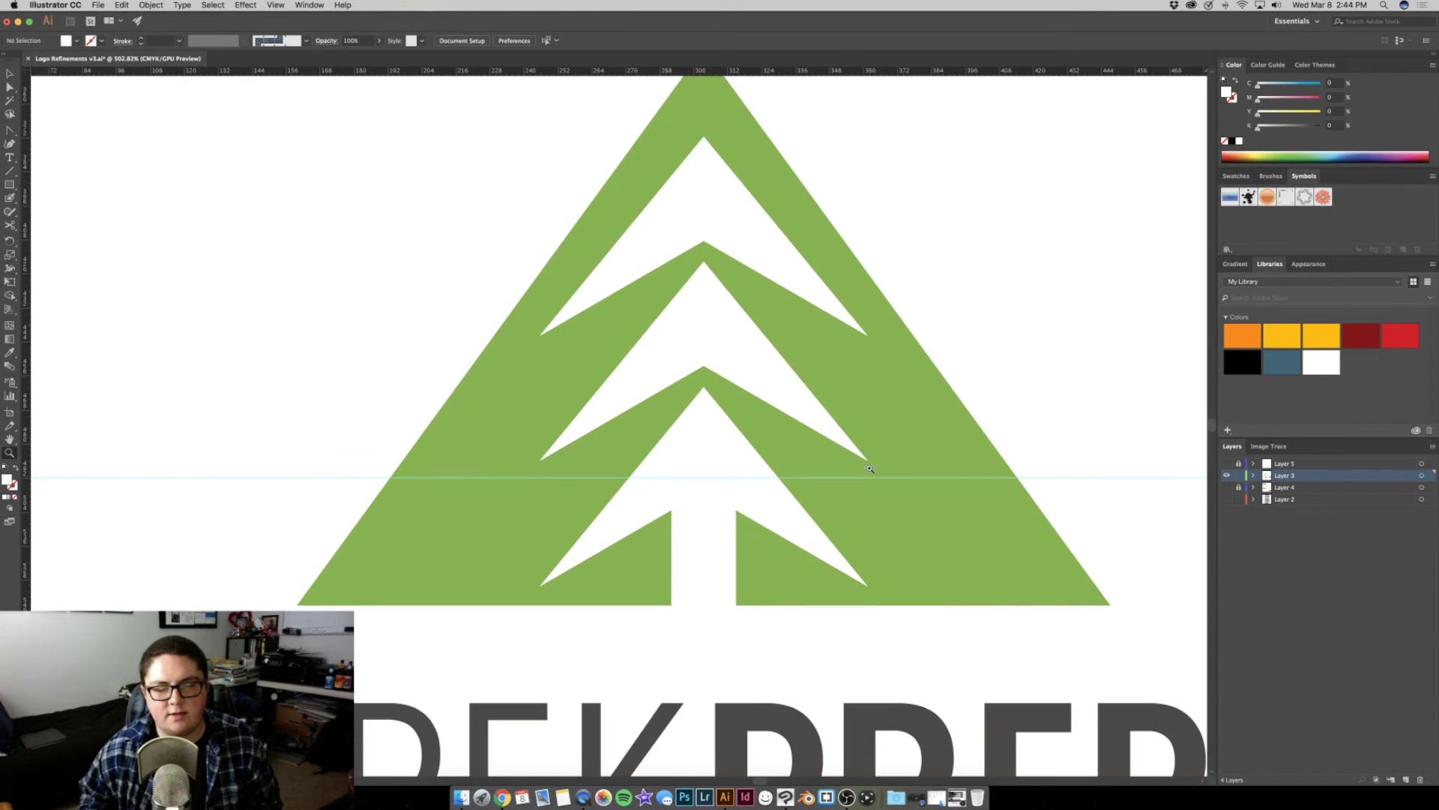
pyautogui.scroll(-1, 875, 465)
pyautogui.scroll(-1, 862, 461)
pyautogui.scroll(-2, 832, 453)
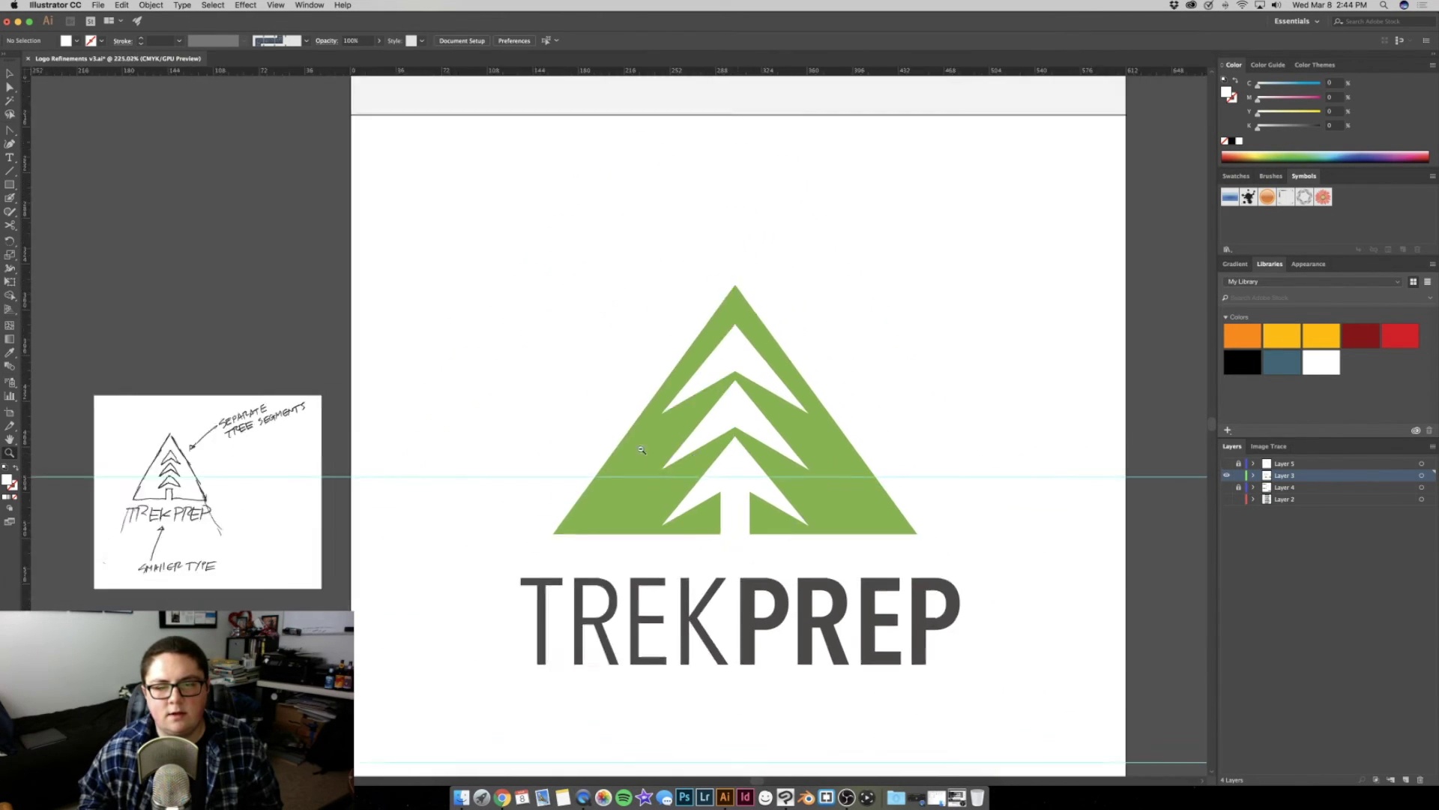
pyautogui.scroll(-2, 812, 445)
pyautogui.scroll(-1, 813, 444)
pyautogui.scroll(-1, 765, 447)
pyautogui.press('super+semicolon')
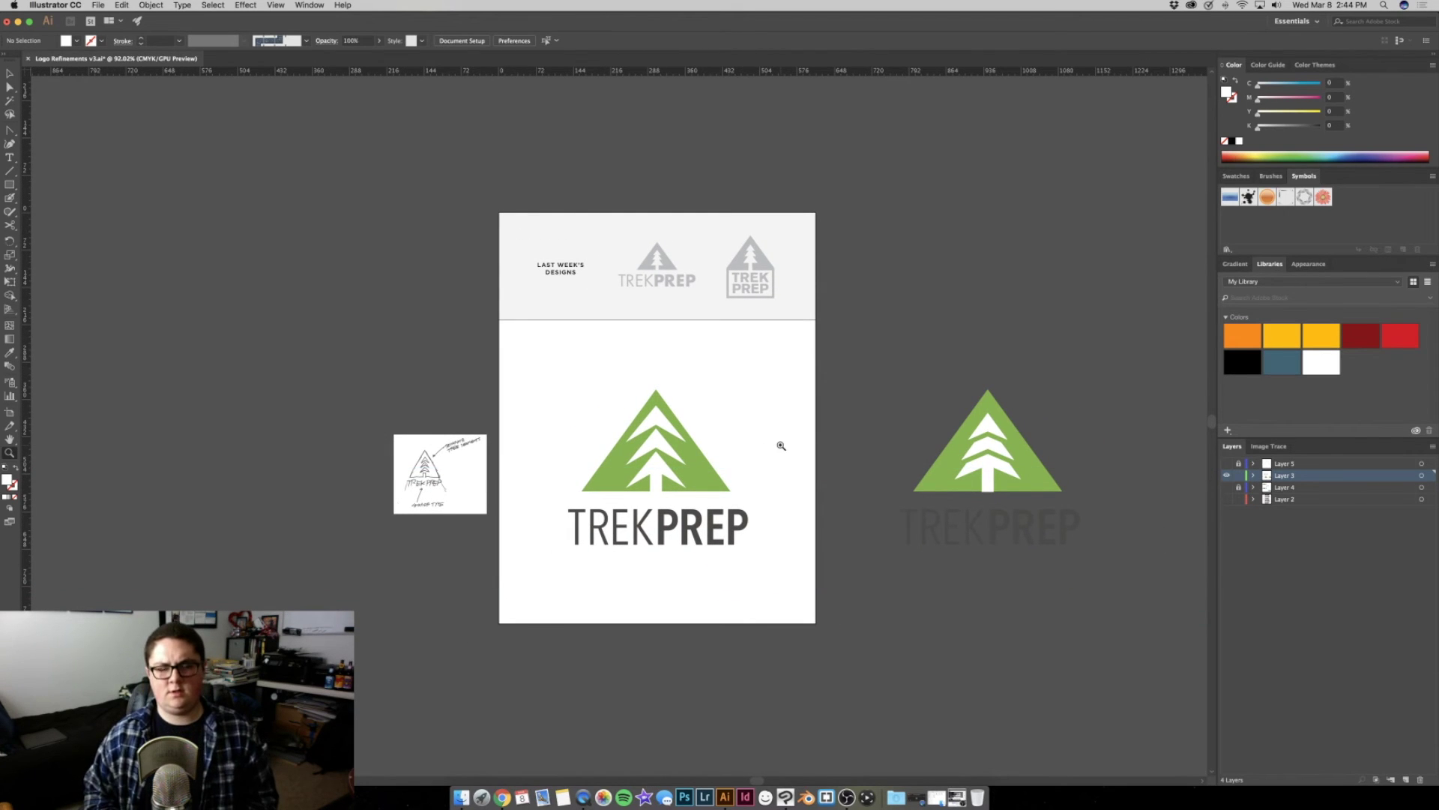
pyautogui.press('super+semicolon')
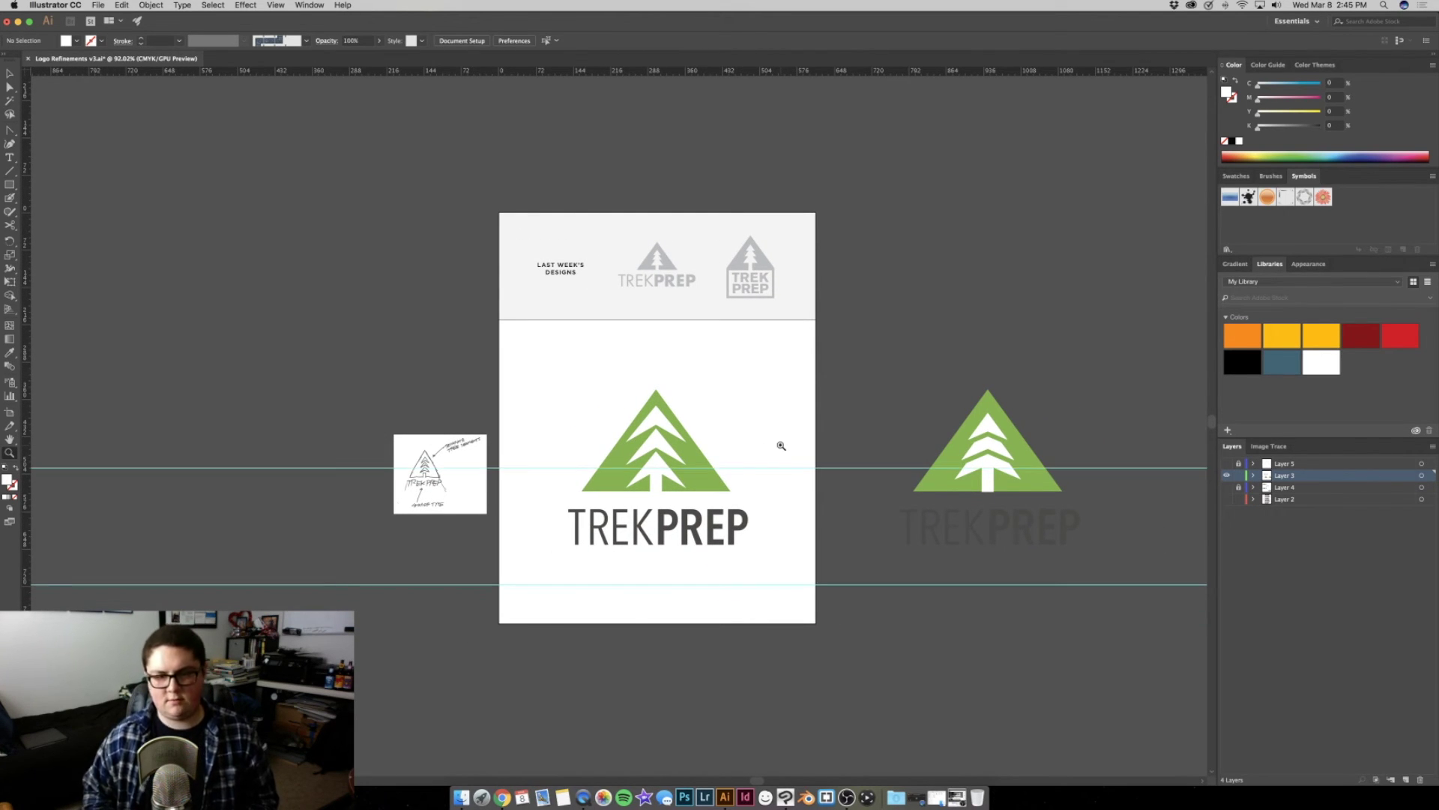
pyautogui.moveTo(781, 446); pyautogui.dragTo(861, 475)
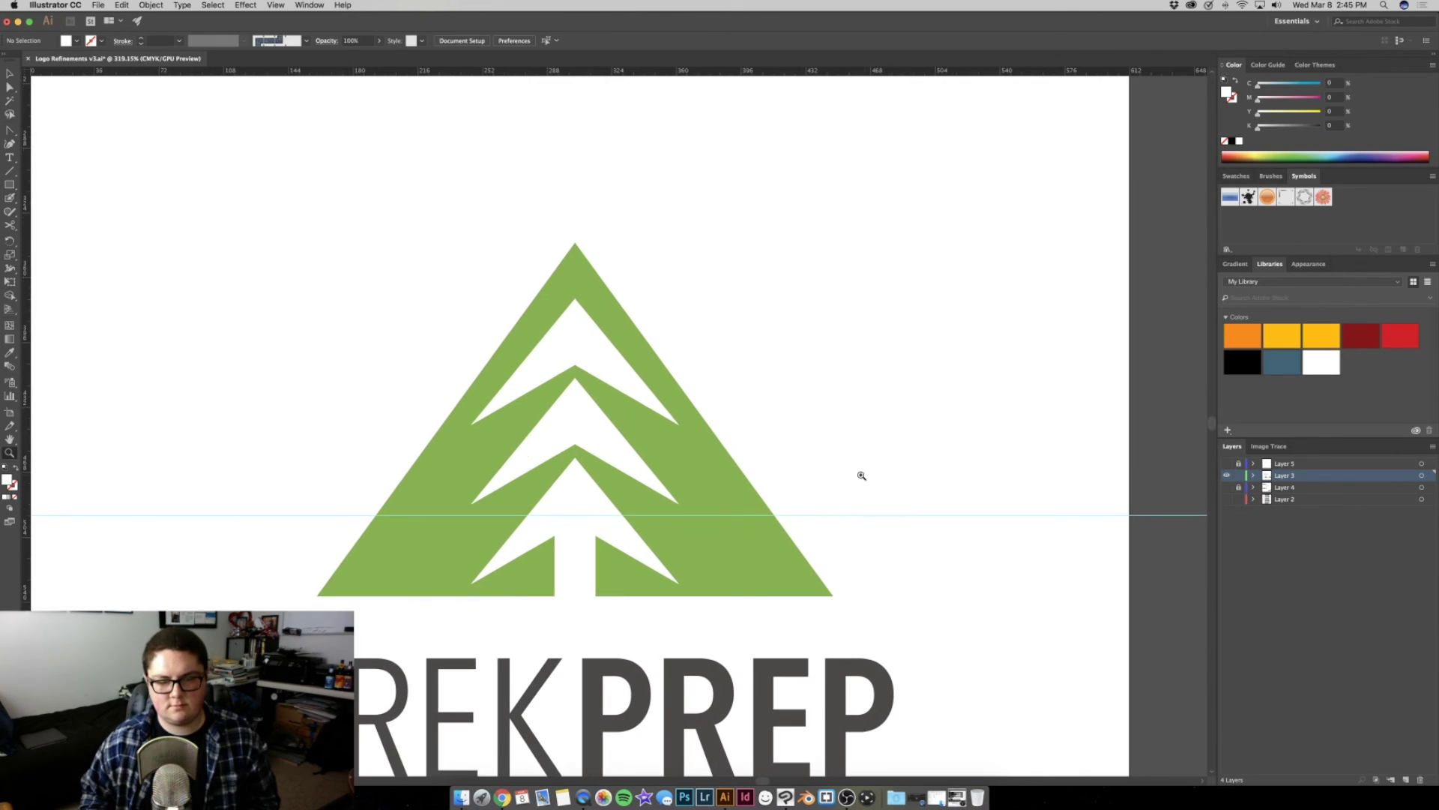
pyautogui.click(555, 512)
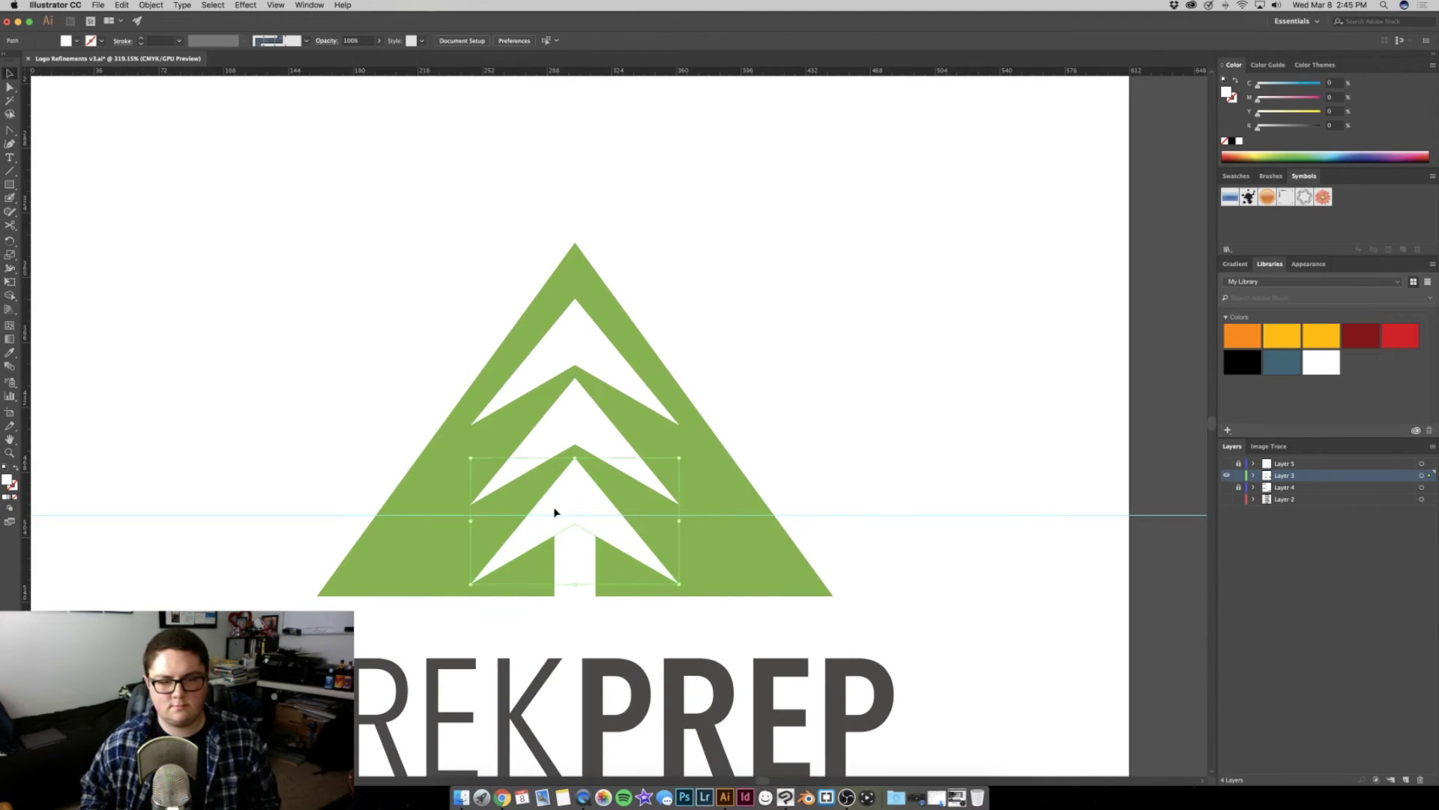
# Shorten the lower and top white chevrons by dragging their bounding-box handles
pyautogui.moveTo(574, 458)
pyautogui.mouseDown()
pyautogui.moveTo(578, 505)
pyautogui.moveTo(578, 483)
pyautogui.mouseUp()
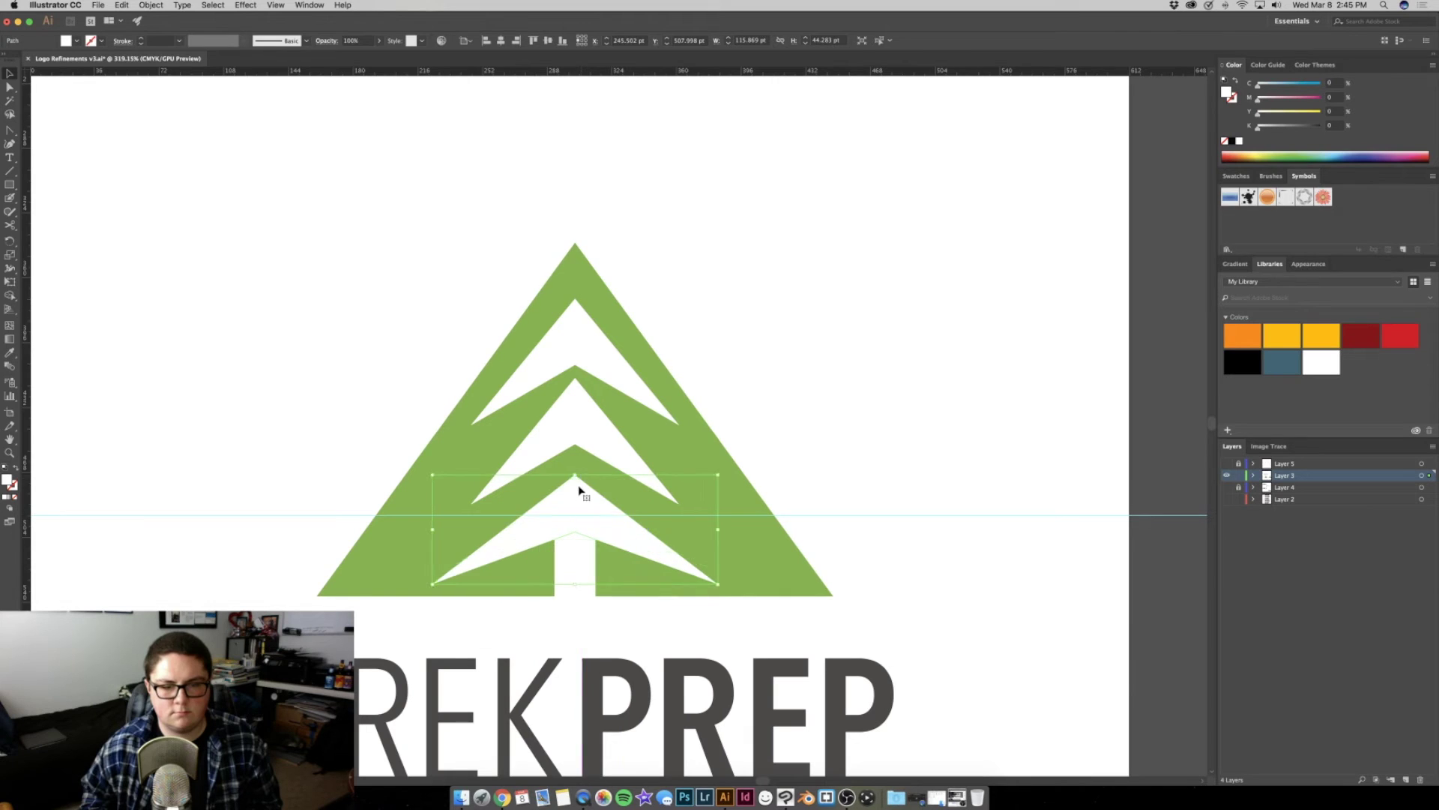
pyautogui.click(793, 399)
pyautogui.press('z')
pyautogui.moveTo(736, 386)
pyautogui.mouseDown()
pyautogui.moveTo(738, 423)
pyautogui.moveTo(705, 409)
pyautogui.mouseUp()
pyautogui.press('v')
pyautogui.click(587, 312)
pyautogui.moveTo(593, 421); pyautogui.dragTo(594, 398)
pyautogui.hotkey('ctrl', 'z')
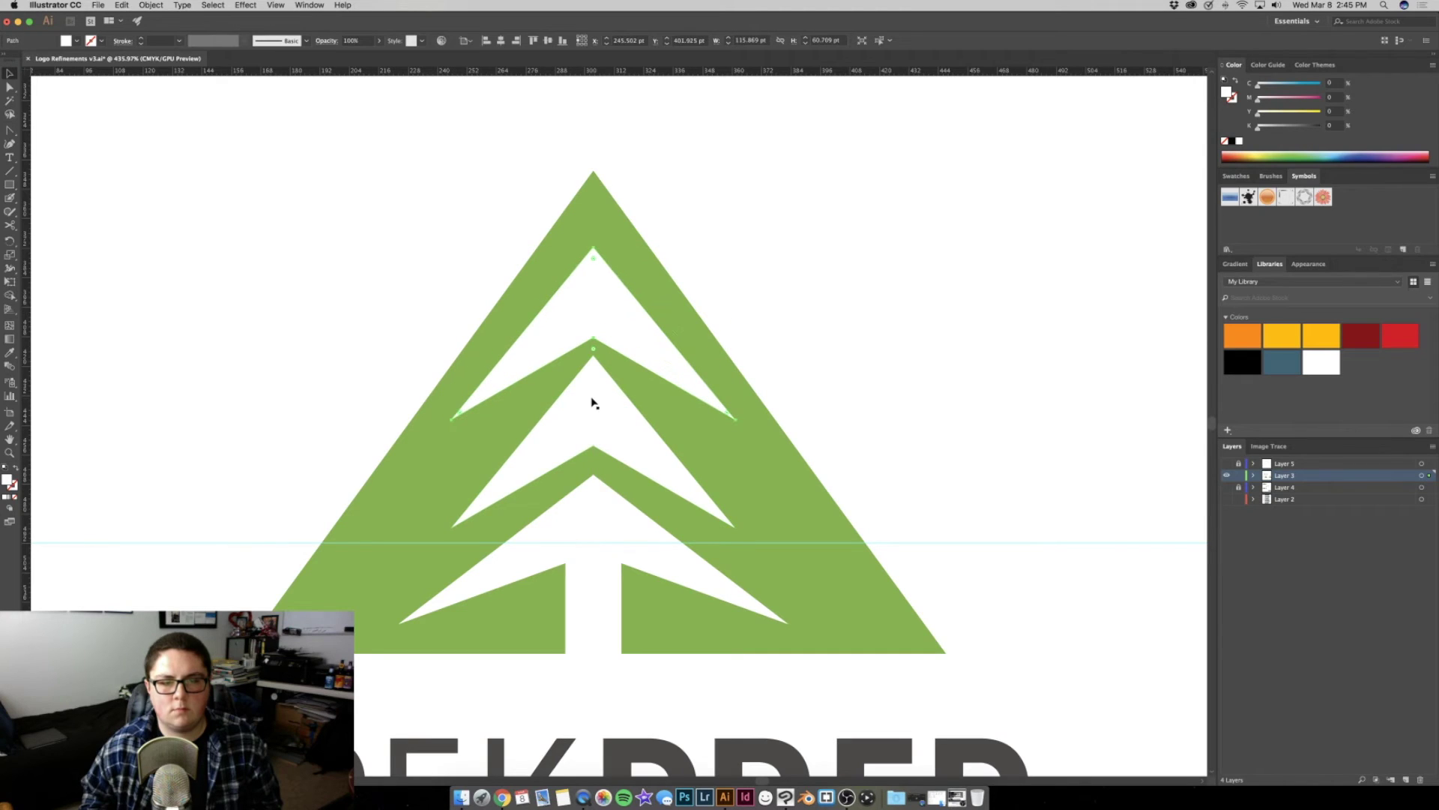
pyautogui.moveTo(594, 424)
pyautogui.mouseDown()
pyautogui.moveTo(598, 383)
pyautogui.moveTo(594, 395)
pyautogui.mouseUp()
# Make the middle chevron wider and shorter, then review the whole logo
pyautogui.click(587, 525)
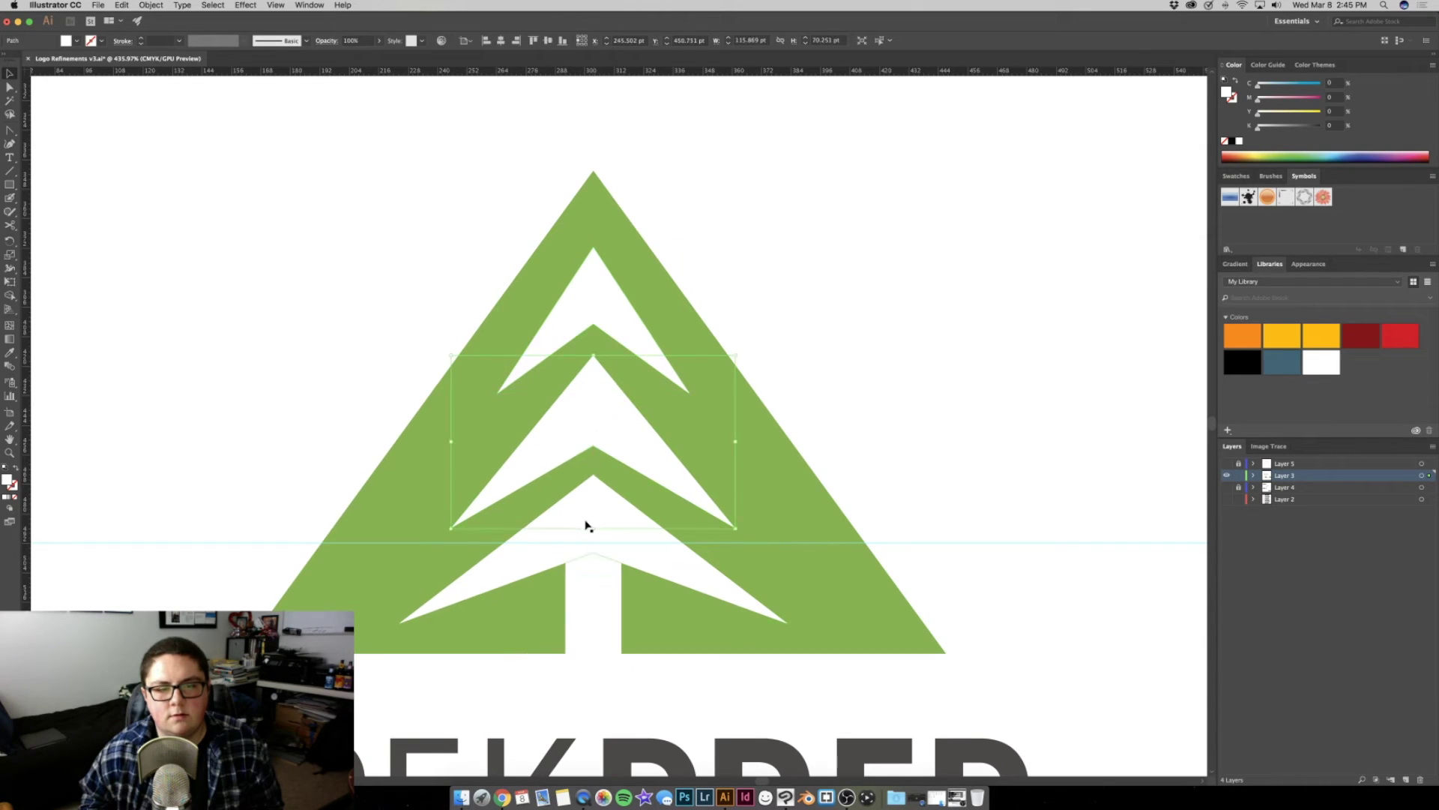
pyautogui.moveTo(595, 529); pyautogui.dragTo(593, 520)
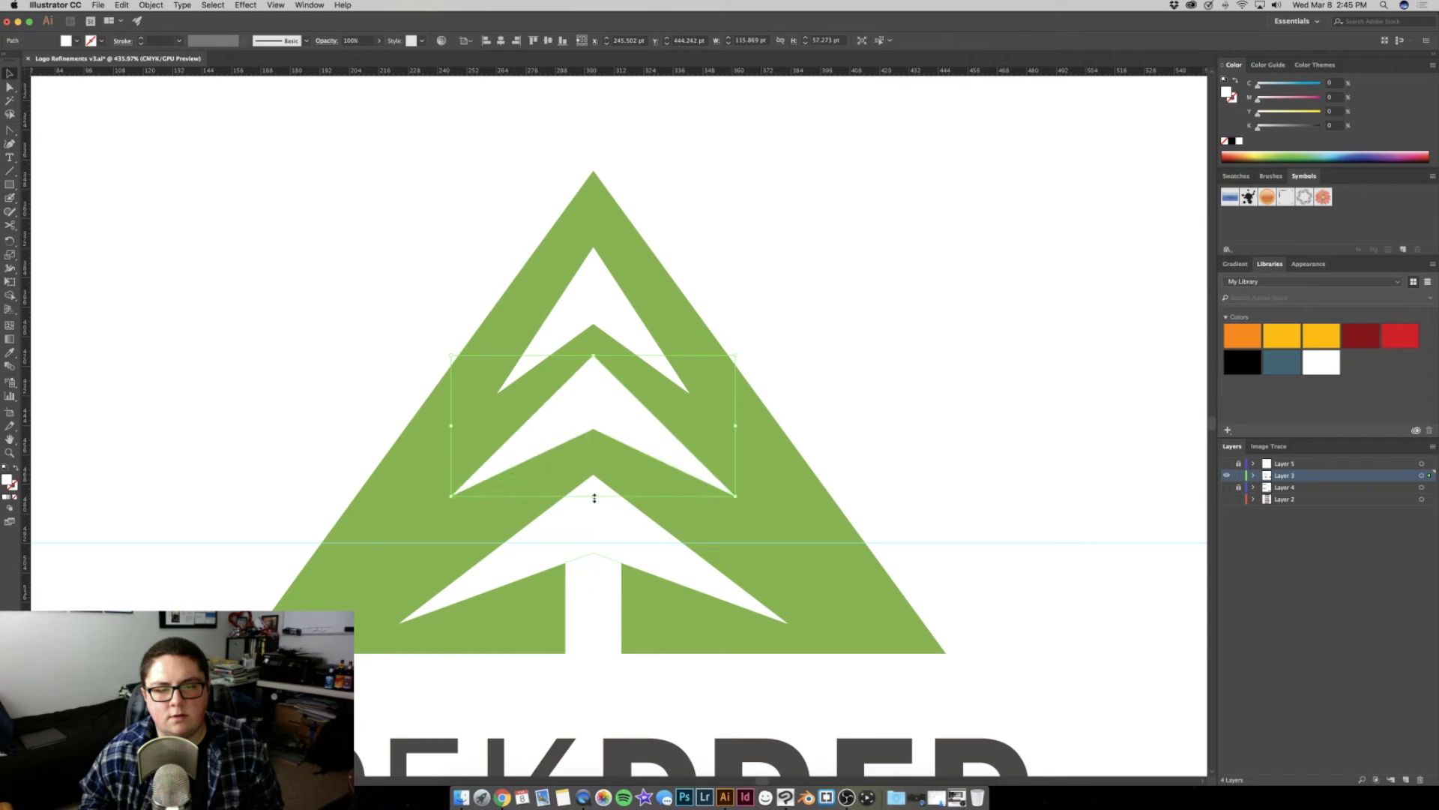
pyautogui.moveTo(593, 520); pyautogui.dragTo(591, 528)
pyautogui.click(867, 334)
pyautogui.moveTo(867, 334)
pyautogui.mouseDown()
pyautogui.moveTo(727, 326)
pyautogui.moveTo(829, 328)
pyautogui.moveTo(534, 362)
pyautogui.moveTo(517, 332)
pyautogui.moveTo(485, 321)
pyautogui.mouseUp()
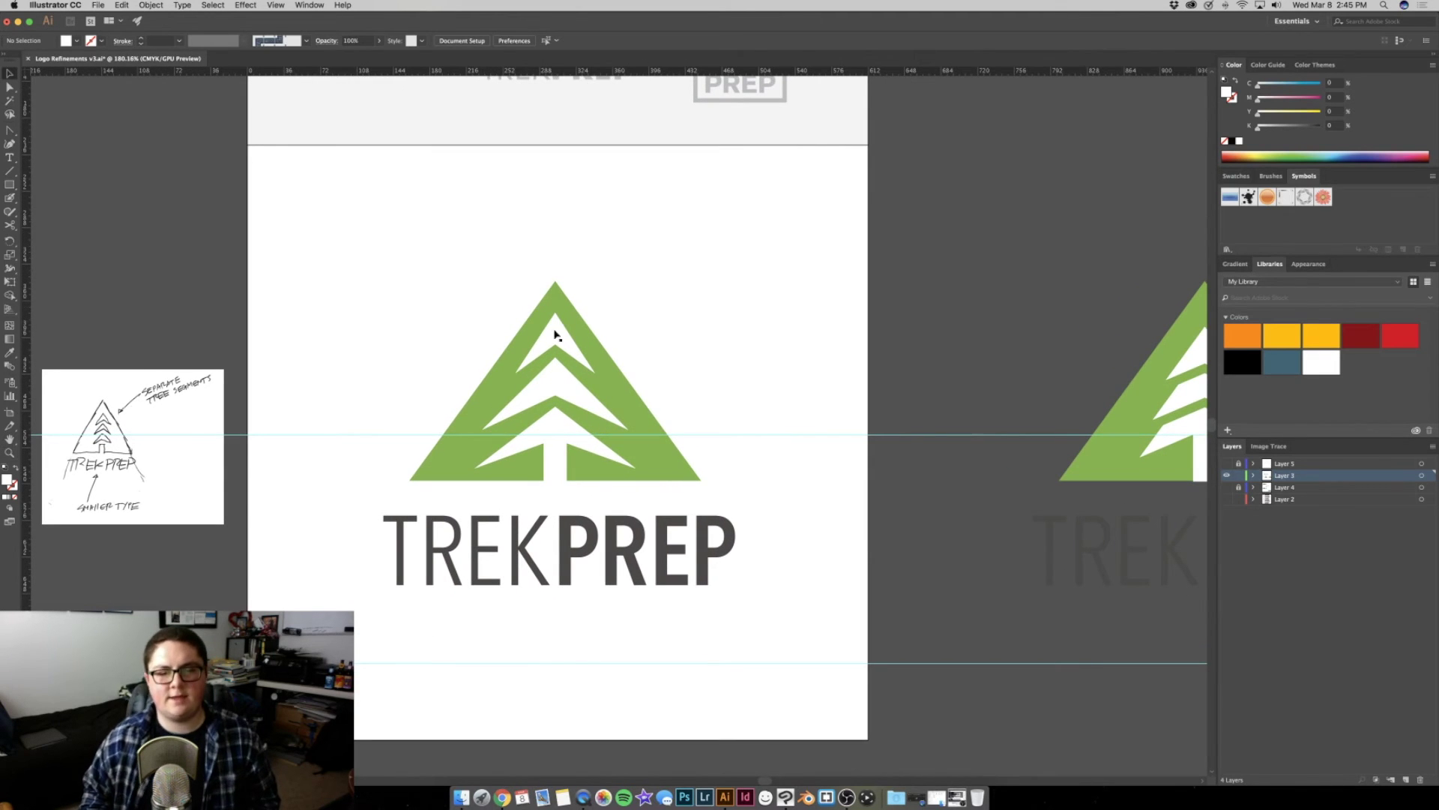
pyautogui.moveTo(567, 445); pyautogui.dragTo(569, 442)
pyautogui.press('v')
pyautogui.click(565, 430)
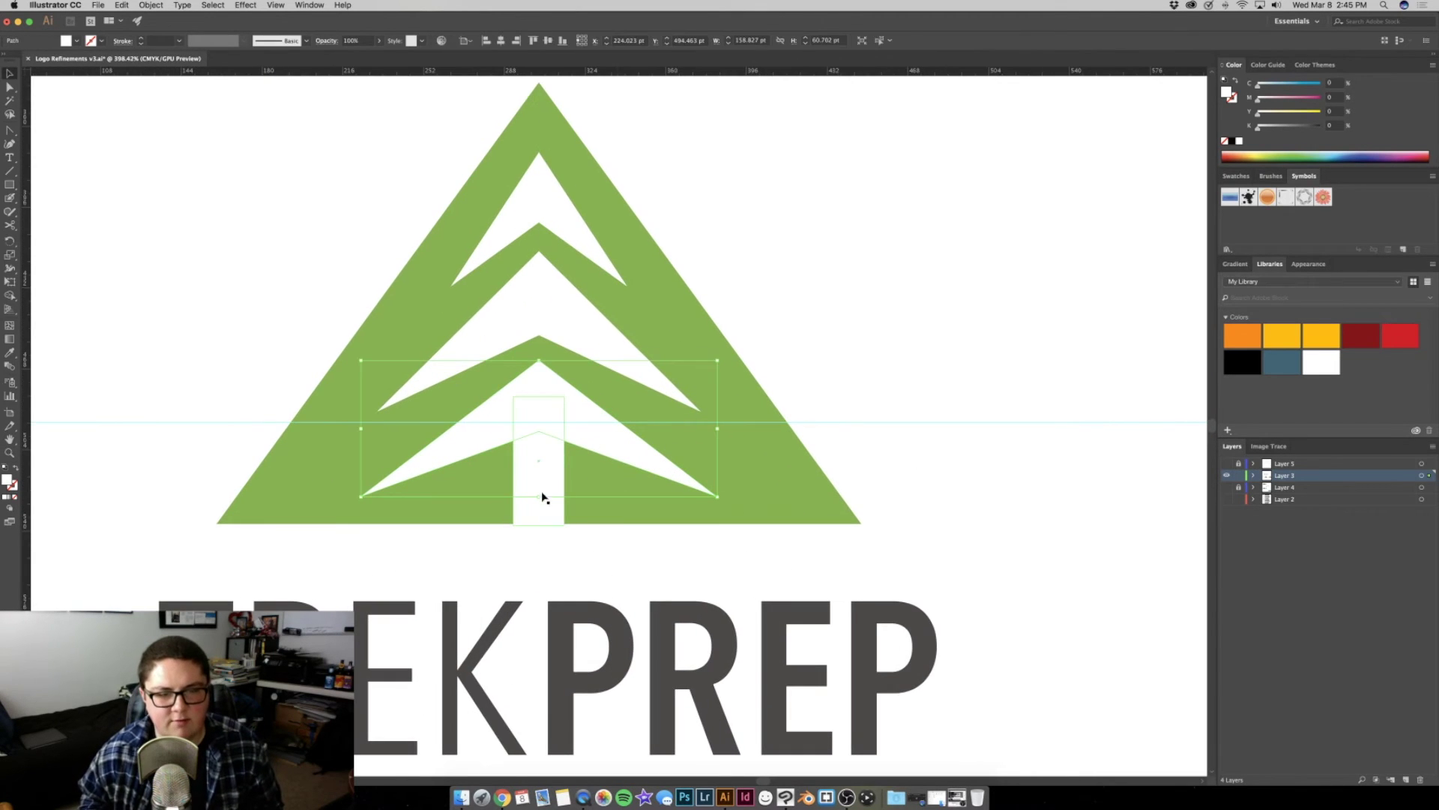
# Lower the chevron's bottom anchor and snap the middle chevron's wing points onto the guide
pyautogui.press('a')
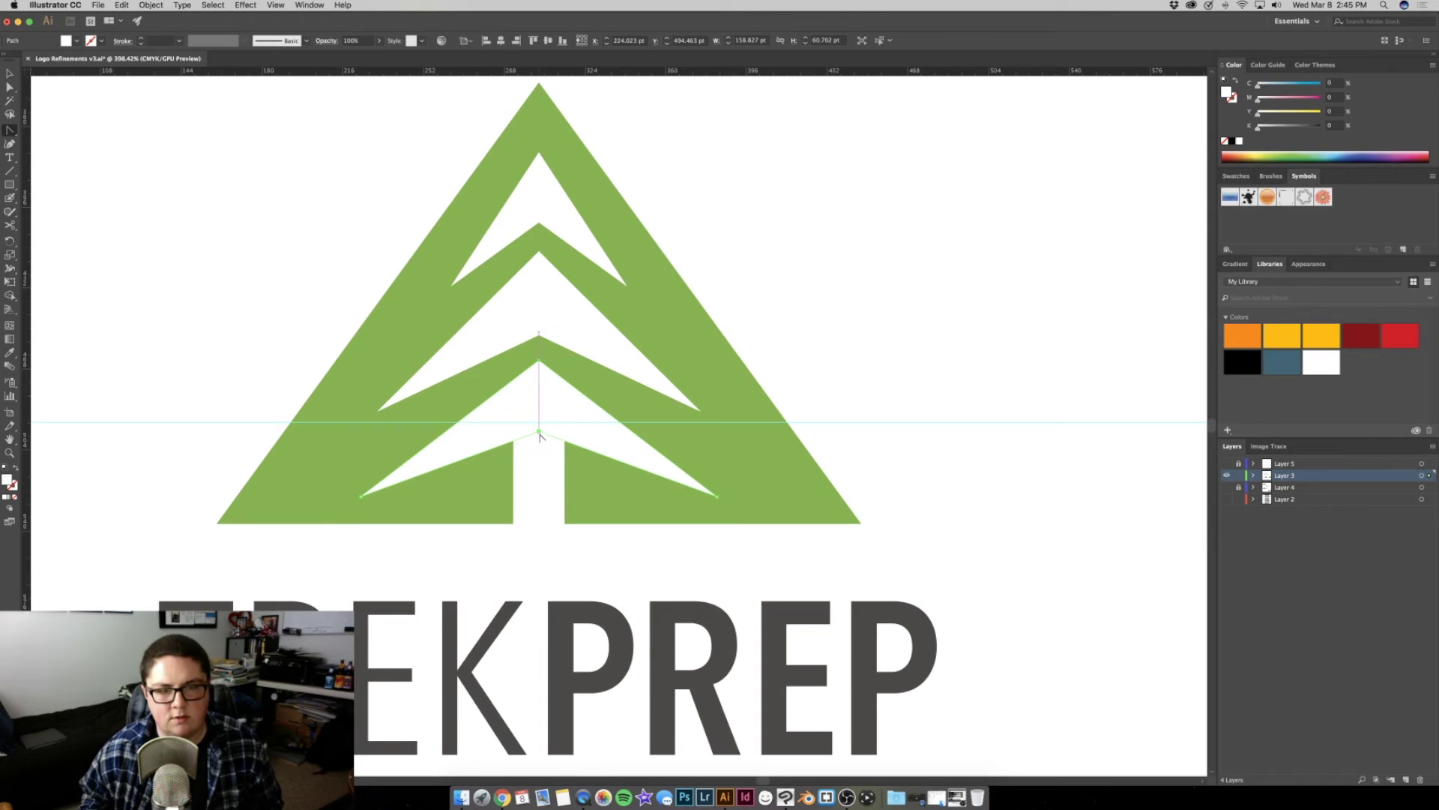
pyautogui.moveTo(539, 457); pyautogui.dragTo(539, 456)
pyautogui.press('v')
pyautogui.click(821, 323)
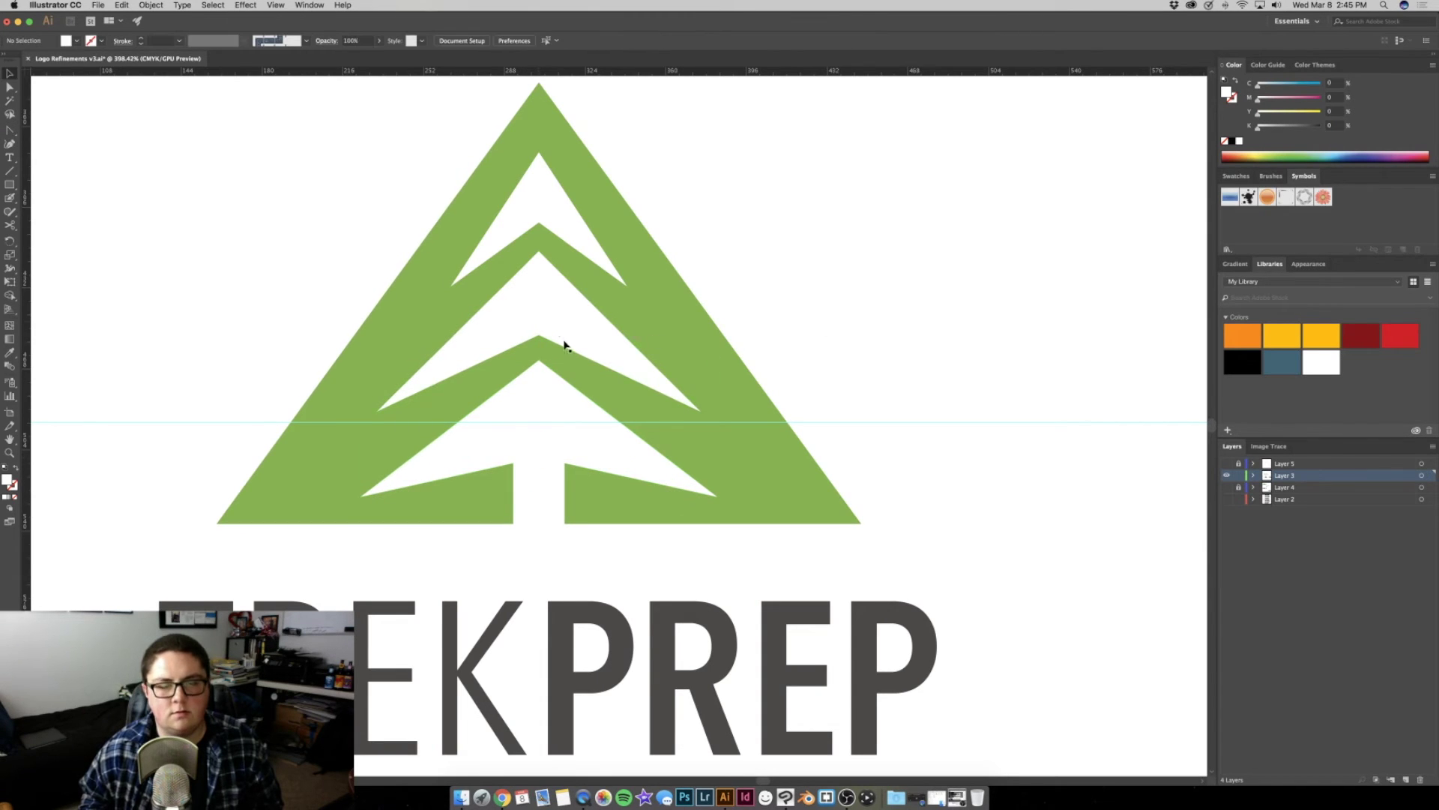
pyautogui.click(559, 338)
pyautogui.press('a')
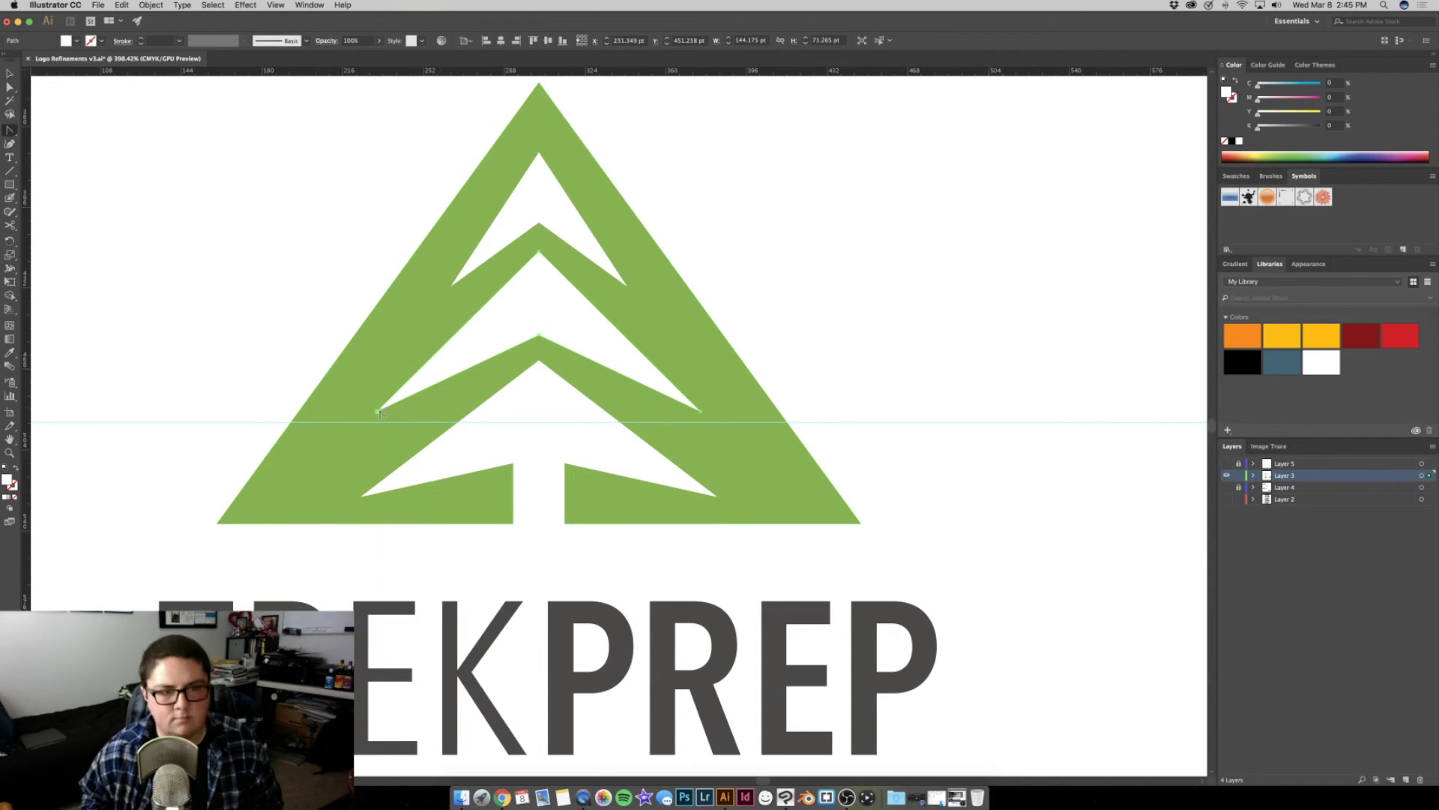
pyautogui.moveTo(378, 422); pyautogui.dragTo(378, 423)
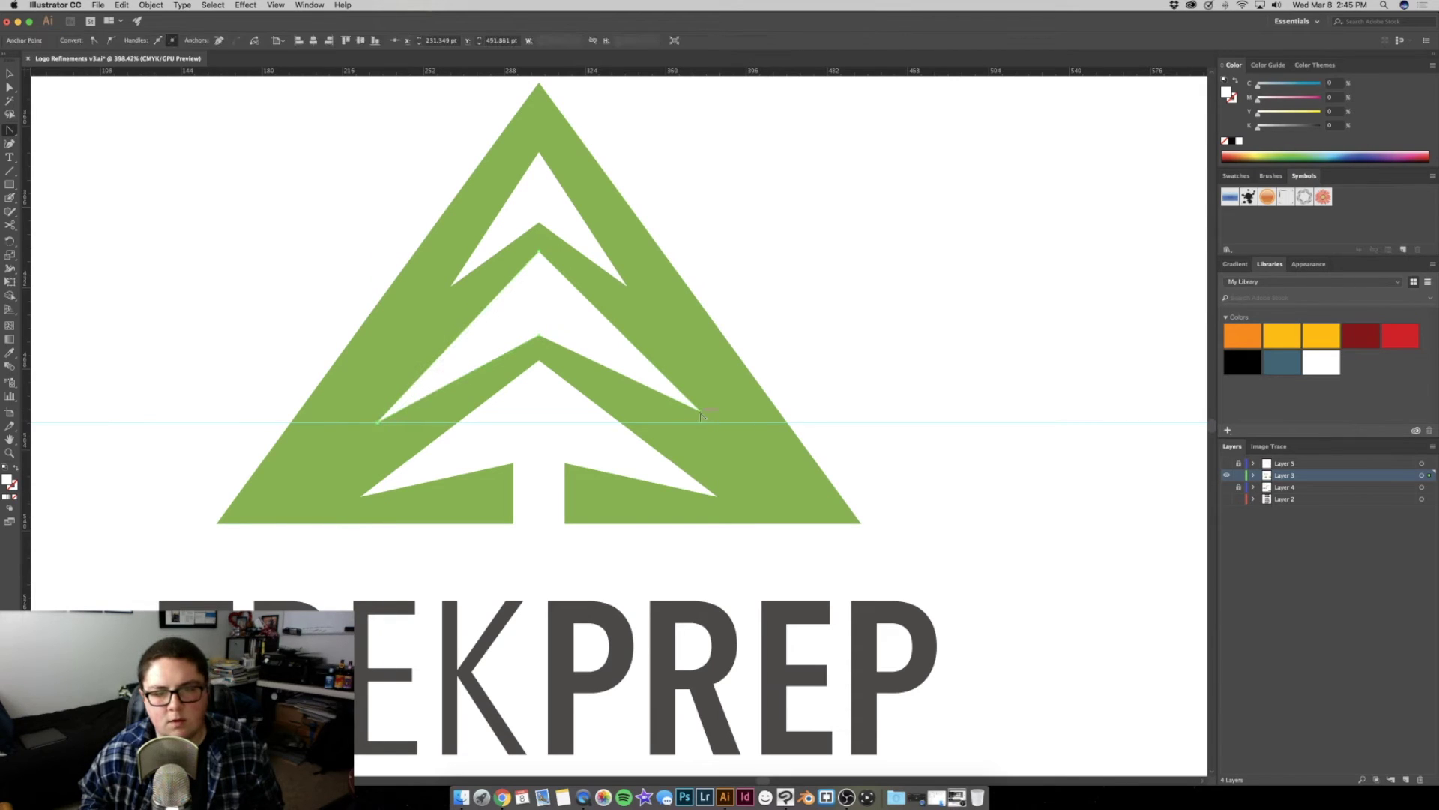
pyautogui.moveTo(701, 425); pyautogui.dragTo(701, 422)
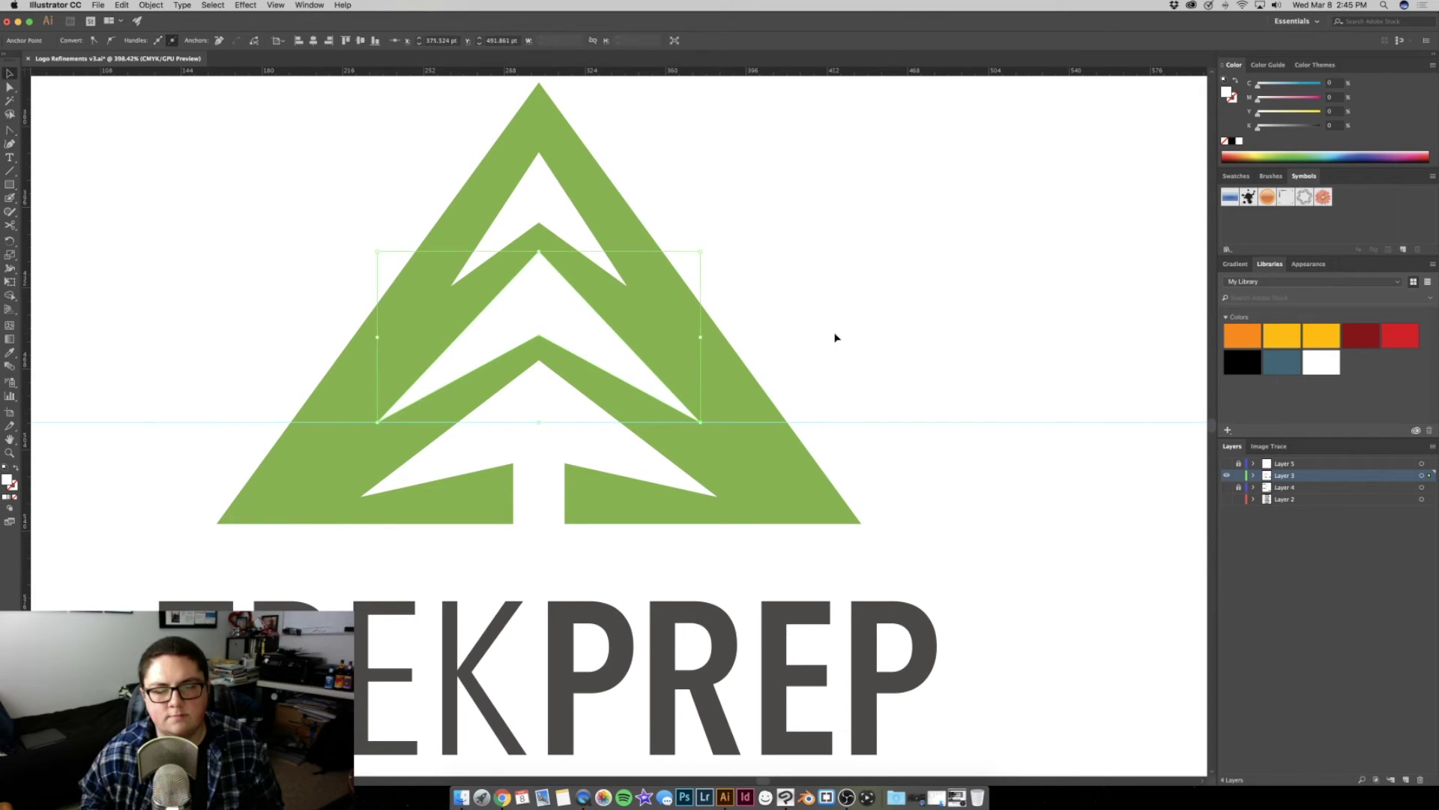
pyautogui.press('v')
# Reposition the lower chevron's apex anchor and zoom out to fit the whole logo
pyautogui.scroll(2, 592, 318)
pyautogui.press('a')
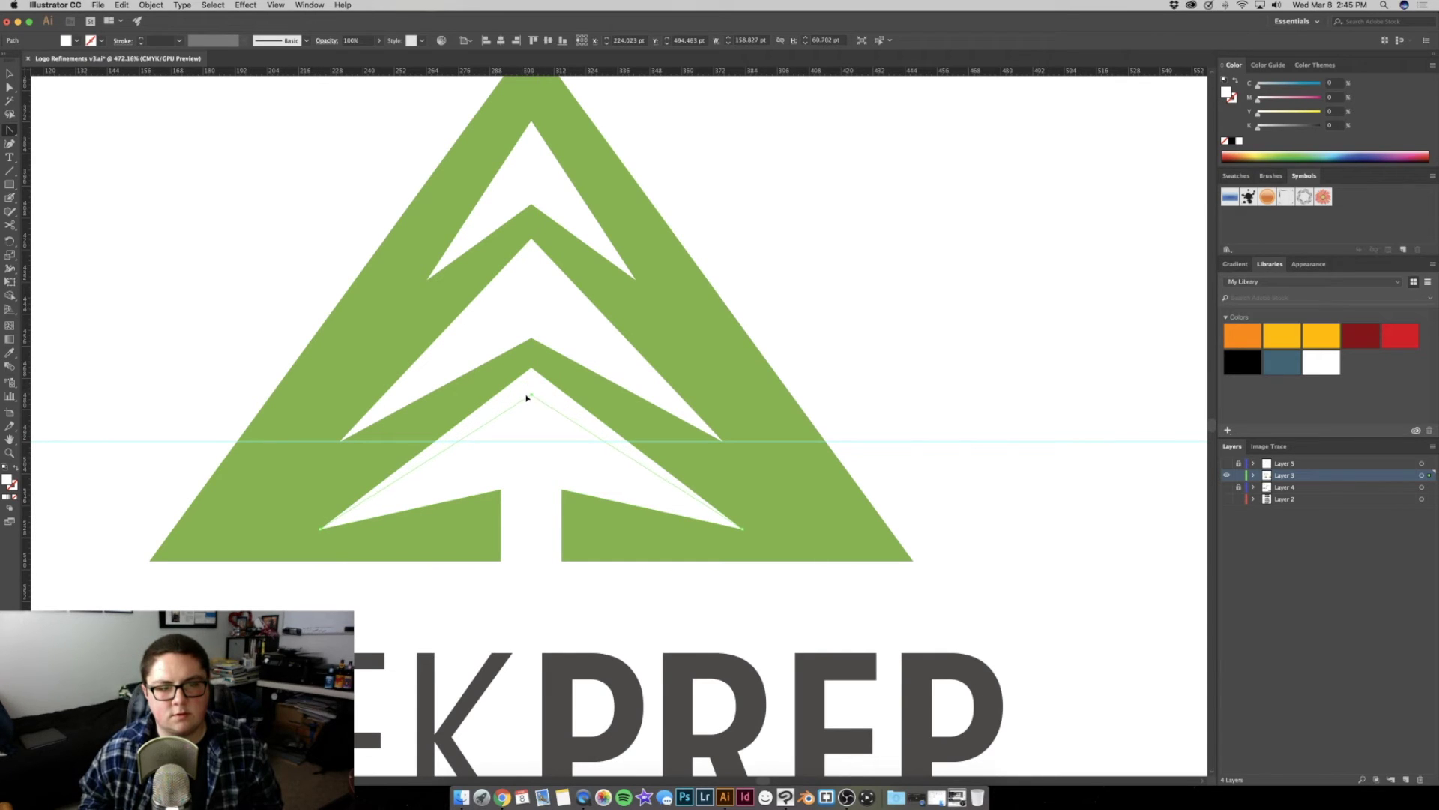
pyautogui.moveTo(526, 404); pyautogui.dragTo(526, 404)
pyautogui.click(634, 369)
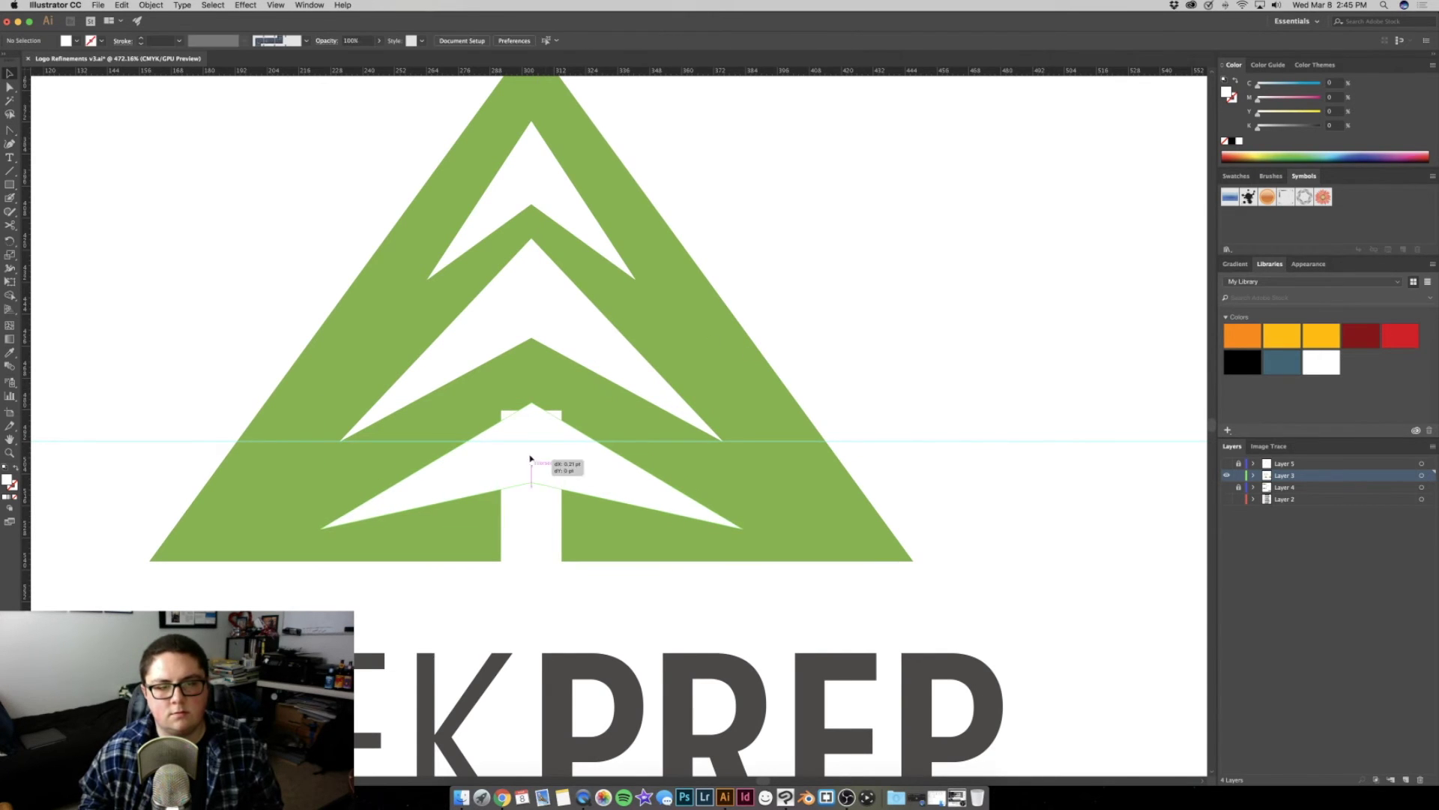
pyautogui.press('z')
pyautogui.moveTo(920, 305)
pyautogui.mouseDown()
pyautogui.moveTo(832, 292)
pyautogui.moveTo(718, 370)
pyautogui.mouseUp()
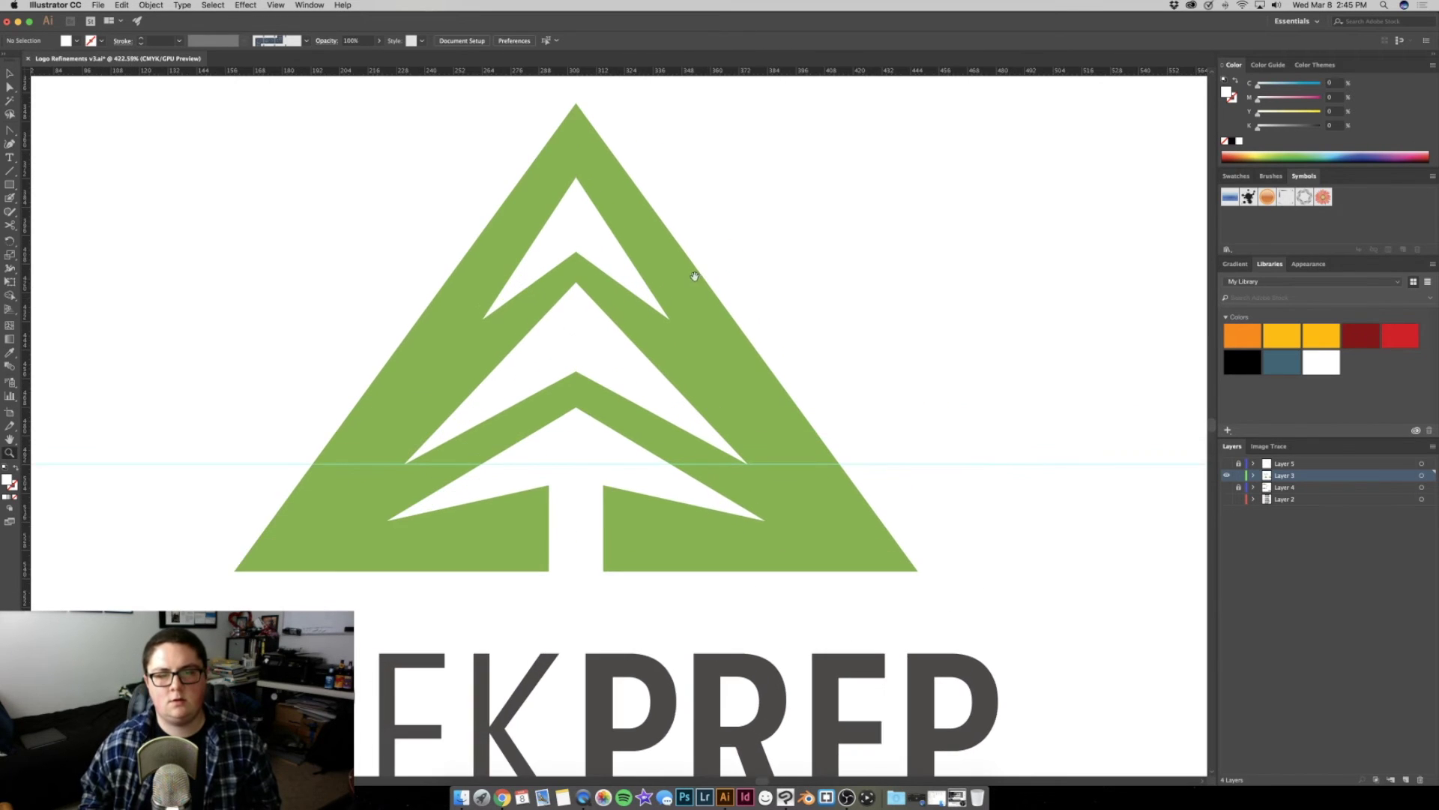
# Add a horizontal guide from the ruler across the tree's upper chevron area
pyautogui.click(581, 344)
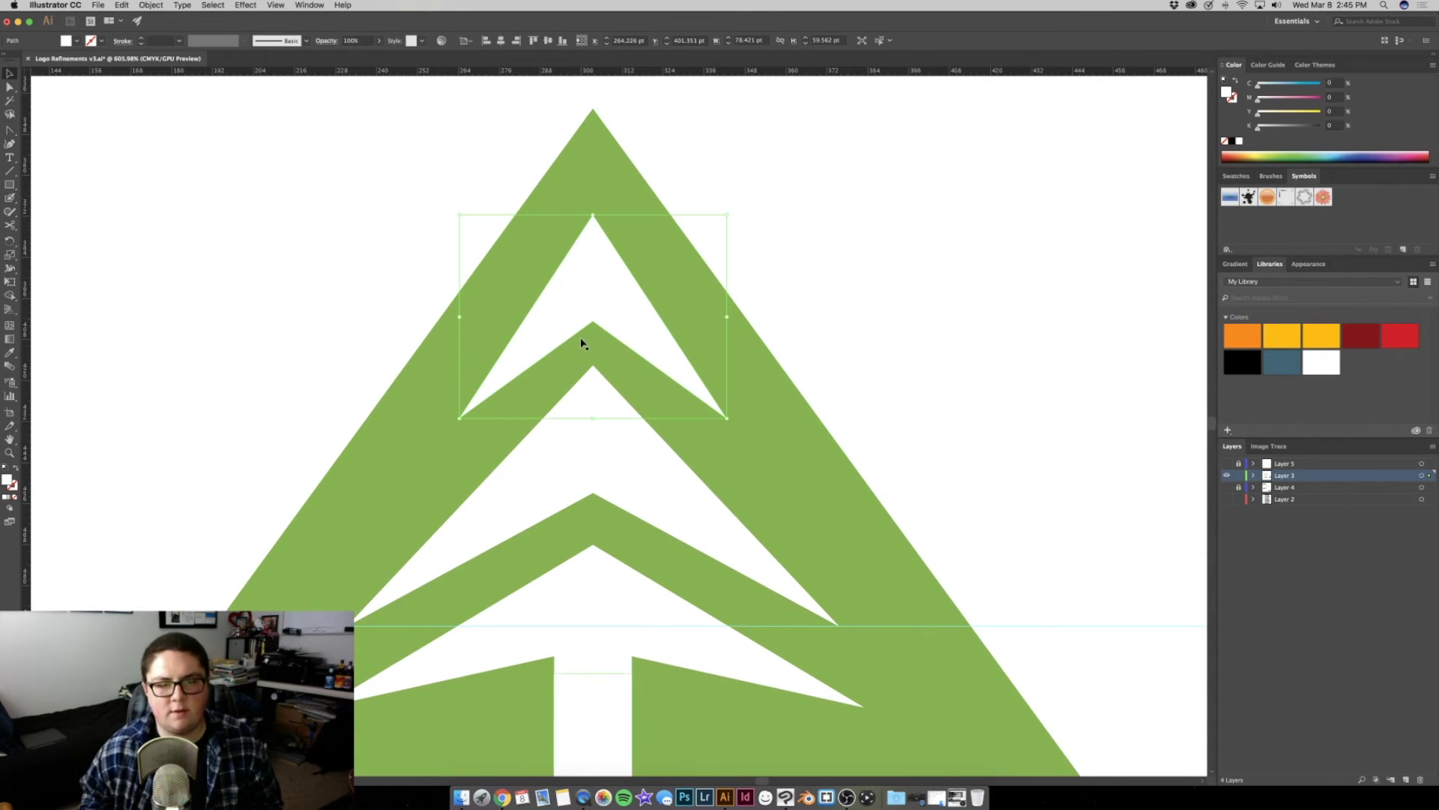
pyautogui.hscroll(-1, 545, 103)
pyautogui.moveTo(546, 70); pyautogui.dragTo(568, 431)
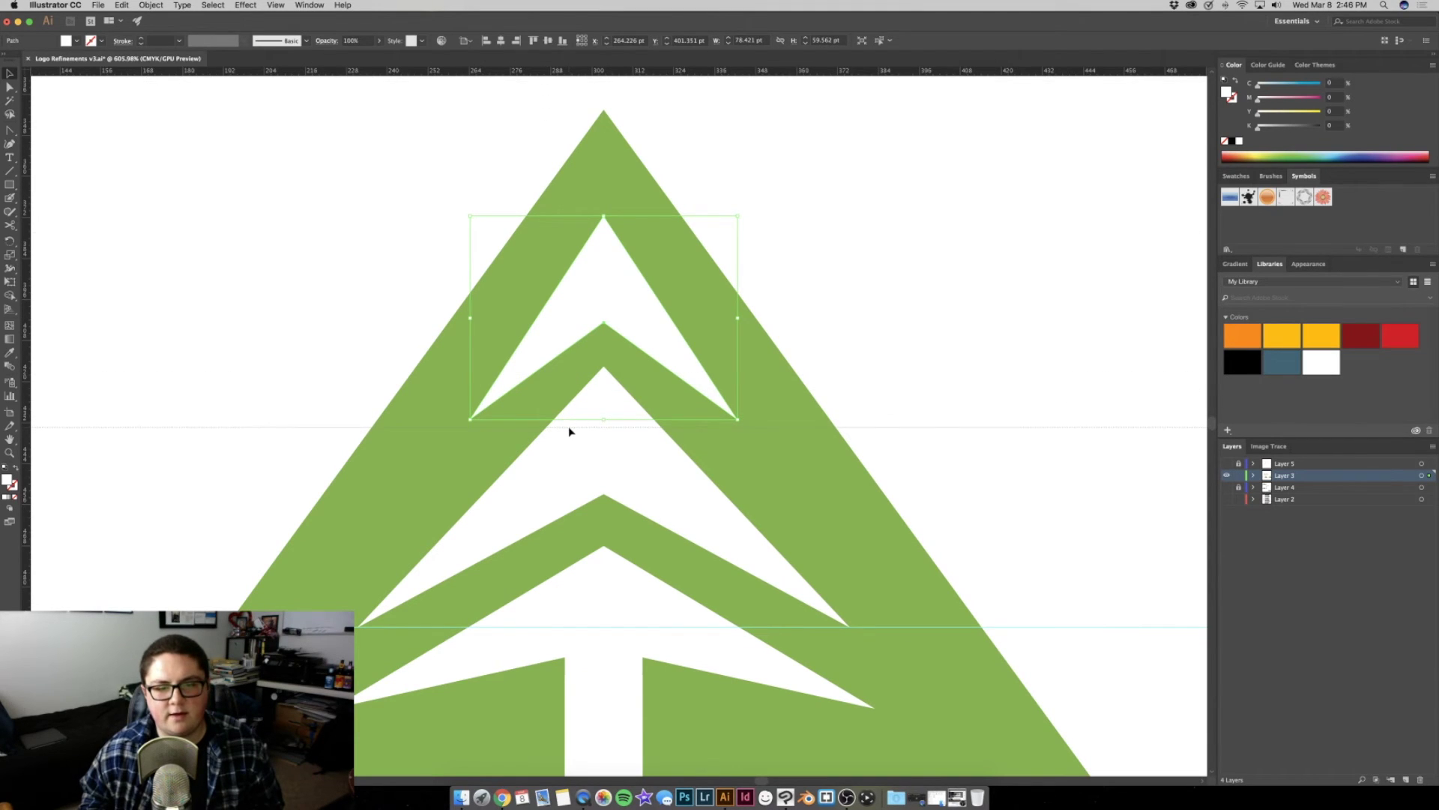
pyautogui.moveTo(570, 436); pyautogui.dragTo(570, 434)
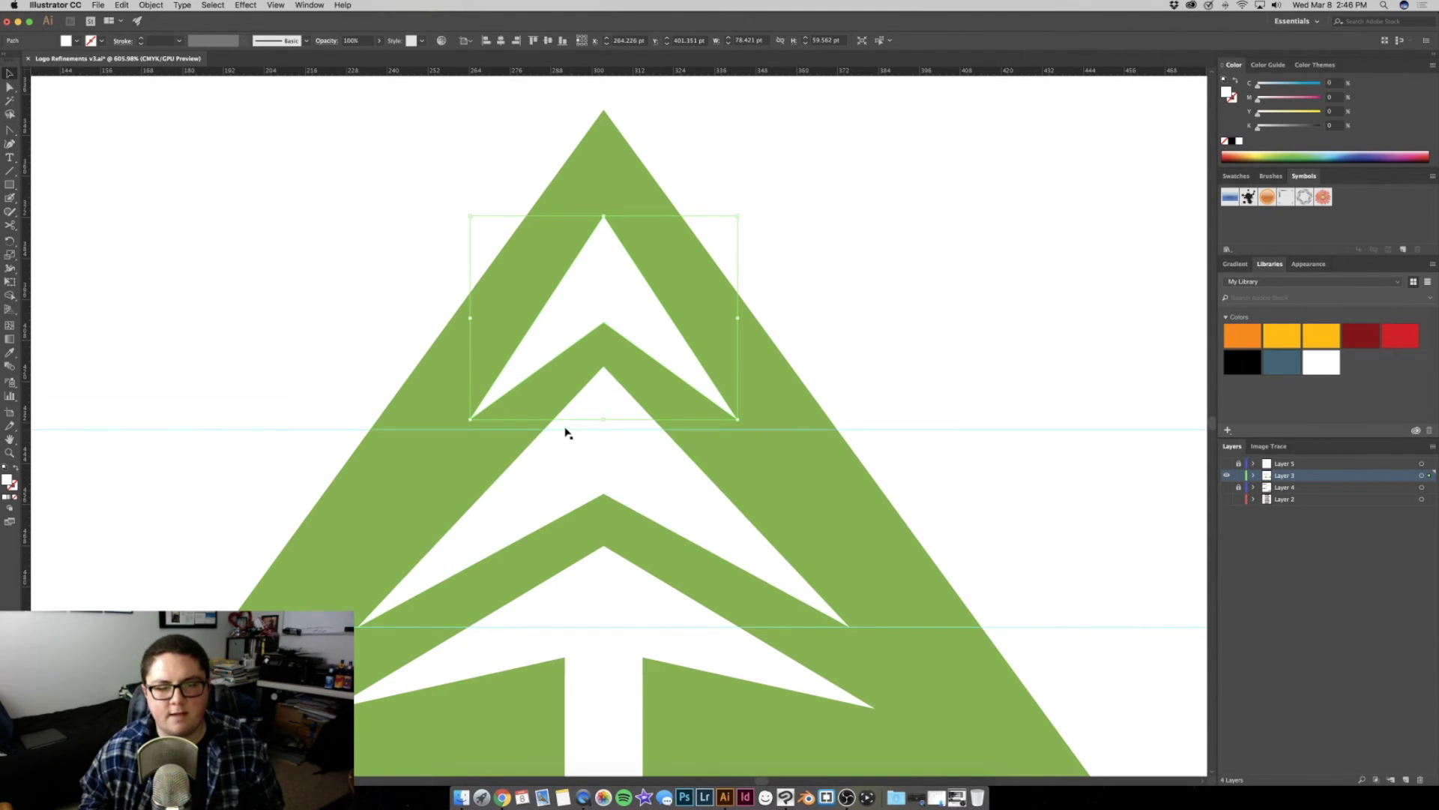
pyautogui.scroll(-3, 566, 433)
# Undo the stray freehand strokes and return to the Selection tool
pyautogui.press('n')
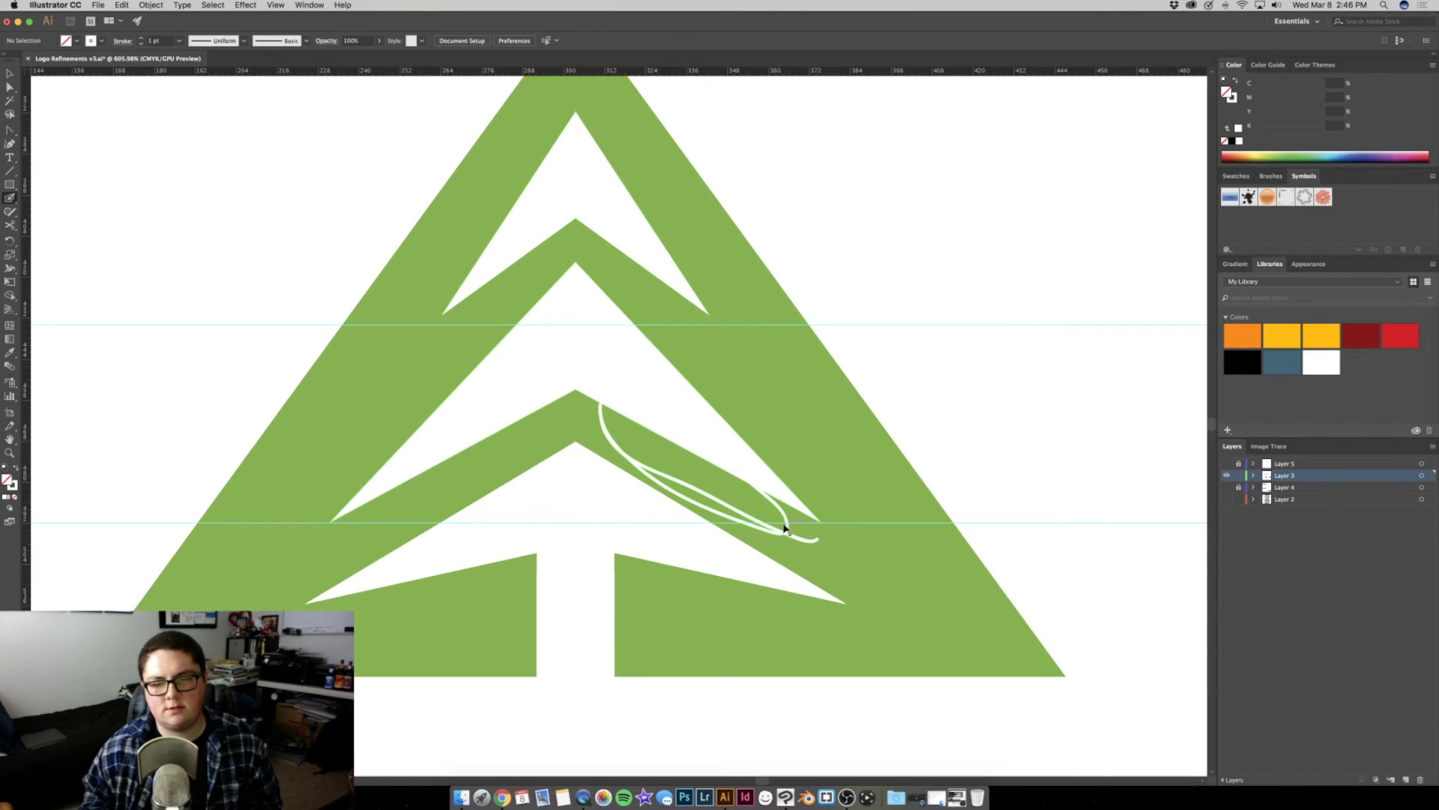
pyautogui.hotkey('ctrl', 'z')
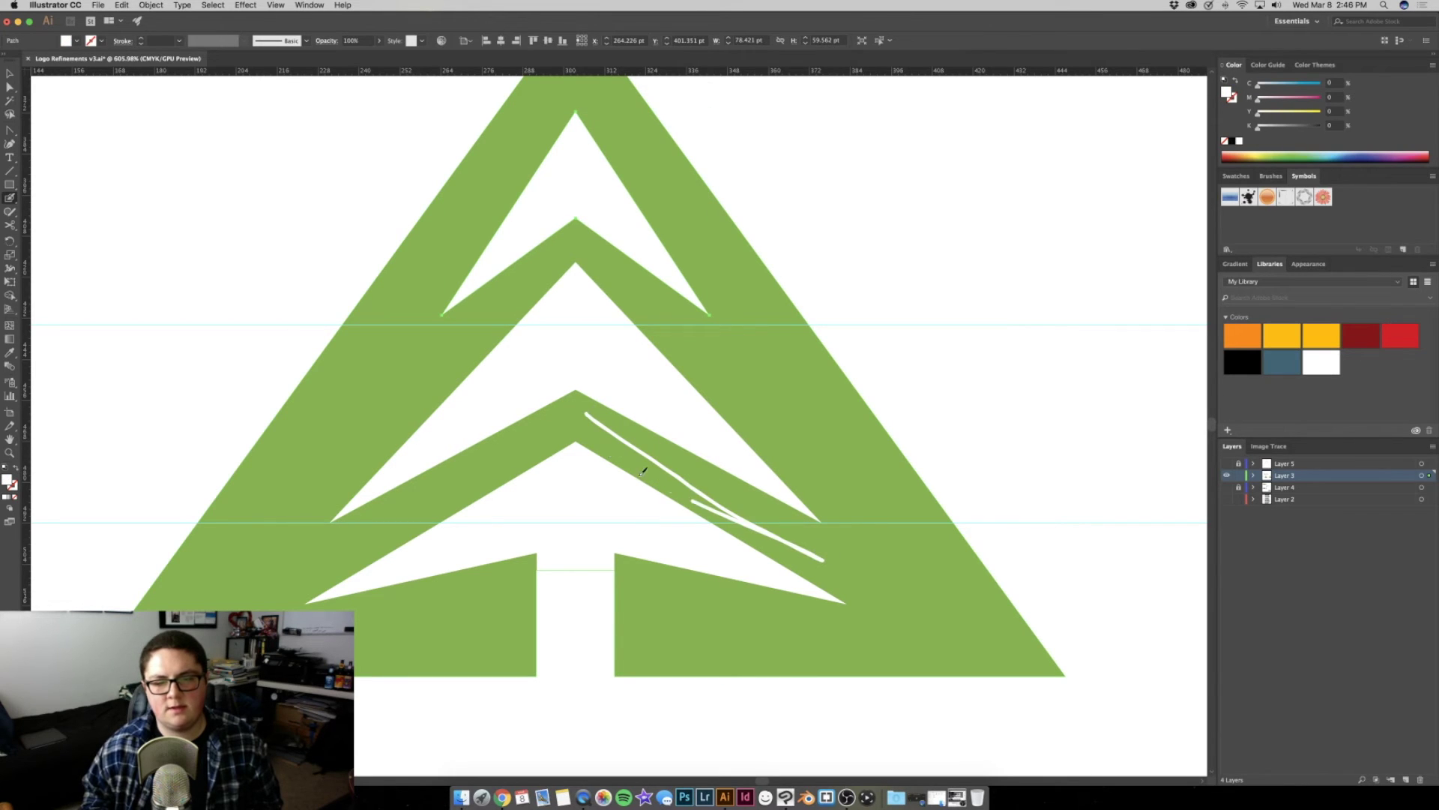
pyautogui.hotkey('ctrl', 'z')
pyautogui.press('v')
# Select the inner white chevron's top anchor, undoing further stray freehand strokes
pyautogui.click(674, 403)
pyautogui.press('a')
pyautogui.click(588, 395)
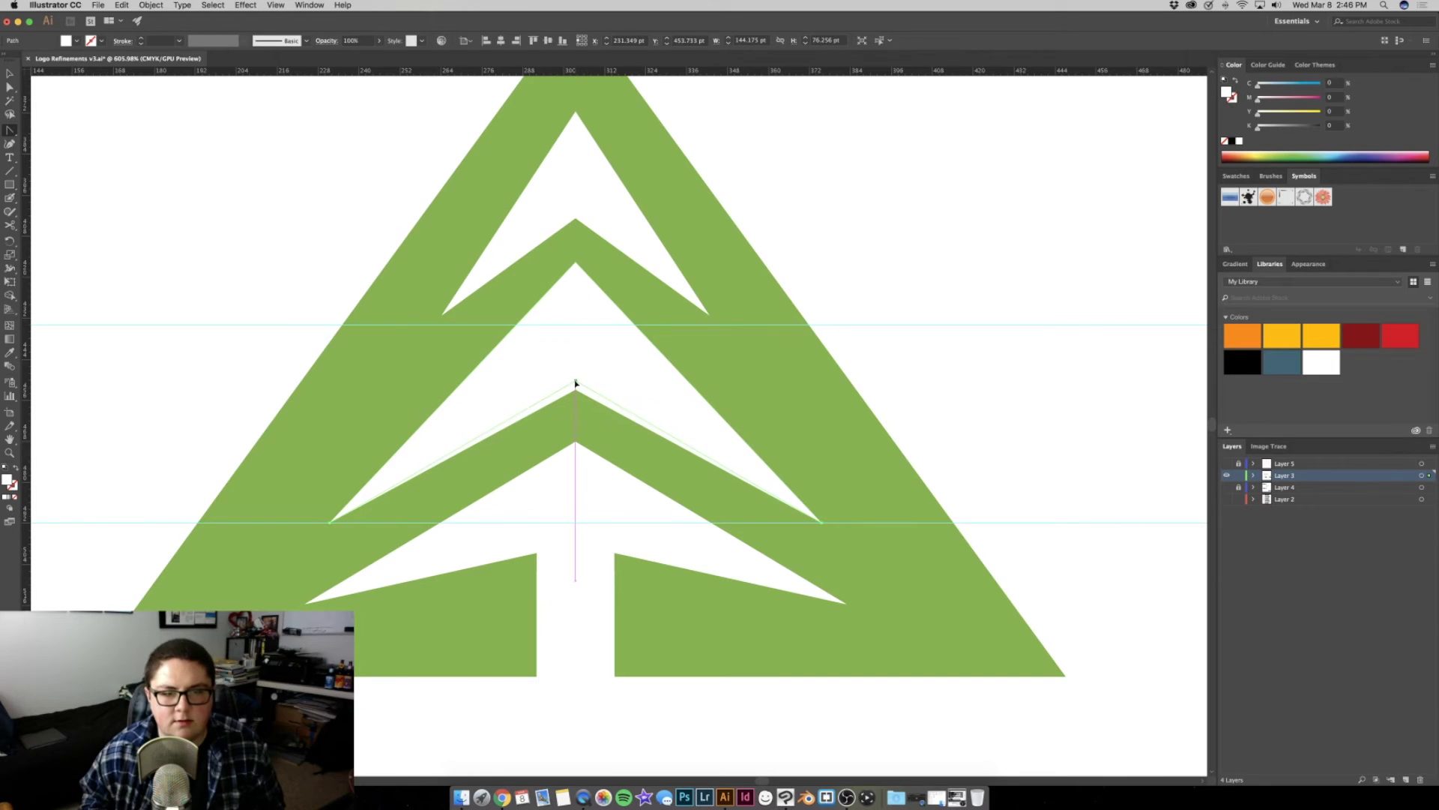
pyautogui.click(576, 380)
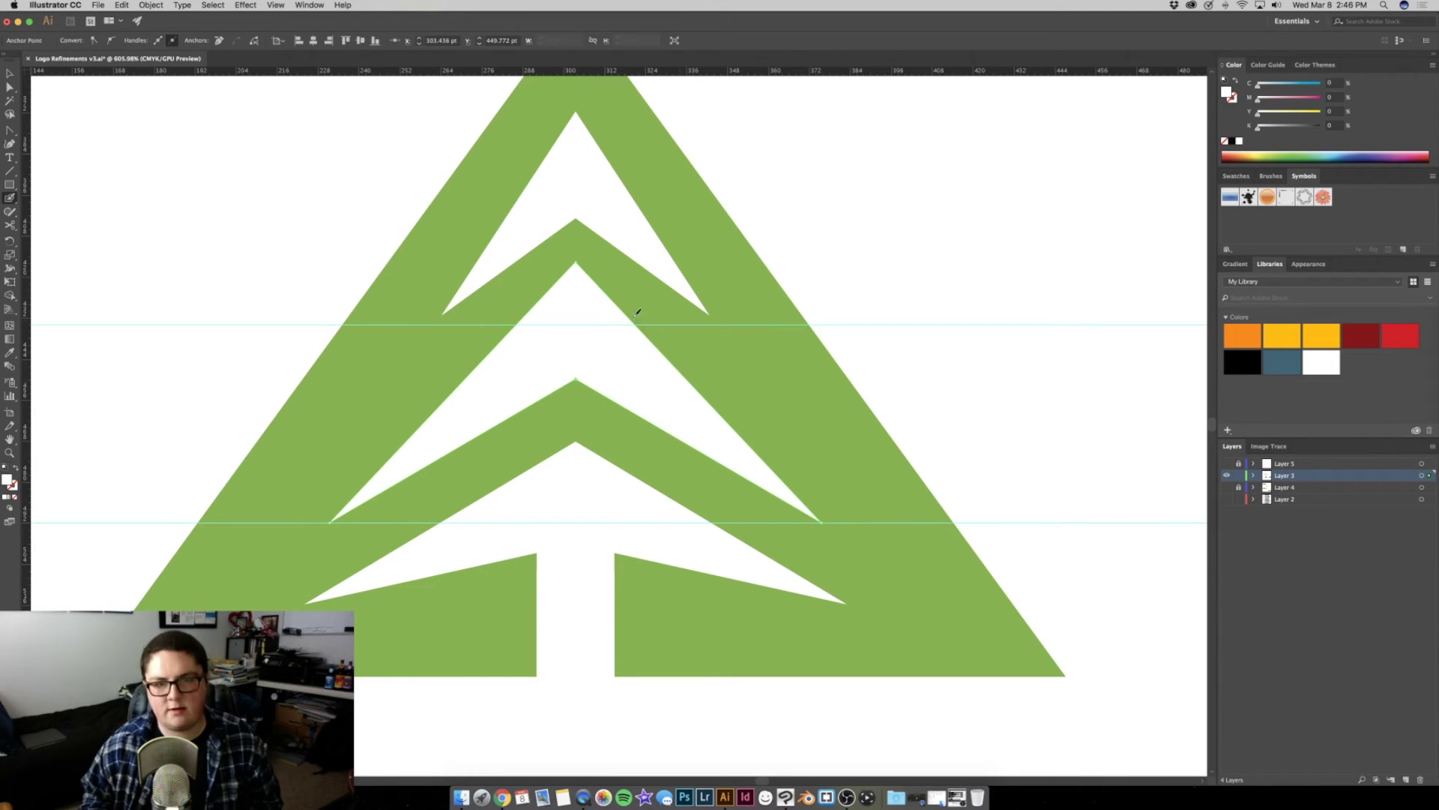
pyautogui.hotkey('ctrl', 'z')
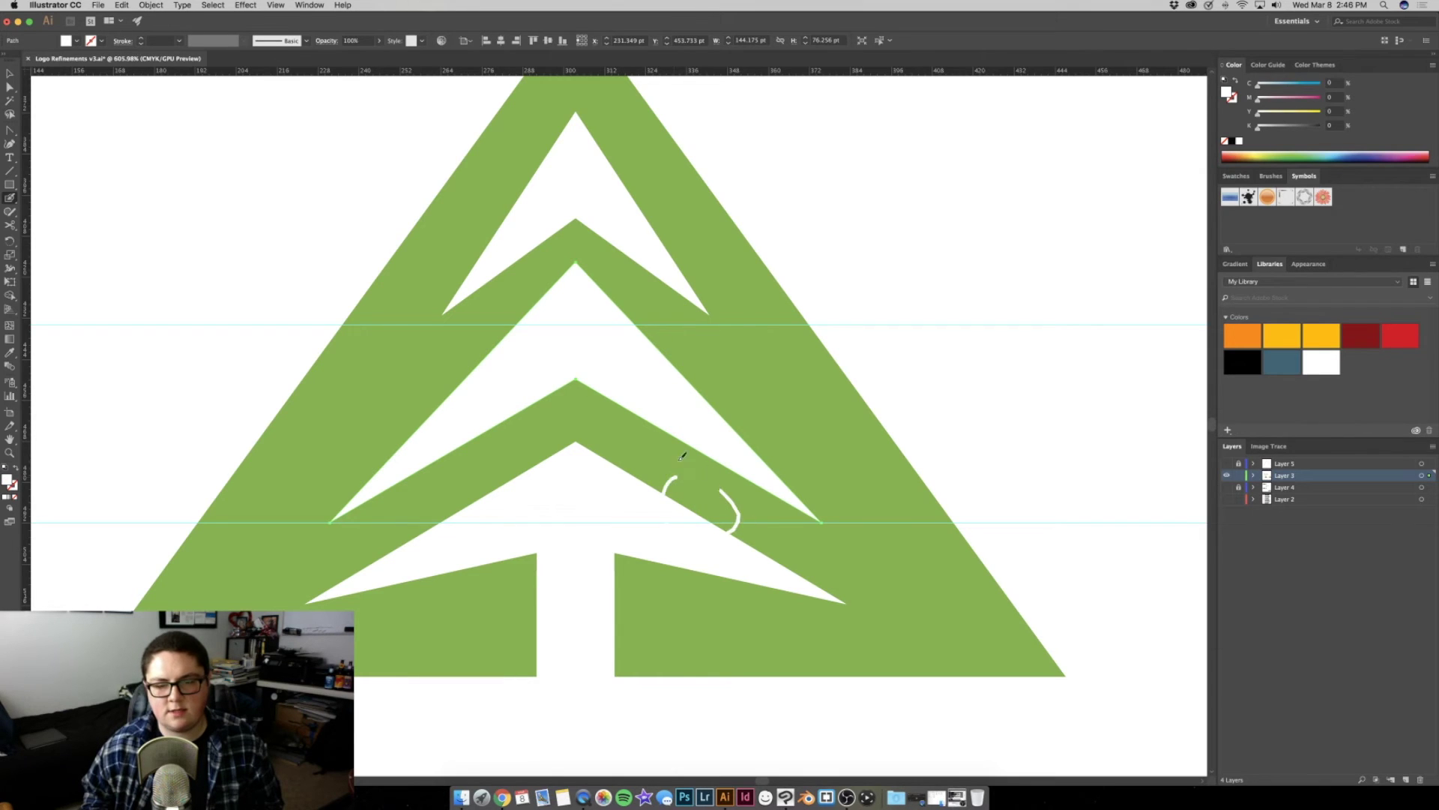
pyautogui.hotkey('ctrl', 'z')
pyautogui.hotkey('ctrl', 'z')
pyautogui.moveTo(681, 184); pyautogui.dragTo(626, 225)
pyautogui.hotkey('ctrl', 'z')
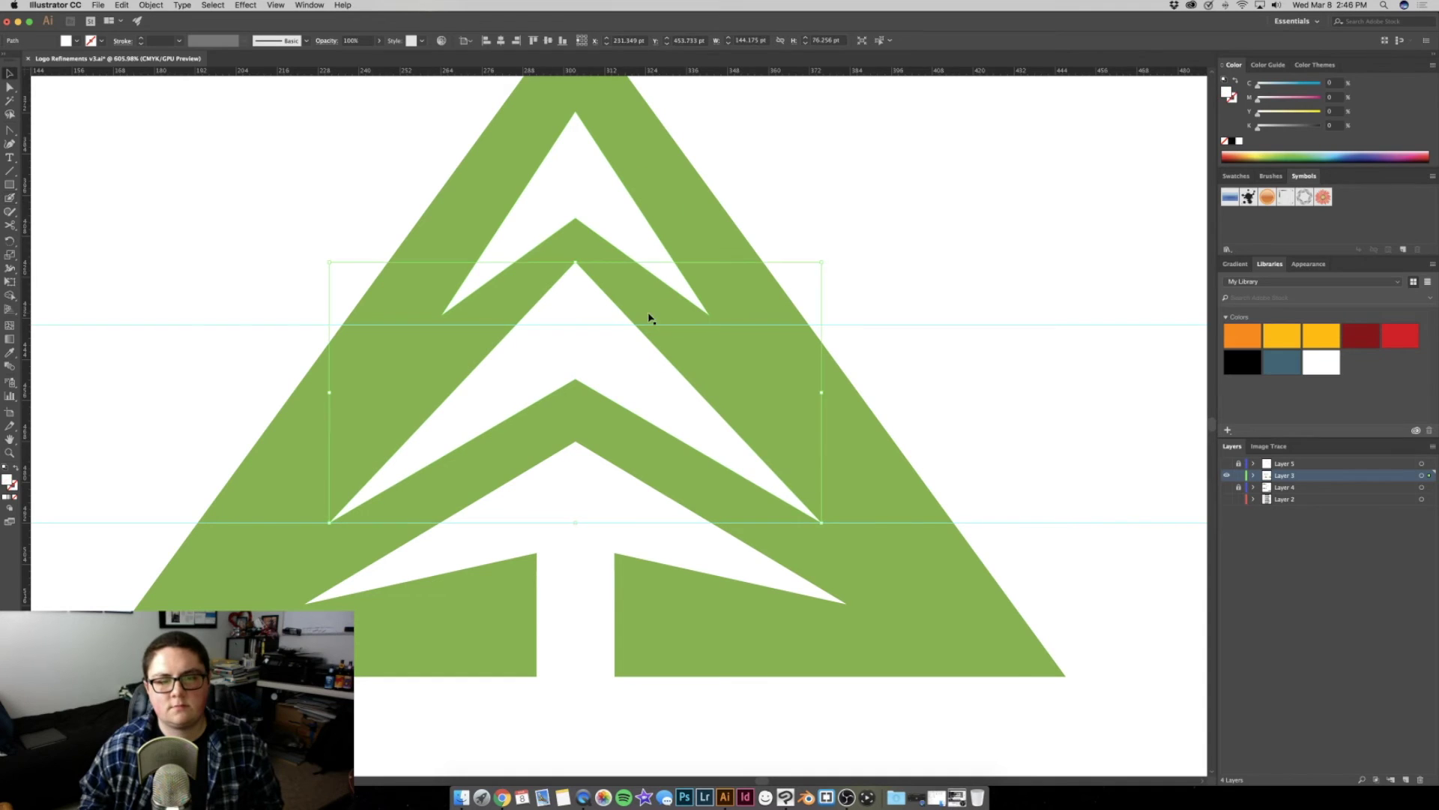
pyautogui.click(995, 305)
pyautogui.moveTo(632, 276); pyautogui.dragTo(654, 355)
# Raise the inner white chevron's apex point up toward the triangle's peak
pyautogui.click(625, 281)
pyautogui.press('a')
pyautogui.moveTo(602, 299); pyautogui.dragTo(601, 191)
pyautogui.click(873, 278)
# Move the top white chevron down slightly and scale it up around its centre
pyautogui.press('z')
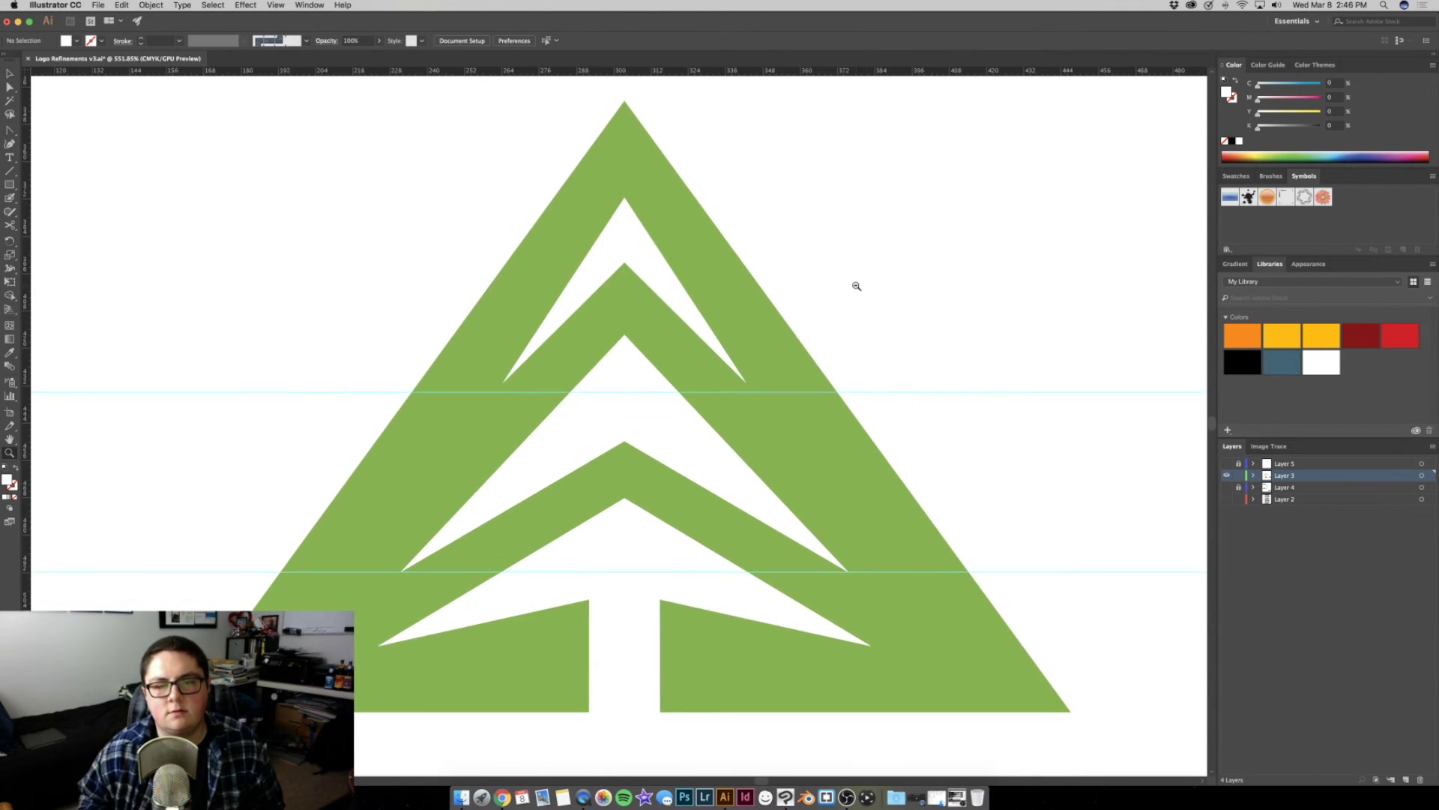
pyautogui.moveTo(609, 224); pyautogui.dragTo(607, 240)
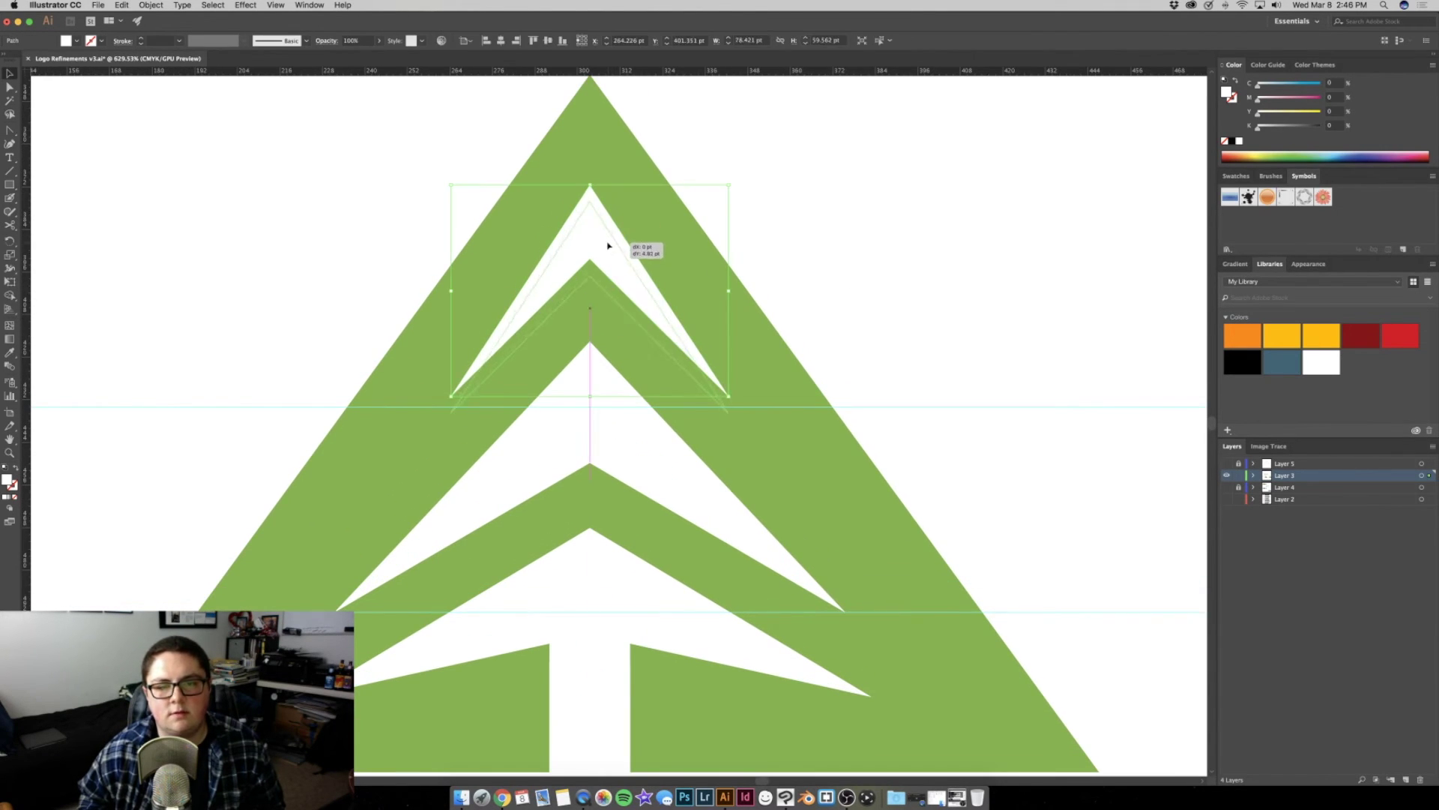
pyautogui.hscroll(-2, 605, 239)
pyautogui.hscroll(-2, 632, 245)
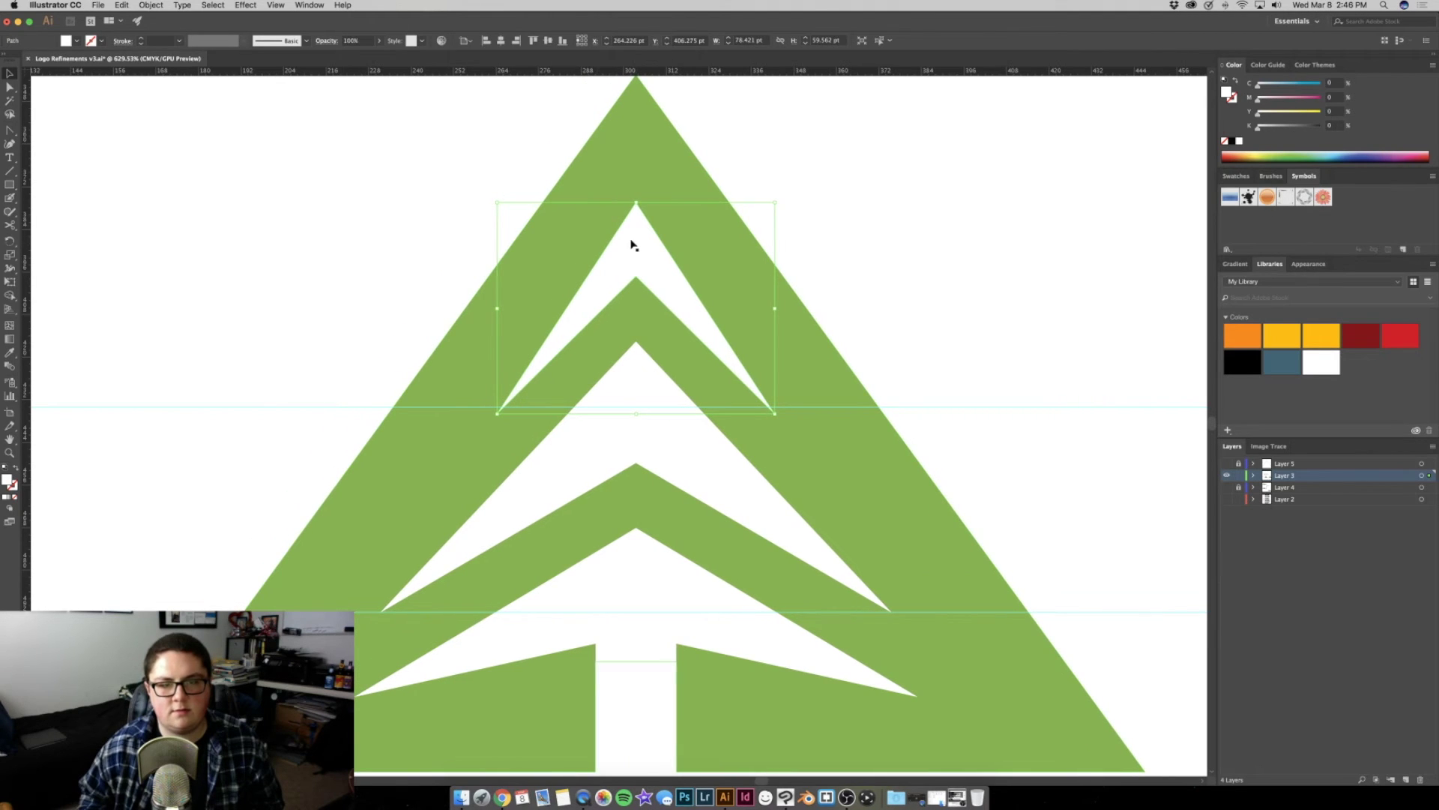
pyautogui.moveTo(639, 201); pyautogui.dragTo(639, 182)
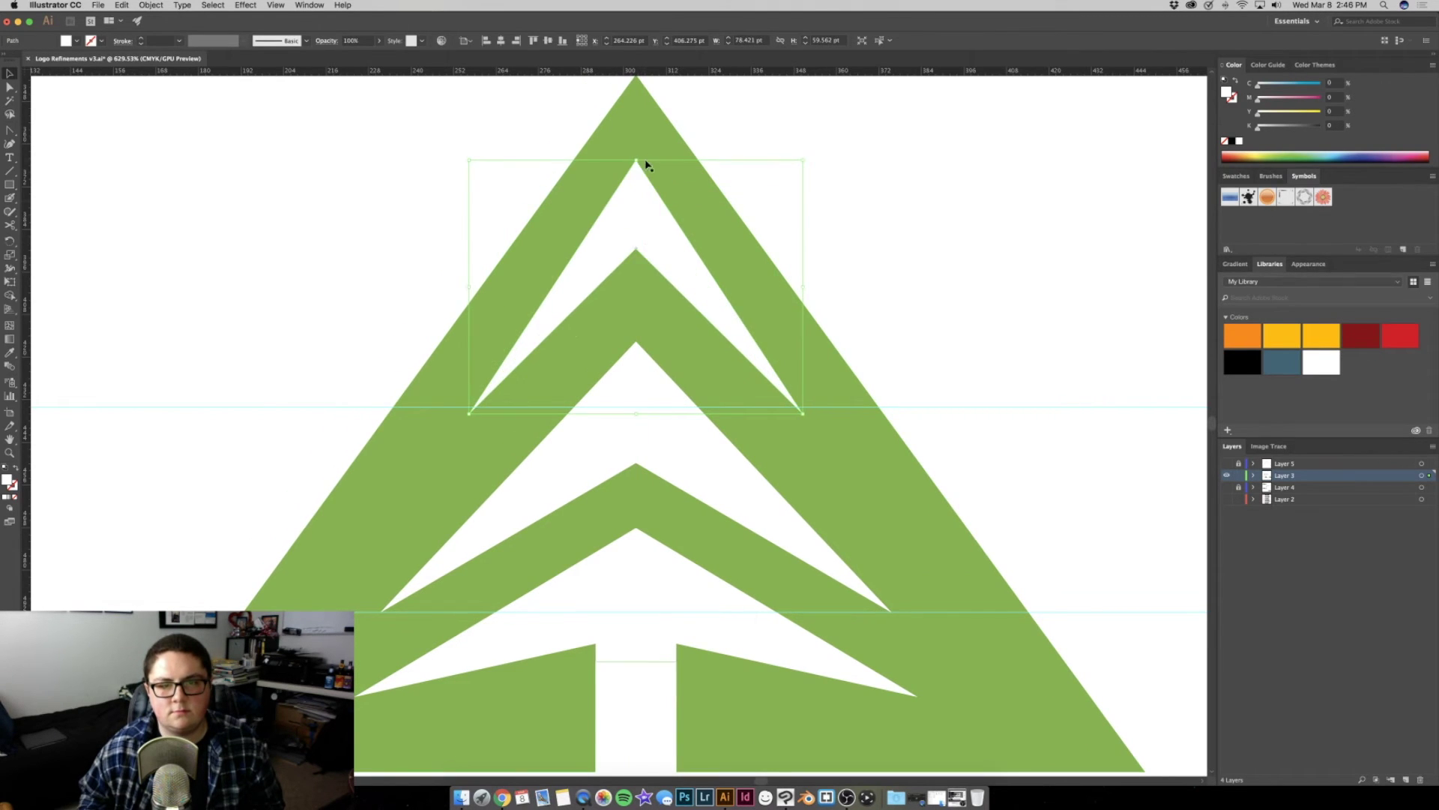
# Zoom in and drag the top white cut-out's left and right tip anchors into place
pyautogui.click(928, 259)
pyautogui.scroll(-8, 929, 259)
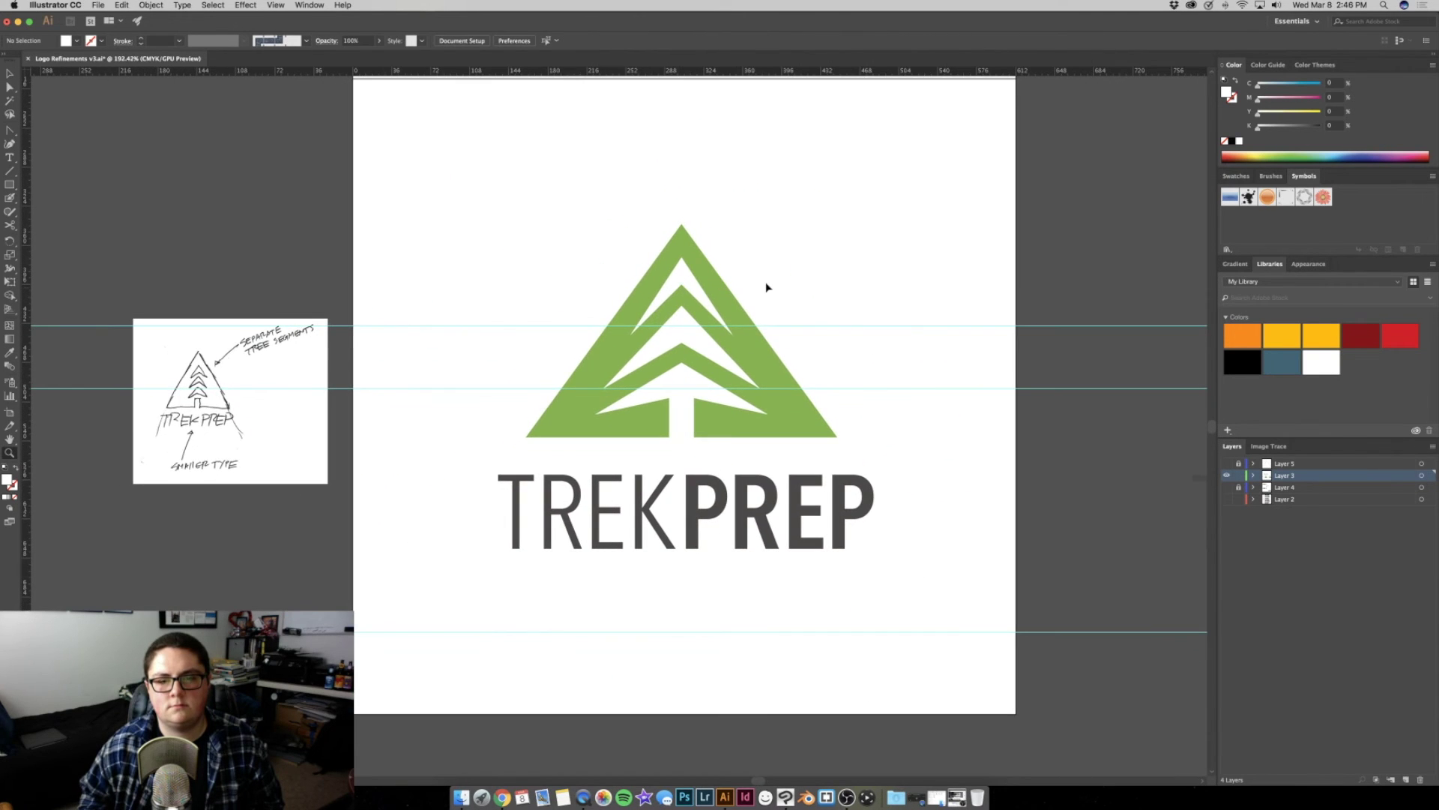
pyautogui.scroll(3, 767, 283)
pyautogui.scroll(3, 860, 308)
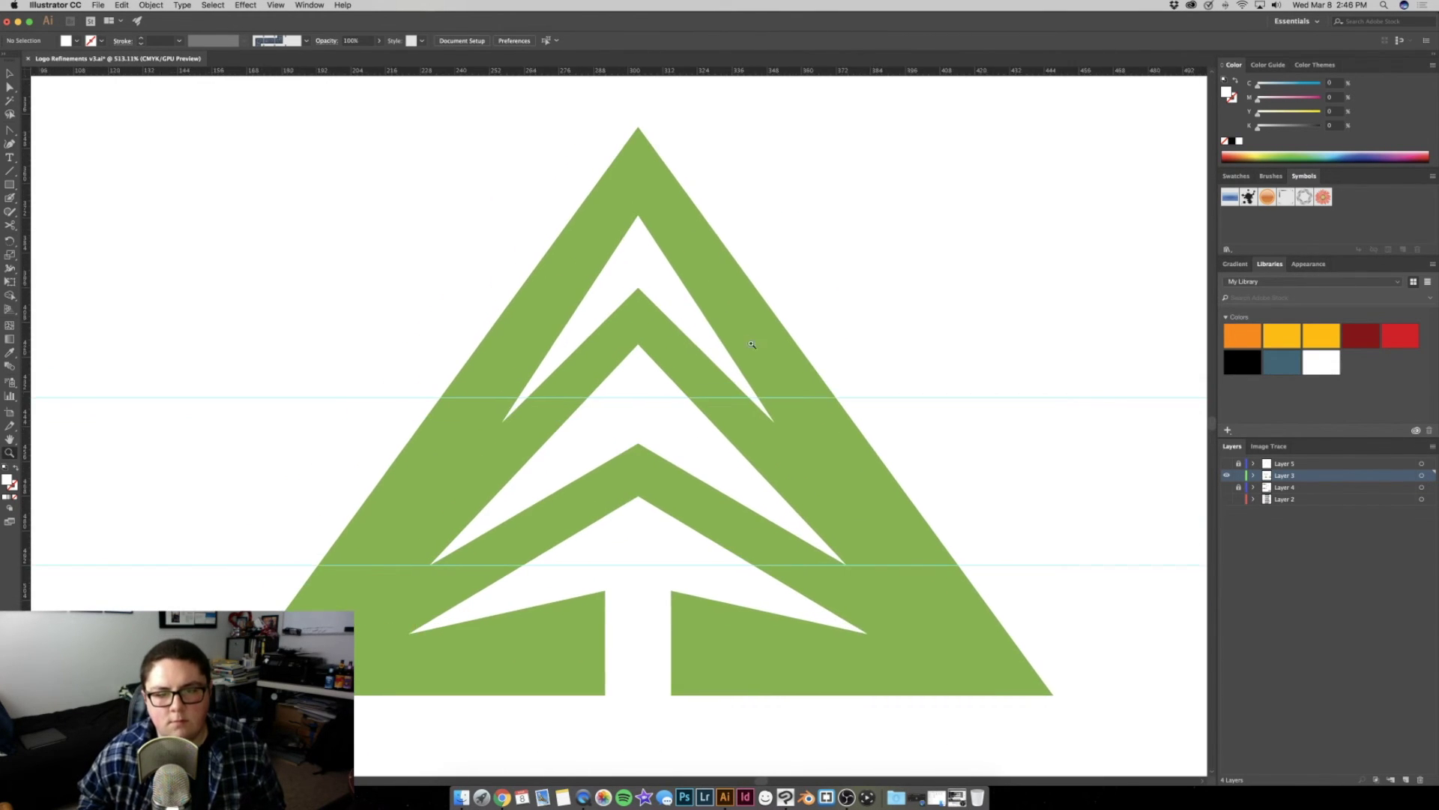
pyautogui.scroll(3, 811, 345)
pyautogui.press('a')
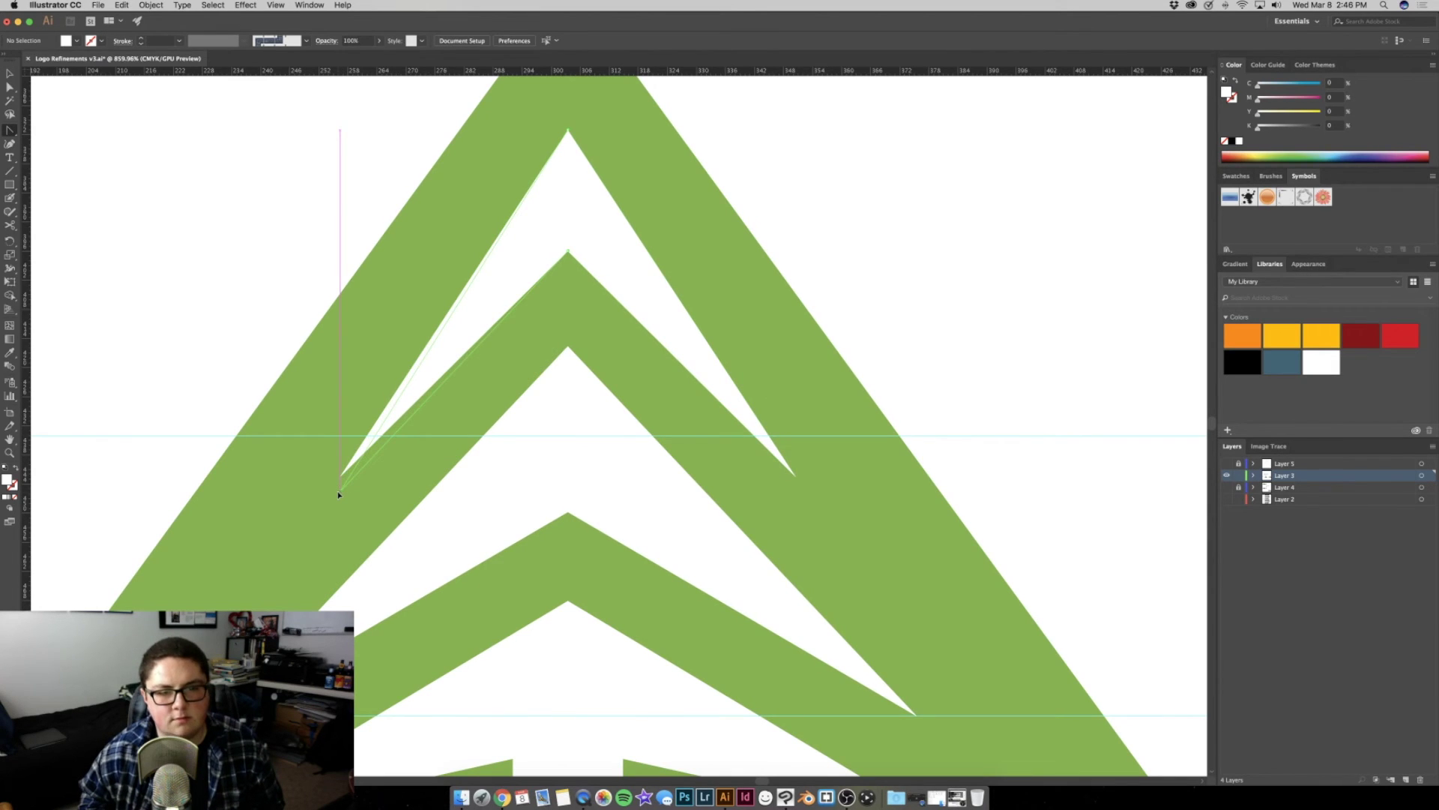
pyautogui.moveTo(338, 494); pyautogui.dragTo(336, 491)
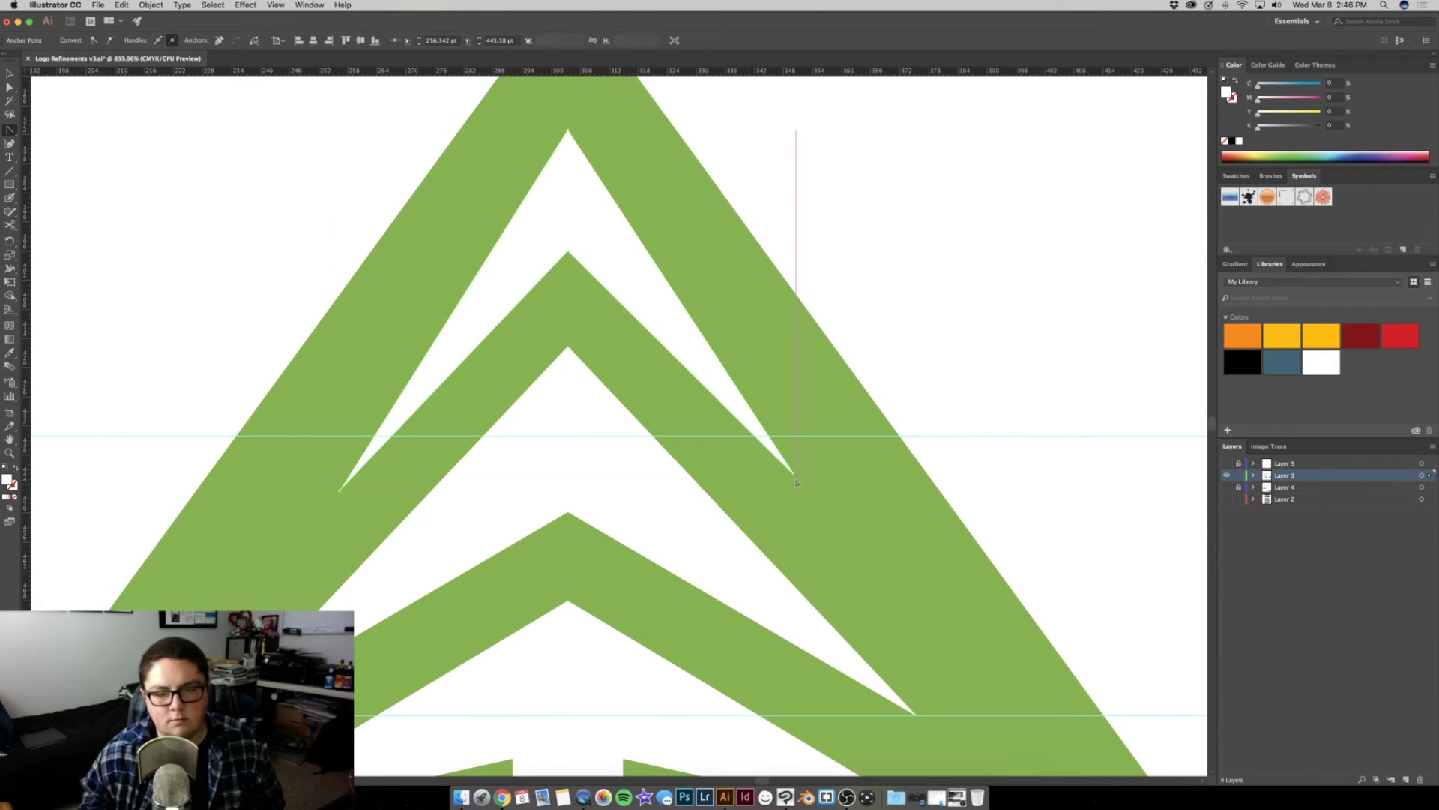
pyautogui.moveTo(796, 494); pyautogui.dragTo(797, 492)
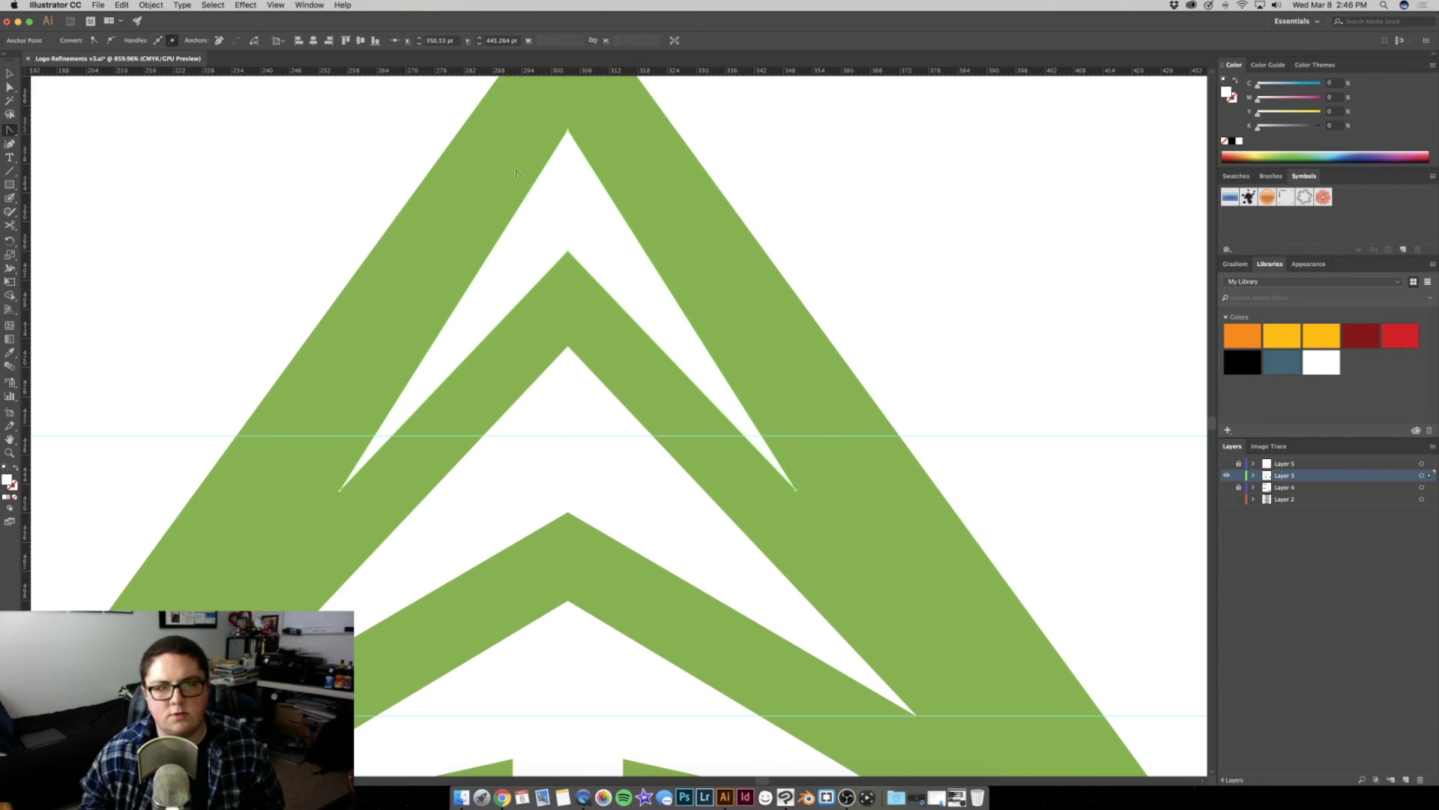
# Zoom back out over the tree and show the red guide triangle layer
pyautogui.press('v')
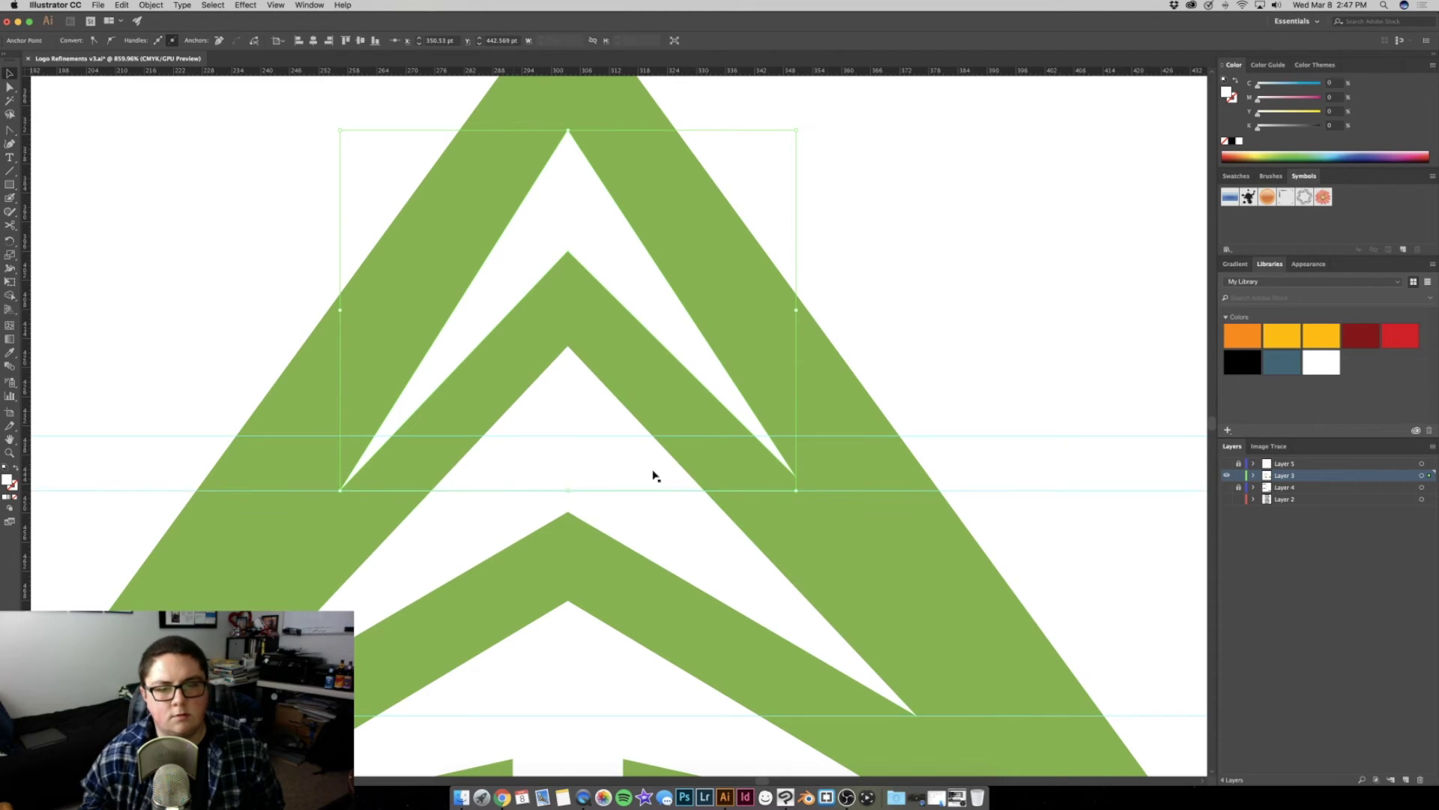
pyautogui.press('a')
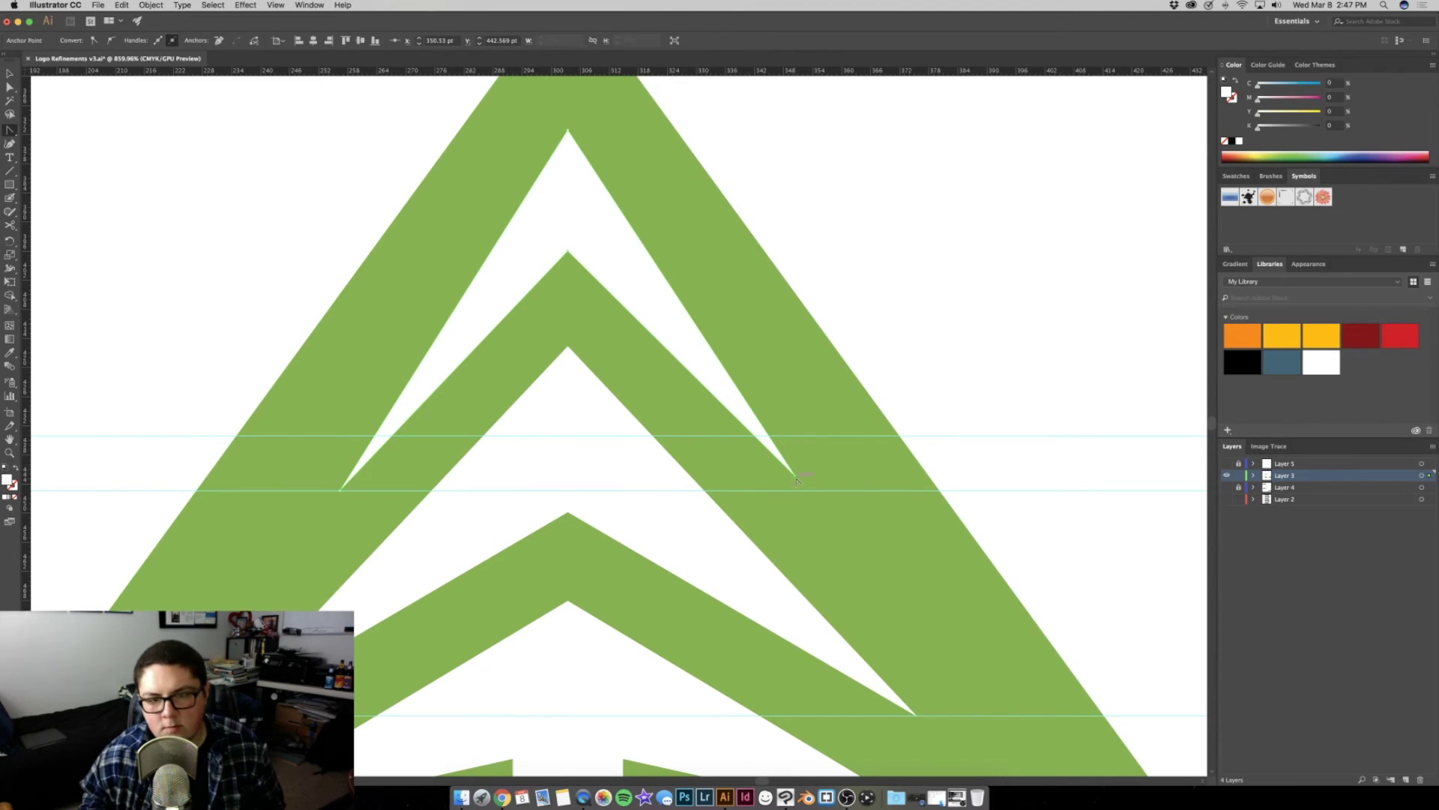
pyautogui.scroll(-3, 798, 492)
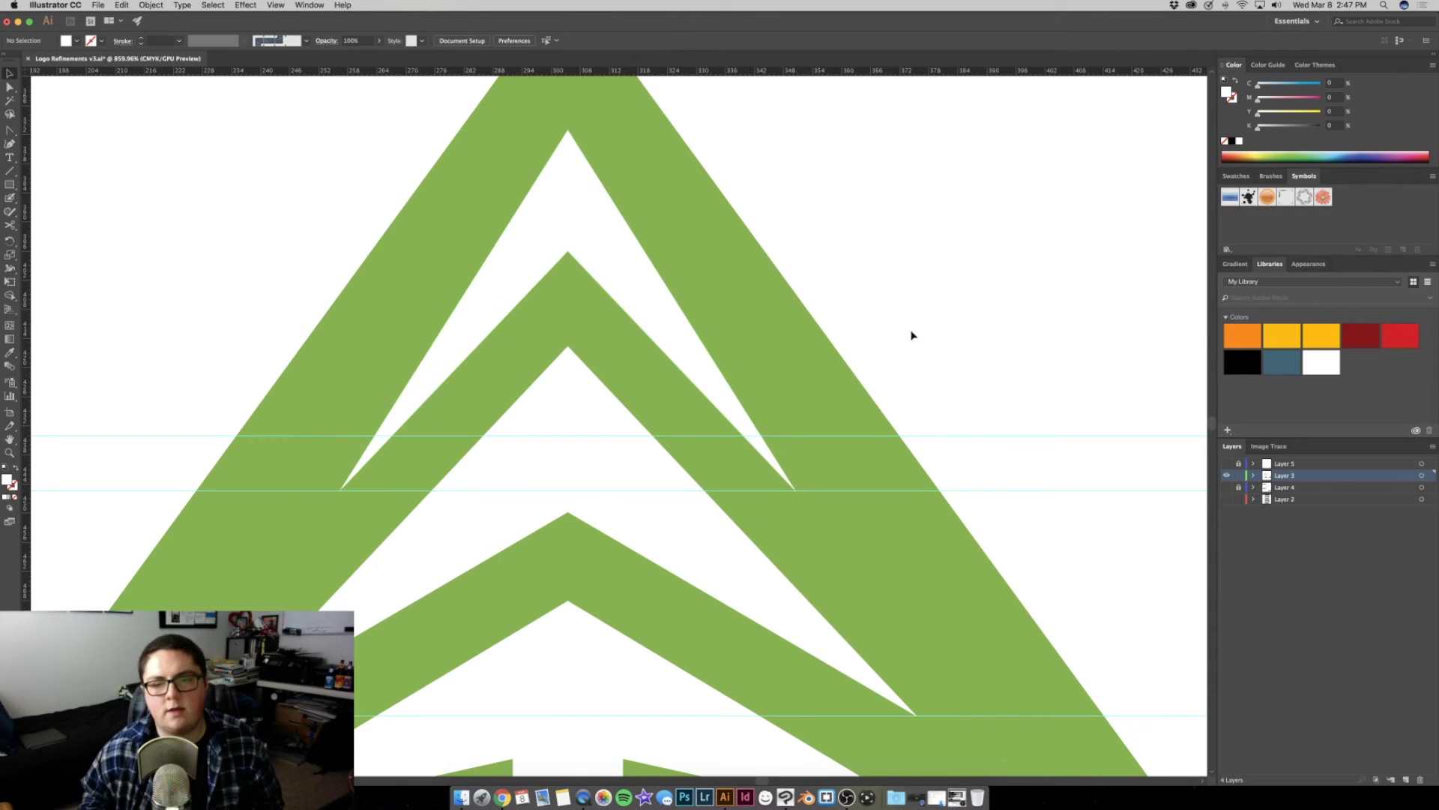
pyautogui.scroll(-3, 912, 334)
pyautogui.moveTo(754, 309)
pyautogui.mouseDown()
pyautogui.moveTo(583, 320)
pyautogui.moveTo(679, 306)
pyautogui.moveTo(720, 318)
pyautogui.moveTo(692, 267)
pyautogui.mouseUp()
pyautogui.press('z')
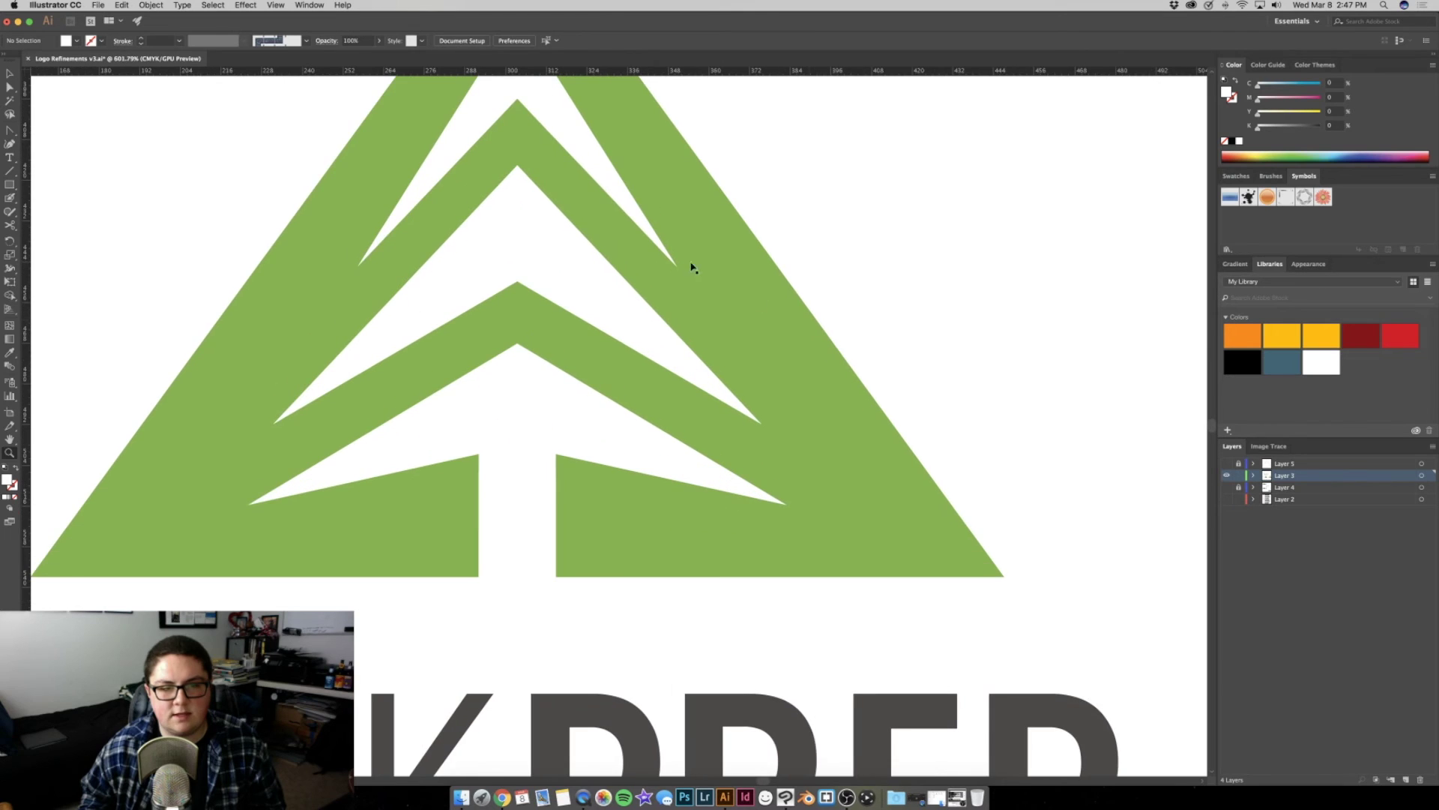
pyautogui.moveTo(535, 216)
pyautogui.mouseDown()
pyautogui.moveTo(382, 161)
pyautogui.moveTo(353, 190)
pyautogui.mouseUp()
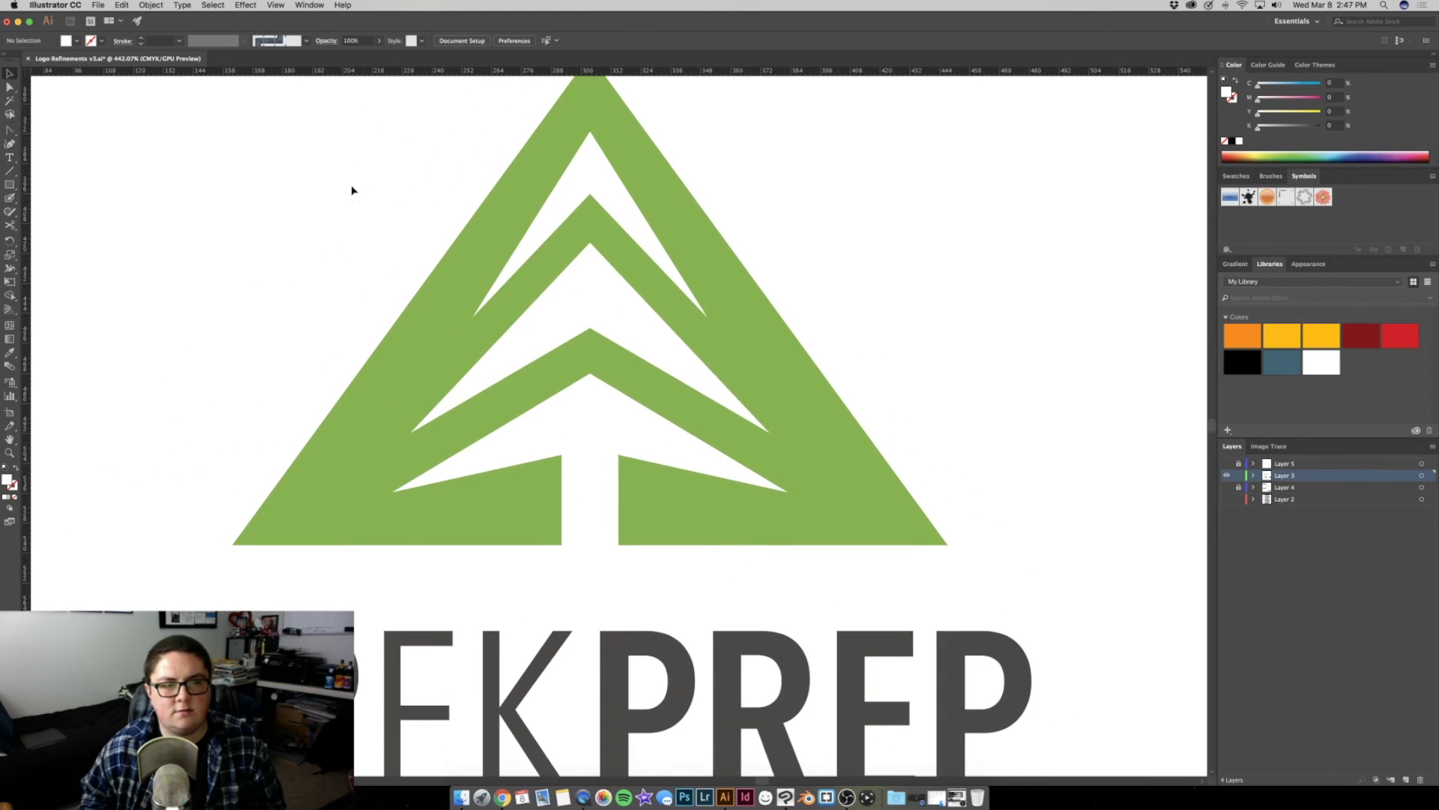
pyautogui.click(1227, 463)
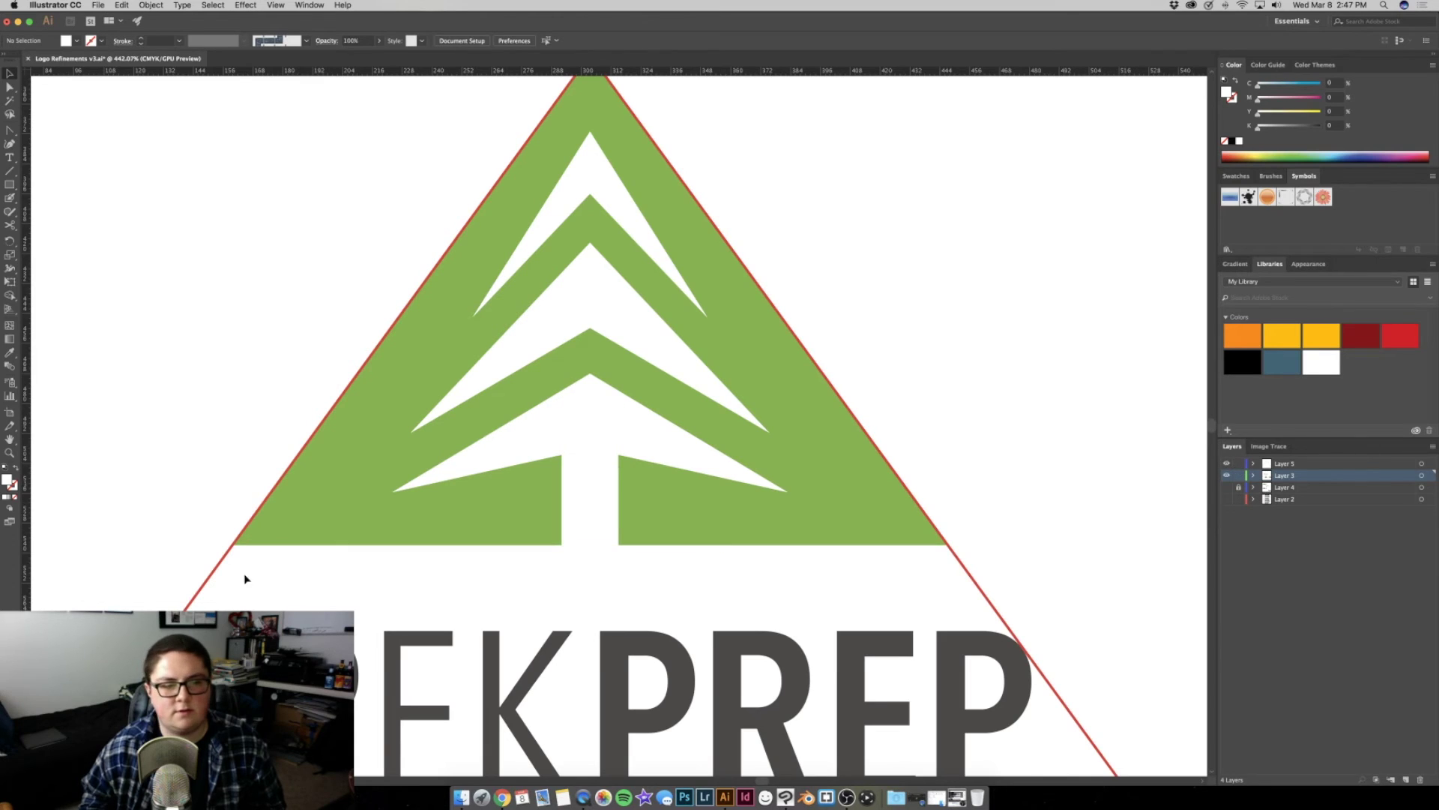
# Place a copy of the red guide triangle lower inside the tree and lock Layer 5
pyautogui.click(212, 574)
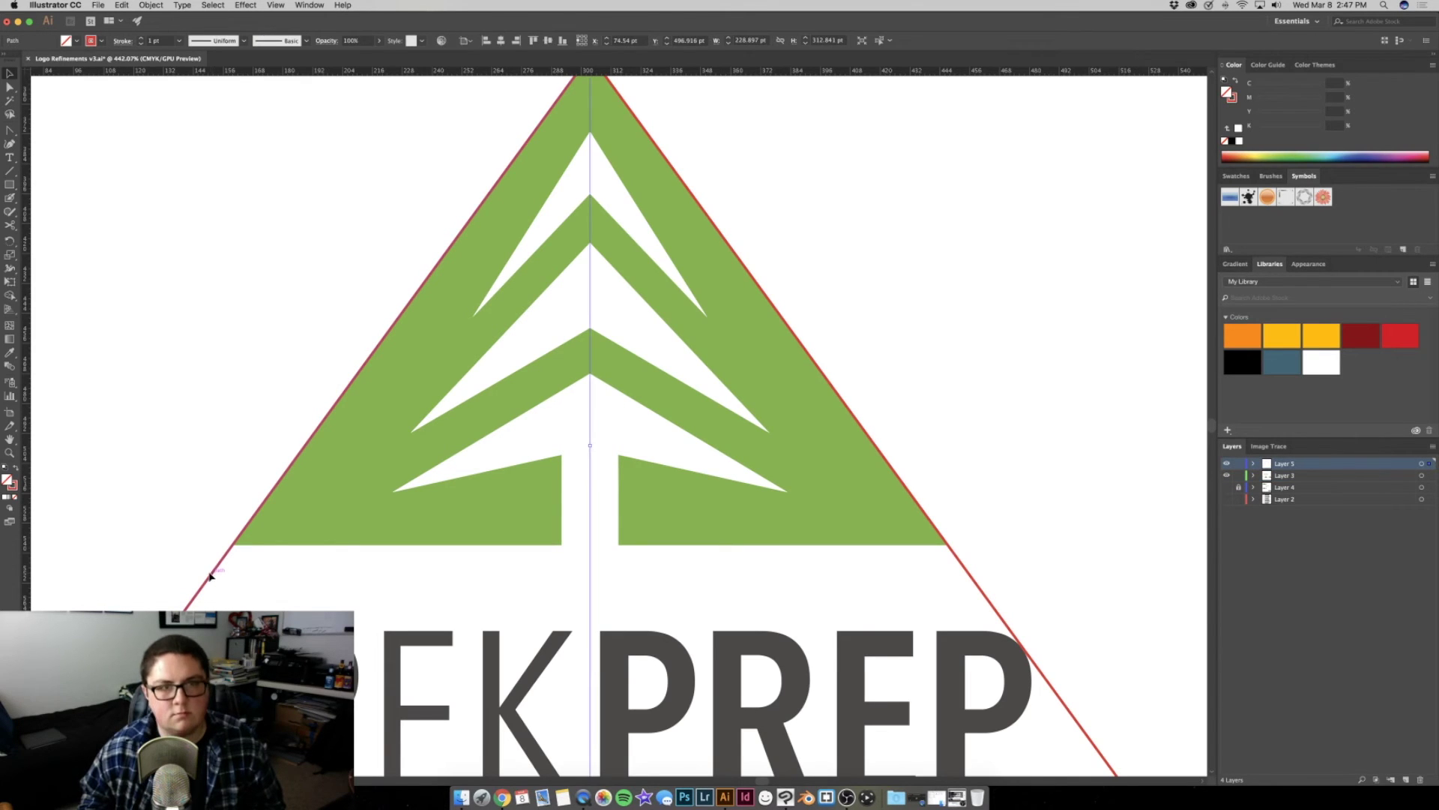
pyautogui.moveTo(208, 577); pyautogui.dragTo(266, 584)
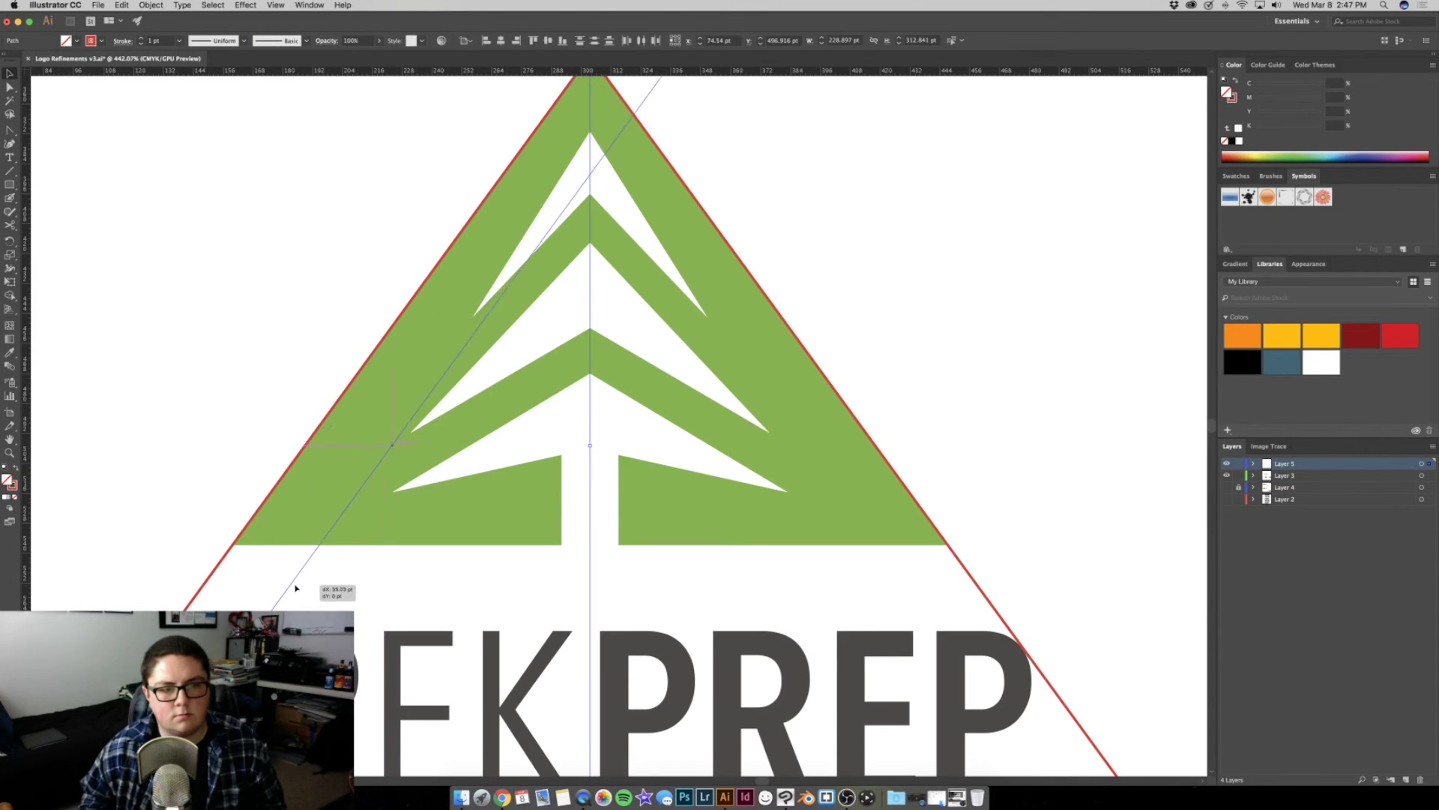
pyautogui.moveTo(266, 584); pyautogui.dragTo(267, 585)
pyautogui.press('cmd+z')
pyautogui.press('cmd+d')
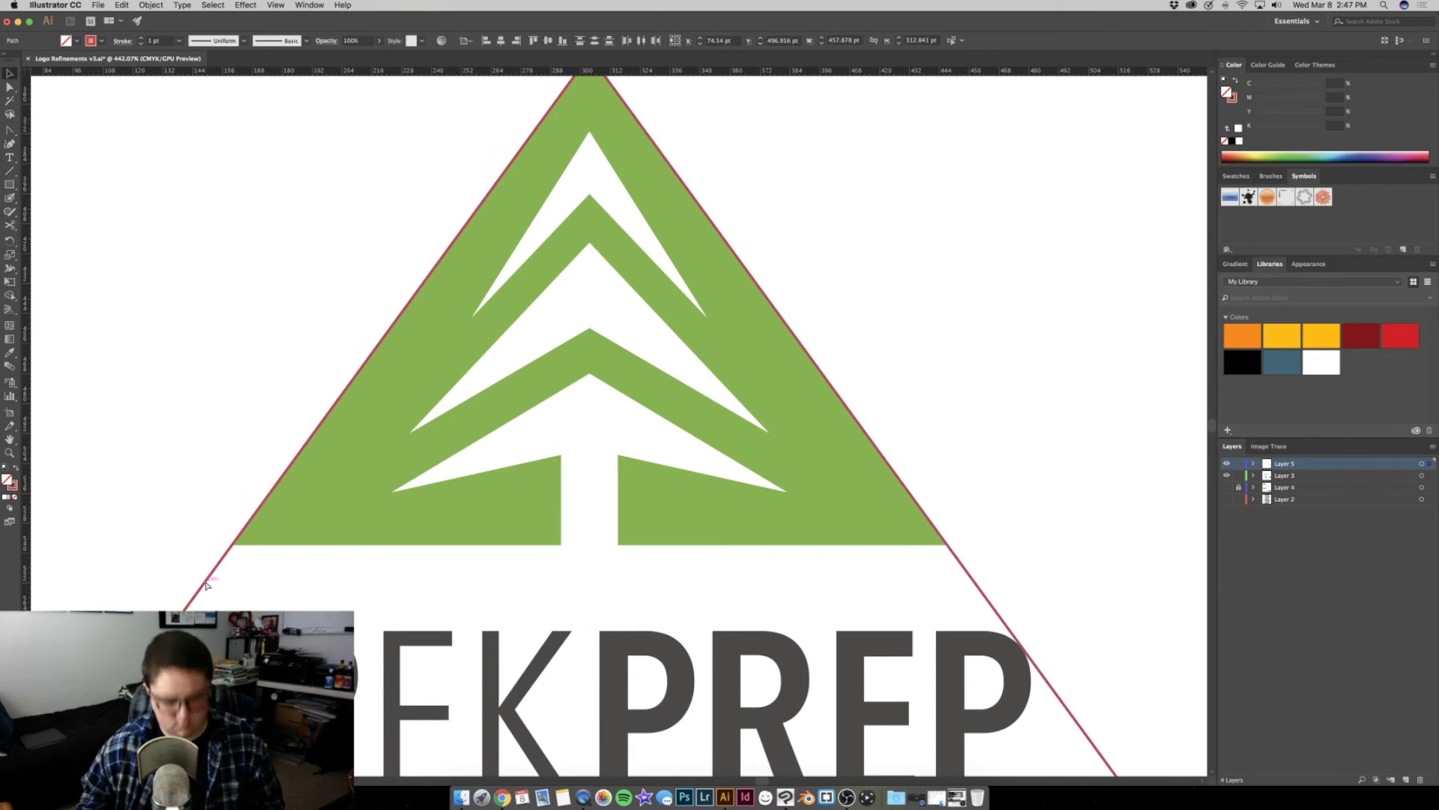
pyautogui.keyDown('shift'); pyautogui.click(210, 584); pyautogui.keyUp('shift')
pyautogui.scroll(3, 586, 195)
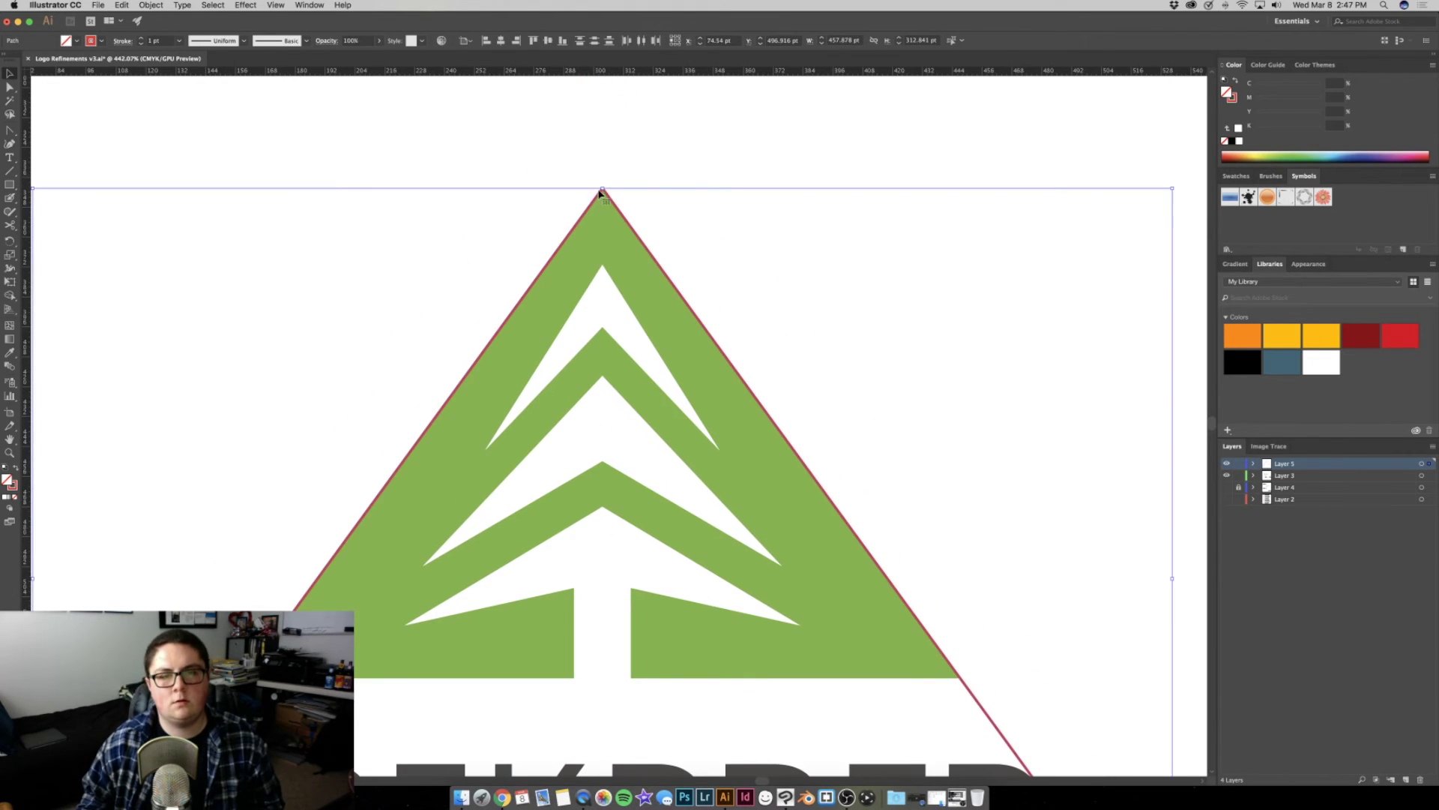
pyautogui.moveTo(599, 193); pyautogui.dragTo(606, 265)
pyautogui.click(775, 238)
pyautogui.click(1239, 464)
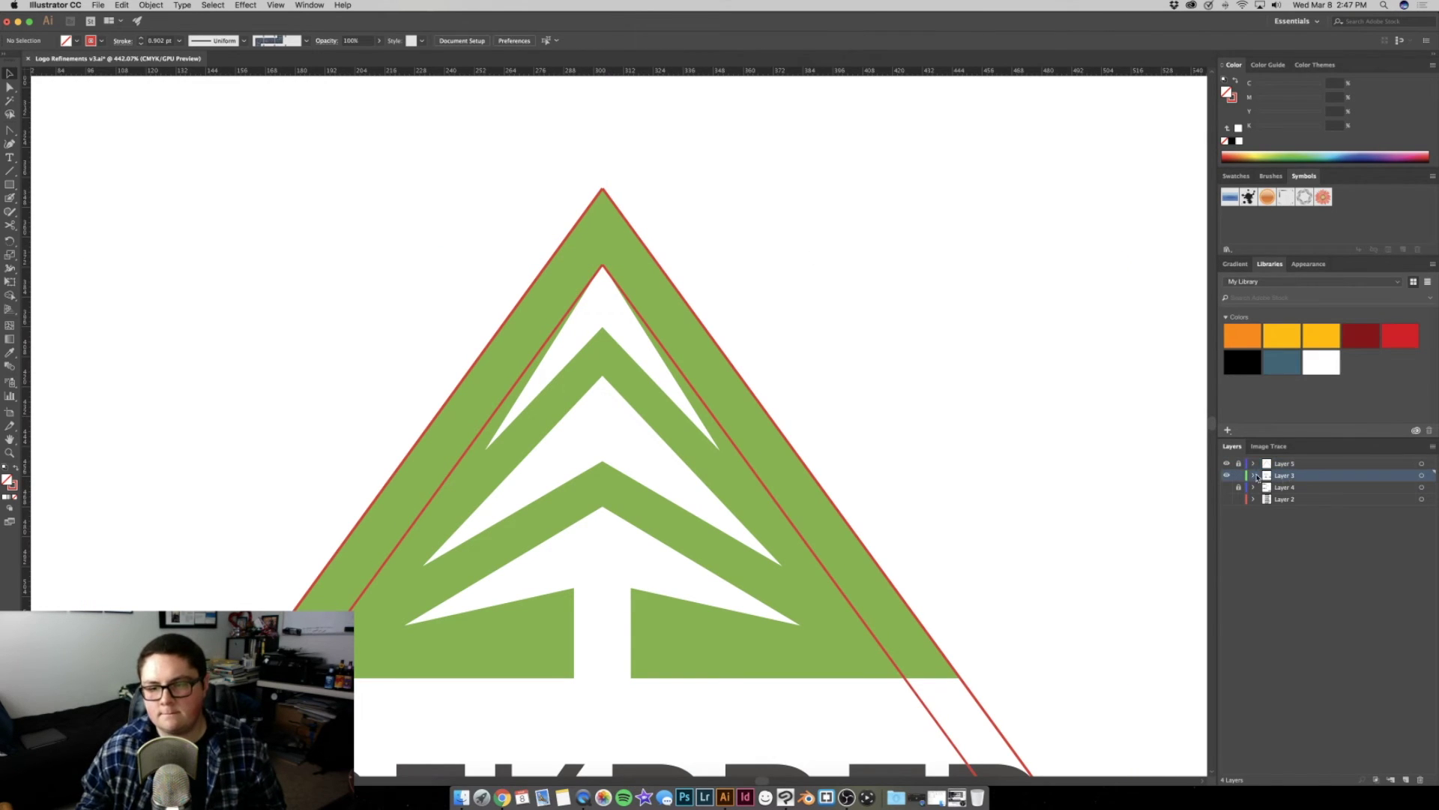
# Zoom into the upper tiers and move the top cut-out's tips onto the inner guide
pyautogui.click(628, 318)
pyautogui.click(599, 373)
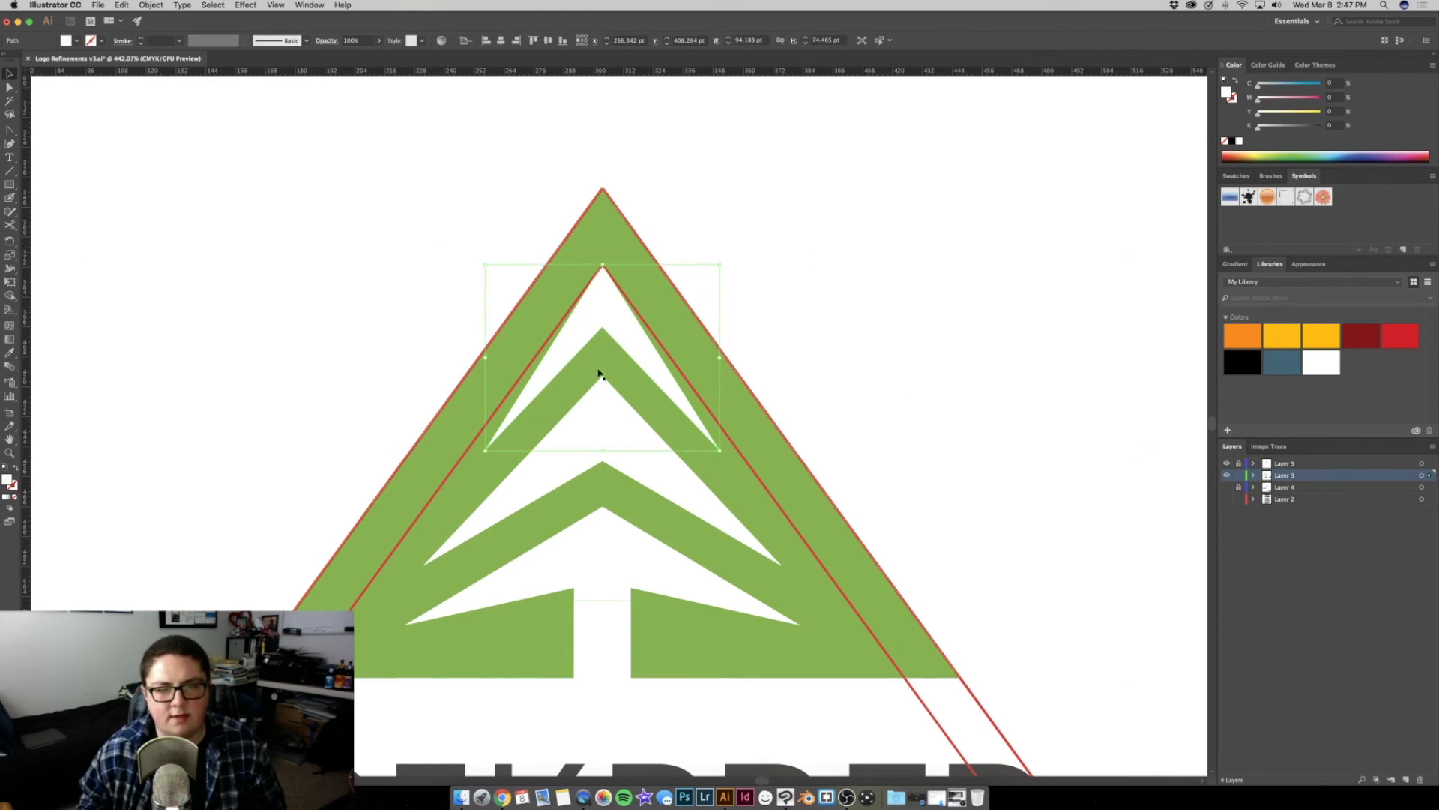
pyautogui.press('z')
pyautogui.click(643, 440)
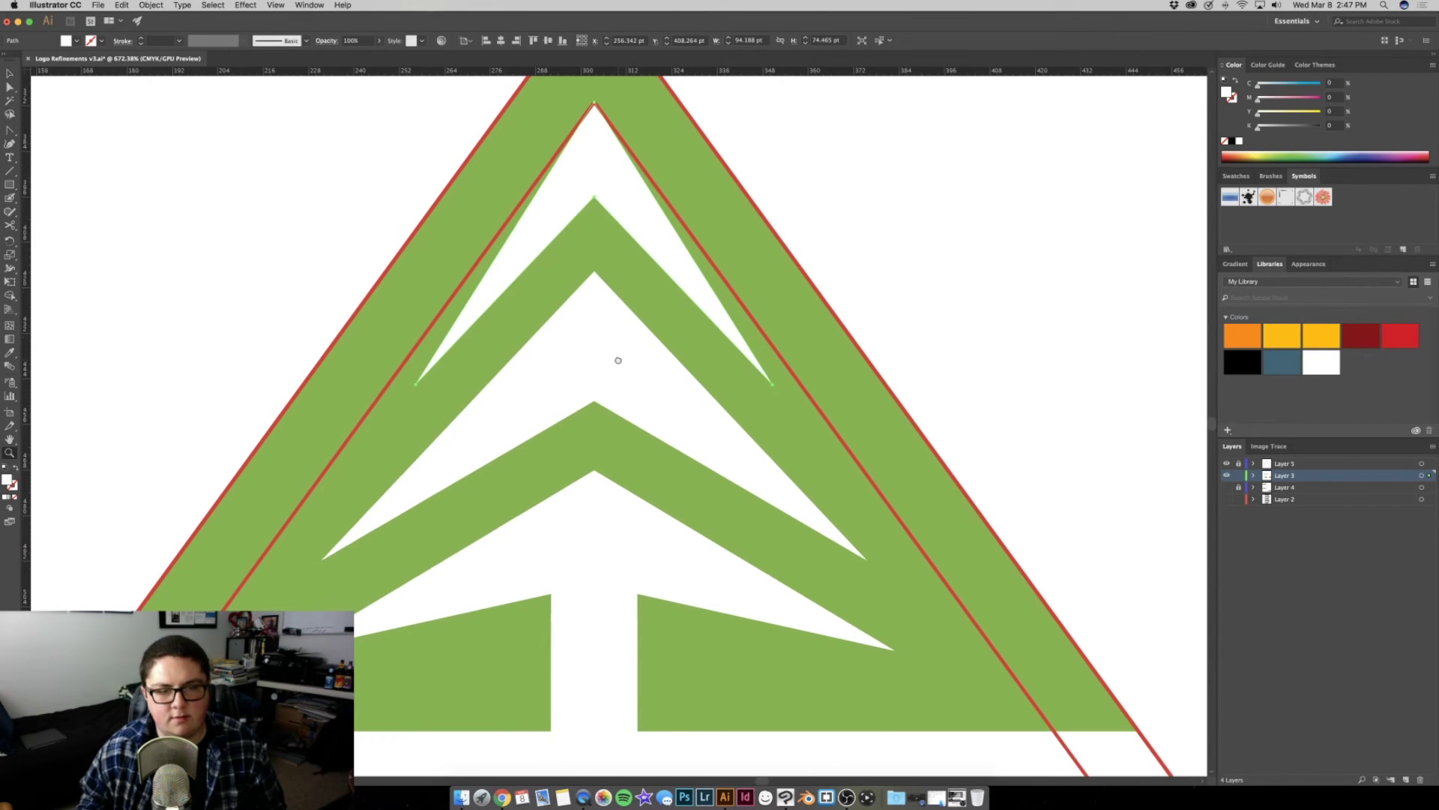
pyautogui.press('v')
pyautogui.press('a')
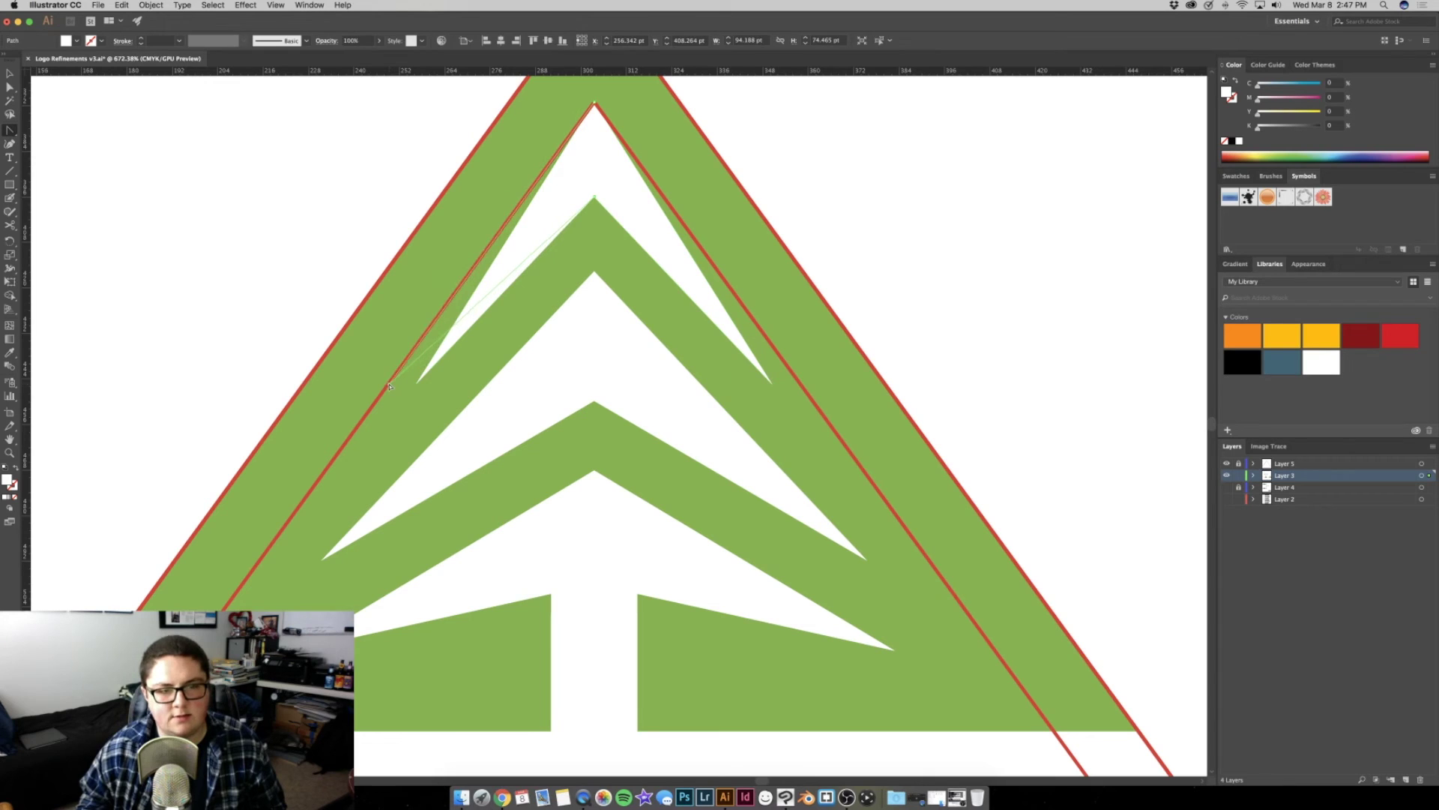
pyautogui.moveTo(389, 386); pyautogui.dragTo(389, 385)
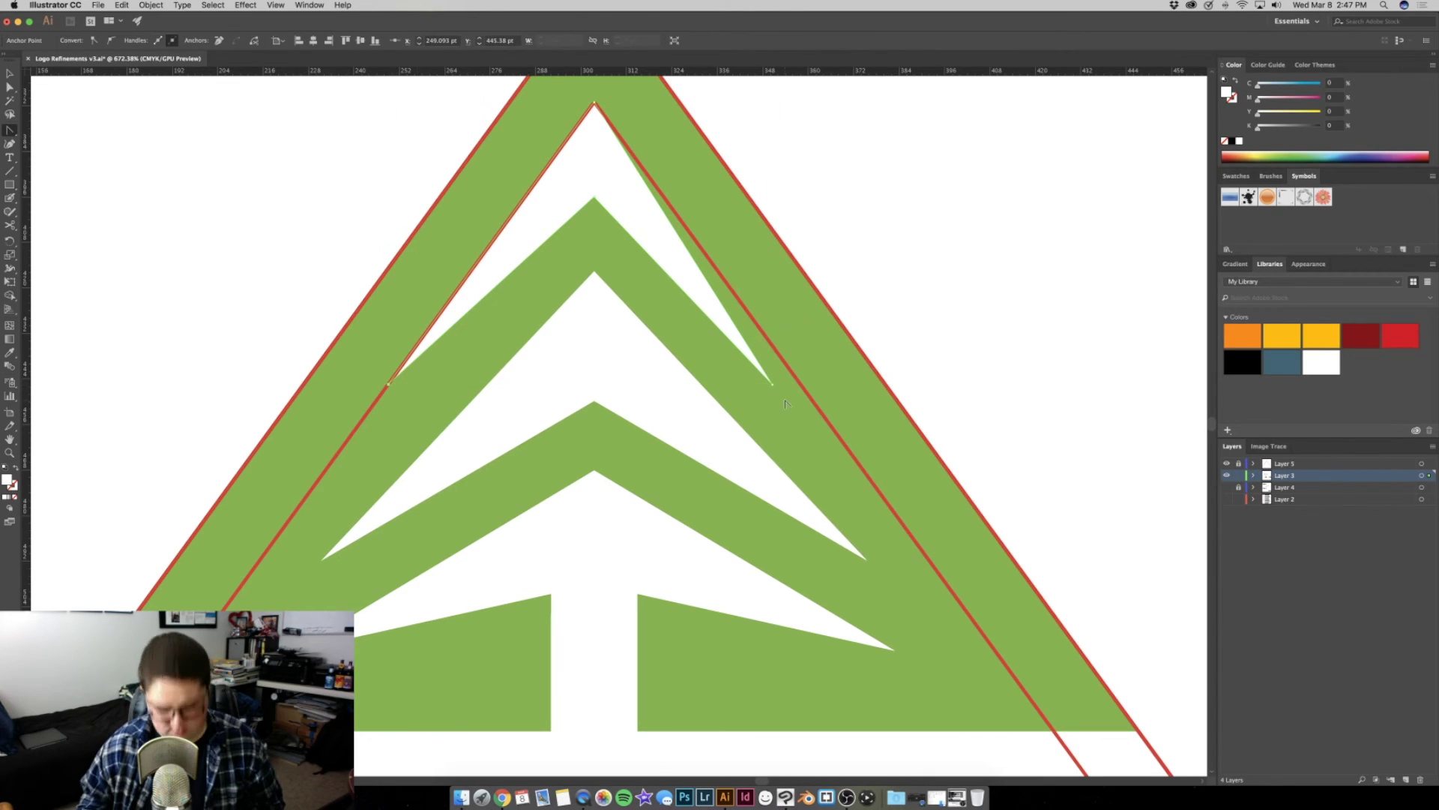
pyautogui.moveTo(773, 386); pyautogui.dragTo(800, 386)
# Align the middle and lowest white wedges' tips to the inner guide triangle
pyautogui.moveTo(324, 562); pyautogui.dragTo(262, 559)
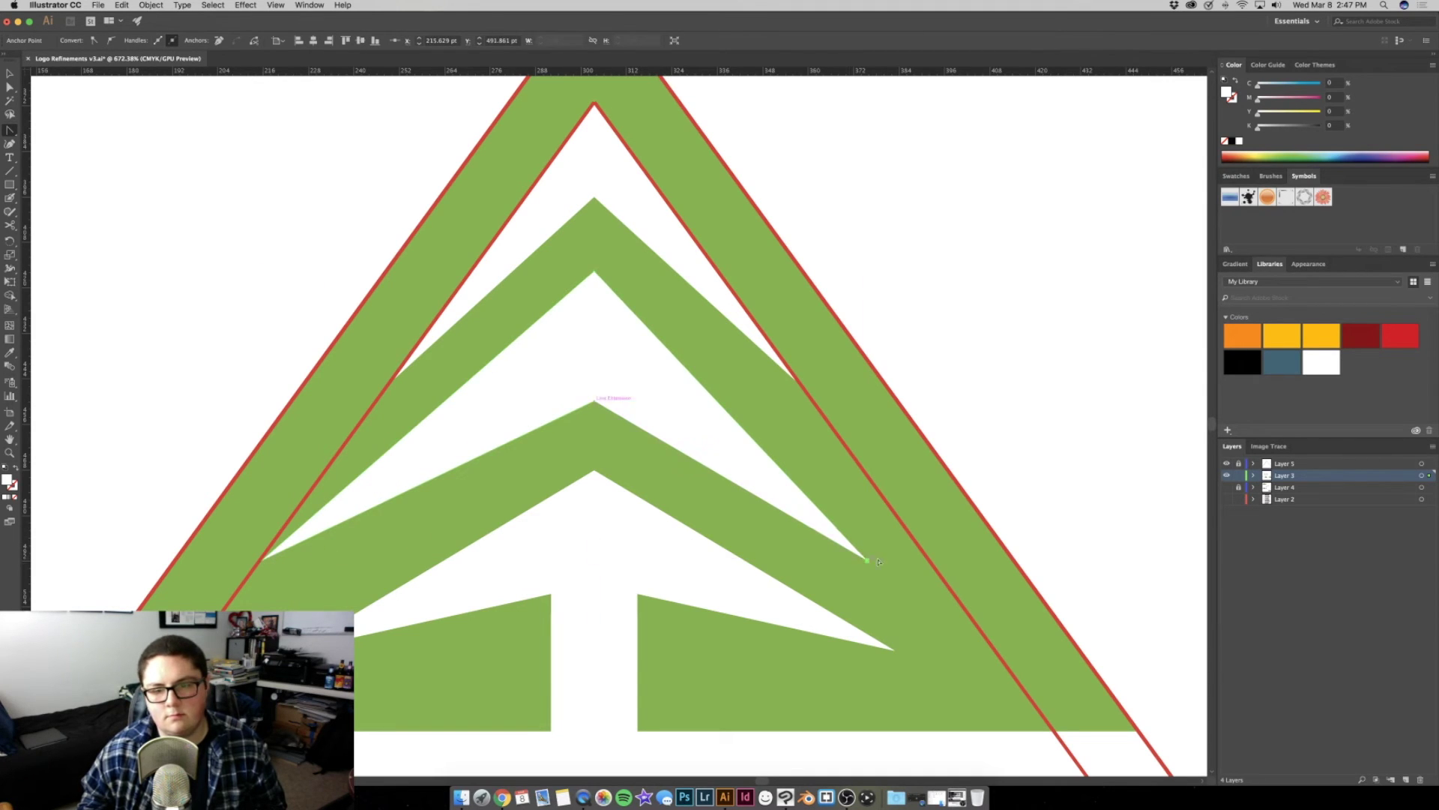
pyautogui.moveTo(928, 558); pyautogui.dragTo(928, 559)
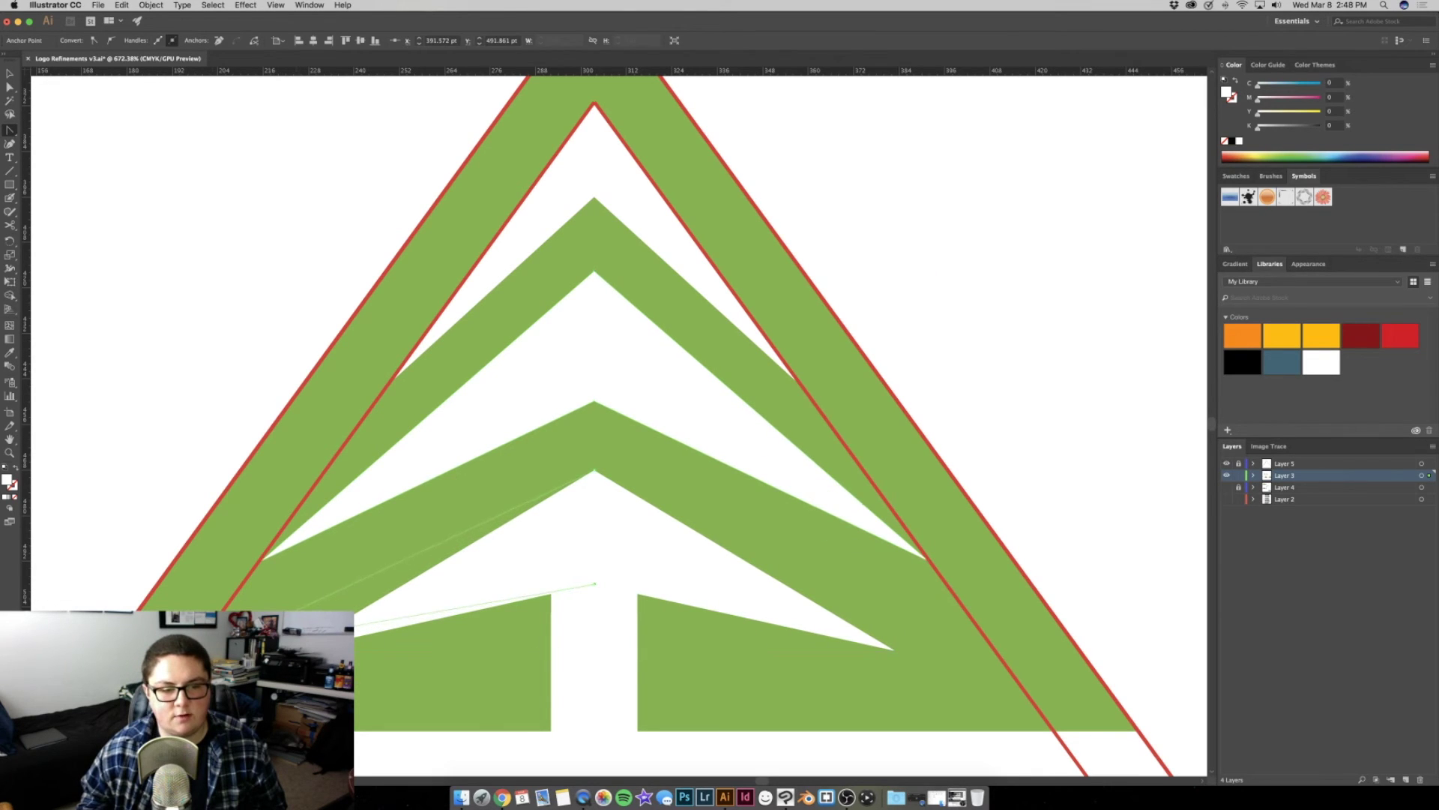
pyautogui.moveTo(595, 584); pyautogui.dragTo(595, 584)
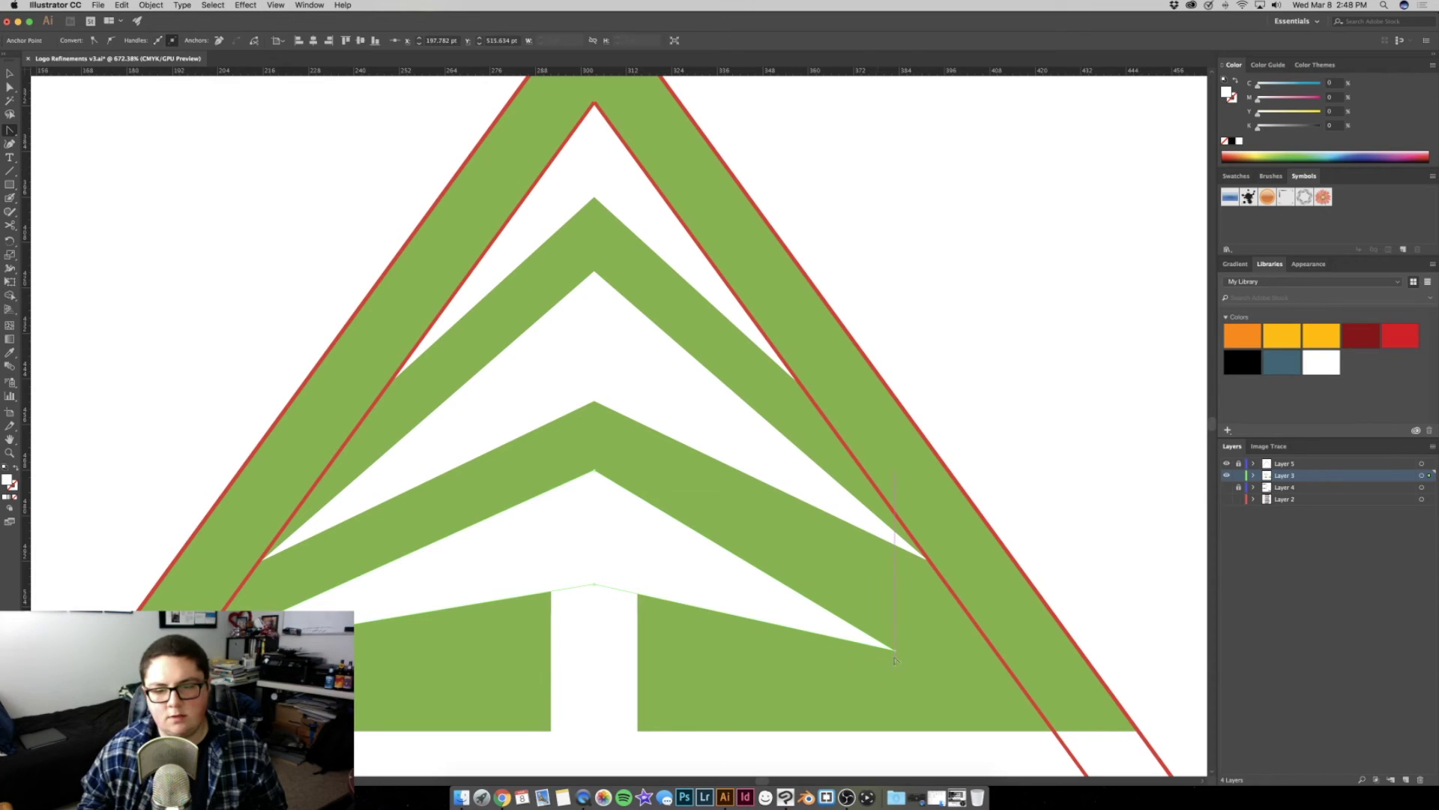
pyautogui.moveTo(935, 651); pyautogui.dragTo(995, 654)
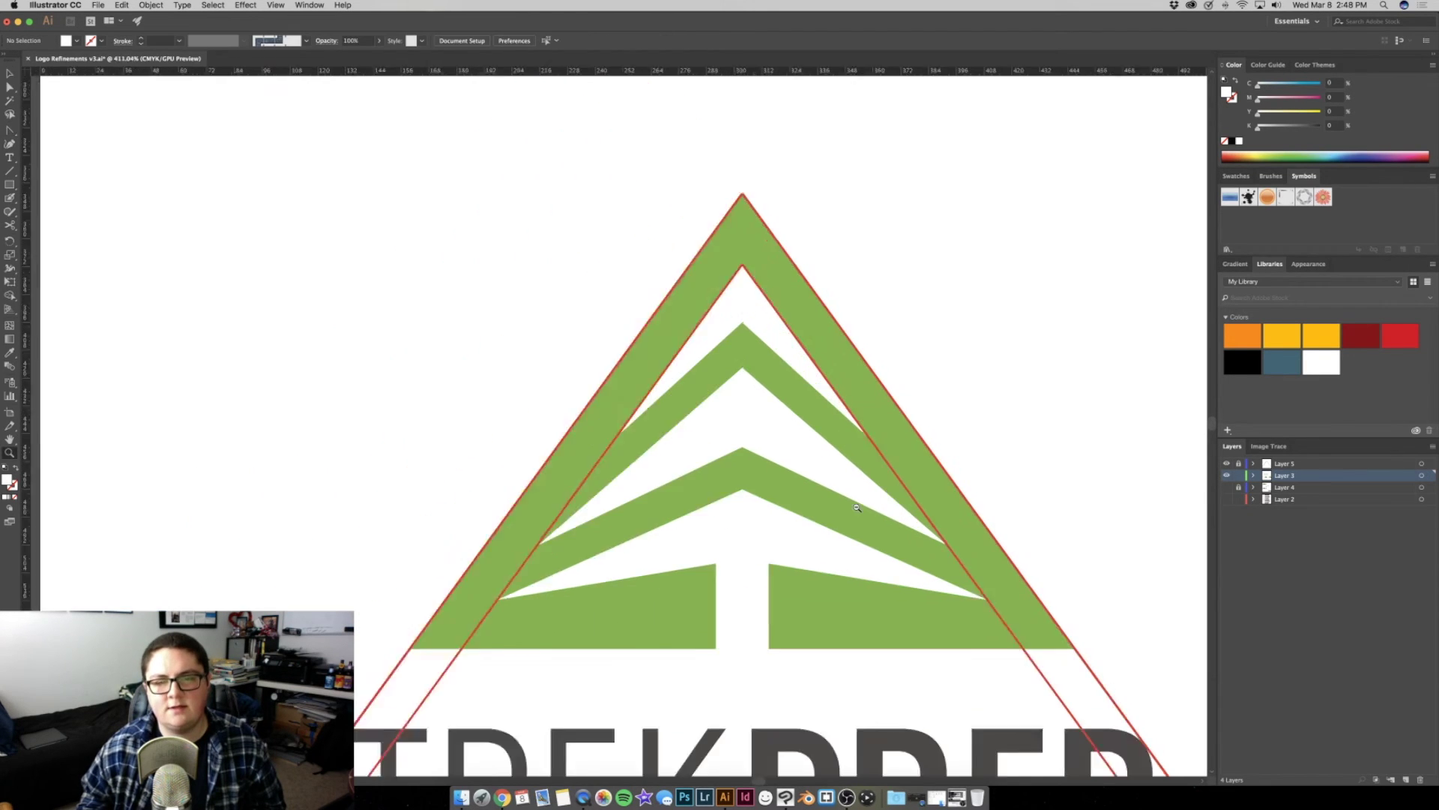
# Hide Layer 5's red guide triangles and zoom out to view the refined tree logo
pyautogui.scroll(-3, 777, 480)
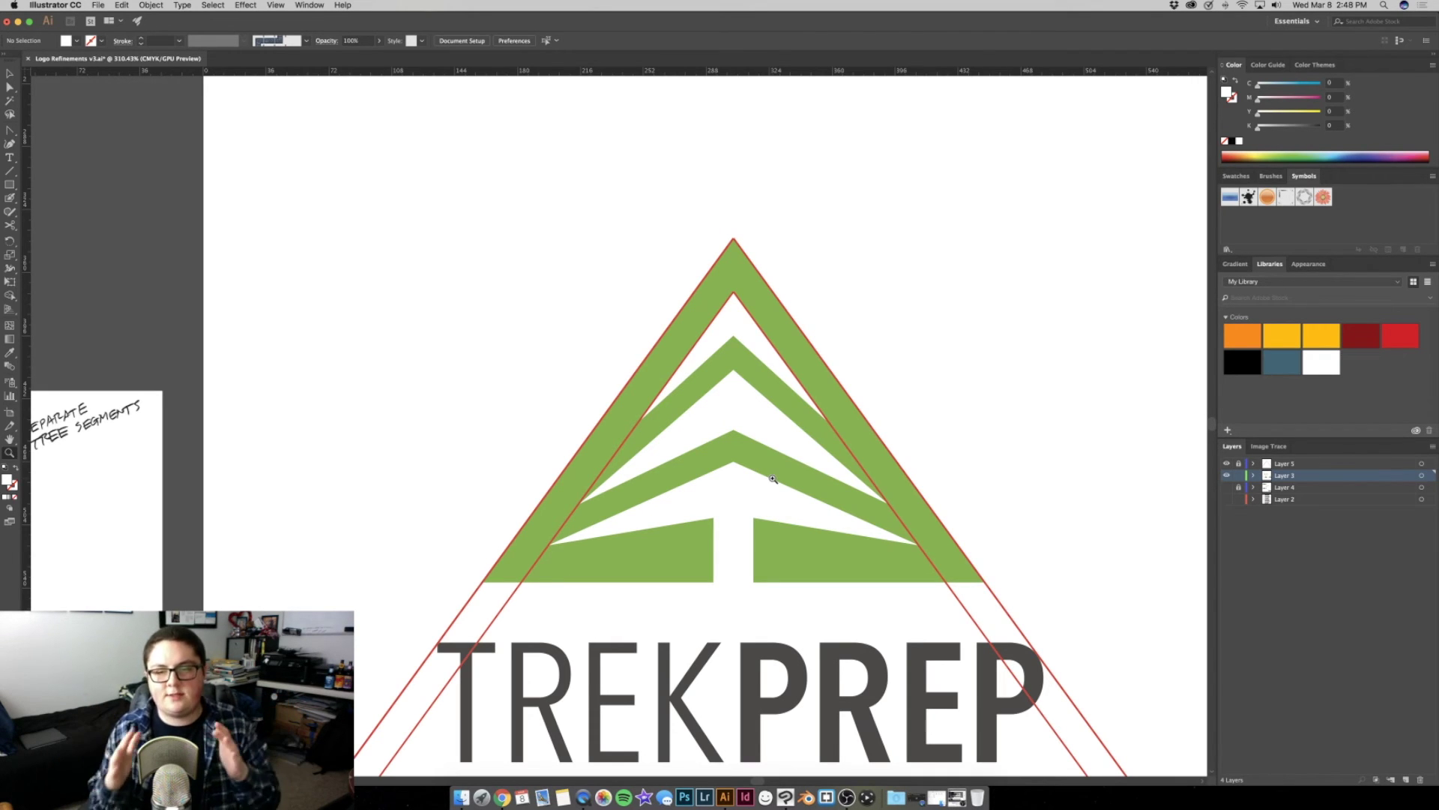
pyautogui.press('v')
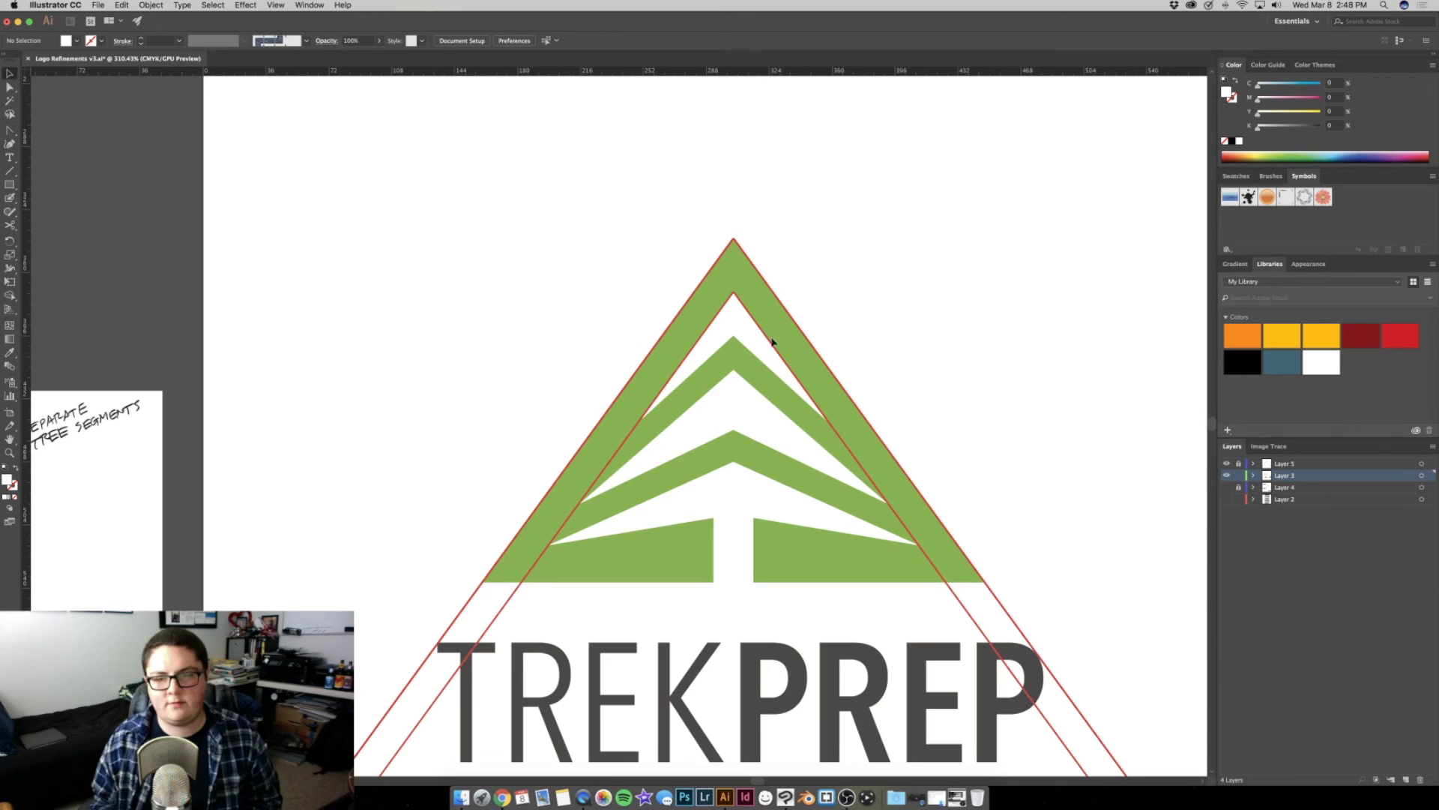
pyautogui.click(1226, 464)
pyautogui.moveTo(1042, 464)
pyautogui.mouseDown()
pyautogui.moveTo(889, 417)
pyautogui.moveTo(700, 408)
pyautogui.moveTo(793, 411)
pyautogui.mouseUp()
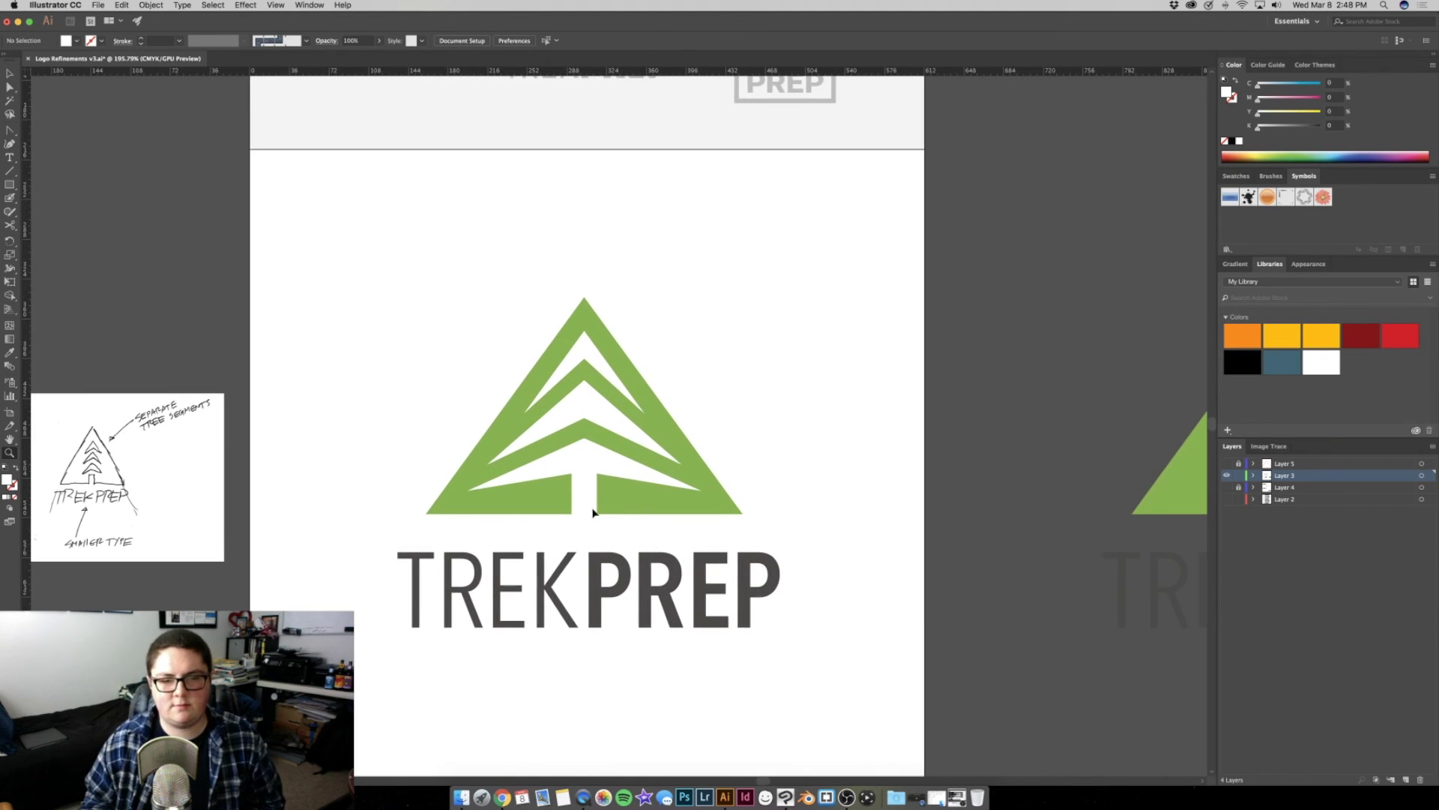
pyautogui.click(585, 495)
pyautogui.scroll(5, 582, 484)
pyautogui.click(524, 448)
pyautogui.click(598, 514)
pyautogui.click(488, 427)
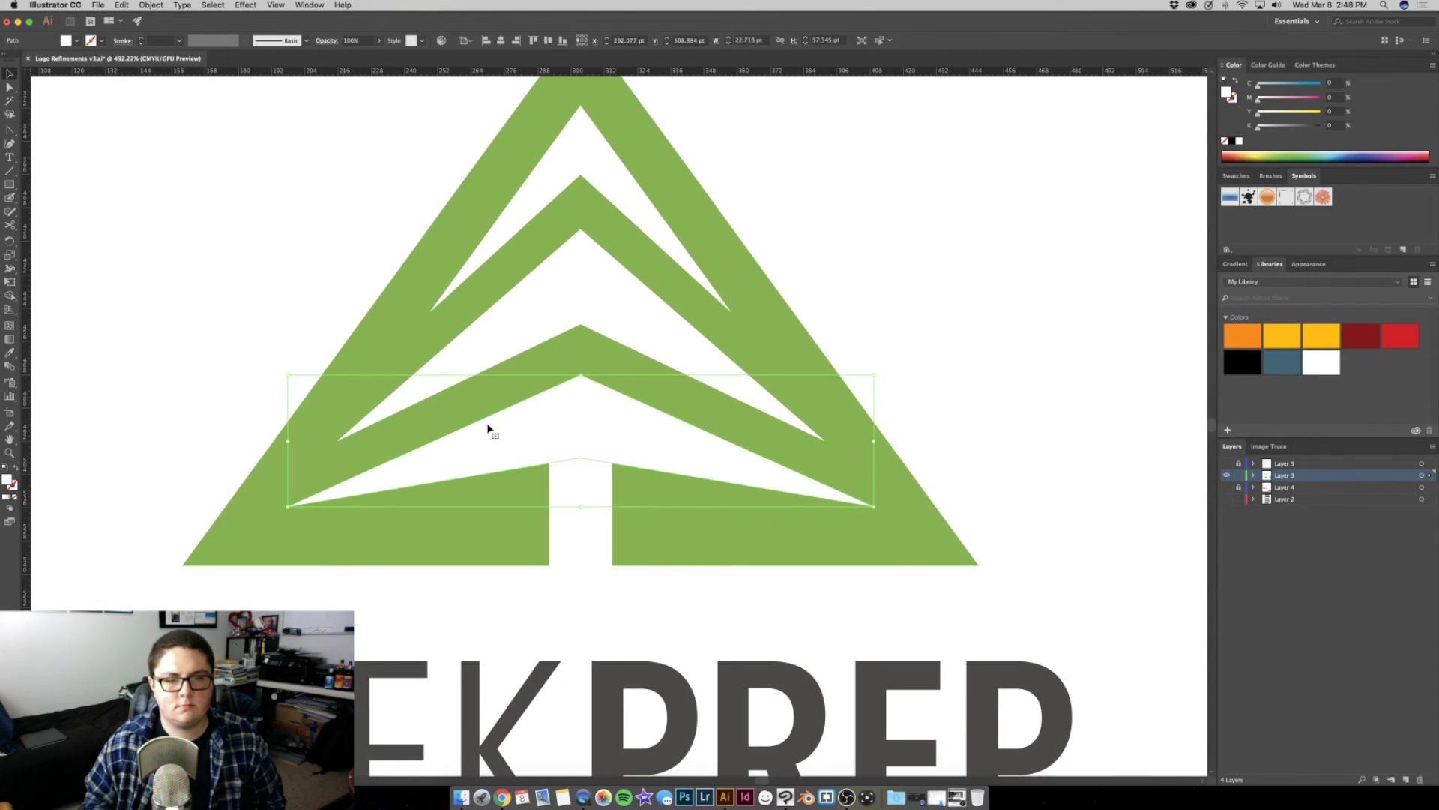
# Drag the white trunk rectangle lower to deepen the notch at the triangle's base
pyautogui.click(576, 532)
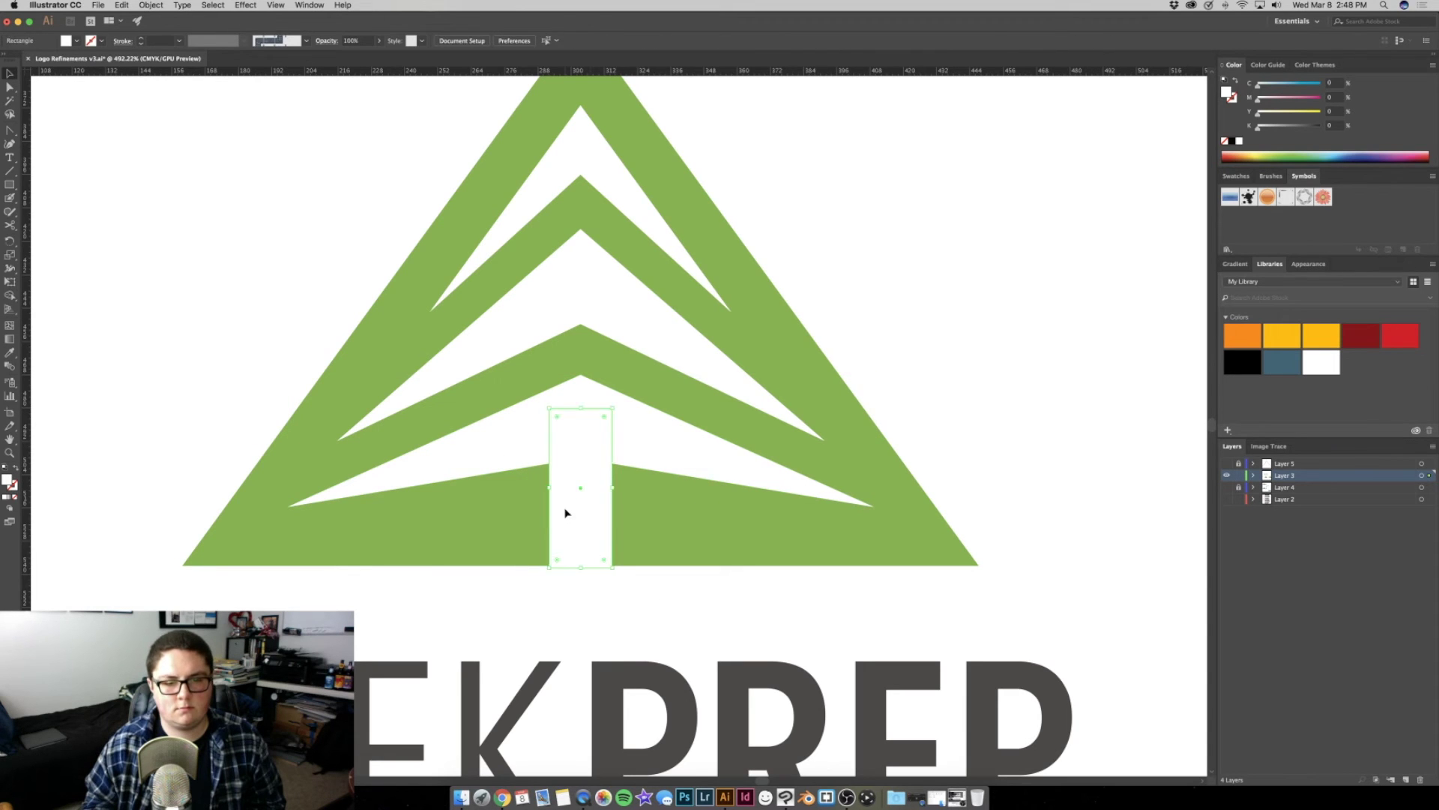
pyautogui.moveTo(565, 507); pyautogui.dragTo(565, 586)
pyautogui.scroll(-3, 517, 528)
pyautogui.scroll(-3, 517, 528)
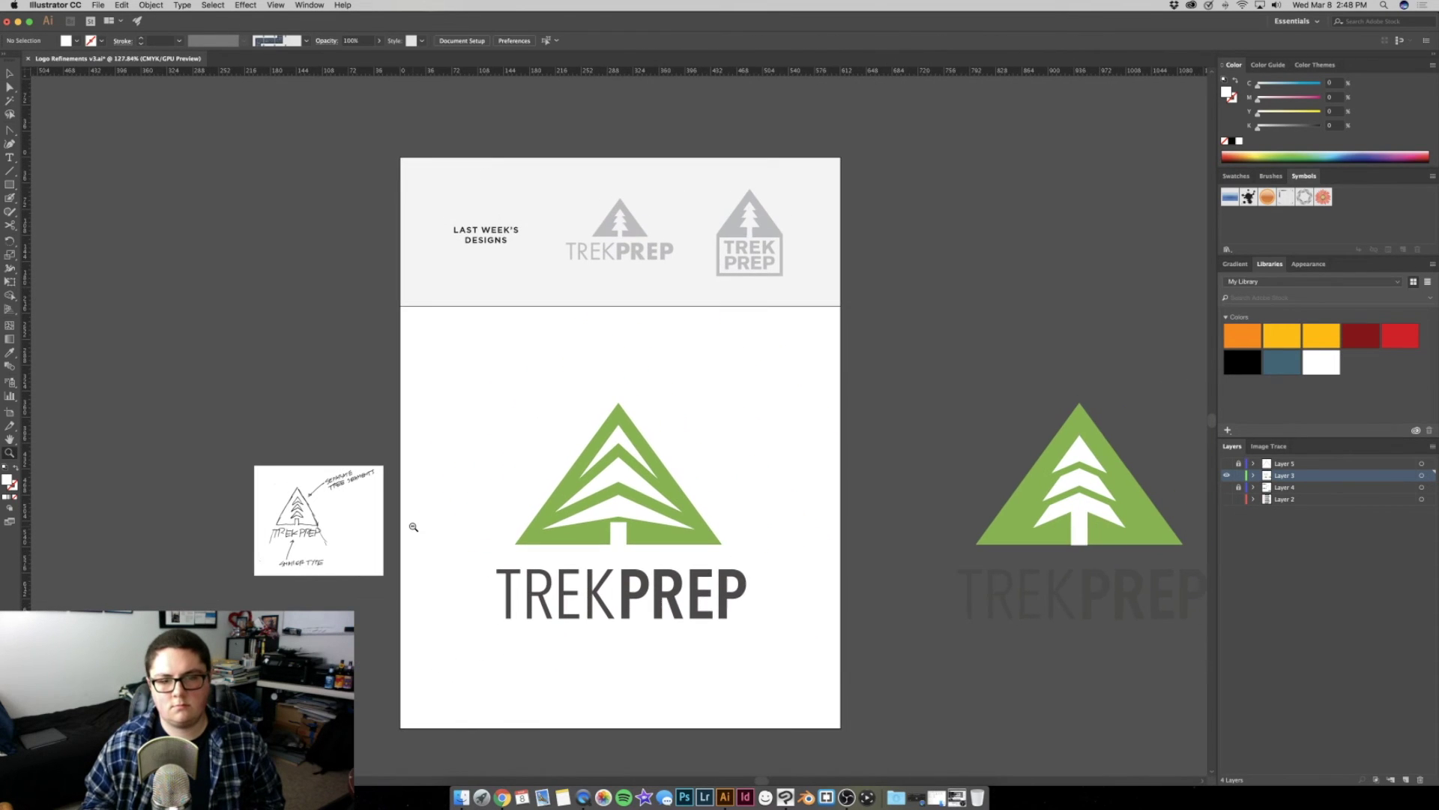
pyautogui.scroll(2, 629, 534)
pyautogui.scroll(3, 629, 534)
pyautogui.click(611, 529)
pyautogui.click(970, 367)
pyautogui.click(508, 427)
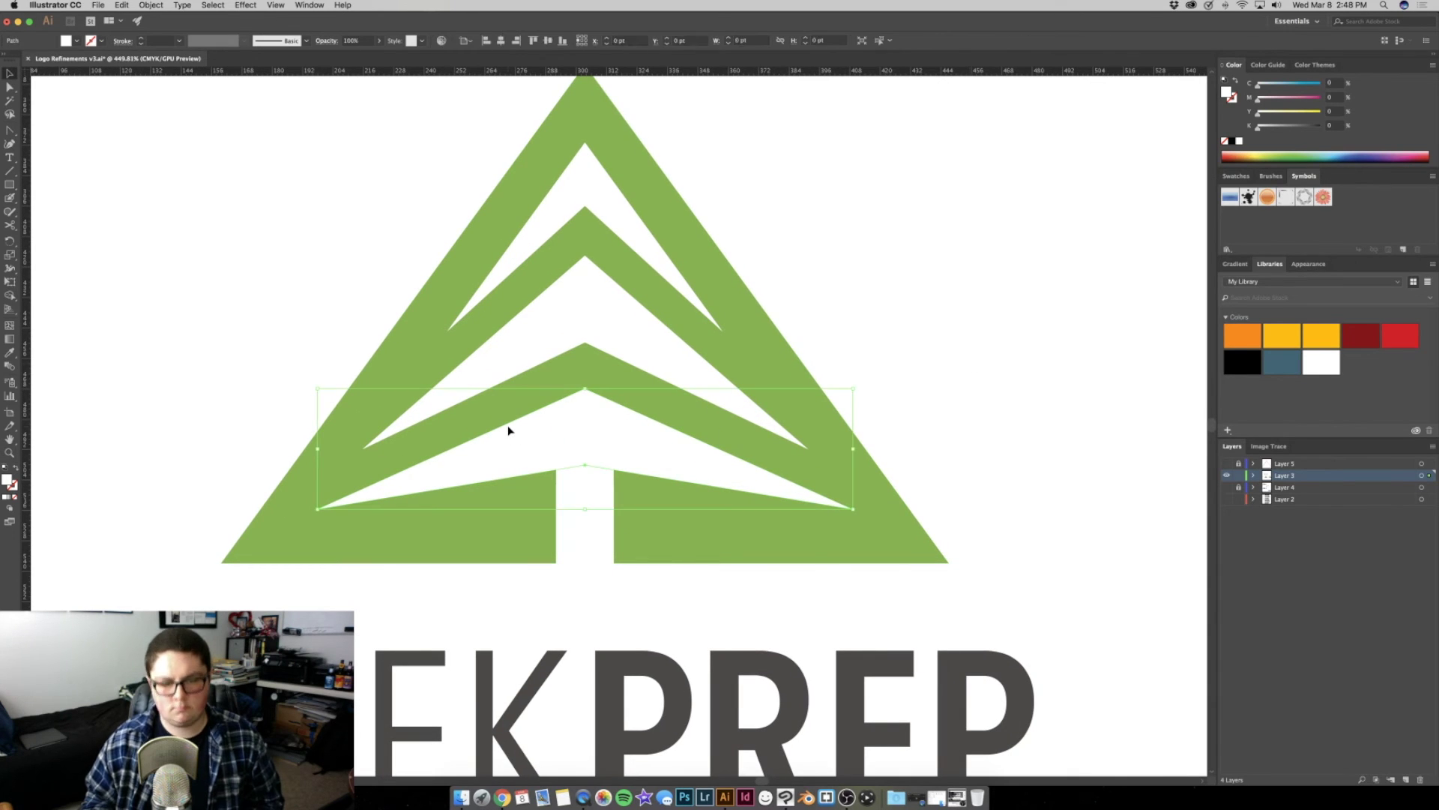
# Zoom in on the tree logo and align the chevron's stroke to the outside
pyautogui.press('o')
pyautogui.press('v')
pyautogui.press('z')
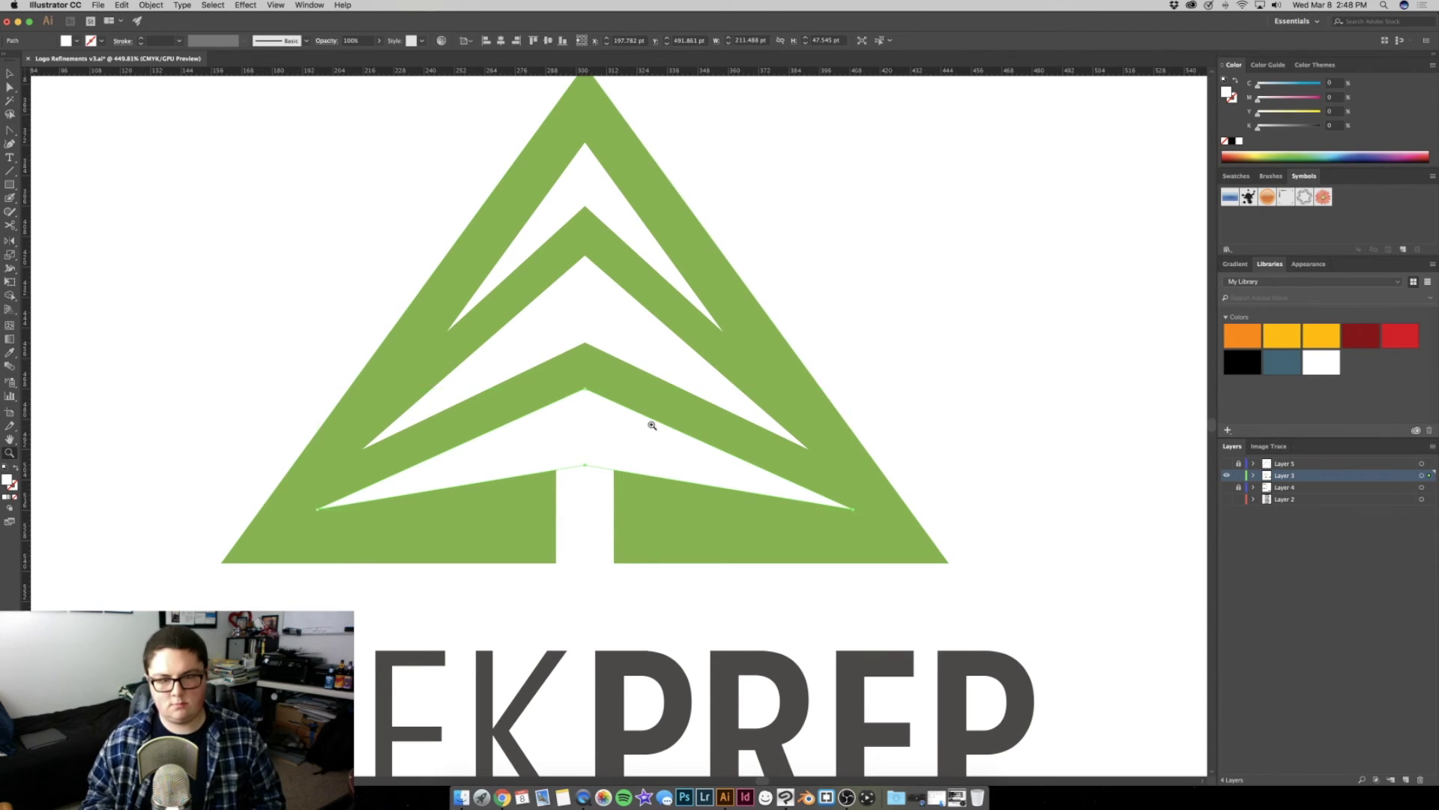
pyautogui.scroll(-5, 544, 417)
pyautogui.hscroll(3, 544, 416)
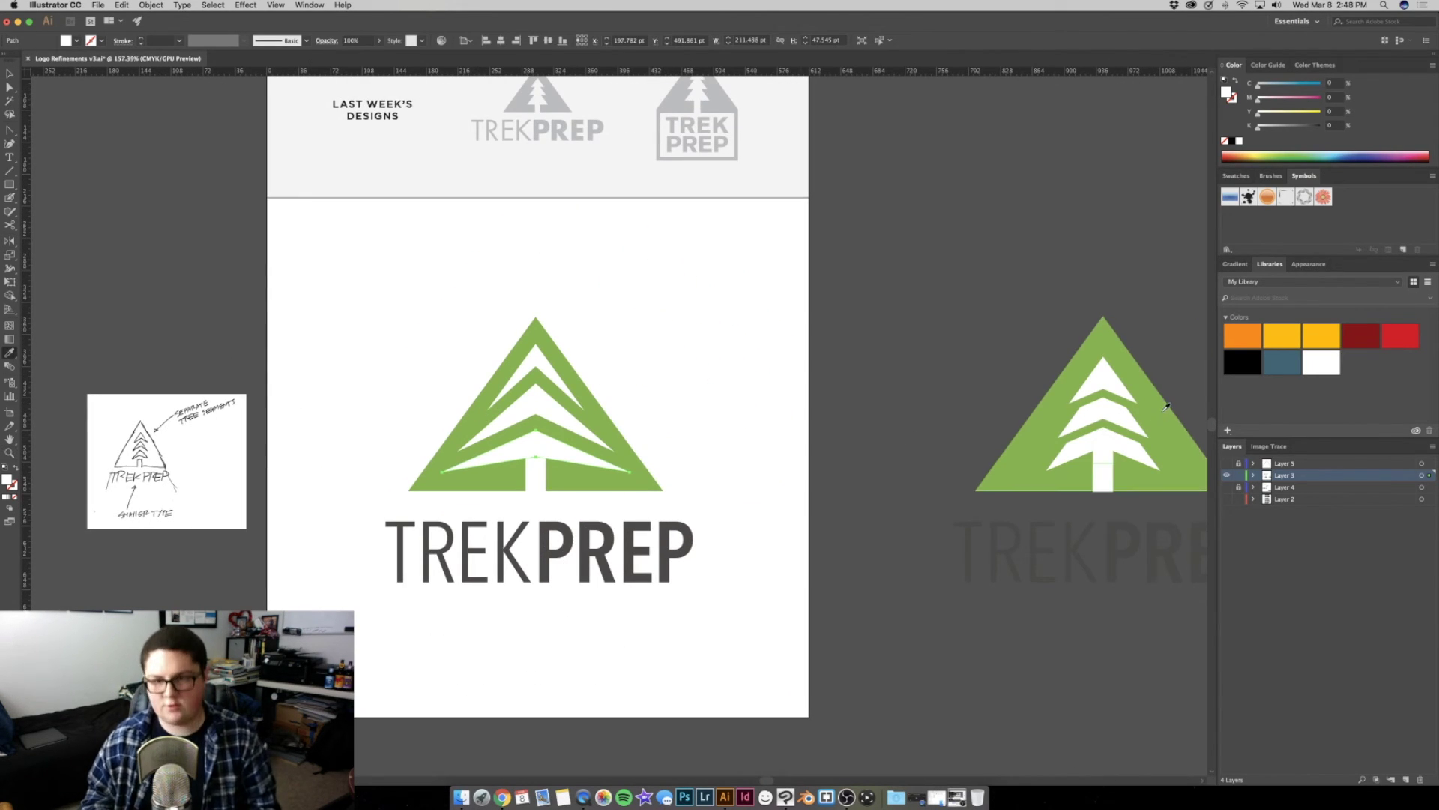
pyautogui.press('v')
pyautogui.scroll(5, 630, 418)
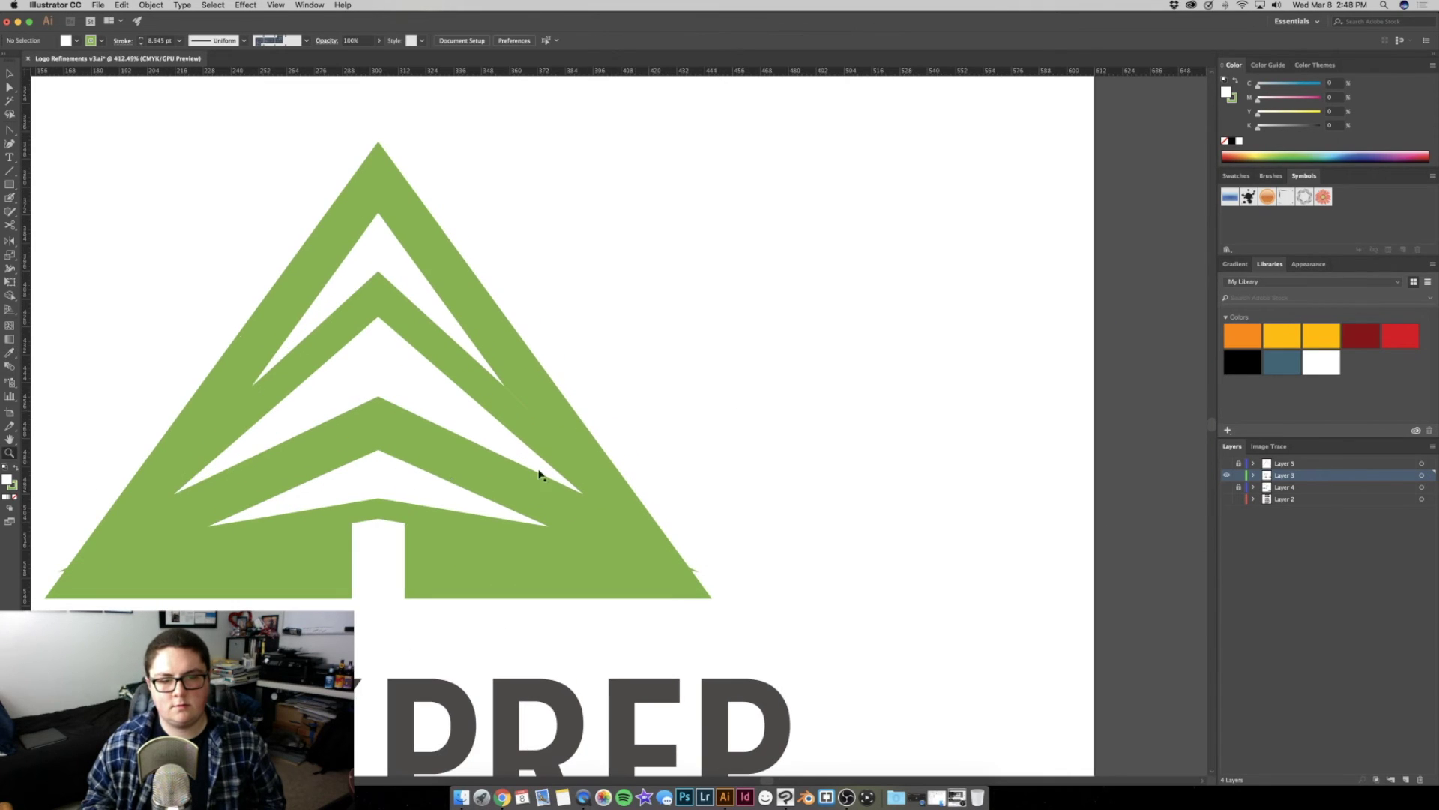
pyautogui.moveTo(434, 482); pyautogui.dragTo(665, 430)
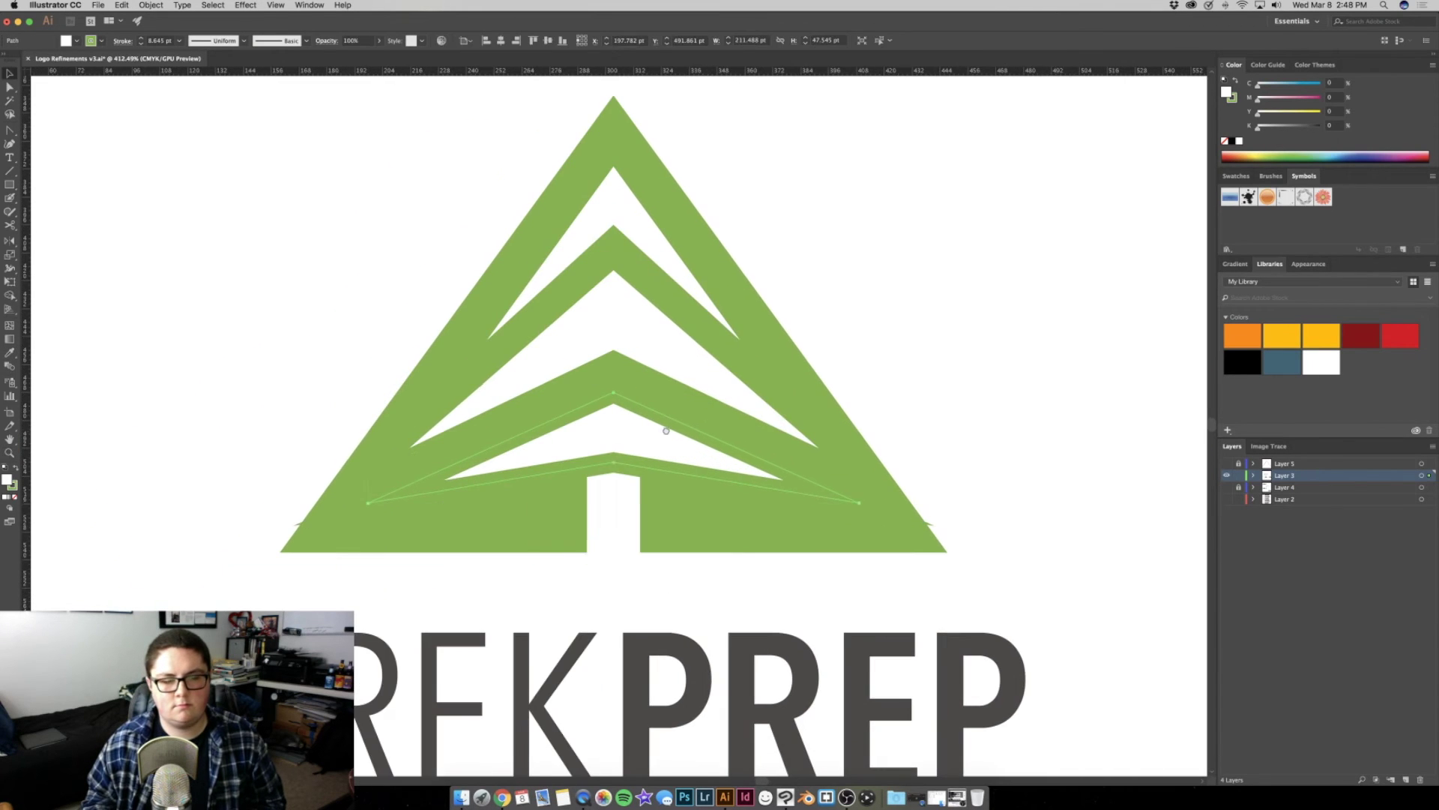
pyautogui.click(122, 41)
pyautogui.click(73, 101)
pyautogui.click(279, 189)
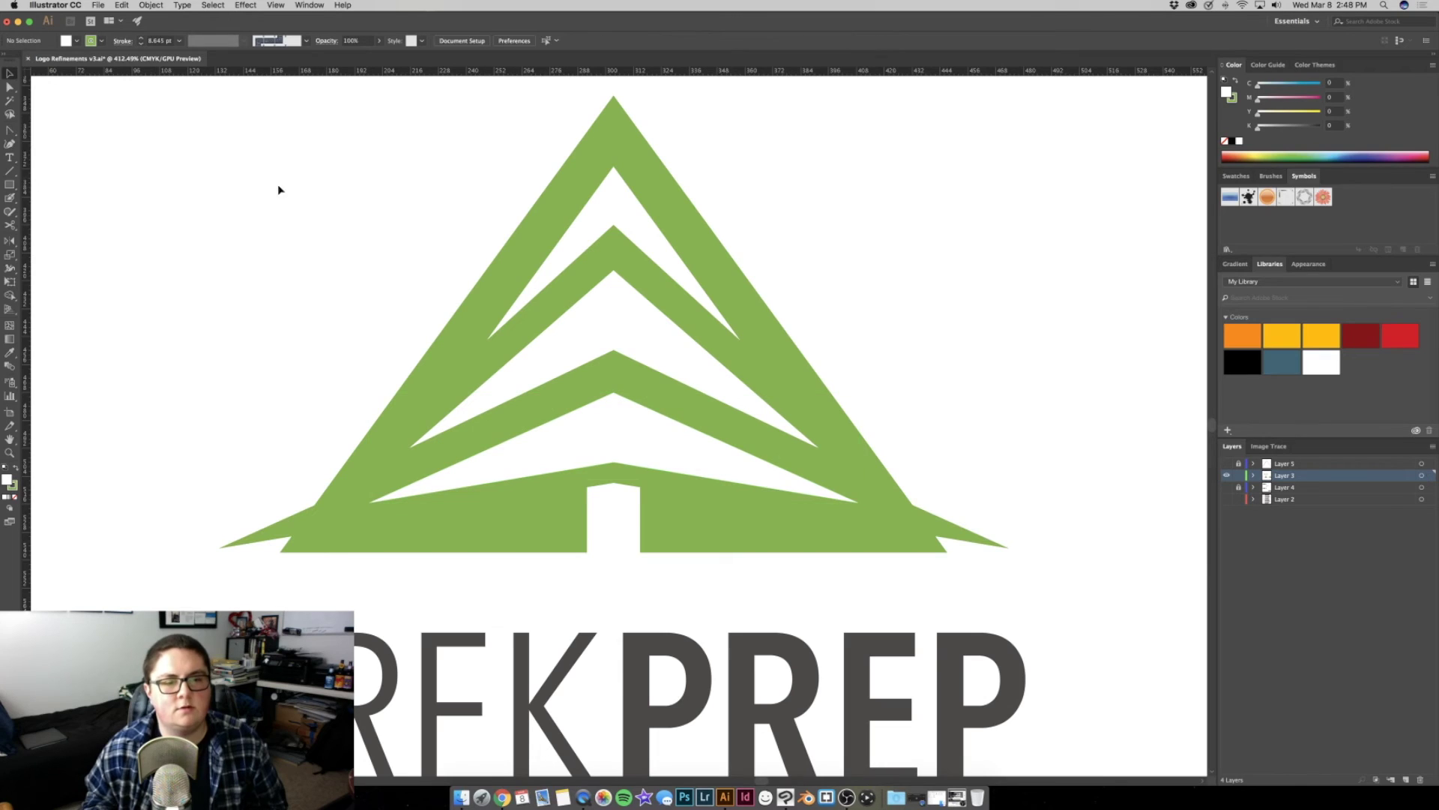
# Give the lowest green chevron a 4 pt stroke weight, then remove its stroke colour
pyautogui.click(461, 423)
pyautogui.click(495, 463)
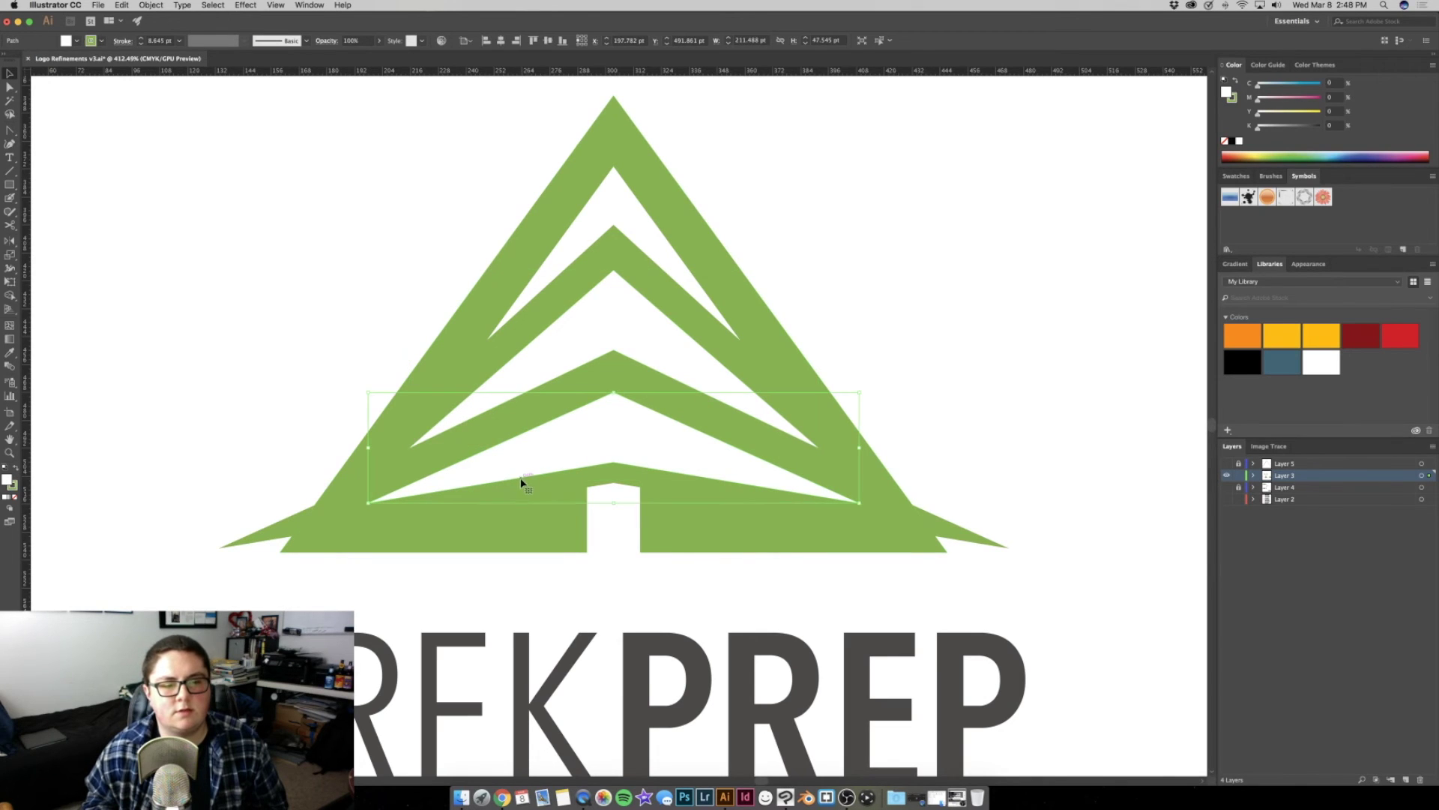
pyautogui.click(140, 43)
pyautogui.click(140, 44)
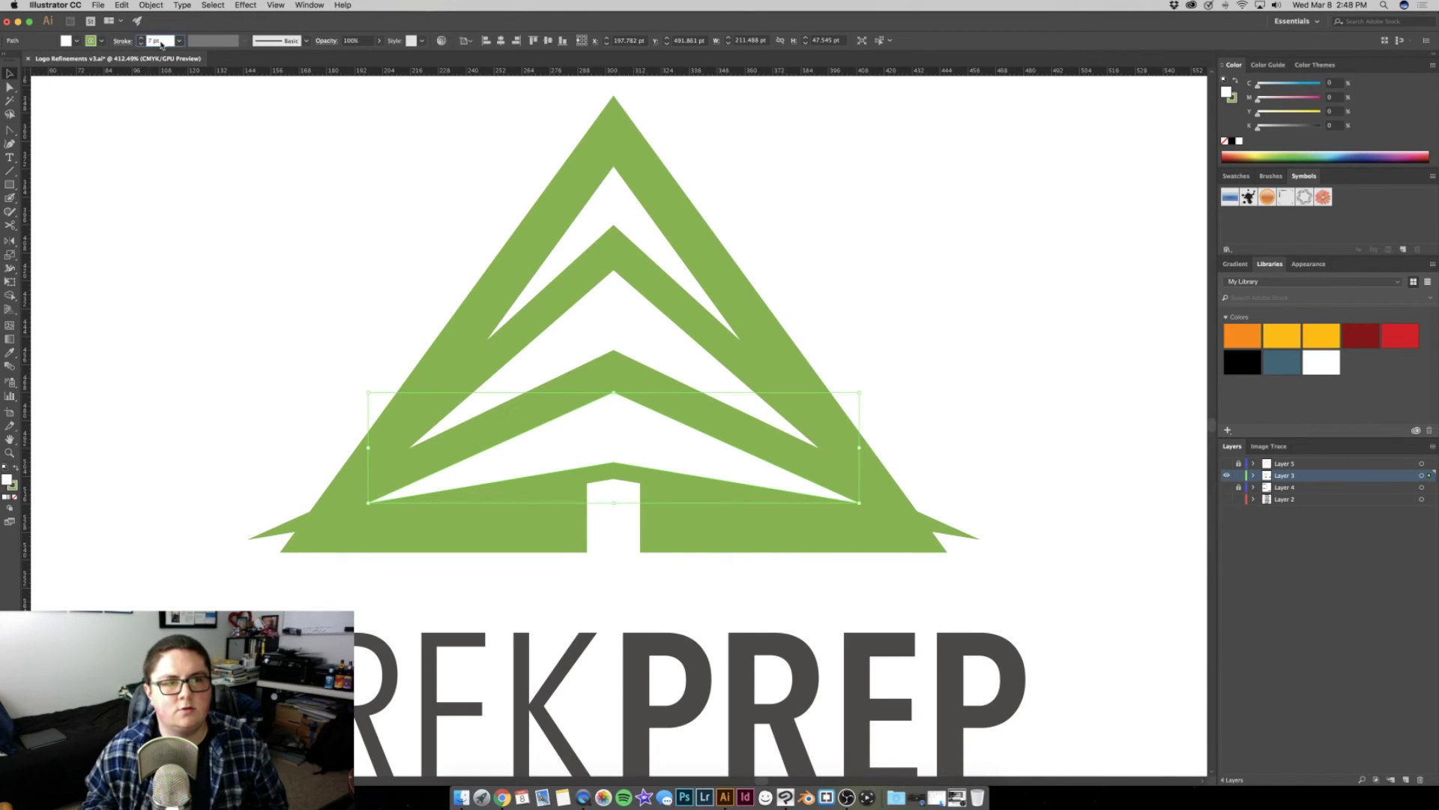
pyautogui.click(141, 44)
pyautogui.click(140, 44)
pyautogui.click(421, 286)
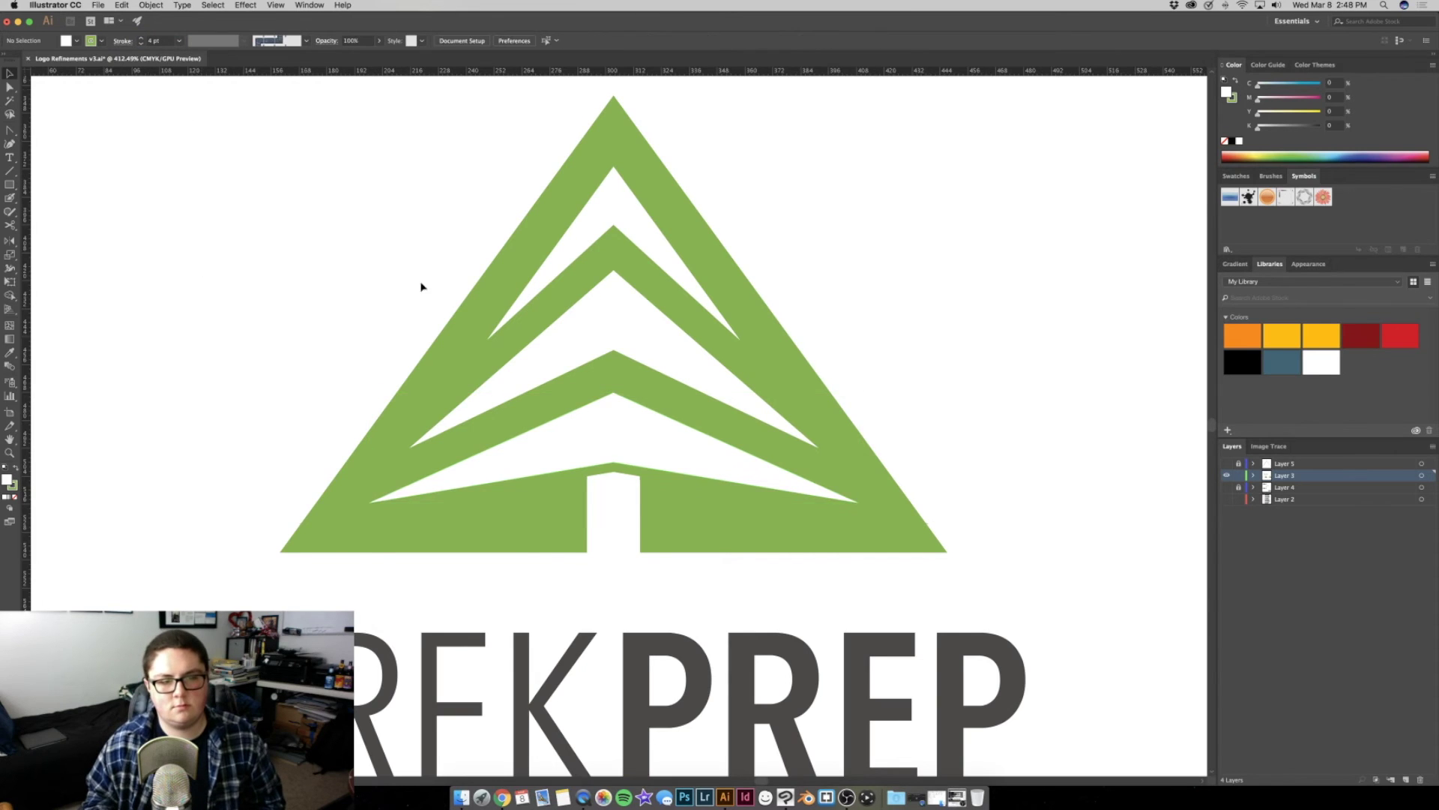
pyautogui.press('z')
pyautogui.moveTo(556, 257)
pyautogui.mouseDown()
pyautogui.moveTo(407, 254)
pyautogui.moveTo(704, 275)
pyautogui.moveTo(573, 216)
pyautogui.mouseUp()
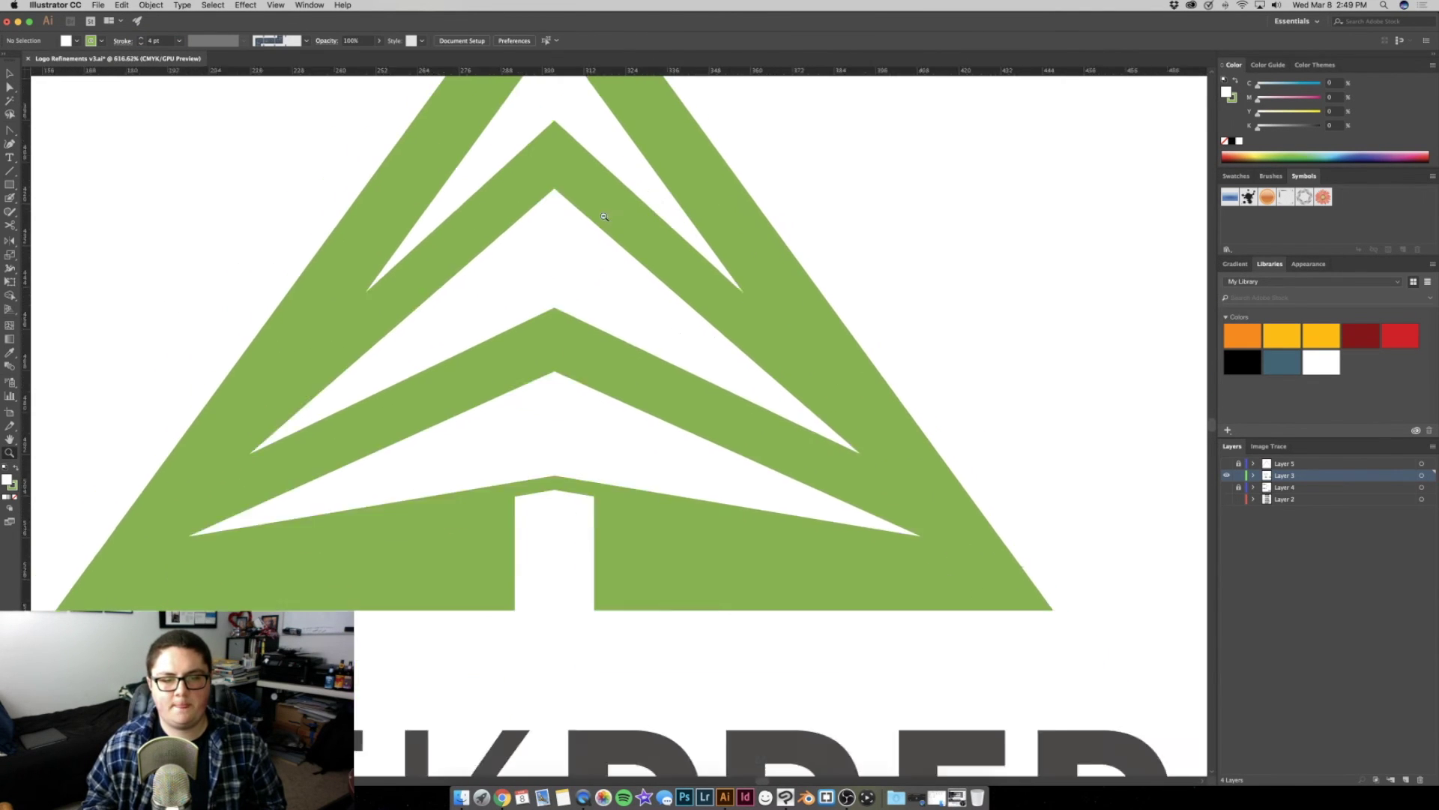
pyautogui.click(643, 378)
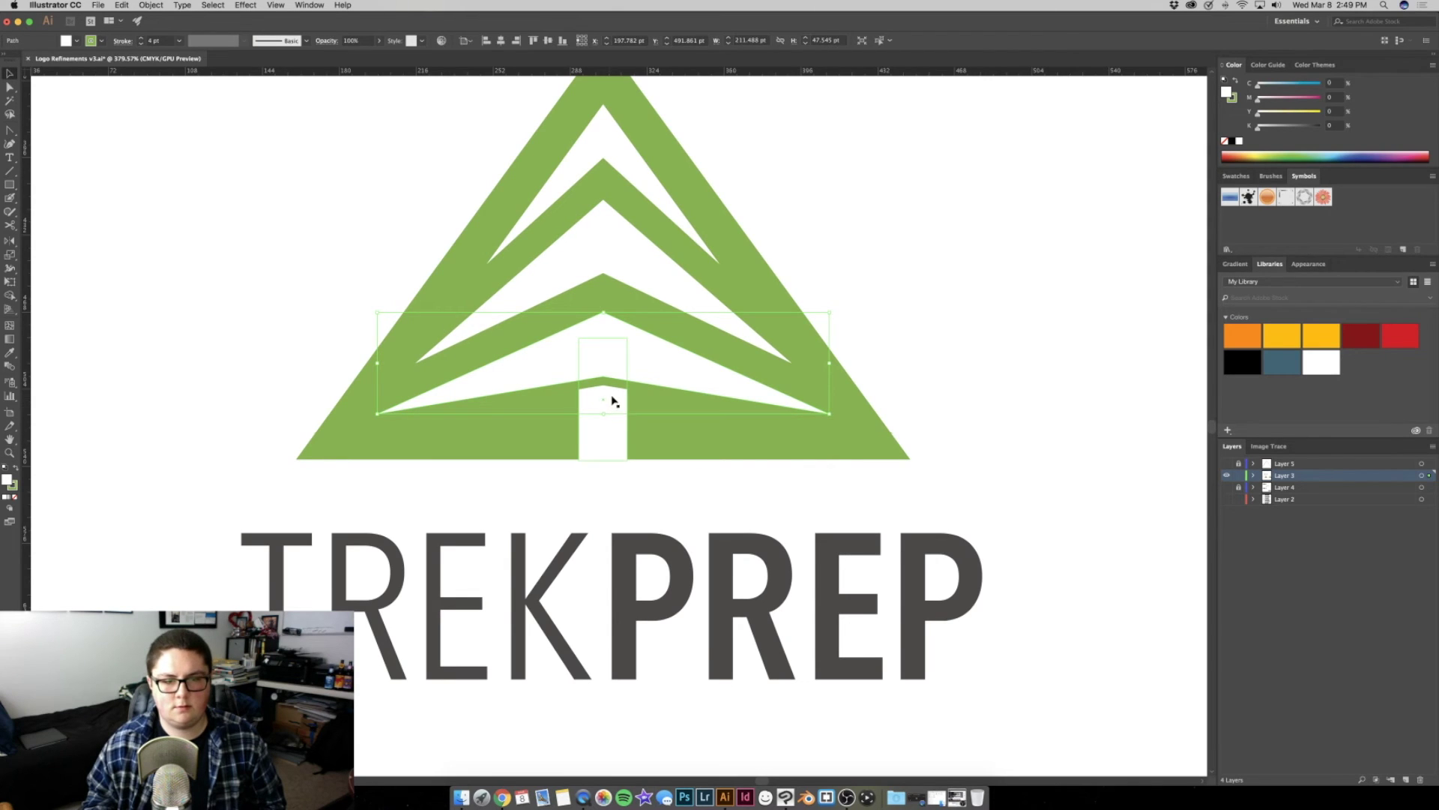
pyautogui.click(101, 42)
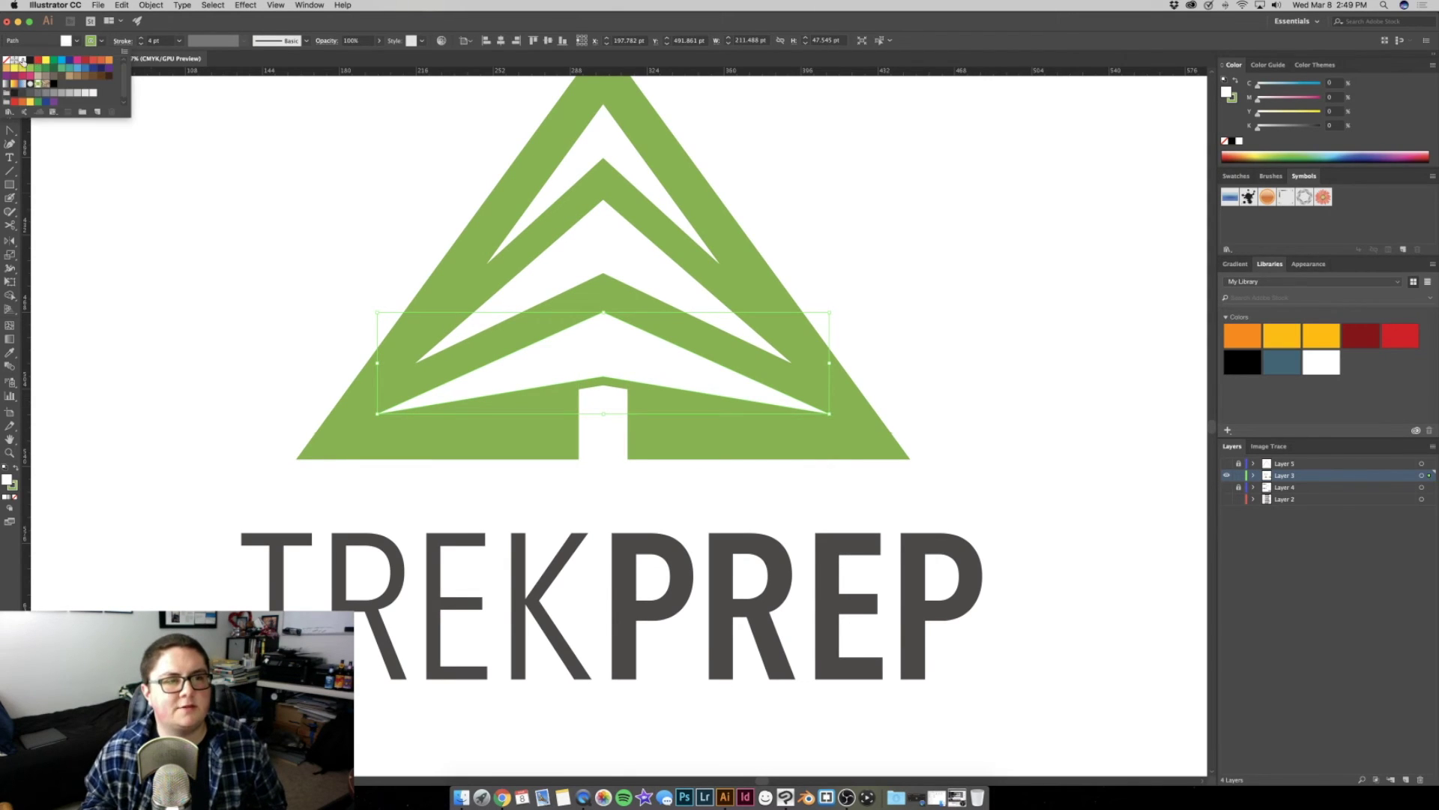
pyautogui.click(7, 63)
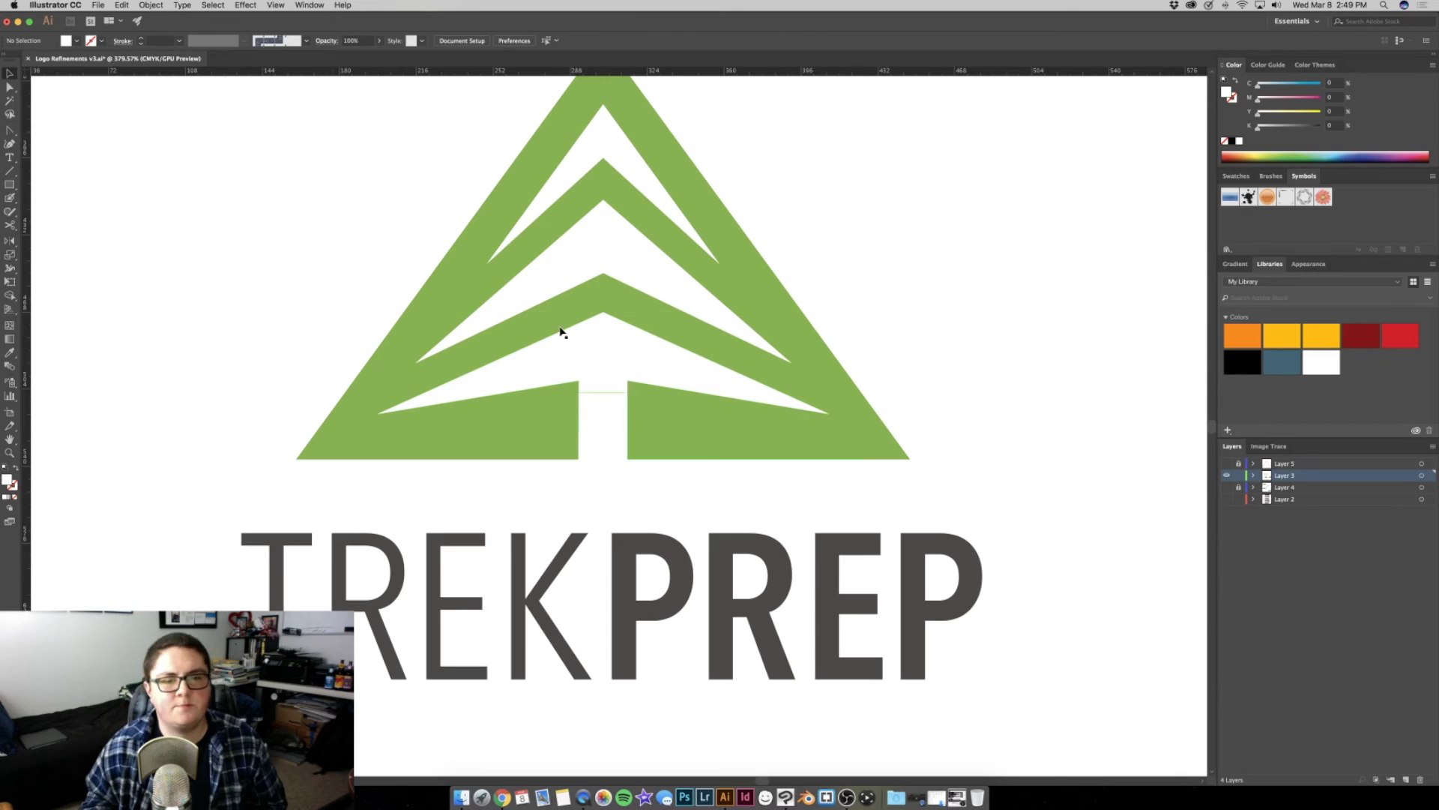
# Nudge the inner white chevron down, undoing a trial green fill, and zoom out
pyautogui.click(608, 359)
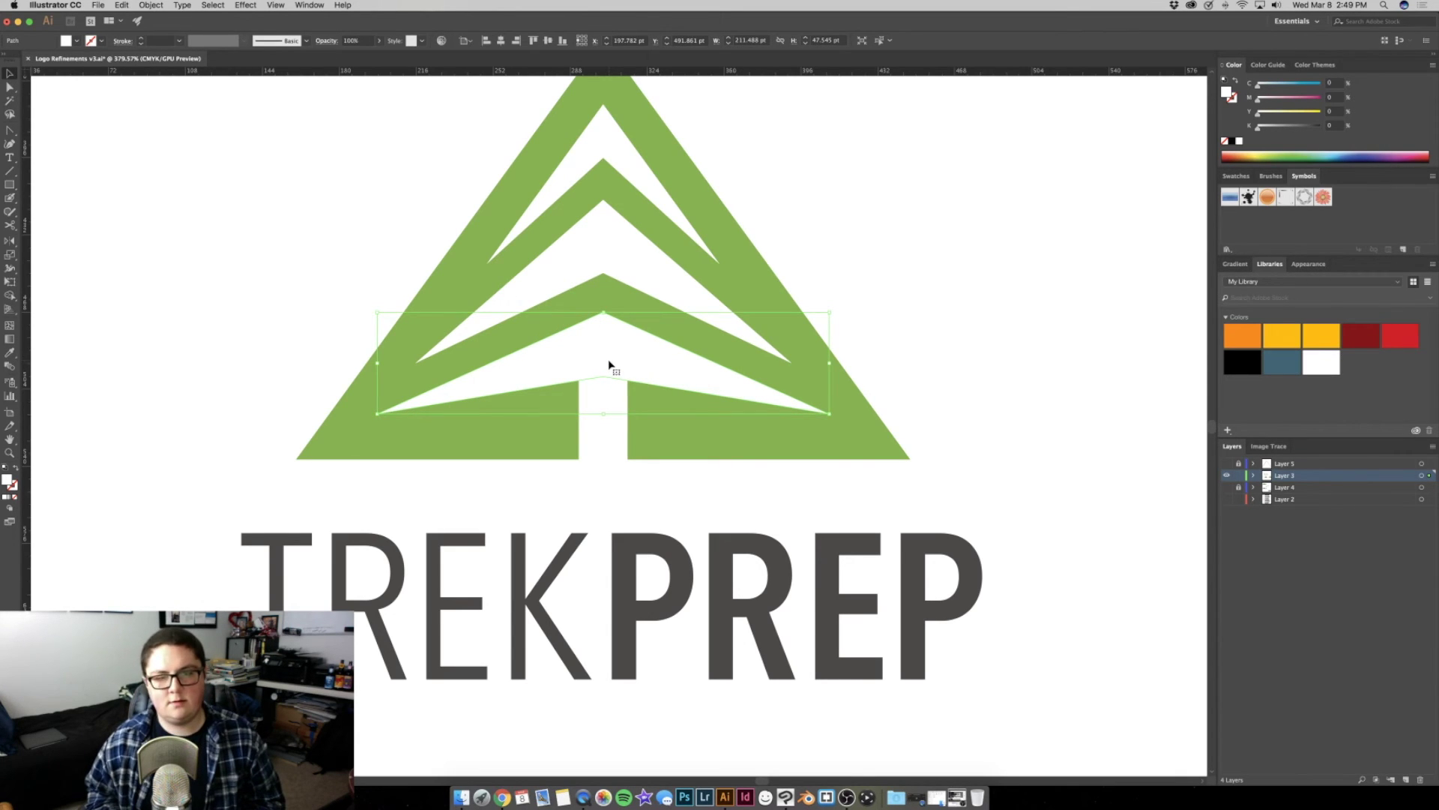
pyautogui.hotkey('shift', 'Down')
pyautogui.press('i')
pyautogui.click(369, 384)
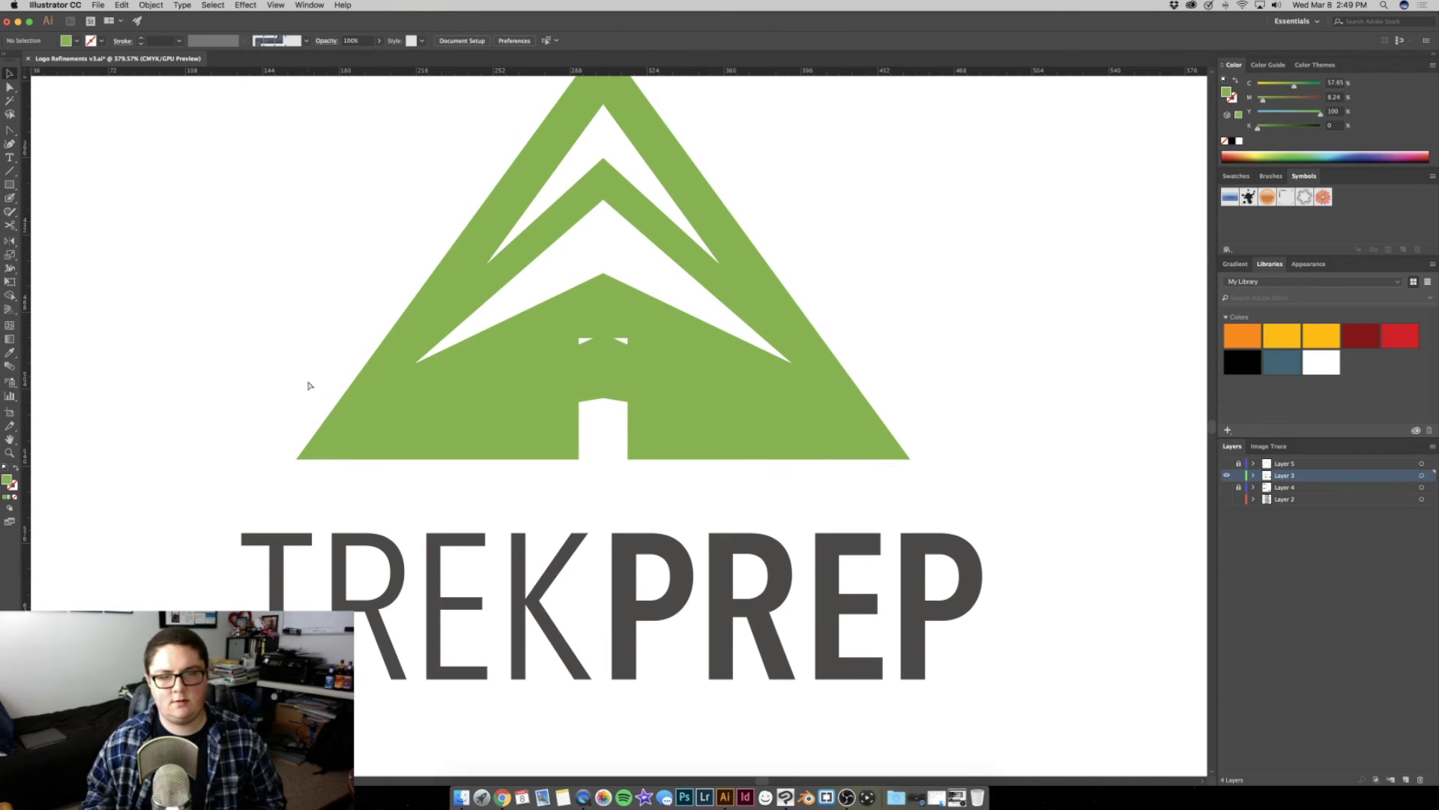
pyautogui.press('super+z')
pyautogui.press('super+shift+a')
pyautogui.keyDown('alt'); pyautogui.click(739, 311); pyautogui.keyUp('alt')
pyautogui.keyDown('alt'); pyautogui.click(814, 313); pyautogui.keyUp('alt')
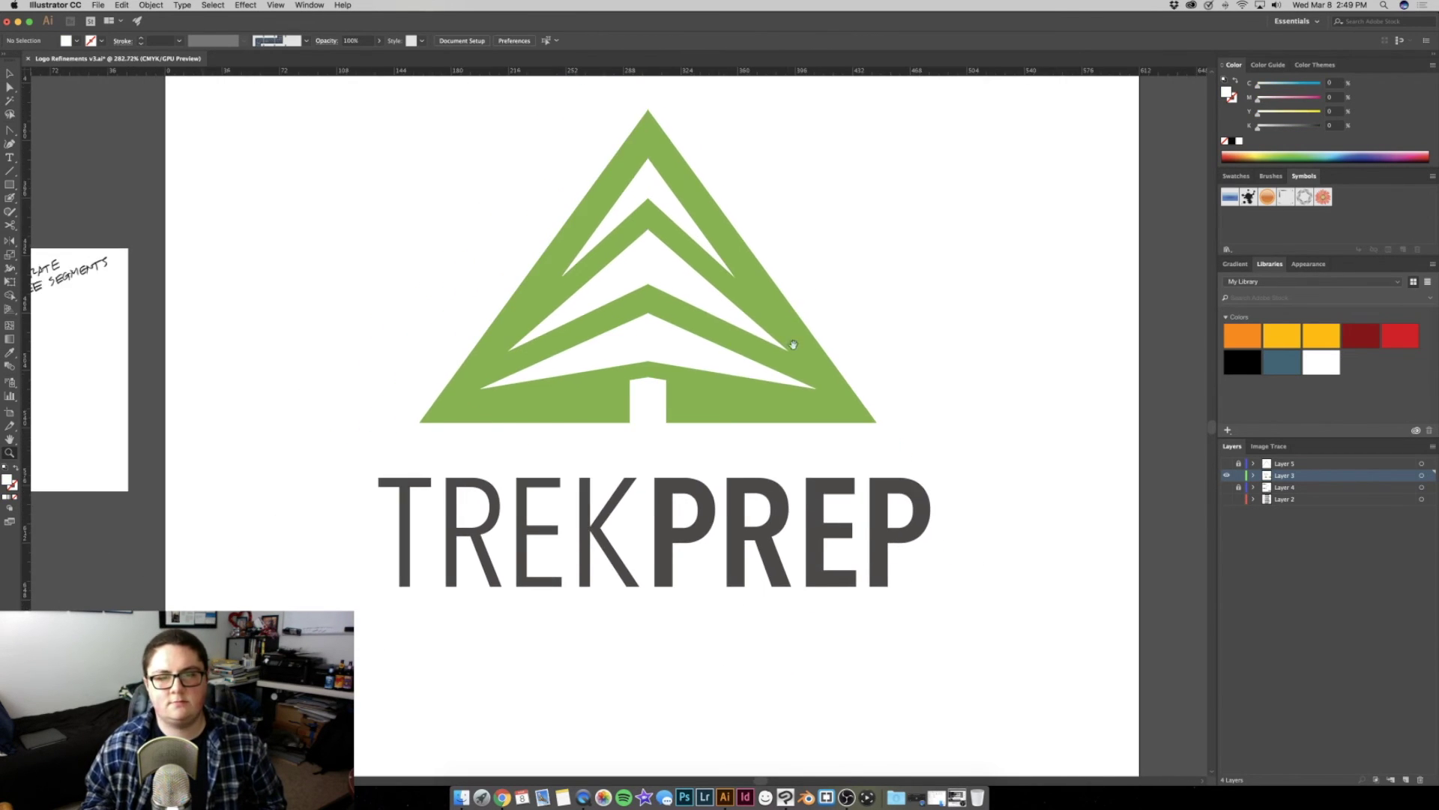
# Unite the green triangle and trunk rectangle with Pathfinder into one solid green base
pyautogui.keyDown('alt'); pyautogui.click(774, 312); pyautogui.keyUp('alt')
pyautogui.keyDown('alt'); pyautogui.click(877, 312); pyautogui.keyUp('alt')
pyautogui.keyDown('alt'); pyautogui.click(758, 297); pyautogui.keyUp('alt')
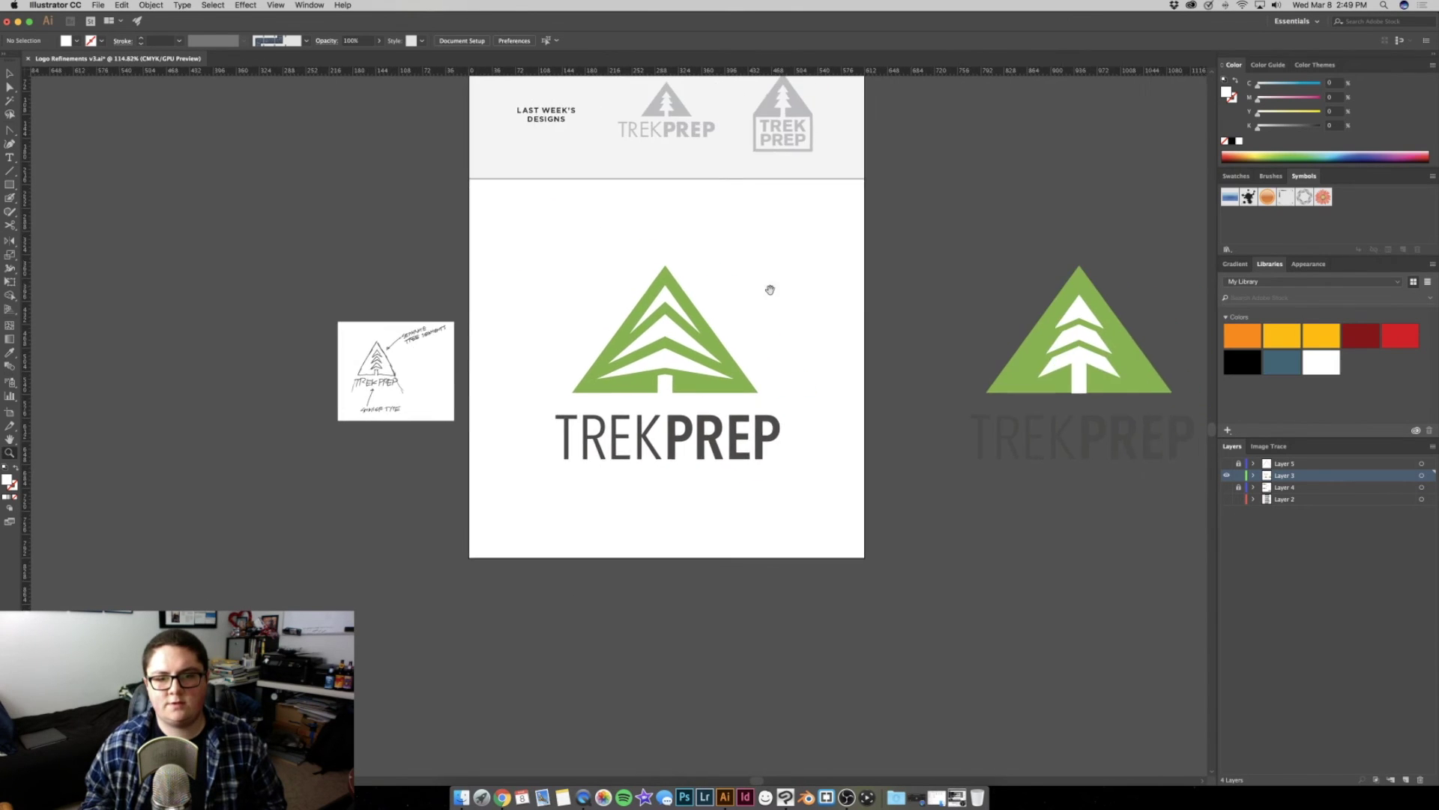
pyautogui.click(751, 281)
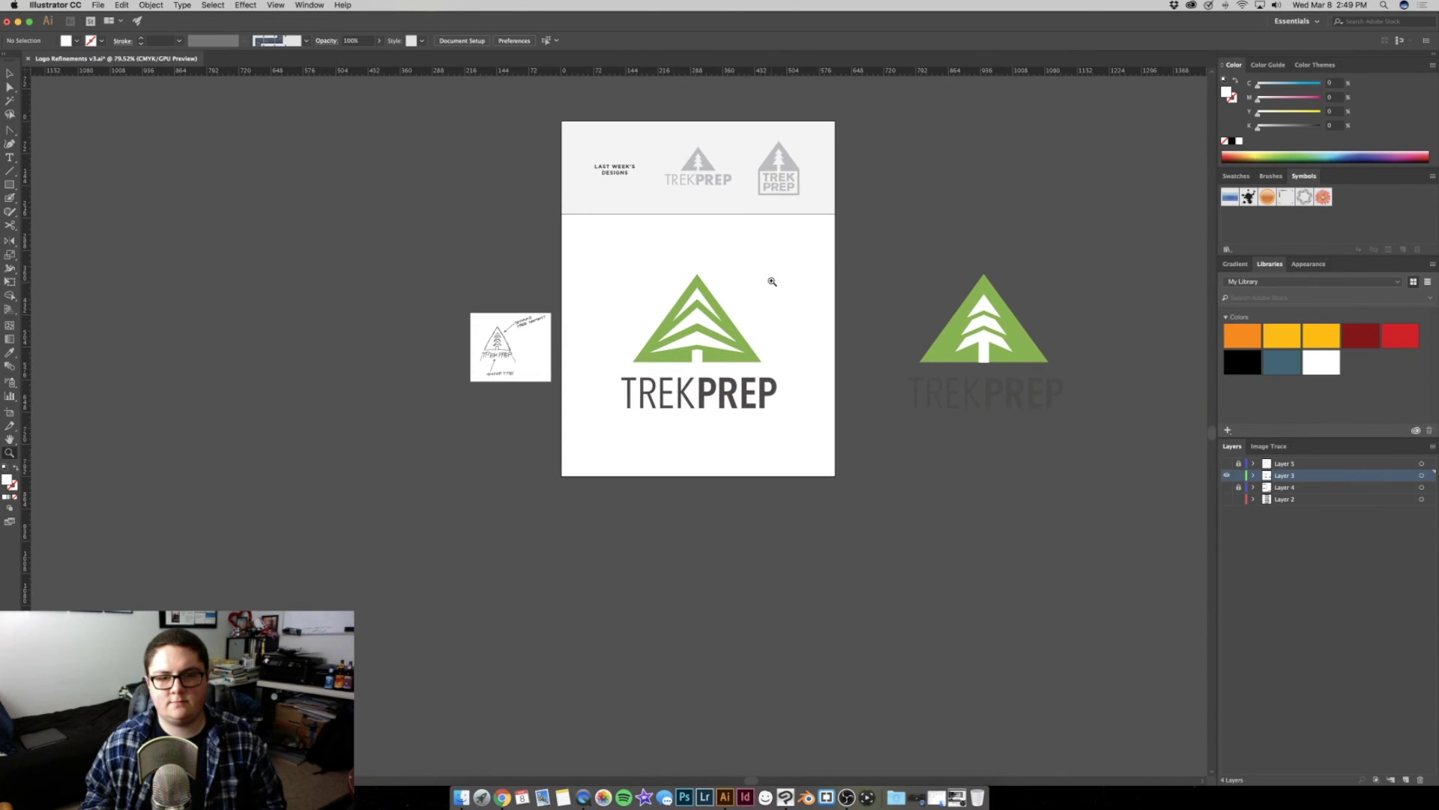
pyautogui.click(783, 323)
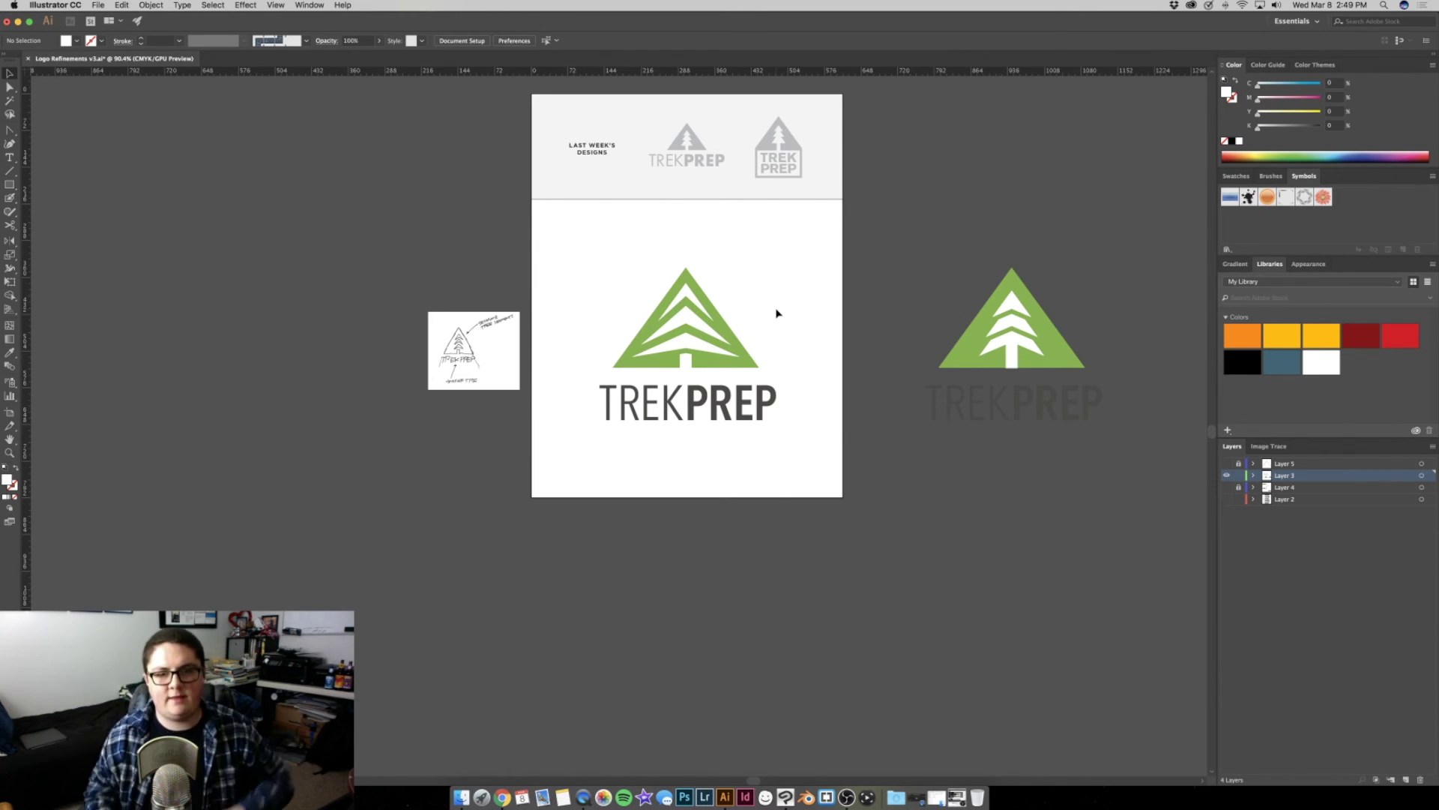
pyautogui.click(688, 365)
pyautogui.keyDown('shift'); pyautogui.click(689, 366); pyautogui.keyUp('shift')
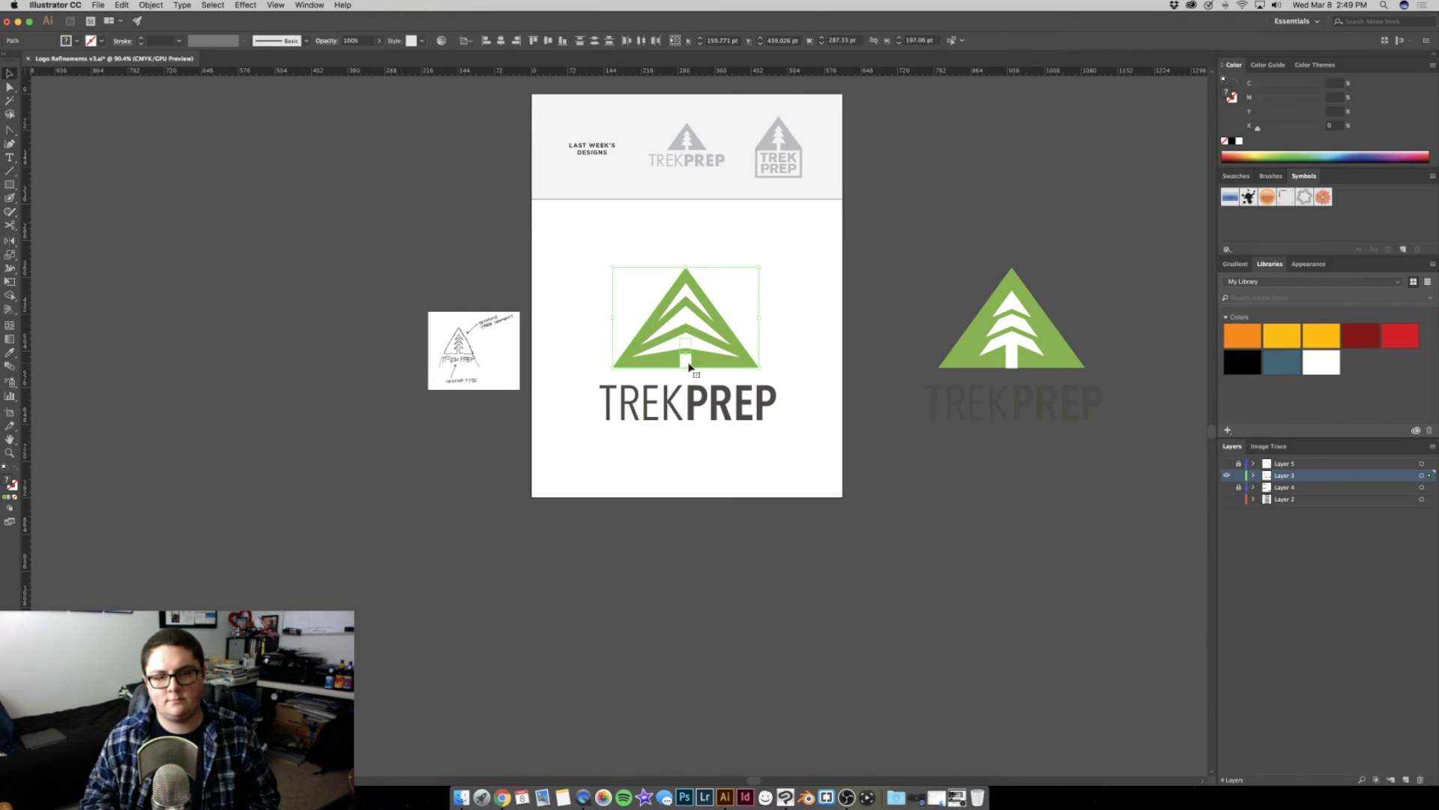
pyautogui.click(563, 293)
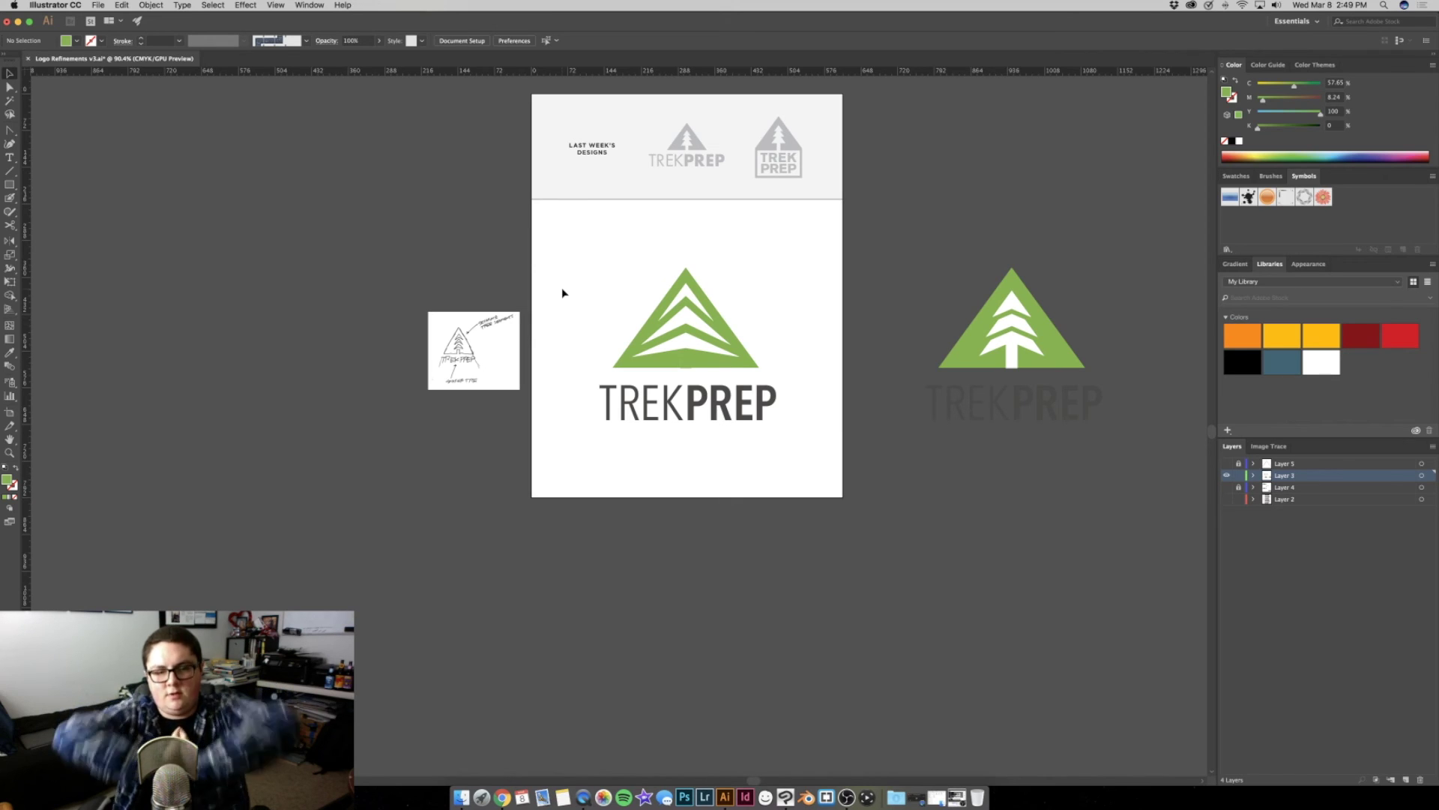
# Undo the trunk merge, then move the trunk rectangle up and fill it logo green
pyautogui.hotkey('ctrl', 'z')
pyautogui.hotkey('ctrl', 'z')
pyautogui.press('z')
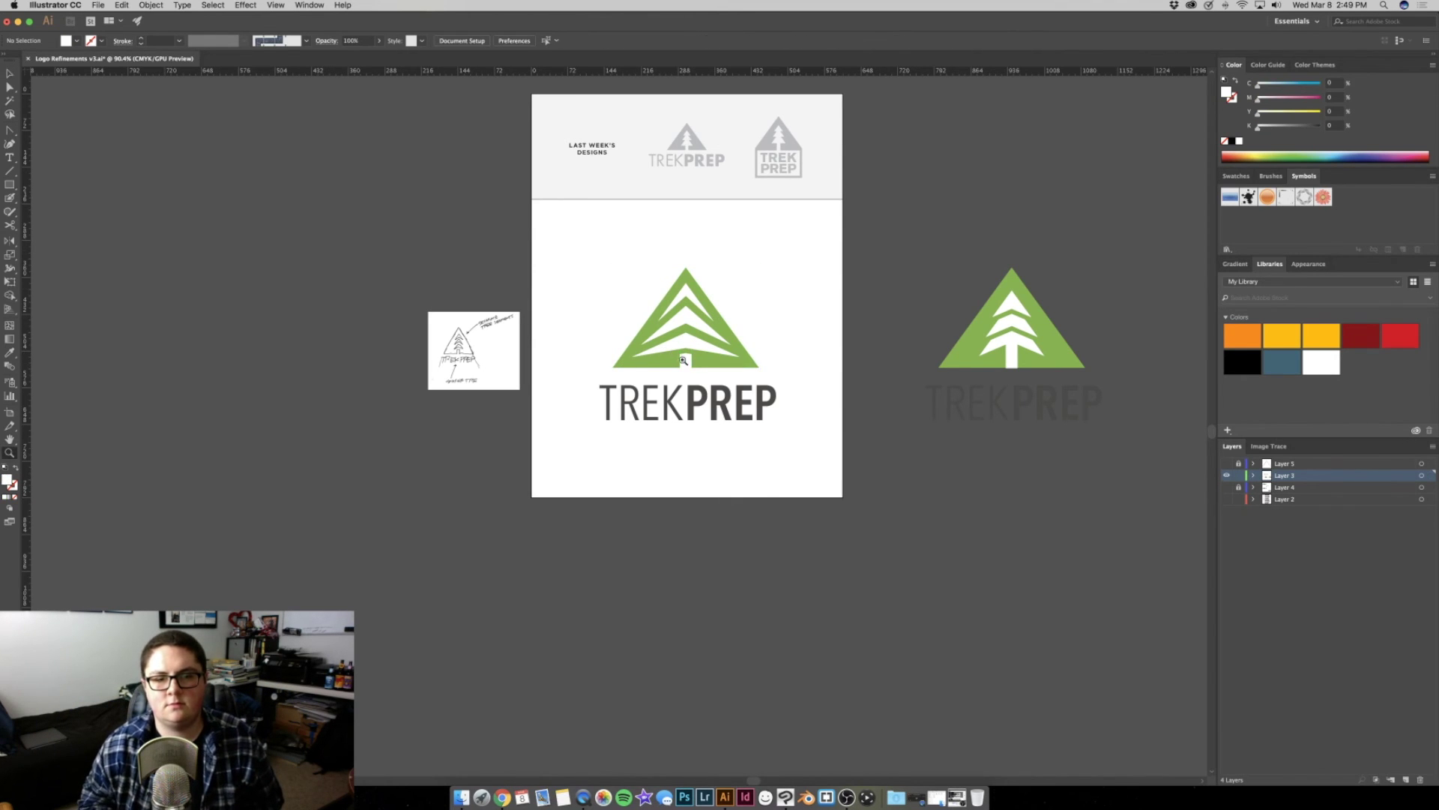
pyautogui.moveTo(665, 350); pyautogui.dragTo(858, 375)
pyautogui.press('v')
pyautogui.moveTo(657, 369); pyautogui.dragTo(658, 354)
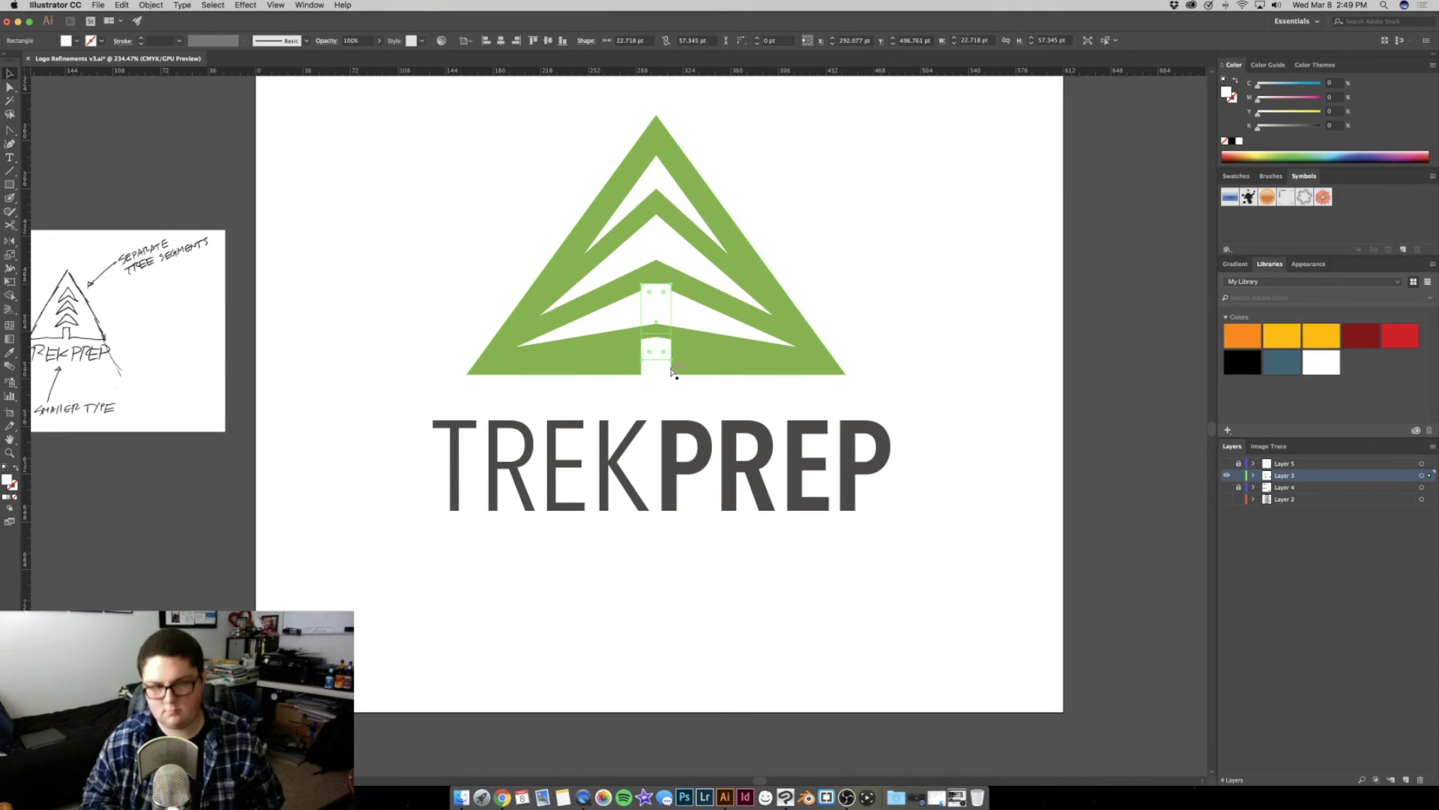
pyautogui.click(705, 371)
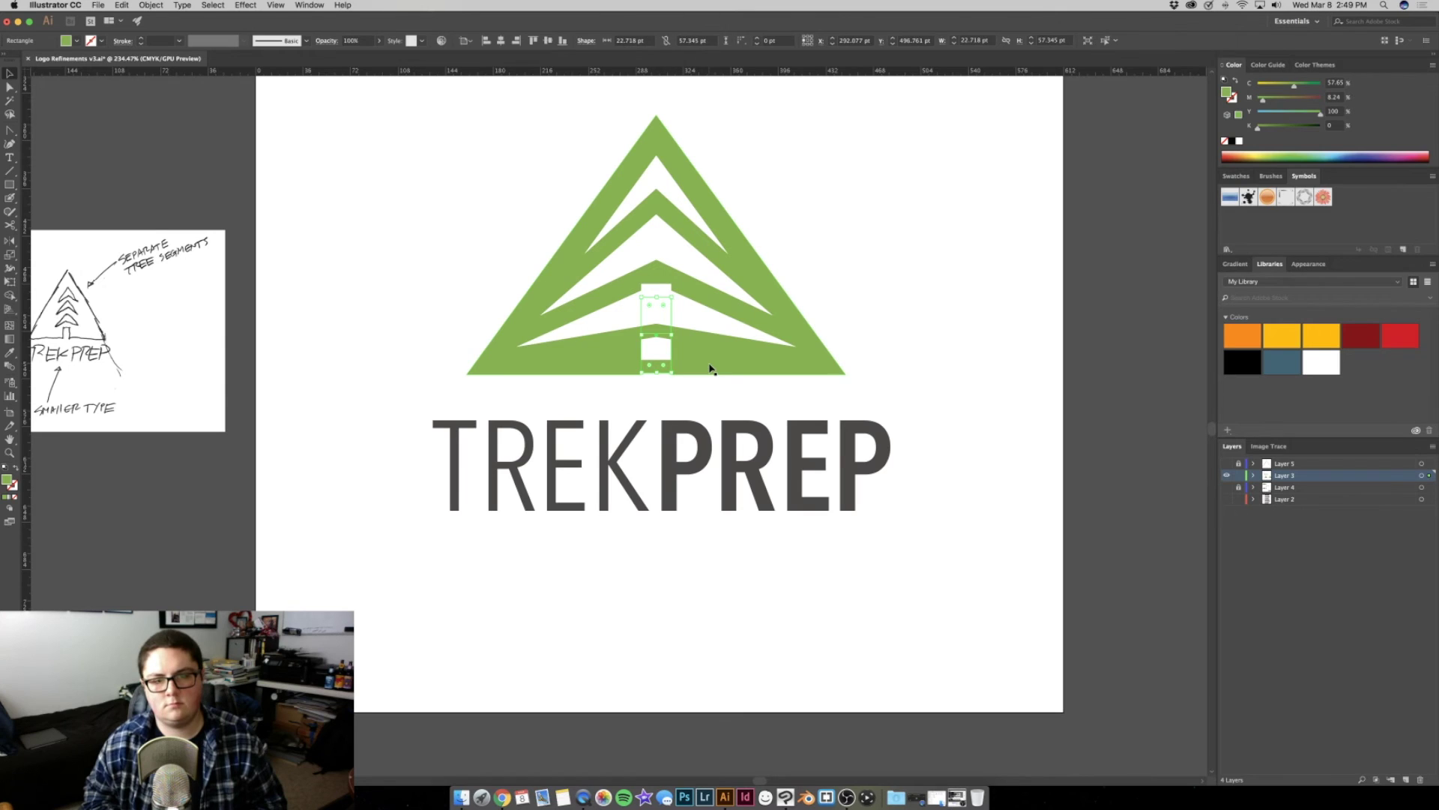
# Shorten the trunk rectangle into a small square notch just below the green band
pyautogui.click(931, 299)
pyautogui.scroll(-3, 851, 273)
pyautogui.scroll(5, 958, 277)
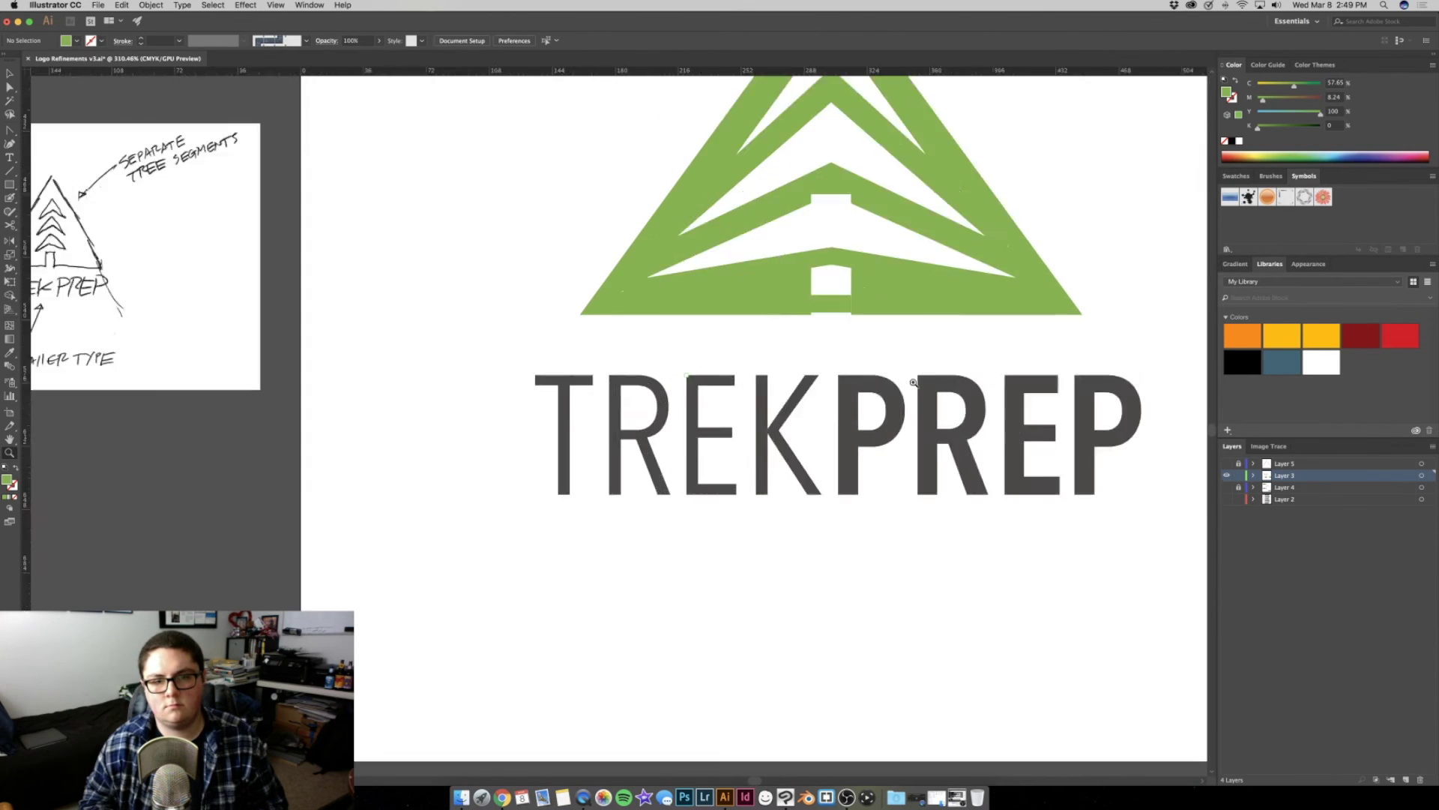
pyautogui.scroll(2, 958, 278)
pyautogui.click(981, 292)
pyautogui.scroll(-3, 973, 291)
pyautogui.moveTo(795, 311); pyautogui.dragTo(517, 404)
pyautogui.scroll(-1, 675, 360)
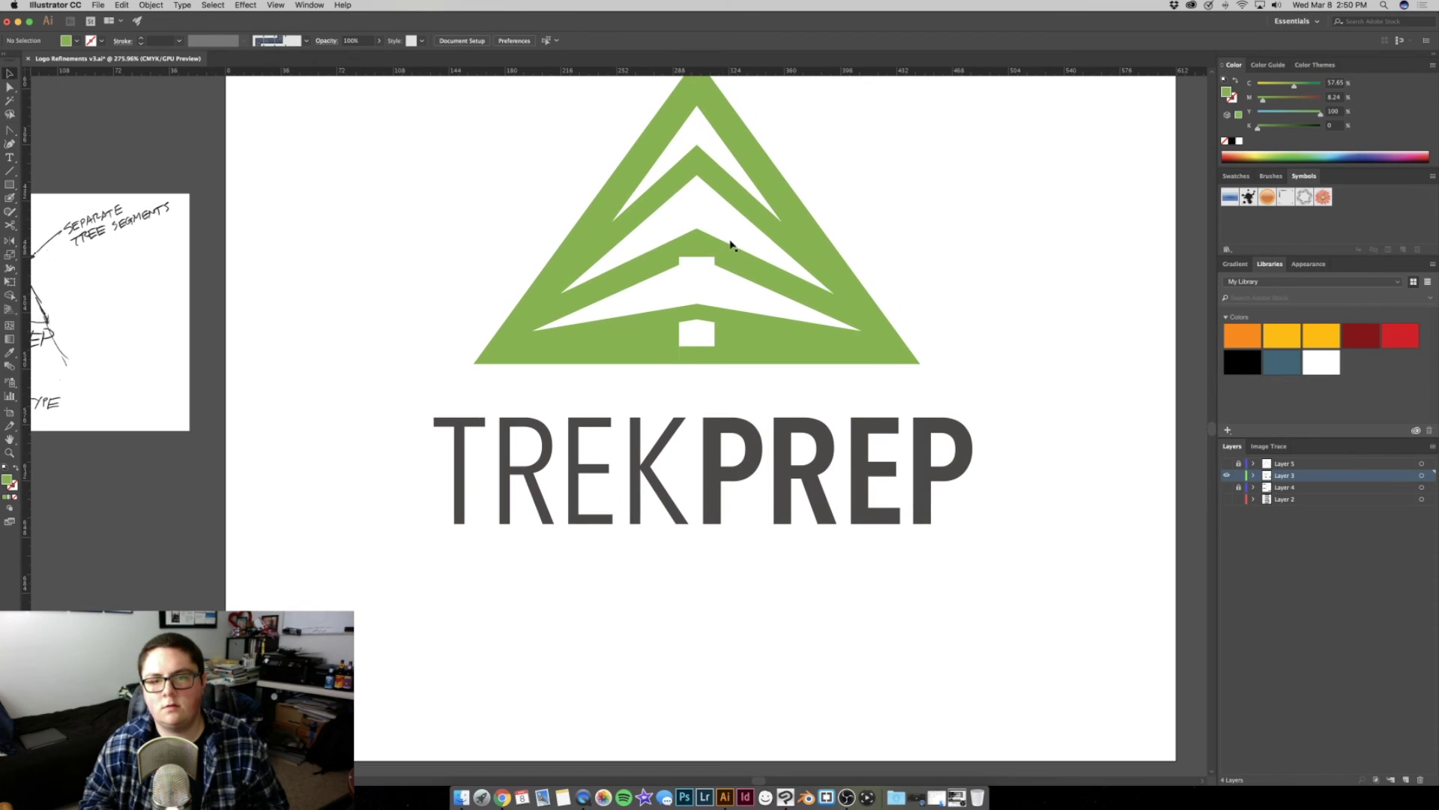
pyautogui.click(705, 262)
pyautogui.moveTo(700, 257); pyautogui.dragTo(700, 321)
pyautogui.click(942, 241)
# Zoom out and recentre the artboard to review the whole tree logo
pyautogui.press('z')
pyautogui.moveTo(874, 202); pyautogui.dragTo(823, 264)
pyautogui.scroll(-1, 823, 264)
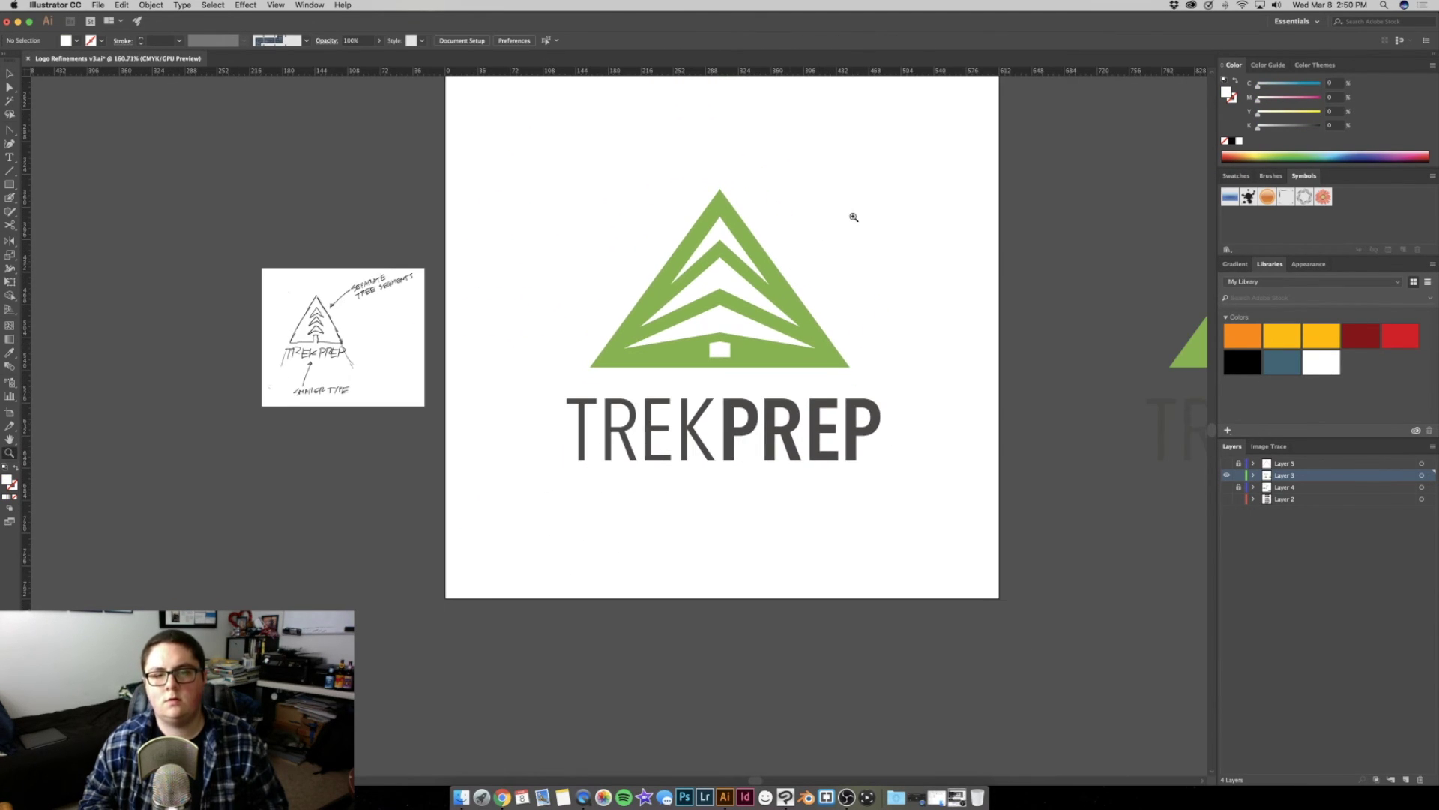
pyautogui.scroll(-1, 854, 221)
pyautogui.moveTo(812, 225); pyautogui.dragTo(796, 271)
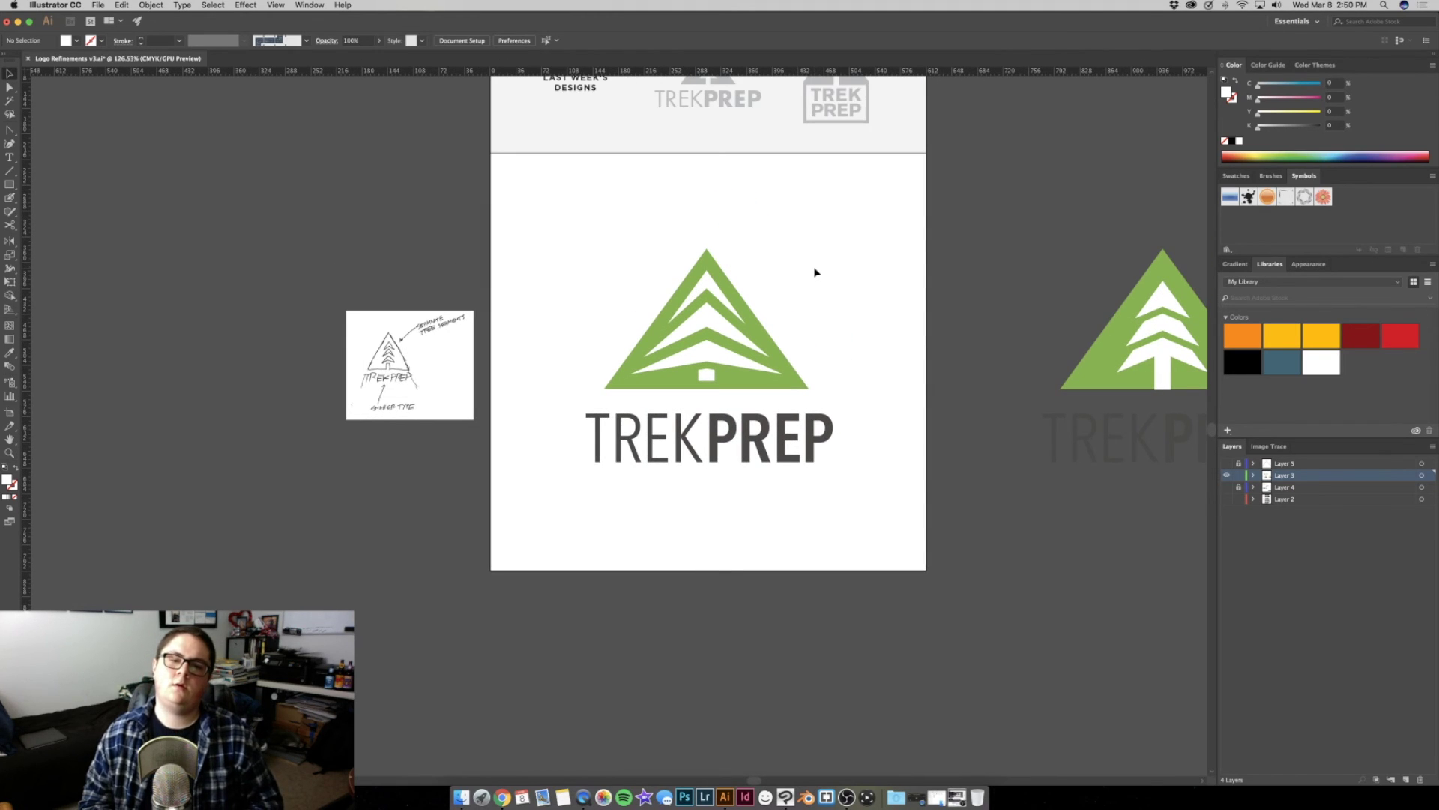
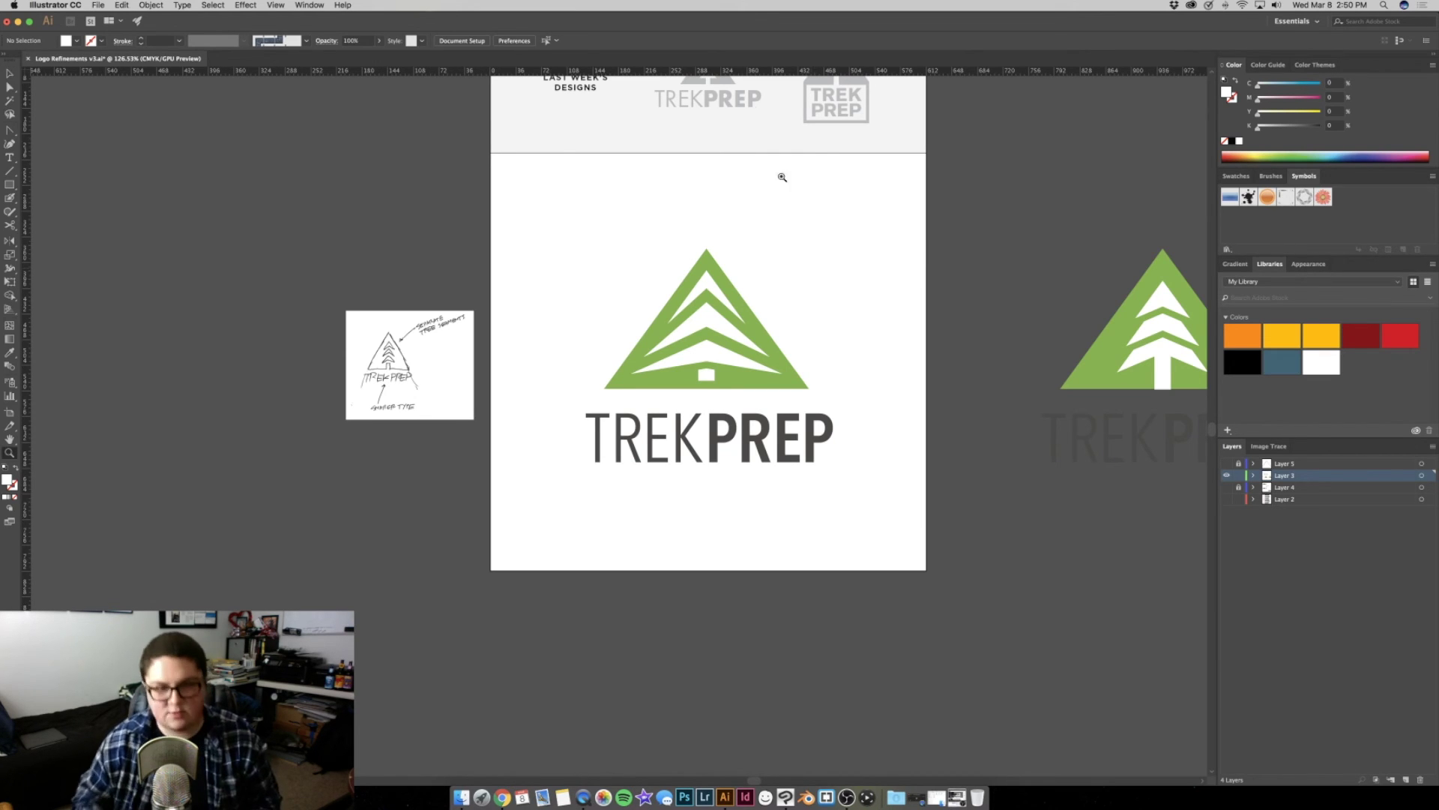
# Zoom in on the logo and select the whole green tree icon
pyautogui.moveTo(789, 253); pyautogui.dragTo(888, 283)
pyautogui.moveTo(599, 287); pyautogui.dragTo(716, 277)
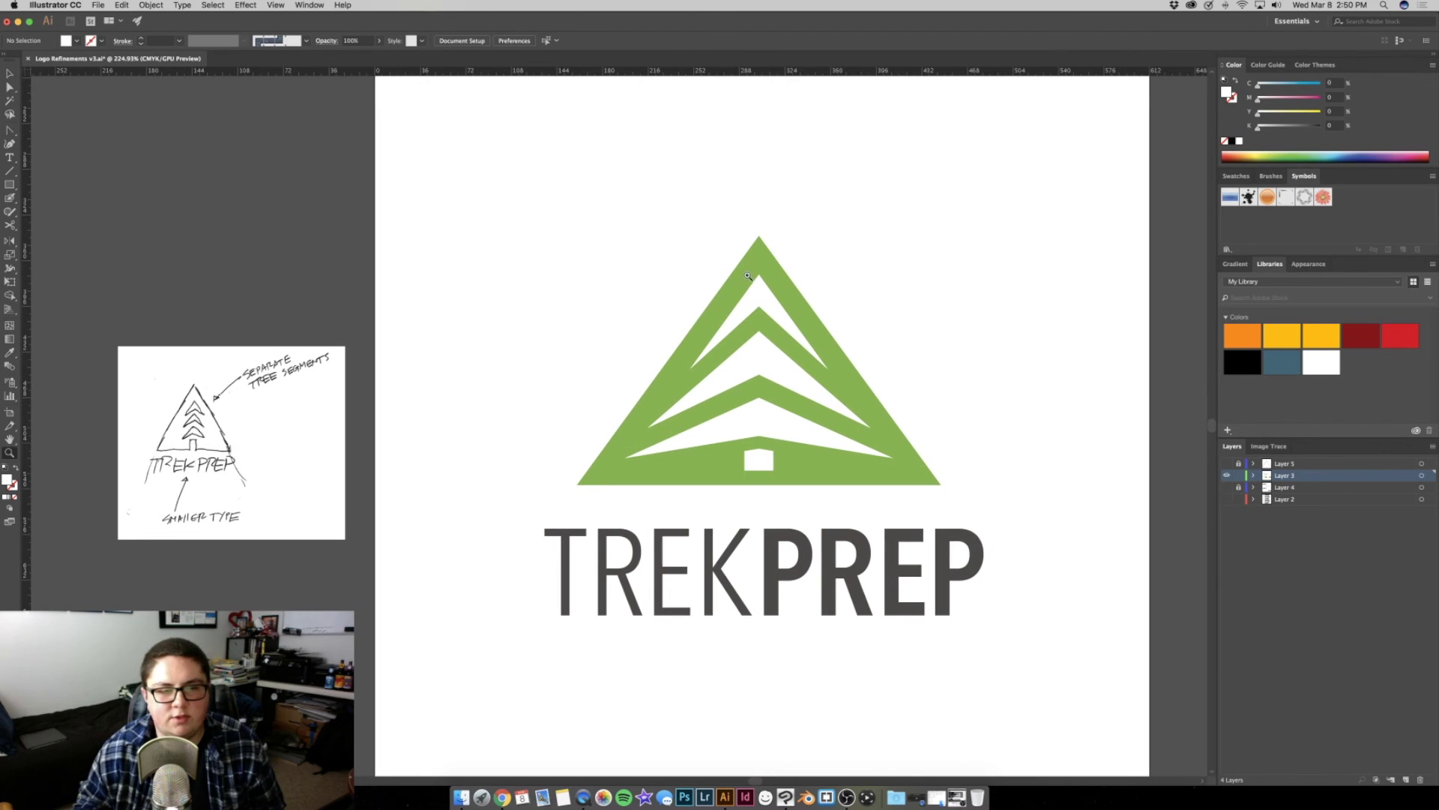
pyautogui.moveTo(740, 405); pyautogui.dragTo(952, 498)
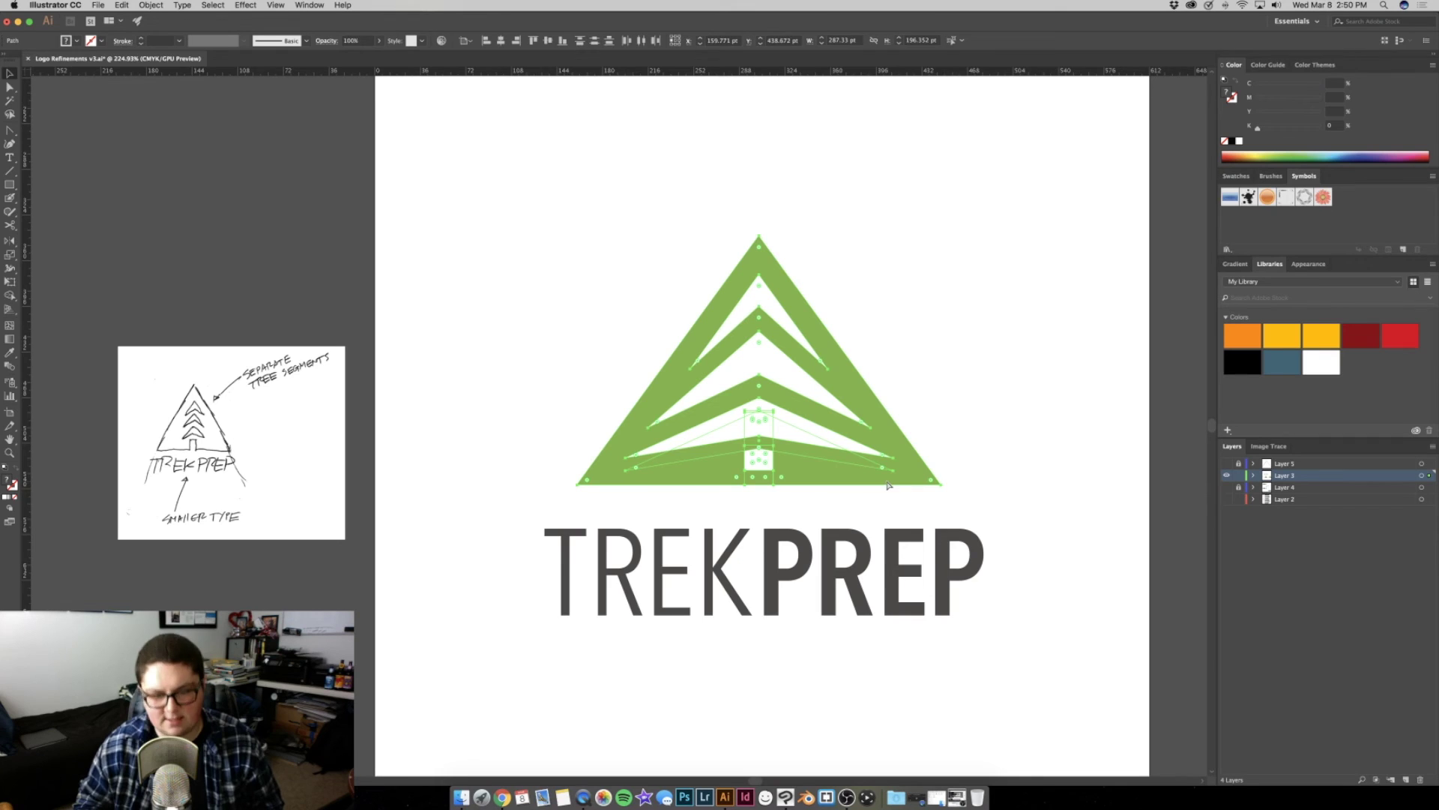
pyautogui.click(717, 388)
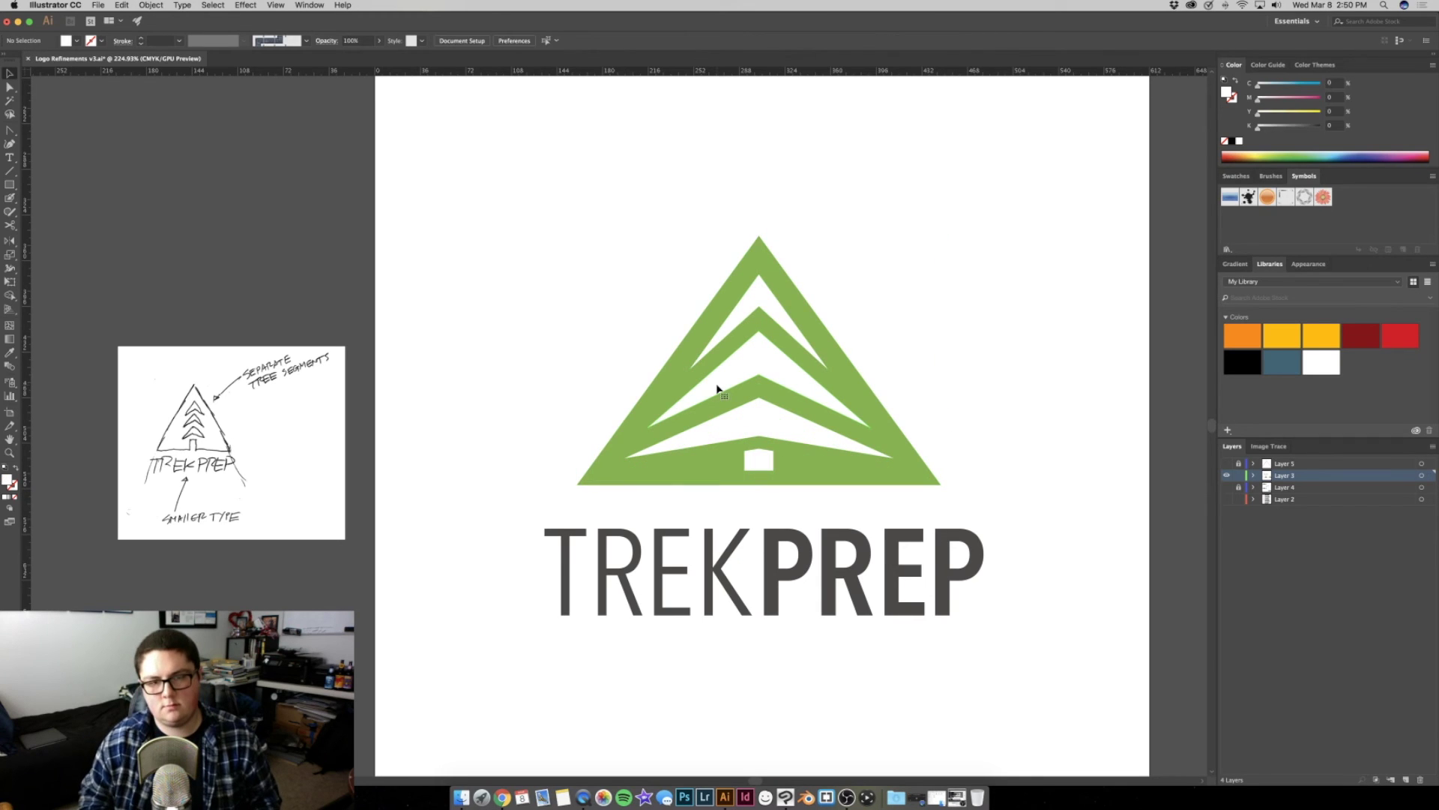
pyautogui.moveTo(544, 248); pyautogui.dragTo(987, 496)
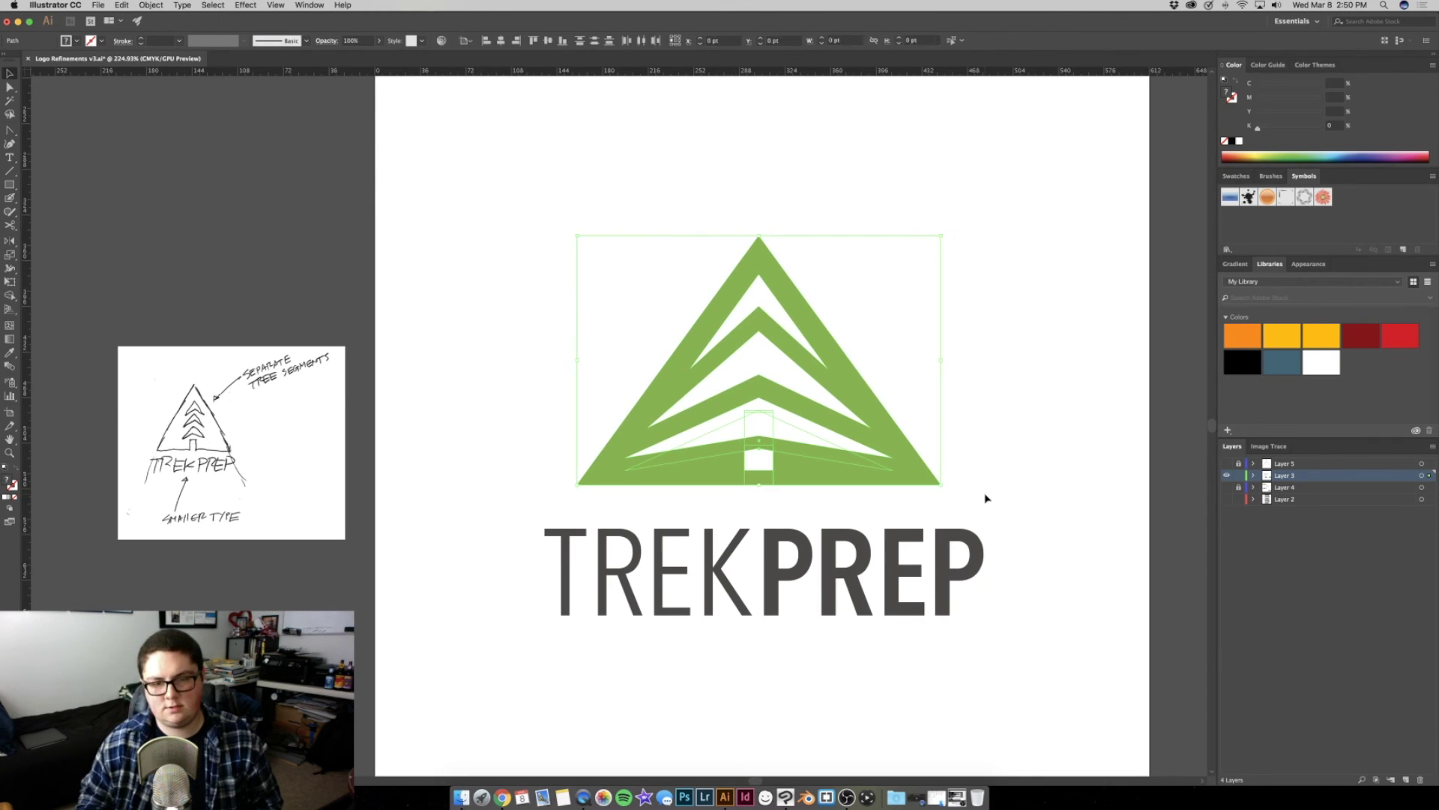
pyautogui.scroll(-5, 1016, 478)
pyautogui.hscroll(3, 825, 525)
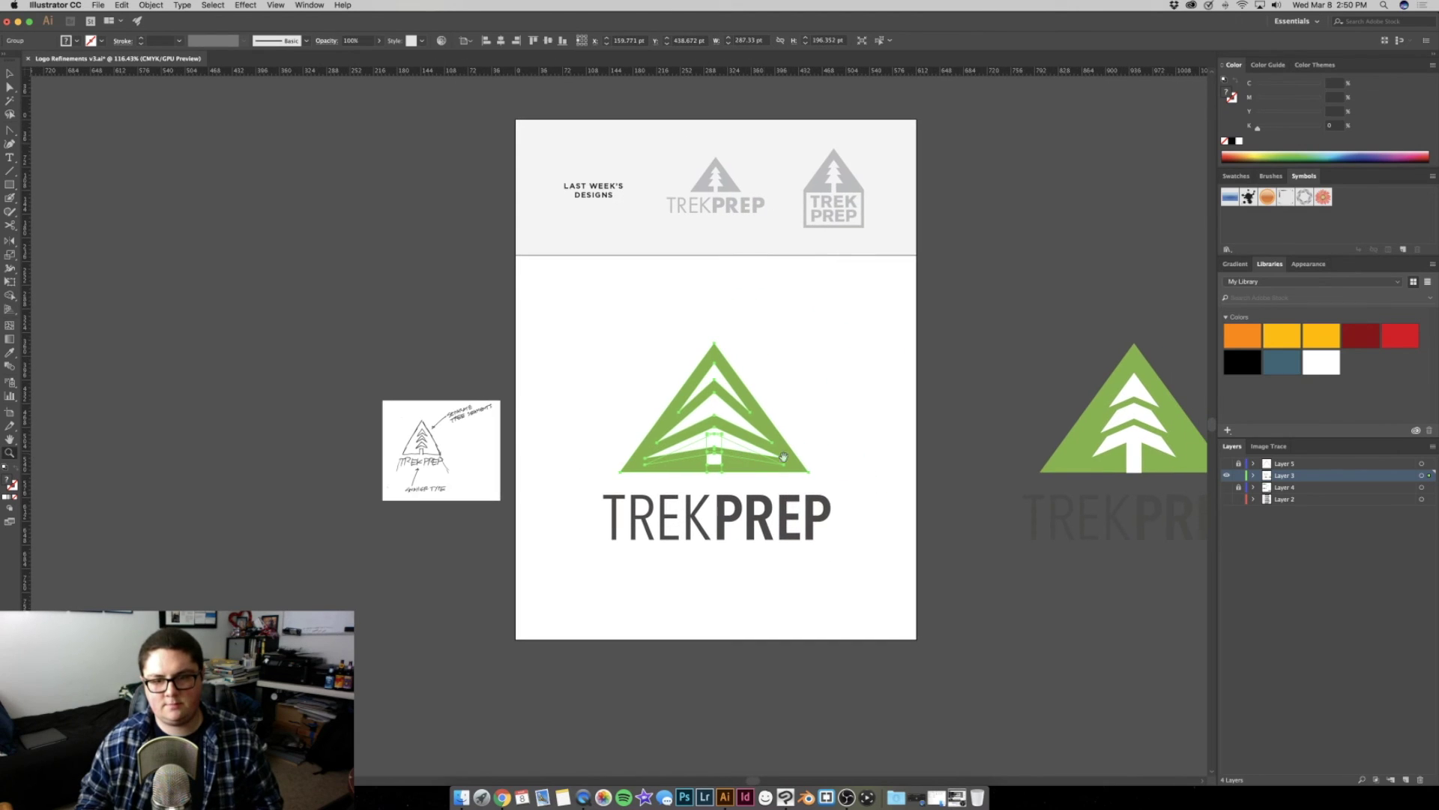
# Drag a spare copy of the tree icon below the artboard and cut the original
pyautogui.press('a')
pyautogui.press('v')
pyautogui.moveTo(731, 420); pyautogui.dragTo(734, 750)
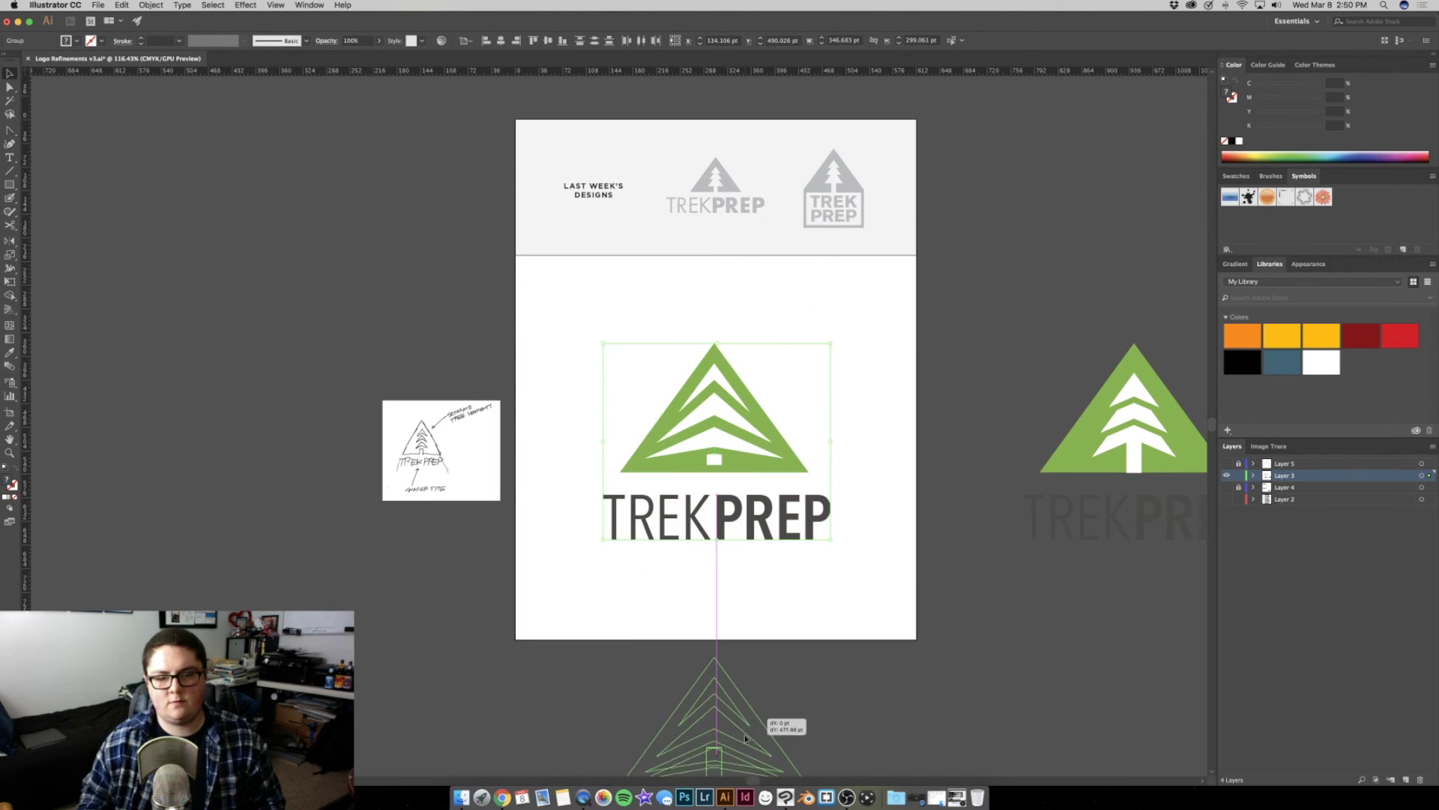
pyautogui.click(766, 577)
pyautogui.scroll(4, 779, 510)
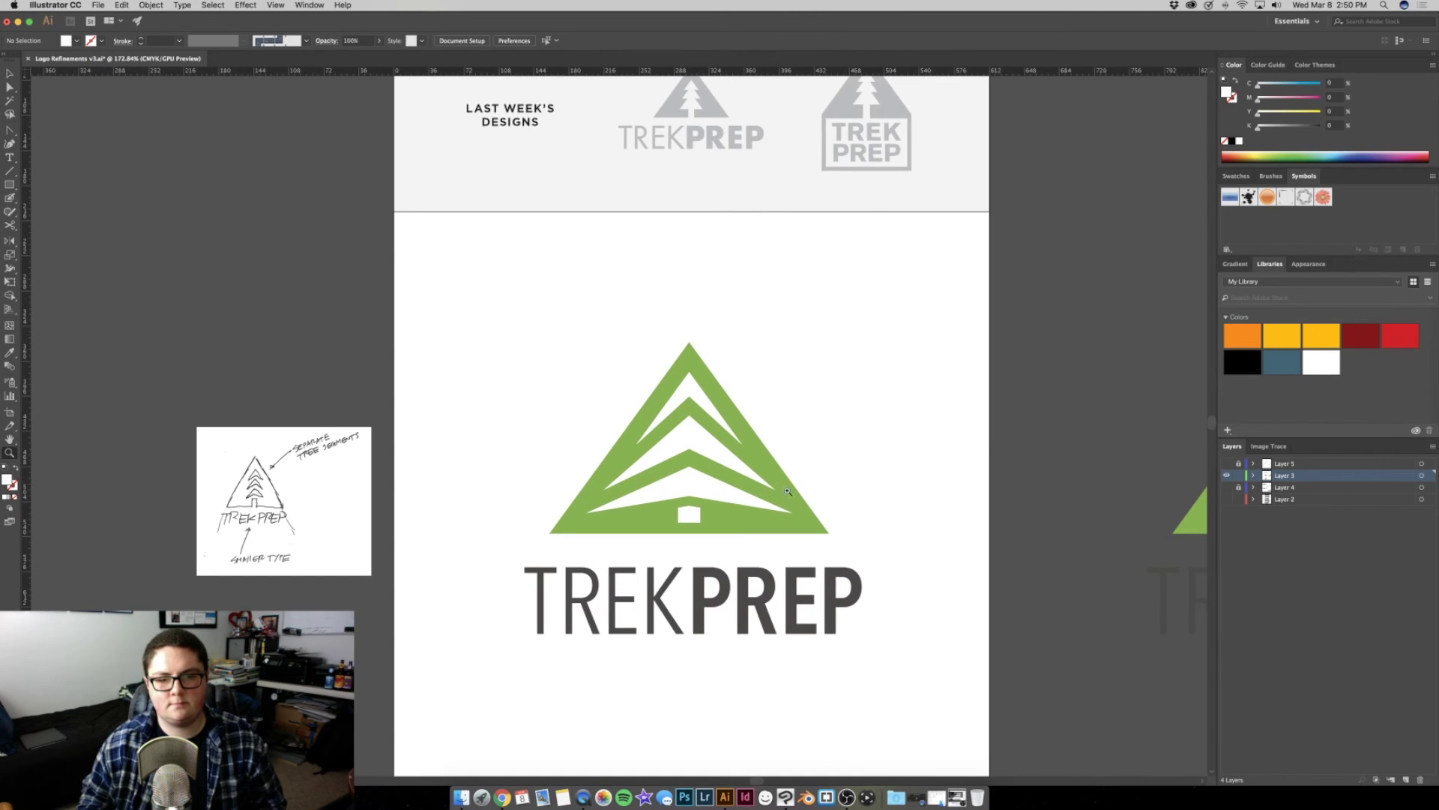
pyautogui.click(687, 517)
pyautogui.hotkey('ctrl', 'x')
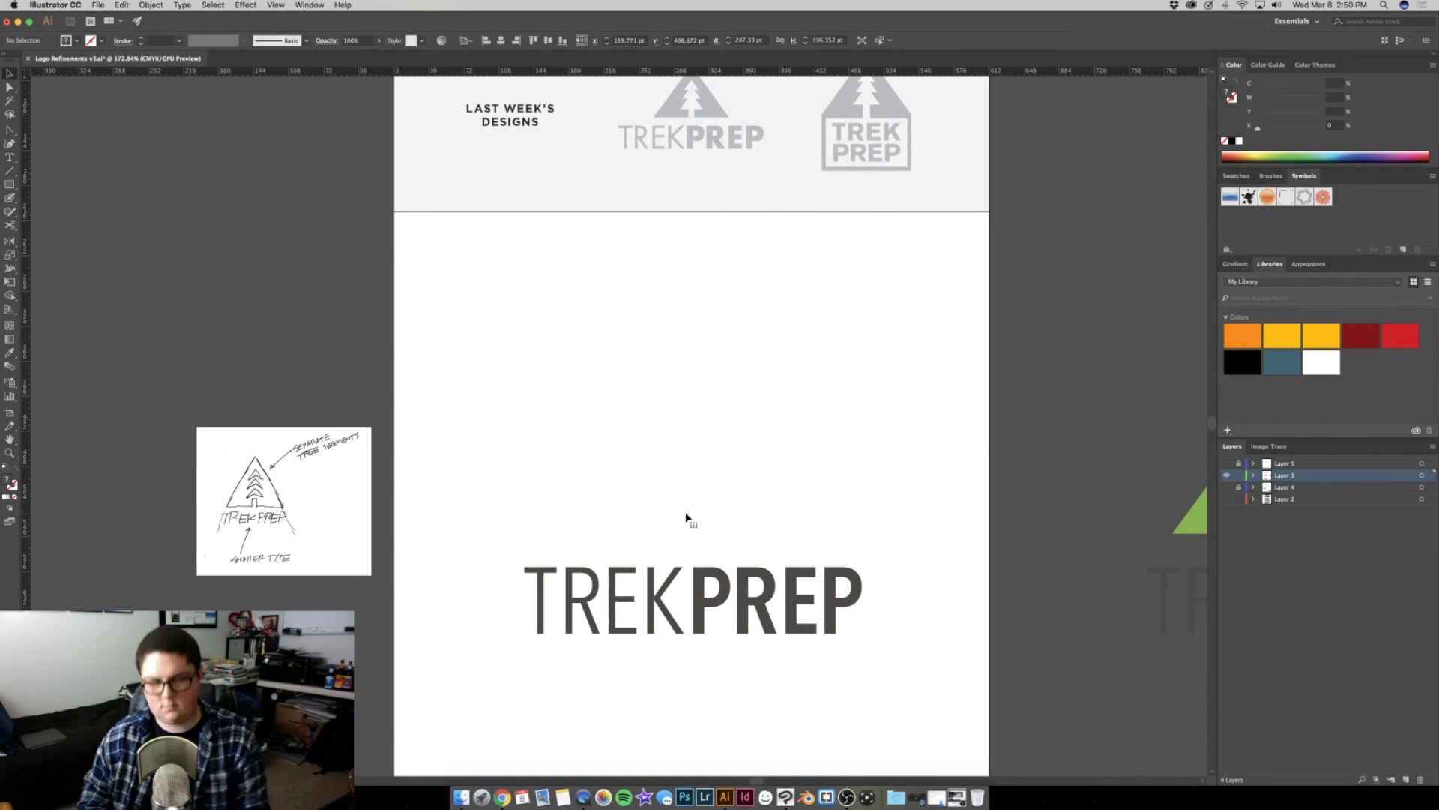
# Ungroup the tree and fill its white chevrons green
pyautogui.hotkey('ctrl', 'f')
pyautogui.click(659, 508)
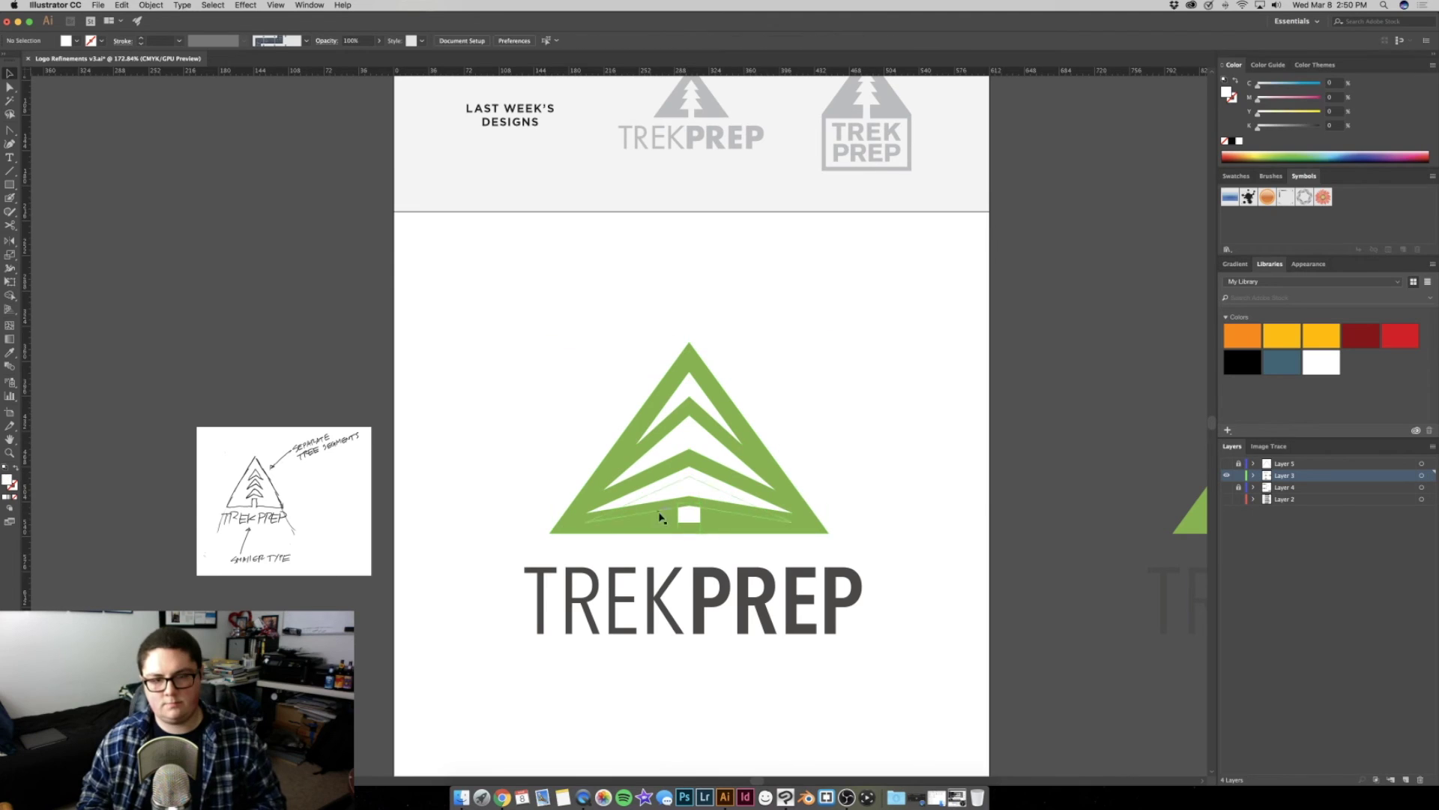
pyautogui.click(699, 458)
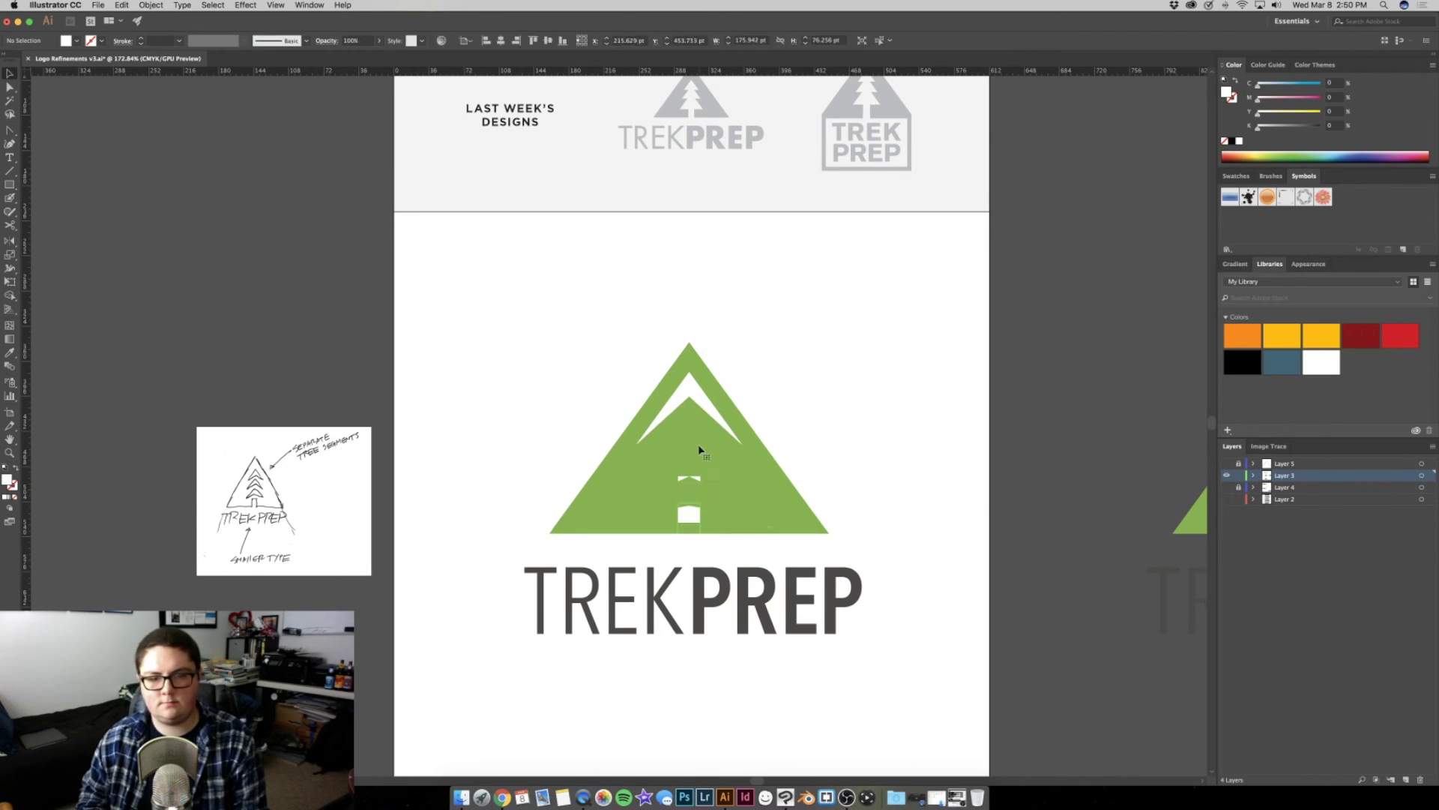
pyautogui.click(686, 502)
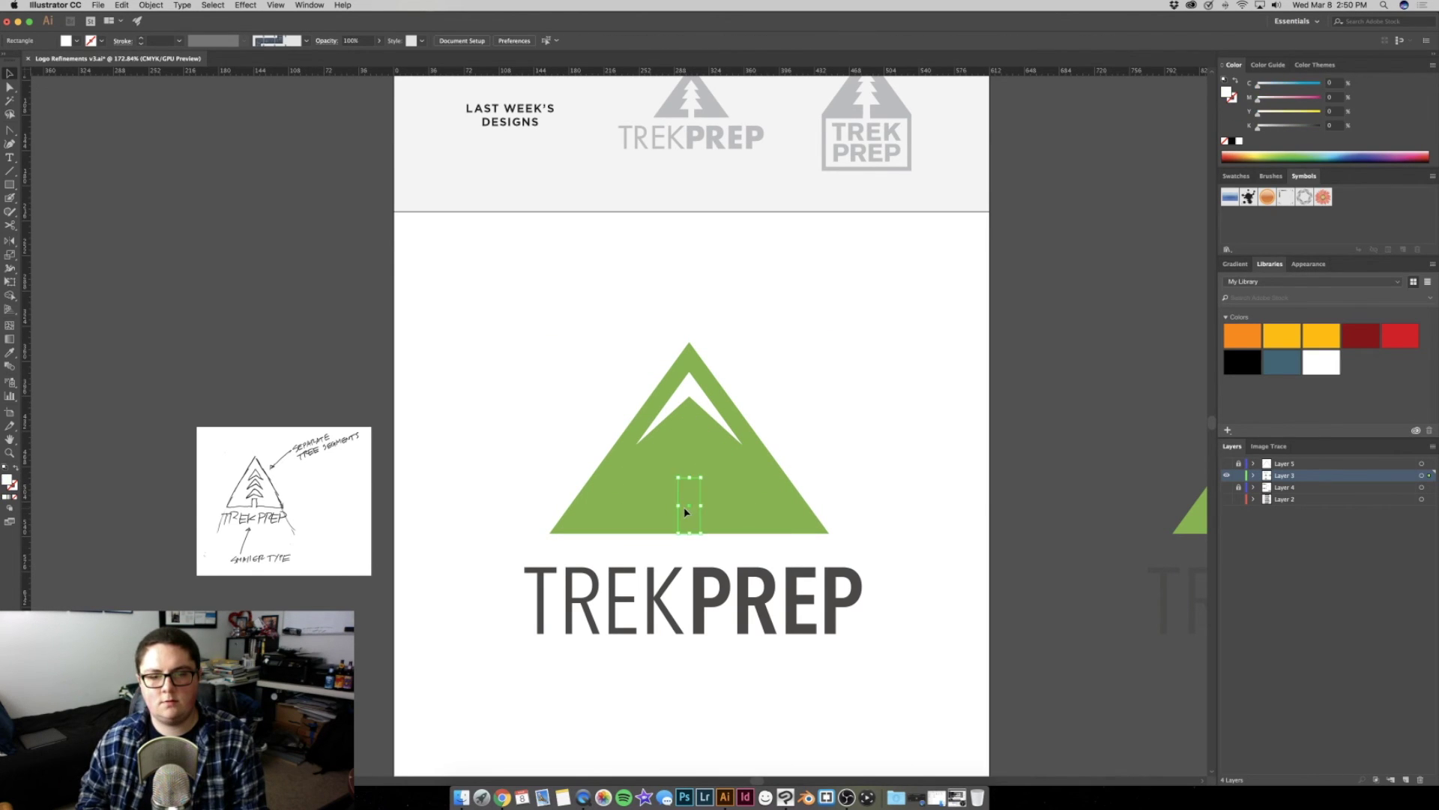
pyautogui.hotkey('ctrl', 'z')
pyautogui.click(686, 397)
# Zoom into the sketch and trace its outer triangle with the Pen tool
pyautogui.click(257, 483)
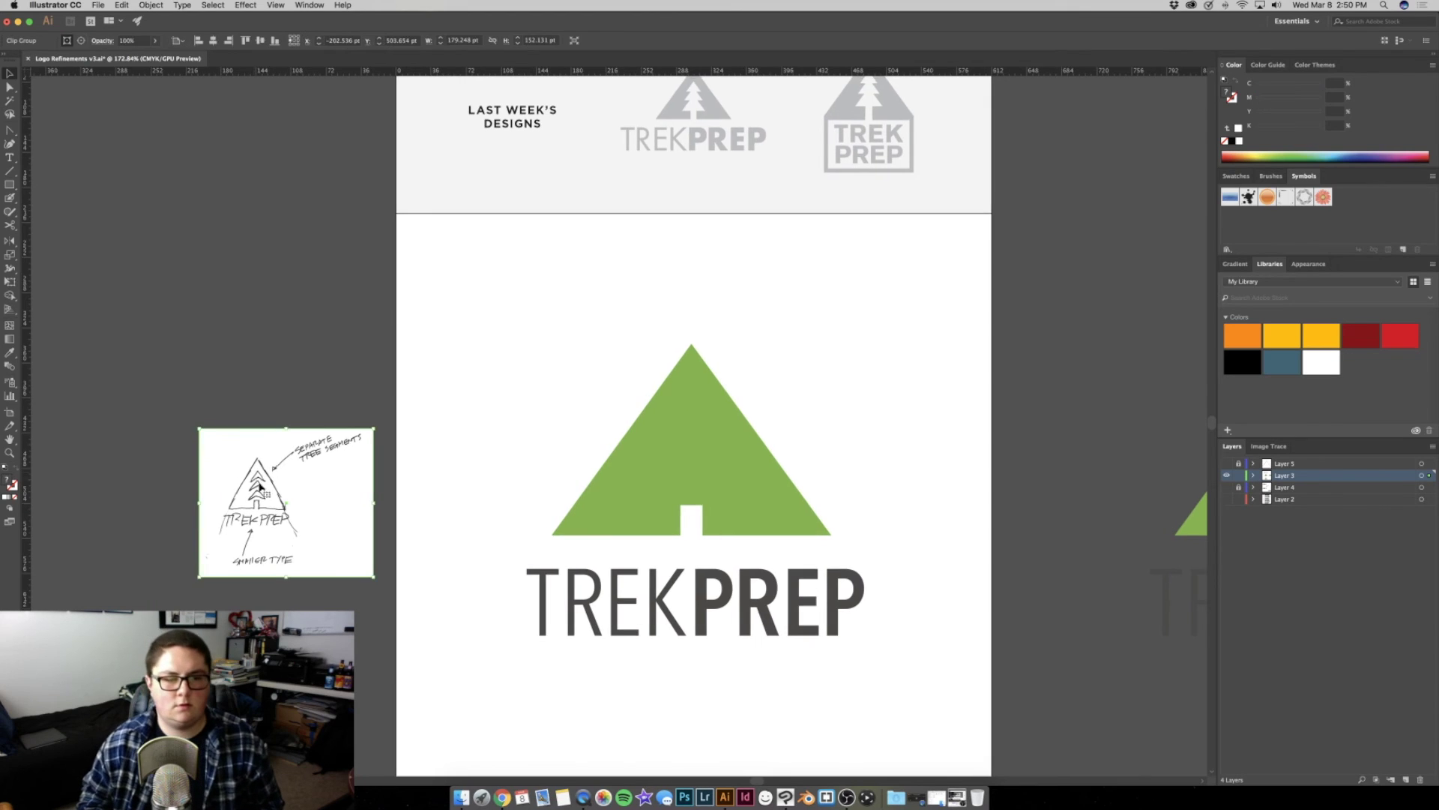
pyautogui.press('z')
pyautogui.moveTo(224, 491); pyautogui.dragTo(491, 365)
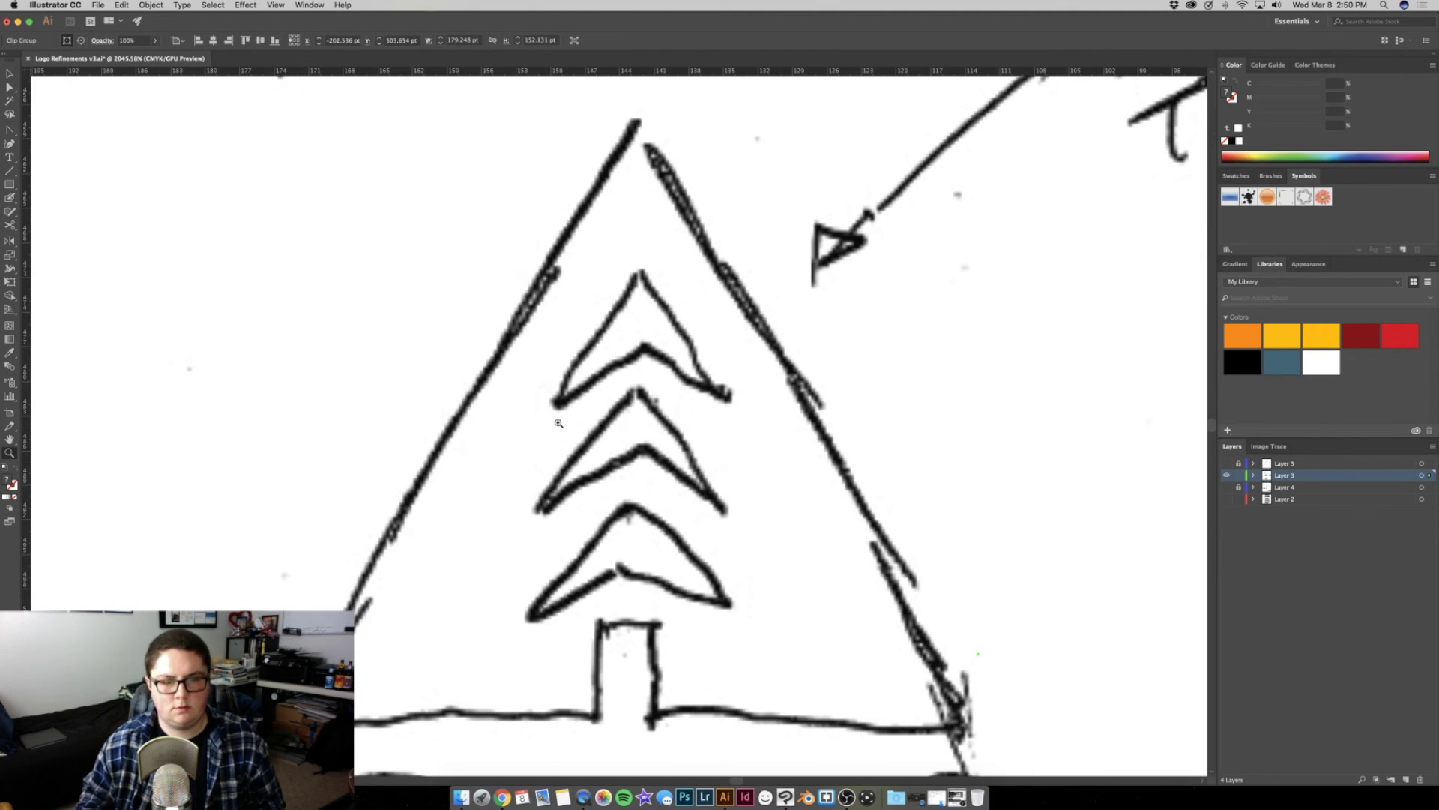
pyautogui.press('p')
pyautogui.click(299, 719)
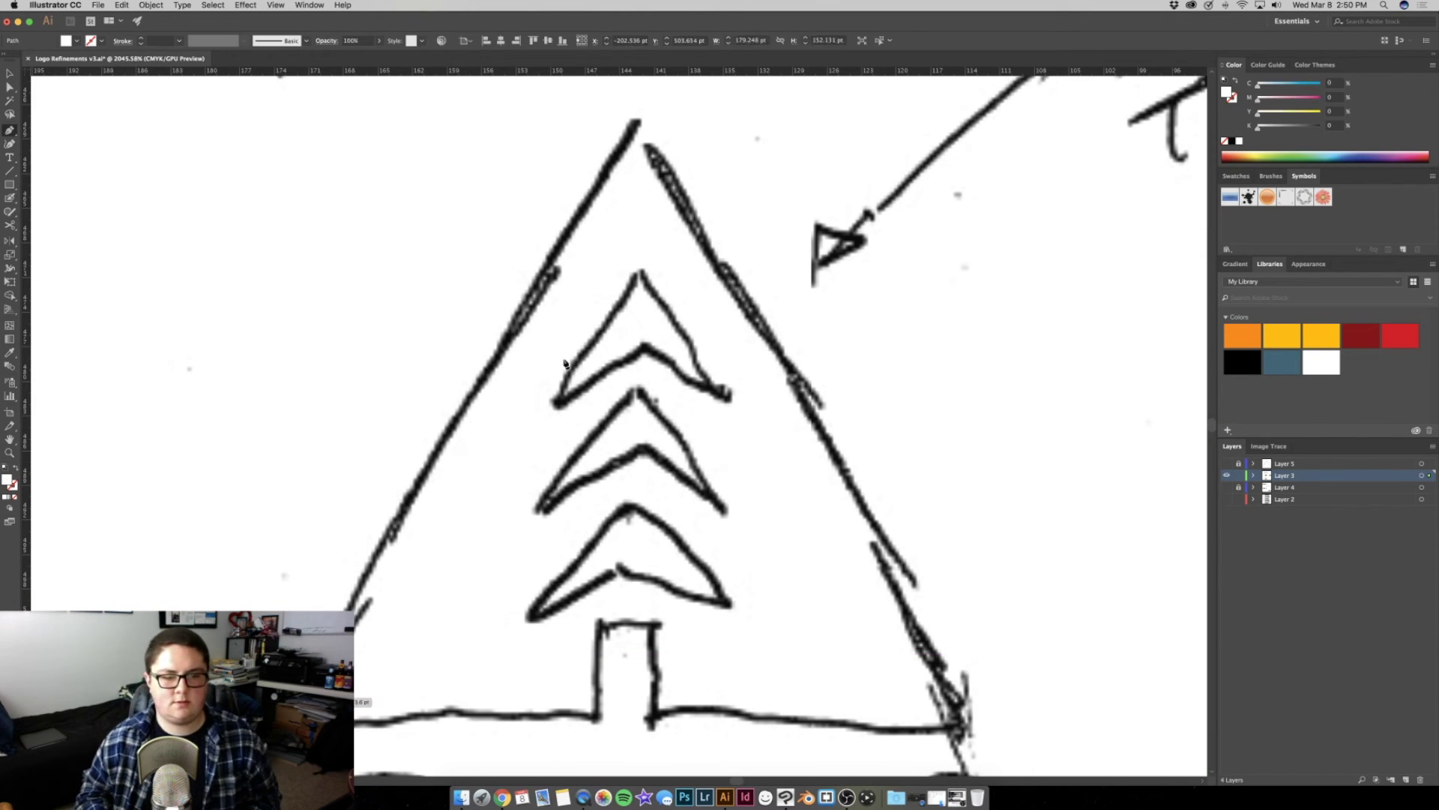
pyautogui.click(635, 122)
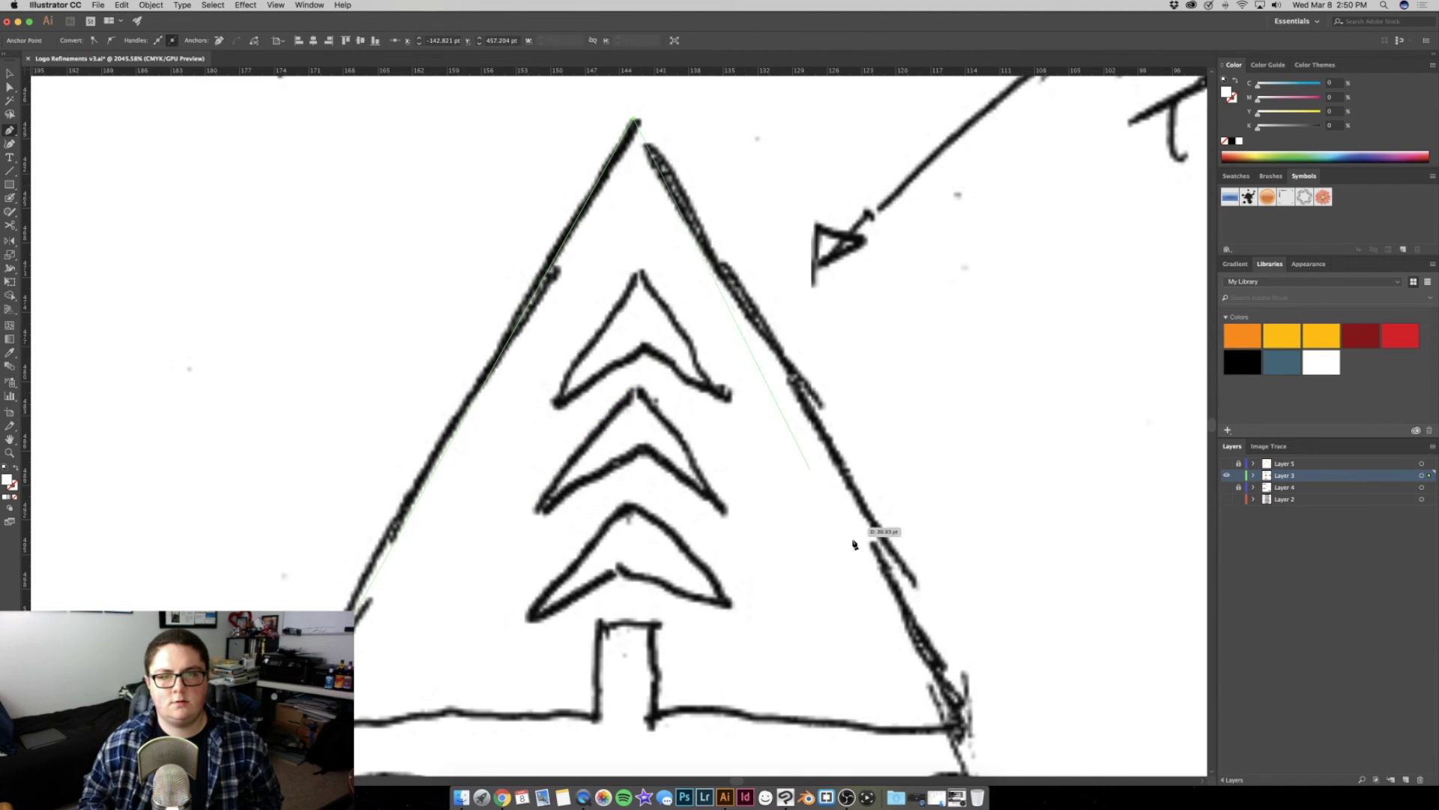
pyautogui.click(972, 728)
pyautogui.click(279, 725)
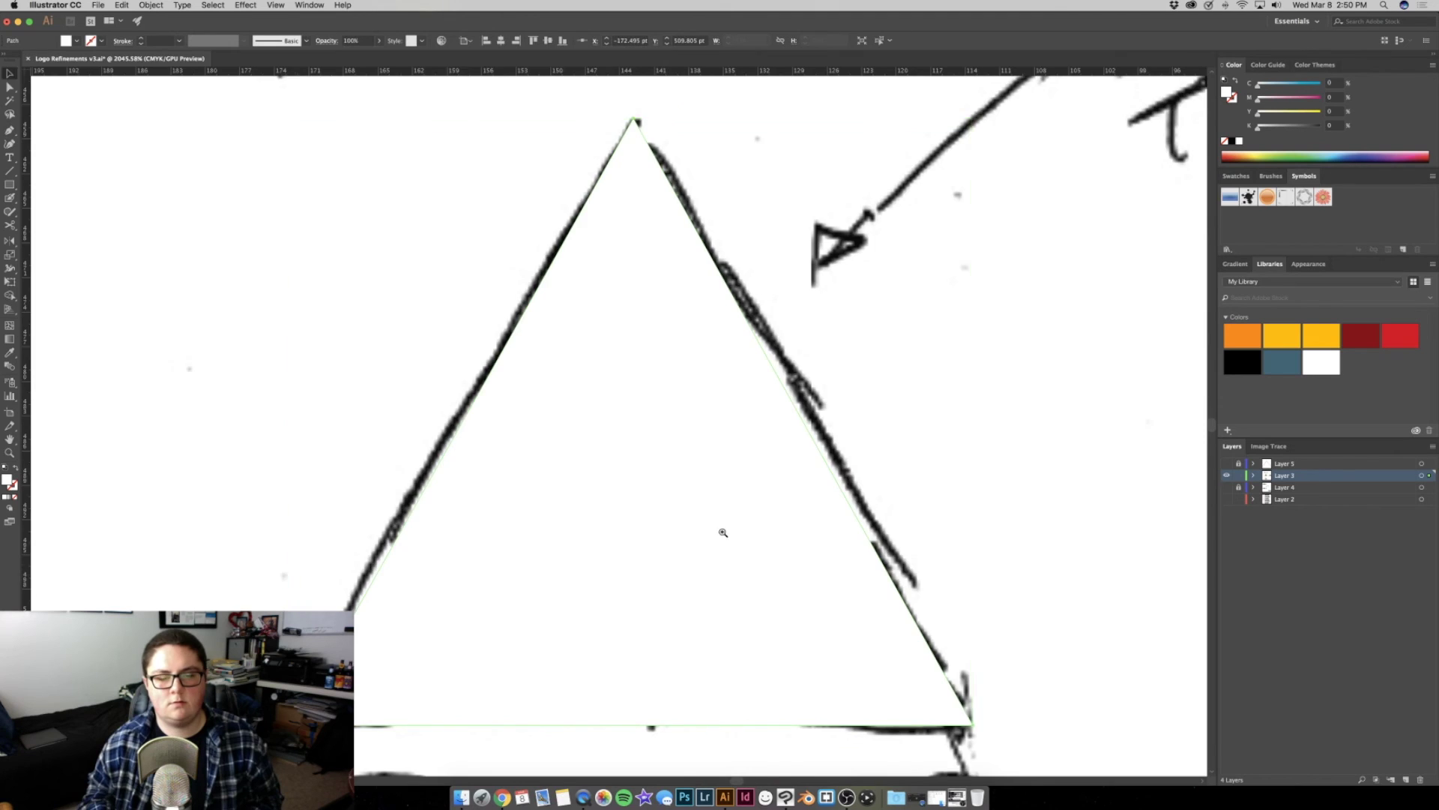
# Eyedrop the logo green onto the traced triangle and move it above the sketch
pyautogui.scroll(-10, 610, 491)
pyautogui.hscroll(5, 563, 514)
pyautogui.press('i')
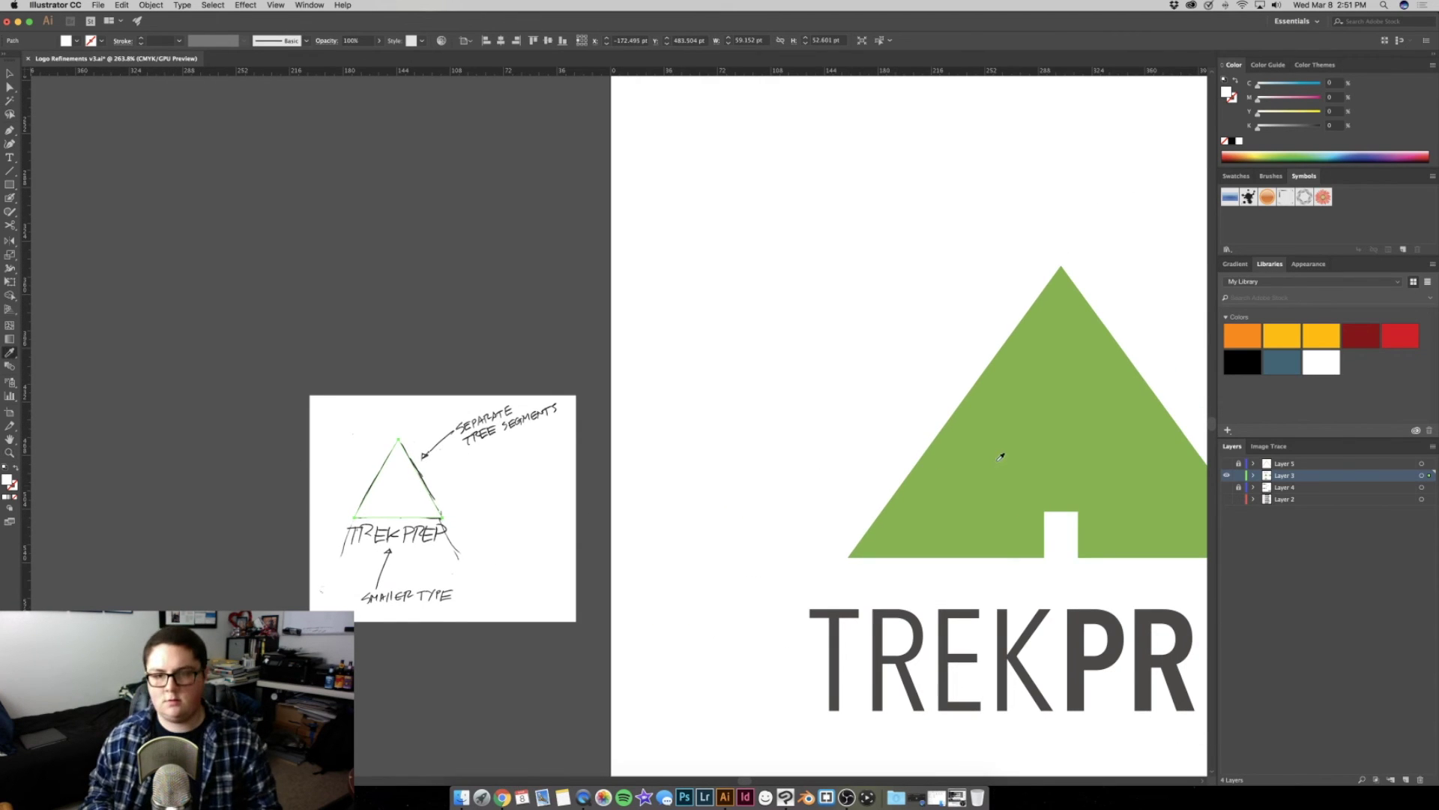
pyautogui.click(1002, 453)
pyautogui.press('v')
pyautogui.moveTo(388, 482); pyautogui.dragTo(389, 333)
pyautogui.scroll(3, 384, 425)
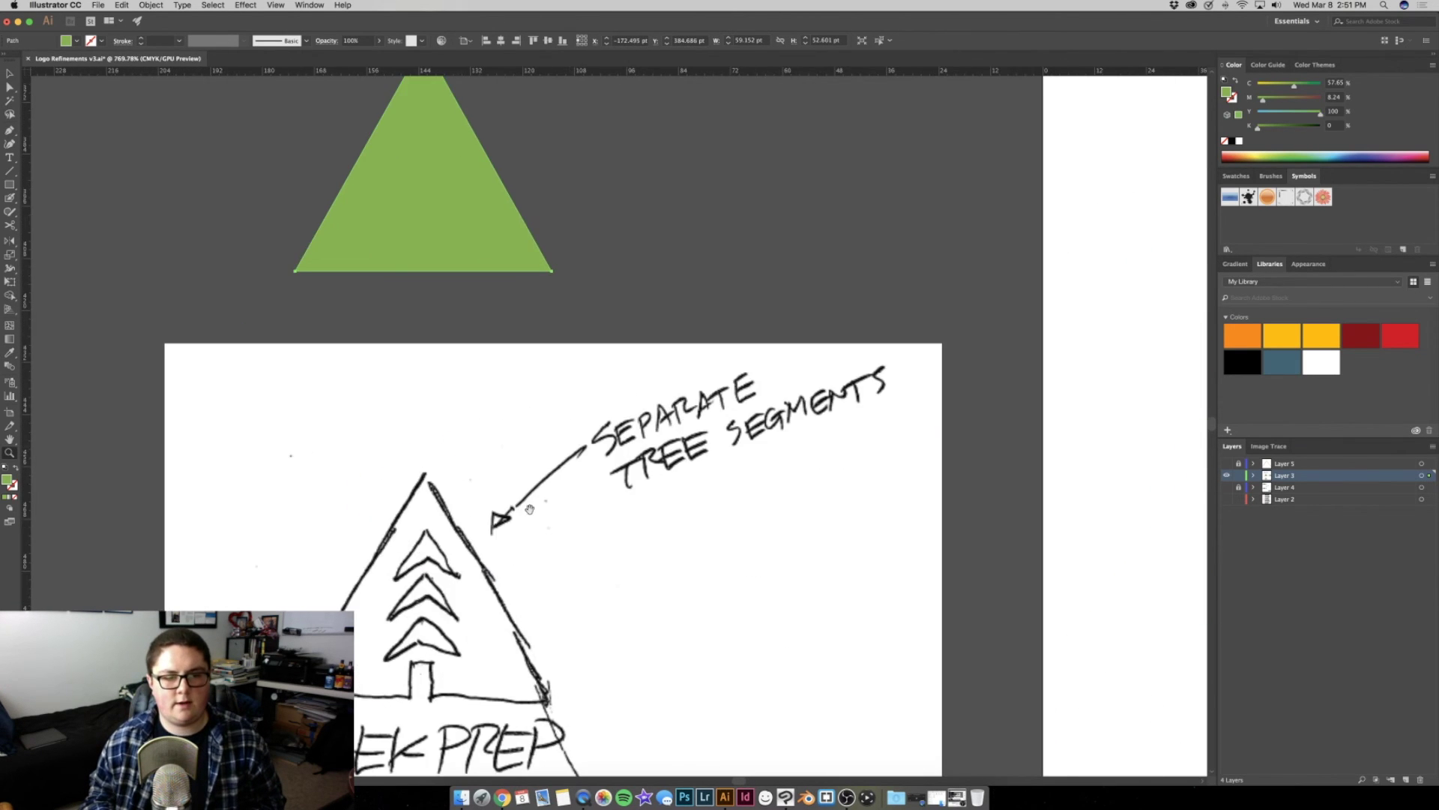
# Trace the left half of the sketch's top chevron with the Pen tool
pyautogui.scroll(3, 390, 375)
pyautogui.scroll(3, 395, 315)
pyautogui.hscroll(-3, 402, 257)
pyautogui.hscroll(-3, 402, 258)
pyautogui.click(165, 250)
pyautogui.press('p')
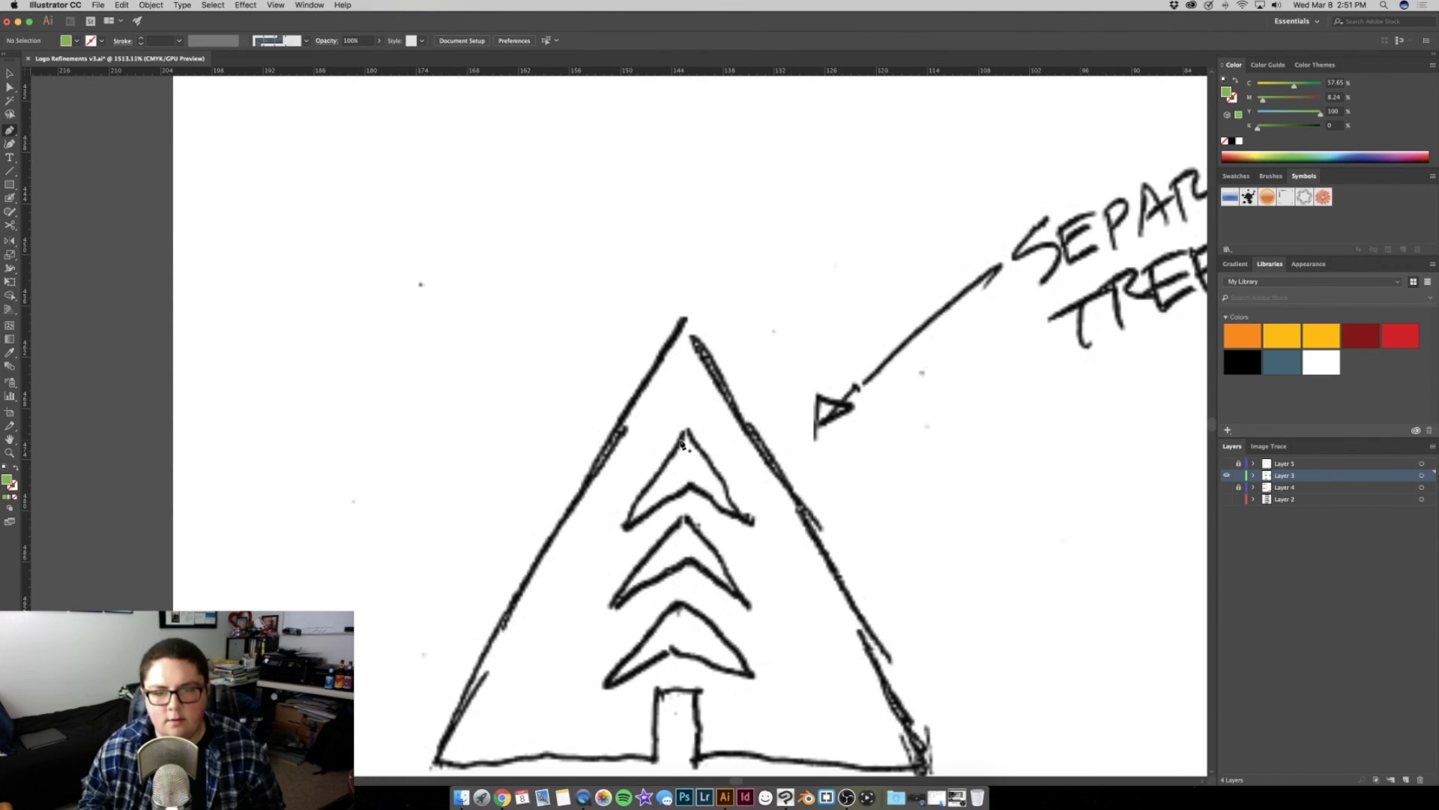
pyautogui.click(682, 433)
pyautogui.moveTo(623, 527)
pyautogui.mouseDown()
pyautogui.moveTo(686, 493)
pyautogui.moveTo(718, 519)
pyautogui.mouseUp()
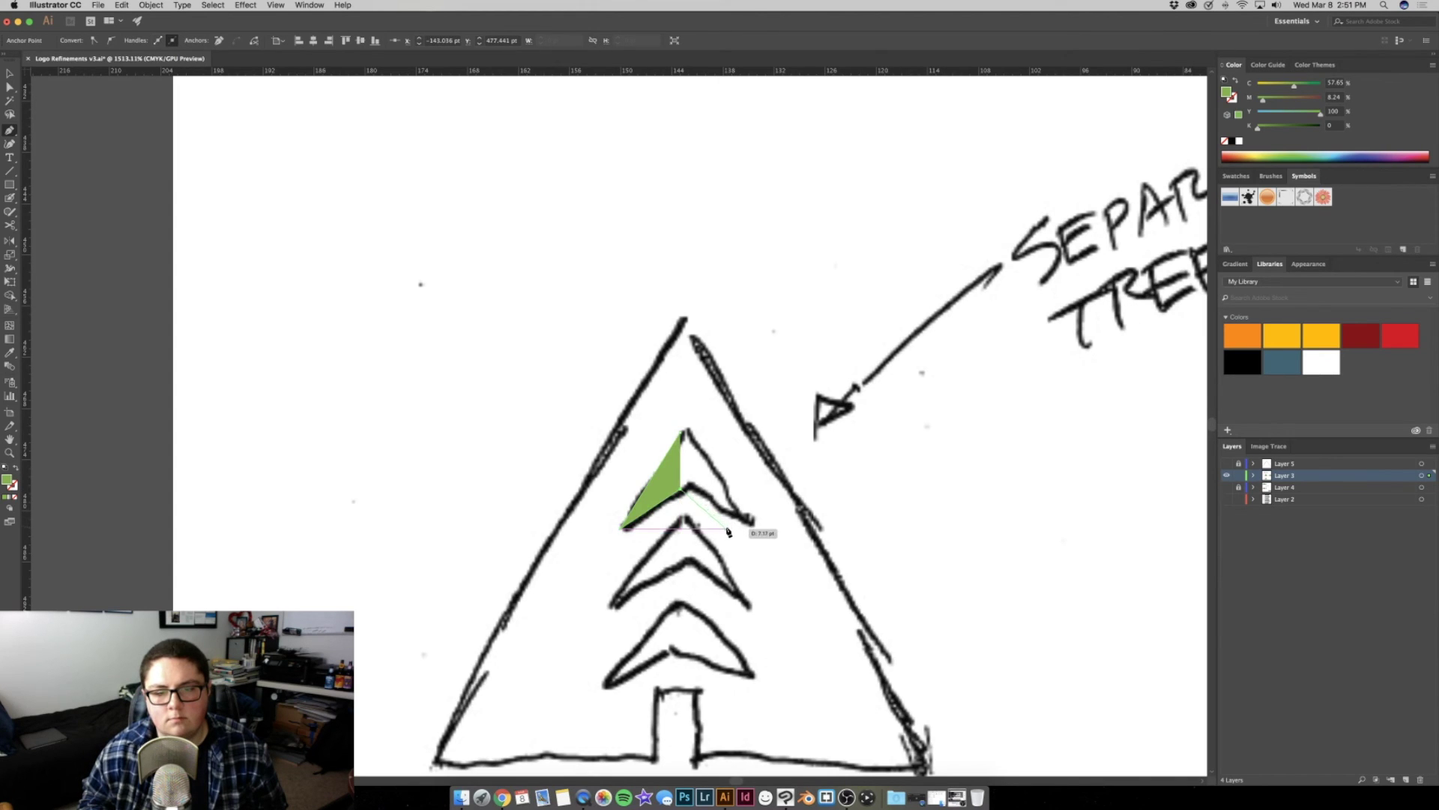
pyautogui.click(727, 530)
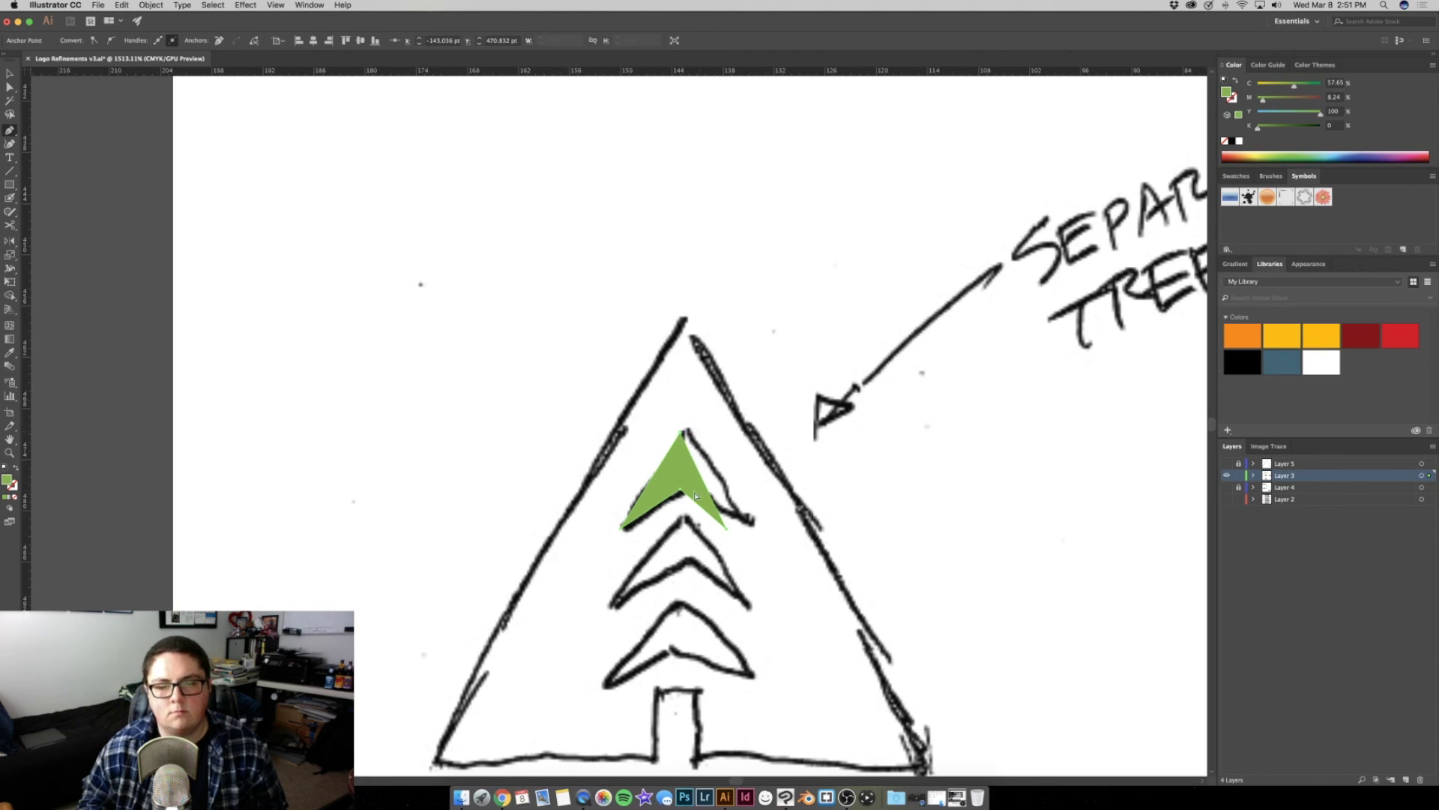
pyautogui.hotkey('ctrl', 'z')
pyautogui.press('v')
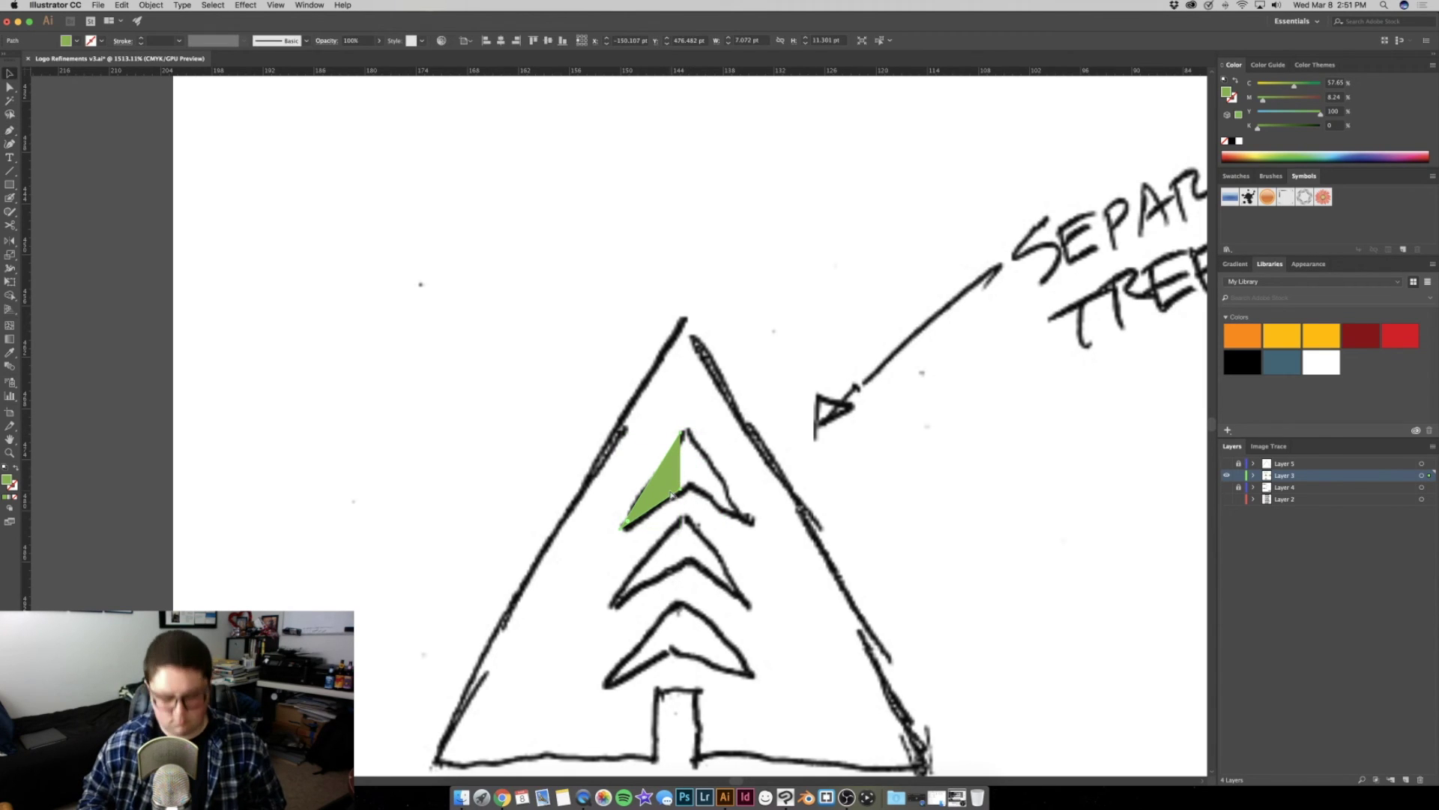
# Copy the half-chevron down to the other chevrons and move all three onto the triangle
pyautogui.moveTo(673, 470); pyautogui.dragTo(680, 634)
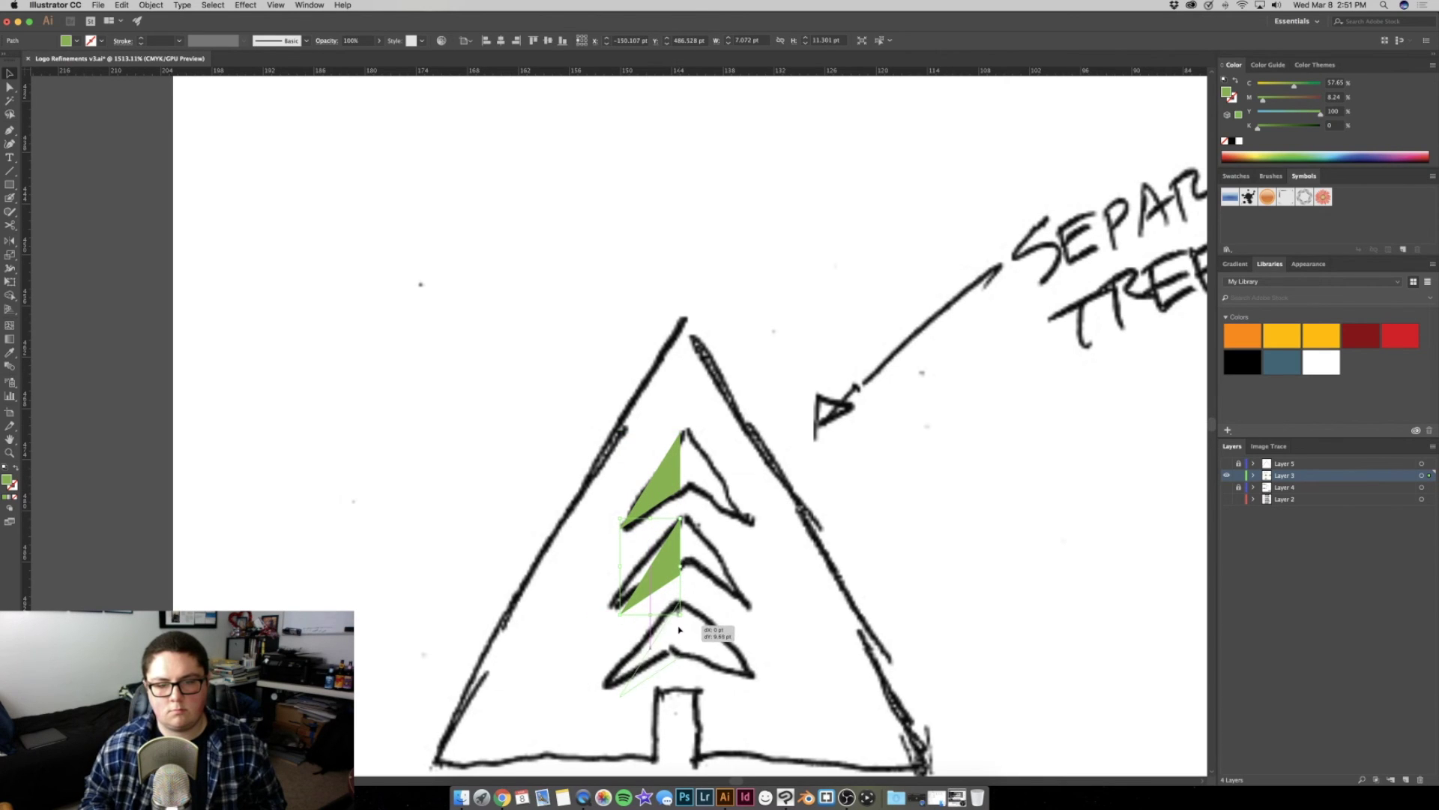
pyautogui.moveTo(697, 622); pyautogui.dragTo(581, 622)
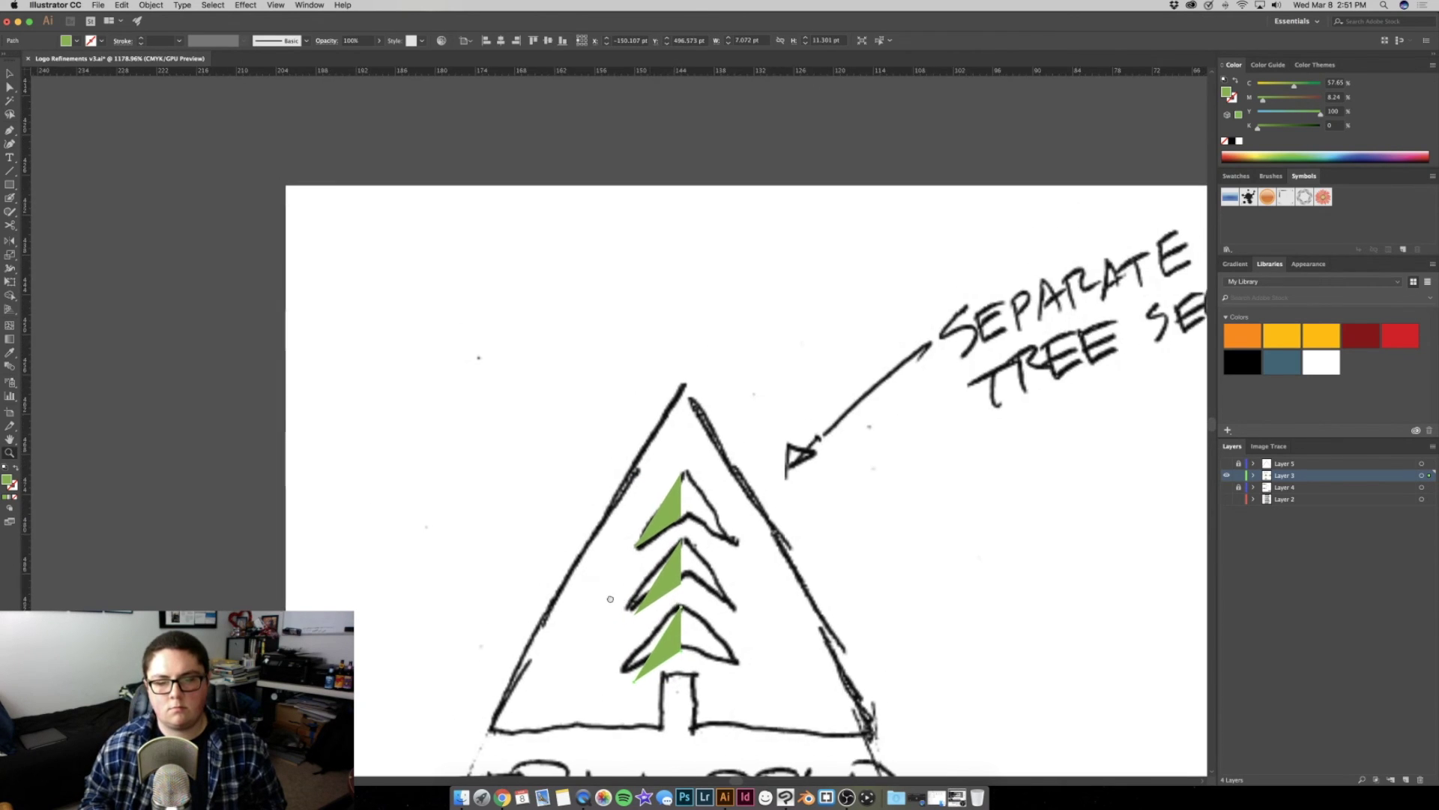
pyautogui.keyDown('shift'); pyautogui.click(581, 584); pyautogui.keyUp('shift')
pyautogui.keyDown('shift'); pyautogui.click(578, 494); pyautogui.keyUp('shift')
pyautogui.moveTo(578, 495); pyautogui.dragTo(740, 479)
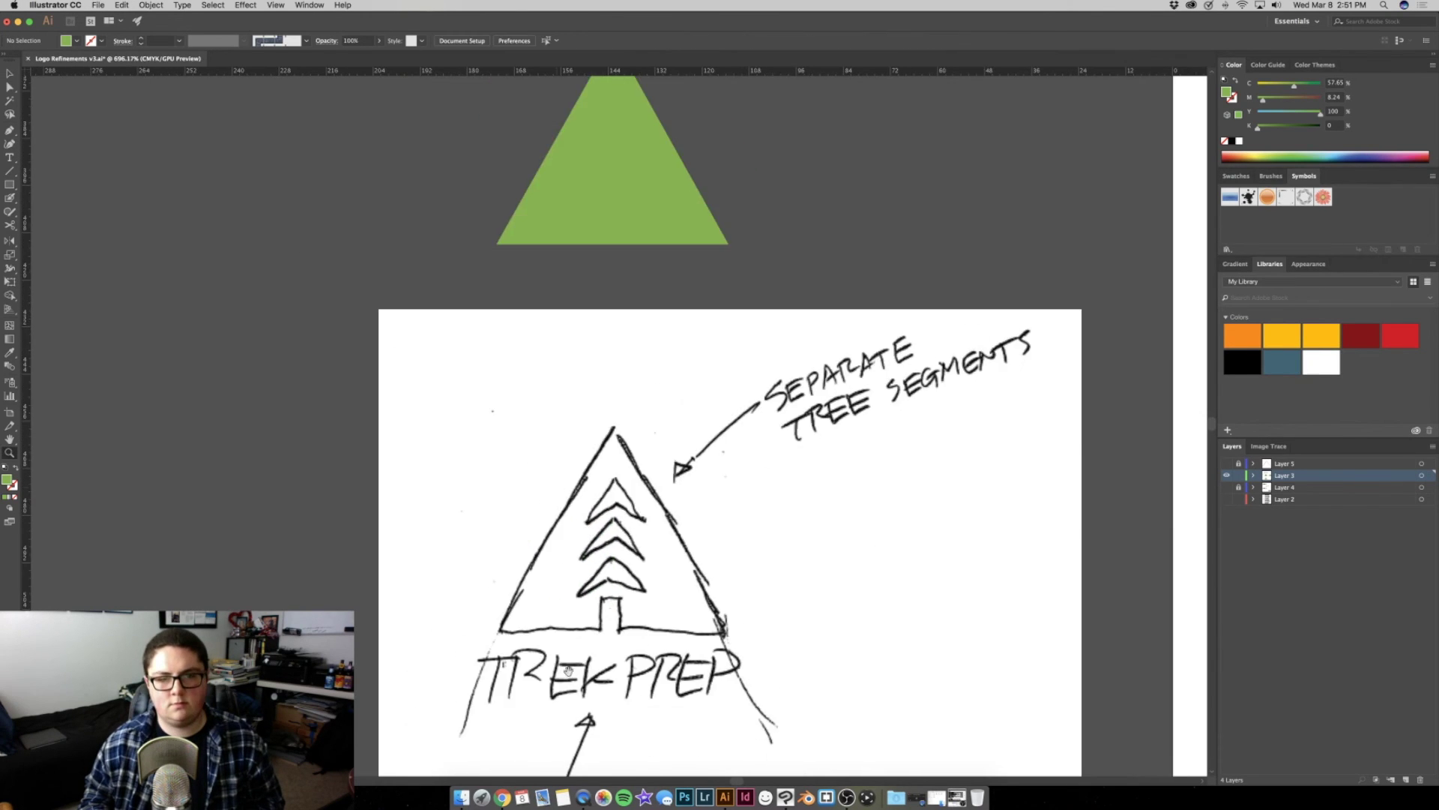
# Move the three half-segments beside the triangle and make them white
pyautogui.moveTo(673, 381)
pyautogui.mouseDown()
pyautogui.moveTo(954, 320)
pyautogui.moveTo(642, 412)
pyautogui.mouseUp()
pyautogui.press('i')
pyautogui.click(935, 380)
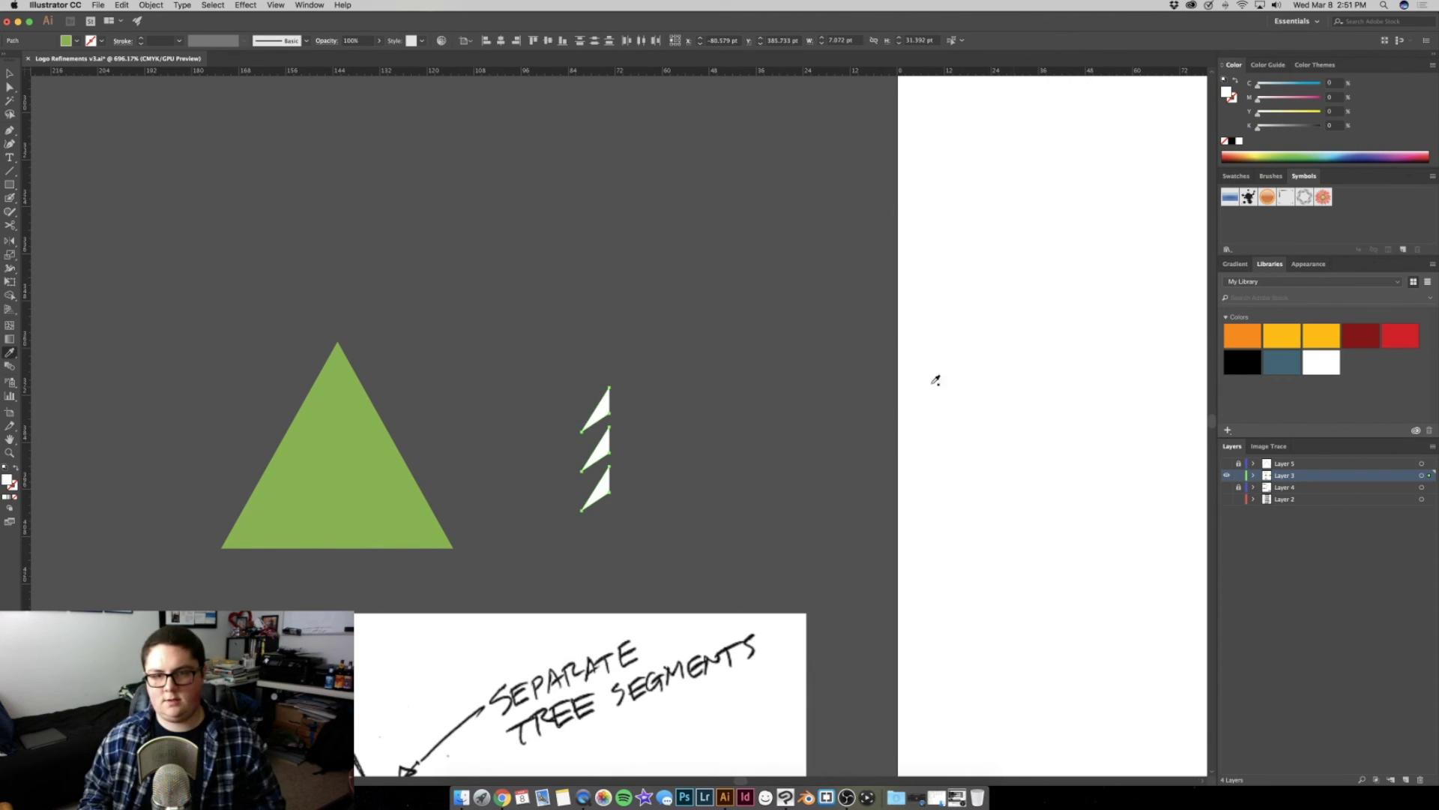
pyautogui.press('v')
pyautogui.scroll(2, 649, 373)
pyautogui.click(662, 502)
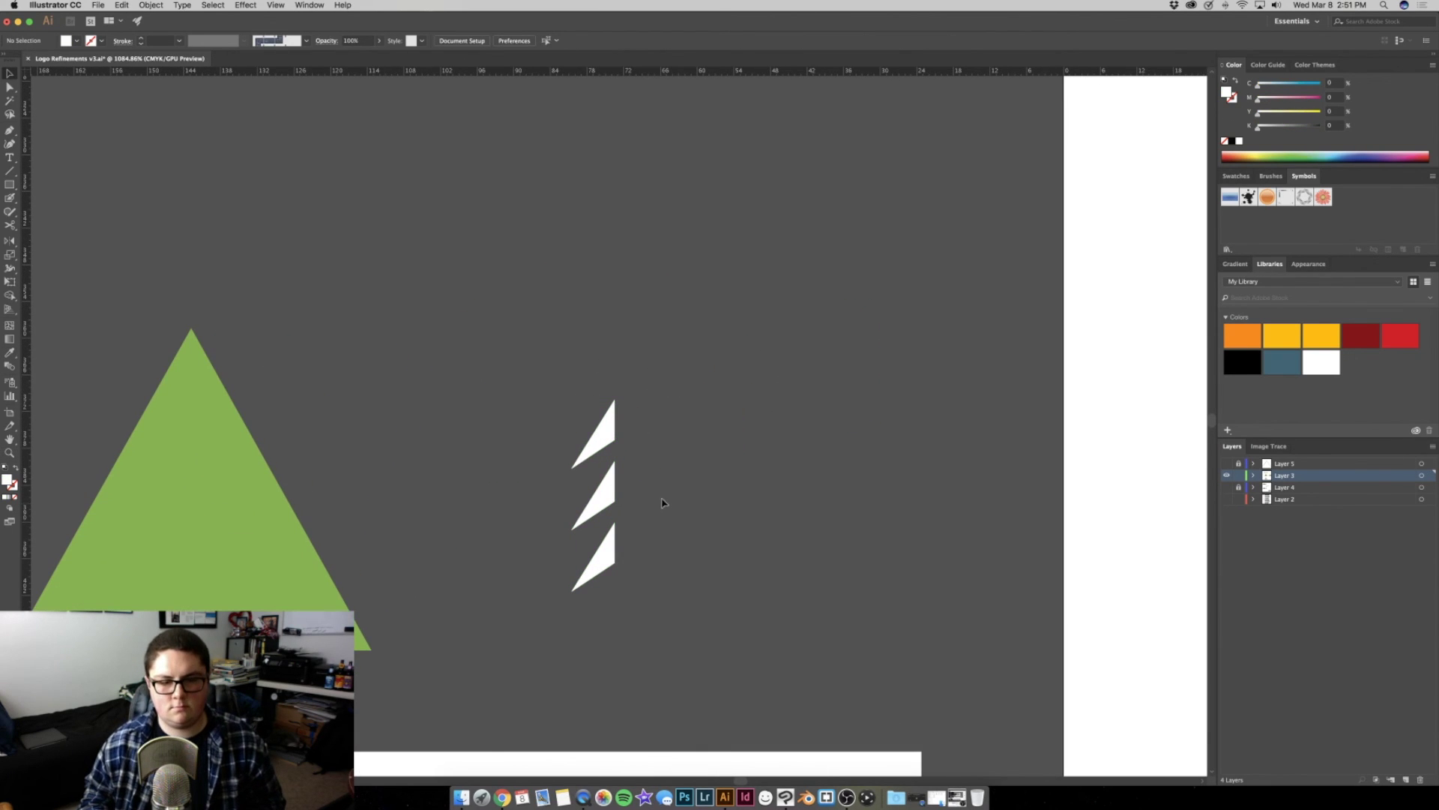
# Reflect copies of the three halves and shift them right to form full chevrons
pyautogui.moveTo(569, 586); pyautogui.dragTo(570, 585)
pyautogui.click(634, 579)
pyautogui.moveTo(573, 420); pyautogui.dragTo(574, 420)
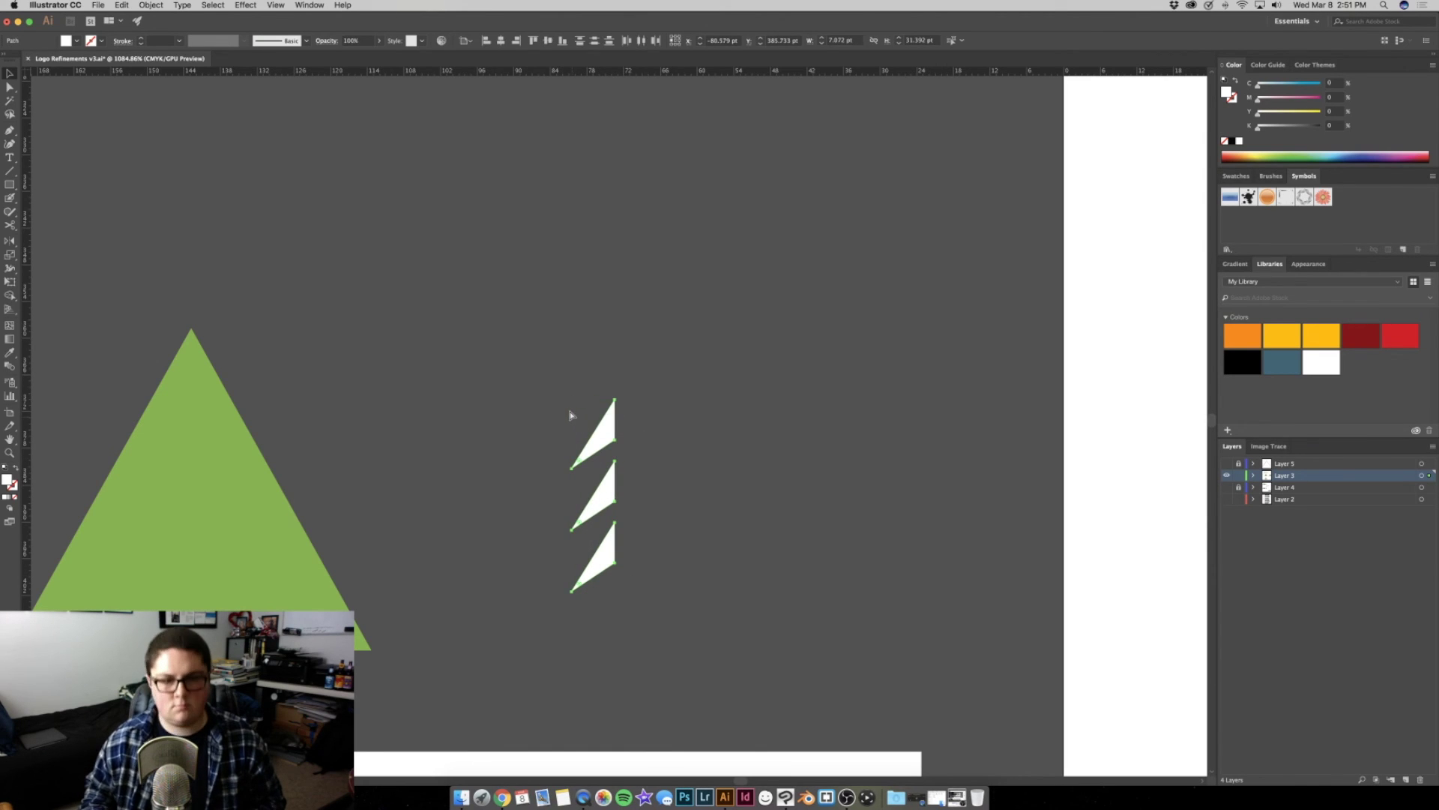
pyautogui.click(150, 4)
pyautogui.moveTo(164, 18)
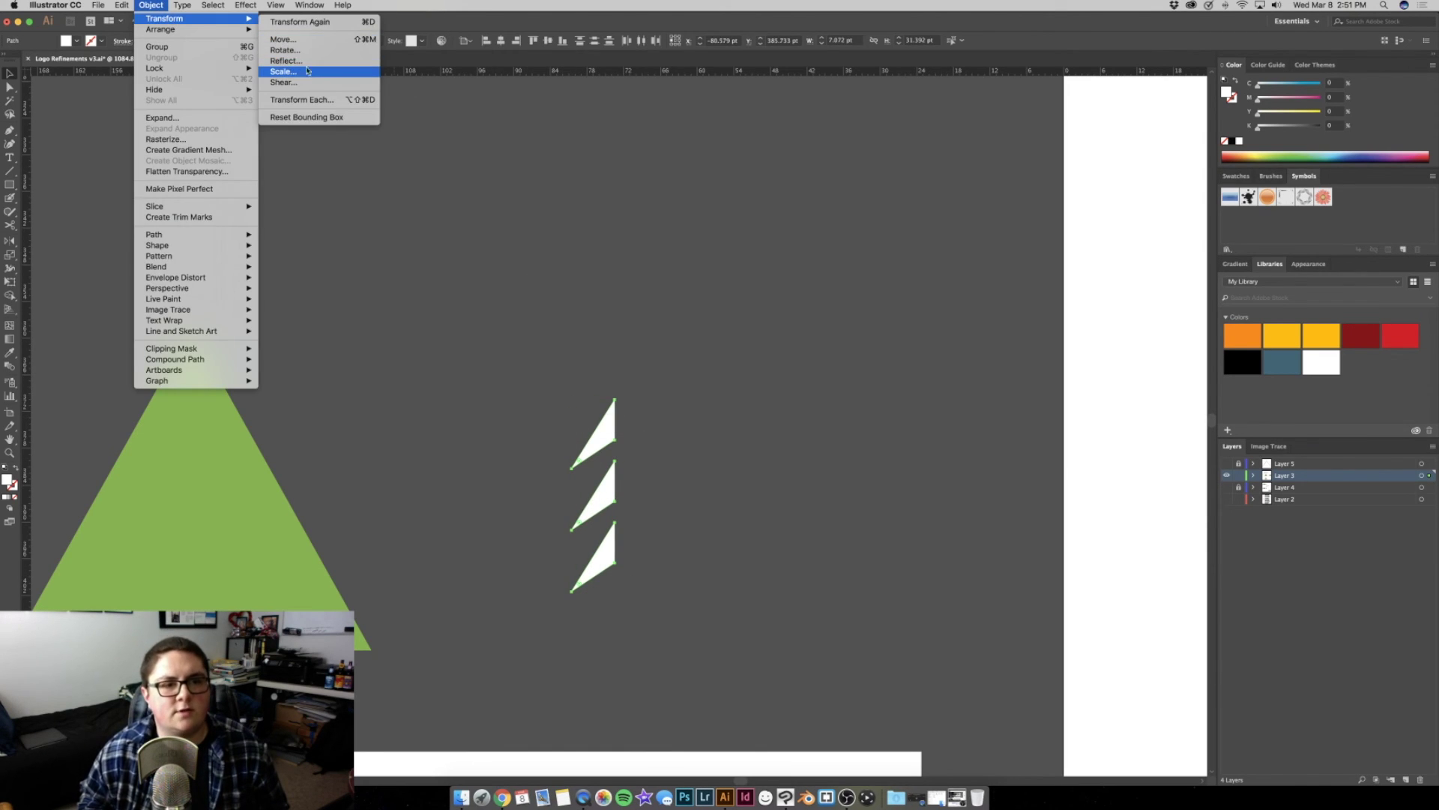
pyautogui.click(322, 61)
pyautogui.click(747, 514)
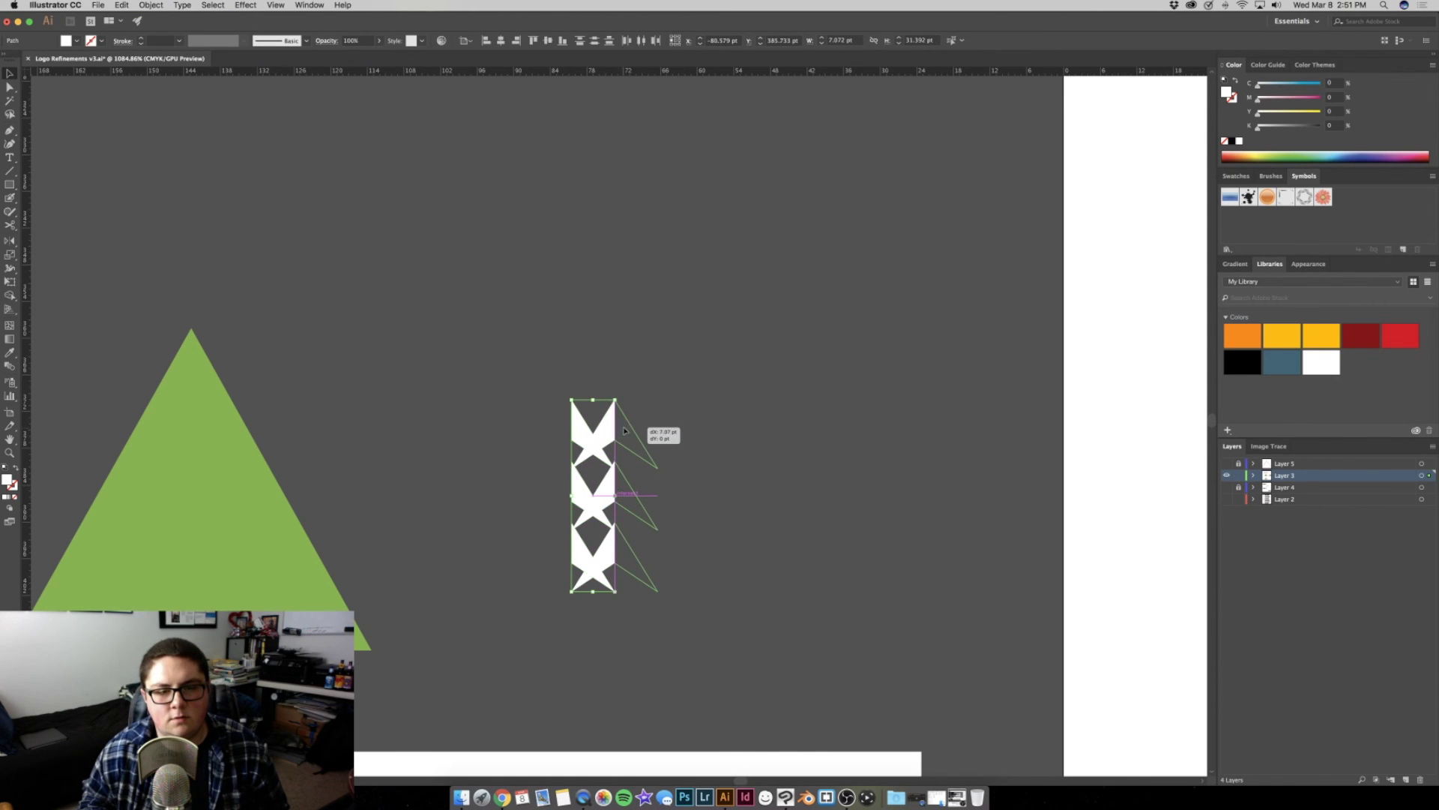
pyautogui.moveTo(586, 432); pyautogui.dragTo(627, 433)
pyautogui.click(608, 408)
pyautogui.rightClick(566, 395)
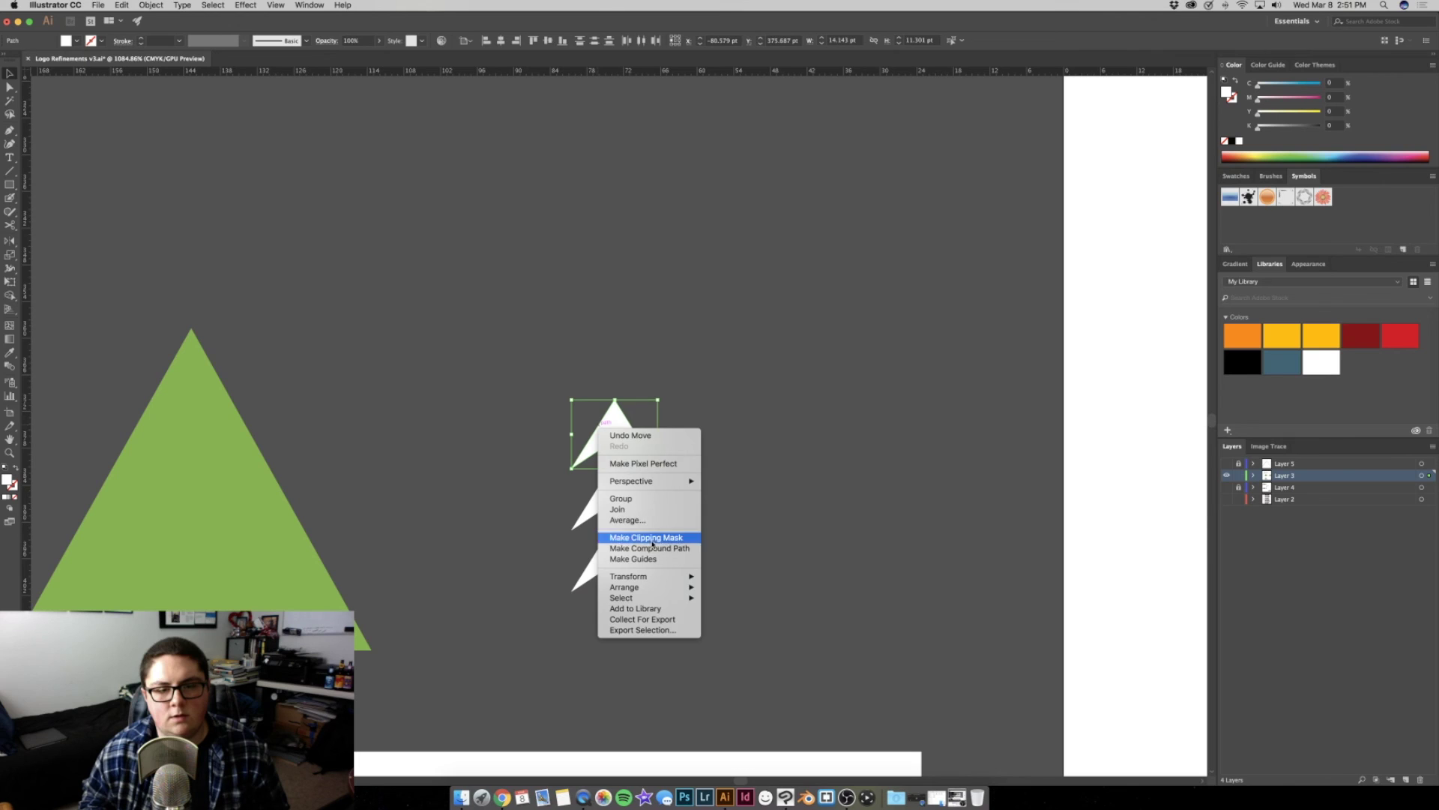
# Join the two halves of the top, middle and bottom chevrons
pyautogui.click(521, 489)
pyautogui.rightClick(605, 494)
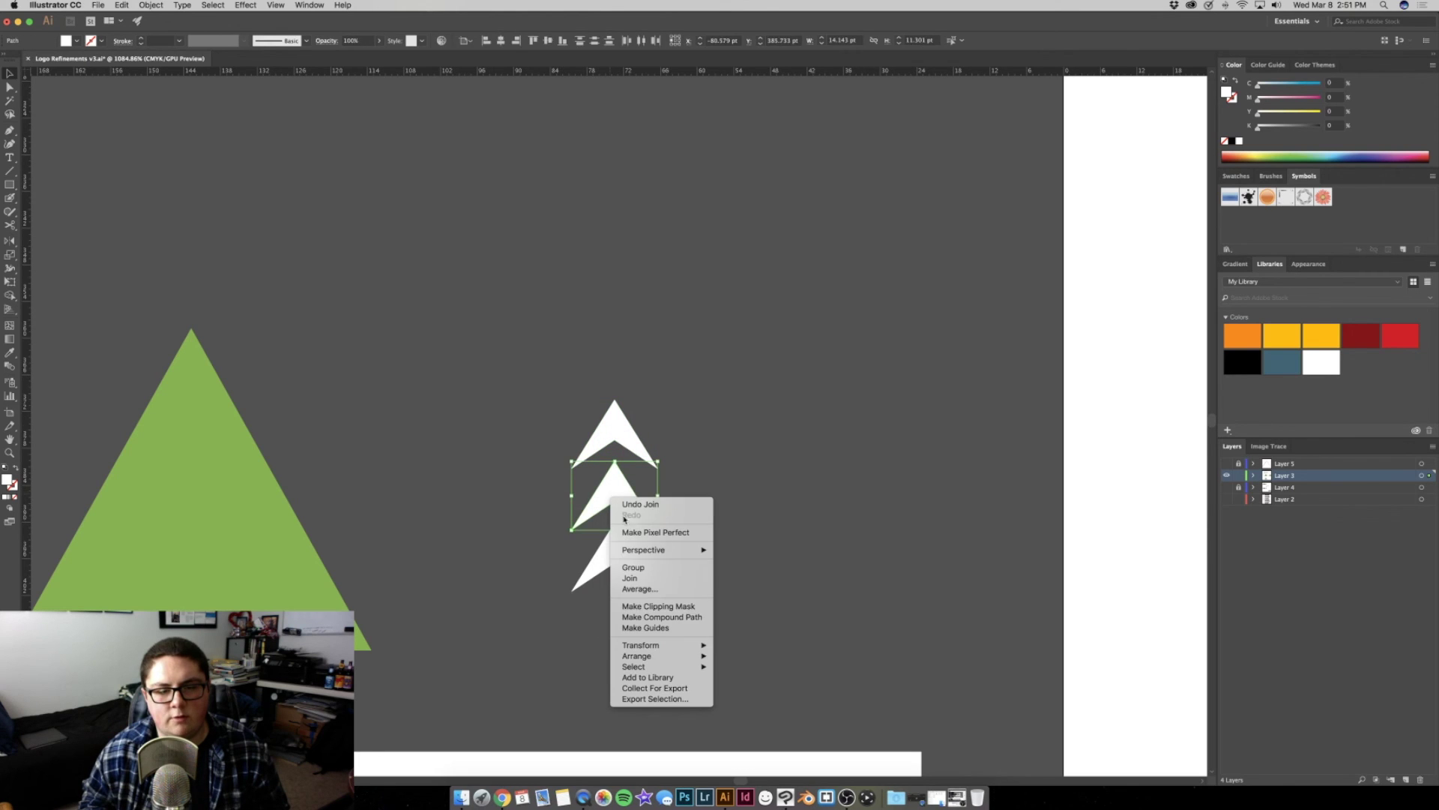
pyautogui.click(499, 555)
pyautogui.click(614, 566)
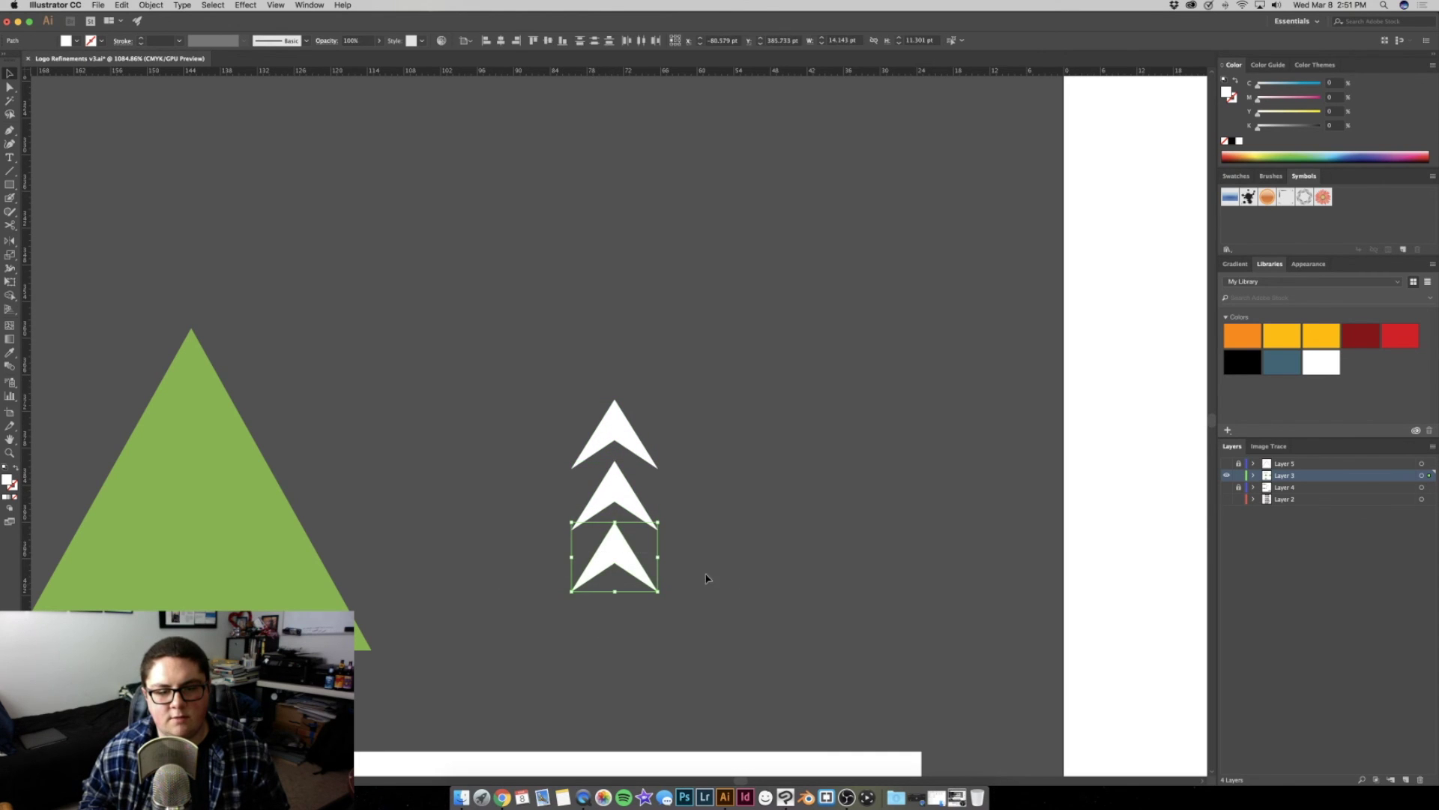
pyautogui.rightClick(609, 551)
pyautogui.click(622, 634)
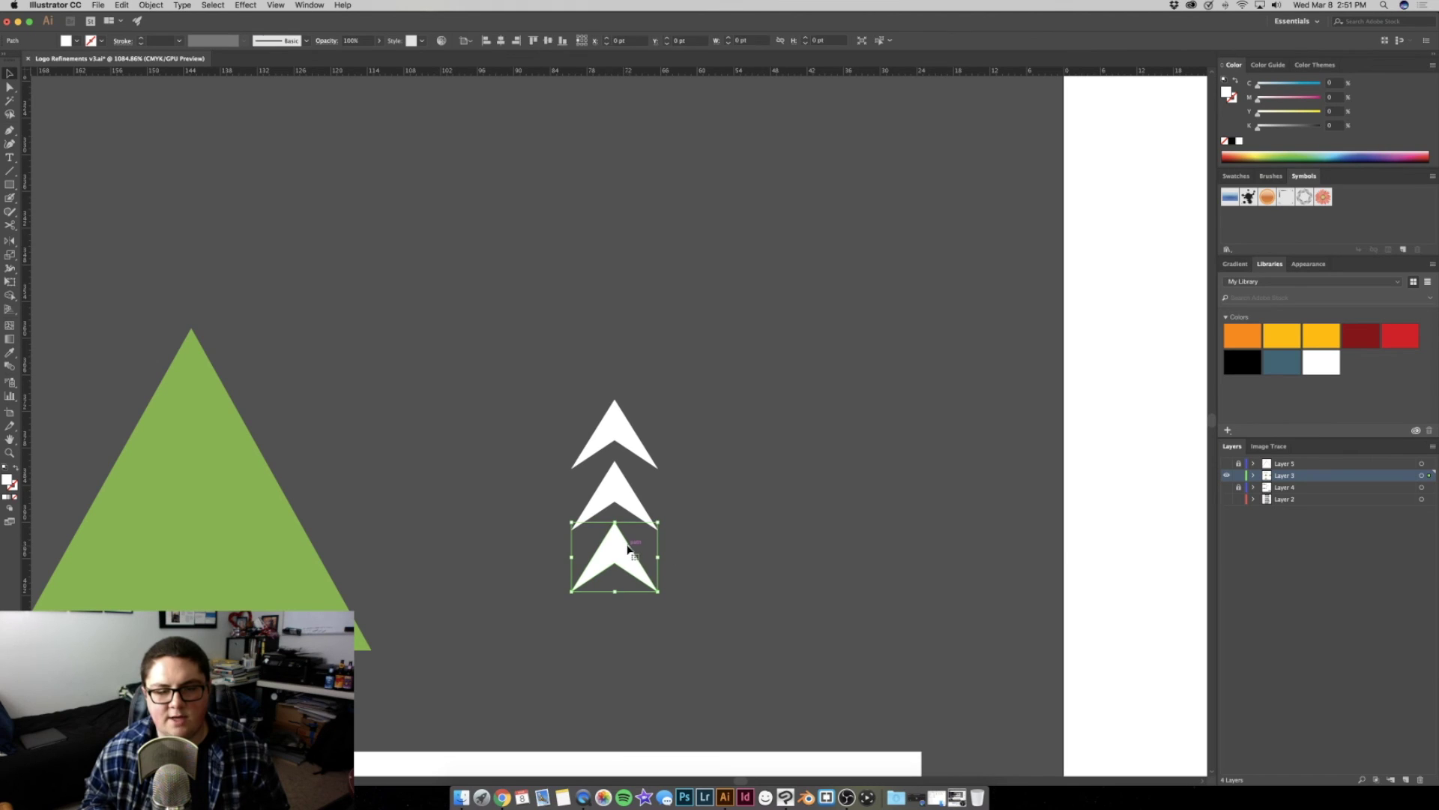
# Scale the bottom chevron to 150% and the middle chevron to 125%
pyautogui.click(144, 6)
pyautogui.moveTo(160, 29)
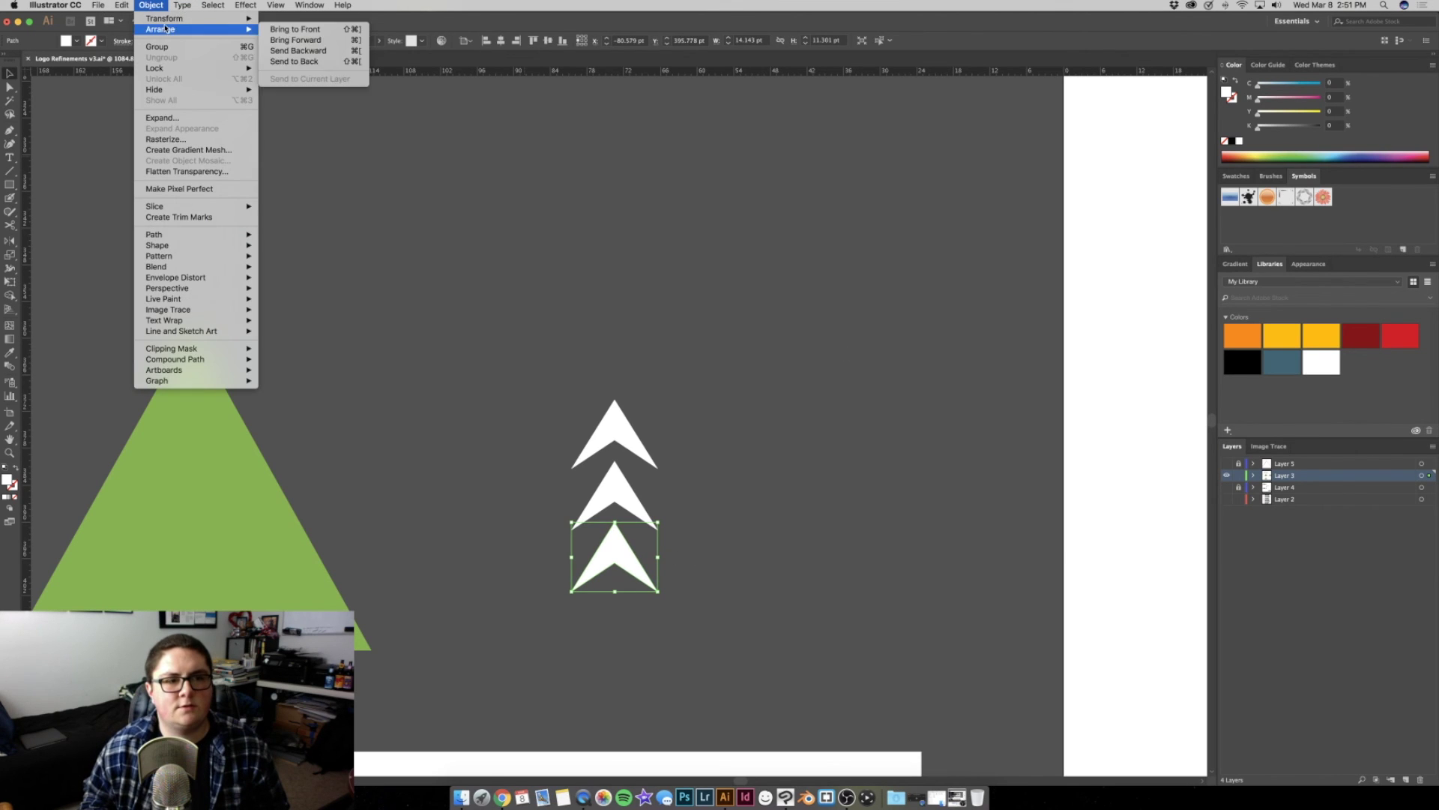
pyautogui.click(283, 71)
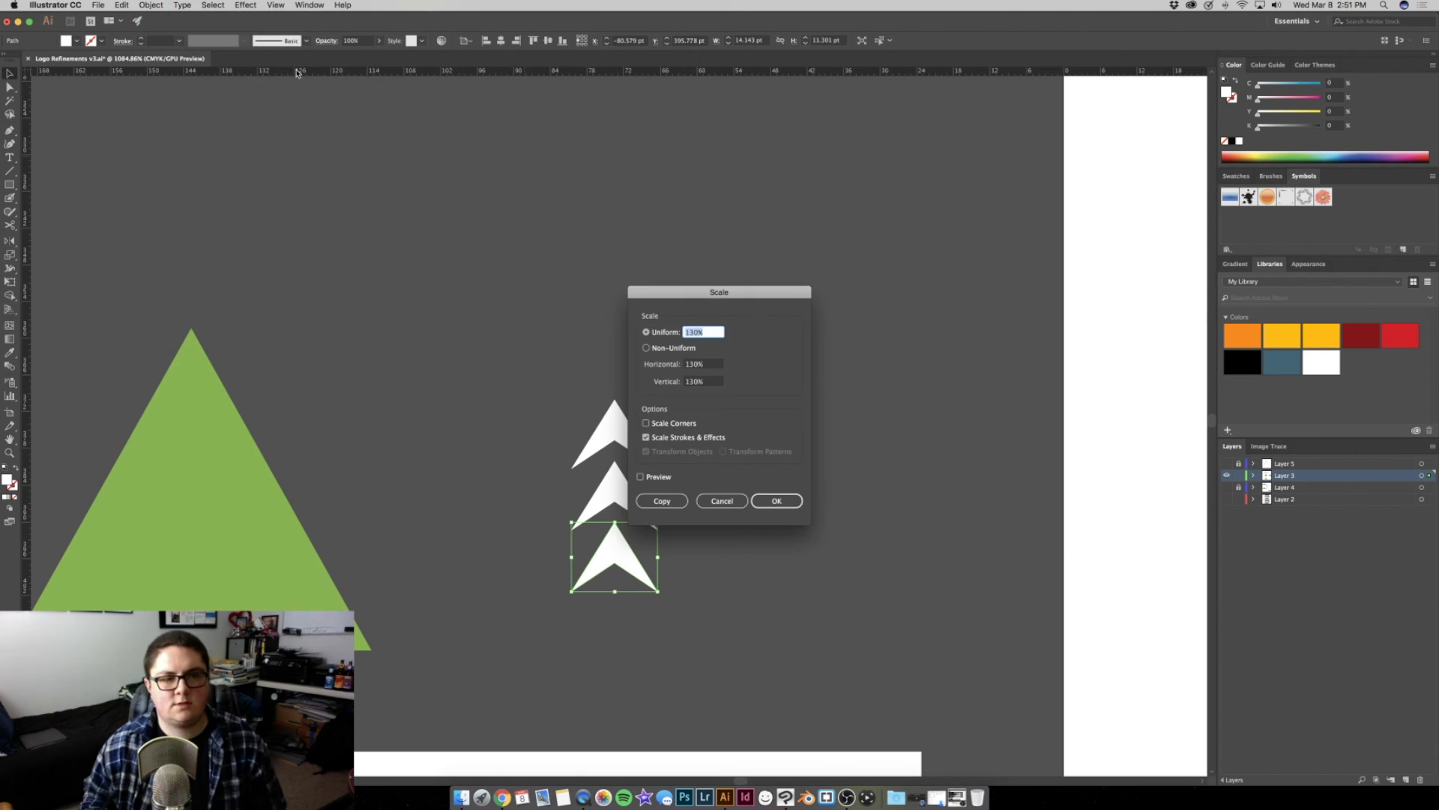
pyautogui.write('150')
pyautogui.press('Return')
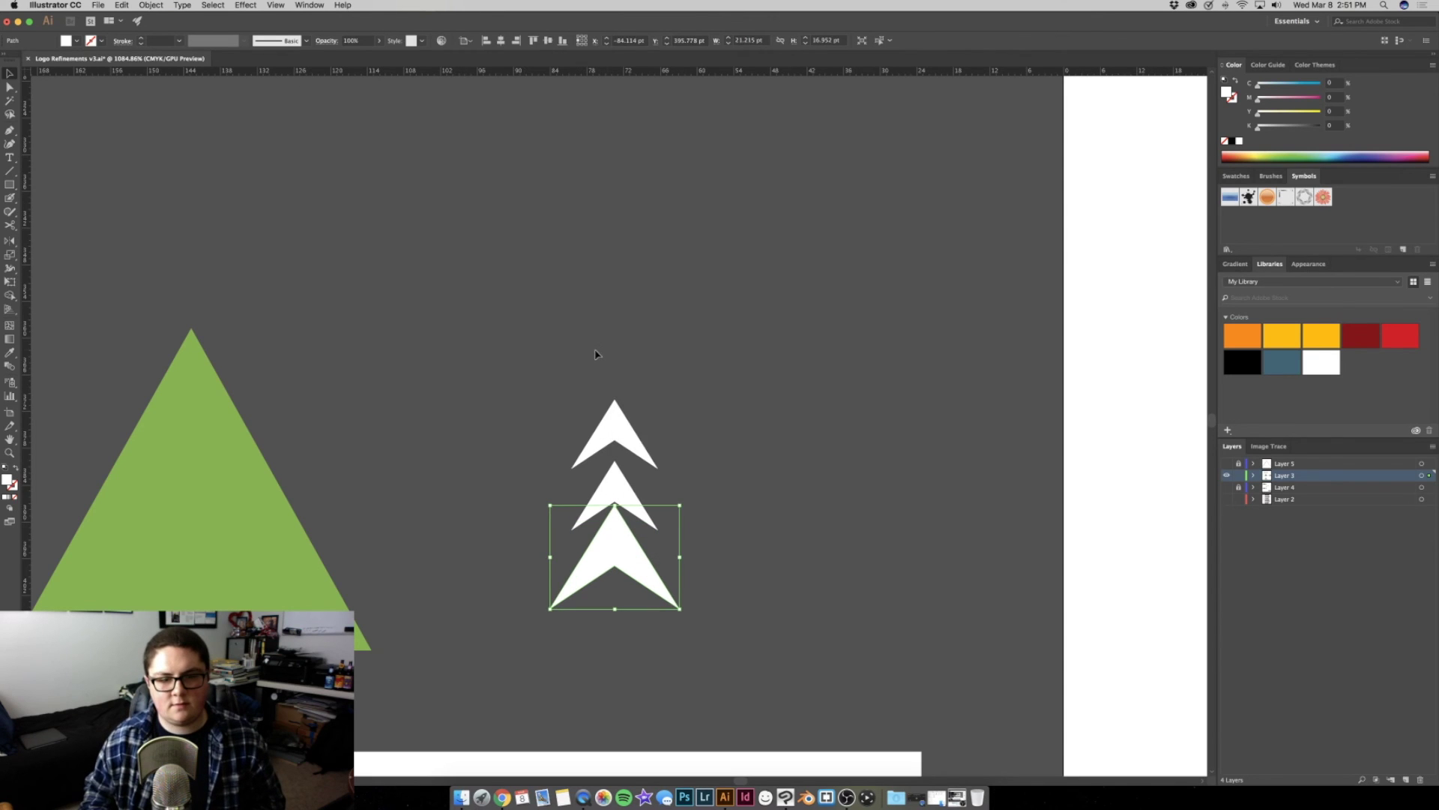
pyautogui.click(150, 5)
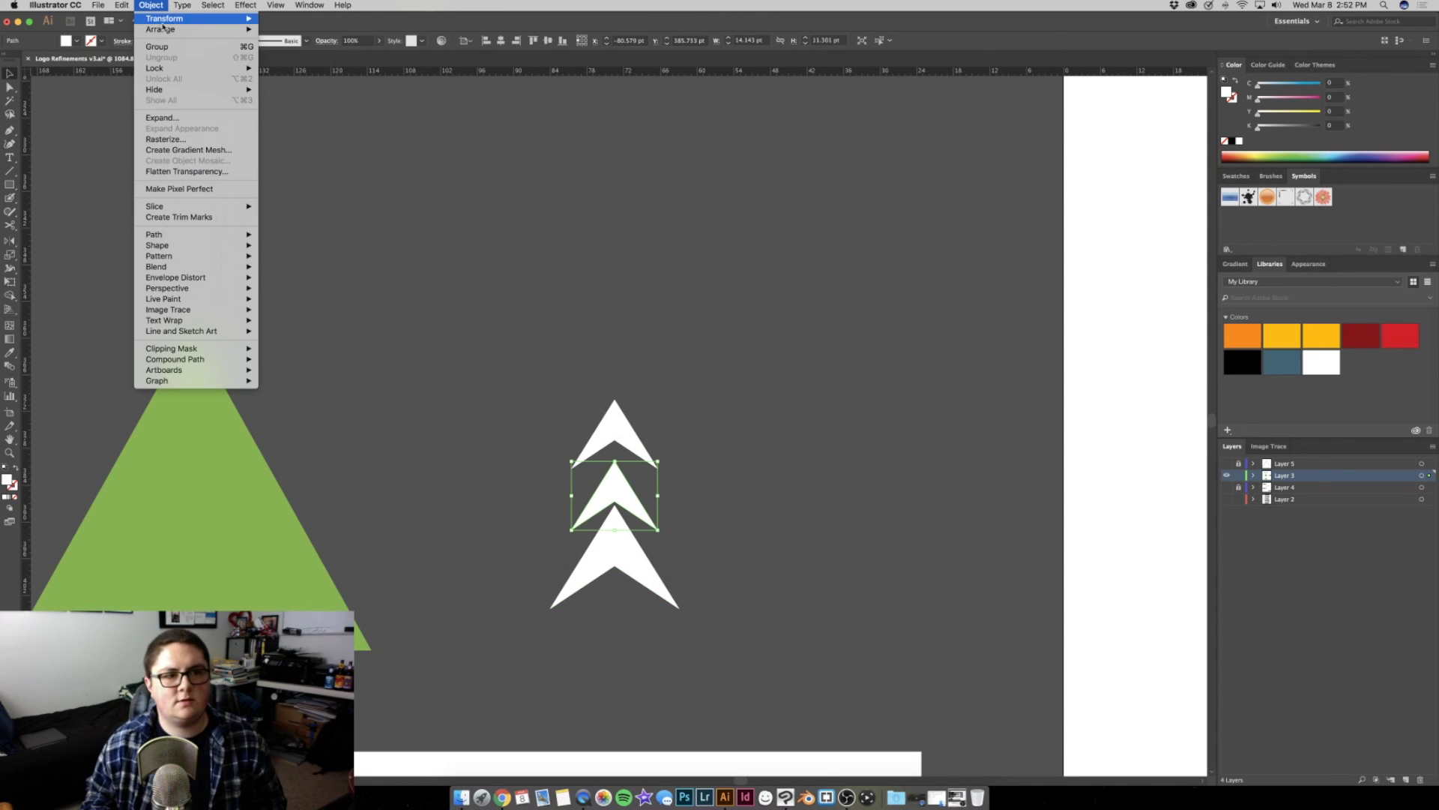
pyautogui.moveTo(164, 18)
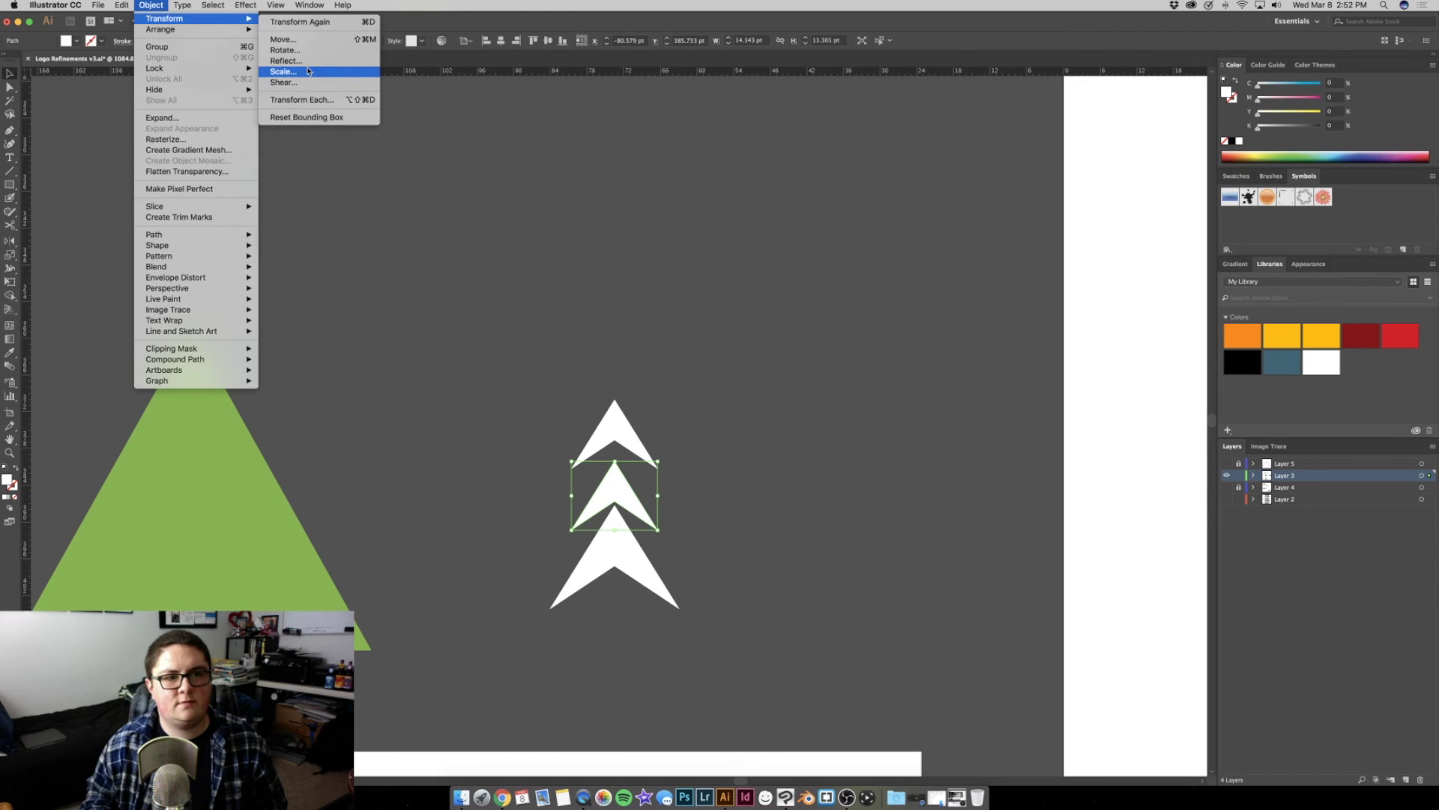
pyautogui.click(307, 72)
pyautogui.write('125')
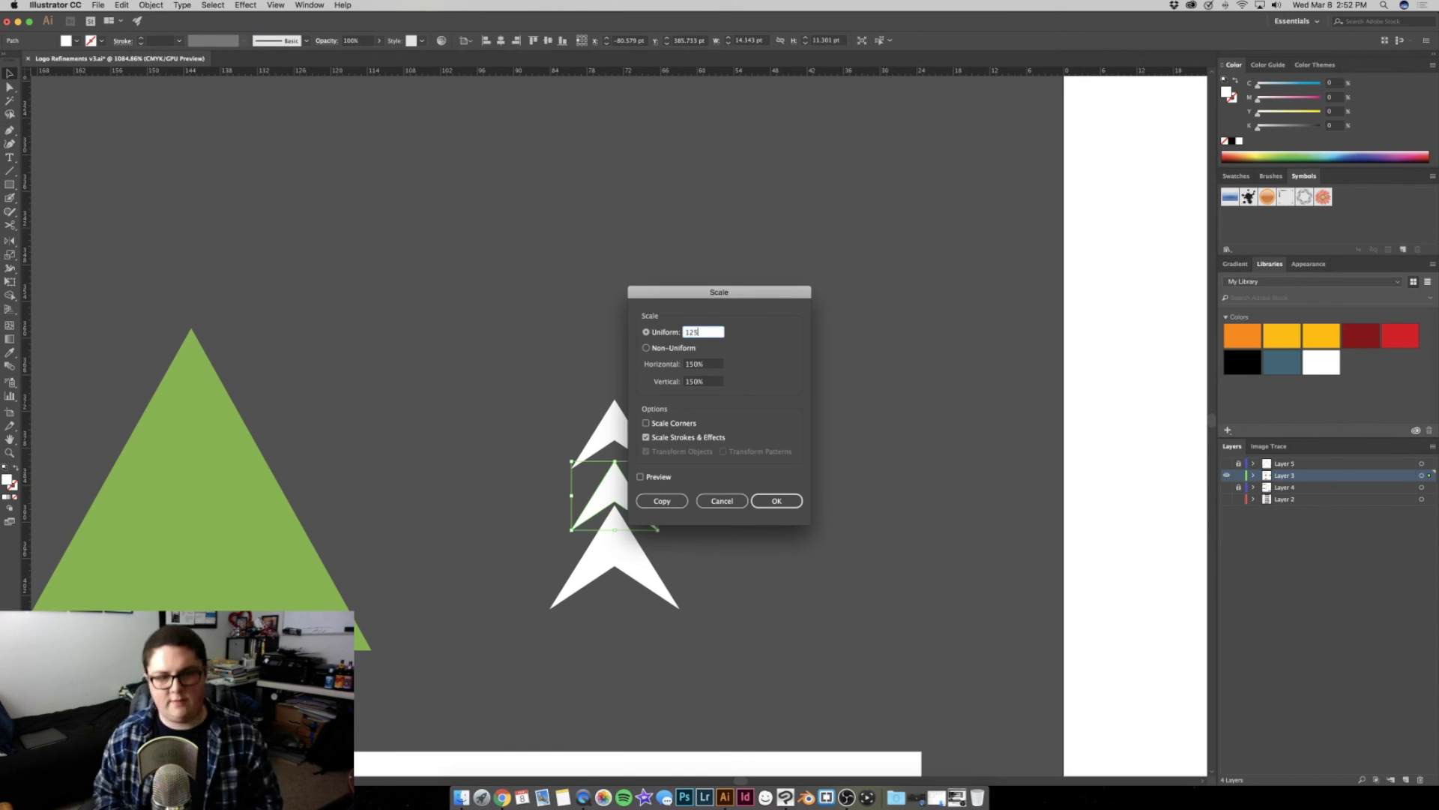
pyautogui.press('Return')
# Nudge the top and middle chevrons with arrow keys to space the tiers evenly
pyautogui.click(514, 218)
pyautogui.press('z')
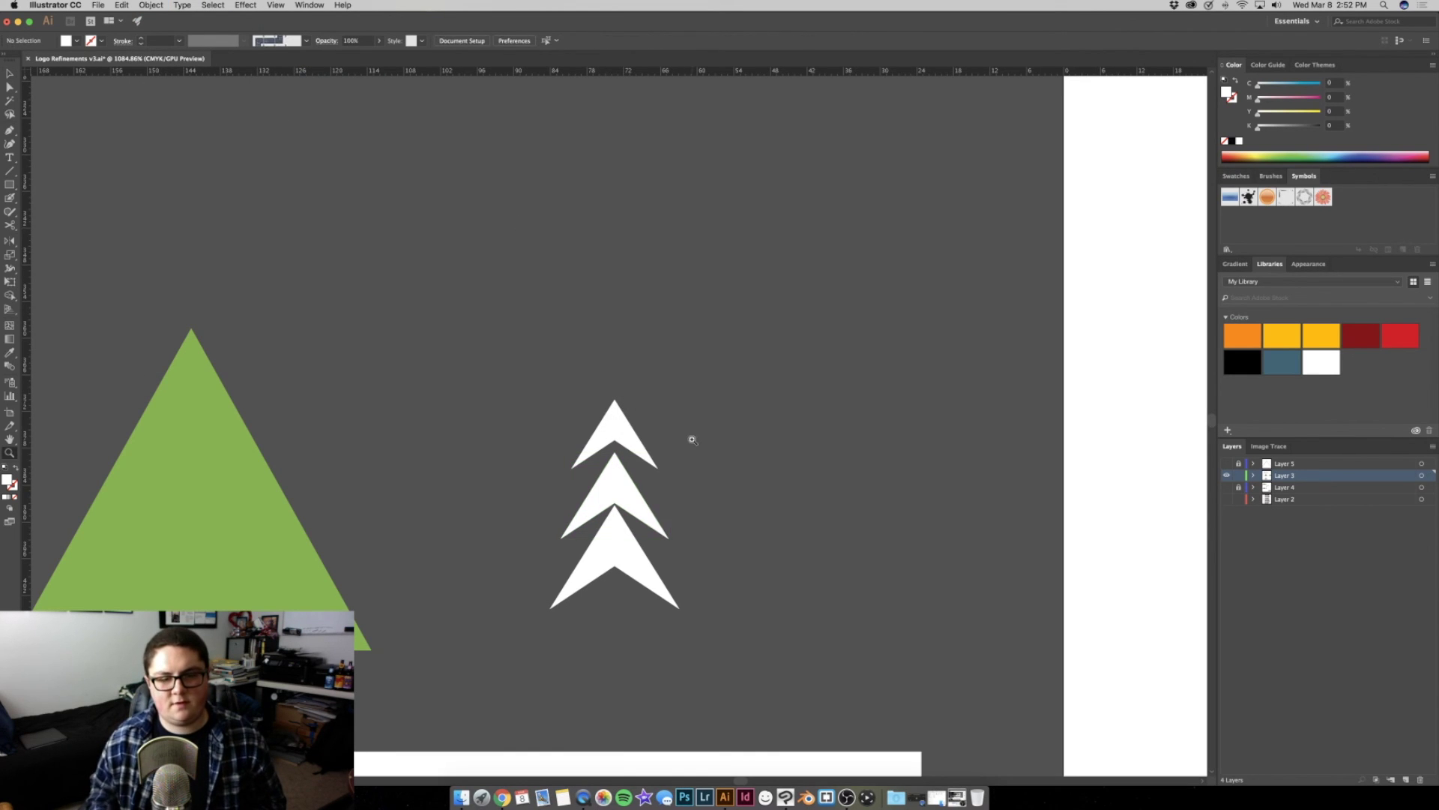
pyautogui.click(716, 450)
pyautogui.press('v')
pyautogui.click(592, 417)
pyautogui.hotkey('shift', 'Down')
pyautogui.hotkey('shift', 'Up')
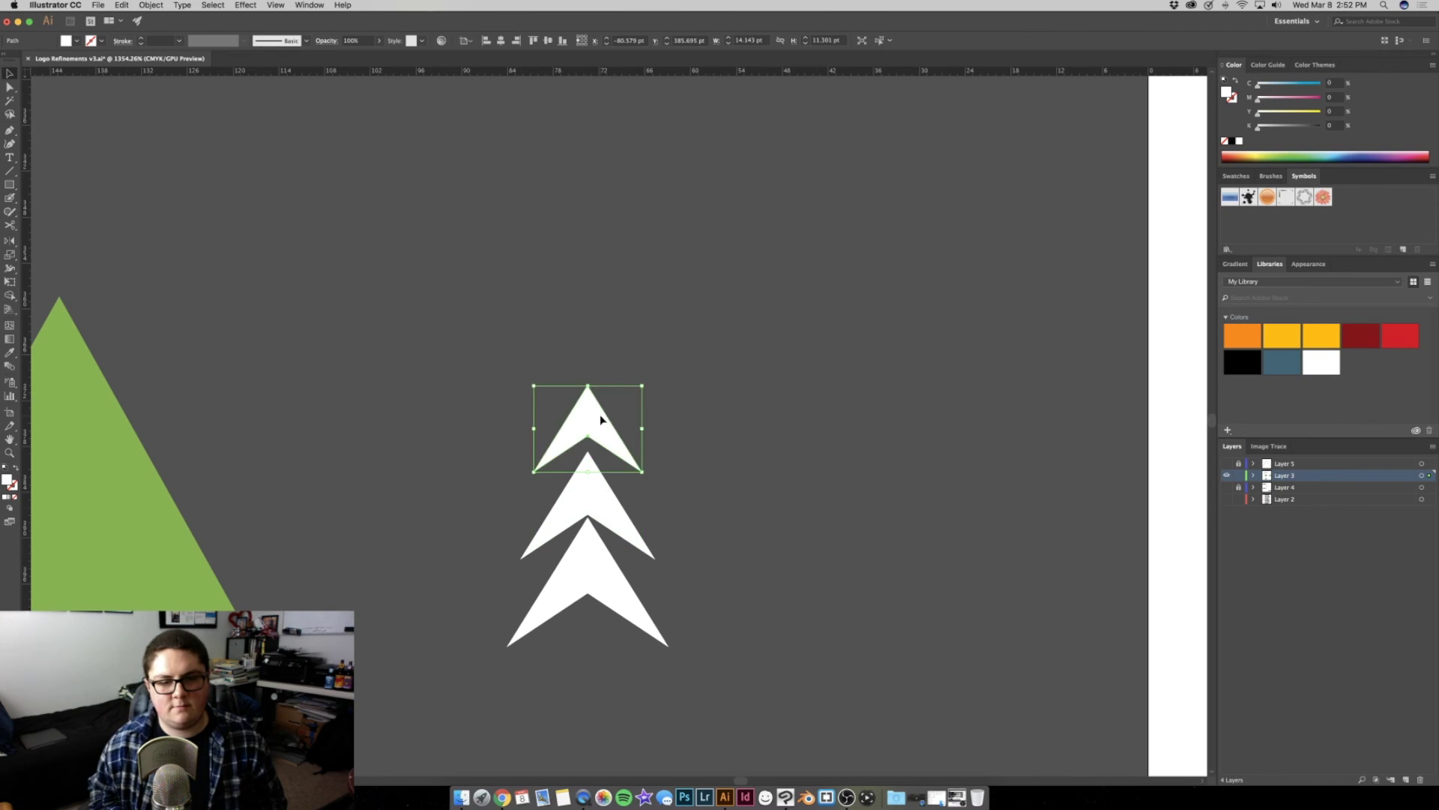
pyautogui.hotkey('shift', 'Up')
pyautogui.hotkey('shift', 'Down')
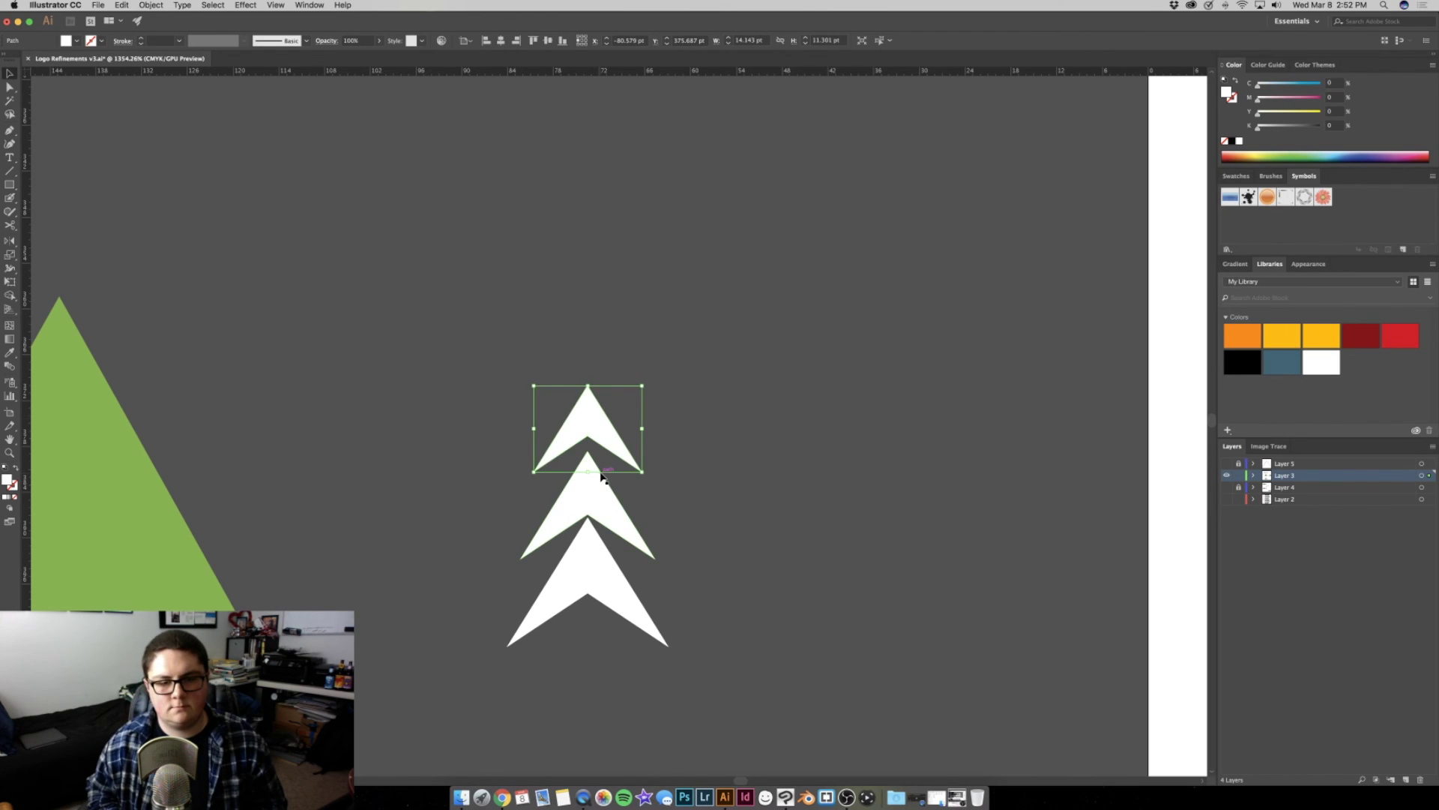
pyautogui.press('Up')
pyautogui.press('Up')
pyautogui.press('Up')
pyautogui.click(600, 478)
pyautogui.press('Up')
pyautogui.press('Up')
pyautogui.scroll(-1, 783, 483)
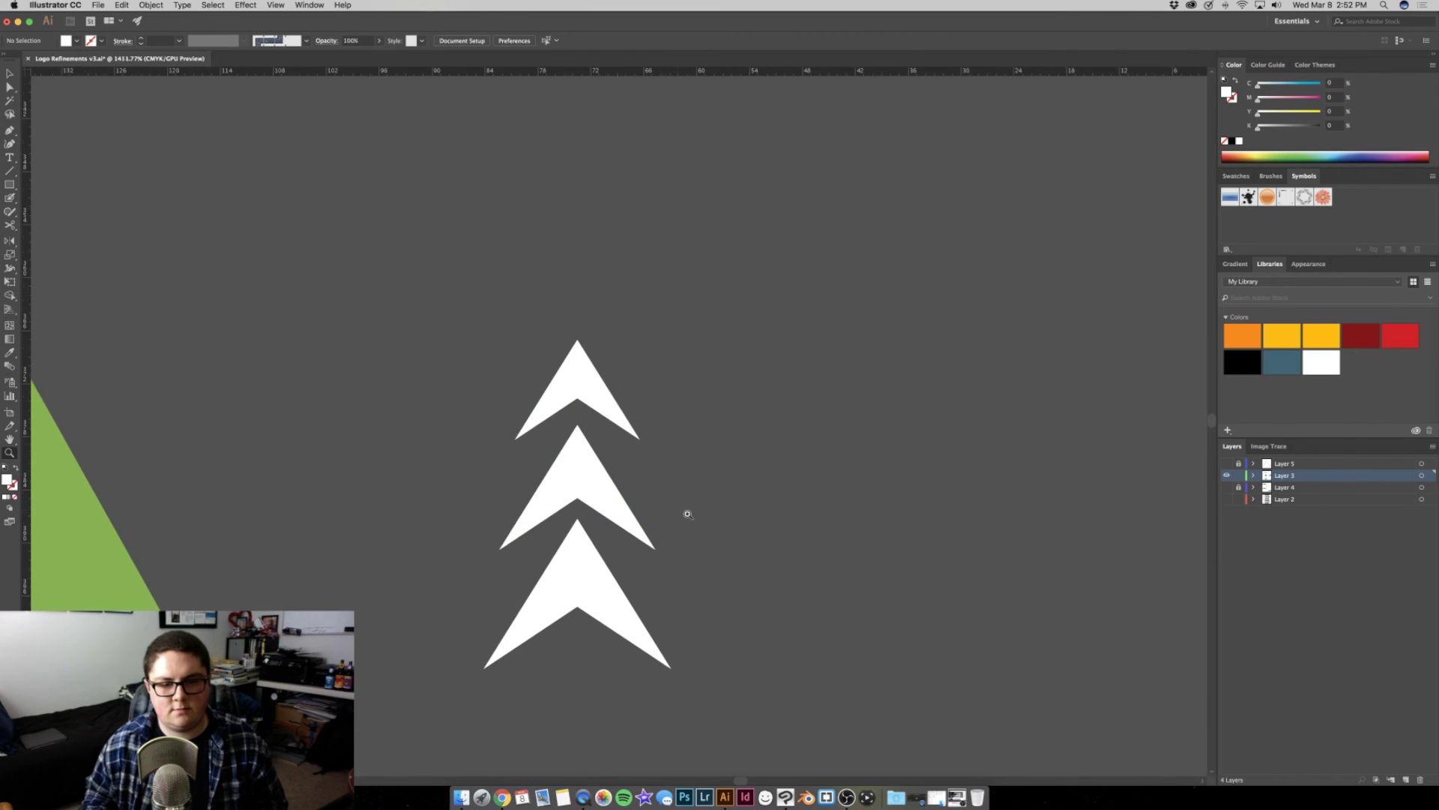
pyautogui.hscroll(-5, 684, 507)
pyautogui.scroll(2, 909, 508)
# Select the chevrons together with the green triangle and zoom to the TrekPrep logo
pyautogui.hotkey('ctrl', 'a')
pyautogui.moveTo(664, 543); pyautogui.dragTo(831, 533)
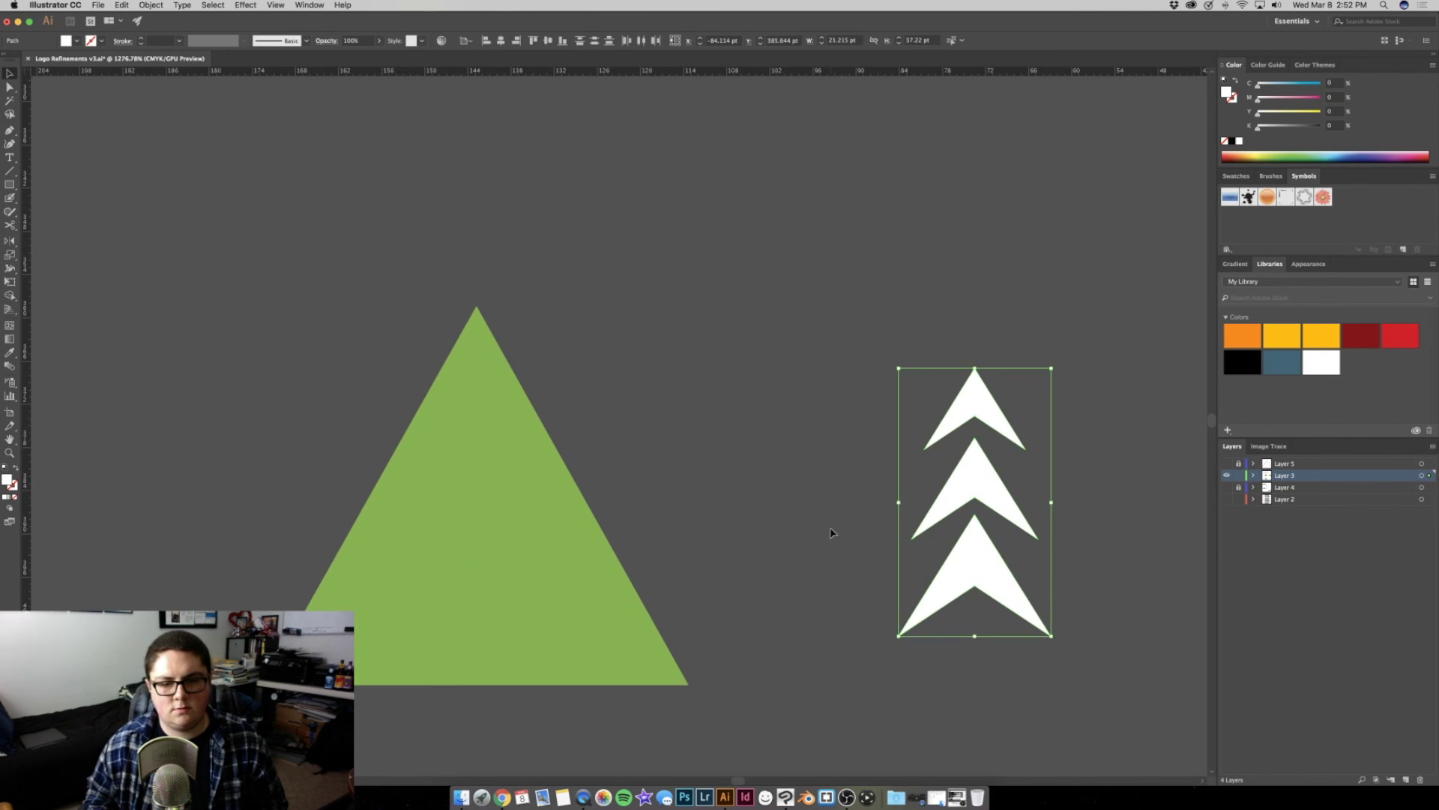
pyautogui.click(690, 424)
pyautogui.click(959, 524)
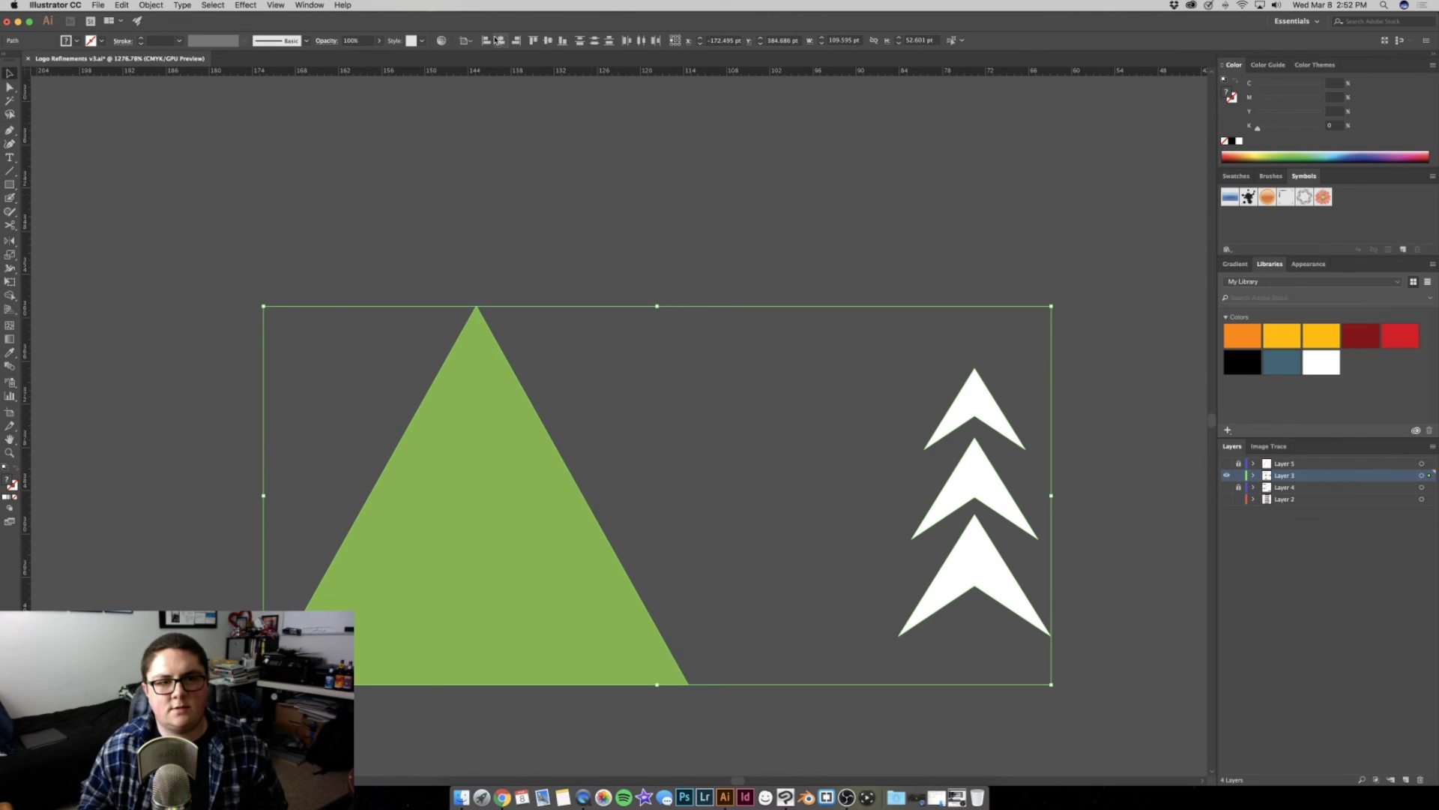
pyautogui.press('z')
pyautogui.moveTo(746, 306)
pyautogui.mouseDown()
pyautogui.moveTo(912, 387)
pyautogui.moveTo(915, 346)
pyautogui.mouseUp()
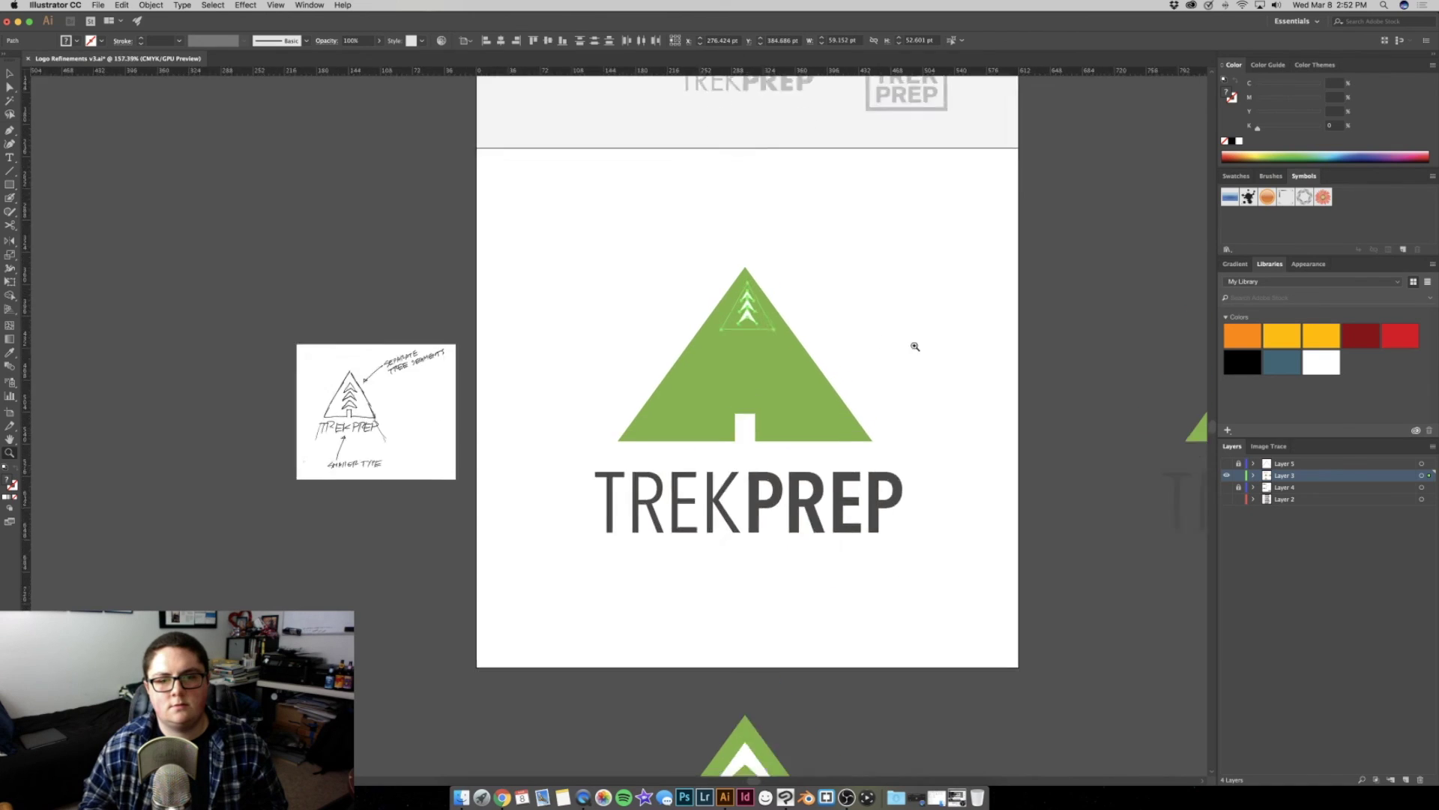
pyautogui.click(844, 335)
# Drag bounding-box handles to enlarge and widen the white tree to fill the triangle
pyautogui.moveTo(700, 331); pyautogui.dragTo(759, 499)
pyautogui.moveTo(700, 258); pyautogui.dragTo(697, 250)
pyautogui.moveTo(692, 488); pyautogui.dragTo(692, 496)
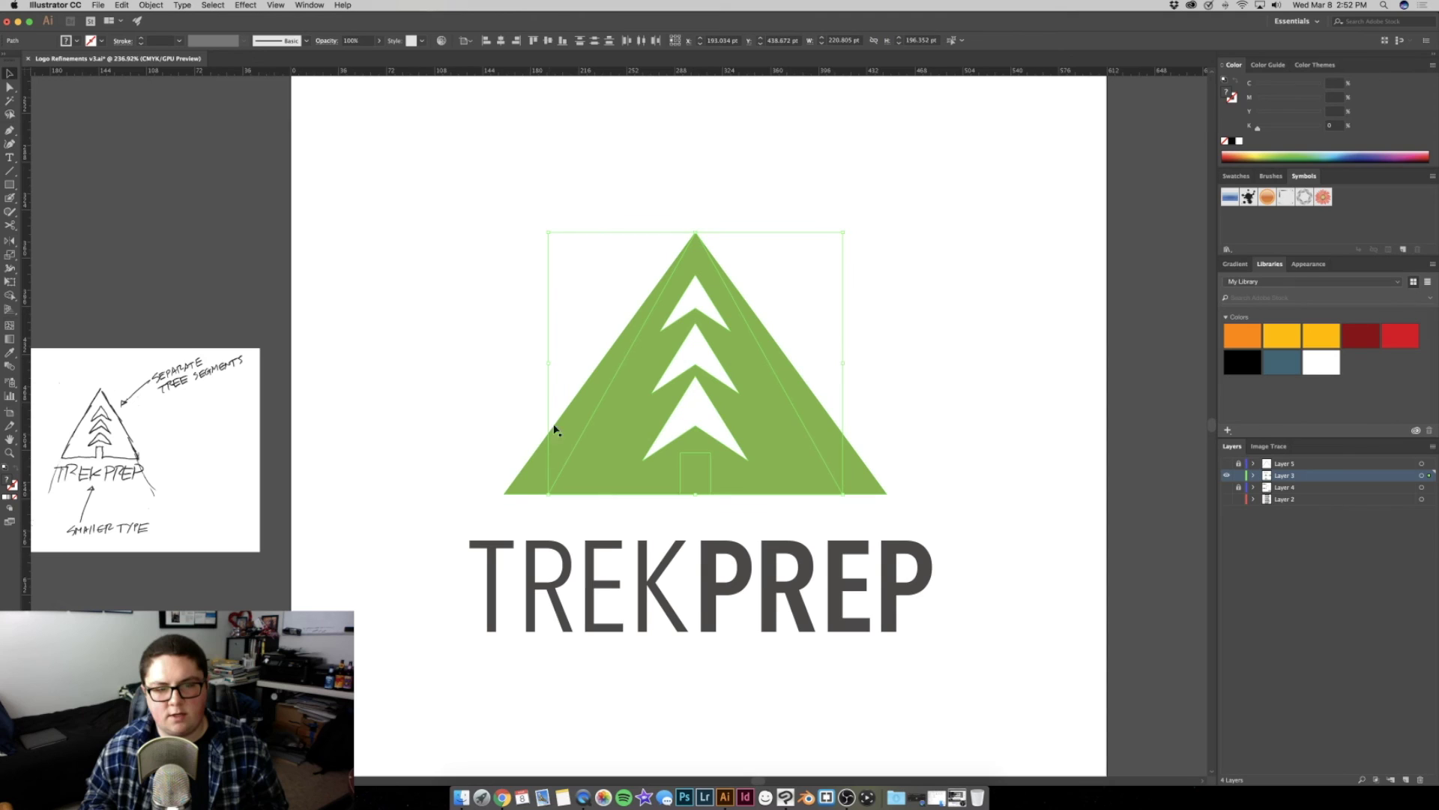
pyautogui.moveTo(552, 362); pyautogui.dragTo(504, 362)
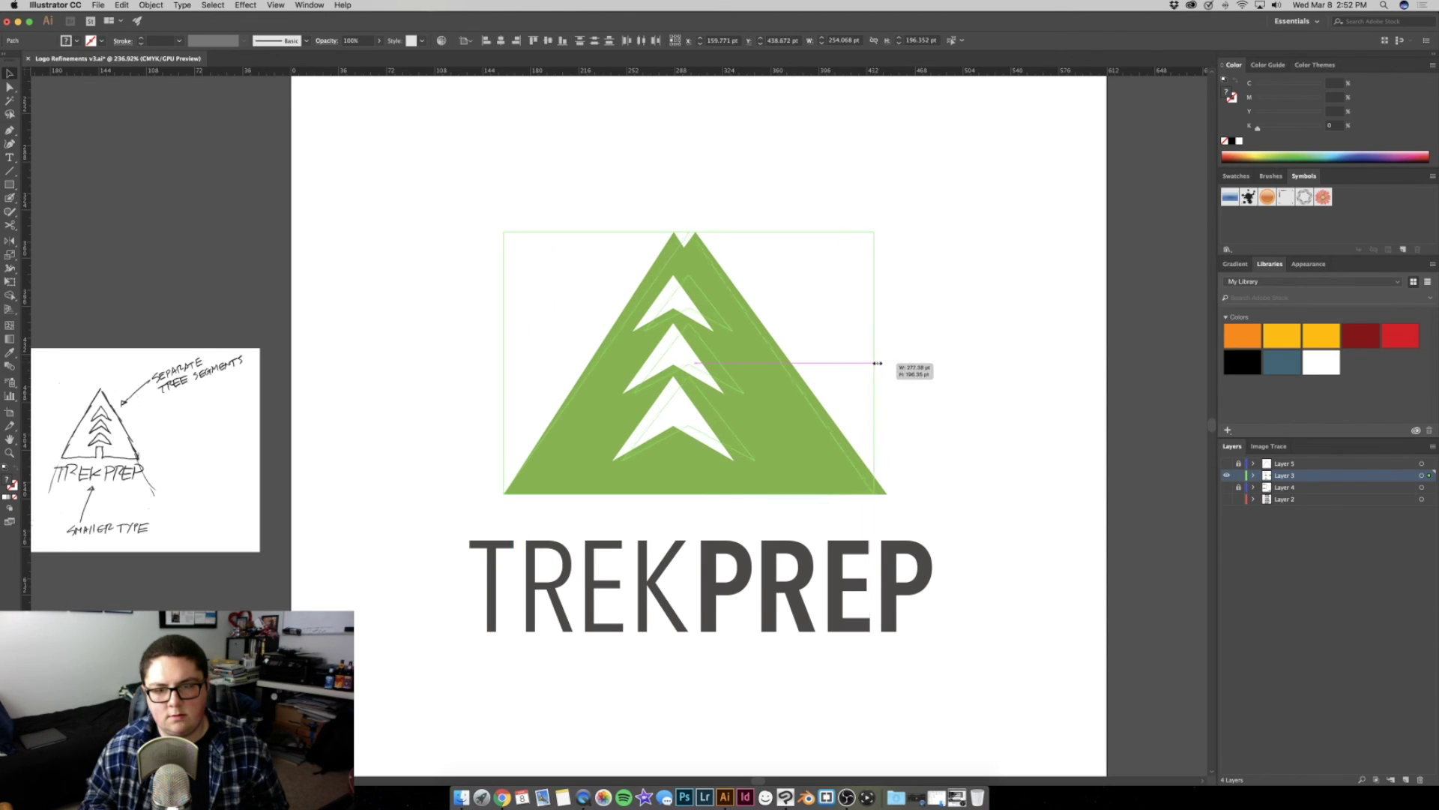
pyautogui.moveTo(844, 363); pyautogui.dragTo(885, 363)
pyautogui.press('a')
pyautogui.press('\\')
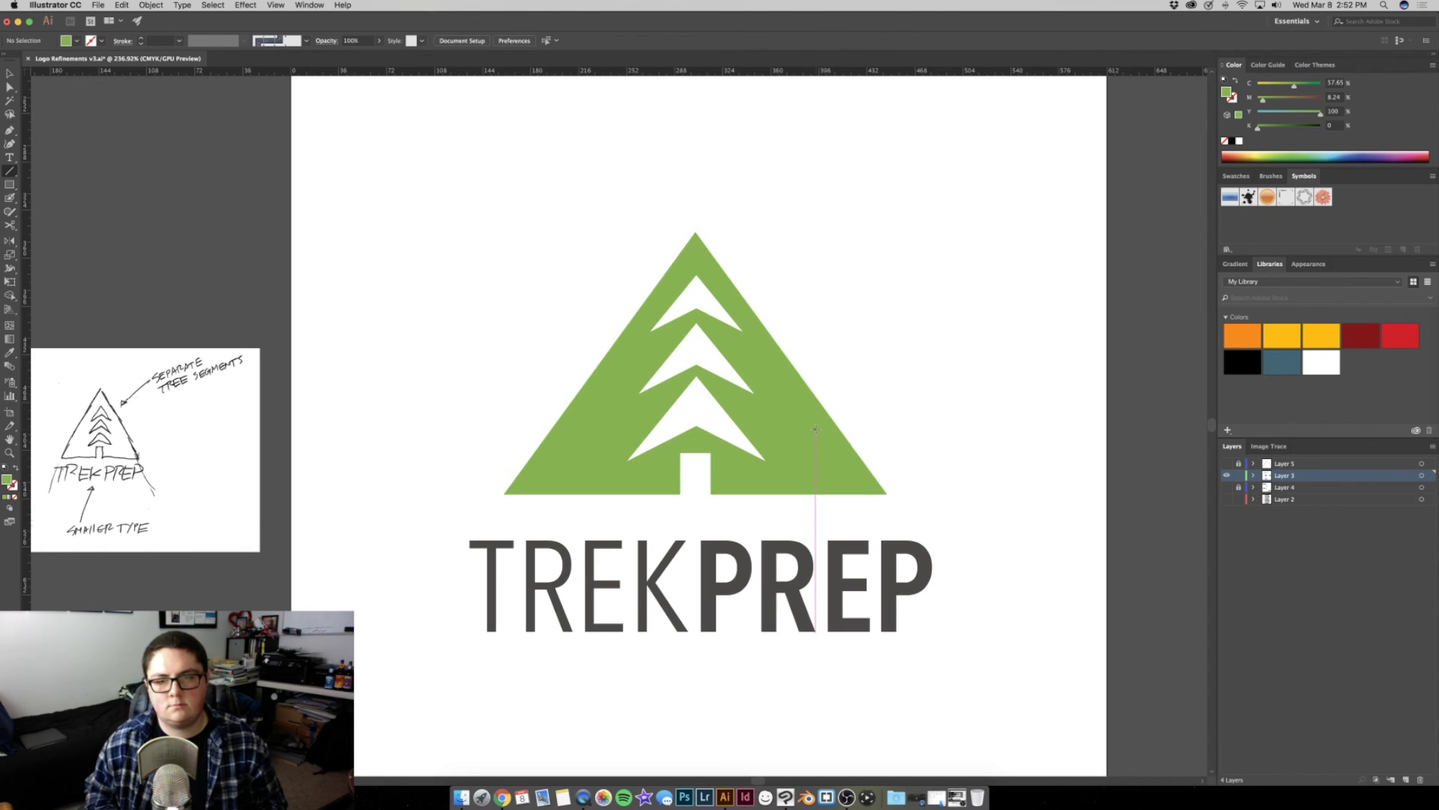
# Horizontally center the chevrons and align the tree group within the triangle
pyautogui.press('v')
pyautogui.click(684, 427)
pyautogui.click(694, 357)
pyautogui.keyDown('shift'); pyautogui.click(698, 291); pyautogui.keyUp('shift')
pyautogui.click(512, 42)
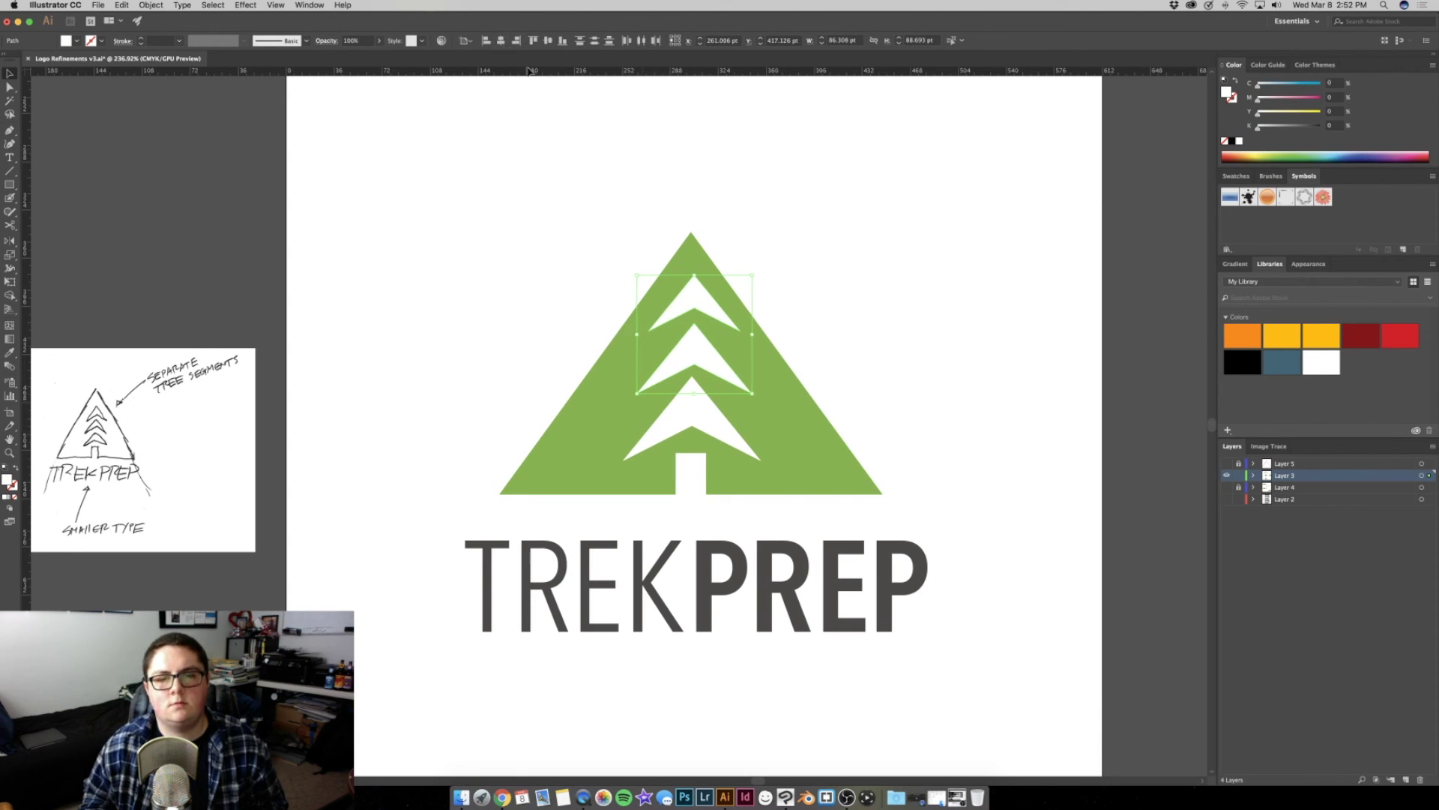
pyautogui.scroll(1, 730, 373)
pyautogui.click(686, 424)
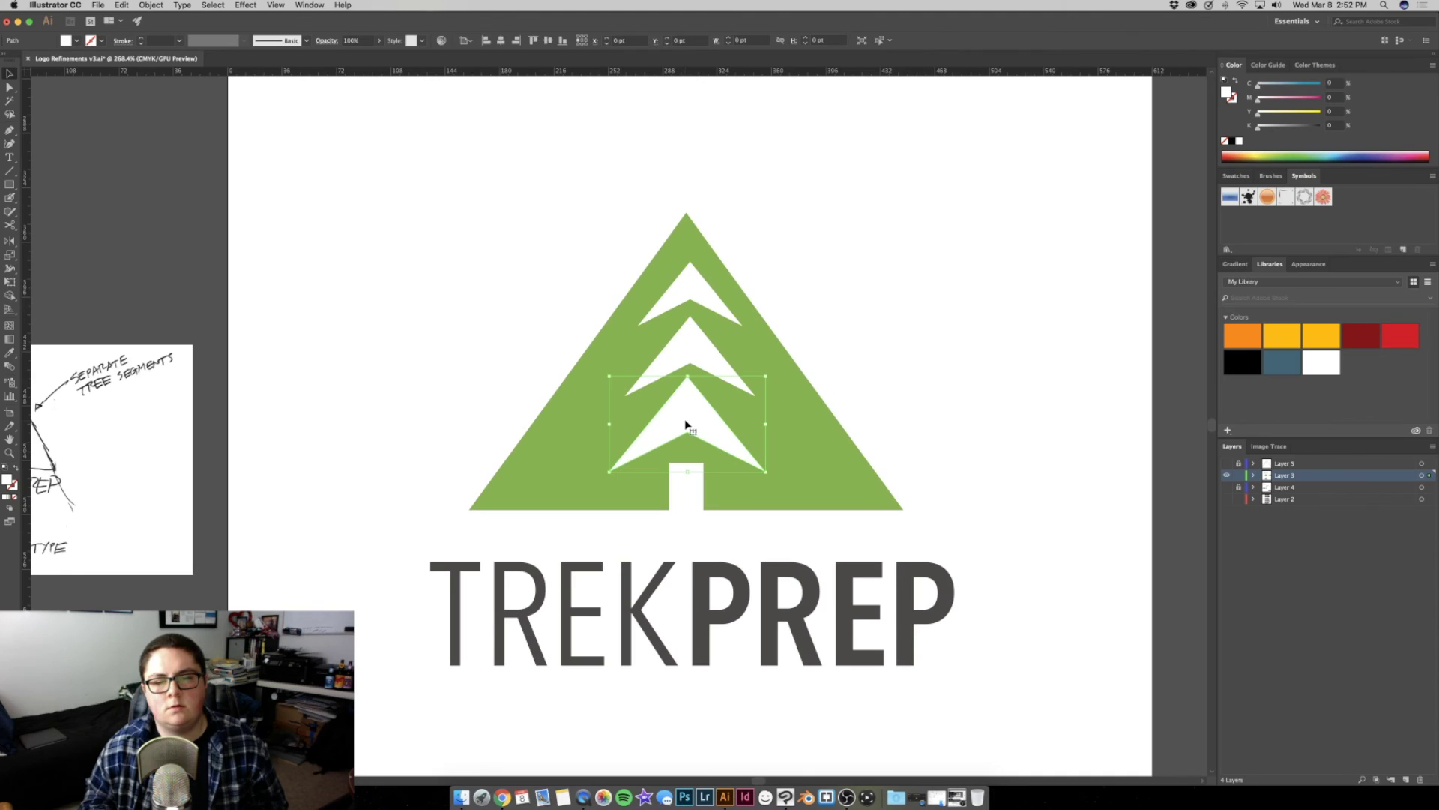
pyautogui.moveTo(622, 248); pyautogui.dragTo(794, 498)
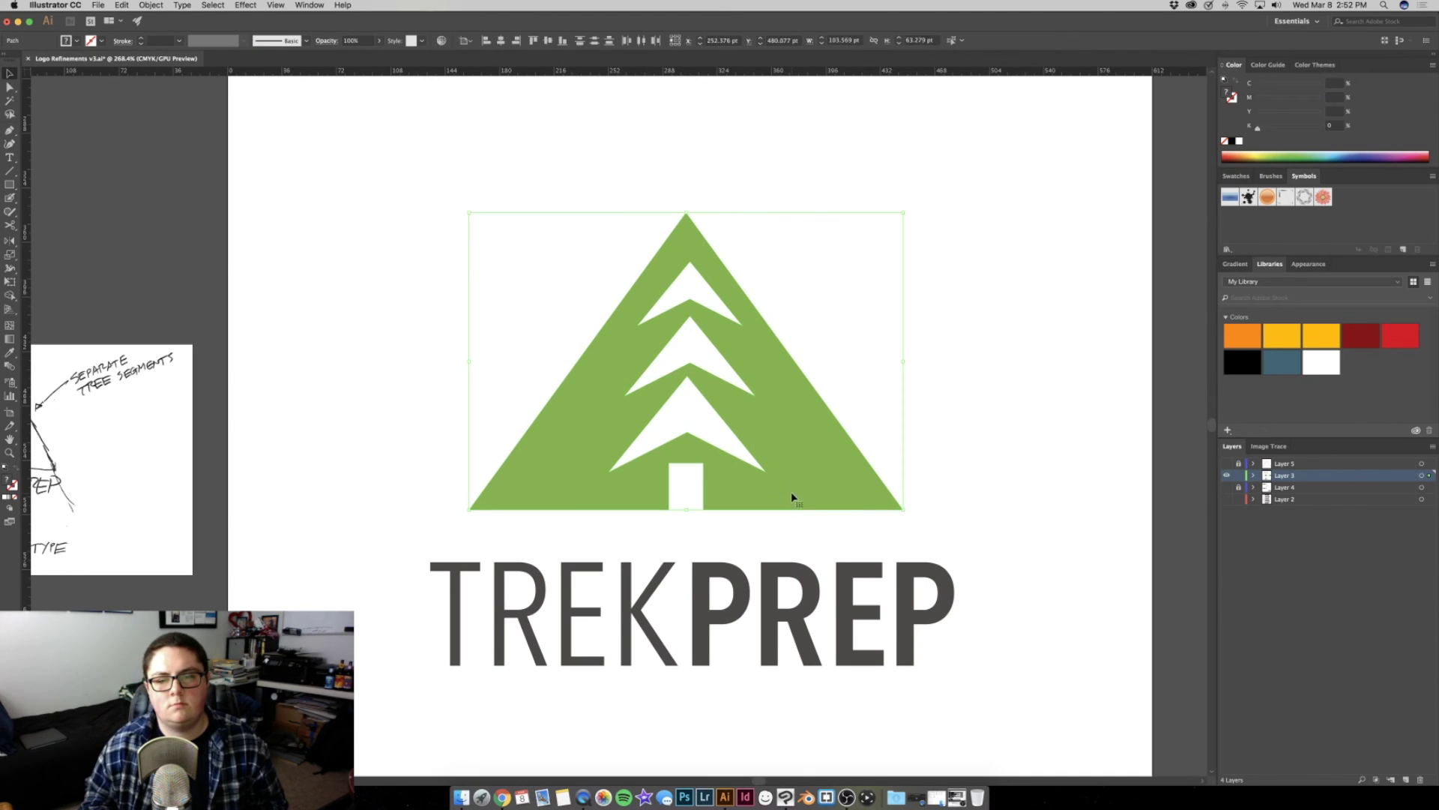
pyautogui.click(500, 41)
pyautogui.click(485, 238)
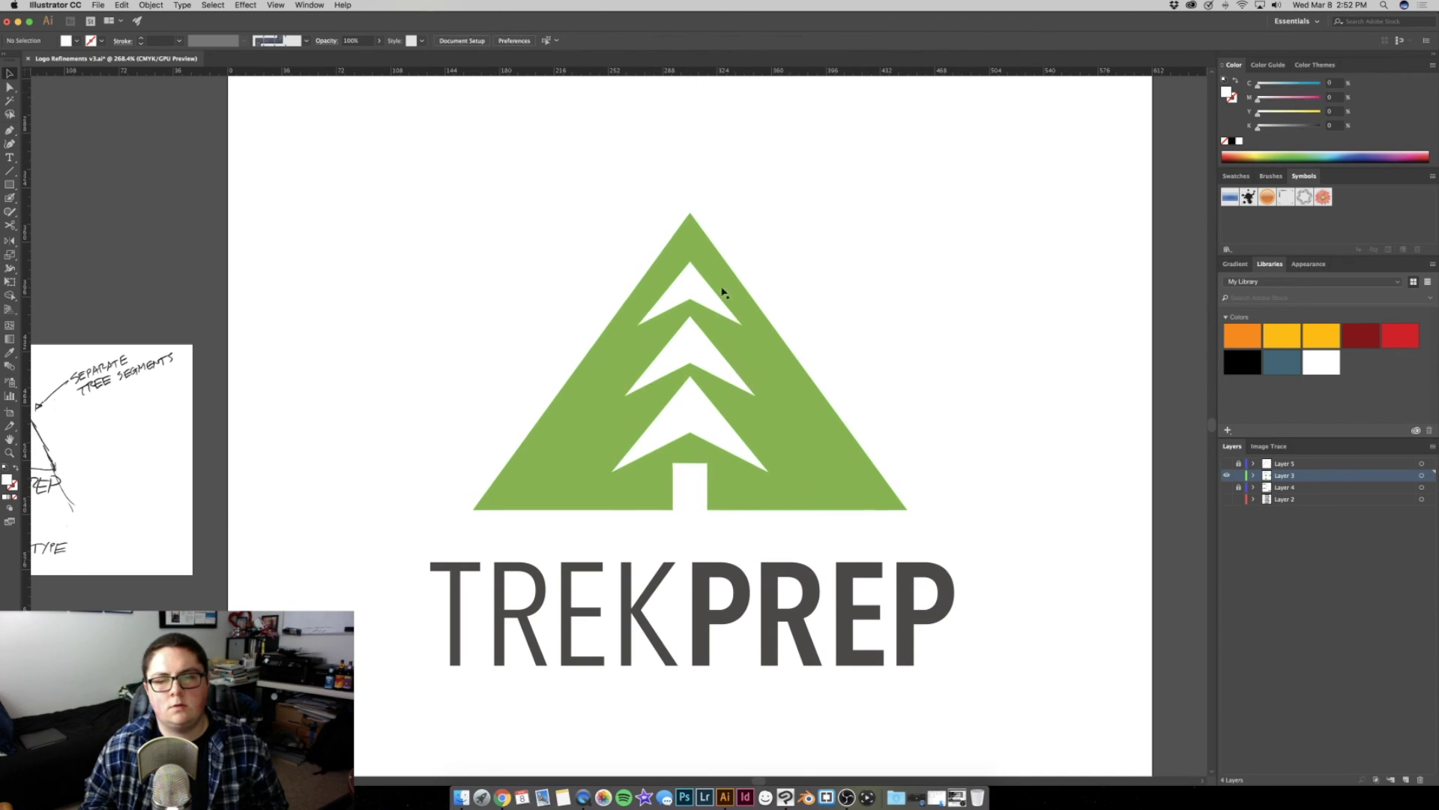
pyautogui.scroll(-4, 556, 235)
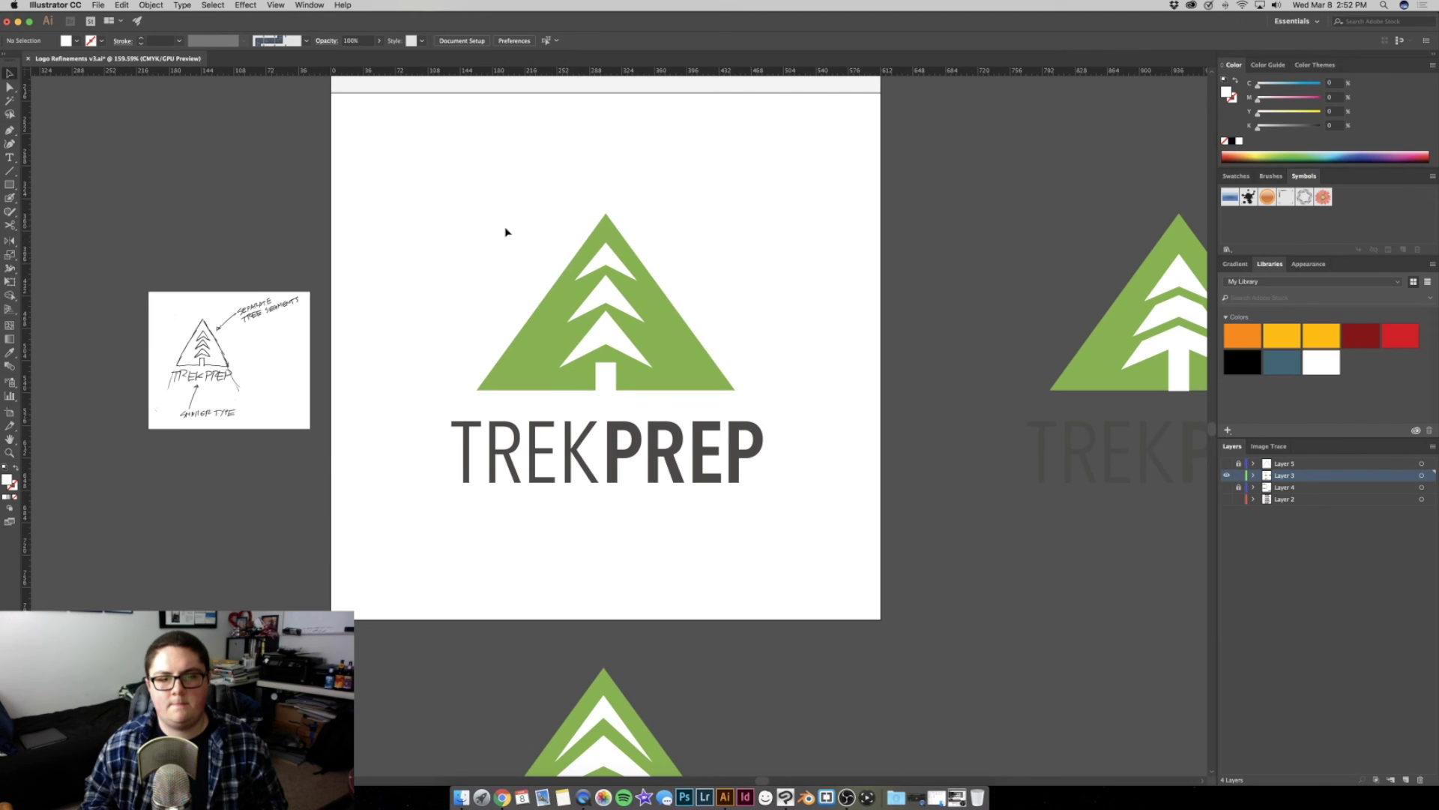
# Draw a white trunk rectangle up to the lowest chevron, then zoom back out
pyautogui.press('z')
pyautogui.moveTo(500, 231); pyautogui.dragTo(665, 365)
pyautogui.hscroll(-2, 665, 365)
pyautogui.moveTo(650, 447); pyautogui.dragTo(607, 470)
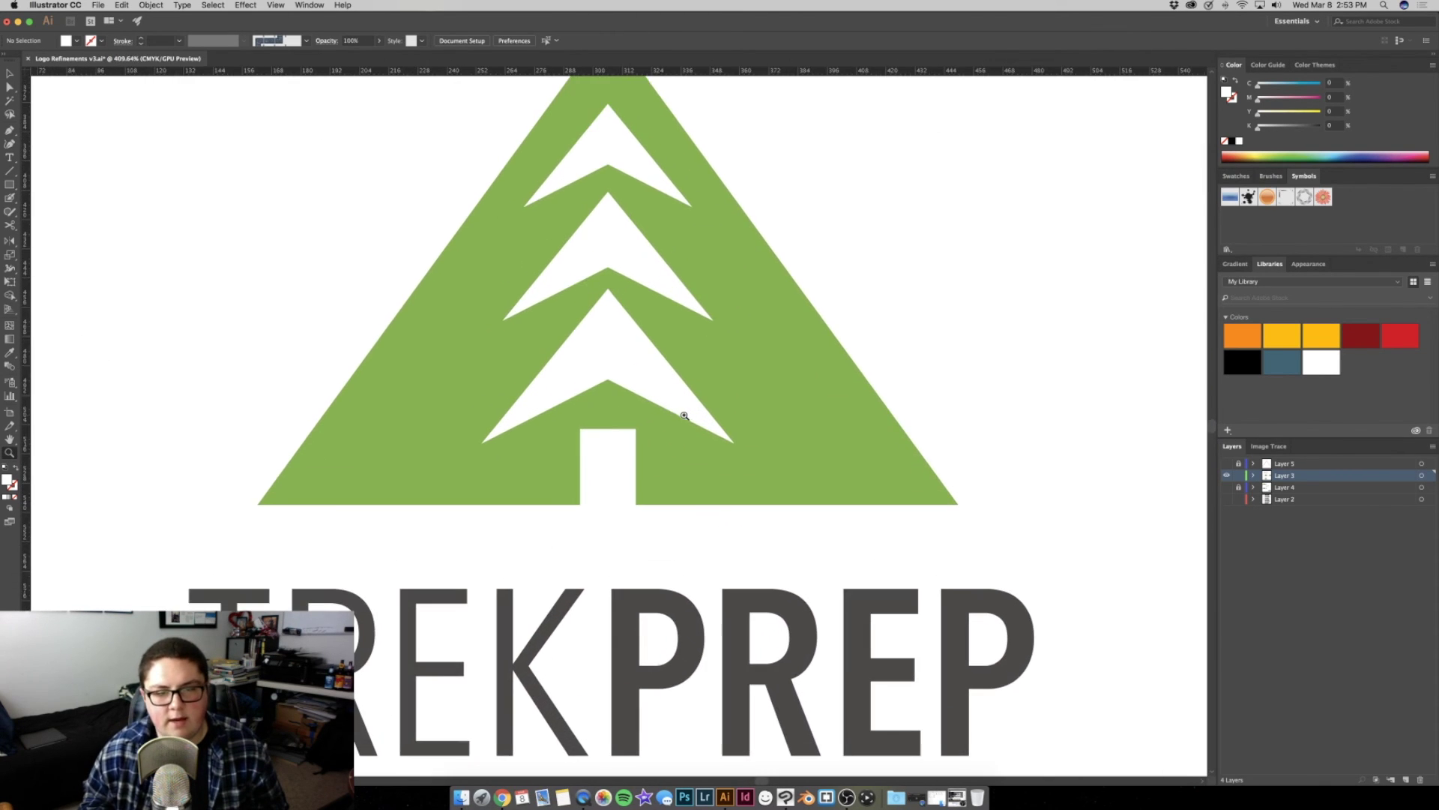
pyautogui.press('m')
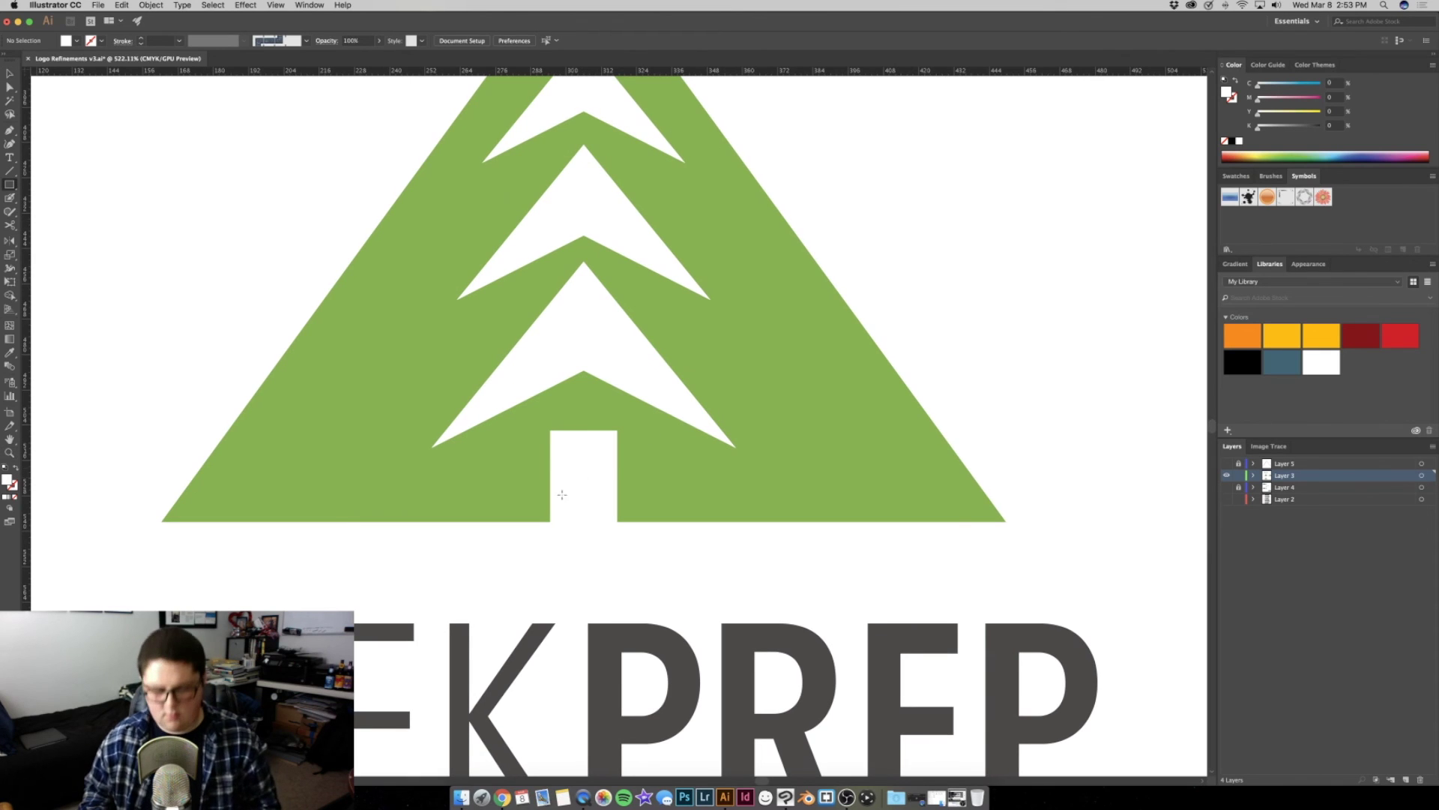
pyautogui.moveTo(549, 520); pyautogui.dragTo(621, 354)
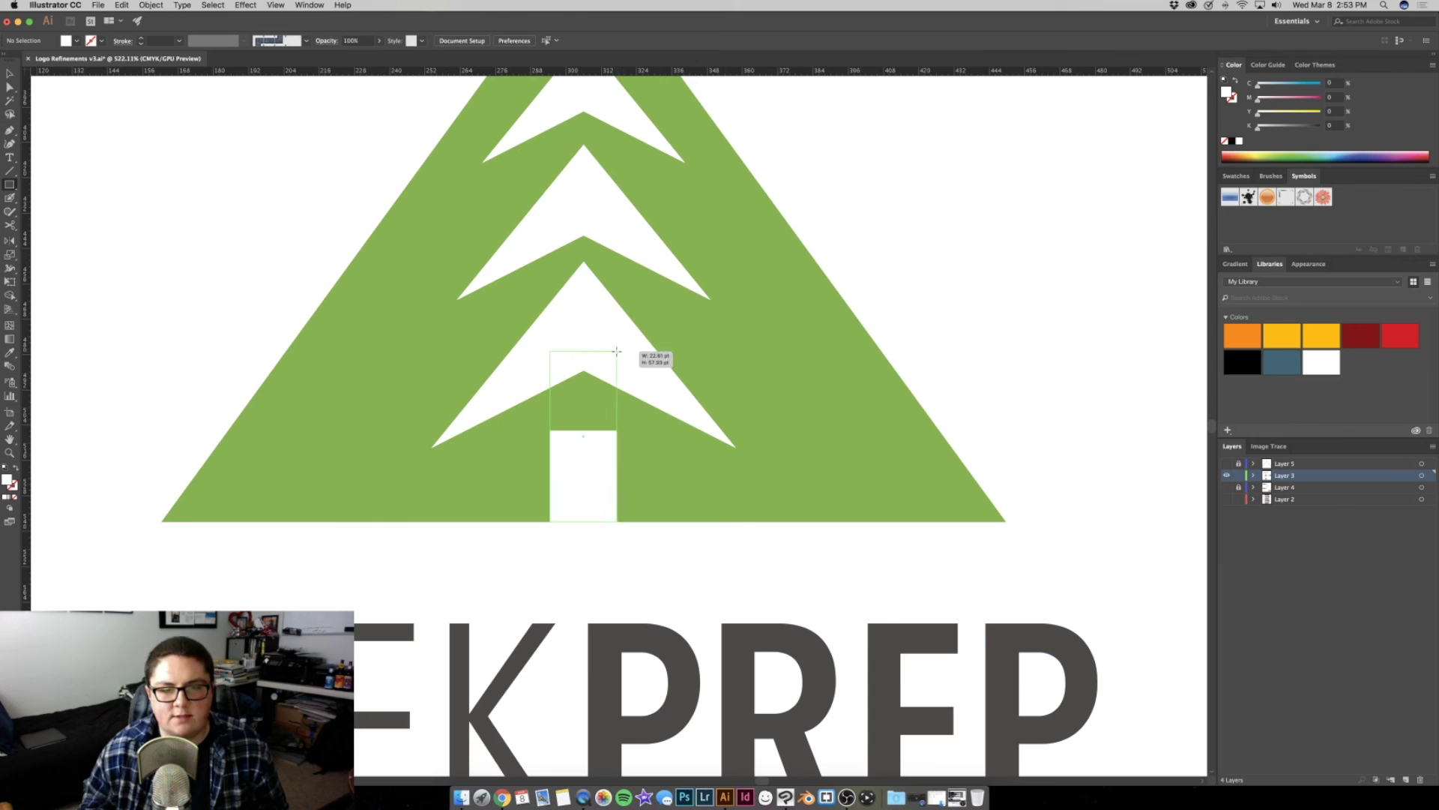
pyautogui.moveTo(618, 349); pyautogui.dragTo(618, 349)
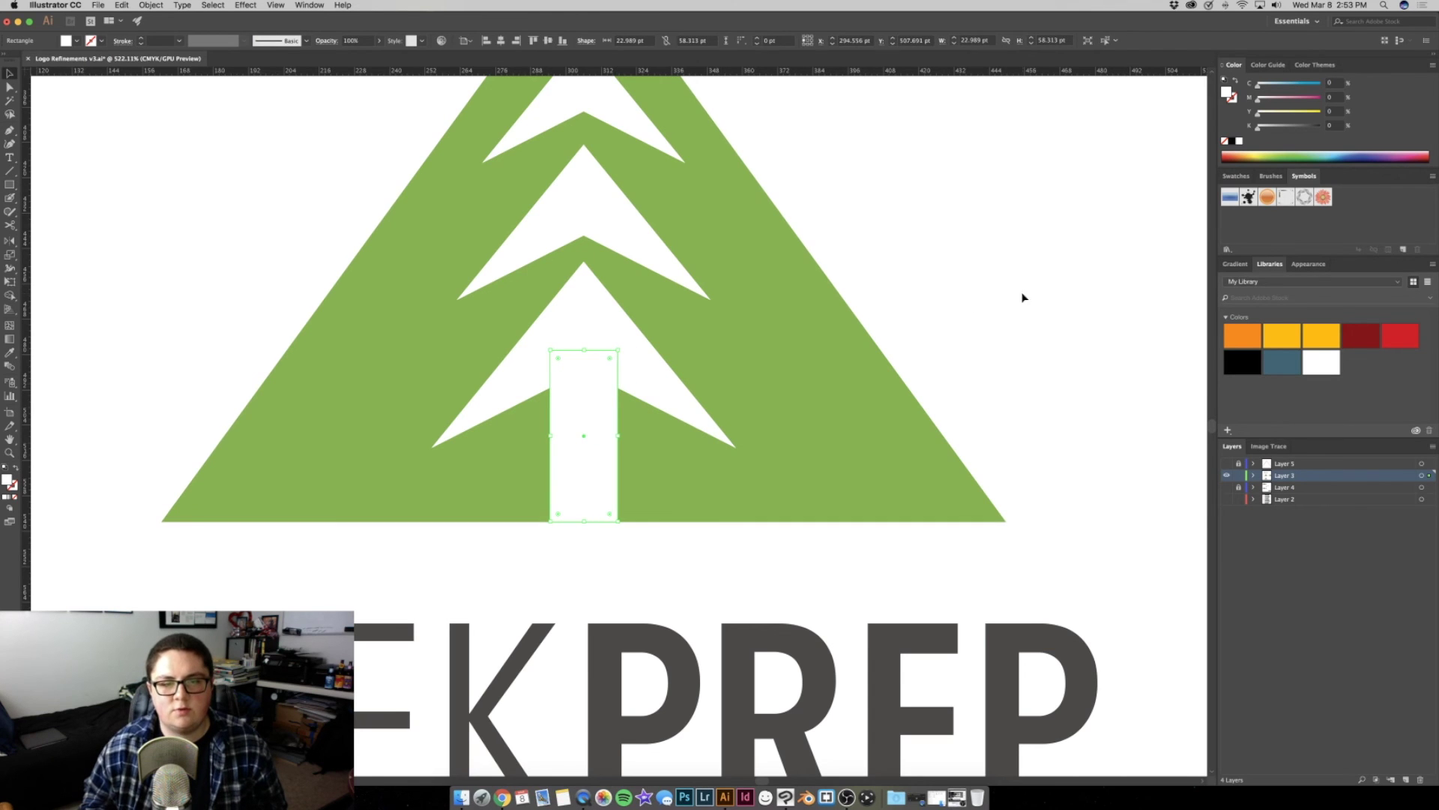
pyautogui.press('z')
pyautogui.keyDown('alt'); pyautogui.click(922, 315); pyautogui.keyUp('alt')
pyautogui.keyDown('alt'); pyautogui.click(842, 408); pyautogui.keyUp('alt')
pyautogui.keyDown('alt'); pyautogui.click(778, 414); pyautogui.keyUp('alt')
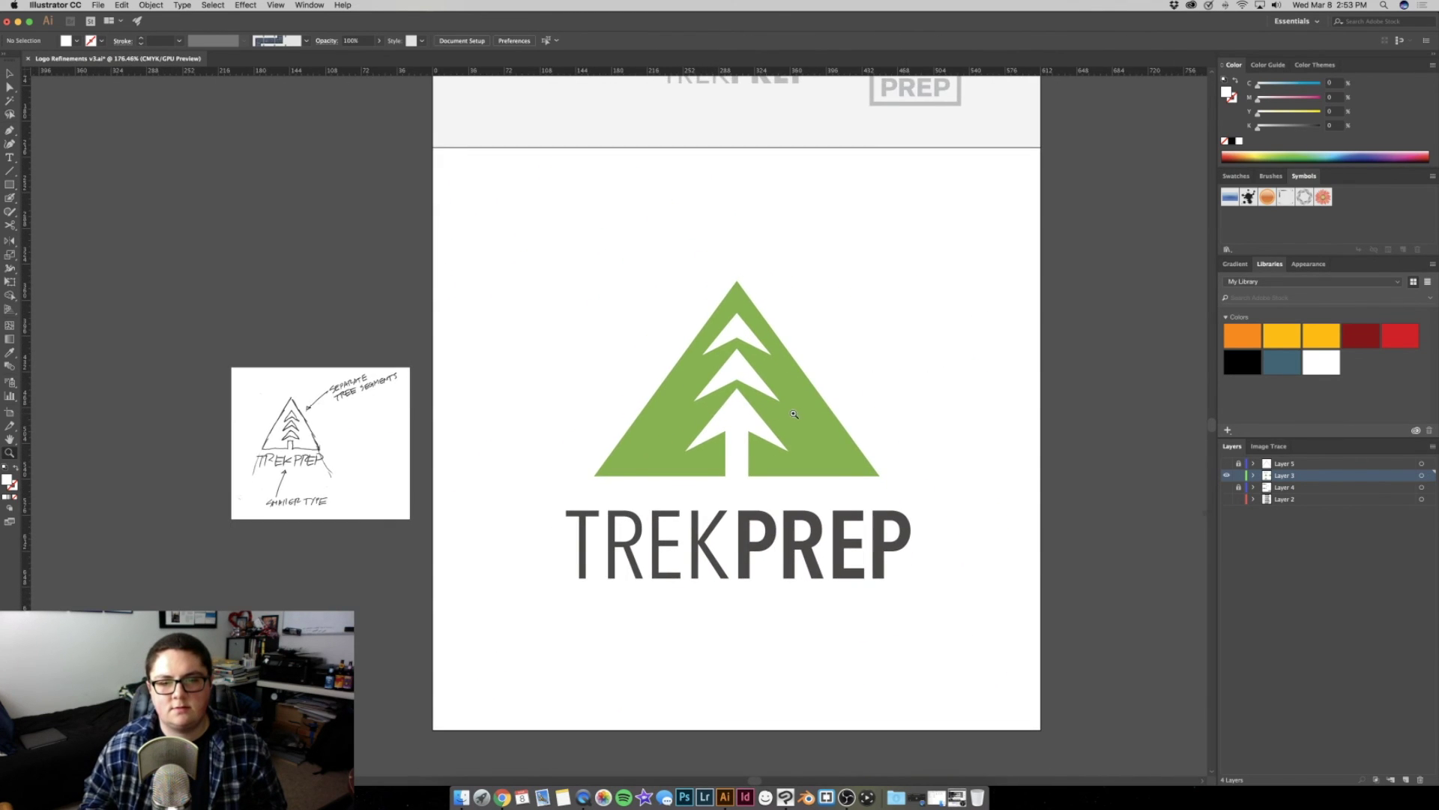
# Raise the inner notches of the middle and top tree chevrons to slim those branches
pyautogui.moveTo(778, 414); pyautogui.dragTo(847, 426)
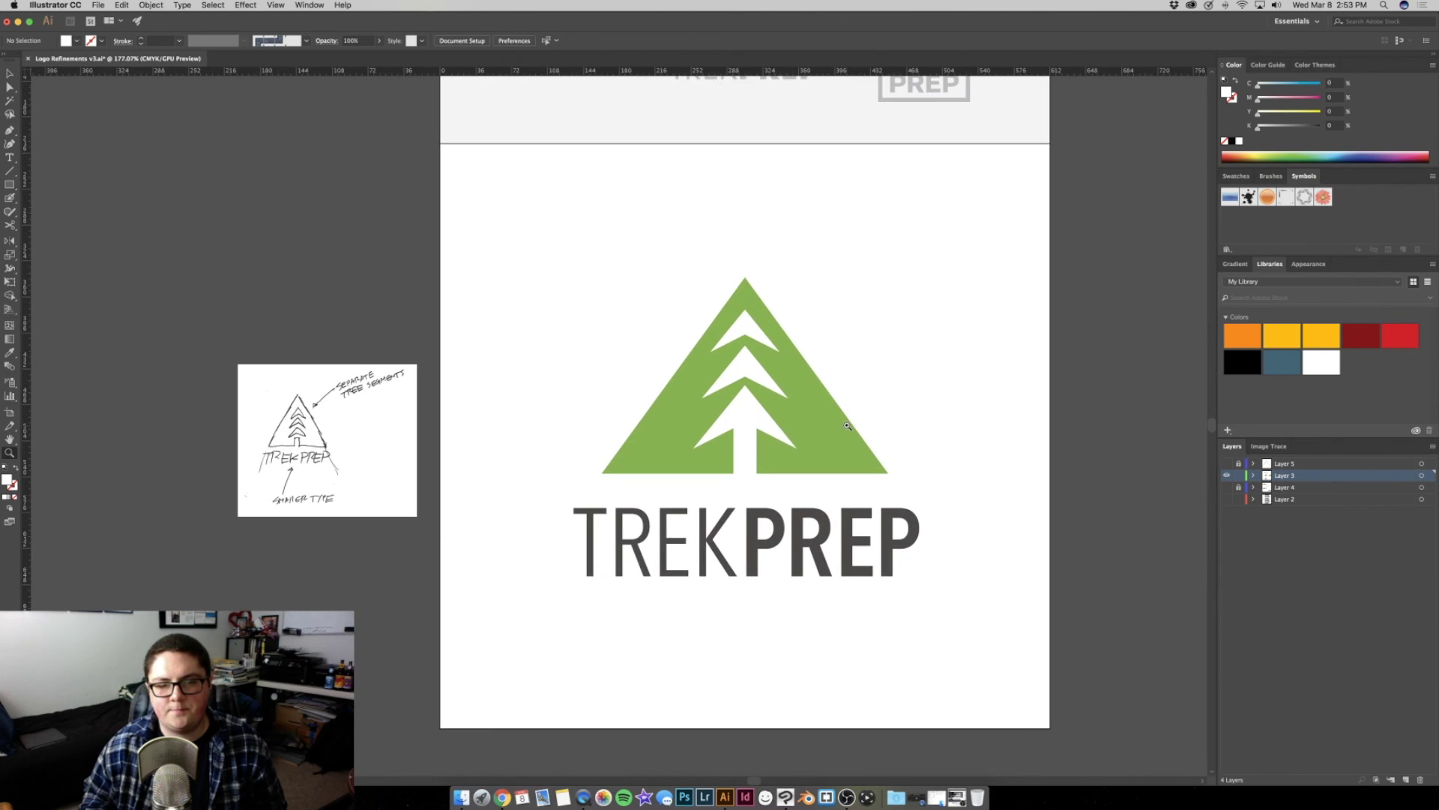
pyautogui.moveTo(847, 426)
pyautogui.mouseDown()
pyautogui.moveTo(735, 429)
pyautogui.moveTo(770, 397)
pyautogui.mouseUp()
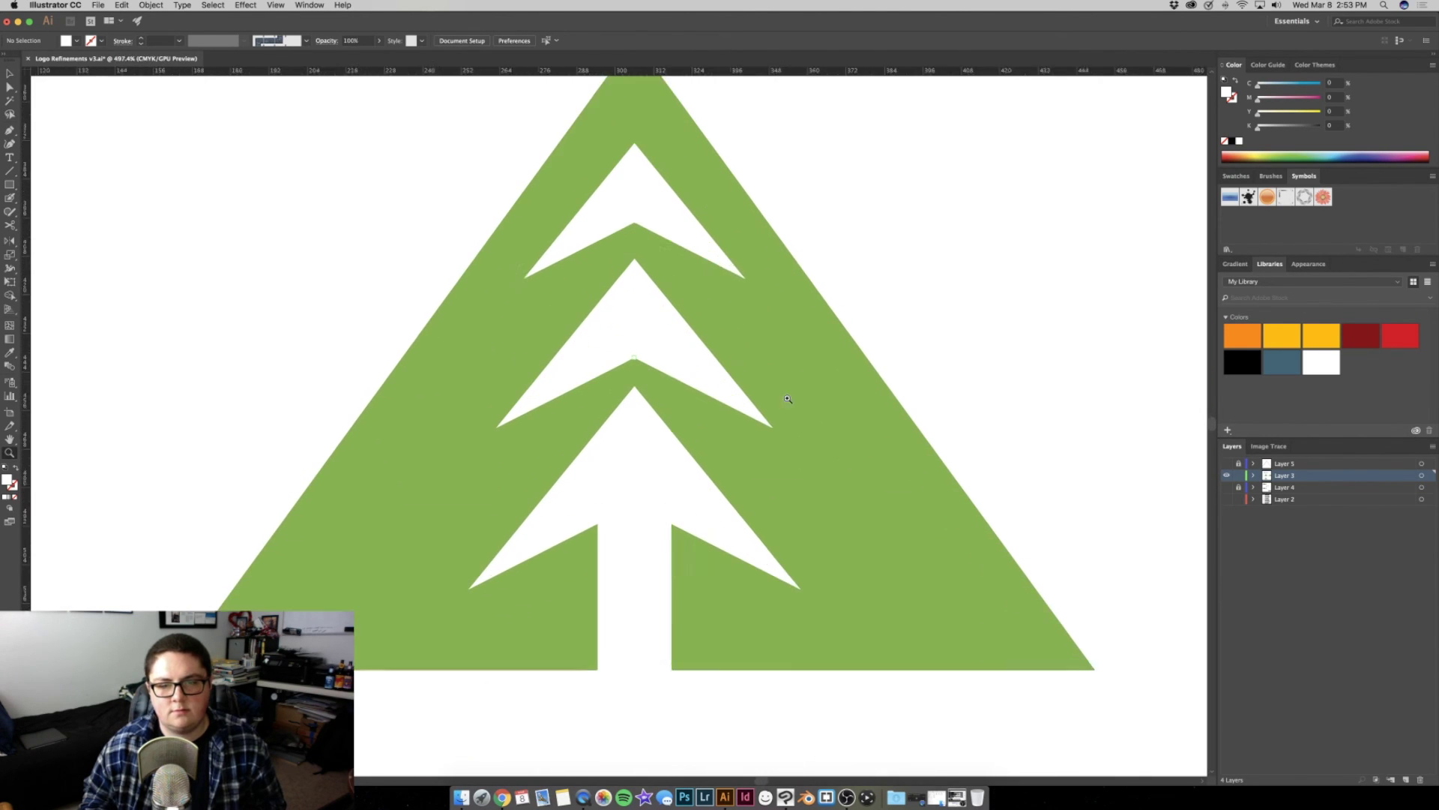
pyautogui.scroll(5, 651, 374)
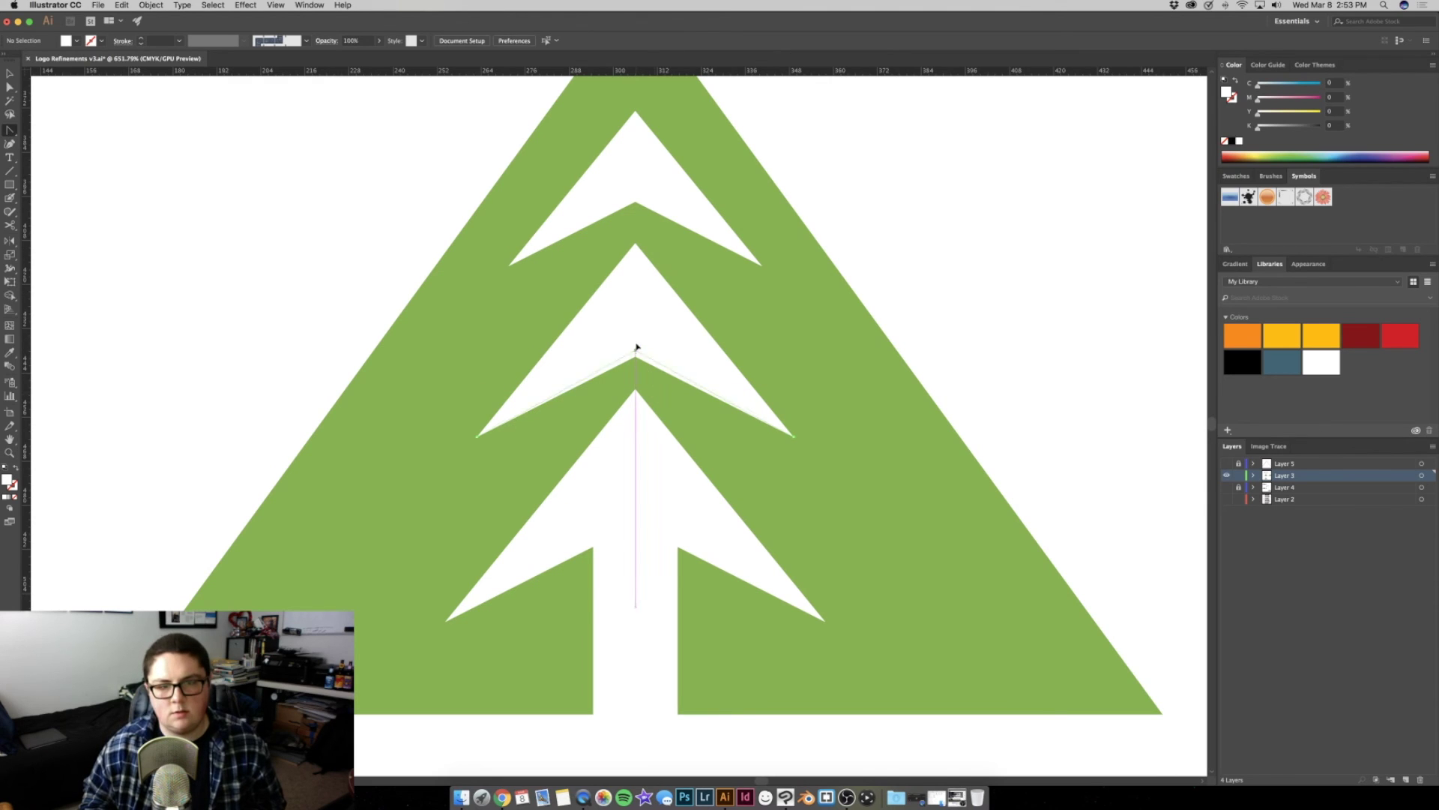
pyautogui.moveTo(636, 337); pyautogui.dragTo(635, 338)
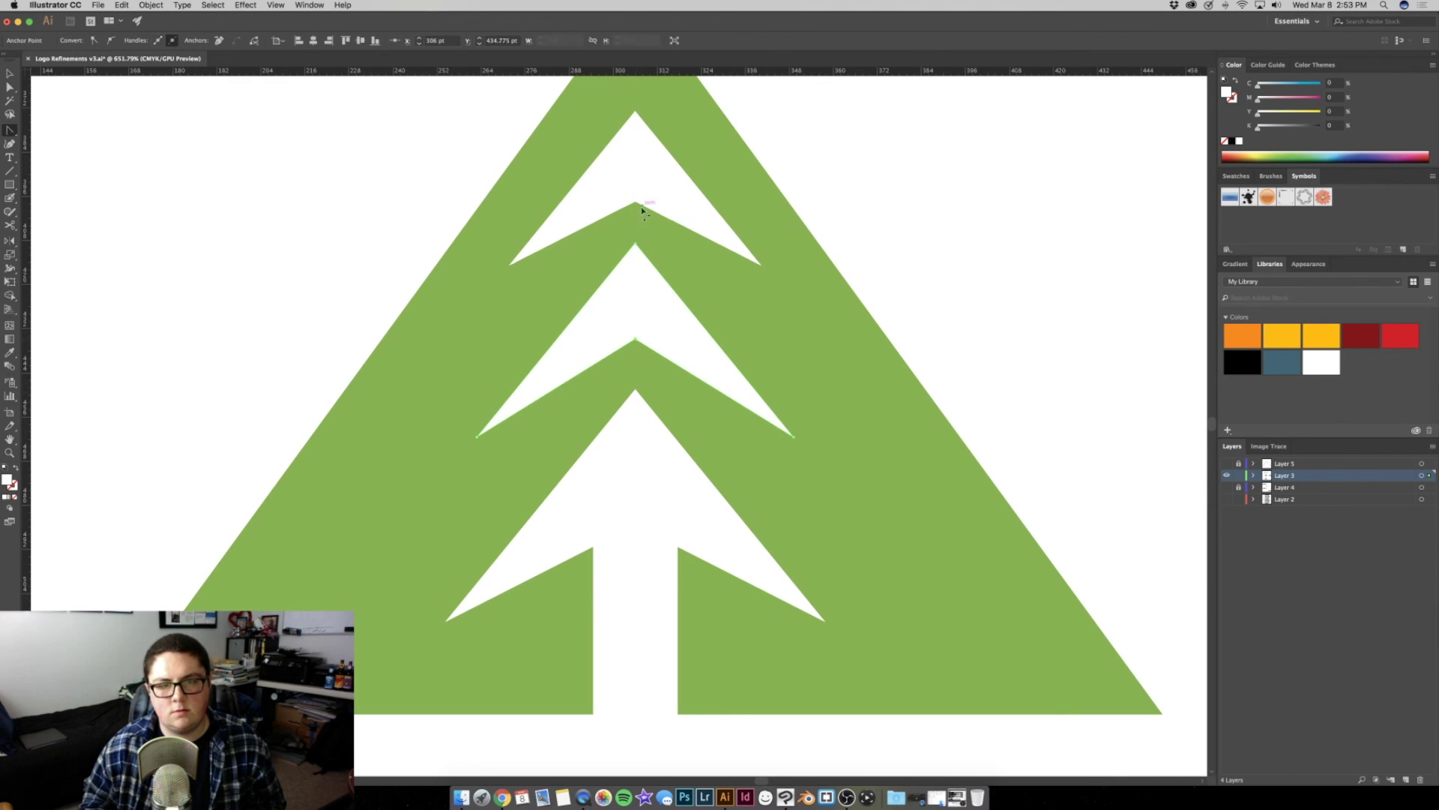
pyautogui.moveTo(637, 203); pyautogui.dragTo(636, 191)
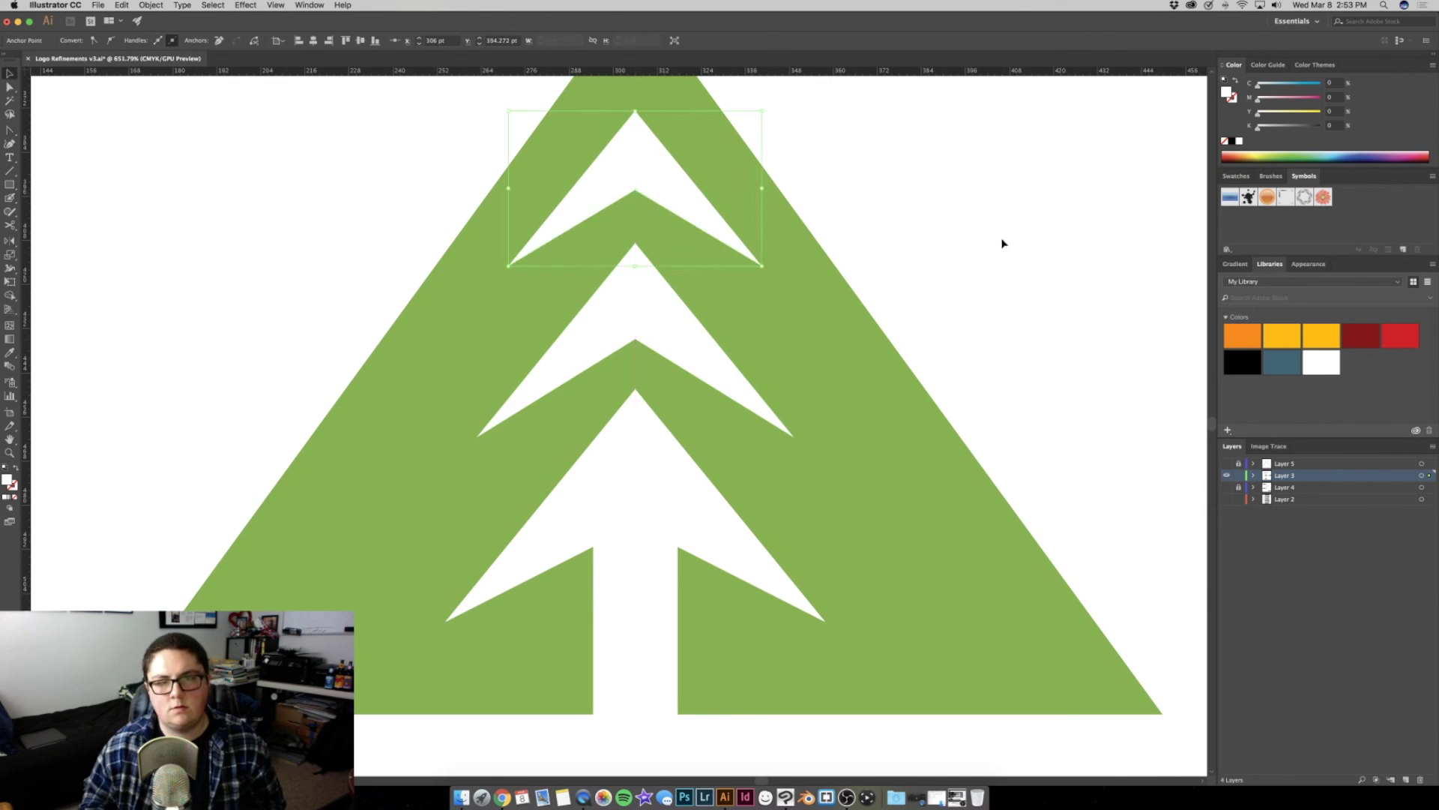
# Zoom in on the tree and fine-tune the middle chevron's position with arrow-key nudges
pyautogui.press('z')
pyautogui.scroll(-10, 1003, 277)
pyautogui.scroll(3, 675, 300)
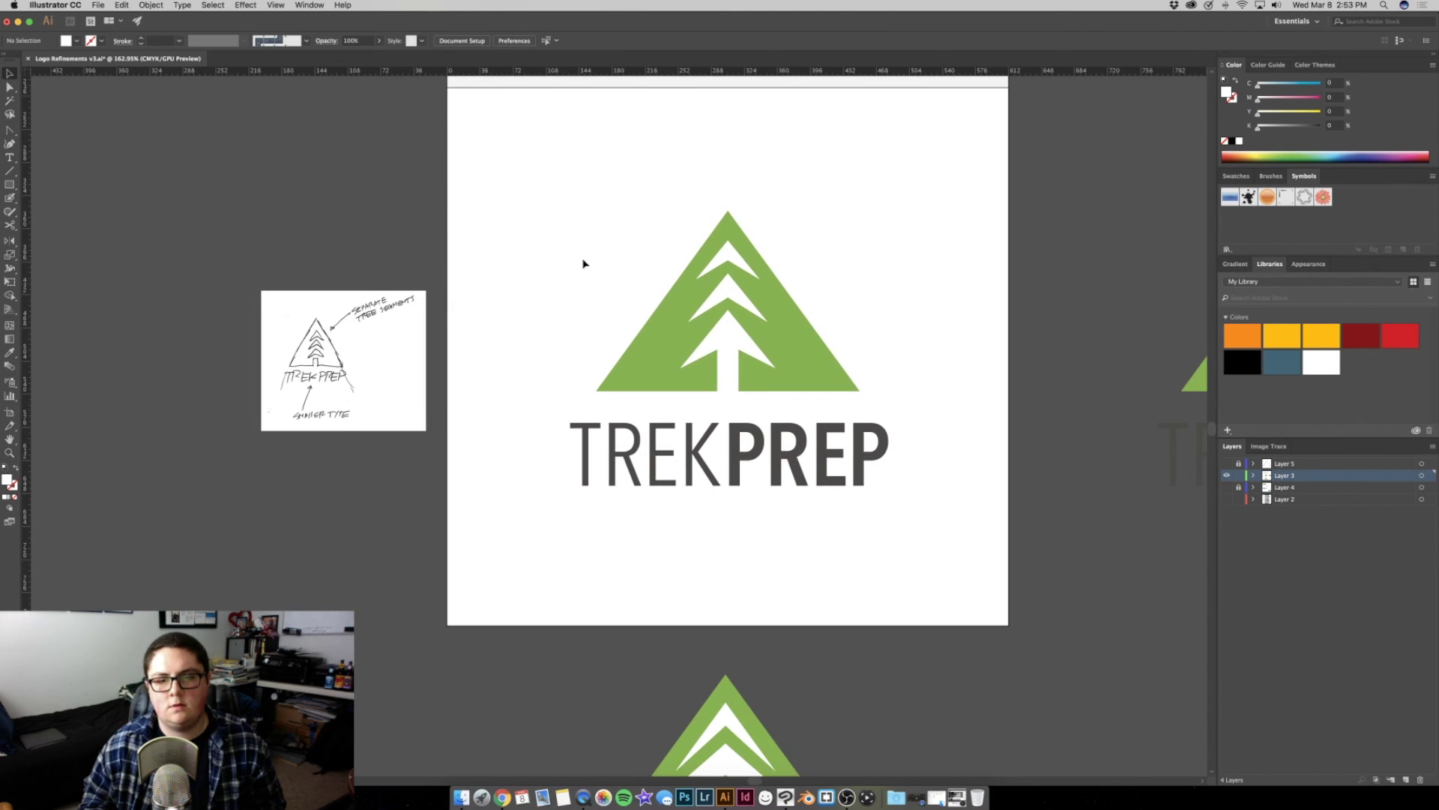
pyautogui.scroll(3, 582, 263)
pyautogui.click(824, 286)
pyautogui.press('v')
pyautogui.click(719, 311)
pyautogui.scroll(5, 879, 325)
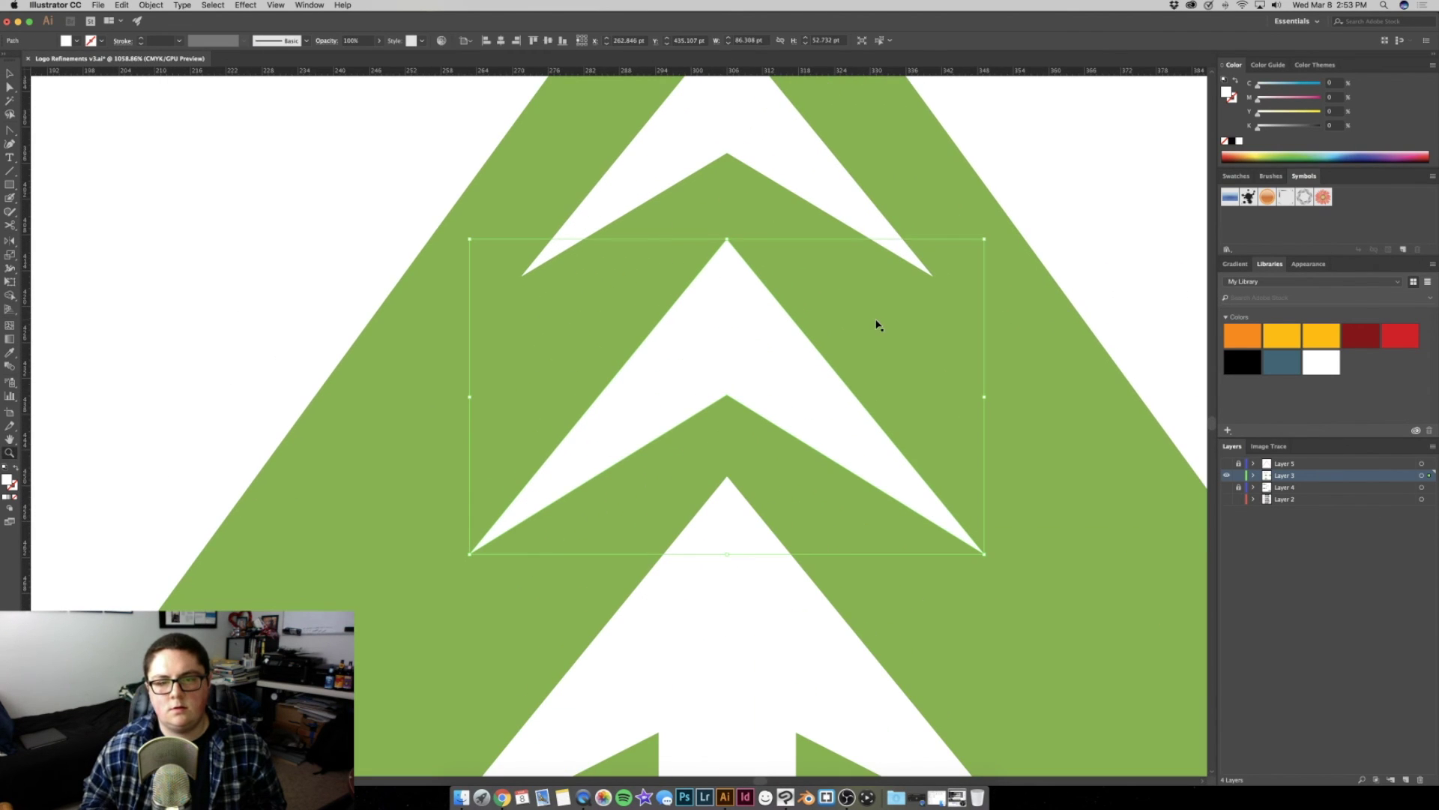
pyautogui.press('Down')
pyautogui.press('Up')
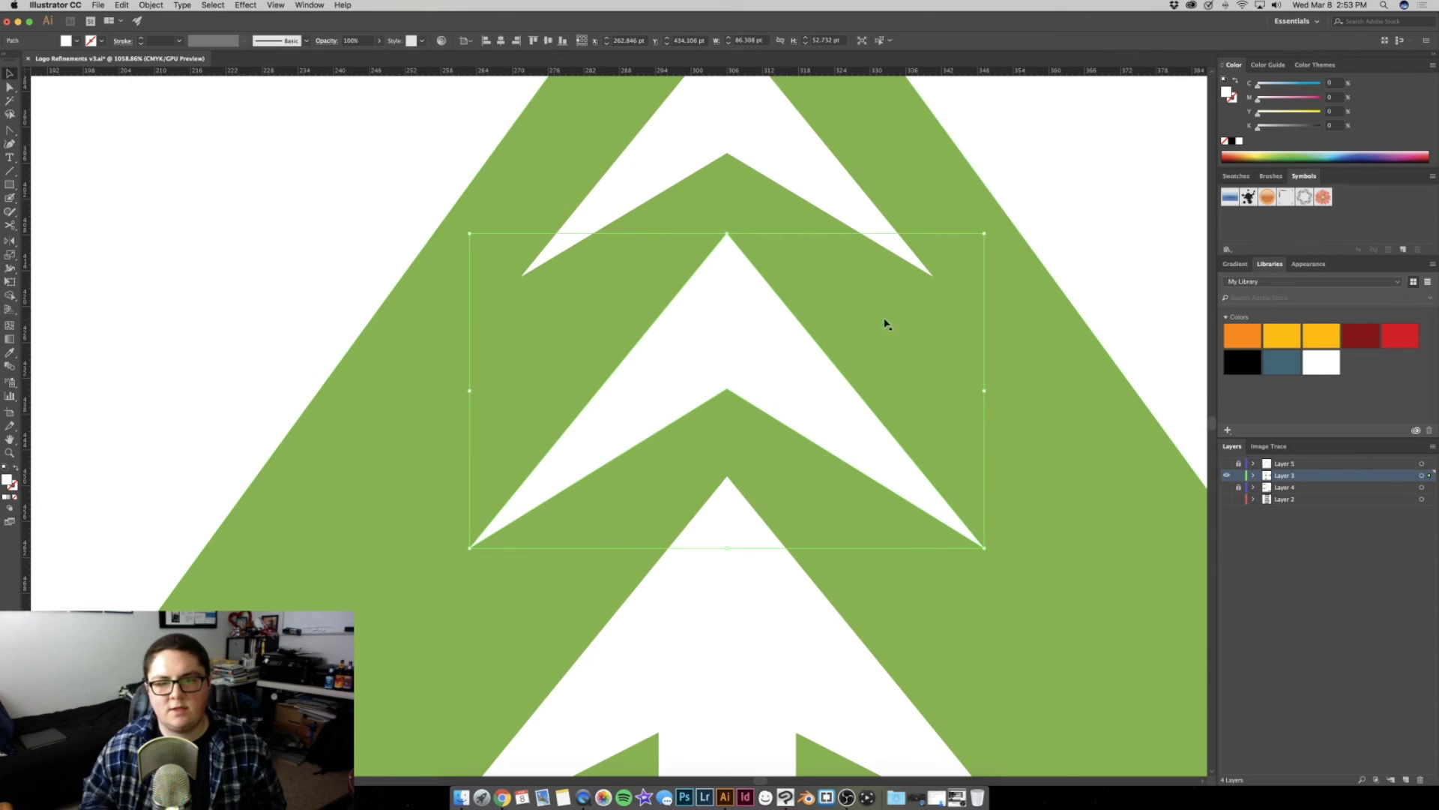
pyautogui.click(250, 242)
pyautogui.scroll(-5, 464, 270)
pyautogui.scroll(-3, 476, 280)
pyautogui.scroll(-3, 465, 263)
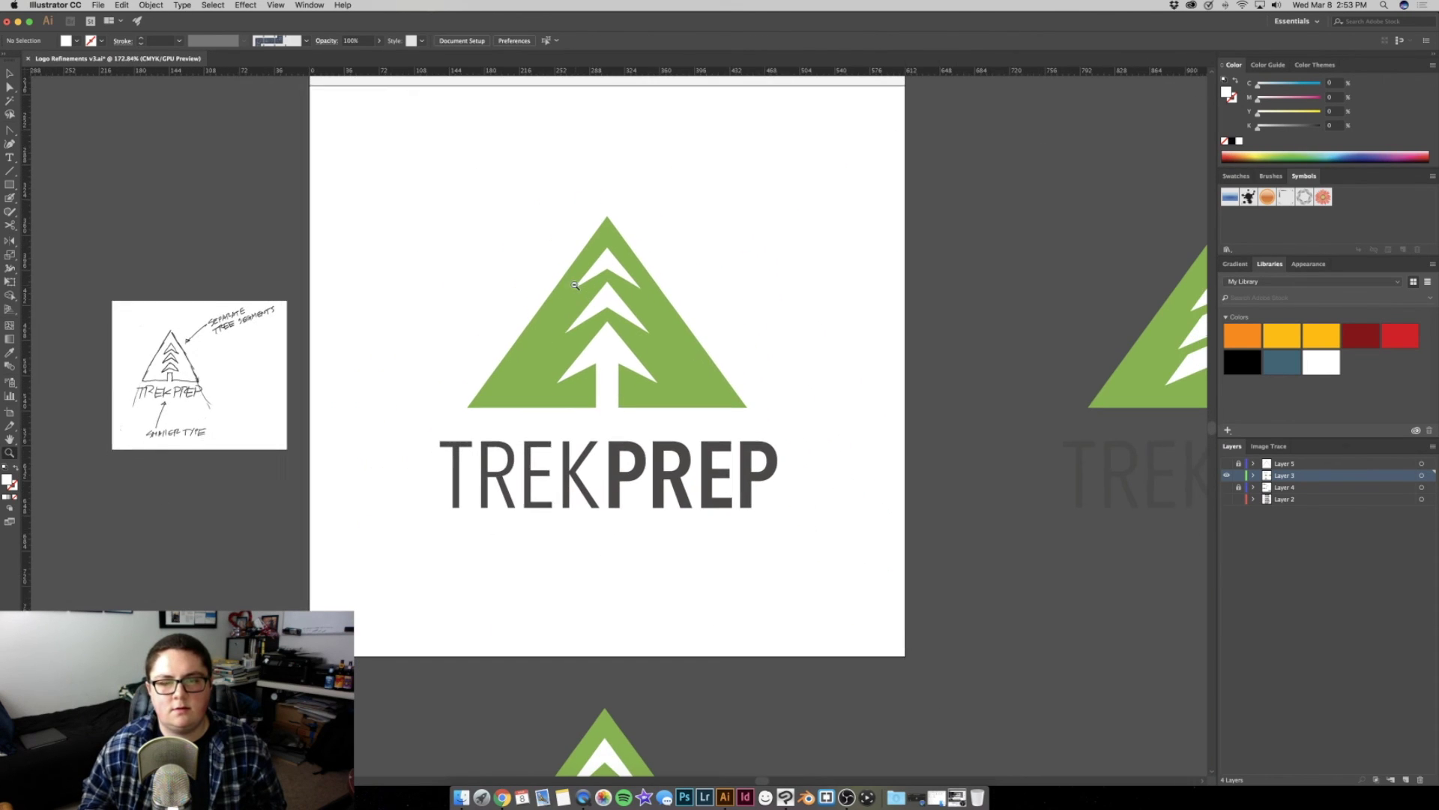
pyautogui.scroll(1, 713, 292)
pyautogui.scroll(1, 731, 283)
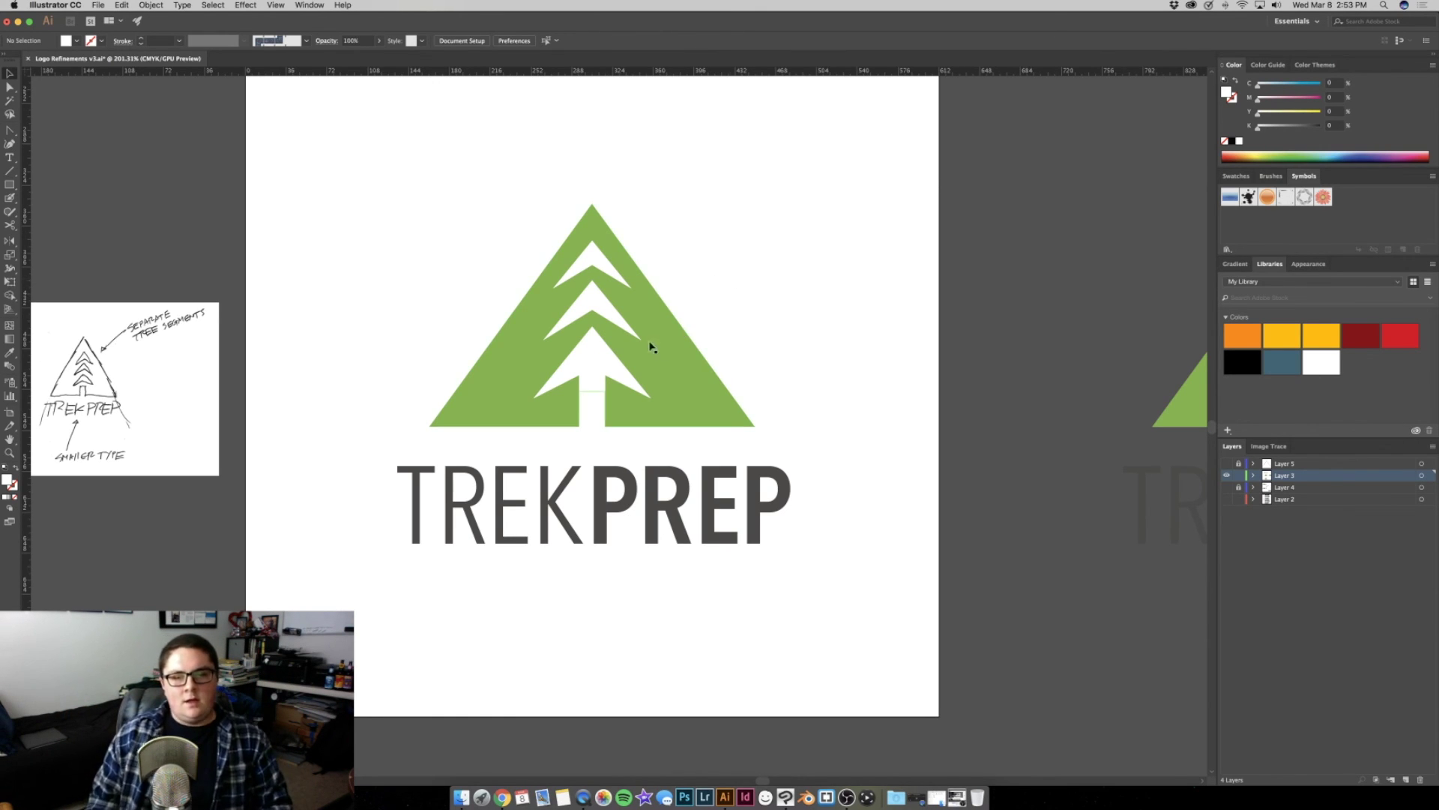
pyautogui.scroll(-3, 644, 342)
pyautogui.scroll(-1, 648, 335)
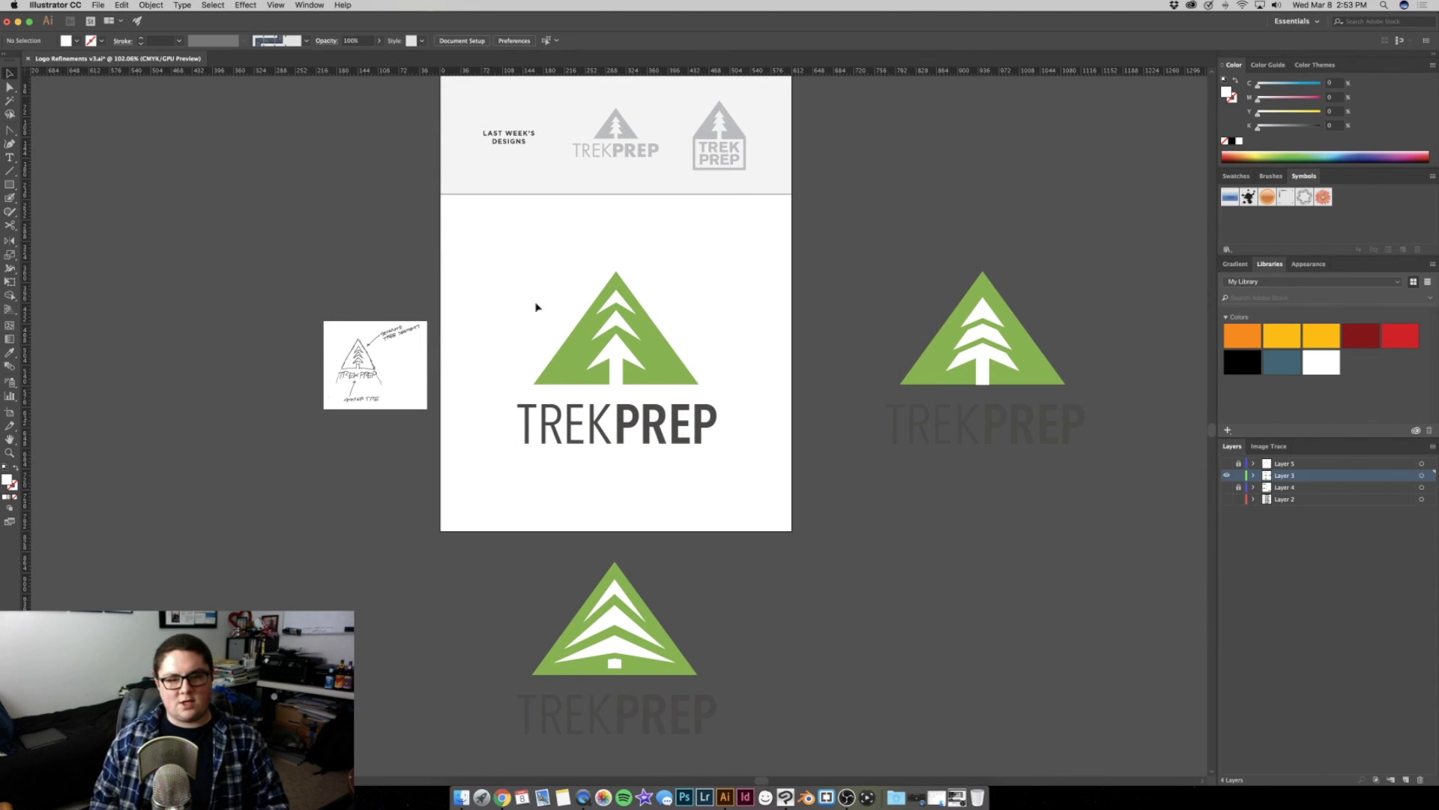
pyautogui.scroll(2, 614, 320)
pyautogui.scroll(-5, 522, 304)
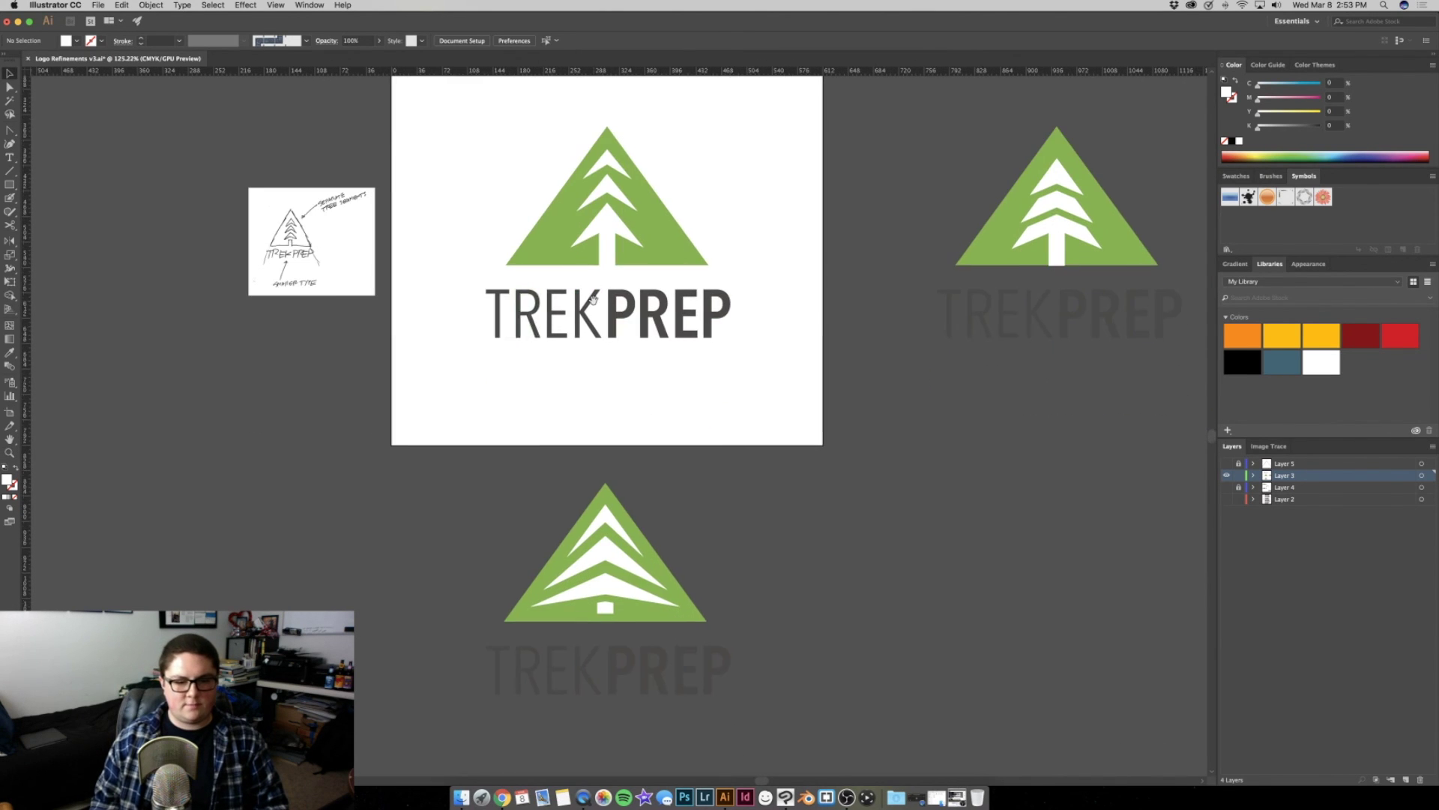
pyautogui.scroll(-3, 591, 450)
pyautogui.click(607, 524)
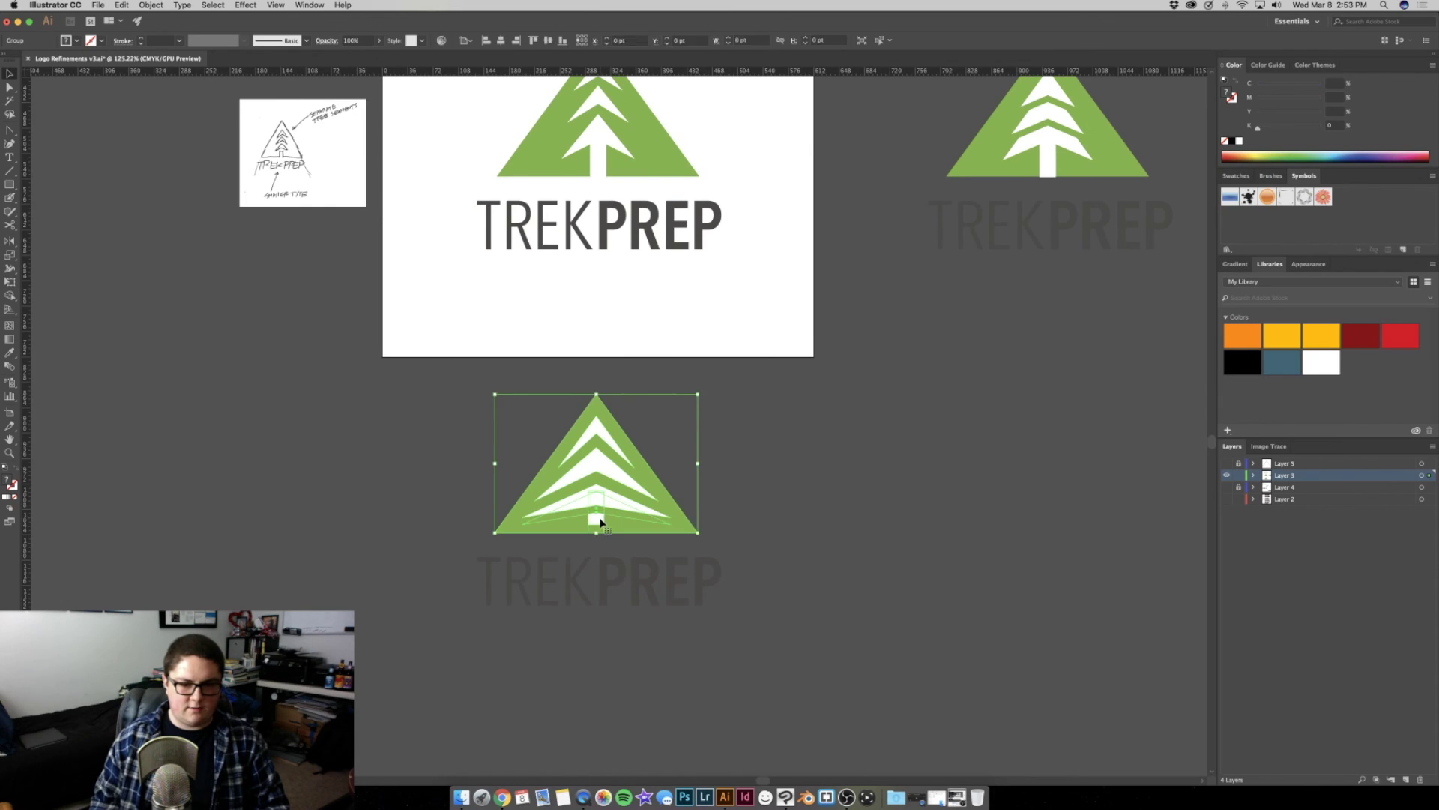
# Inside the bottom tree group, stretch the white trunk down to the green triangle's base
pyautogui.press('z')
pyautogui.moveTo(603, 533); pyautogui.dragTo(841, 515)
pyautogui.press('v')
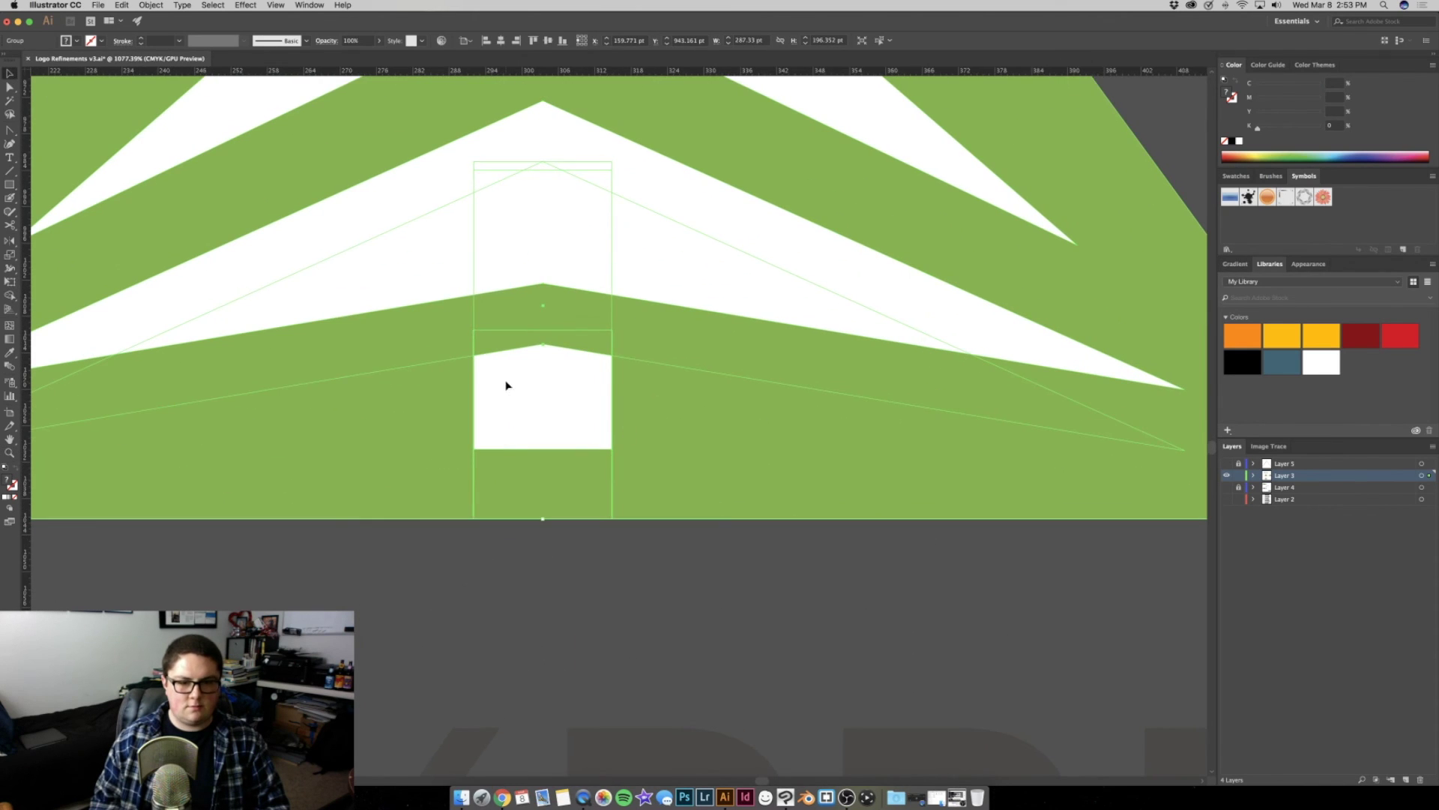
pyautogui.doubleClick(506, 385)
pyautogui.moveTo(546, 448); pyautogui.dragTo(543, 518)
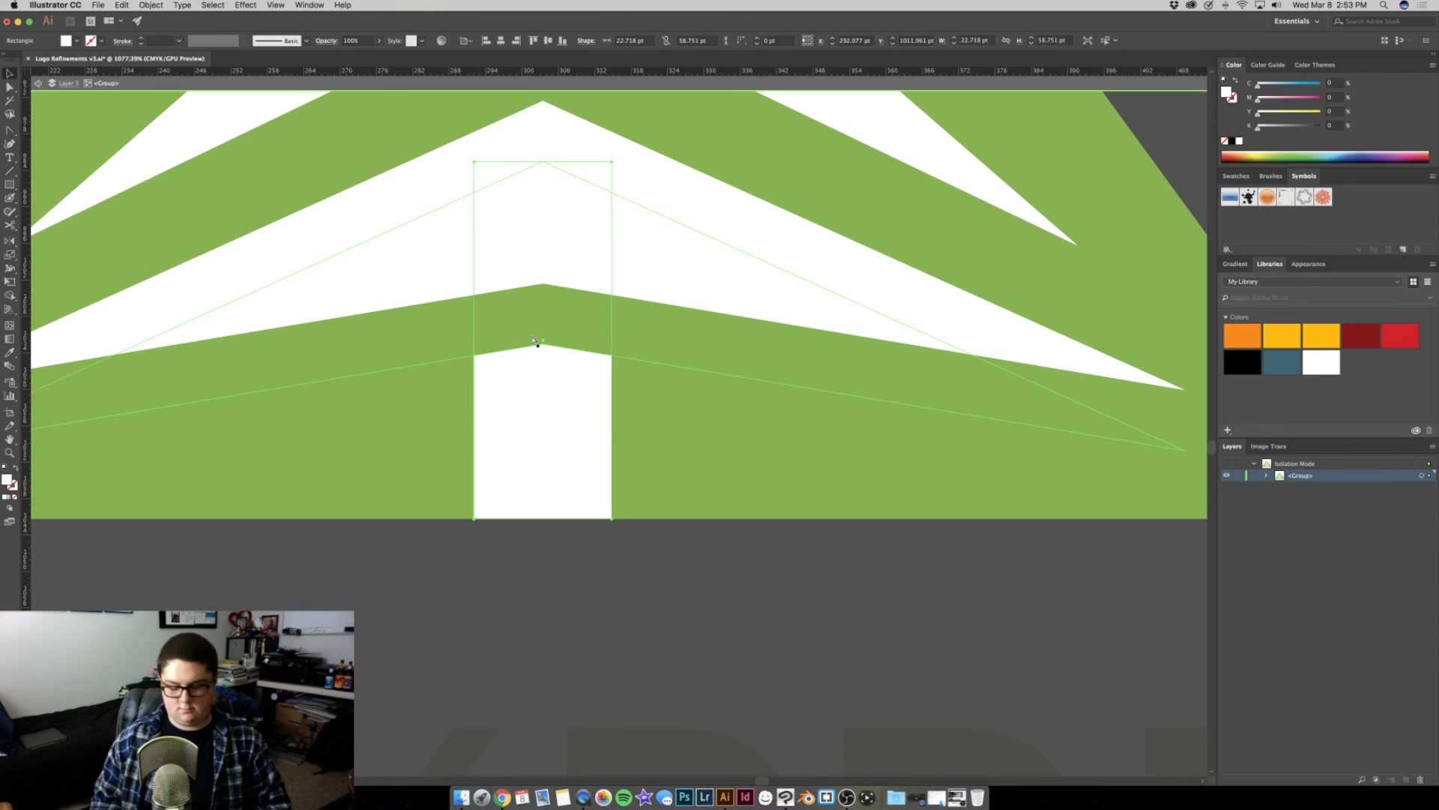
pyautogui.press('super+shift+bracketright')
pyautogui.doubleClick(660, 576)
# Clear the selection and zoom out to view all logo variants on the artboards
pyautogui.press('z')
pyautogui.keyDown('alt'); pyautogui.click(496, 458); pyautogui.keyUp('alt')
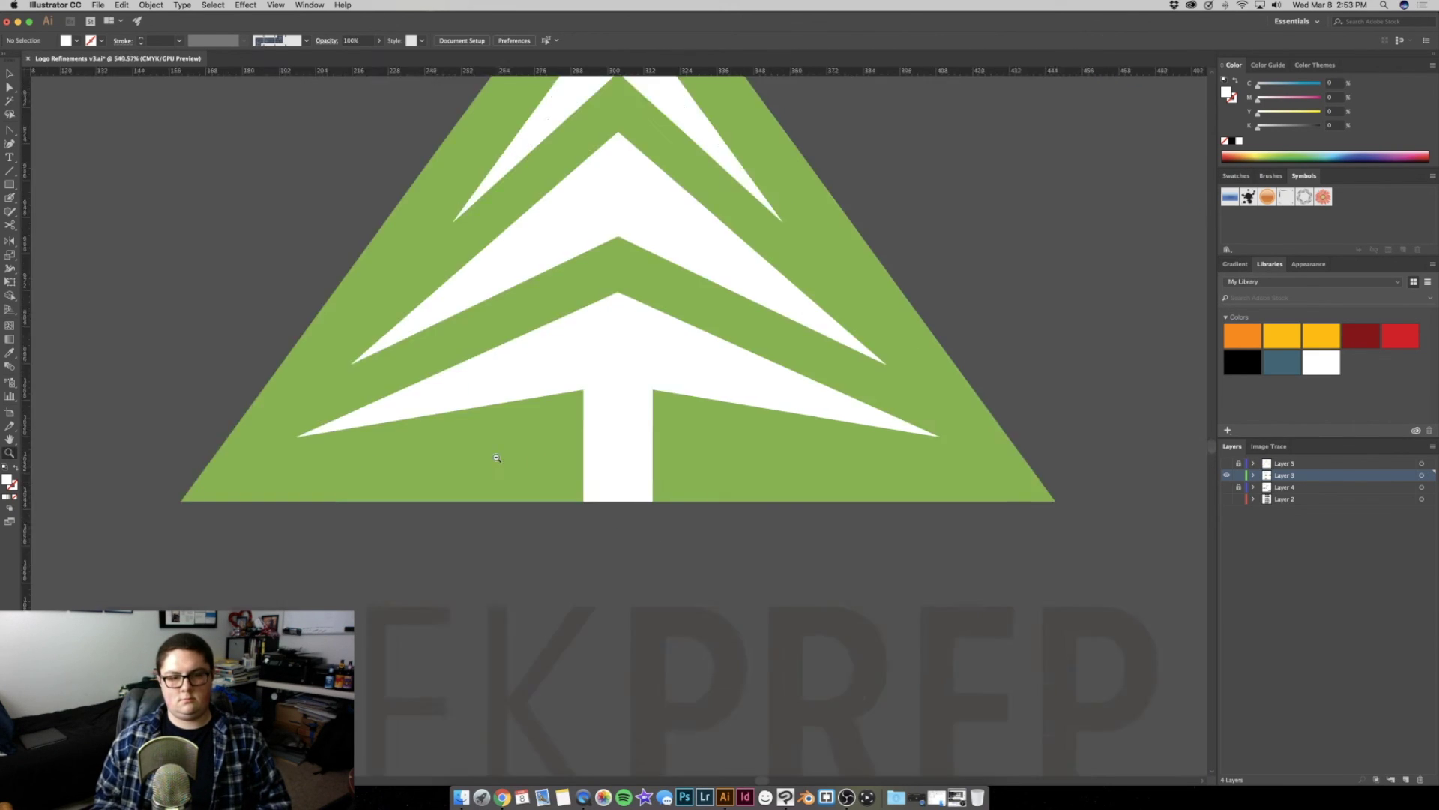
pyautogui.press('super+0')
pyautogui.press('super+minus')
pyautogui.keyDown('alt'); pyautogui.click(350, 373); pyautogui.keyUp('alt')
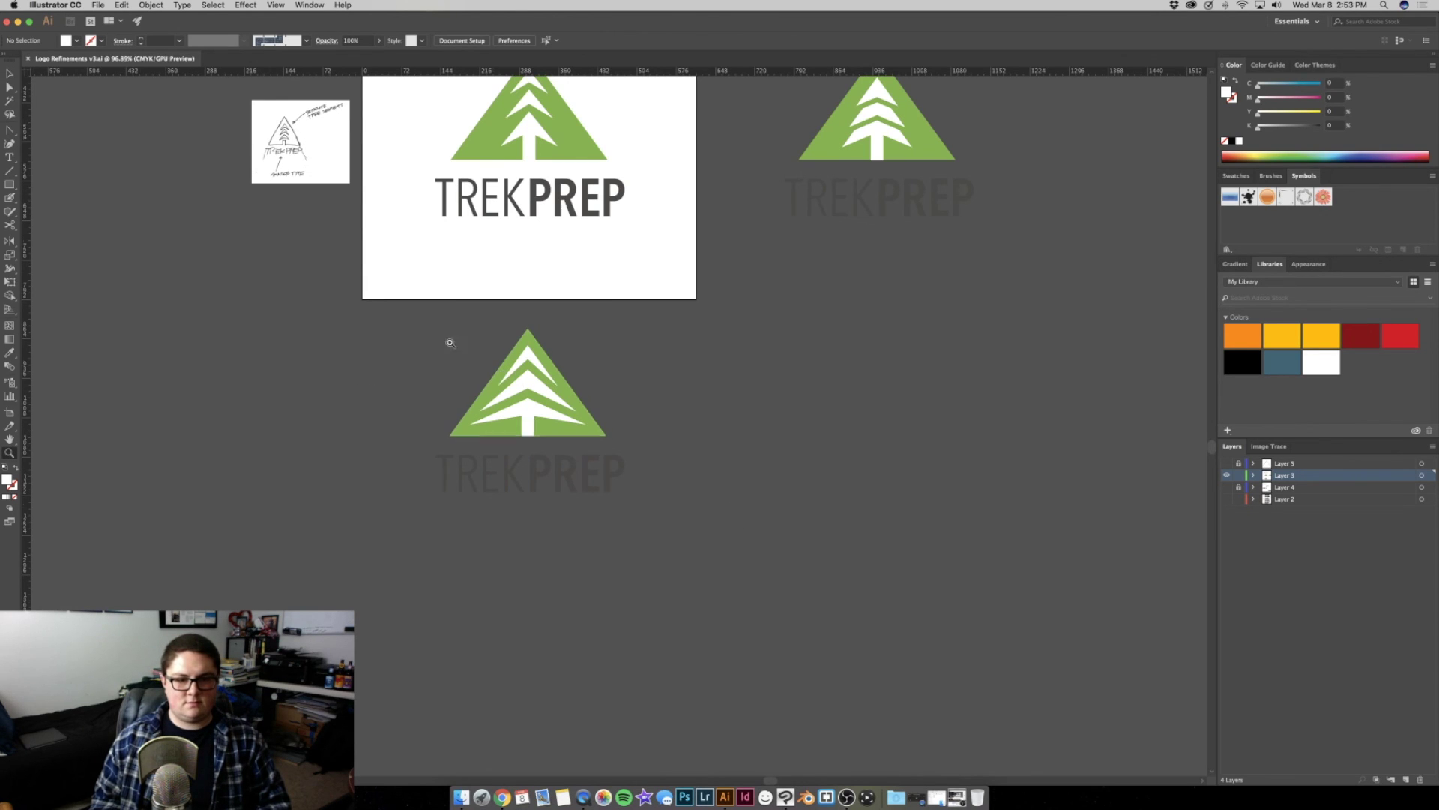
pyautogui.moveTo(449, 342); pyautogui.dragTo(299, 338)
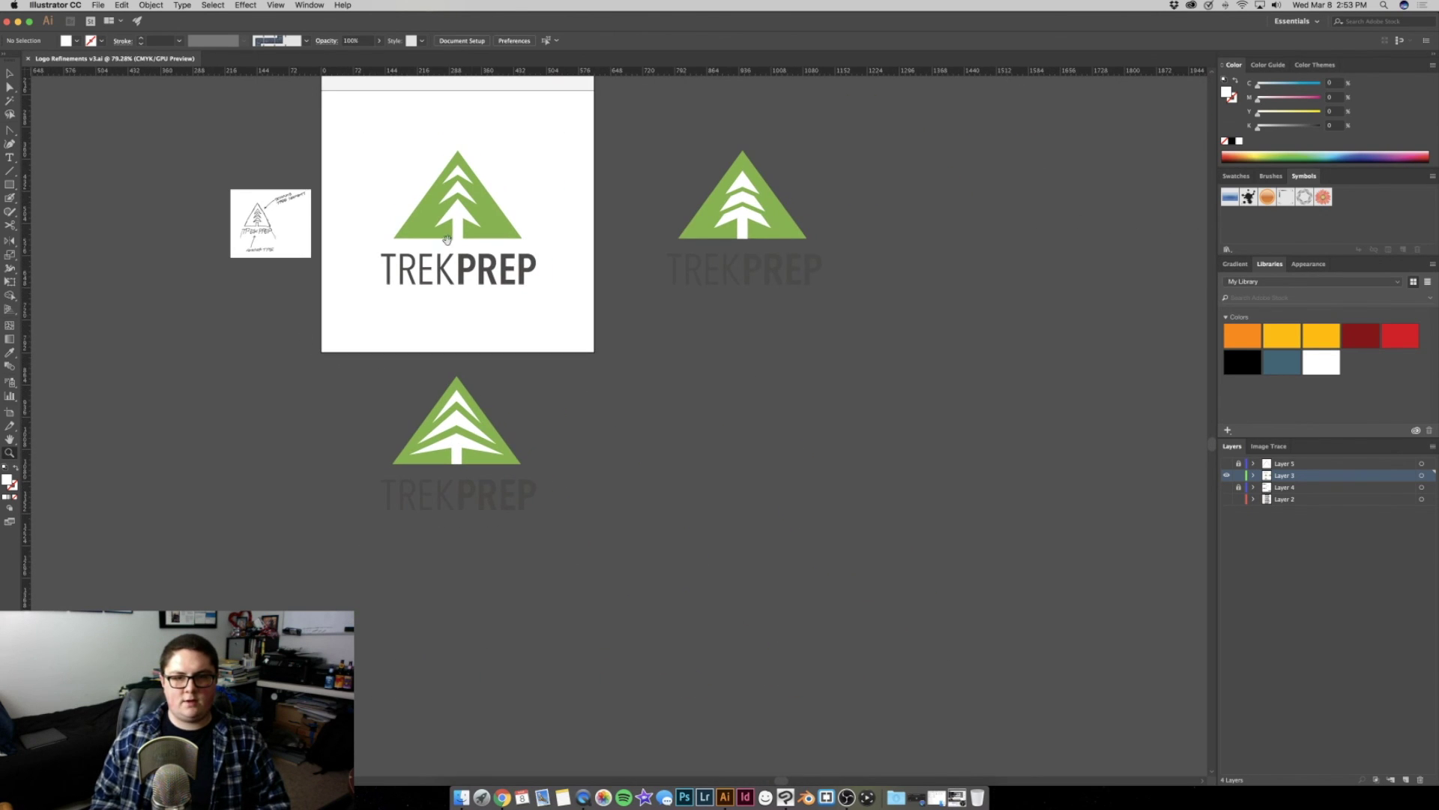
# Zoom around the main tree logo to inspect the finished variants
pyautogui.moveTo(494, 170)
pyautogui.mouseDown()
pyautogui.moveTo(551, 216)
pyautogui.moveTo(592, 217)
pyautogui.moveTo(456, 193)
pyautogui.mouseUp()
pyautogui.press('v')
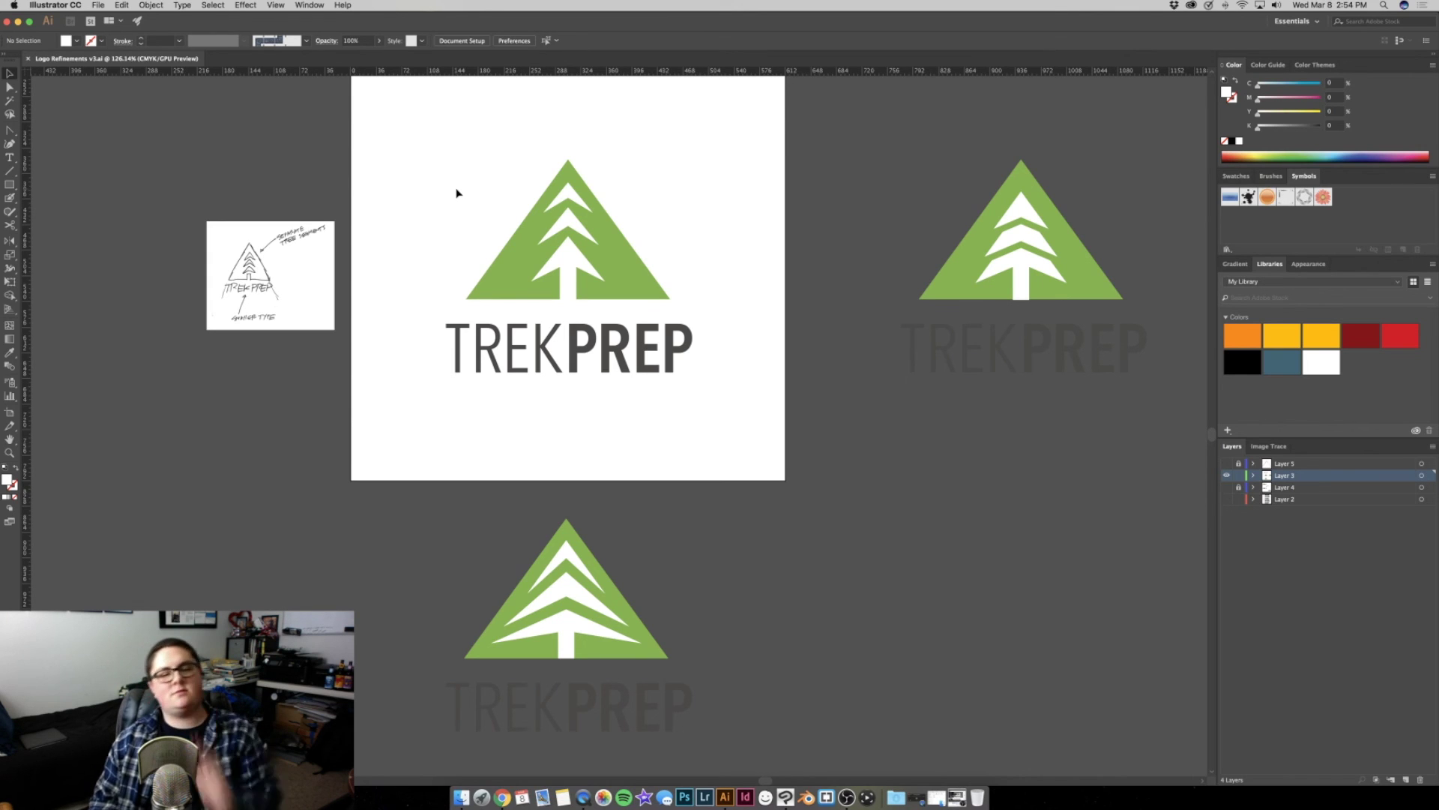
pyautogui.scroll(-2, 453, 245)
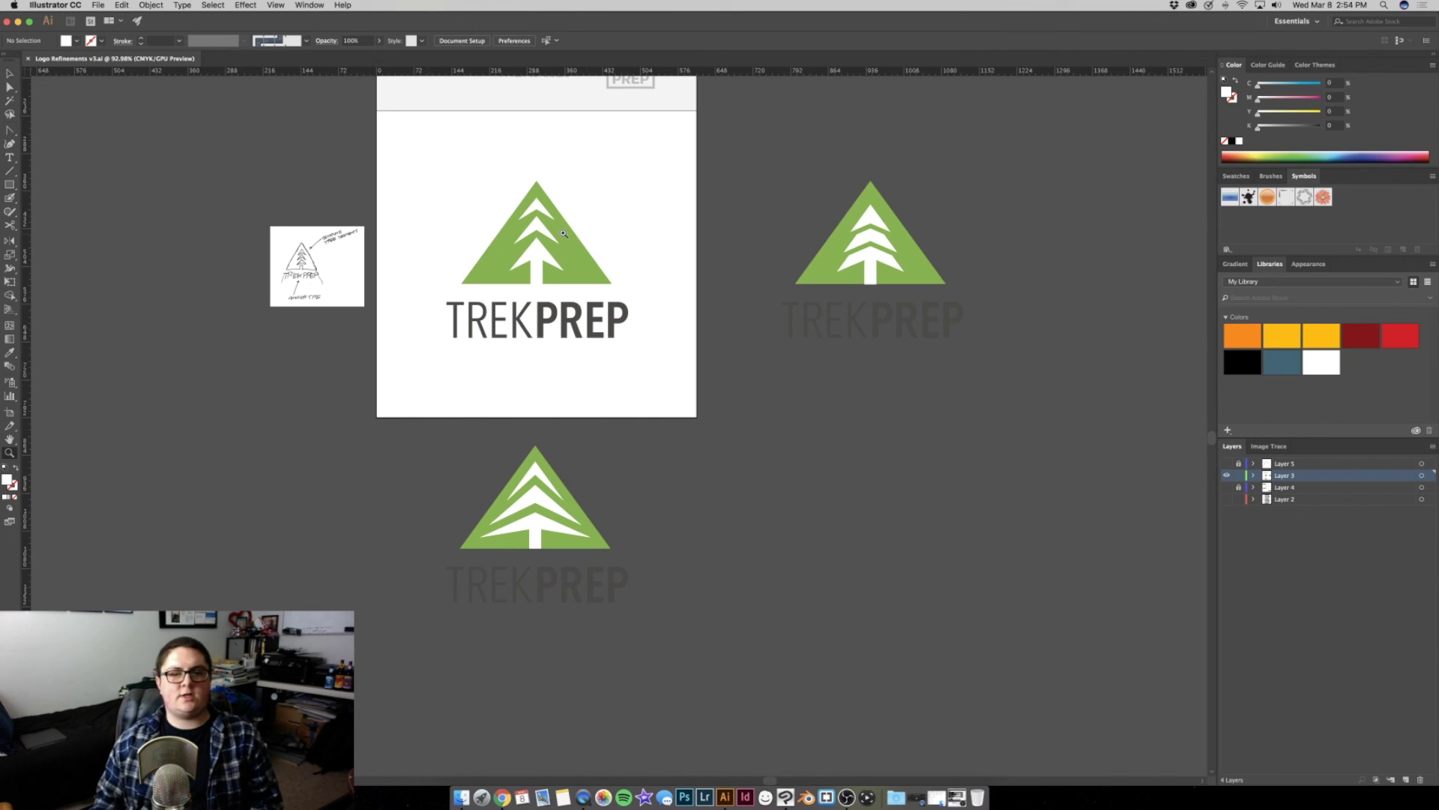
pyautogui.moveTo(588, 233); pyautogui.dragTo(659, 247)
pyautogui.keyDown('alt'); pyautogui.click(638, 198); pyautogui.keyUp('alt')
pyautogui.scroll(2, 434, 212)
# Marquee-select the main, right-hand and bottom logos to check them, then hide the reference sketch
pyautogui.moveTo(434, 212); pyautogui.dragTo(684, 459)
pyautogui.moveTo(859, 214); pyautogui.dragTo(1108, 488)
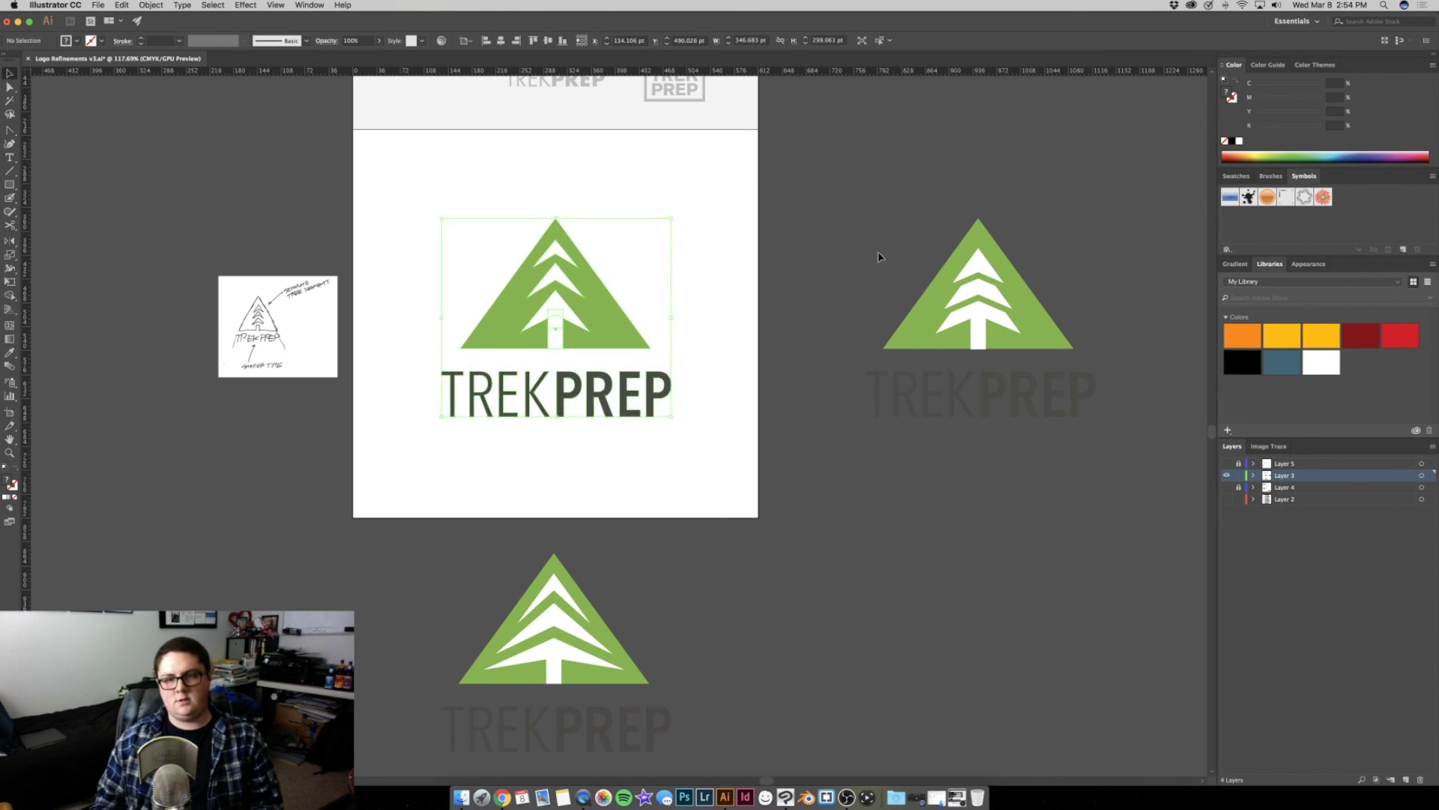
pyautogui.moveTo(420, 536); pyautogui.dragTo(682, 757)
pyautogui.click(540, 186)
pyautogui.click(502, 209)
pyautogui.click(340, 190)
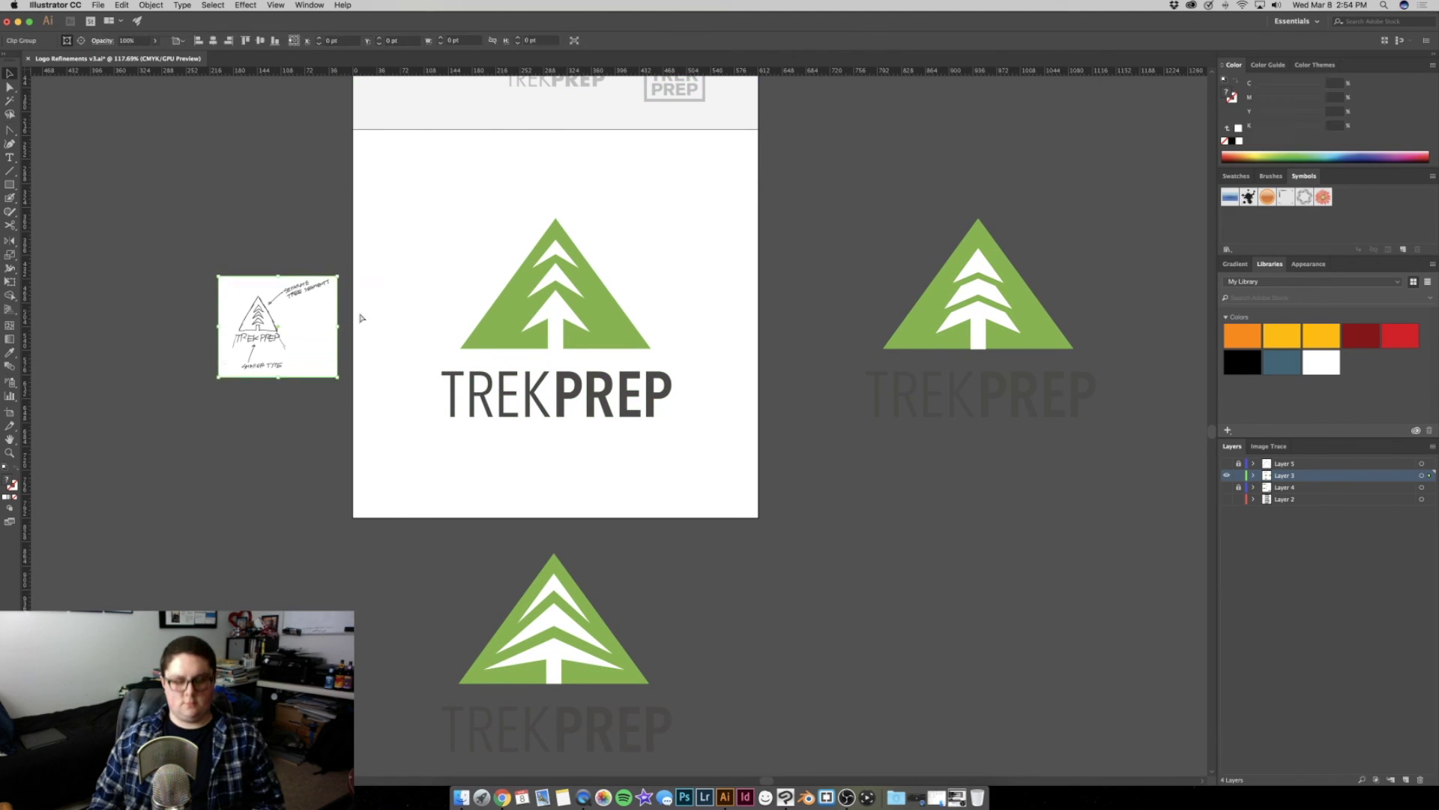
pyautogui.click(1227, 475)
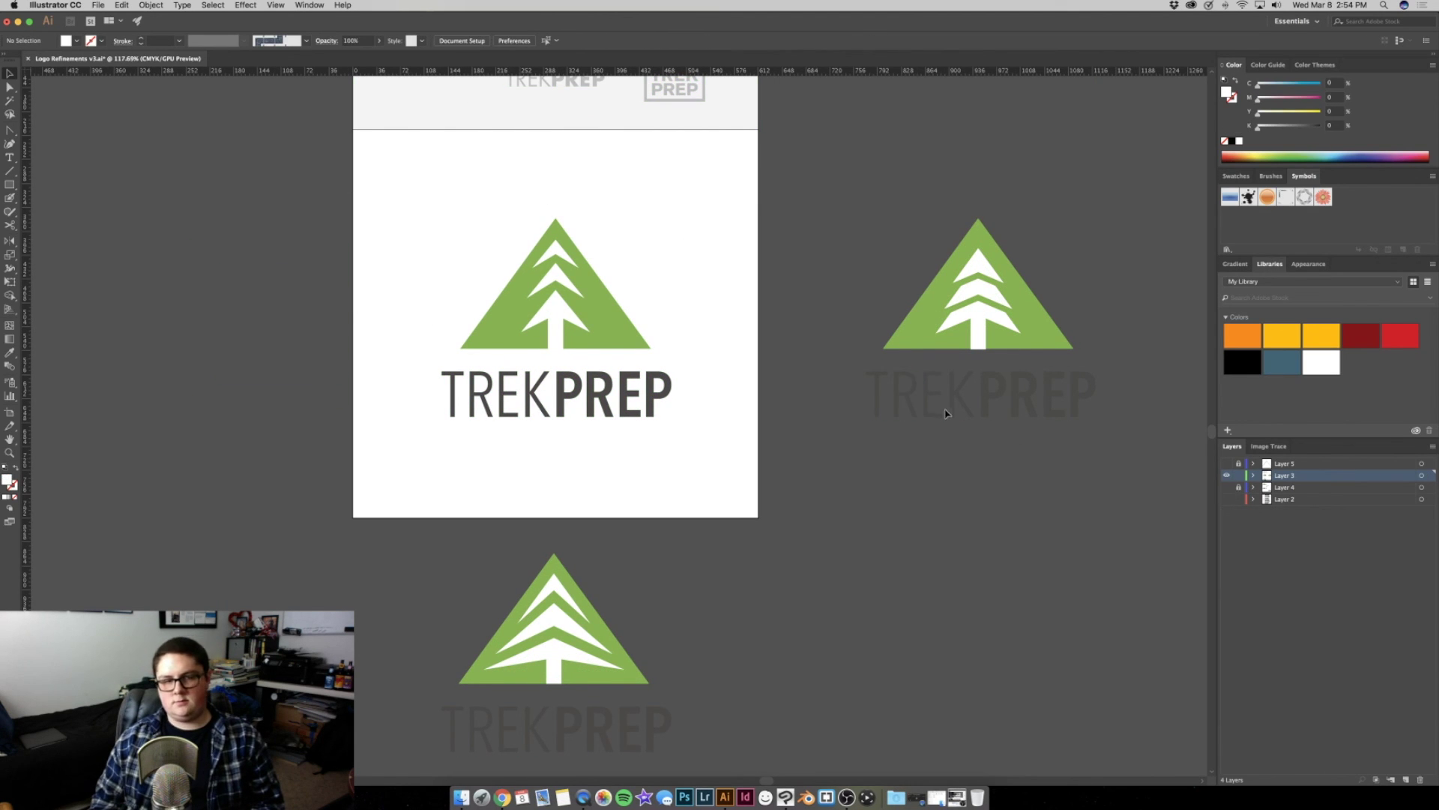
# Copy all three logos and paste them in front on a new layer
pyautogui.hotkey('ctrl', 'alt', '3')
pyautogui.click(421, 264)
pyautogui.hotkey('ctrl', 'a')
pyautogui.hotkey('ctrl', 'a')
pyautogui.click(1226, 475)
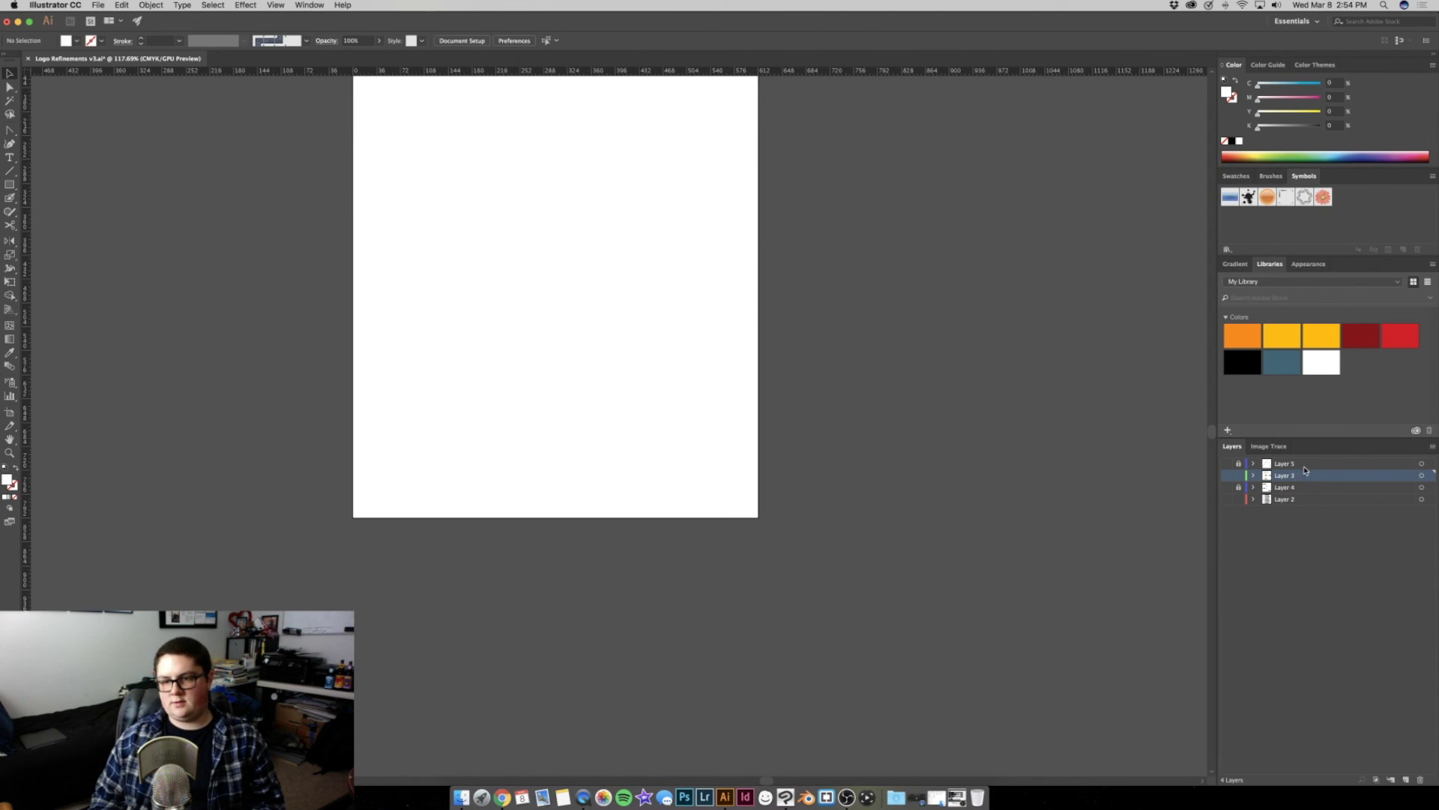
pyautogui.click(1407, 782)
pyautogui.hotkey('ctrl', 'f')
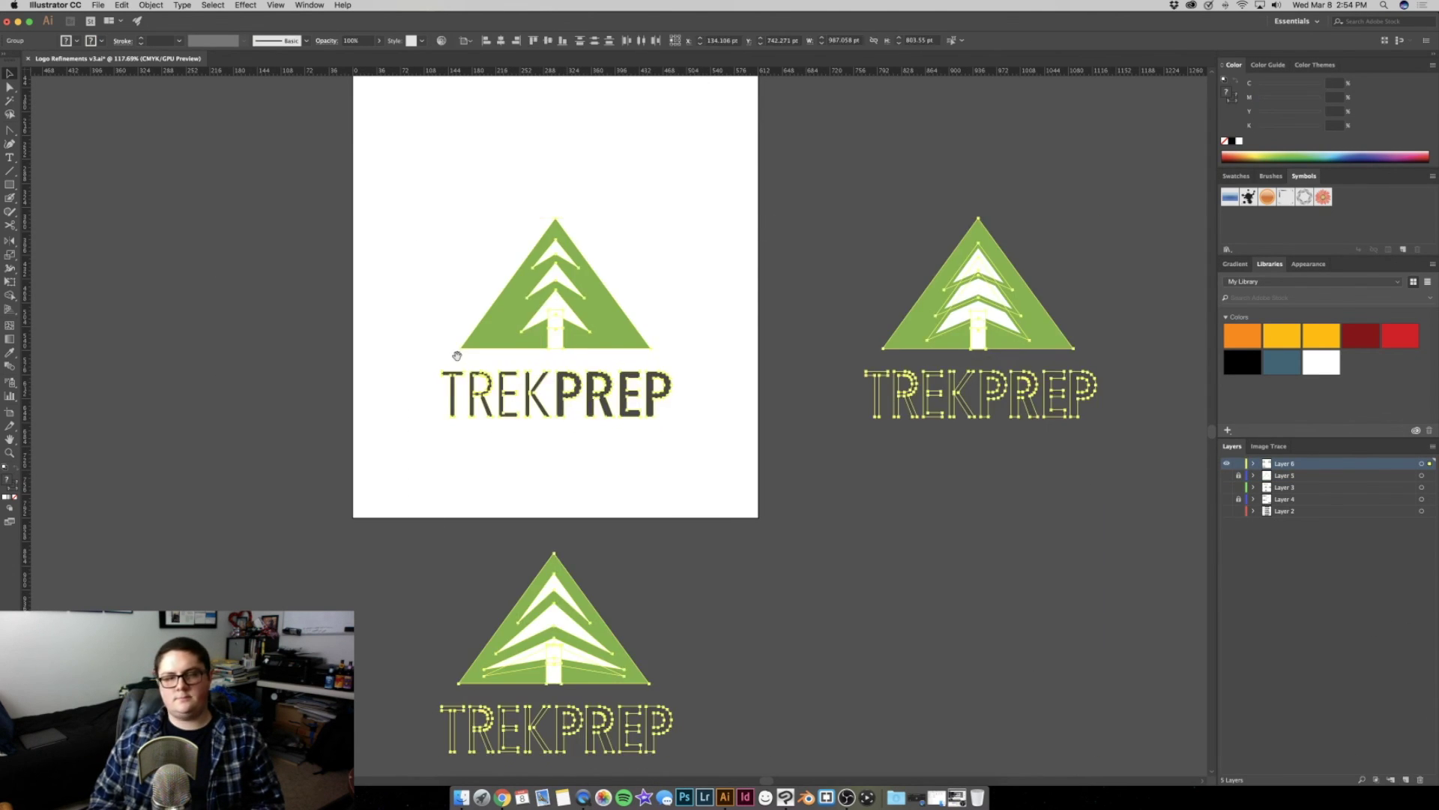
# Centre the logo horizontally and vertically on the page and scale it down
pyautogui.click(501, 42)
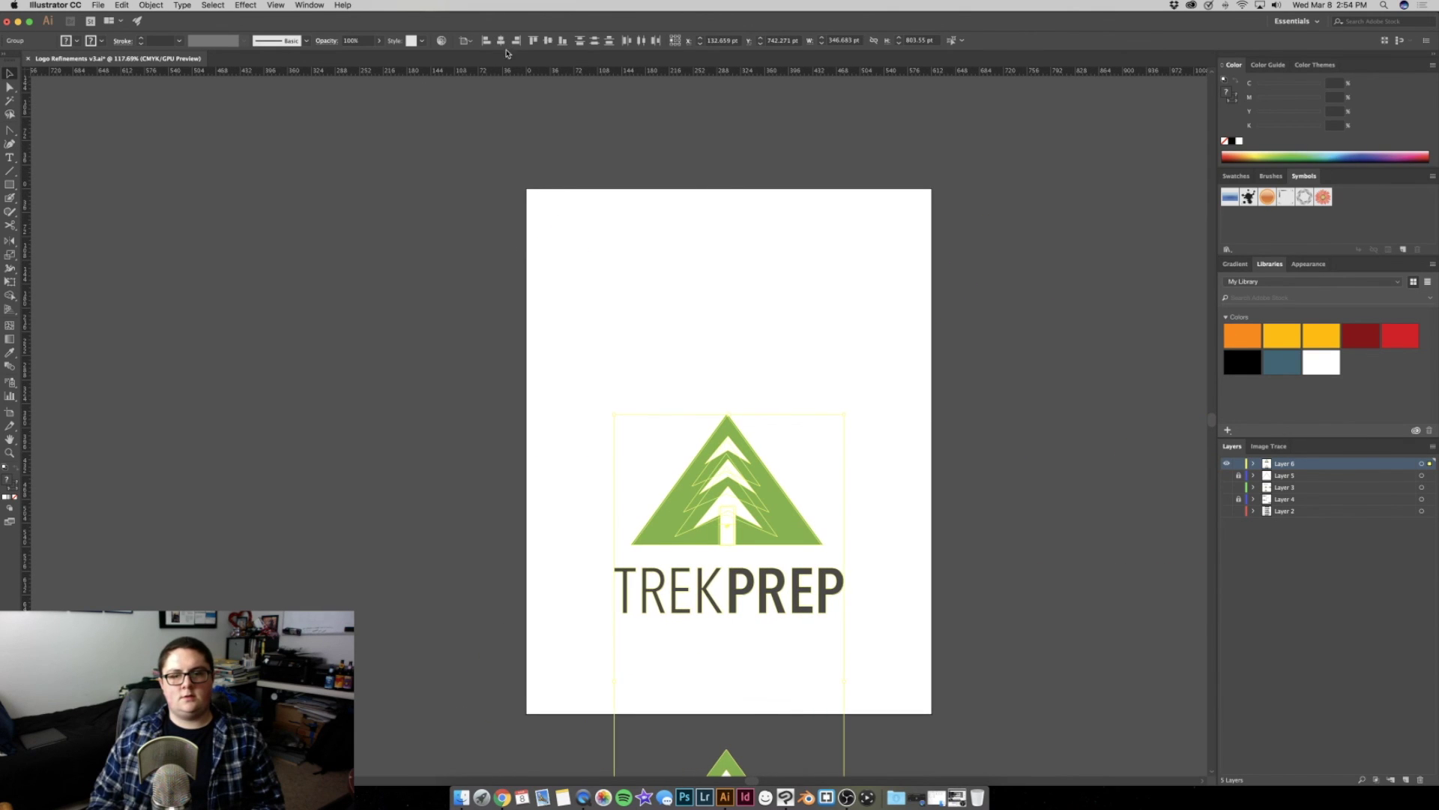
pyautogui.click(548, 42)
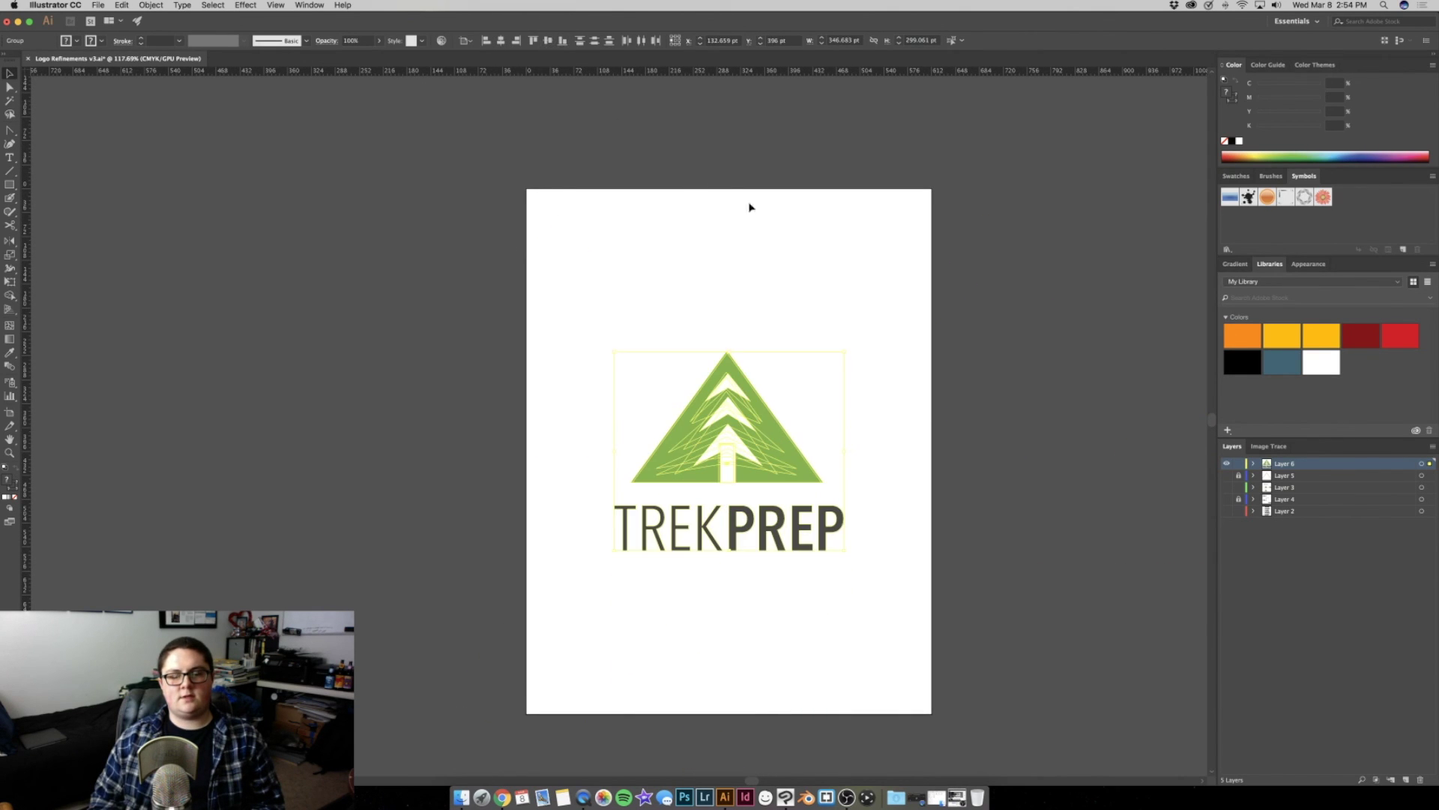
pyautogui.click(819, 303)
pyautogui.click(732, 551)
pyautogui.moveTo(732, 553); pyautogui.dragTo(731, 474)
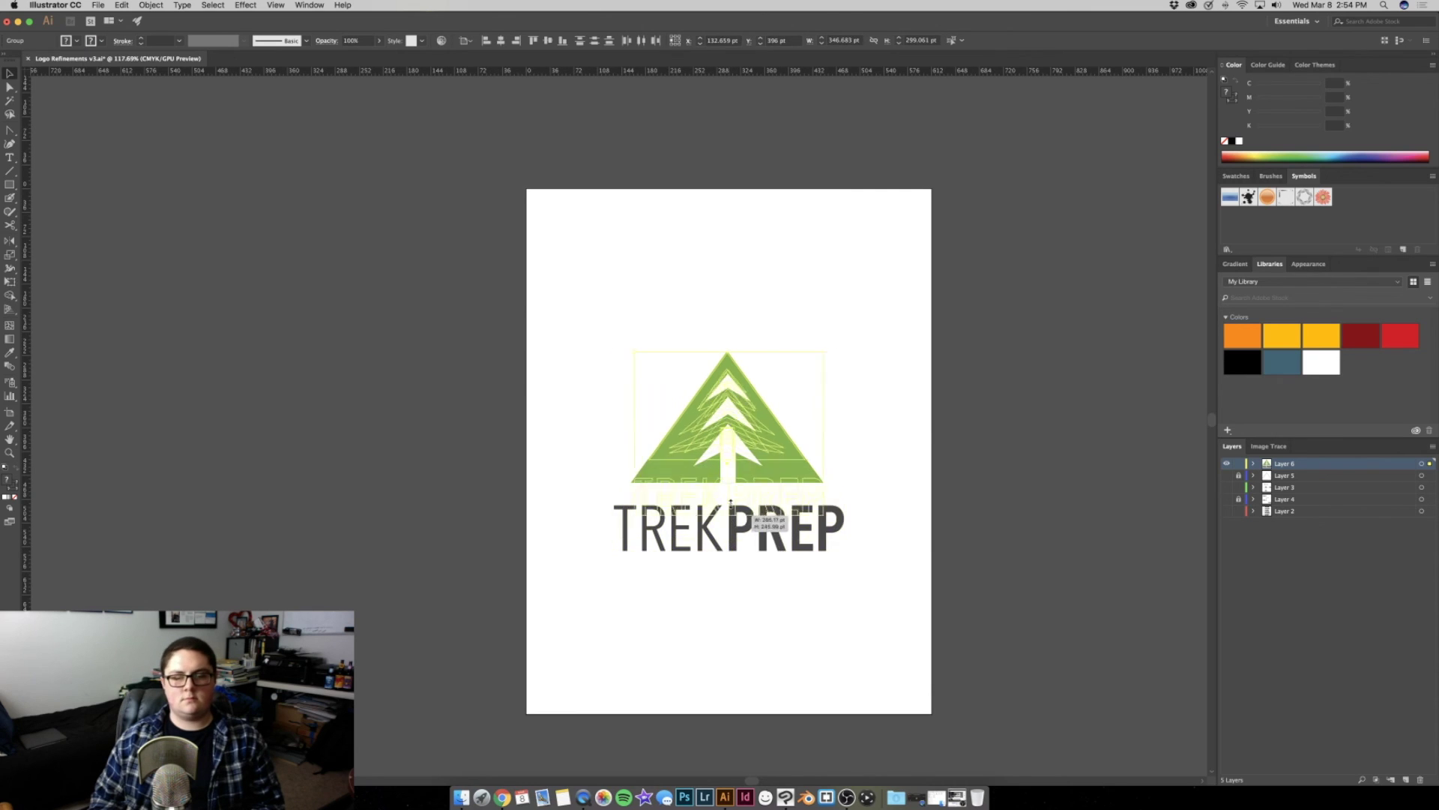
# Set Layer 6's layer colour to Gold in its Layer Options
pyautogui.doubleClick(1331, 466)
pyautogui.click(686, 382)
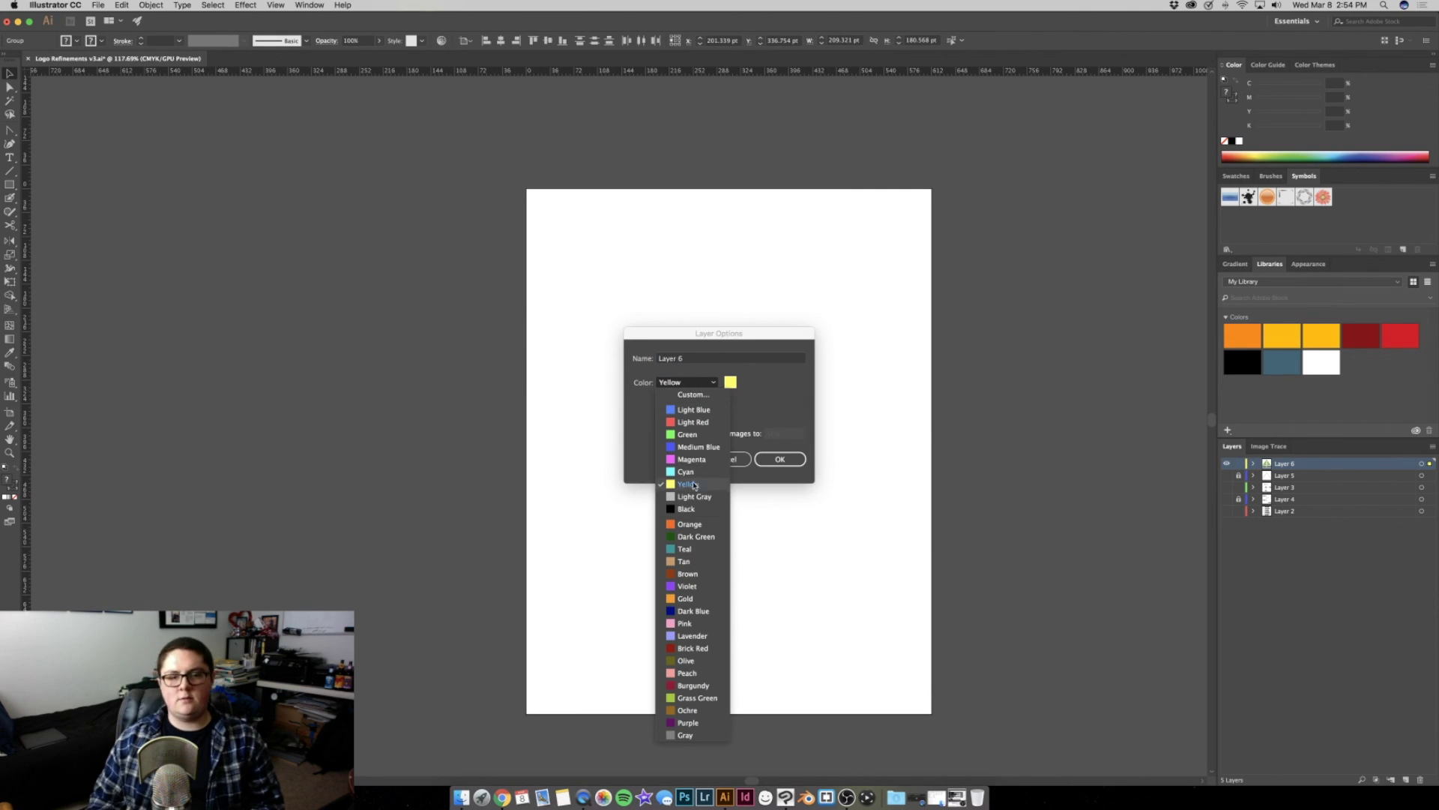
pyautogui.click(694, 511)
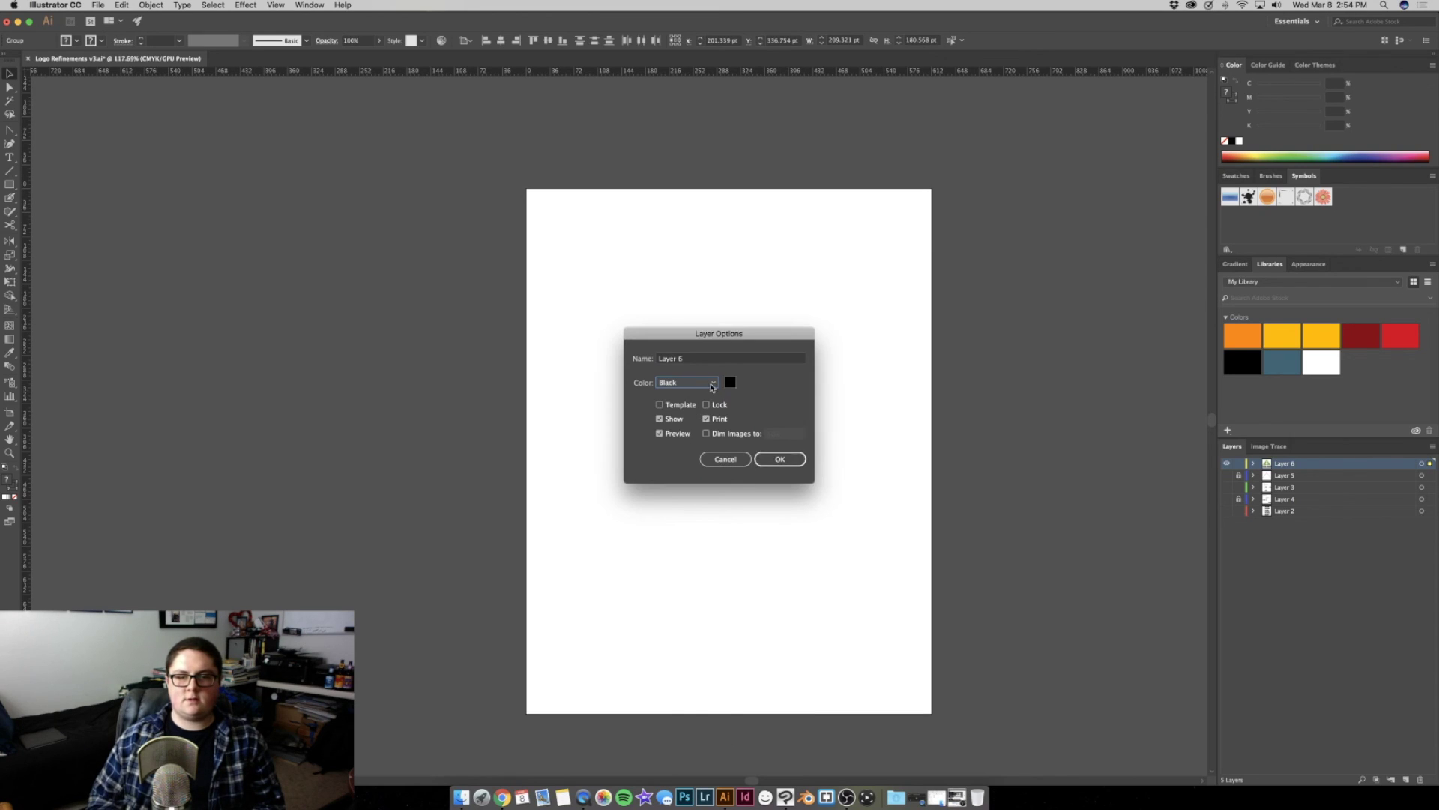
pyautogui.click(712, 384)
pyautogui.click(682, 600)
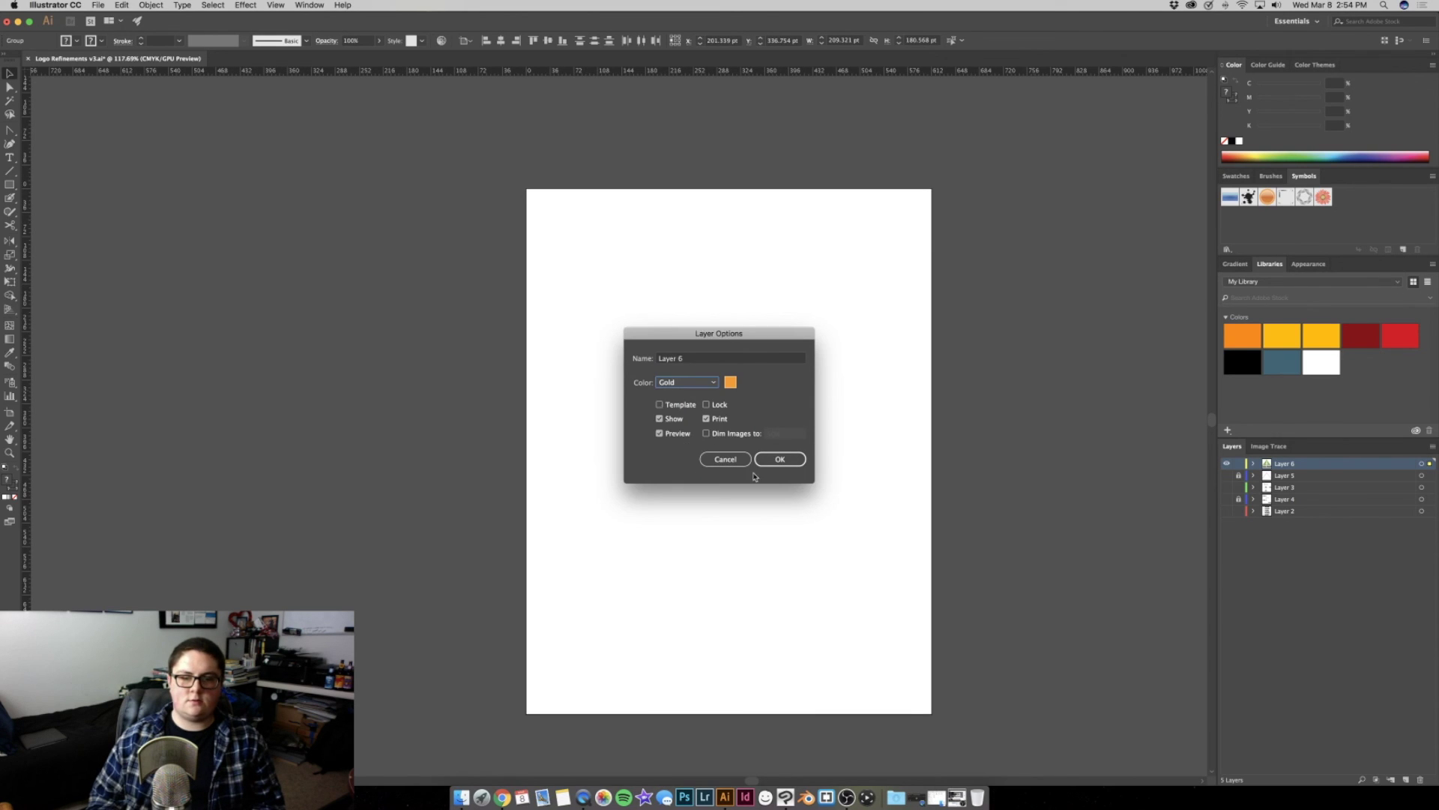
pyautogui.click(779, 459)
pyautogui.click(852, 440)
pyautogui.click(728, 421)
# Duplicate the logo twice and rearrange the three copies into top, middle and bottom slots
pyautogui.moveTo(728, 422); pyautogui.dragTo(728, 310)
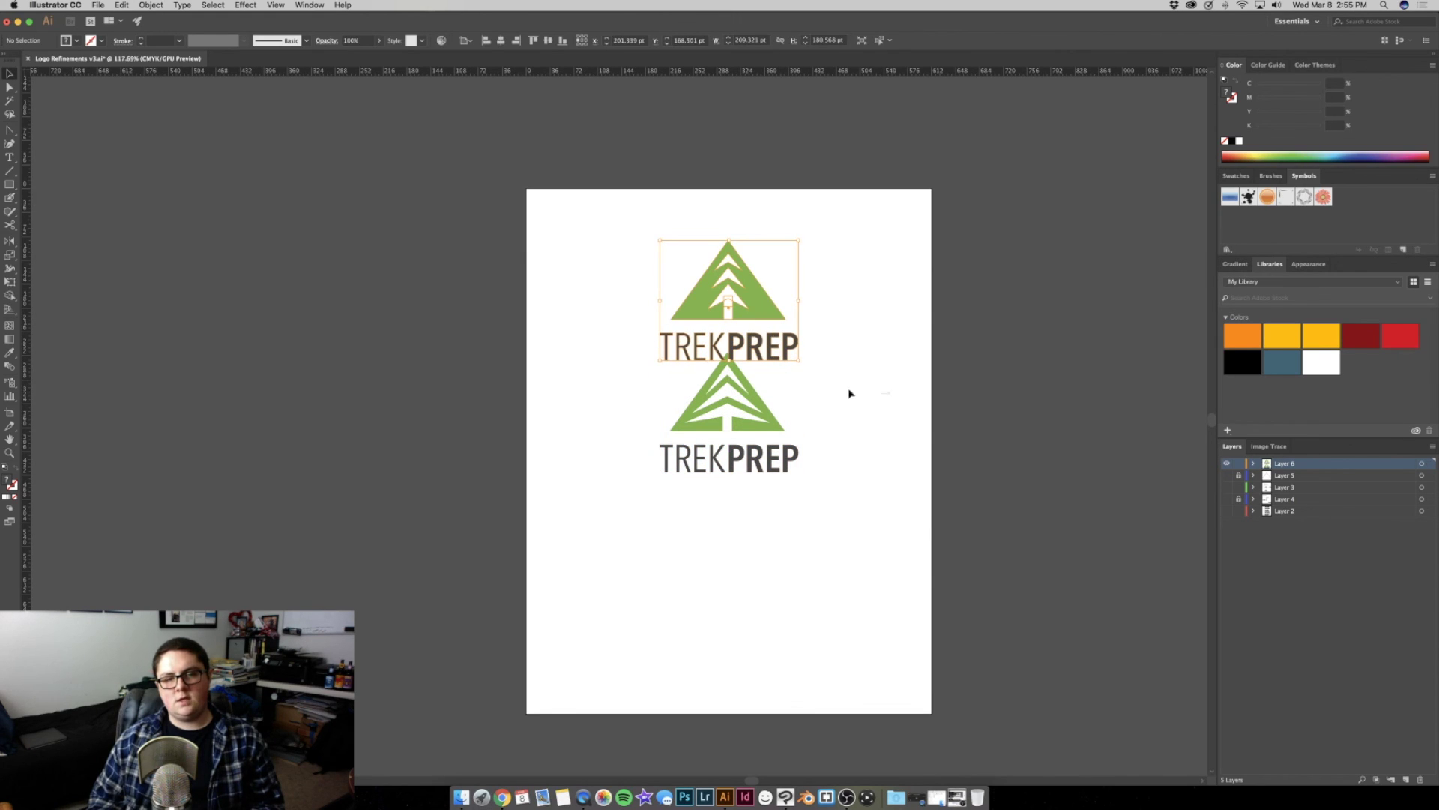
pyautogui.moveTo(728, 405); pyautogui.dragTo(728, 529)
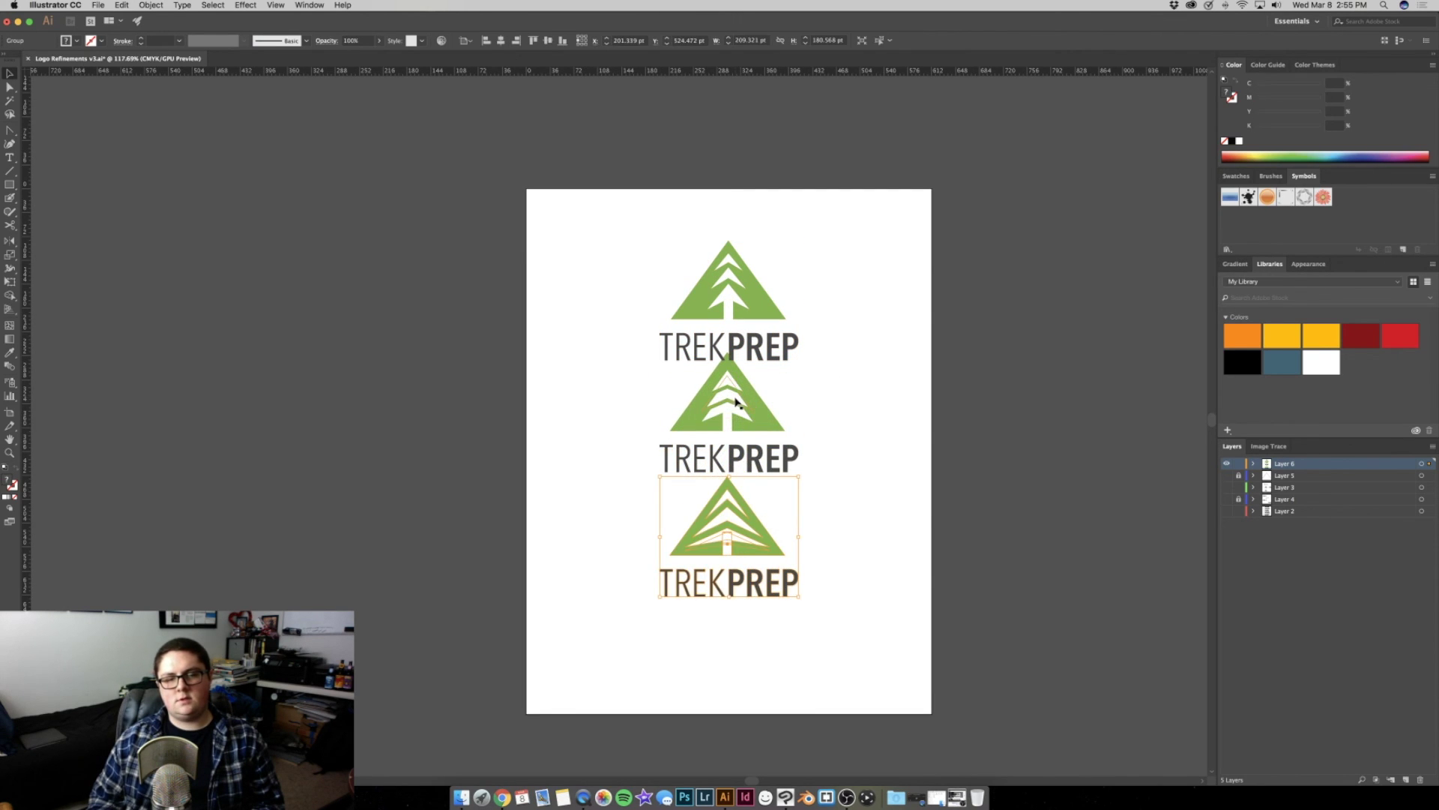
pyautogui.moveTo(735, 403); pyautogui.dragTo(733, 306)
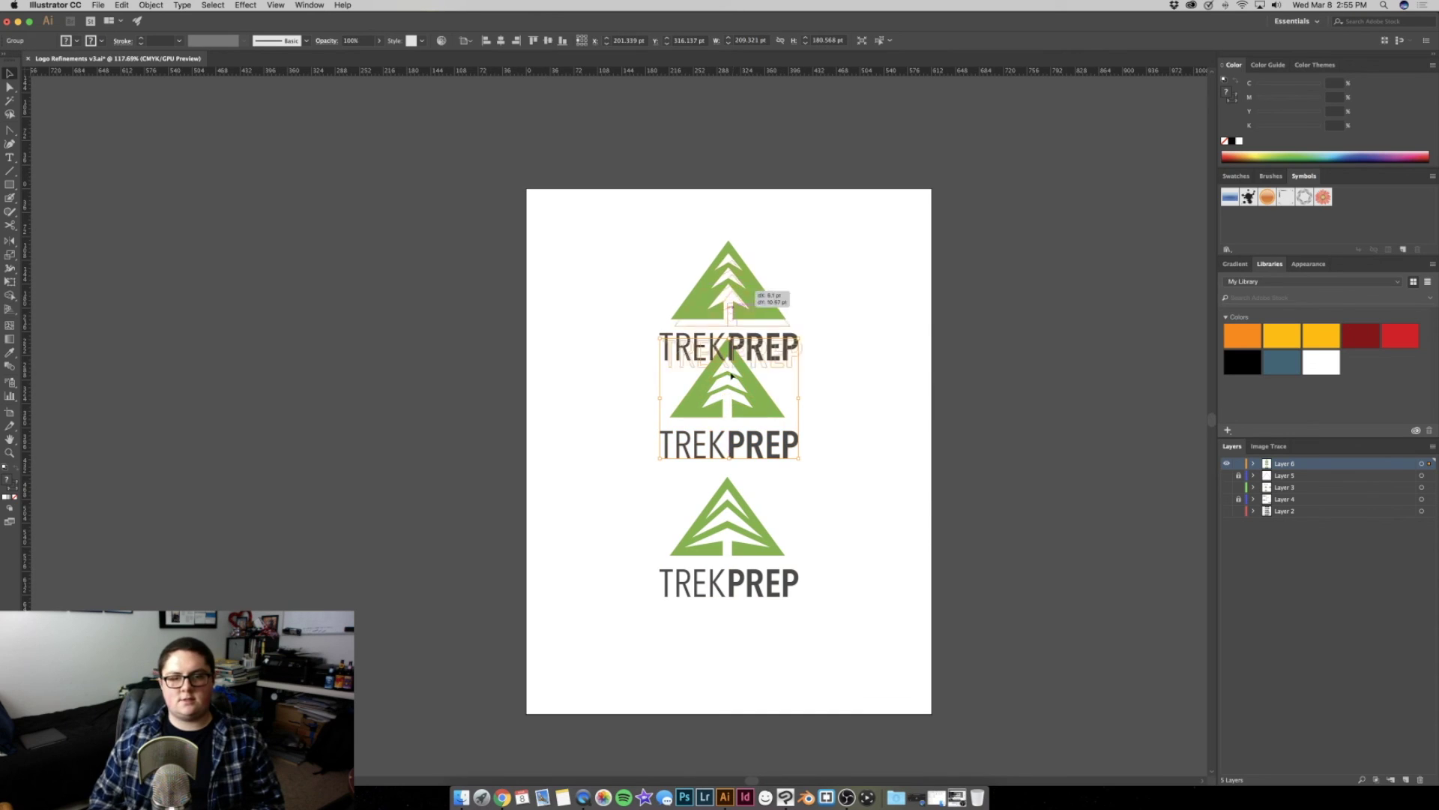
pyautogui.moveTo(733, 303); pyautogui.dragTo(750, 645)
pyautogui.moveTo(713, 392); pyautogui.dragTo(713, 273)
pyautogui.click(623, 369)
pyautogui.moveTo(735, 525); pyautogui.dragTo(735, 427)
pyautogui.click(758, 594)
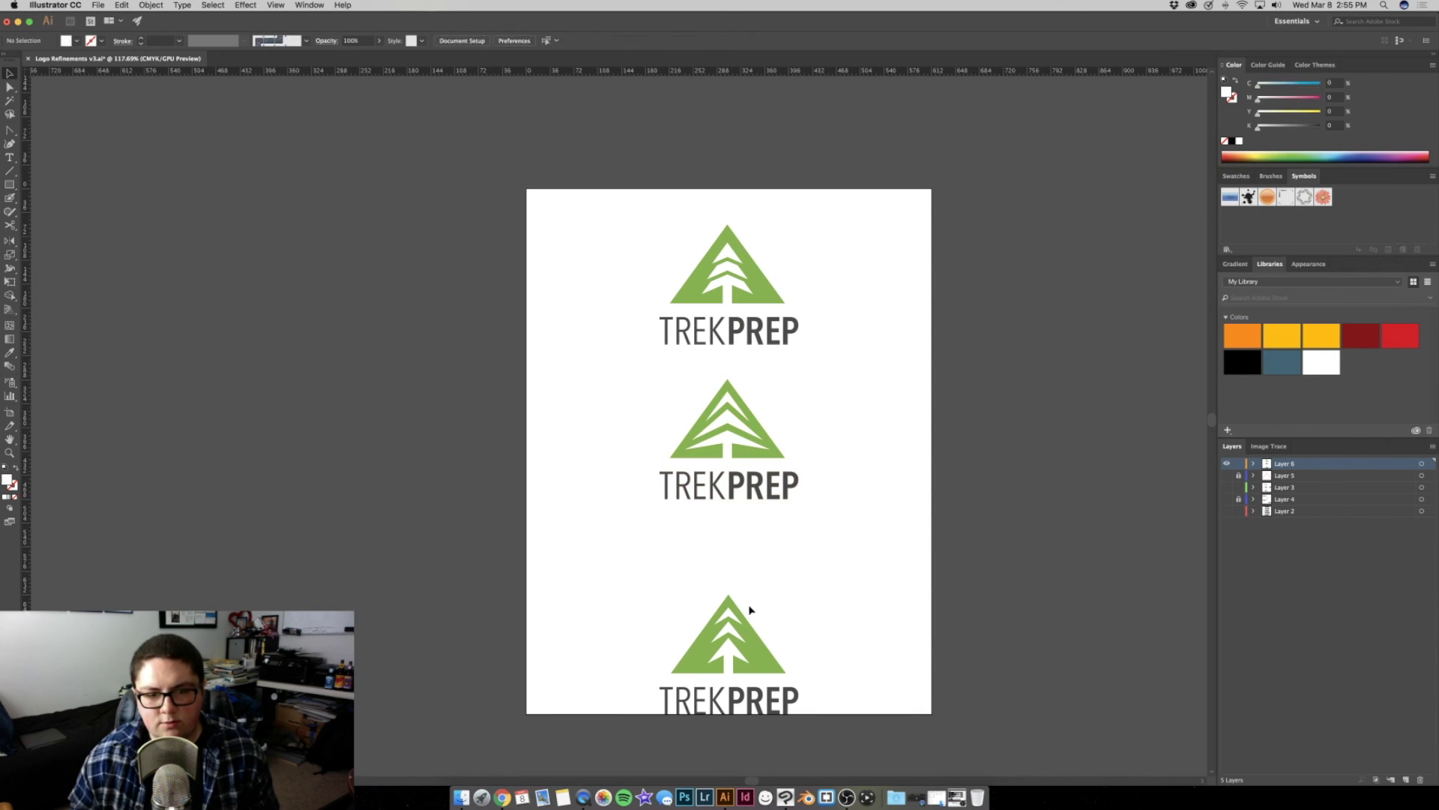
pyautogui.moveTo(776, 638); pyautogui.dragTo(778, 577)
pyautogui.click(862, 562)
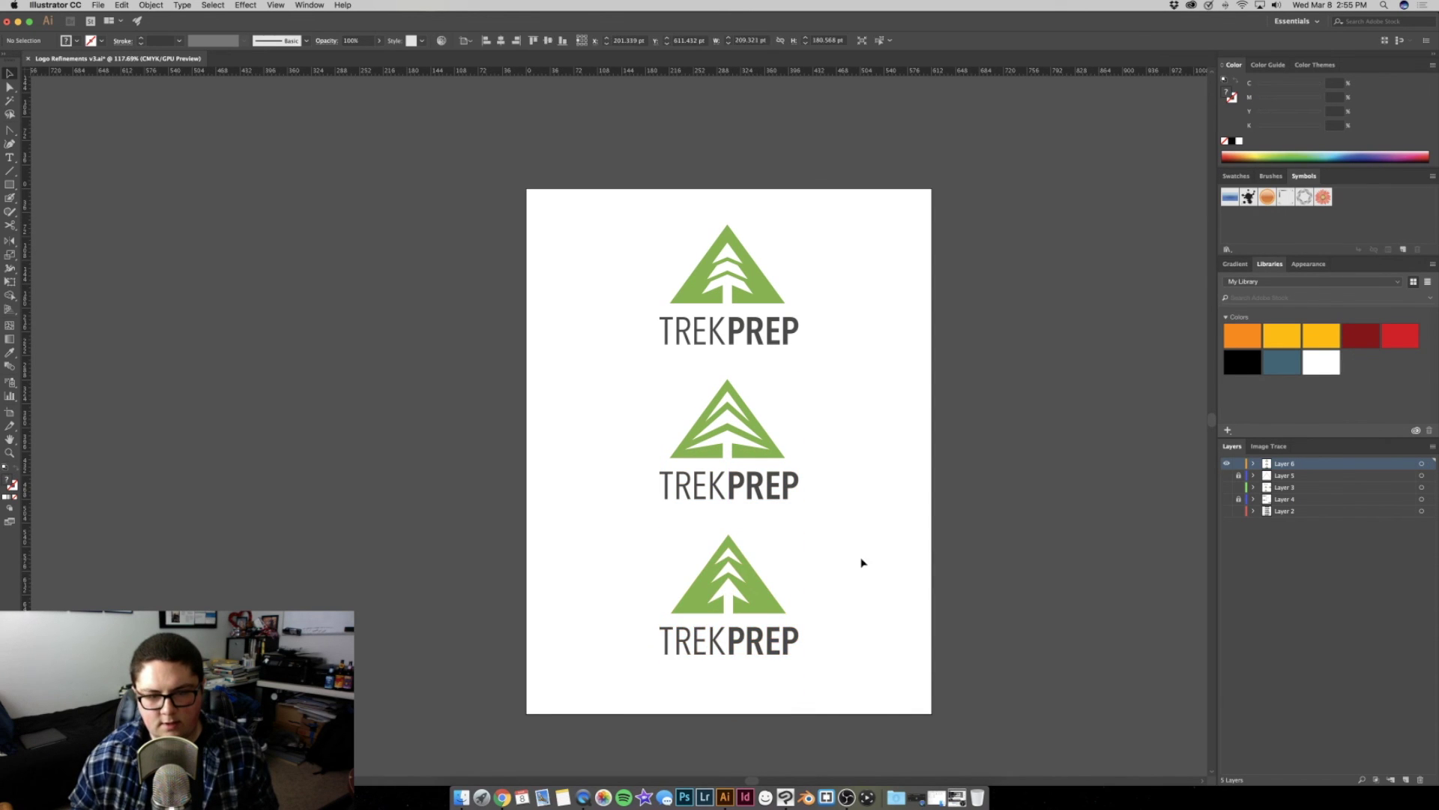
# Nudge the middle logo and then the whole stack with arrow keys to even the spacing
pyautogui.scroll(3, 745, 475)
pyautogui.moveTo(923, 468); pyautogui.dragTo(533, 369)
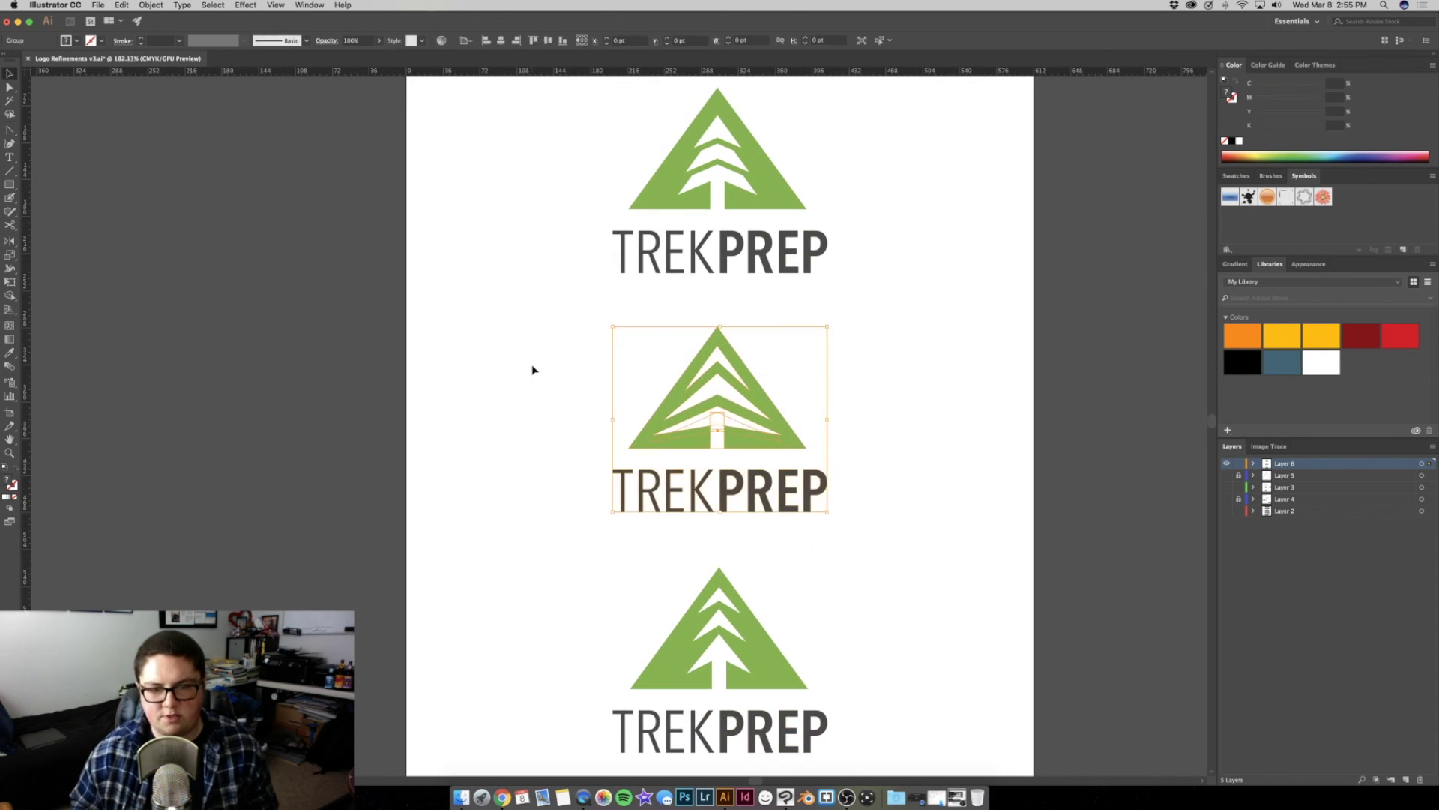
pyautogui.press('Down')
pyautogui.press('Down')
pyautogui.press('Down')
pyautogui.press('Down')
pyautogui.press('Down')
pyautogui.press('Down')
pyautogui.press('Down')
pyautogui.press('Down')
pyautogui.press('Down')
pyautogui.press('Down')
pyautogui.press('Down')
pyautogui.press('Down')
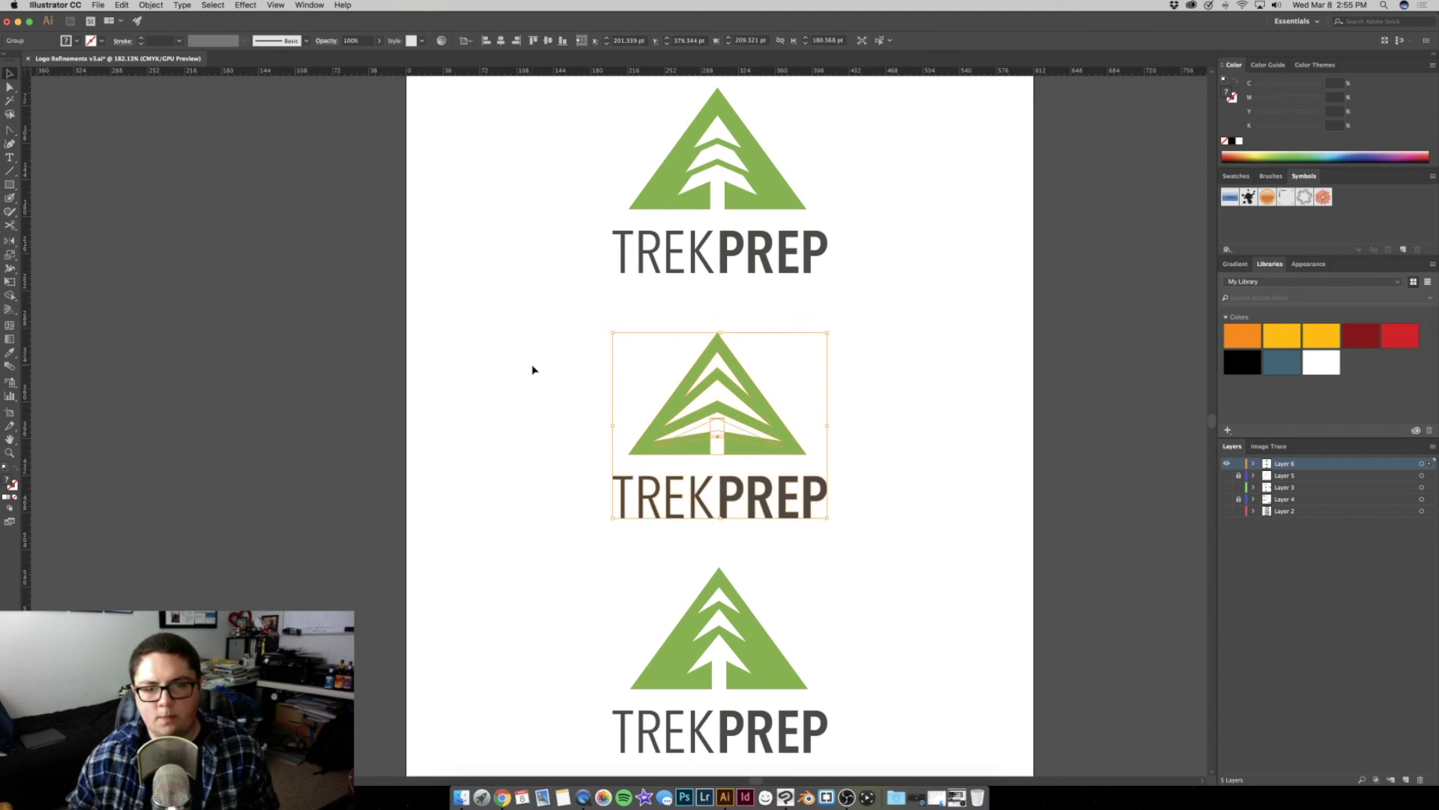
pyautogui.click(533, 370)
pyautogui.scroll(-3, 675, 360)
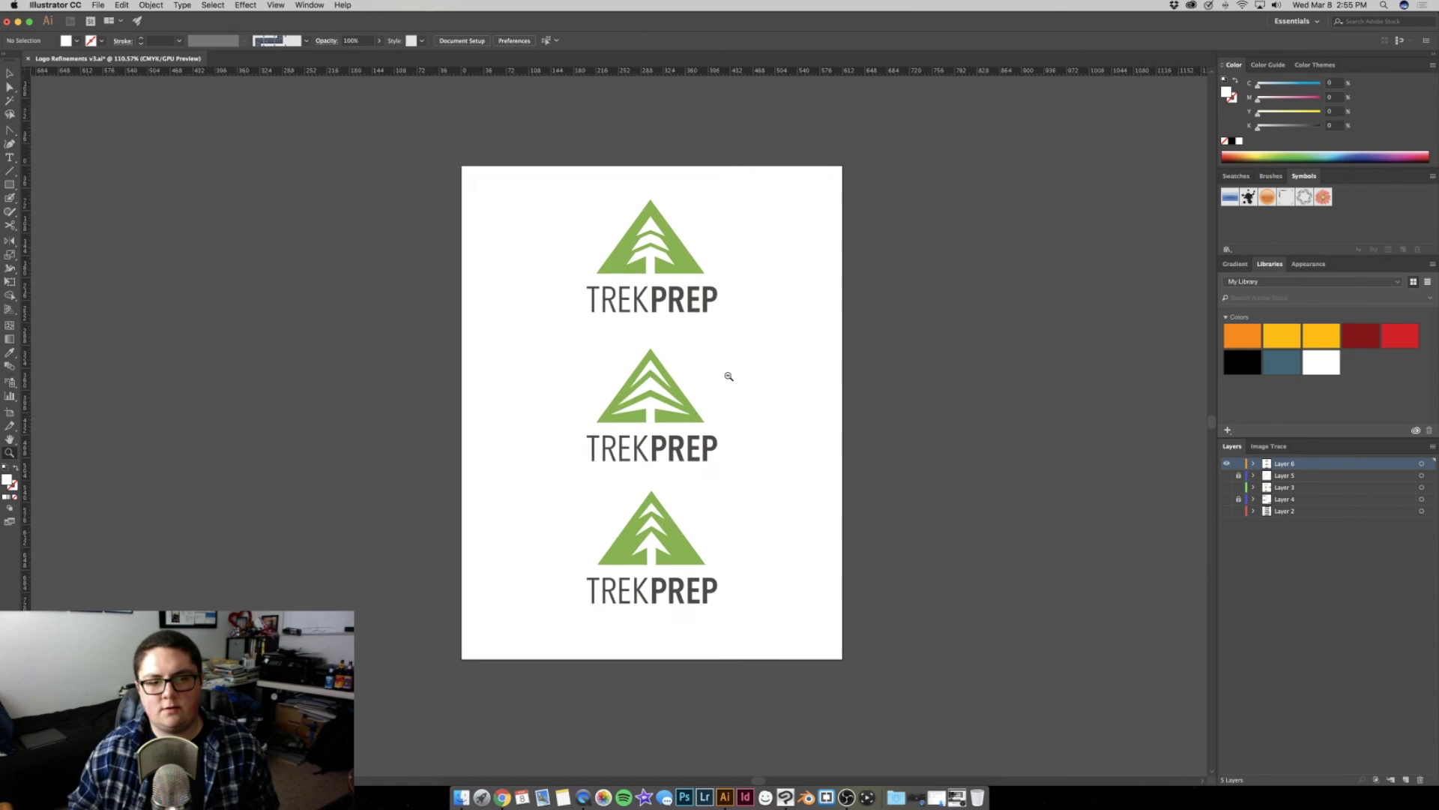
pyautogui.scroll(1, 720, 376)
pyautogui.press('v')
pyautogui.moveTo(495, 205); pyautogui.dragTo(776, 660)
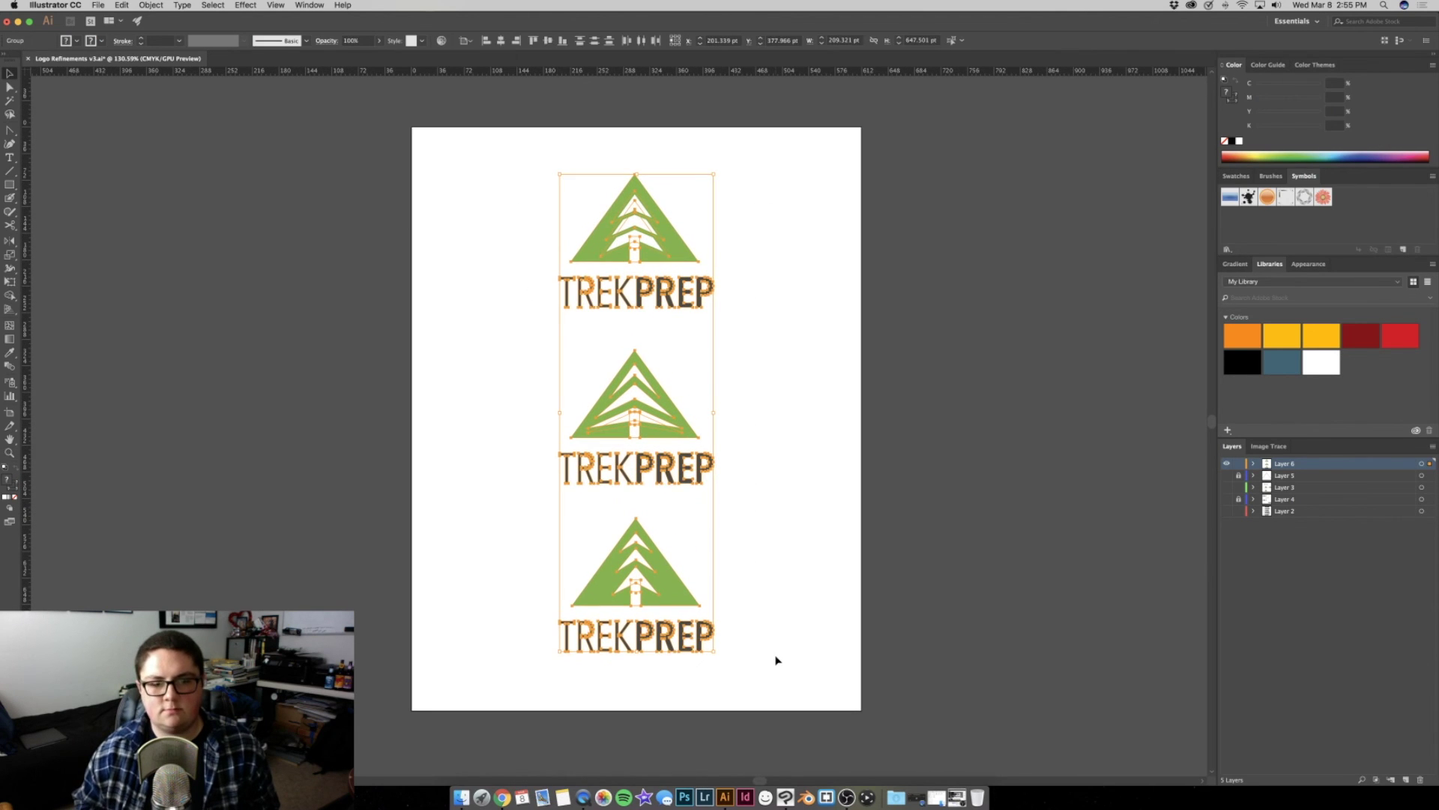
pyautogui.press('Down')
pyautogui.press('Down')
pyautogui.press('Down')
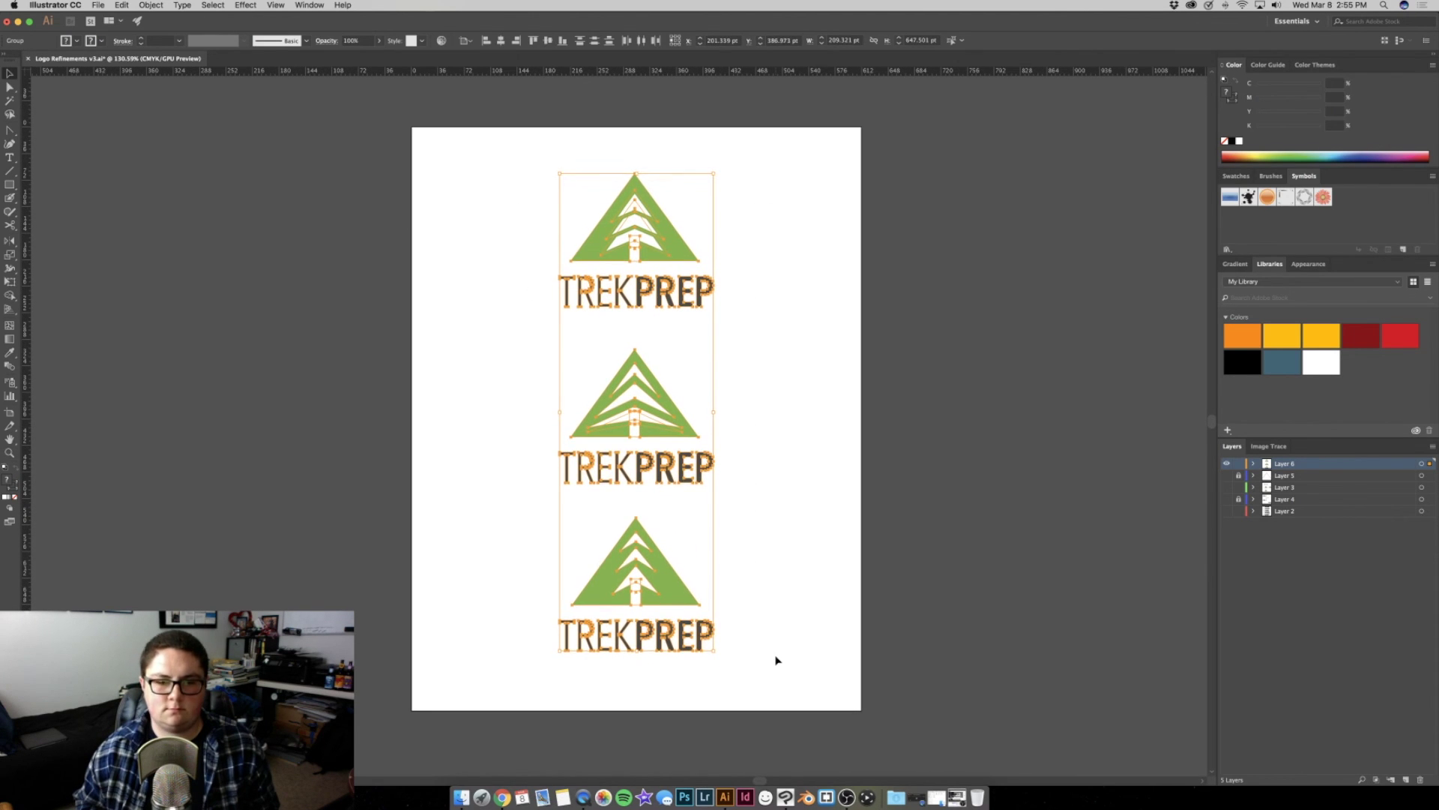
pyautogui.press('Up')
pyautogui.press('Up')
pyautogui.press('Up')
pyautogui.press('Up')
pyautogui.press('Up')
pyautogui.press('Up')
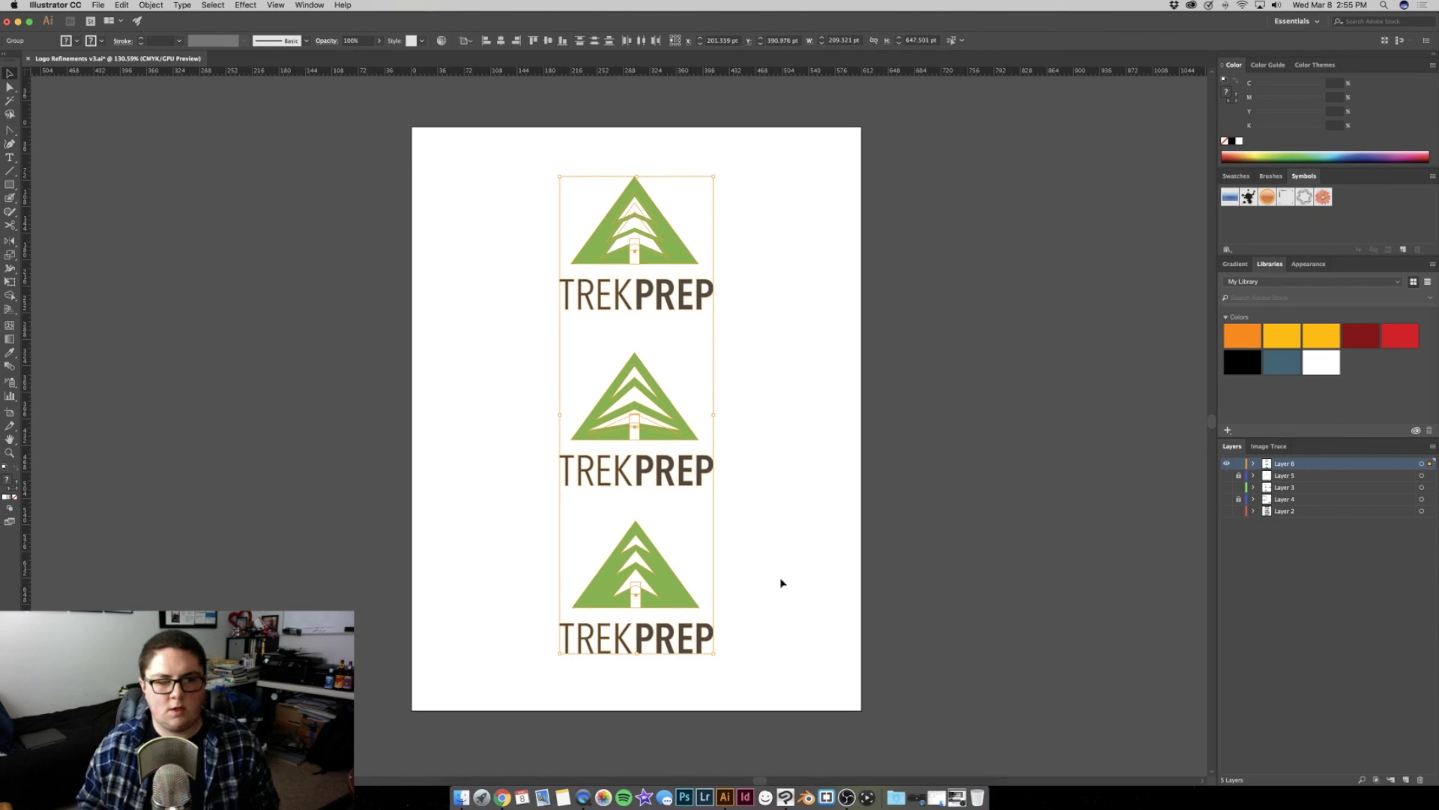
pyautogui.click(781, 583)
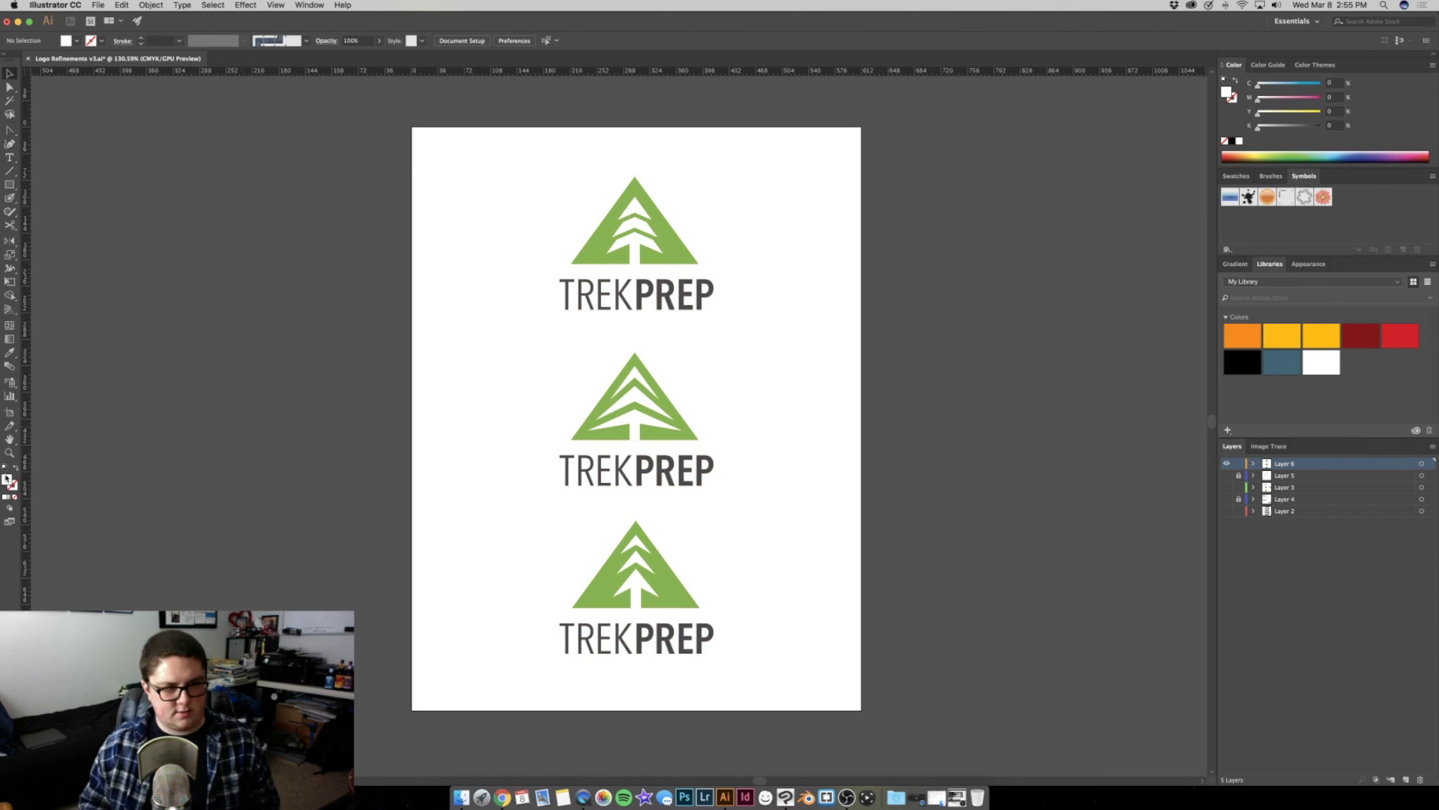
pyautogui.click(6, 467)
pyautogui.press('b')
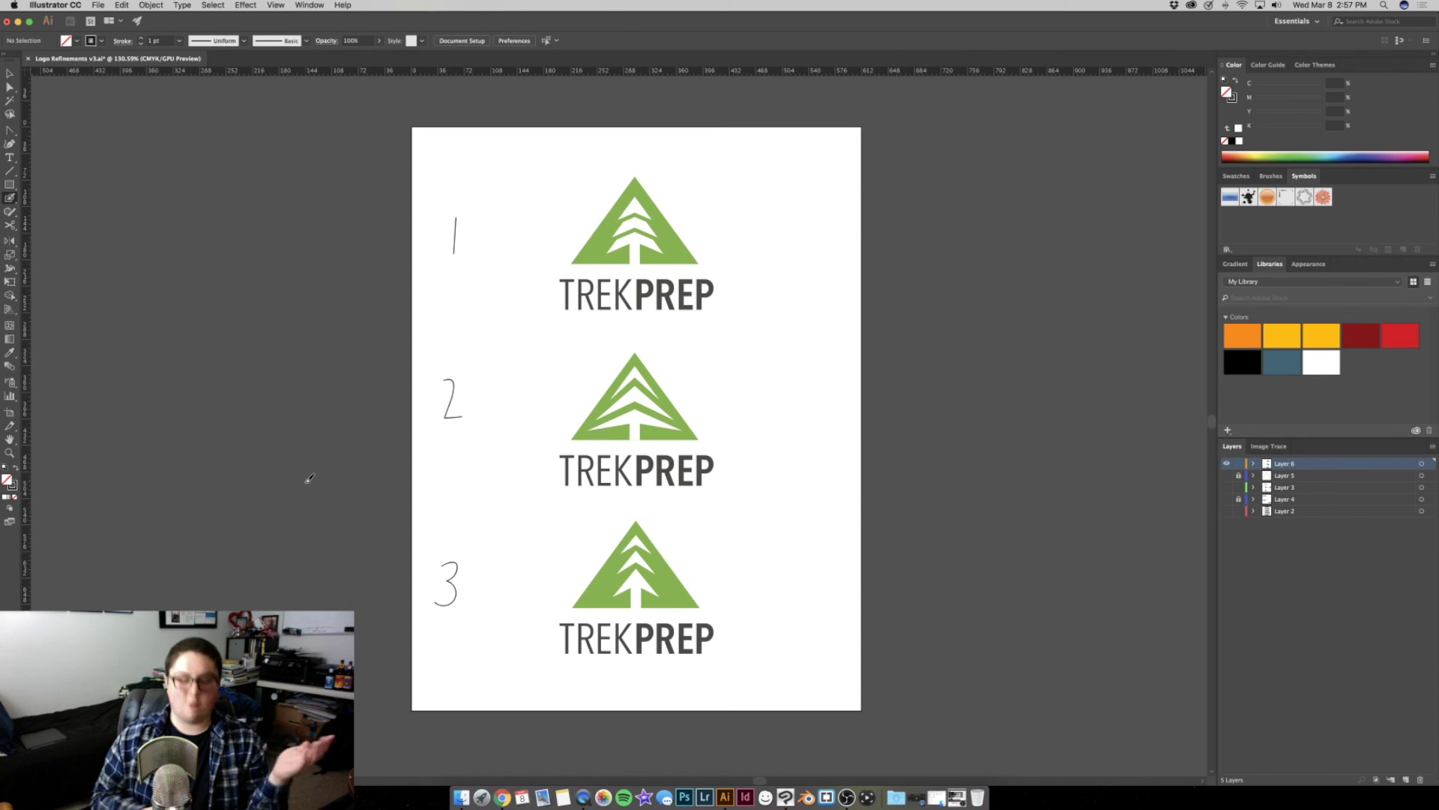
pyautogui.press('z')
pyautogui.moveTo(732, 398); pyautogui.dragTo(420, 385)
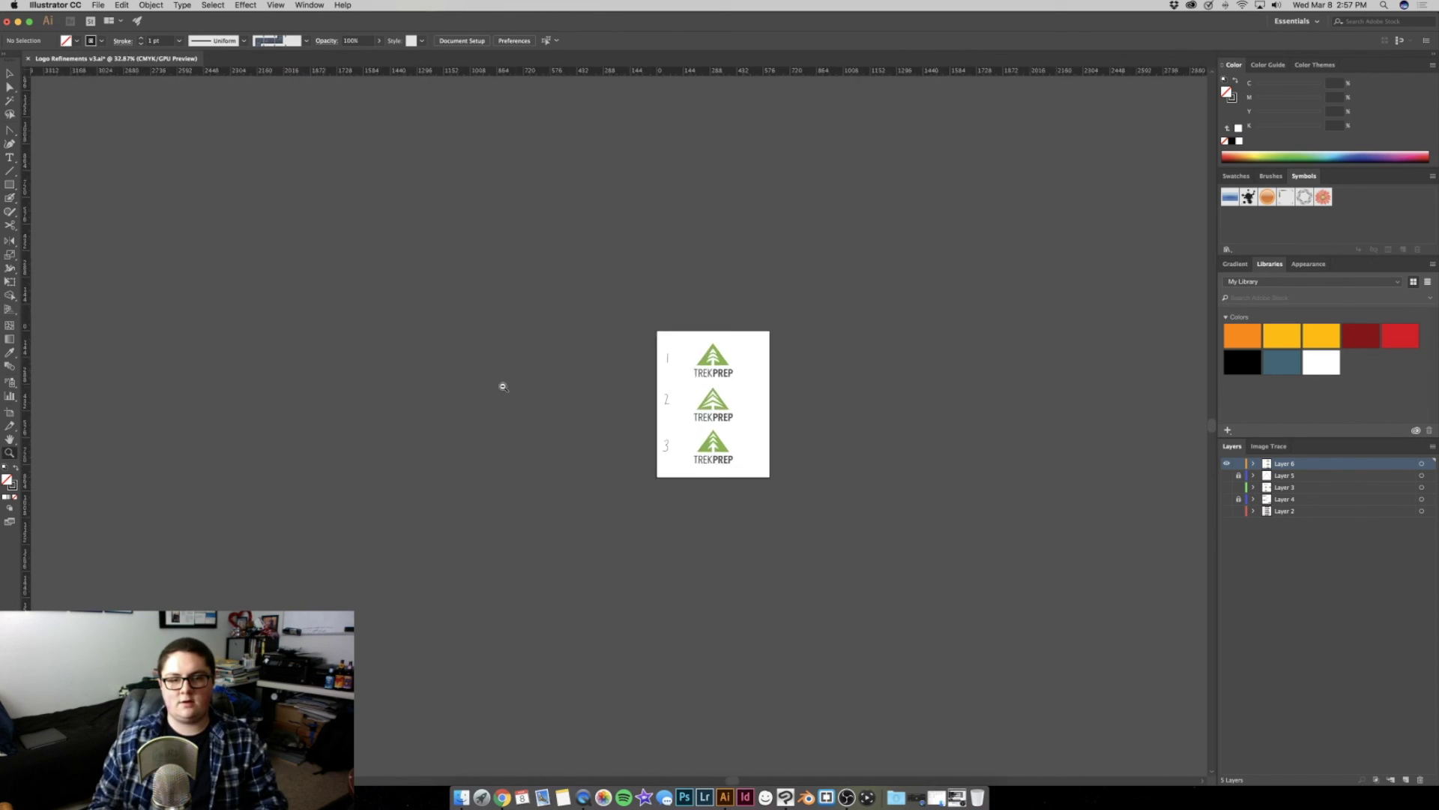
pyautogui.moveTo(604, 365)
pyautogui.mouseDown()
pyautogui.moveTo(517, 377)
pyautogui.moveTo(723, 254)
pyautogui.mouseUp()
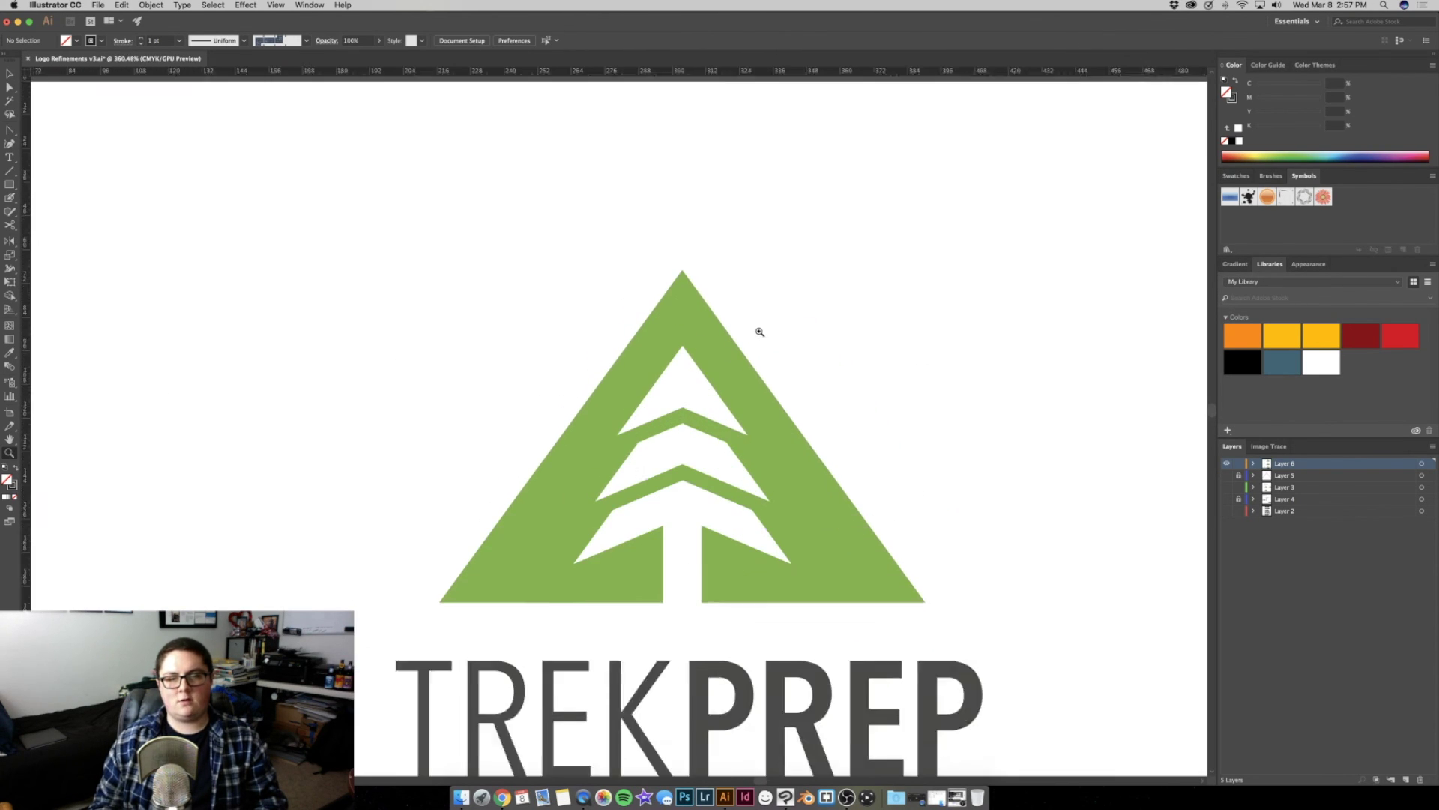
pyautogui.scroll(-3, 723, 254)
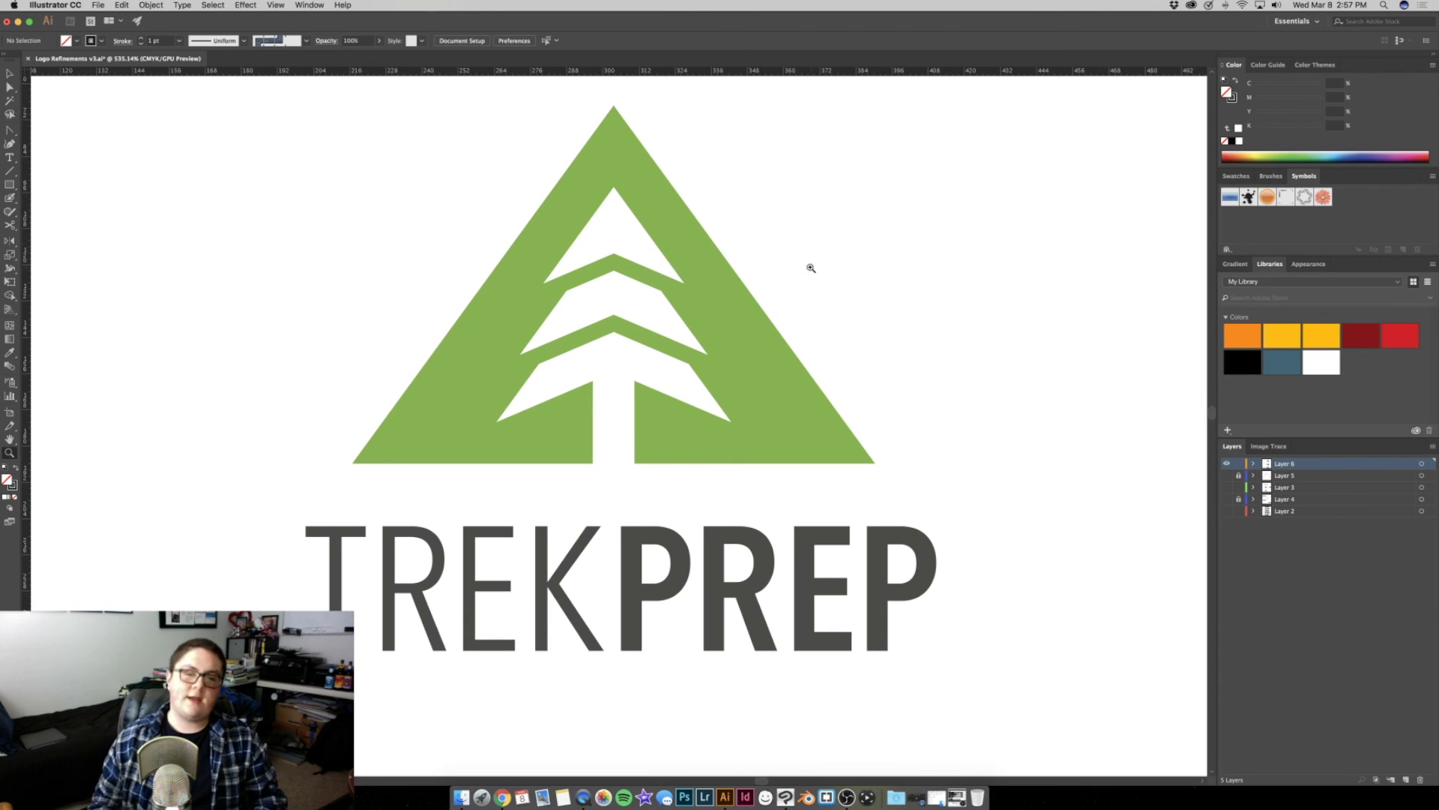
pyautogui.moveTo(786, 266)
pyautogui.mouseDown()
pyautogui.moveTo(584, 253)
pyautogui.moveTo(610, 304)
pyautogui.mouseUp()
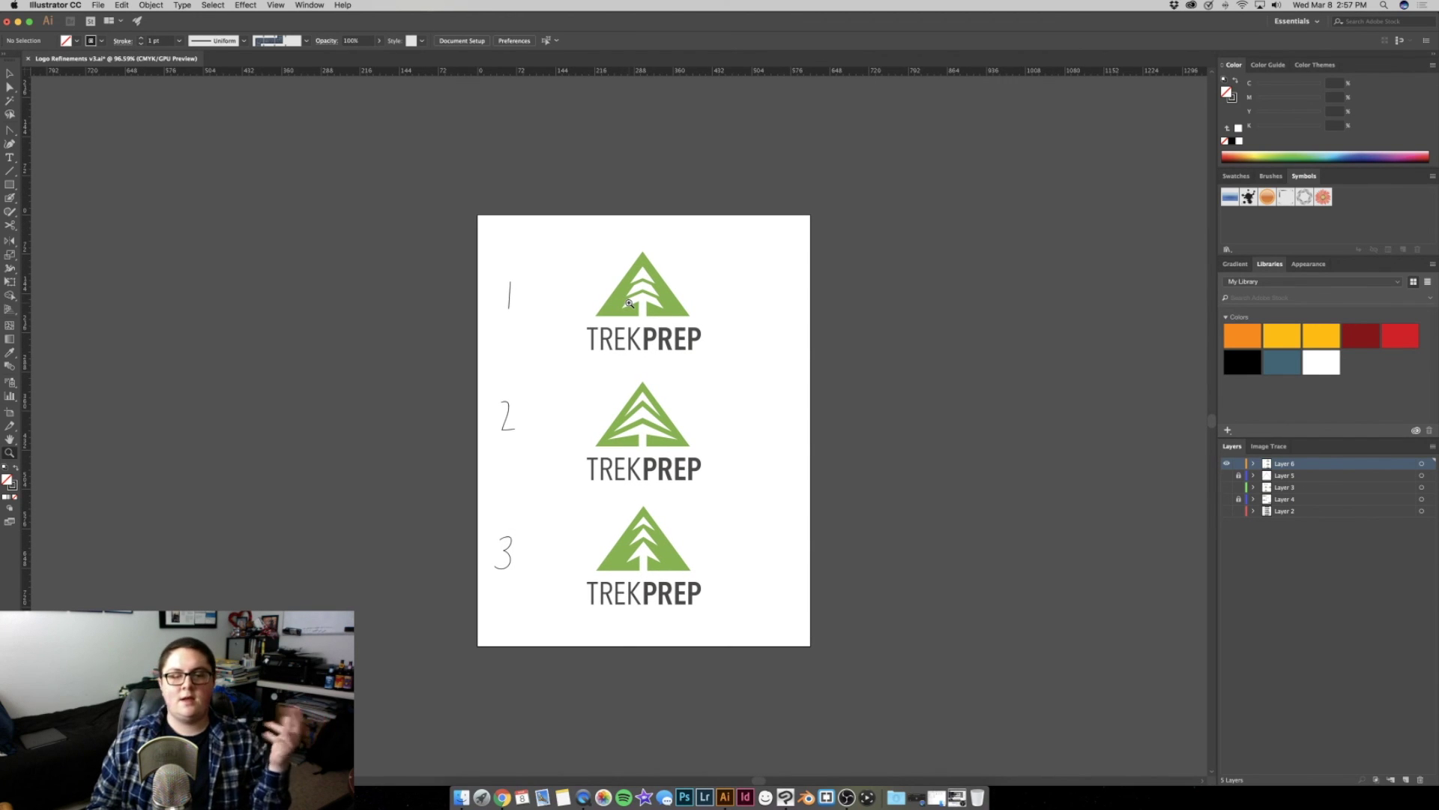
pyautogui.moveTo(626, 303); pyautogui.dragTo(713, 305)
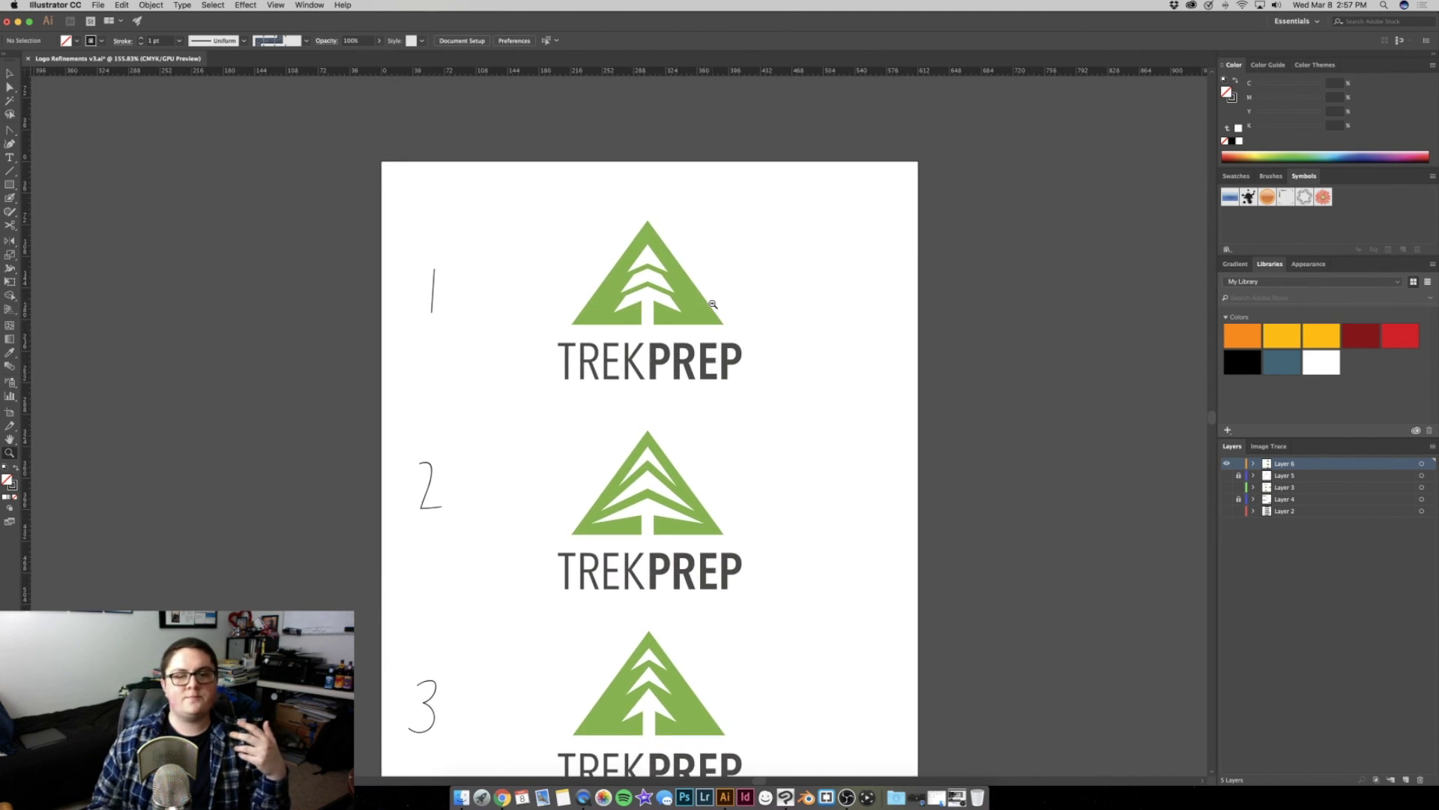
pyautogui.moveTo(599, 331); pyautogui.dragTo(585, 259)
pyautogui.press('v')
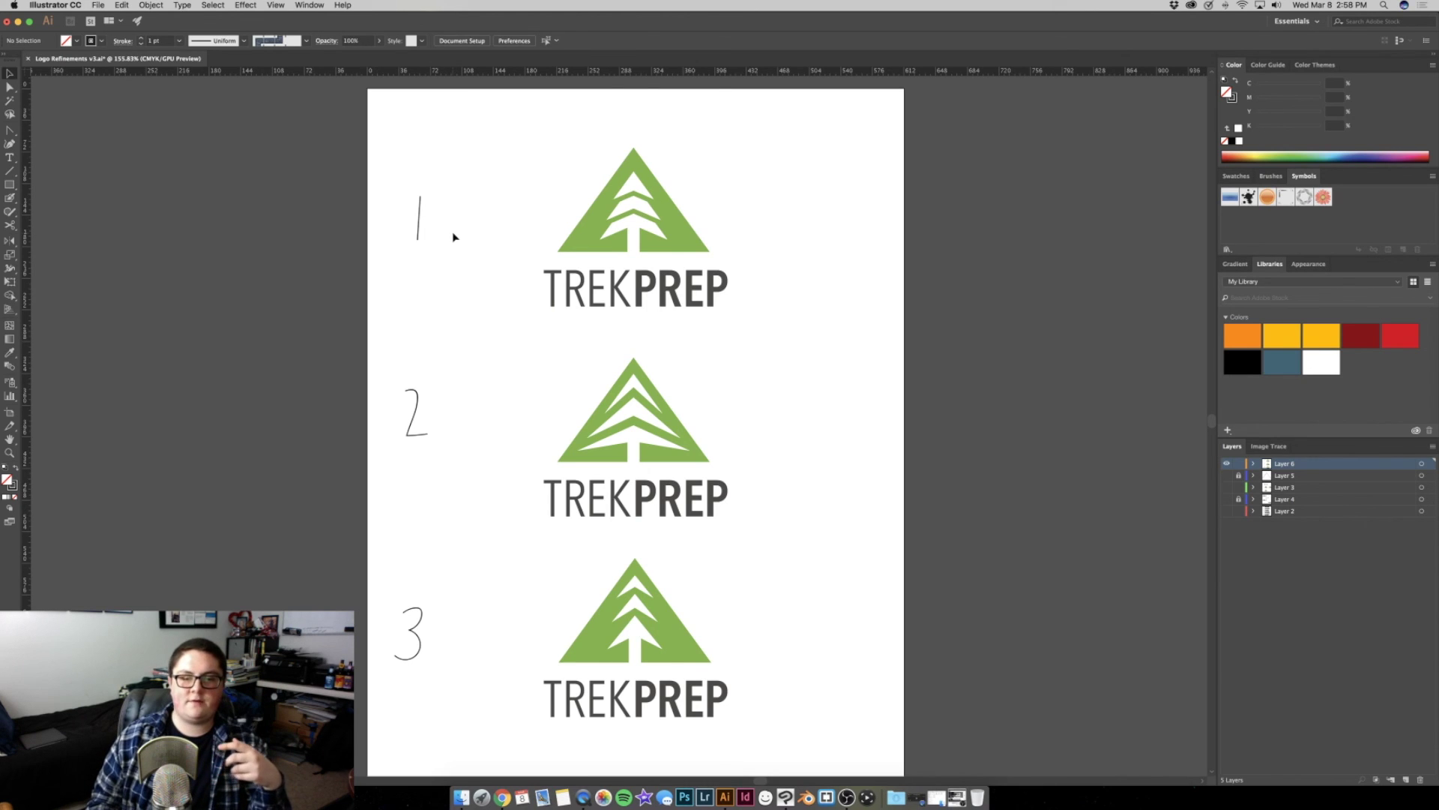
pyautogui.hscroll(-2, 453, 237)
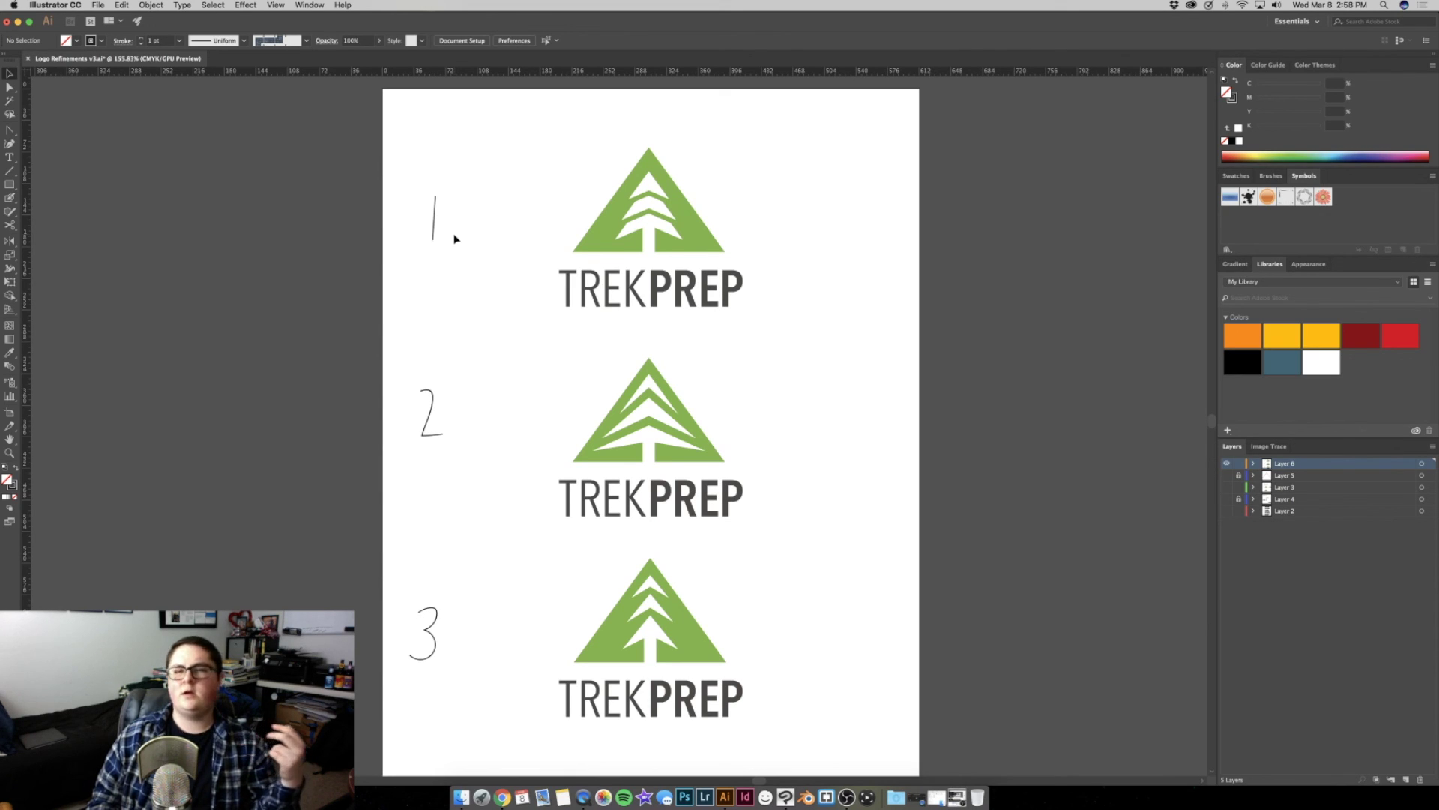
pyautogui.hscroll(1, 466, 249)
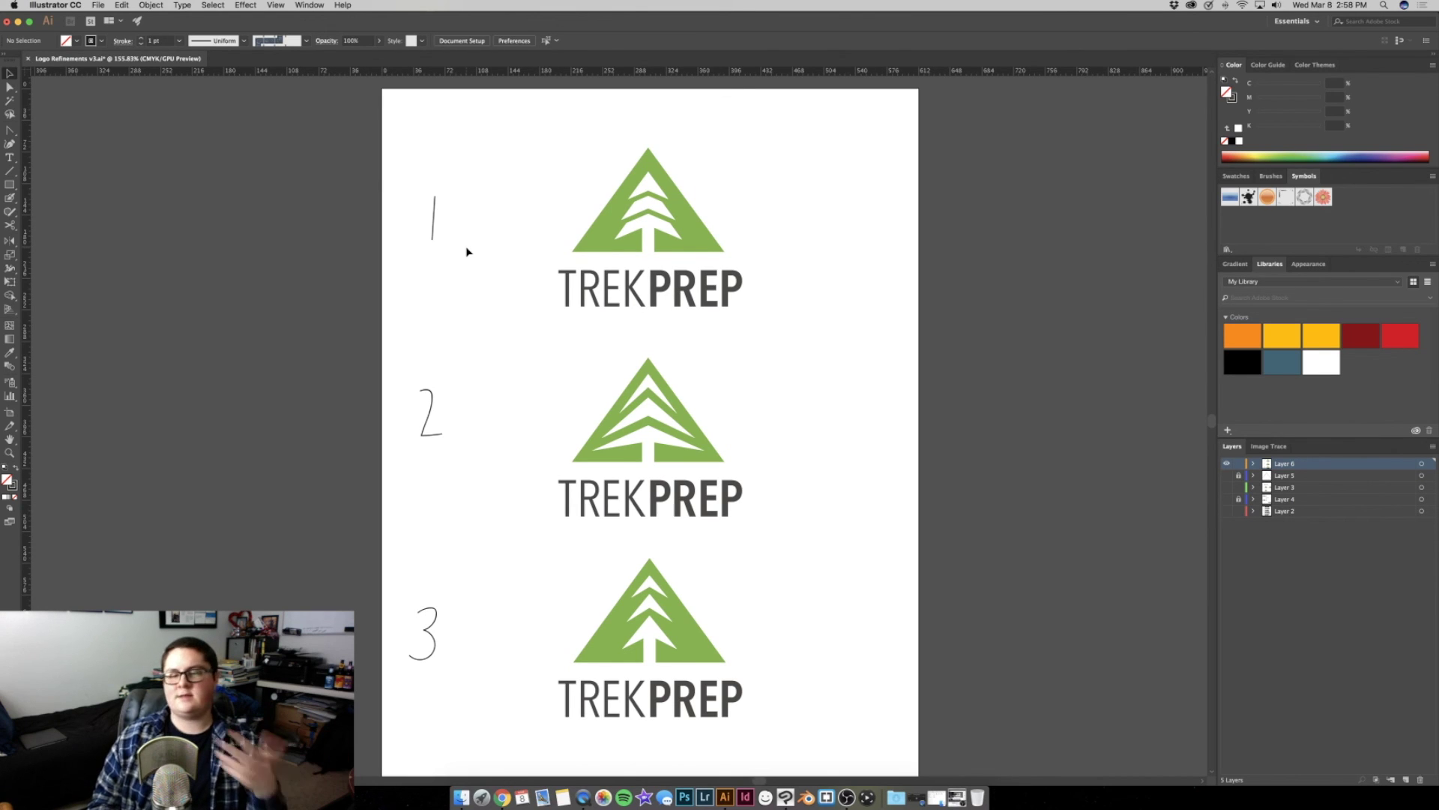
pyautogui.scroll(-1, 466, 251)
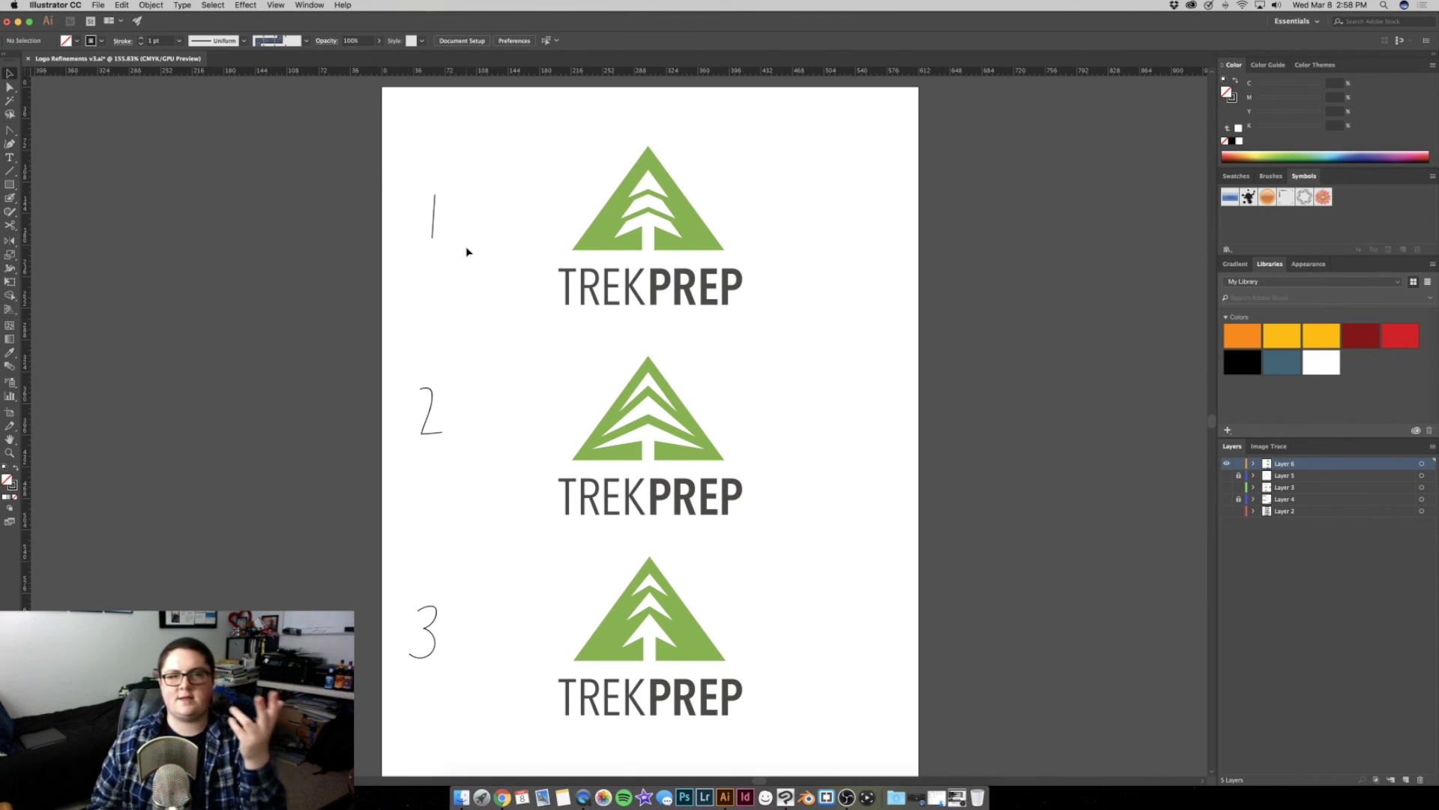